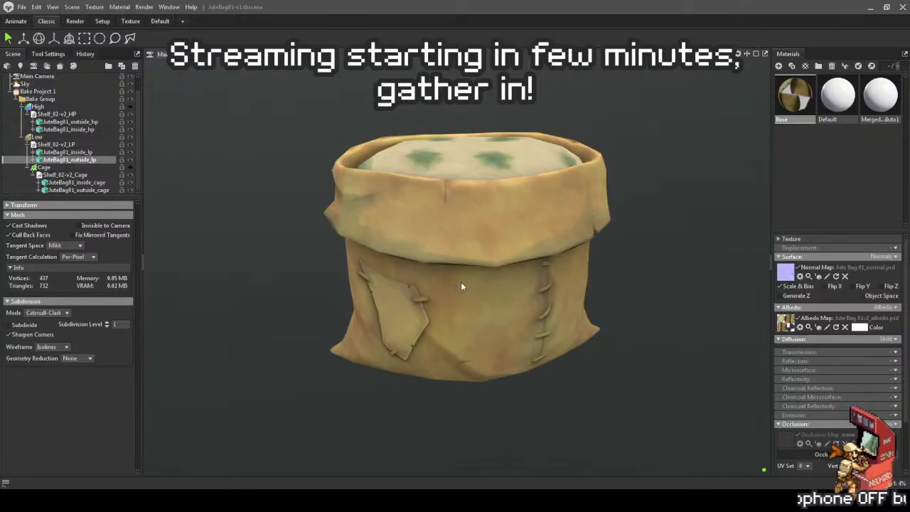
mouse_move(461, 283)
left_mouse_down()
mouse_move(477, 276)
mouse_move(462, 260)
mouse_move(422, 318)
mouse_move(506, 288)
mouse_move(471, 260)
mouse_move(468, 266)
left_mouse_up()
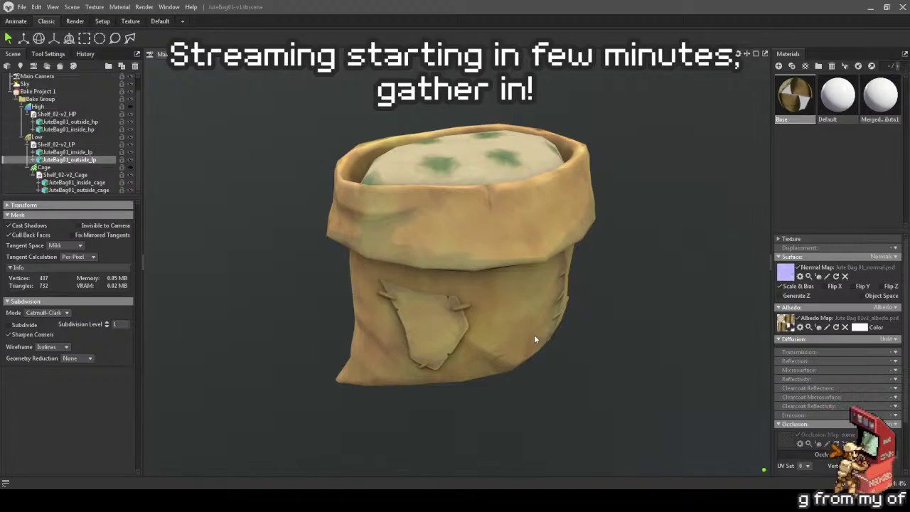
mouse_move(537, 337)
left_mouse_down()
mouse_move(484, 372)
mouse_move(488, 334)
mouse_move(531, 320)
left_mouse_up()
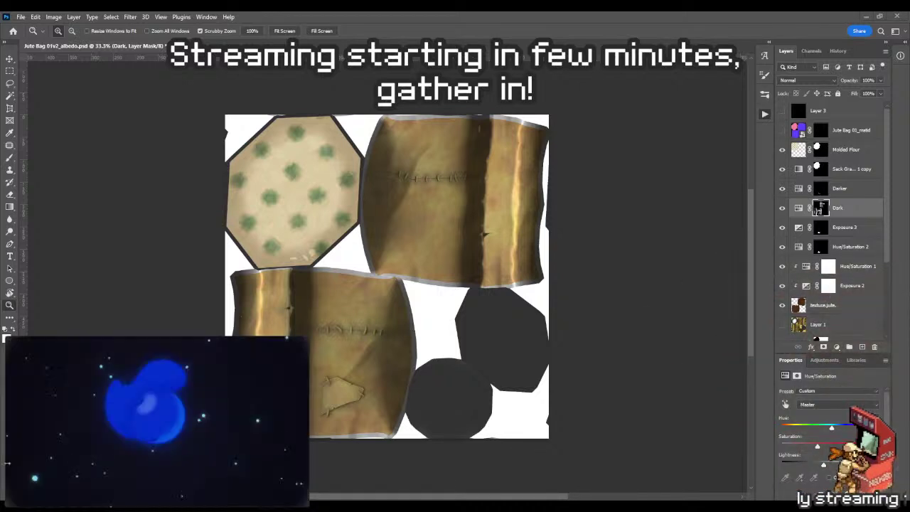
mouse_move(157, 501)
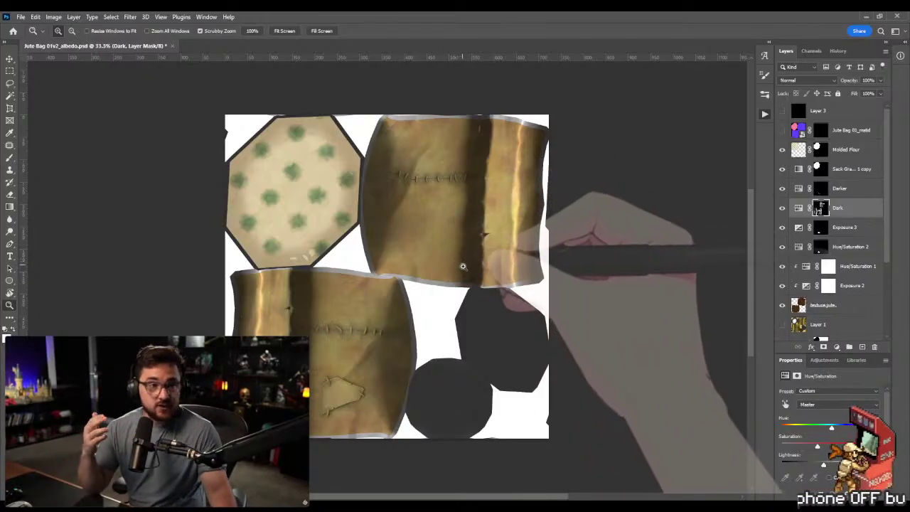
Rotate the canvas 90° so the sack's folded rim lies horizontally, framed close-up for painting
left_click_drag(437, 247, 367, 397)
key("r")
key("Escape")
left_click_drag(366, 260, 440, 332)
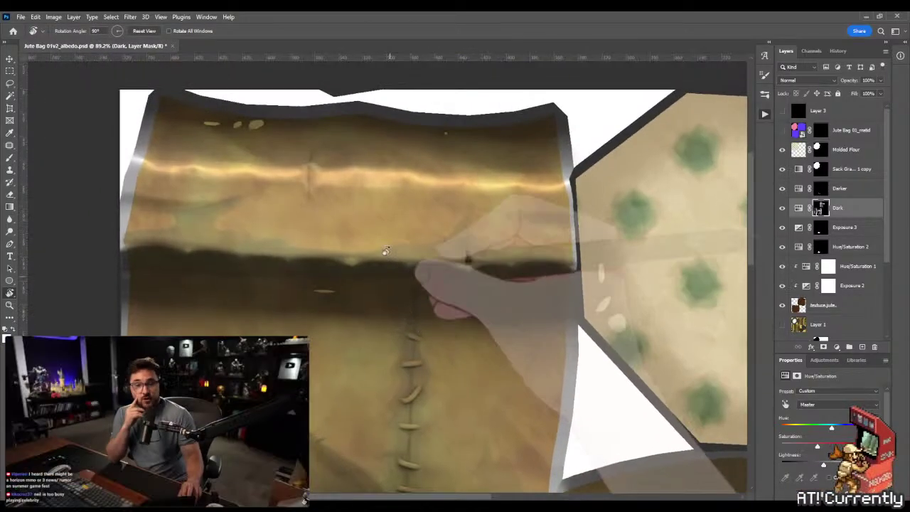
key("z")
left_click_drag(317, 187, 369, 184)
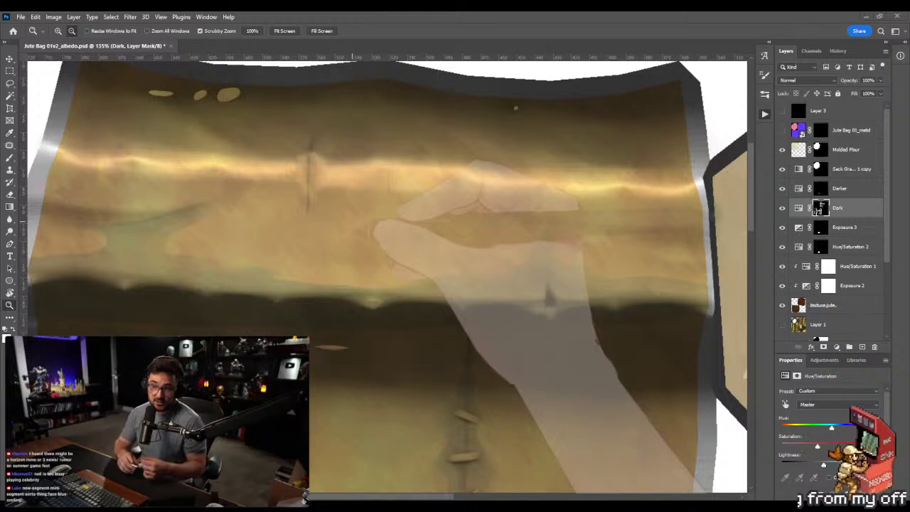
Switch to Marmoset Toolbag and examine the folded rim on the 3D jute bag, including from above
key("alt+Tab")
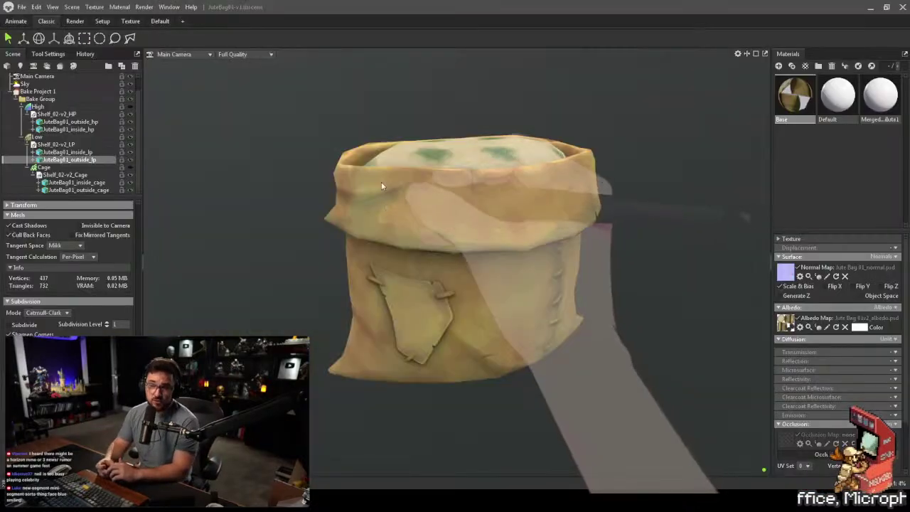
left_click_drag(514, 199, 490, 219)
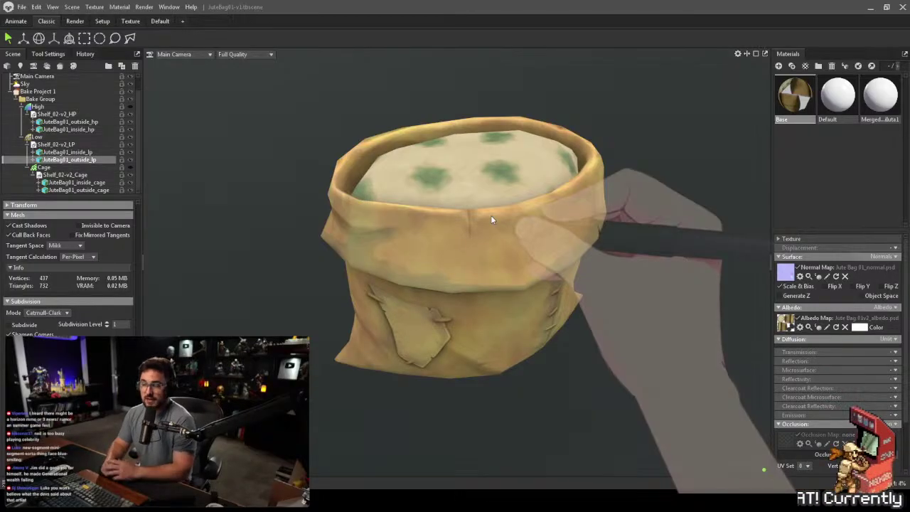
key("alt+Tab")
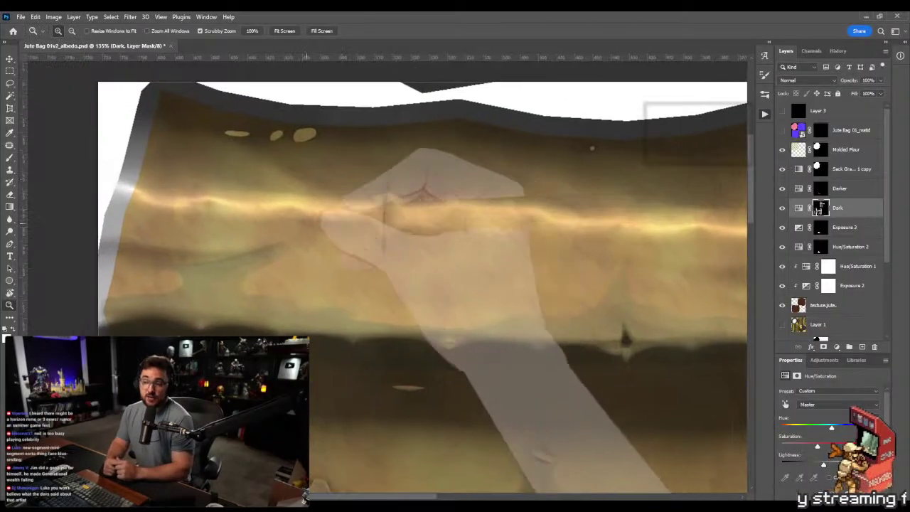
Lasso a tapering fold shape below the bright rim highlight at the shell's outer end, trimmed to the shell with the Jute Bag 01_matid layer
left_click_drag(264, 223, 309, 241)
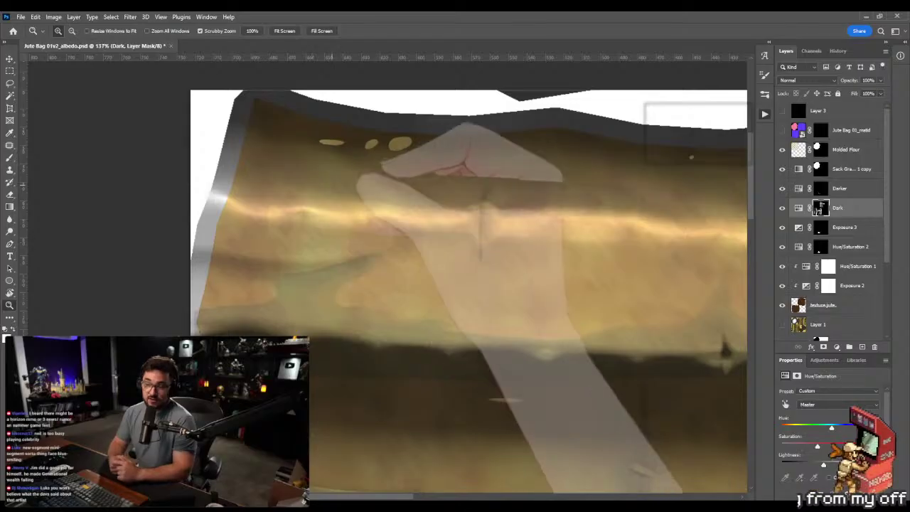
key("l")
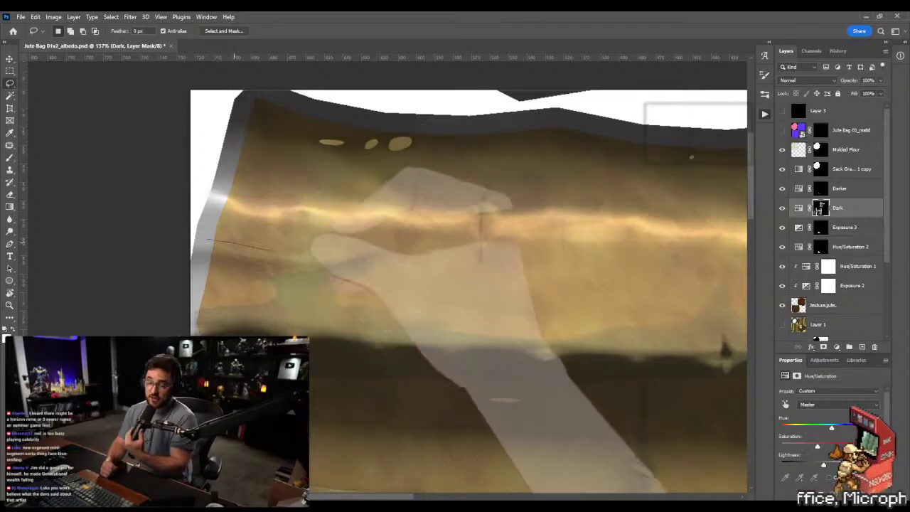
mouse_move(270, 249)
left_mouse_down()
mouse_move(334, 253)
mouse_move(401, 229)
mouse_move(359, 236)
mouse_move(226, 208)
mouse_move(209, 238)
left_mouse_up()
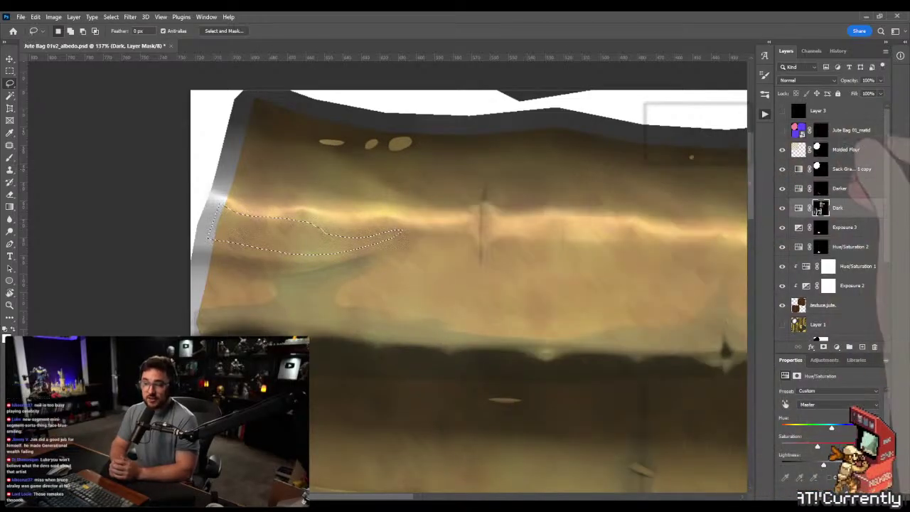
left_click(850, 130)
key("w")
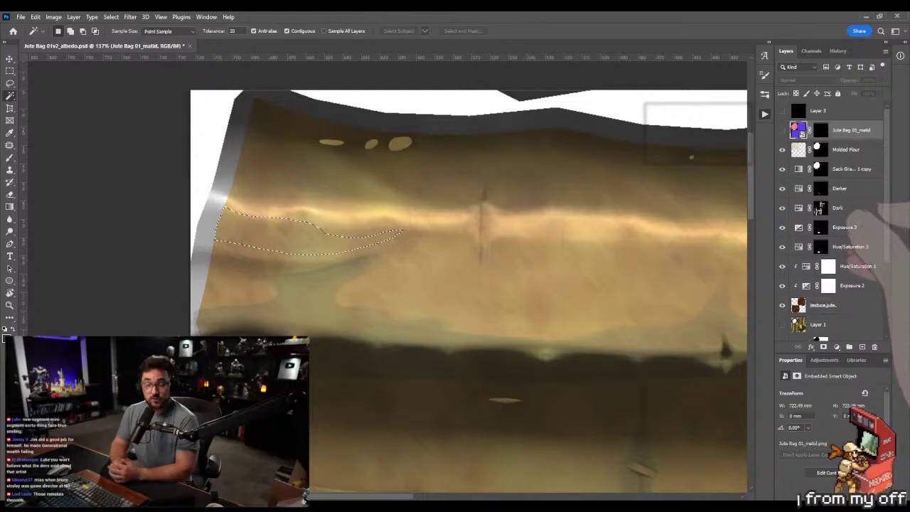
Fill the selected fold shape with white on the Dark layer's mask to darken that part of the rim
left_click(819, 208)
key("g")
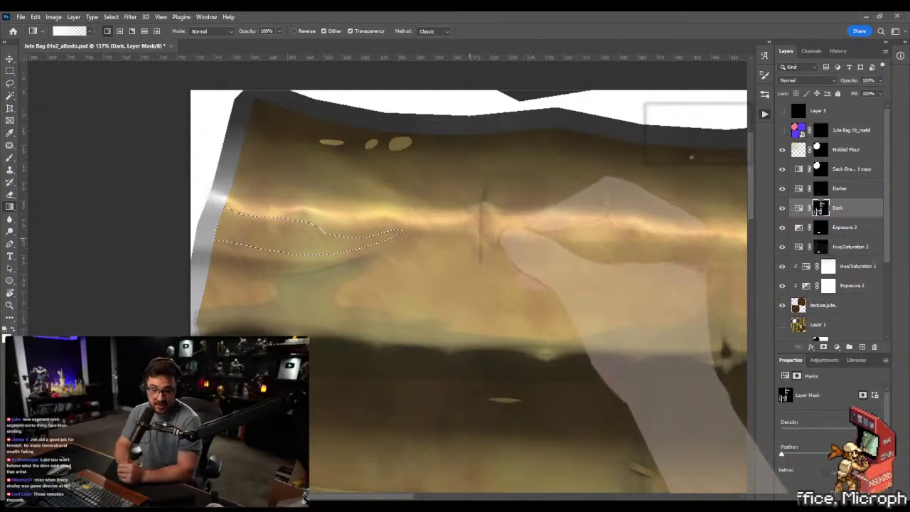
key("b")
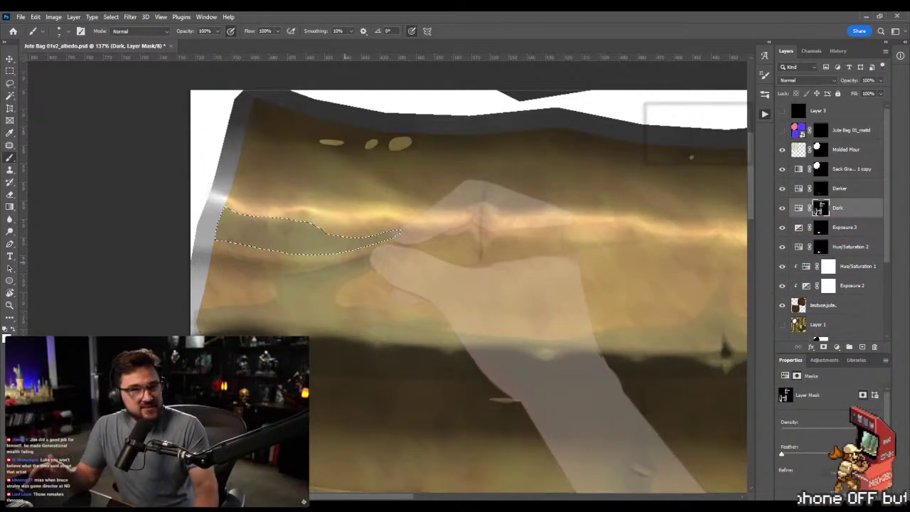
Deselect the fold and soften its hard edges on the Dark mask with the Brush and Mixer Brush
right_click(341, 248, "alt")
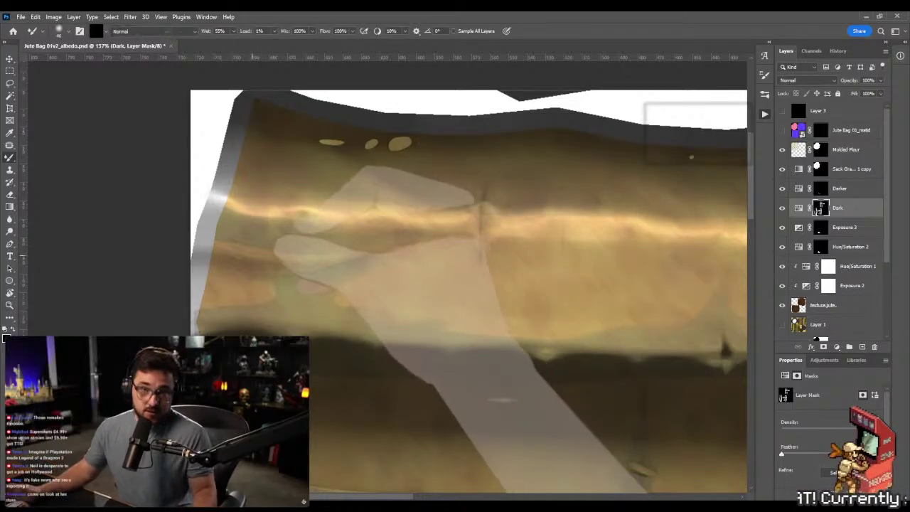
key("b")
mouse_move(235, 248)
left_mouse_down()
mouse_move(244, 248)
mouse_move(205, 251)
left_mouse_up()
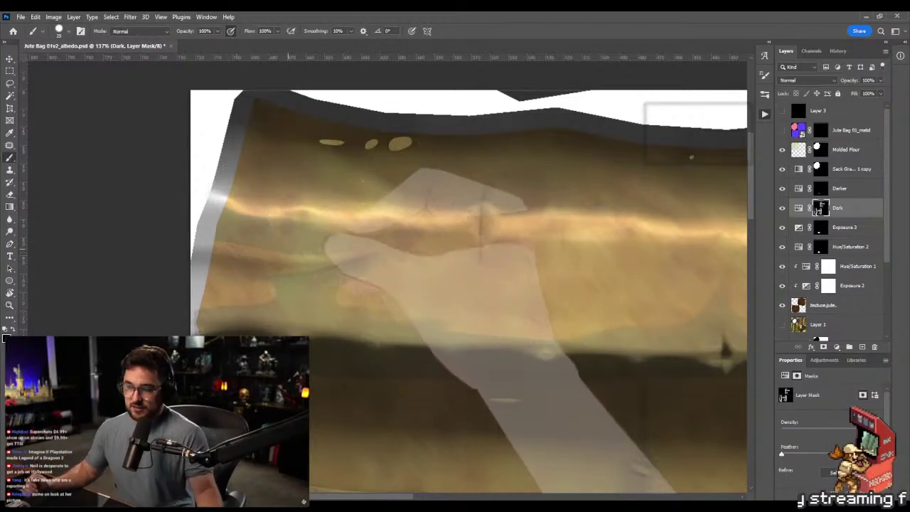
key("shift+b")
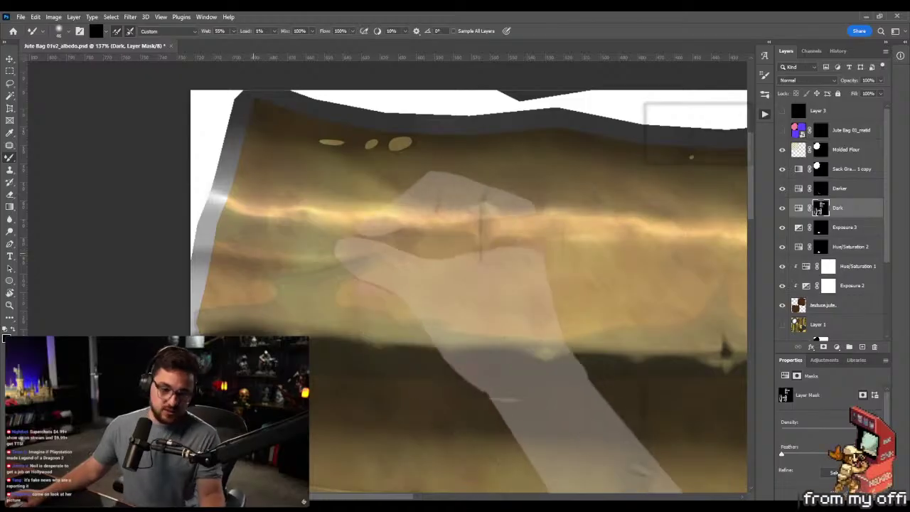
Refine the outer fold's shading toward the rim's central crease on the Dark mask, alternating between the Brush and Mixer Brush
key("z")
left_click_drag(365, 259, 313, 259)
scroll(469, 320, "right", 3)
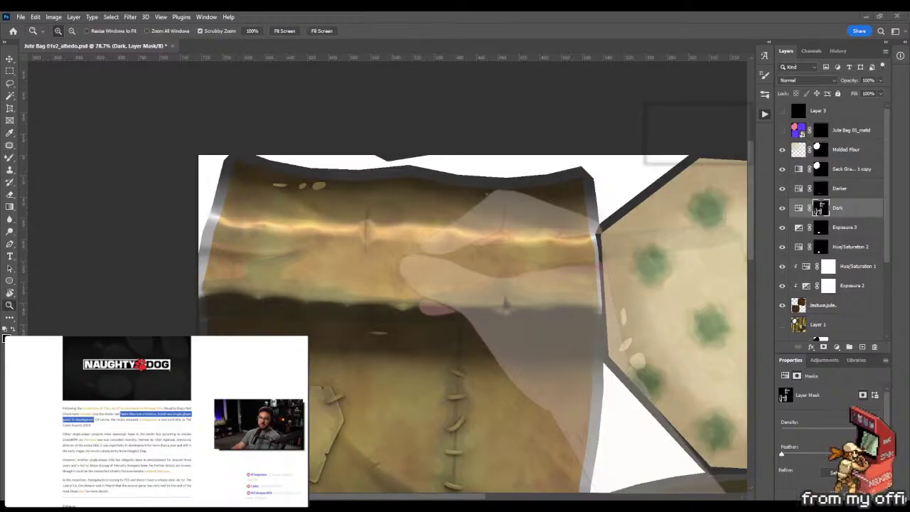
left_click_drag(377, 250, 448, 249)
key("b")
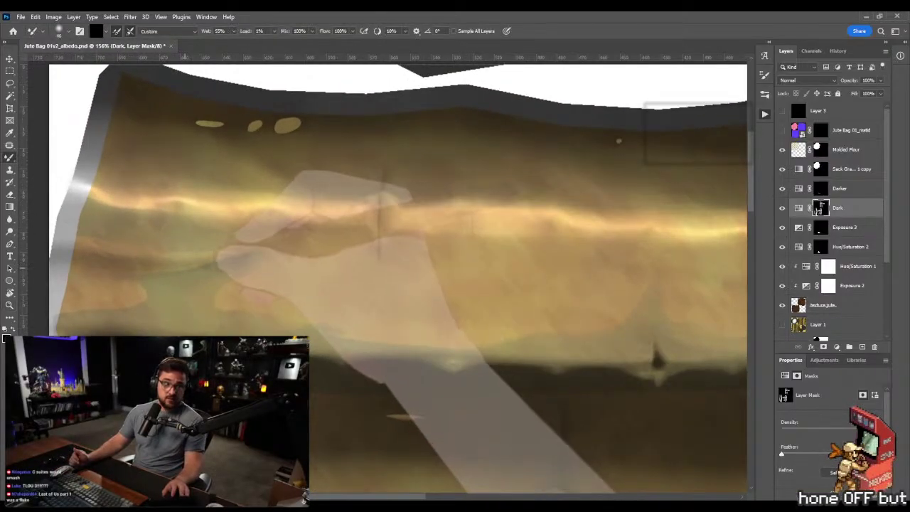
key("shift+b")
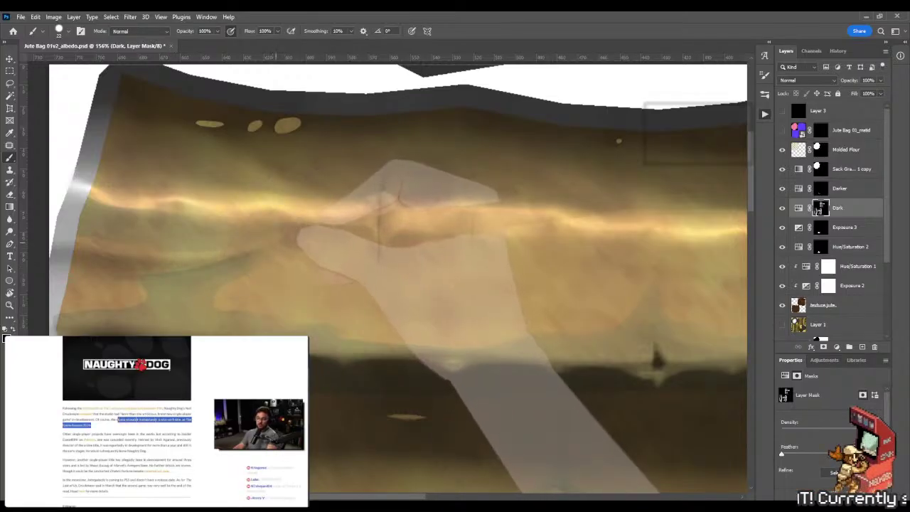
key("shift+b")
key("shift+b")
key("shift+b")
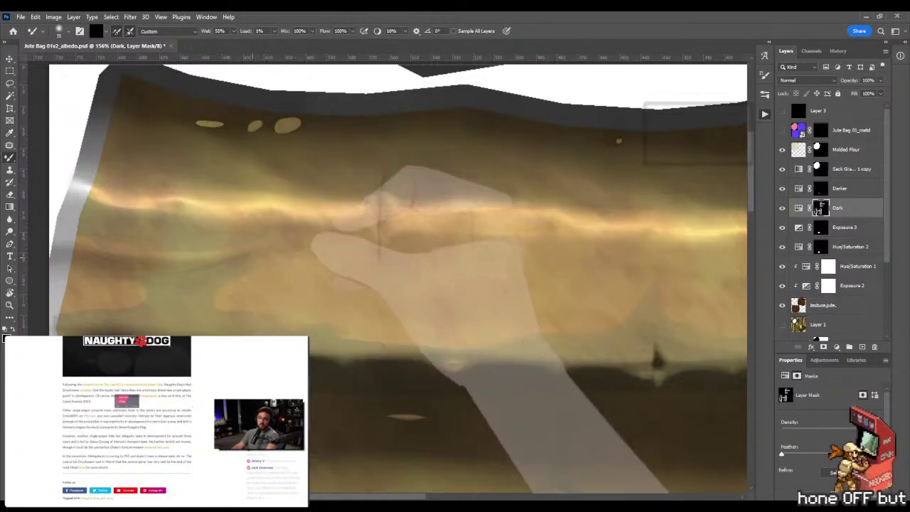
key("z")
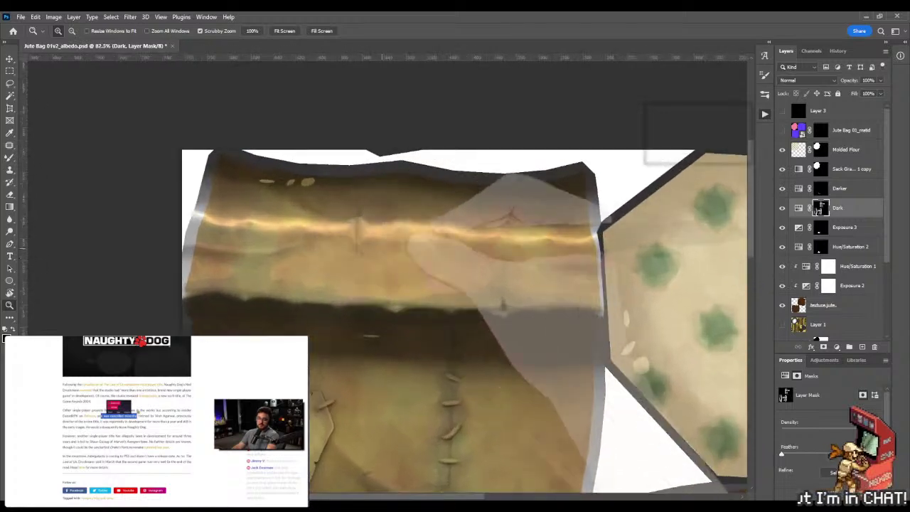
left_click_drag(315, 286, 345, 295)
key("b")
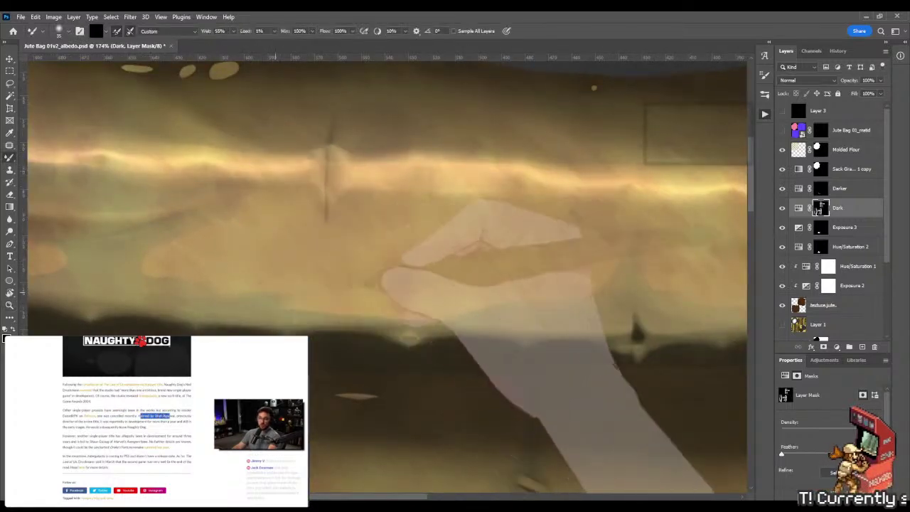
key("shift+b")
key("shift+b")
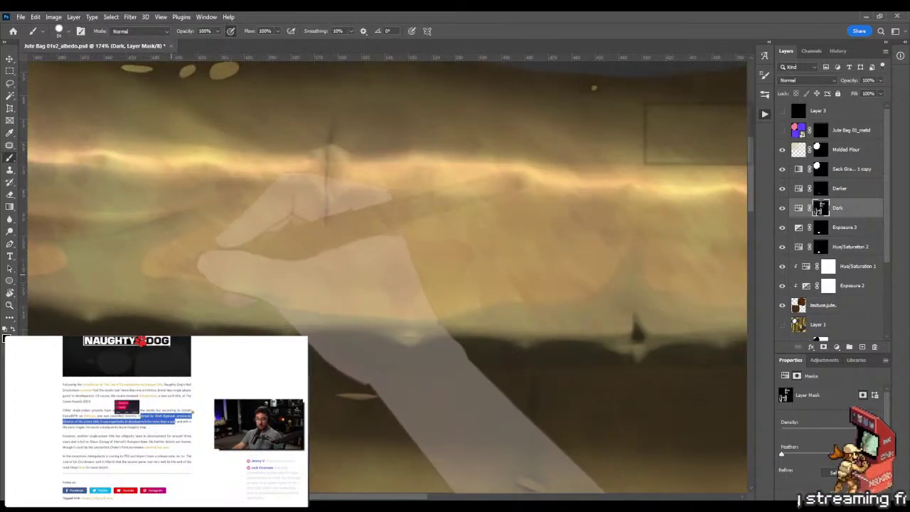
key("shift+b")
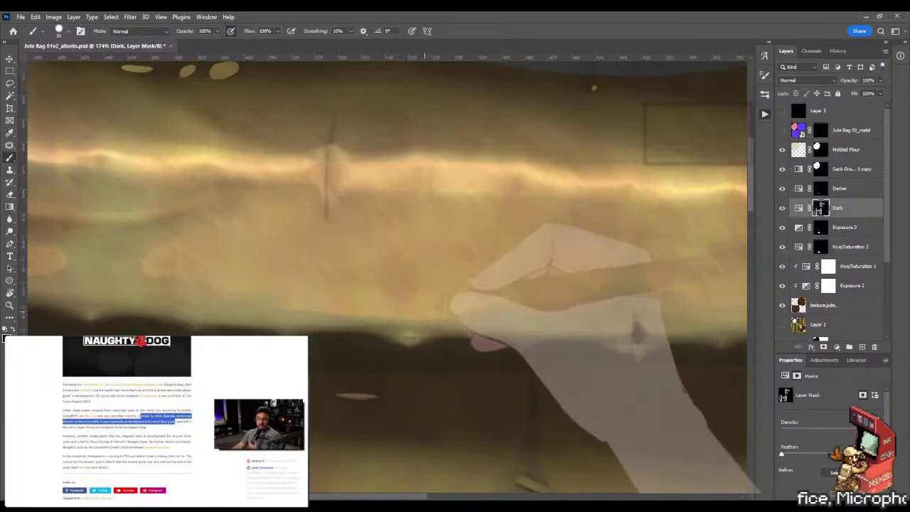
Lasso a long fold-shaped area below the rim highlight, notched around the central crease and tapering at both ends
key("l")
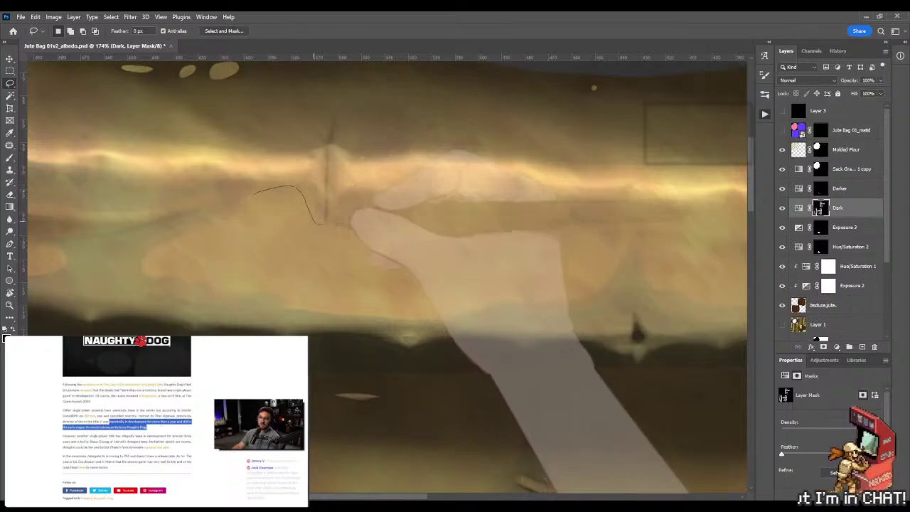
left_click_drag(307, 189, 251, 181)
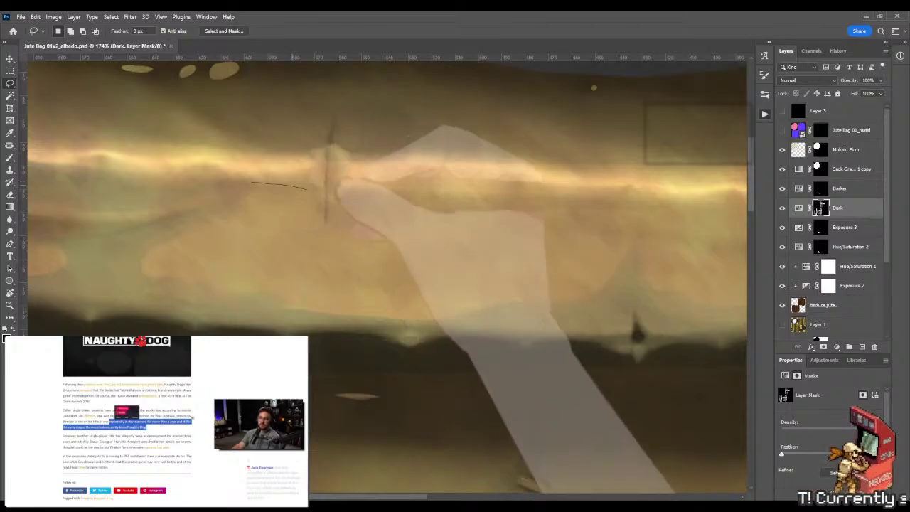
mouse_move(339, 205)
left_mouse_down()
mouse_move(444, 193)
mouse_move(585, 197)
mouse_move(378, 252)
mouse_move(286, 251)
mouse_move(237, 225)
mouse_move(174, 237)
mouse_move(189, 216)
mouse_move(239, 191)
left_mouse_up()
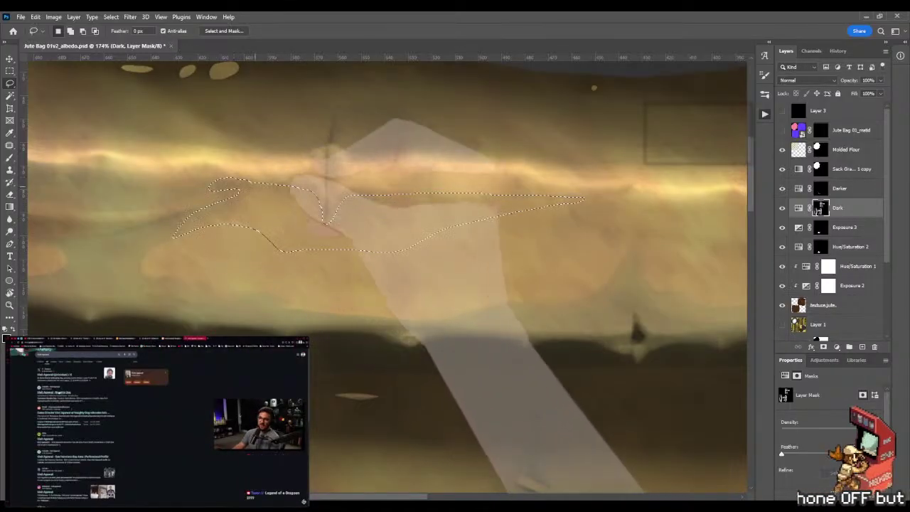
left_click_drag(269, 180, 231, 180)
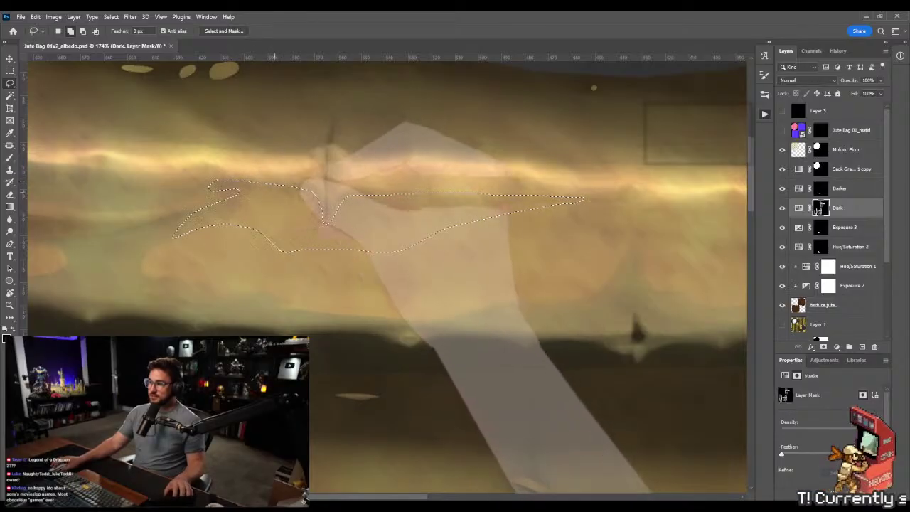
Fill the notched selection with white on the Dark layer's mask to shade the fold, and deselect it
key("g")
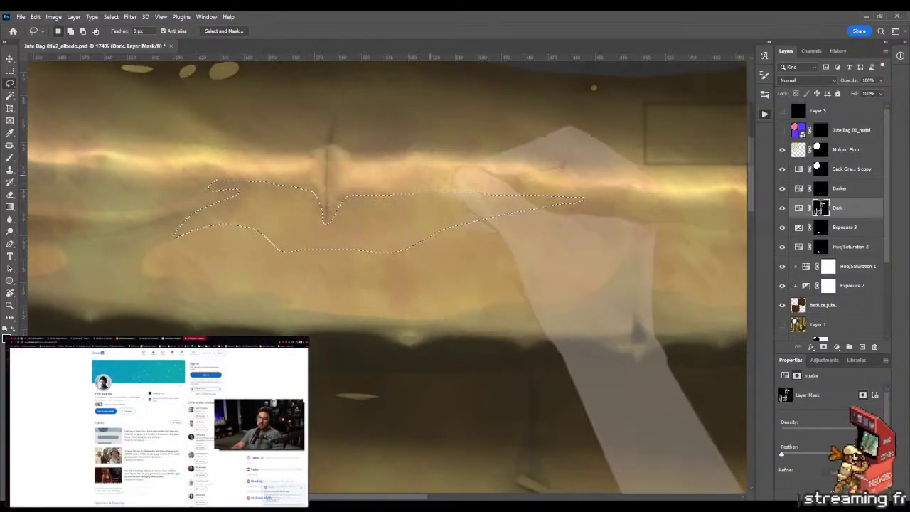
key("m")
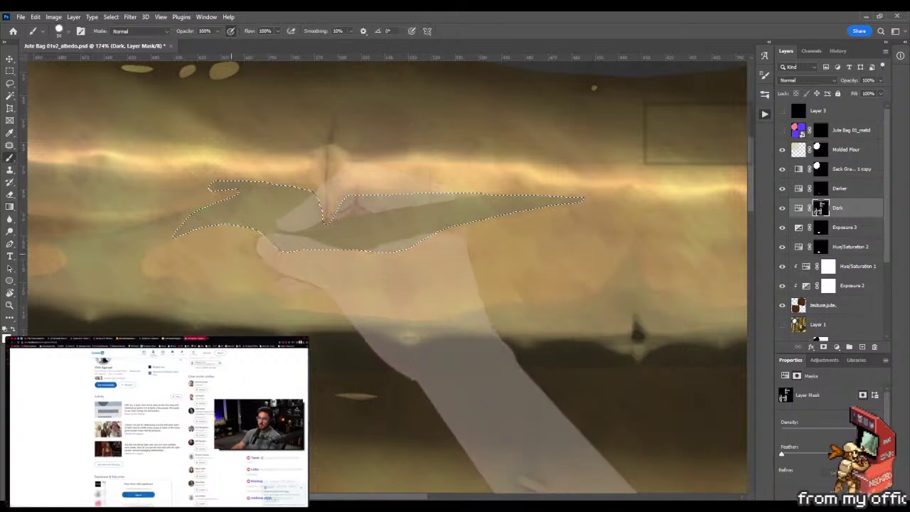
key("b")
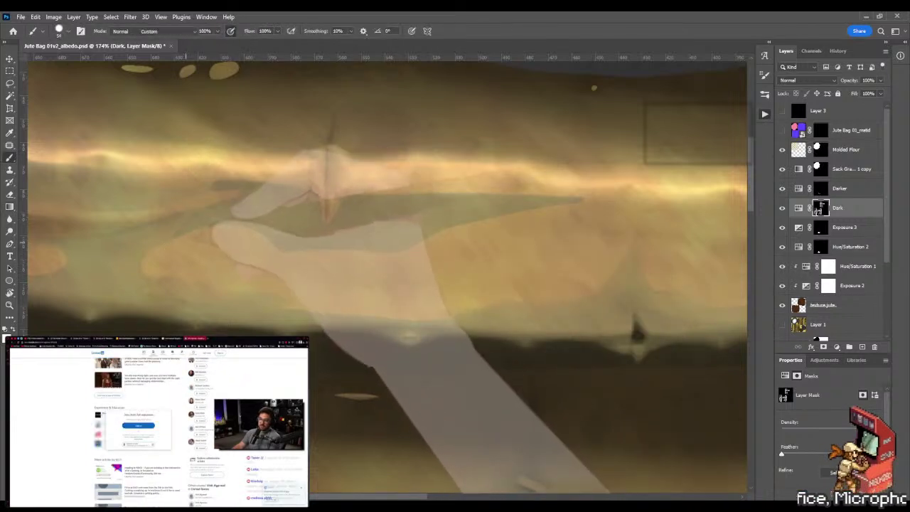
Trim and soften the edges and tapering tip of the newly filled fold on the Dark mask with the Brush and Mixer Brush
key("shift+b")
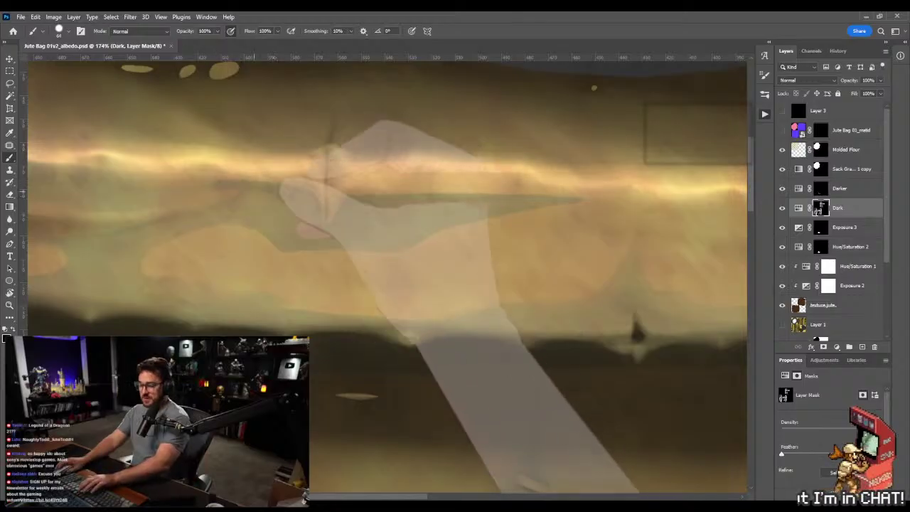
key("shift+b")
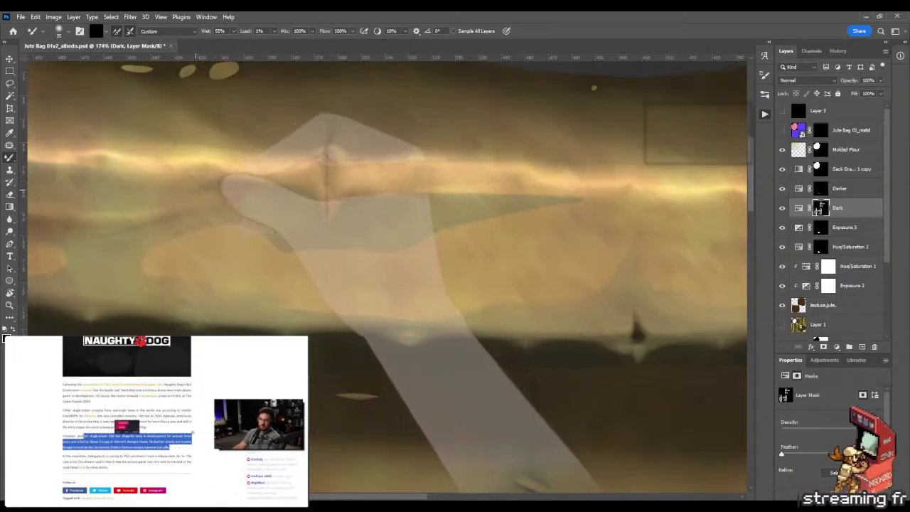
scroll(384, 278, "down", 5)
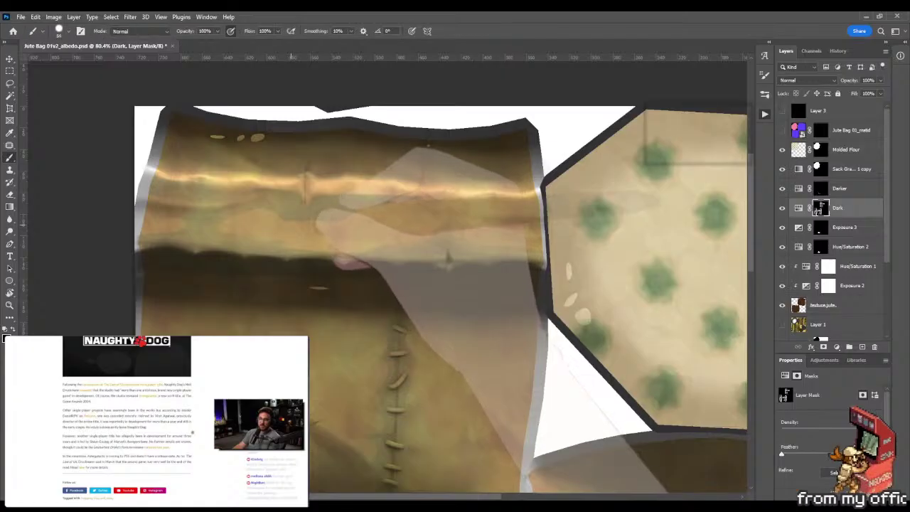
scroll(286, 223, "up", 3)
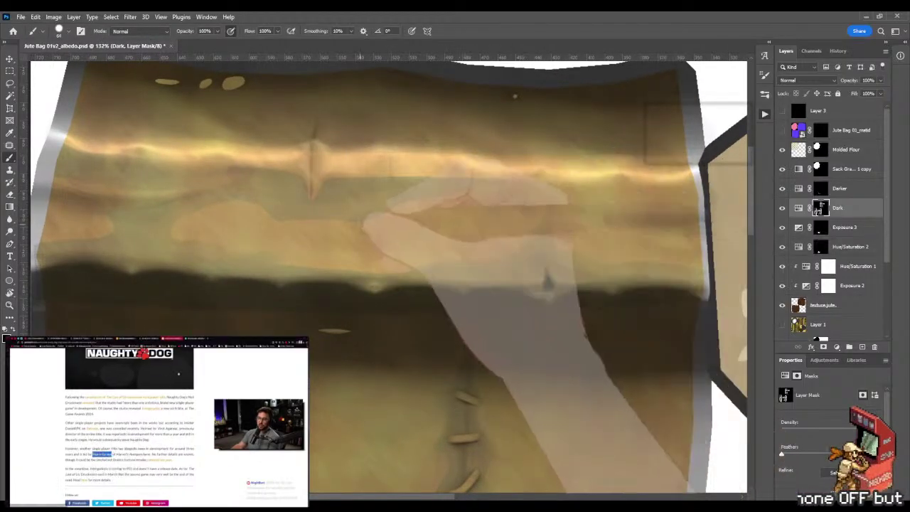
key("shift+b")
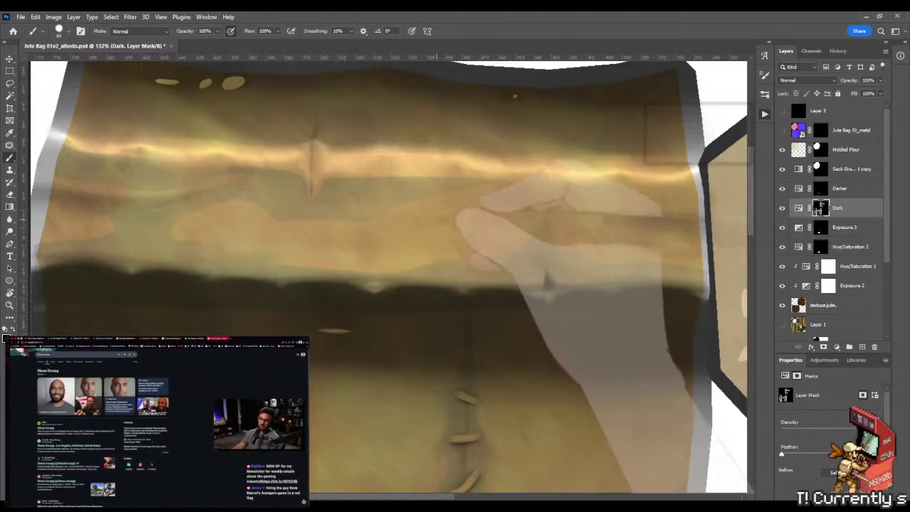
key("shift+b")
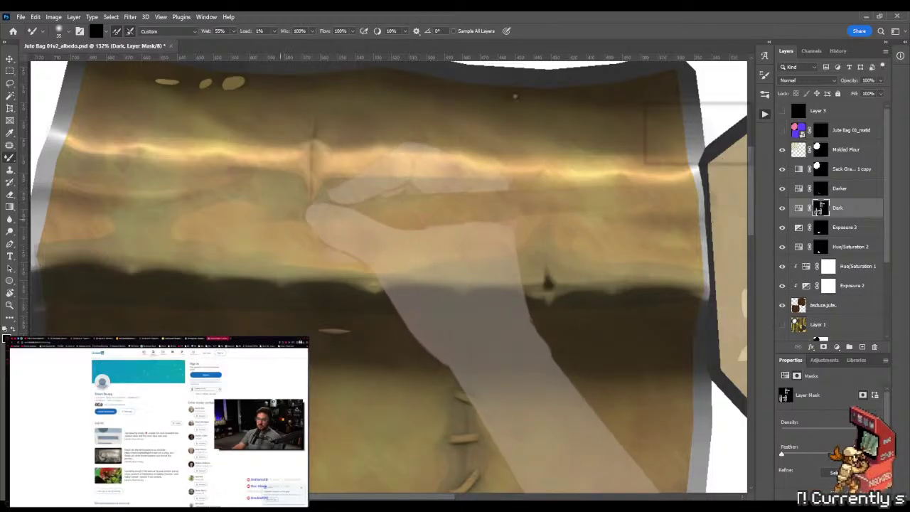
Blend the fold's shading under the rim highlight, from the central crease toward the rim's far seam, with the Mixer Brush
key("z")
key("ctrl+plus")
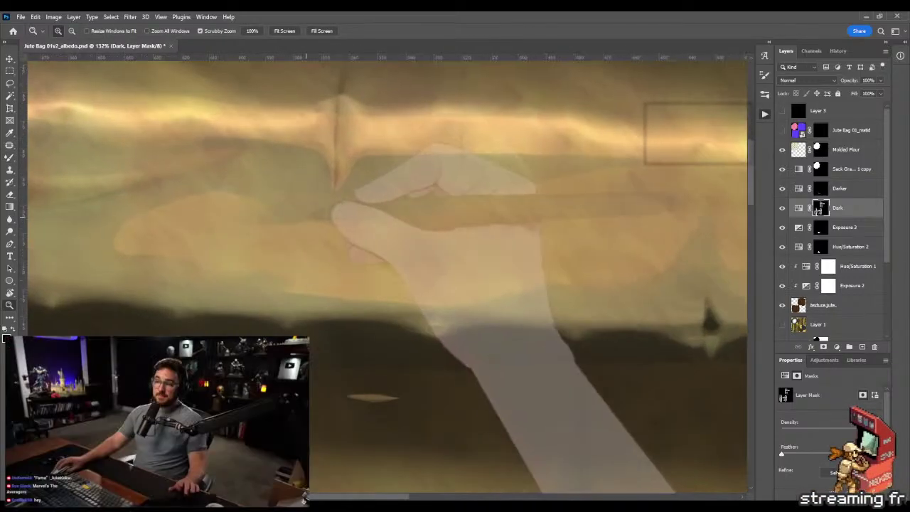
key("b")
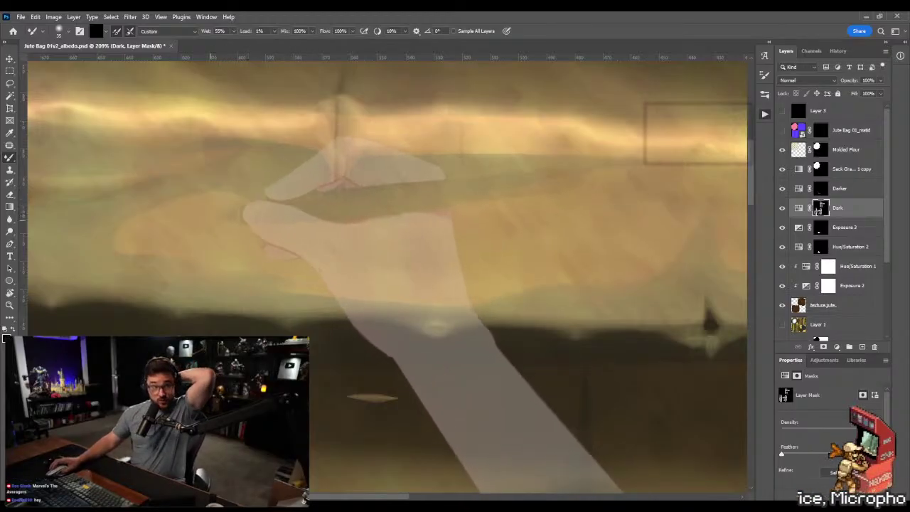
key("z")
scroll(388, 273, "right", 3)
key("b")
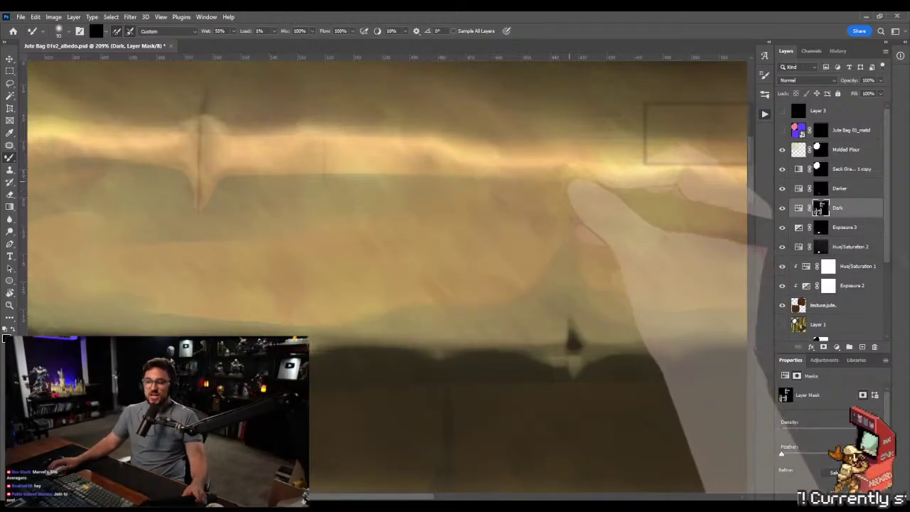
Save the jute bag albedo file and check the result in the other open application window
key("z")
key("ctrl+minus")
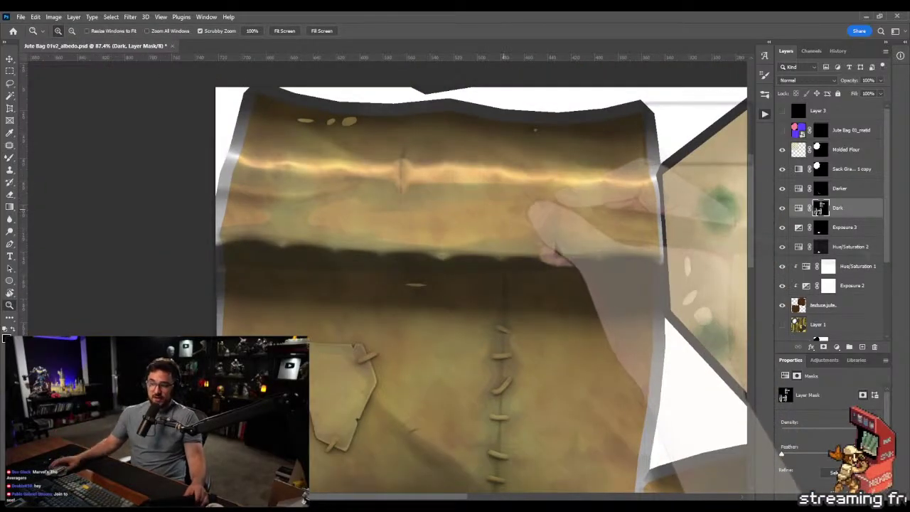
key("ctrl+s")
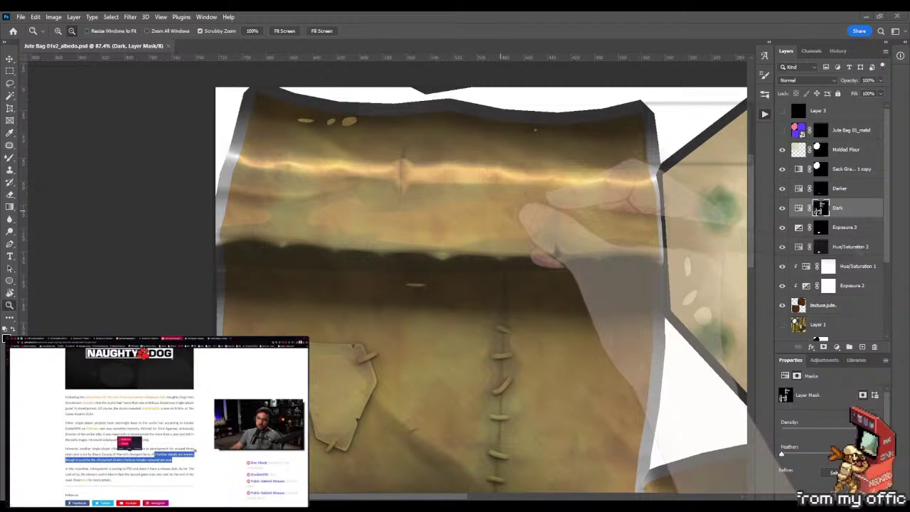
key("alt+Tab")
left_click_drag(511, 216, 487, 210)
key("alt+Tab")
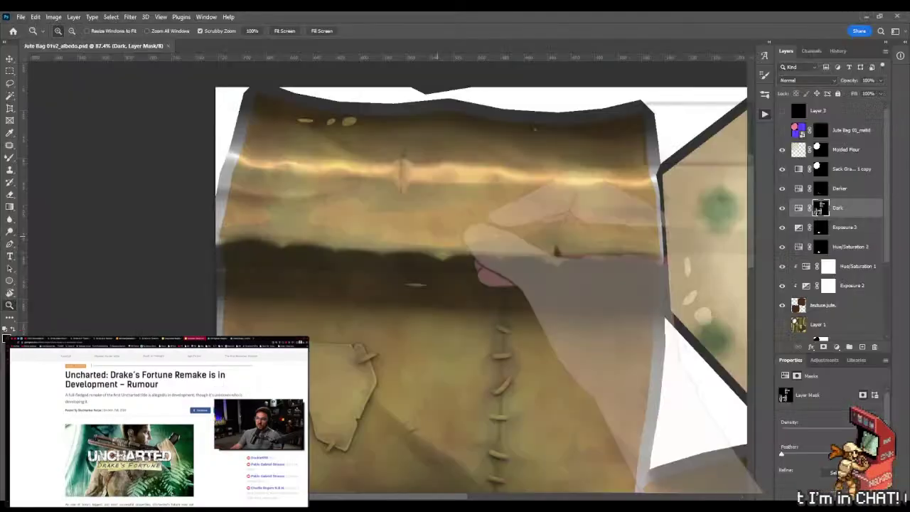
Reduce the Mixer Brush size to 31 and blend the shading beside the central crease on the Dark mask
left_click_drag(386, 174, 386, 174)
key("b")
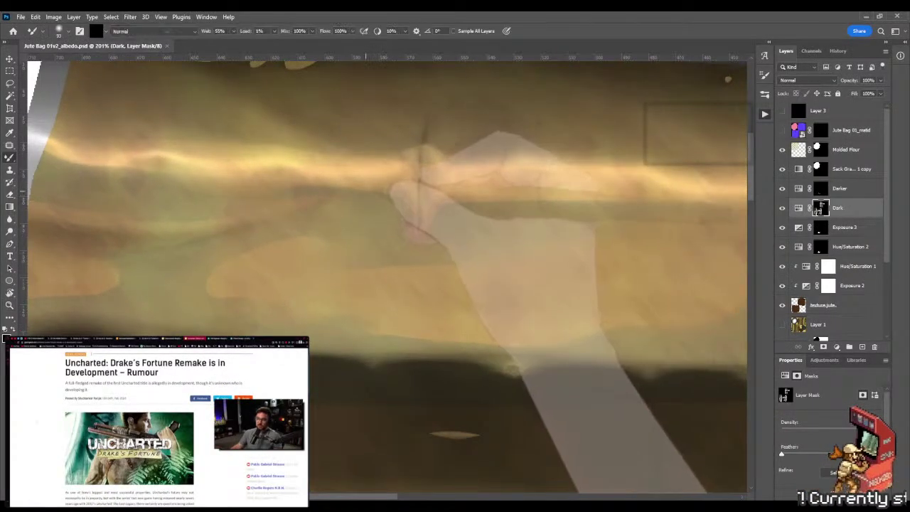
right_click(356, 187, "alt")
left_click(419, 192)
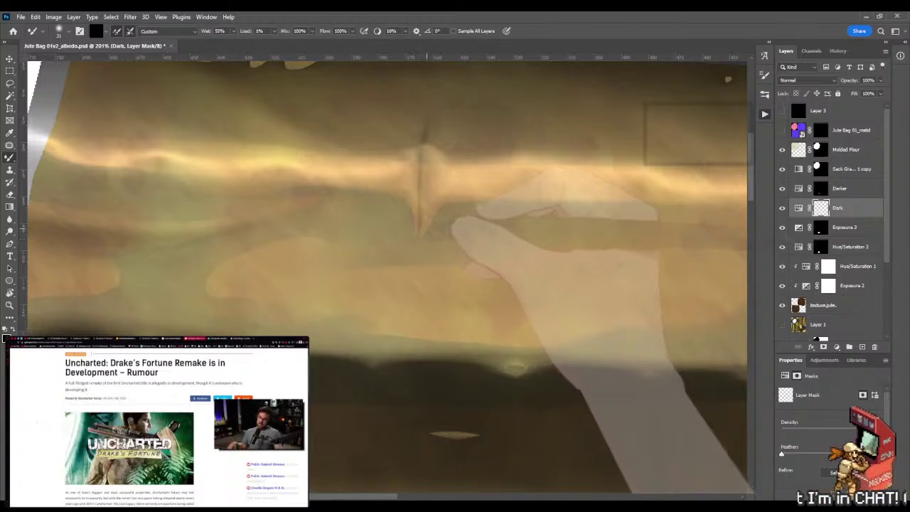
key("ctrl+i")
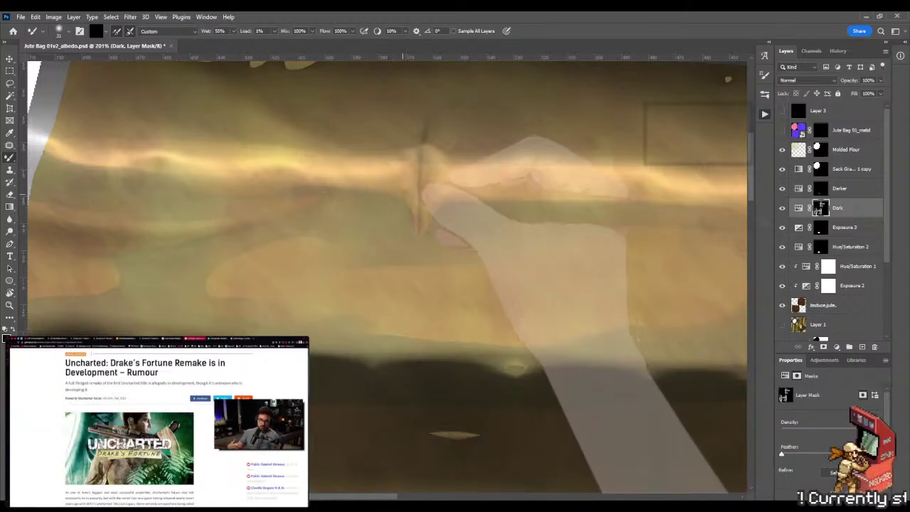
Shrink the Brush to a size of 3 and refine the rim highlight's lower edge beside the central crease
key("z")
left_click_drag(363, 224, 313, 224)
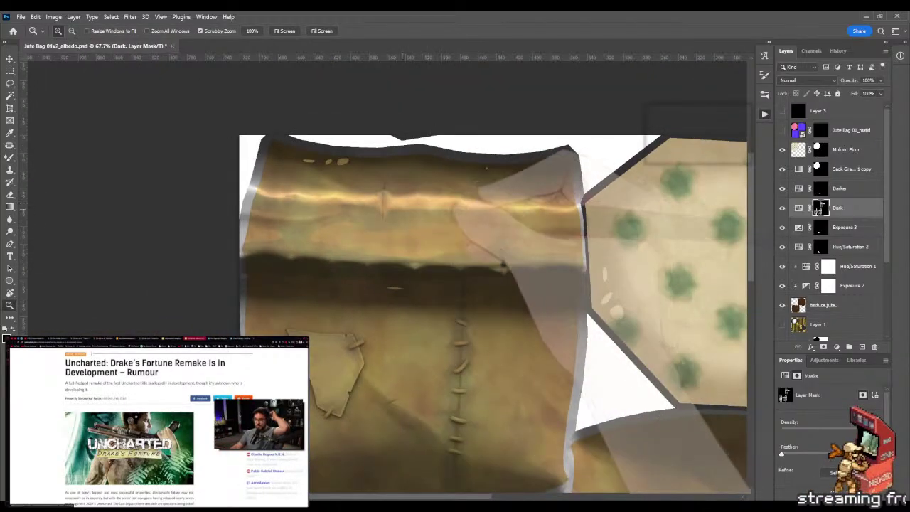
left_click_drag(430, 215, 480, 216)
key("b")
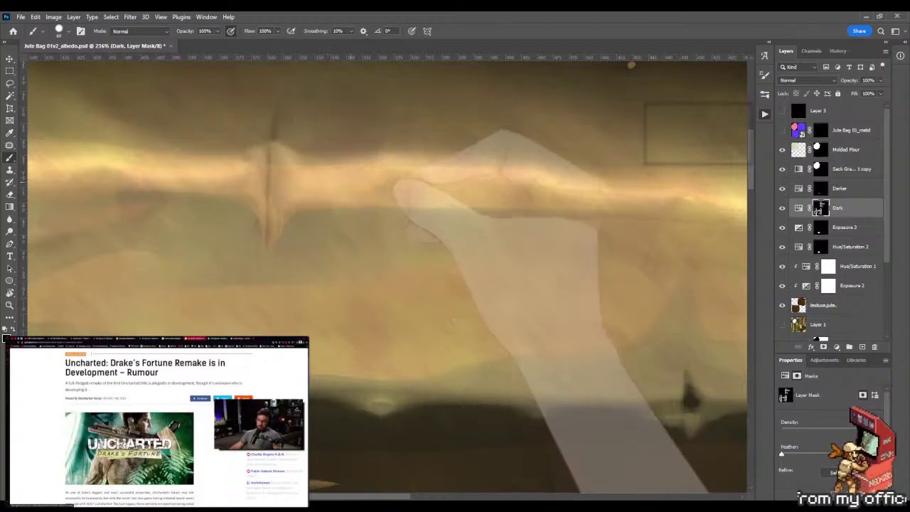
left_click_drag(384, 189, 365, 188)
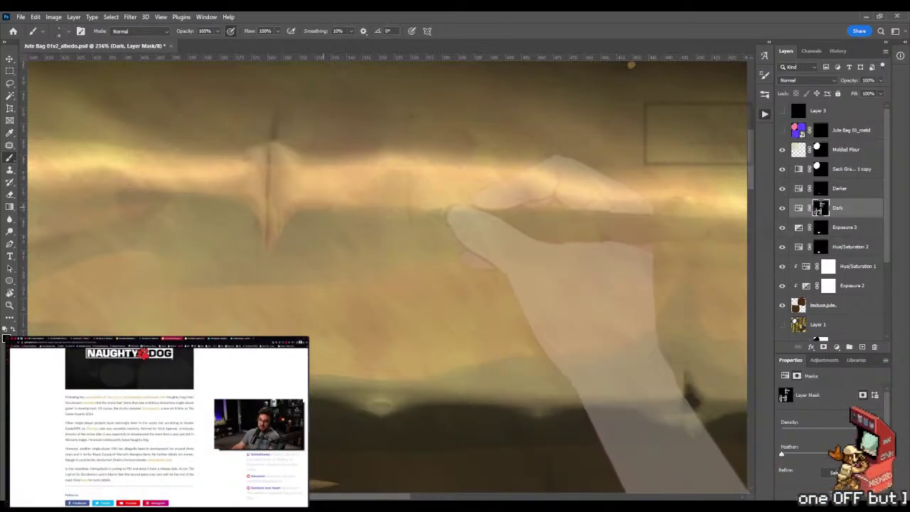
key("z")
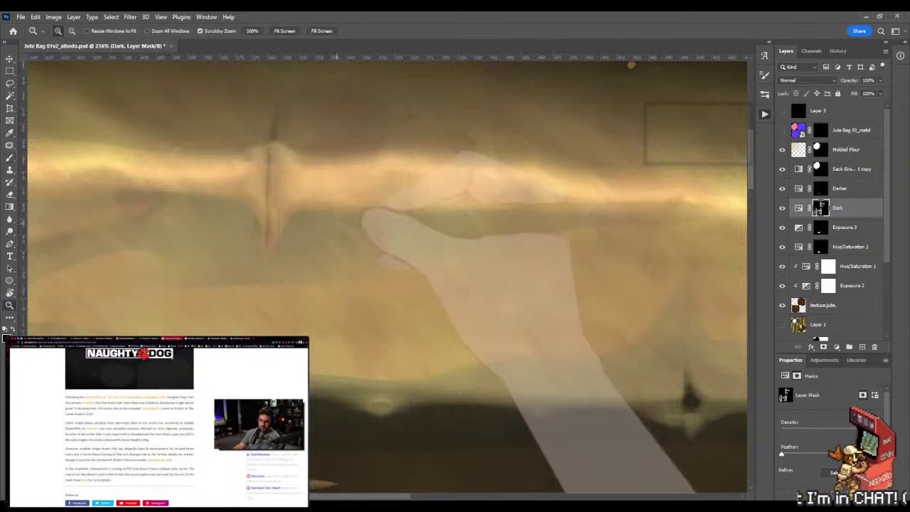
left_click_drag(336, 185, 377, 184)
key("b")
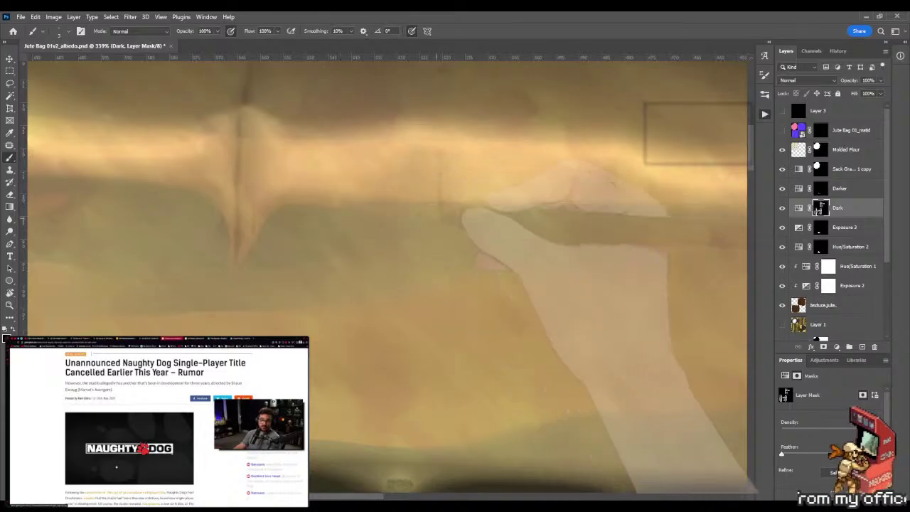
Paint a fine light crease stroke just above the rim's dark lower edge, beside the dark notch
scroll(387, 277, "down", 4)
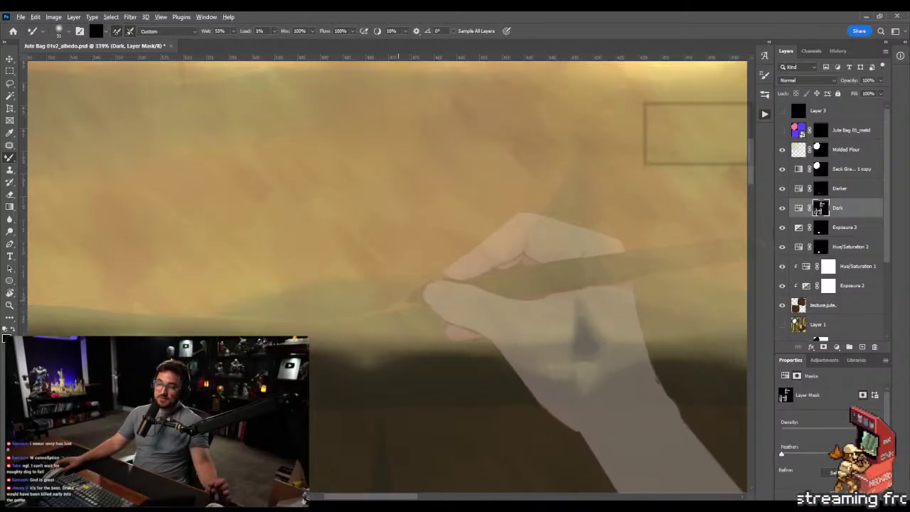
key("shift+b")
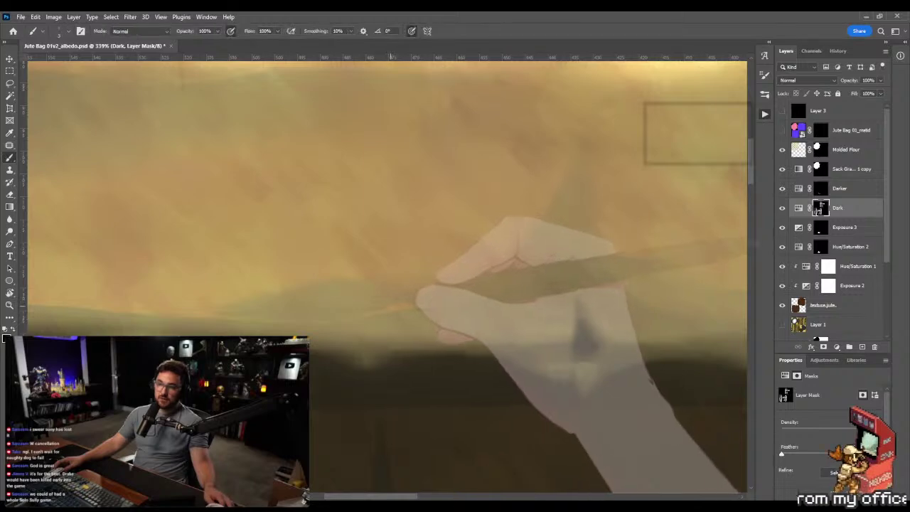
left_click_drag(368, 309, 451, 293)
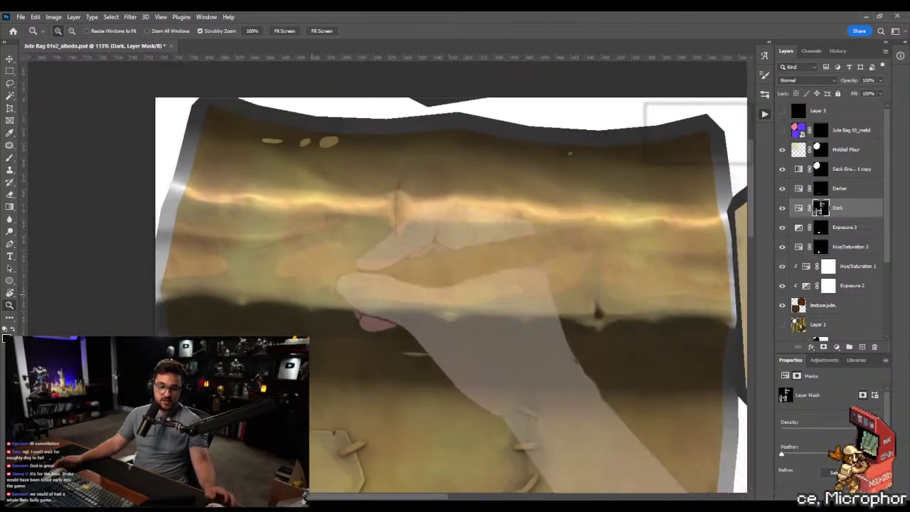
Paint thin wrinkle strokes within the fold to the left of the central crease on the Dark mask
left_click_drag(320, 277, 366, 283)
left_click_drag(245, 220, 420, 265)
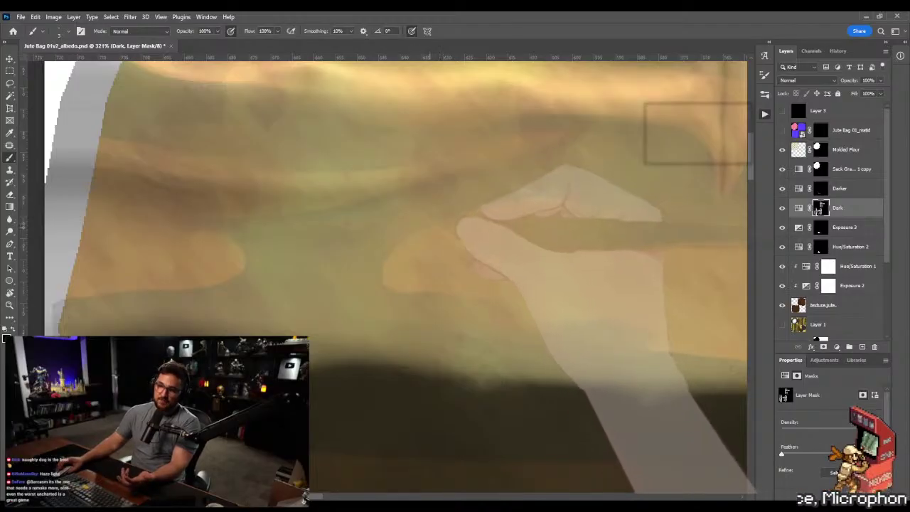
scroll(395, 278, "down", 3)
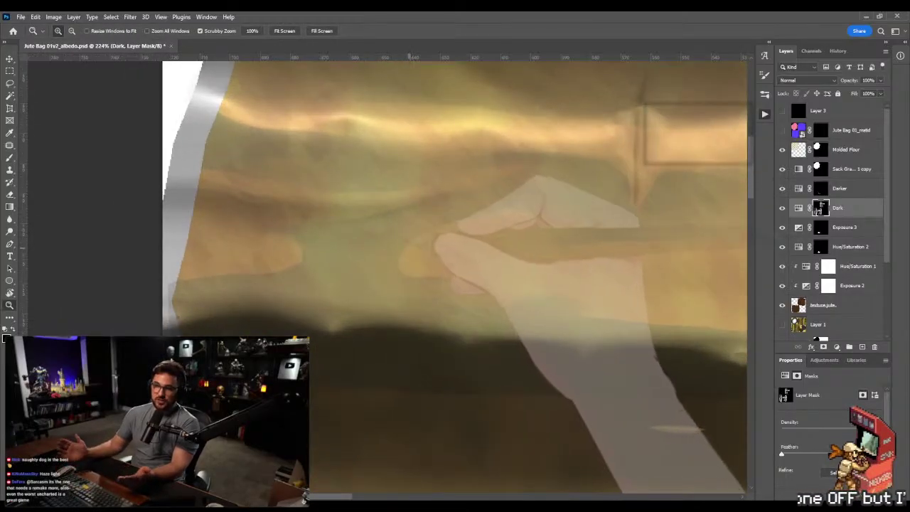
scroll(395, 277, "up", 3)
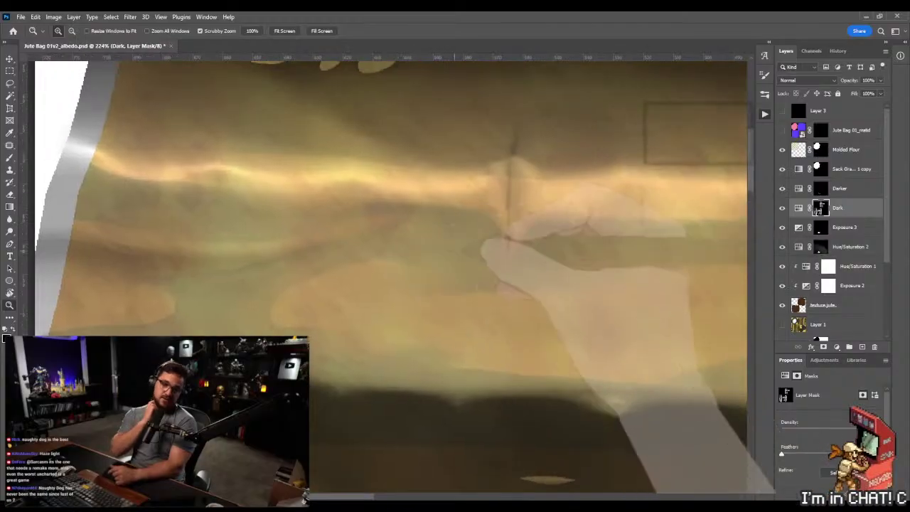
key("b")
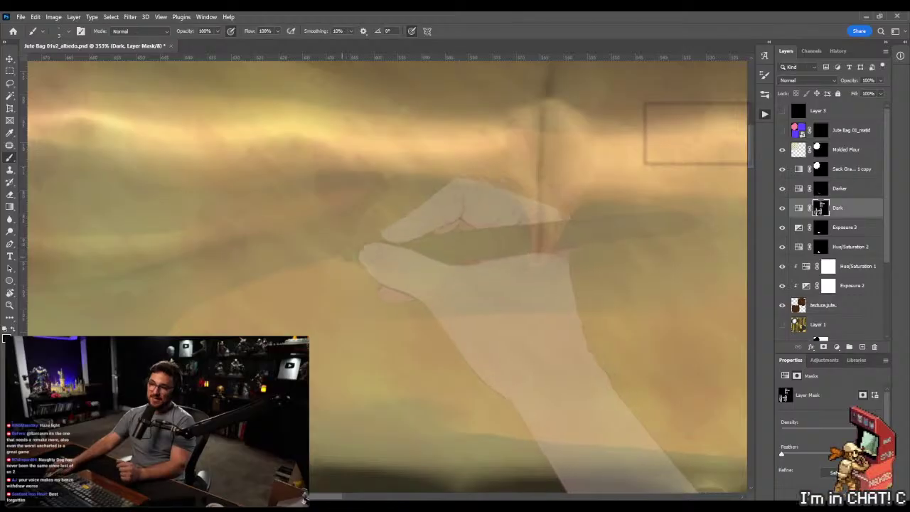
key("z")
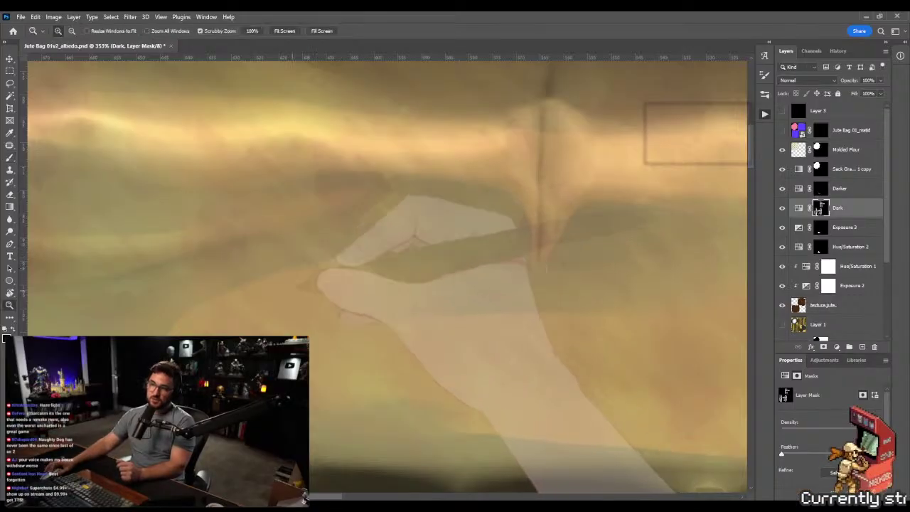
left_click_drag(312, 284, 292, 300)
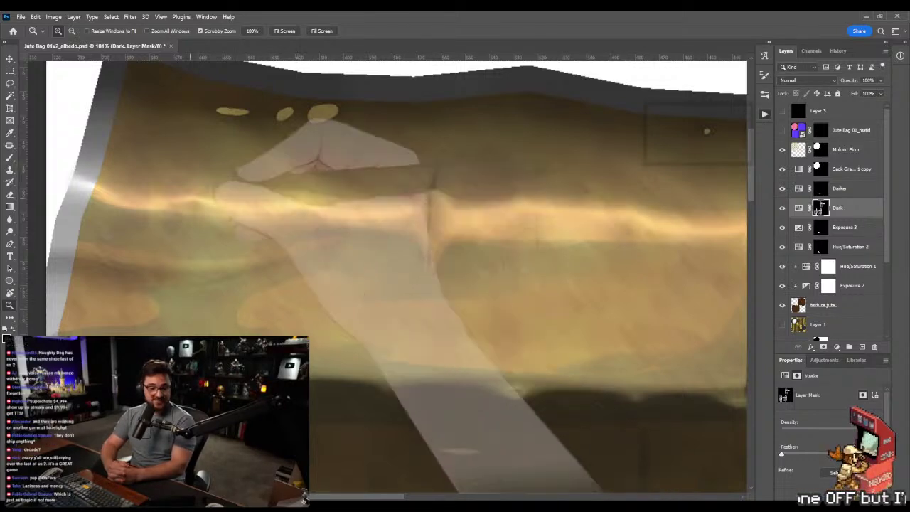
Add fine strokes along the underside of the rim highlight between the left seam and the central crease
left_click_drag(398, 206, 426, 208)
key("b")
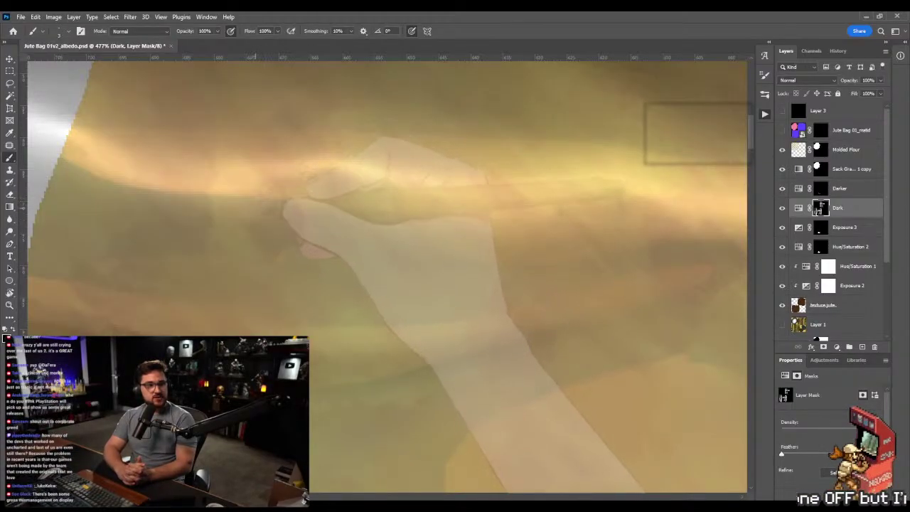
key("z")
left_click_drag(426, 242, 320, 242)
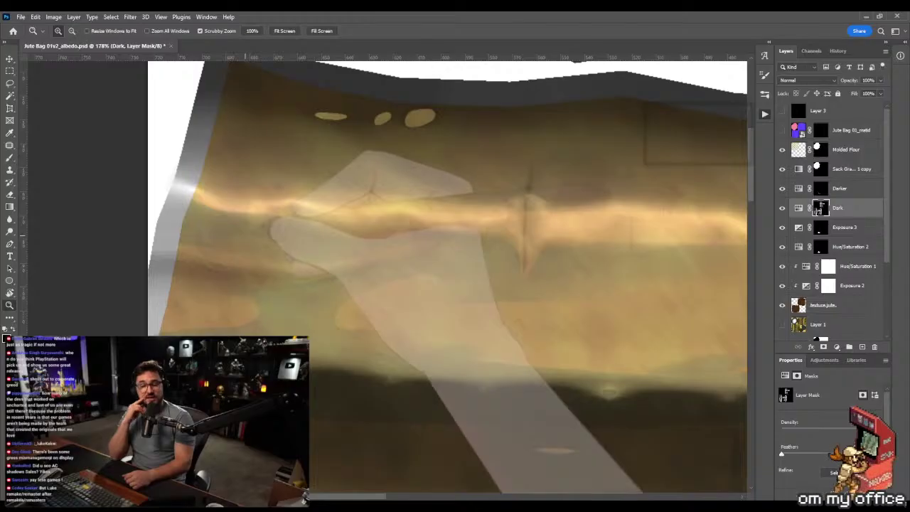
Paint small light crease strokes along the rim's lower edge between the dark notch and the right-hand seam
left_click_drag(497, 284, 196, 227)
left_click_drag(388, 268, 282, 268)
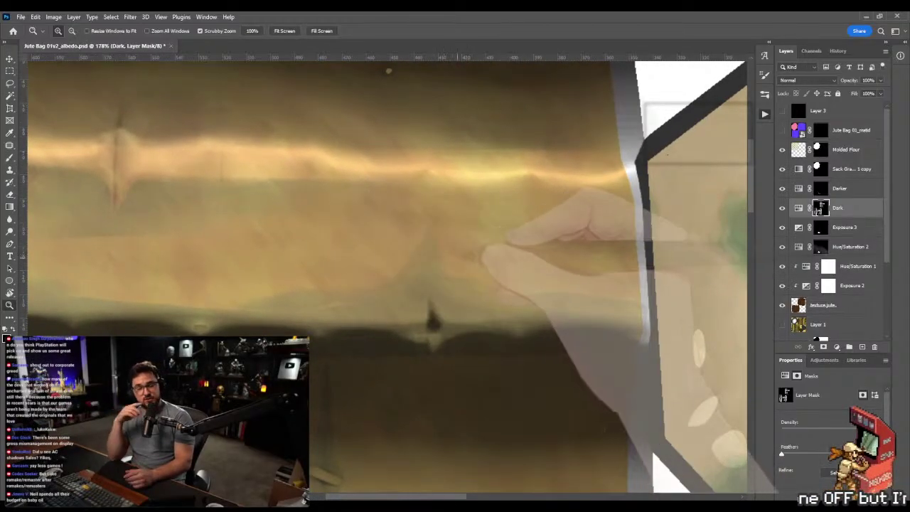
left_click_drag(455, 260, 420, 281)
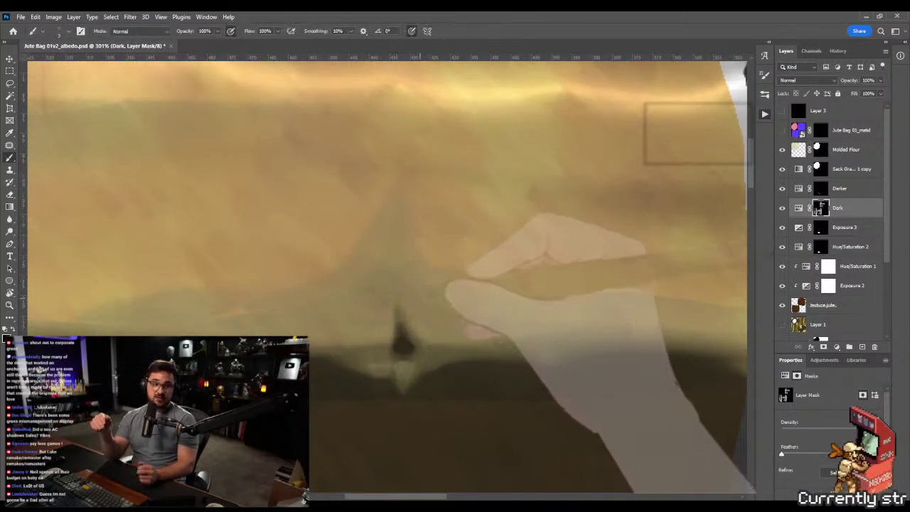
mouse_move(345, 282)
left_mouse_down()
mouse_move(370, 281)
mouse_move(343, 291)
mouse_move(359, 313)
mouse_move(446, 304)
left_mouse_up()
key("b")
scroll(355, 277, "up", 2)
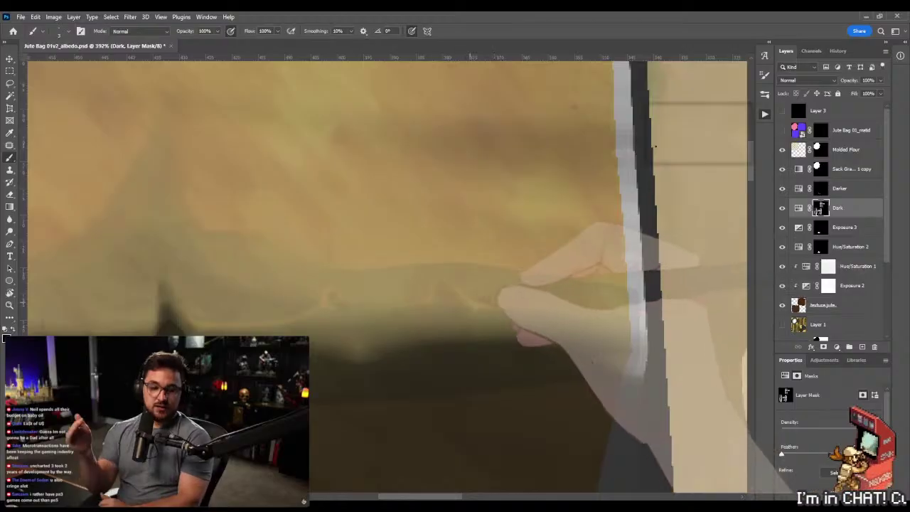
key("z")
key("ctrl+minus")
scroll(387, 273, "left", 3)
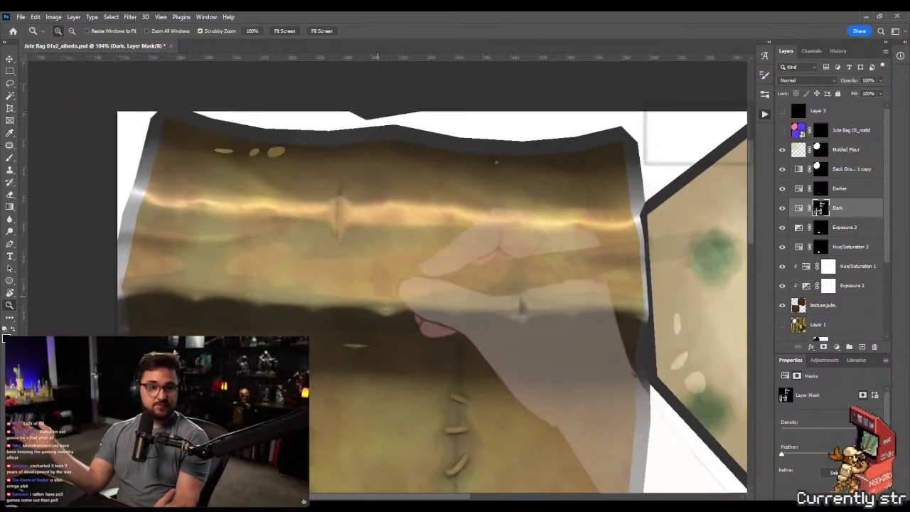
Paint and blend small light crease strokes along the rim's lower edge, left of the central crease, on the Dark mask
scroll(388, 274, "up", 2)
scroll(244, 184, "up", 5)
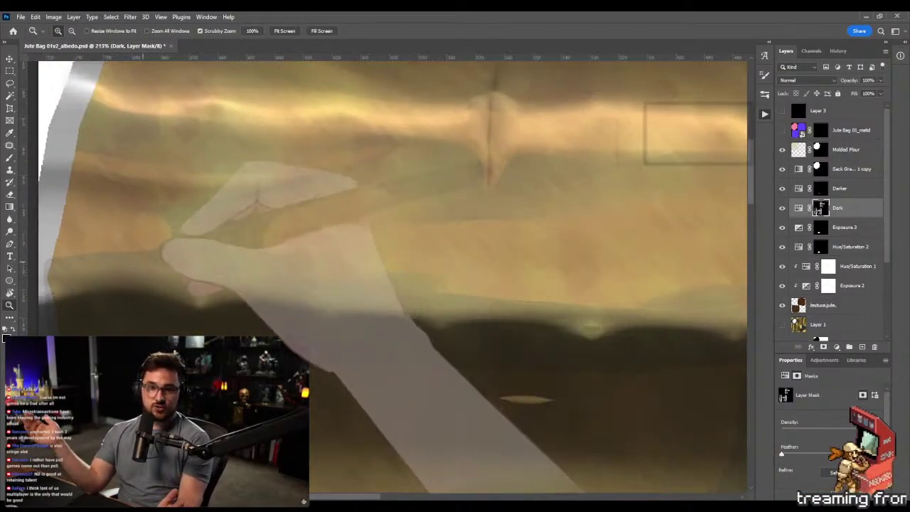
key("b")
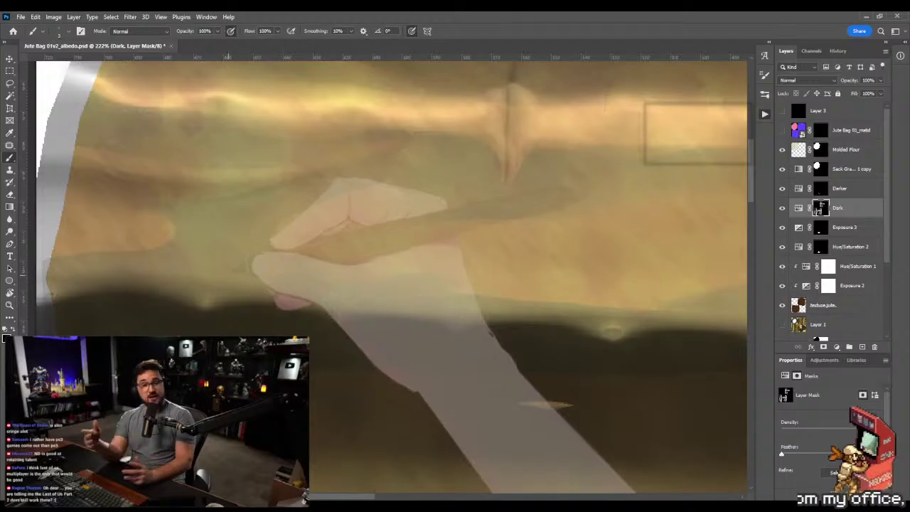
left_click_drag(274, 291, 213, 292)
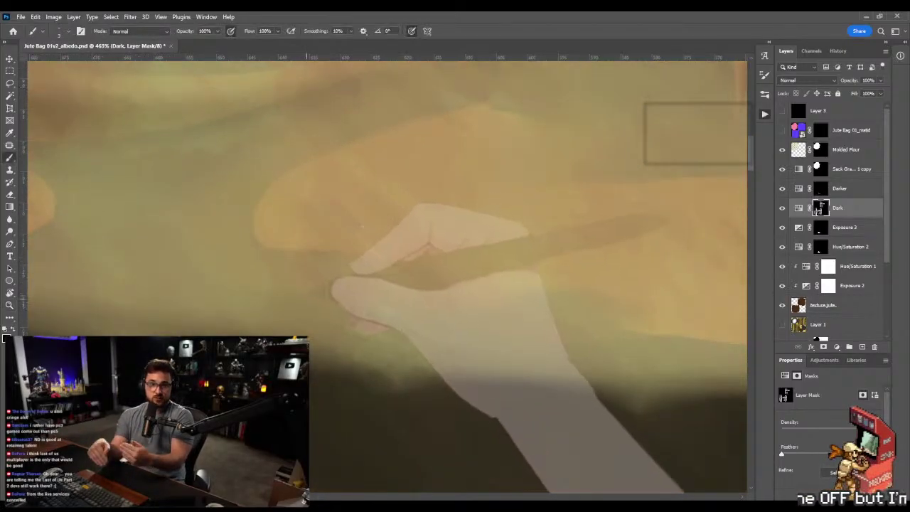
key("shift+b")
left_click_drag(346, 295, 361, 294)
key("shift+b")
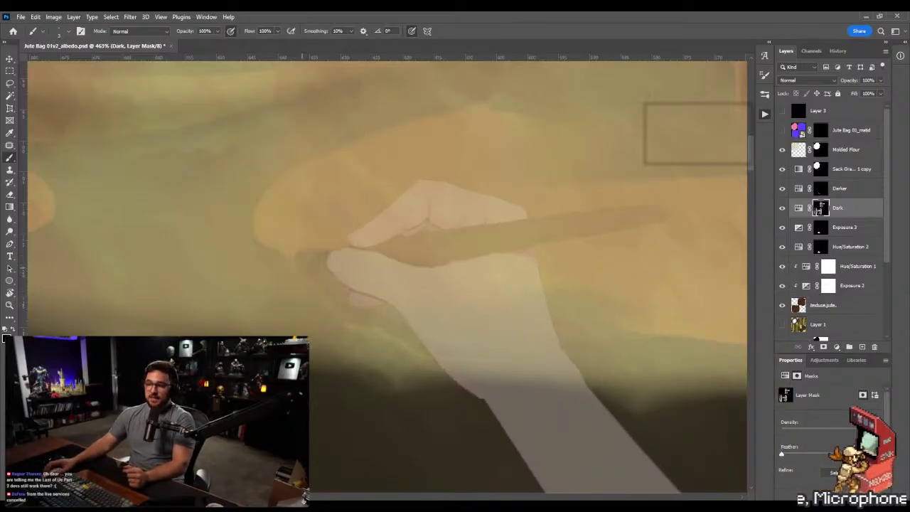
Save the albedo texture and inspect the updated rim on the 3D bag in Marmoset Toolbag, including the stitched side
key("ctrl+space")
left_click_drag(349, 293, 279, 301)
left_click_drag(377, 314, 367, 318)
key("ctrl+s")
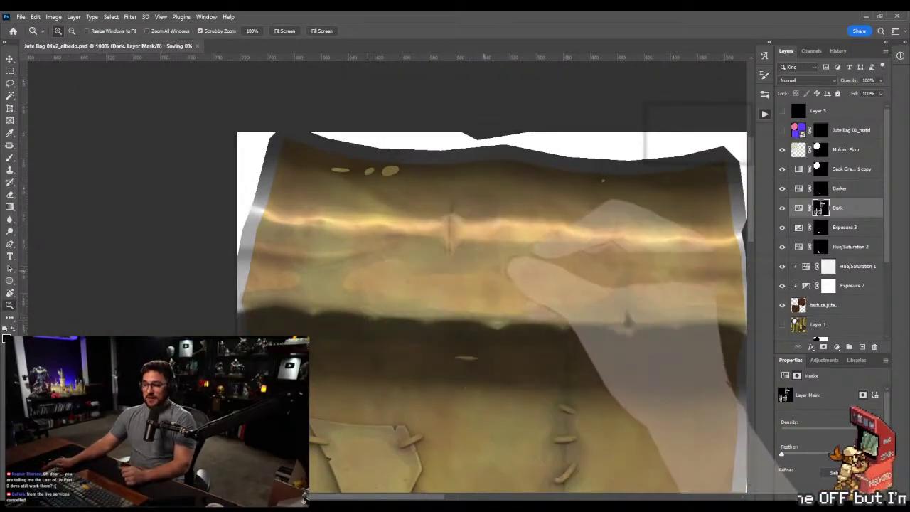
key("alt+Tab")
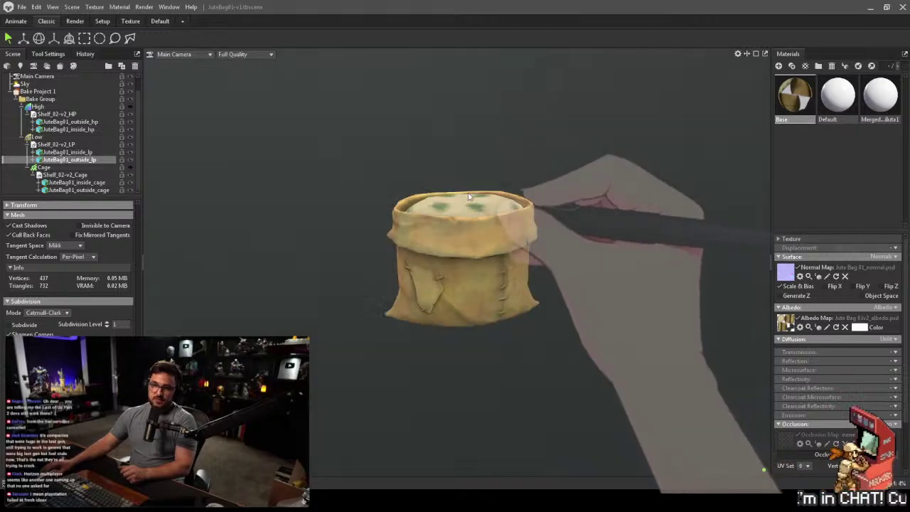
key("alt+Tab")
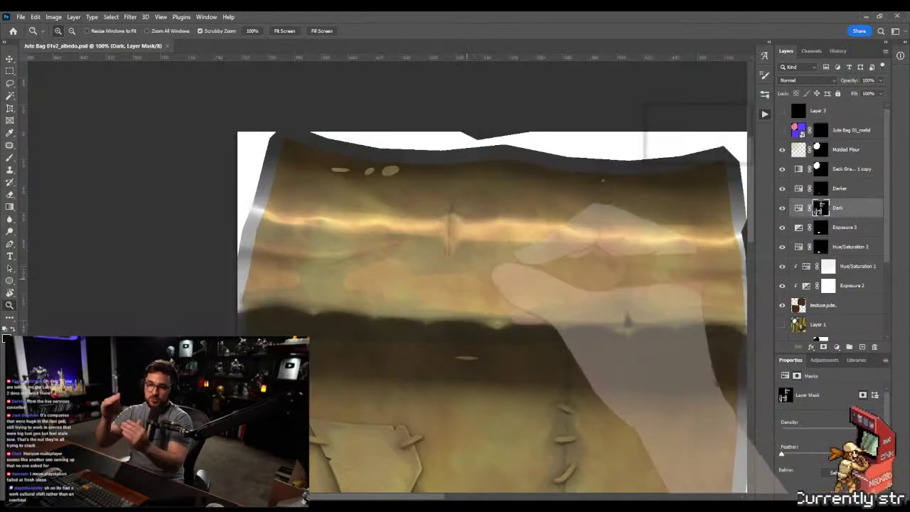
scroll(426, 213, "up", 3)
left_click_drag(455, 270, 312, 228)
scroll(387, 270, "down", 4)
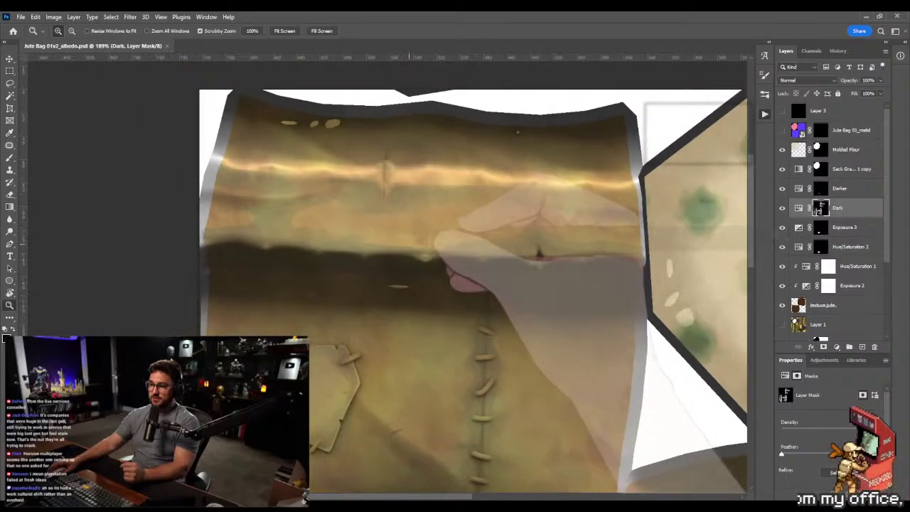
key("alt+Tab")
left_click_drag(479, 254, 421, 209)
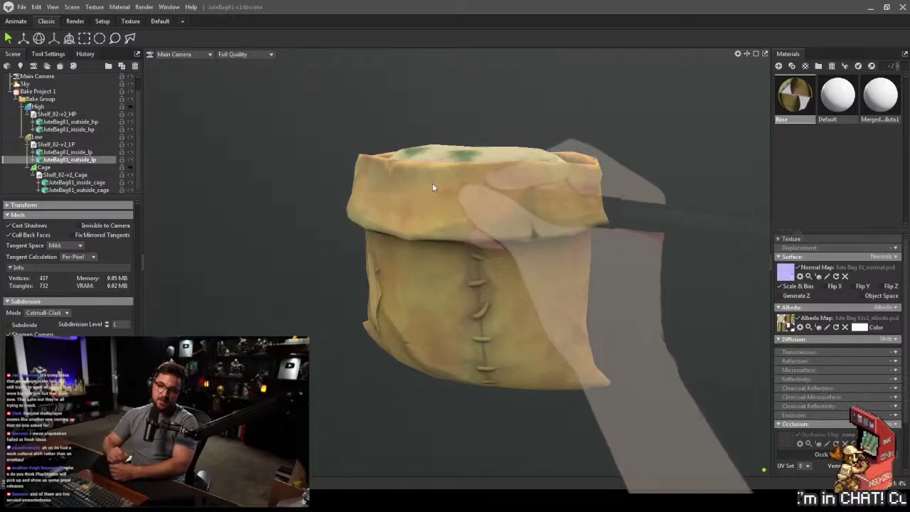
key("alt+Tab")
left_click_drag(407, 250, 455, 249)
key("b")
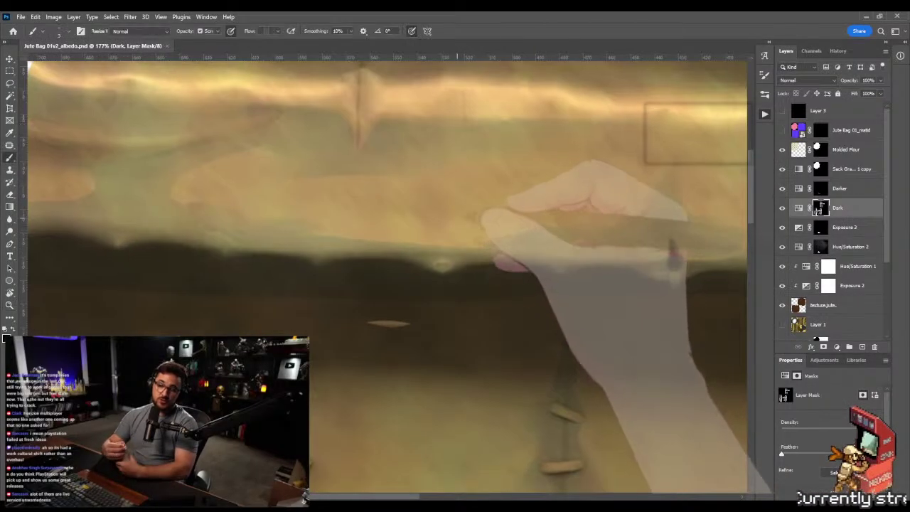
key("shift+b")
key("shift+b")
key("shift+b")
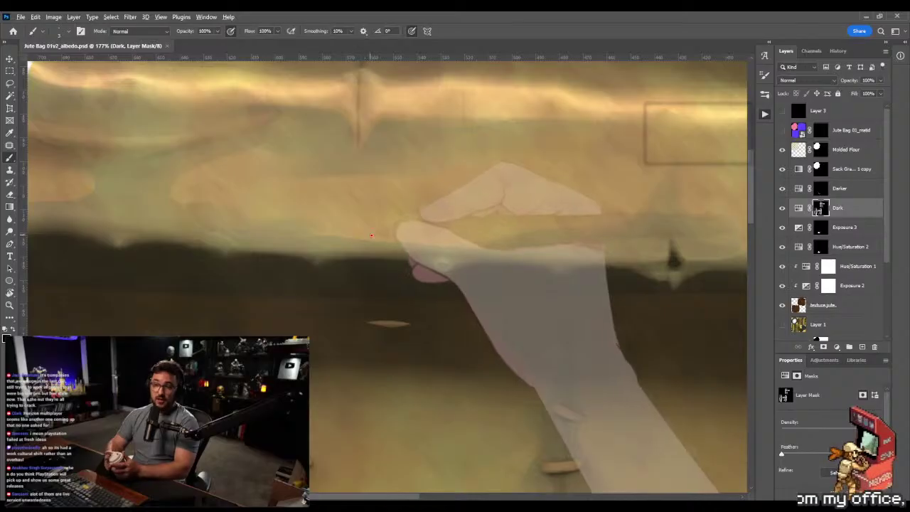
mouse_move(371, 234)
left_mouse_down()
mouse_move(424, 202)
mouse_move(495, 257)
mouse_move(359, 240)
mouse_move(313, 224)
mouse_move(484, 228)
mouse_move(361, 238)
mouse_move(455, 231)
left_mouse_up()
key("ctrl+z")
Turn off pen pressure for brush size and softly shade the middle of the rim with a brush enlarged to 213 px
left_click(411, 31)
right_click(347, 224, "alt")
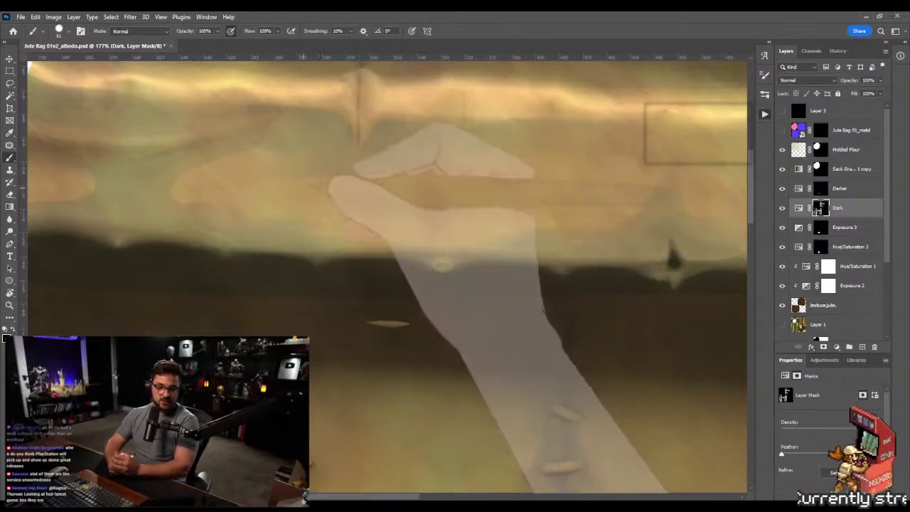
right_click(321, 187, "alt")
left_click(356, 213, "alt")
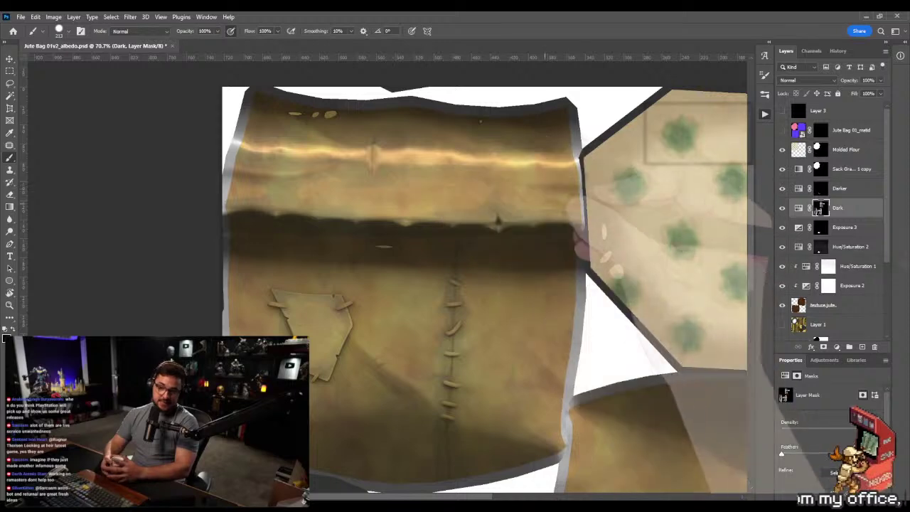
Lasso an area of the rim below and beside the central crease, and check the bag's front in Marmoset Toolbag
left_click_drag(422, 182, 455, 182)
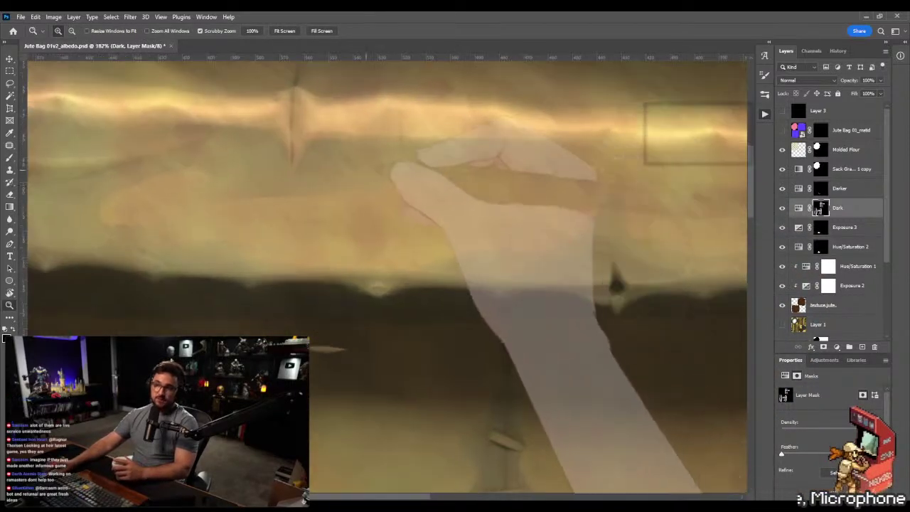
key("l")
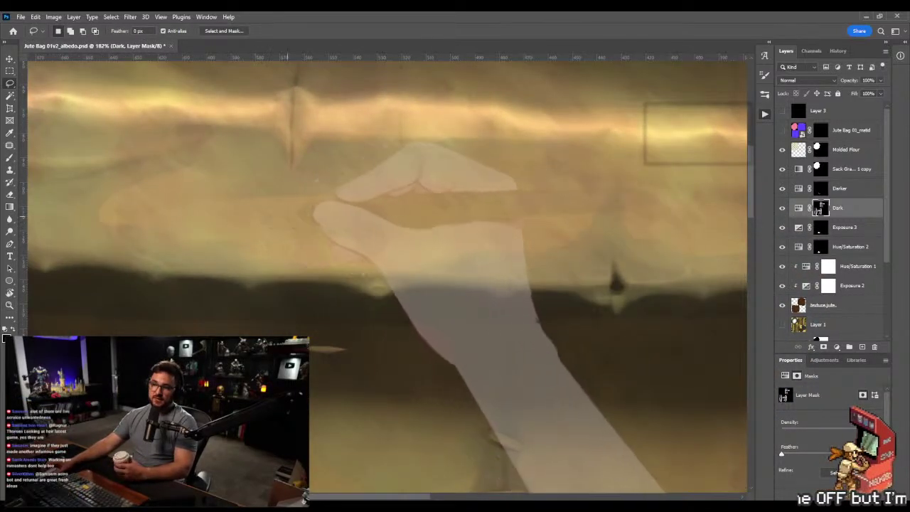
mouse_move(291, 227)
left_mouse_down()
mouse_move(264, 227)
mouse_move(379, 228)
mouse_move(488, 250)
mouse_move(448, 238)
left_mouse_up()
key("alt+Tab")
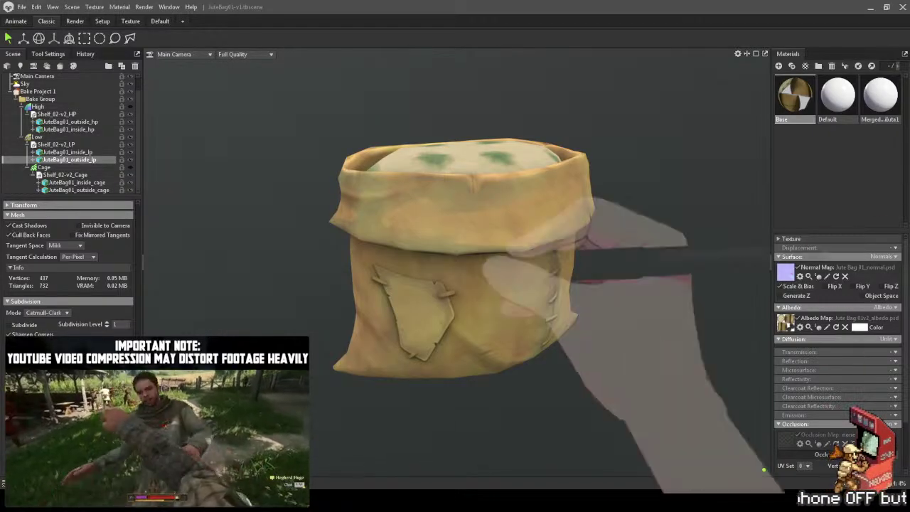
left_click_drag(458, 295, 469, 260)
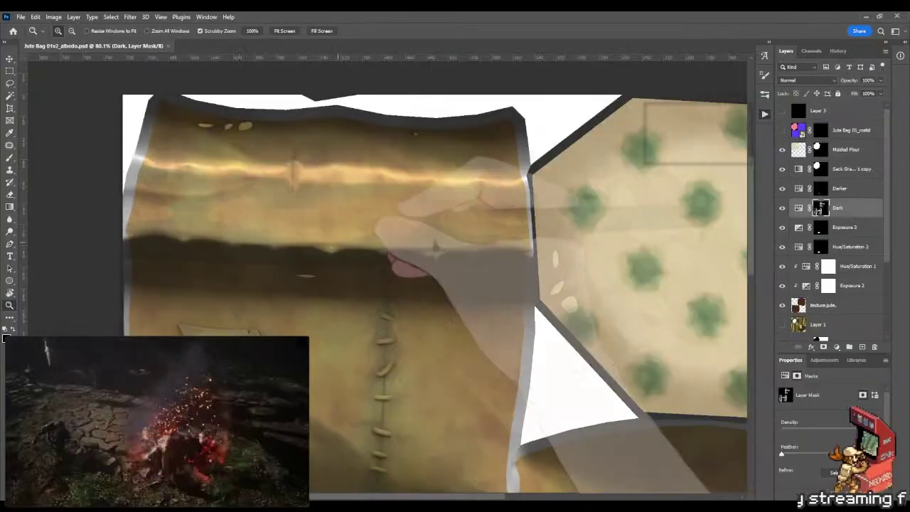
Lasso the dark shadow band under the rim across the whole front panel, giving it an uneven, drooping lower edge
key("ctrl+plus")
left_click_drag(315, 281, 424, 235)
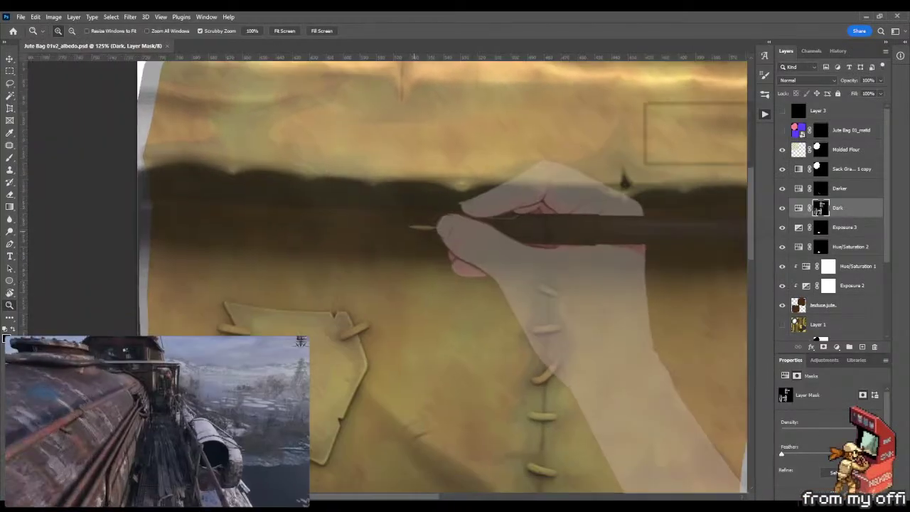
key("l")
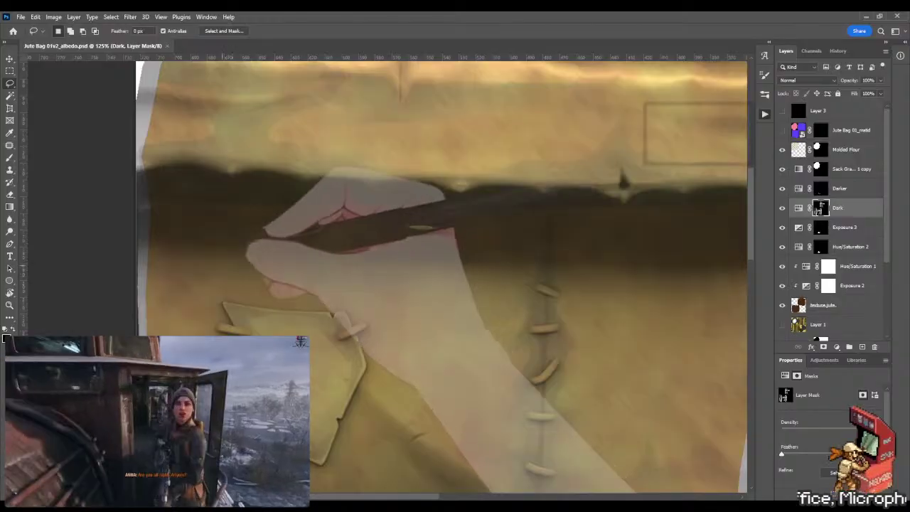
mouse_move(151, 230)
left_mouse_down()
mouse_move(269, 281)
mouse_move(301, 267)
mouse_move(379, 270)
mouse_move(398, 335)
mouse_move(459, 279)
mouse_move(484, 271)
mouse_move(513, 330)
mouse_move(532, 345)
mouse_move(554, 210)
mouse_move(528, 202)
mouse_move(326, 204)
mouse_move(154, 186)
mouse_move(152, 229)
left_mouse_up()
scroll(441, 277, "right", 5)
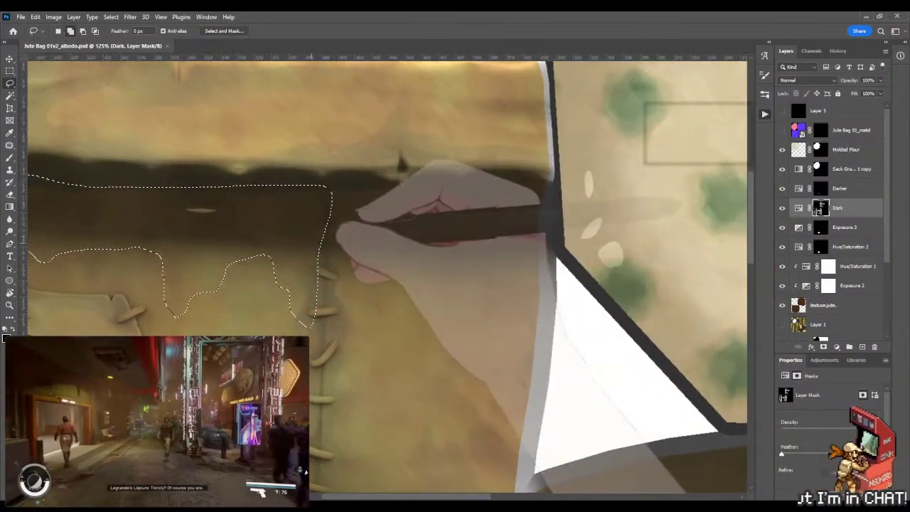
mouse_move(306, 256)
left_mouse_down()
mouse_move(366, 235)
mouse_move(412, 312)
left_mouse_up()
key("ctrl+z")
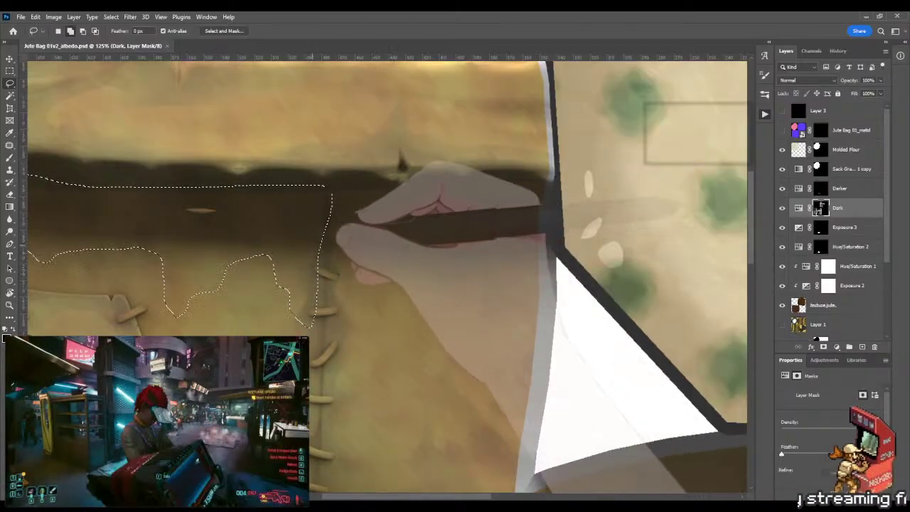
mouse_move(313, 243)
left_mouse_down()
mouse_move(362, 295)
mouse_move(386, 254)
mouse_move(462, 240)
mouse_move(478, 250)
mouse_move(488, 306)
mouse_move(508, 300)
mouse_move(539, 313)
mouse_move(549, 172)
mouse_move(359, 183)
left_mouse_up()
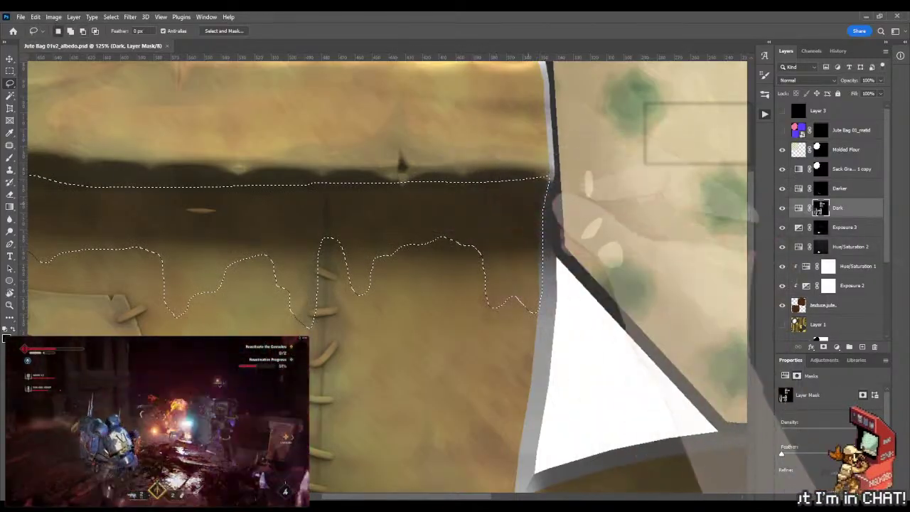
Reshape the selection's lower edge between the stitched seam and the panel's far side into shallower dips with the Lasso
key("z")
scroll(540, 257, "down", 4)
key("w")
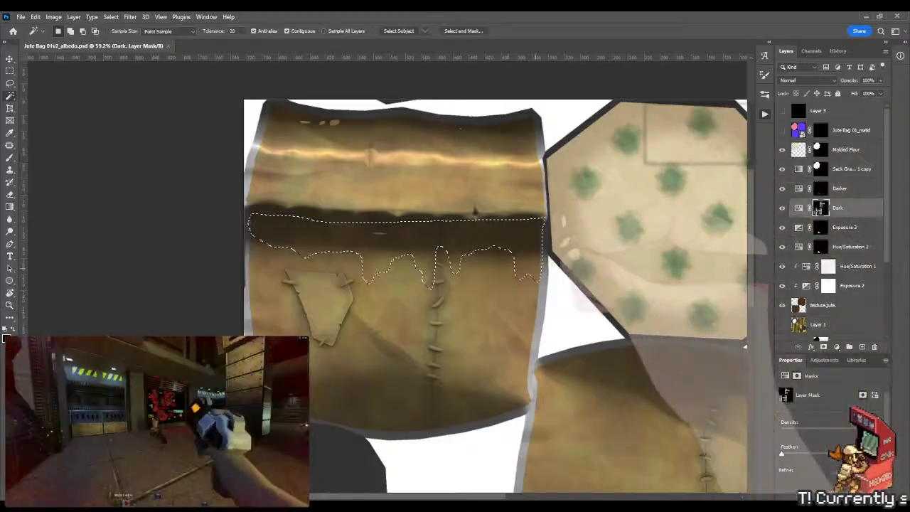
key("z")
scroll(540, 270, "up", 3)
scroll(540, 270, "down", 3)
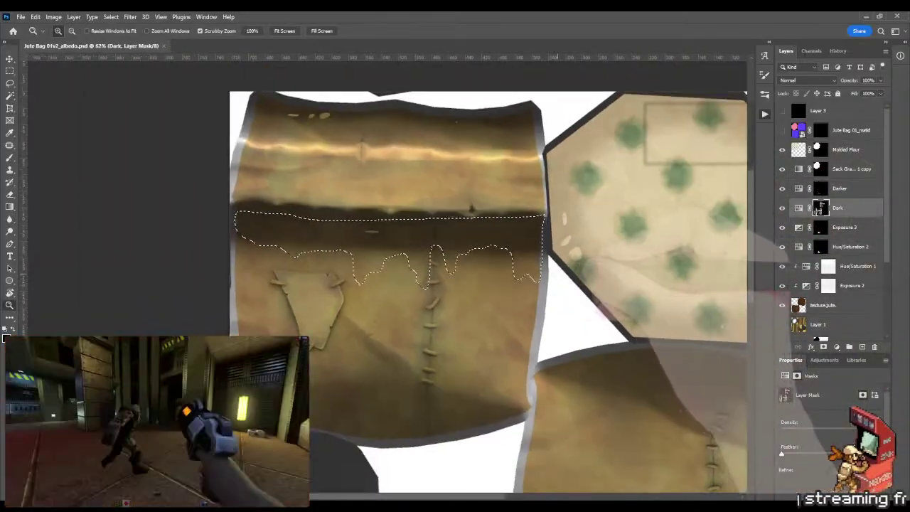
scroll(540, 253, "up", 2)
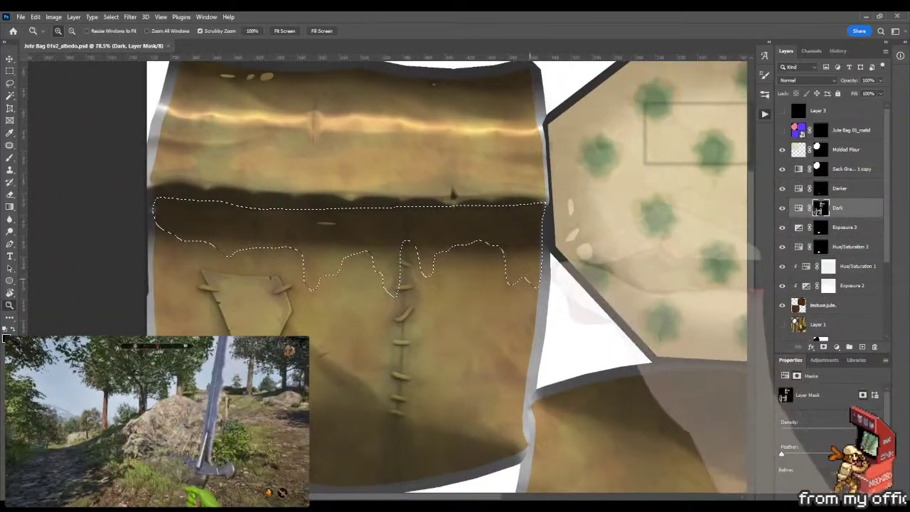
key("l")
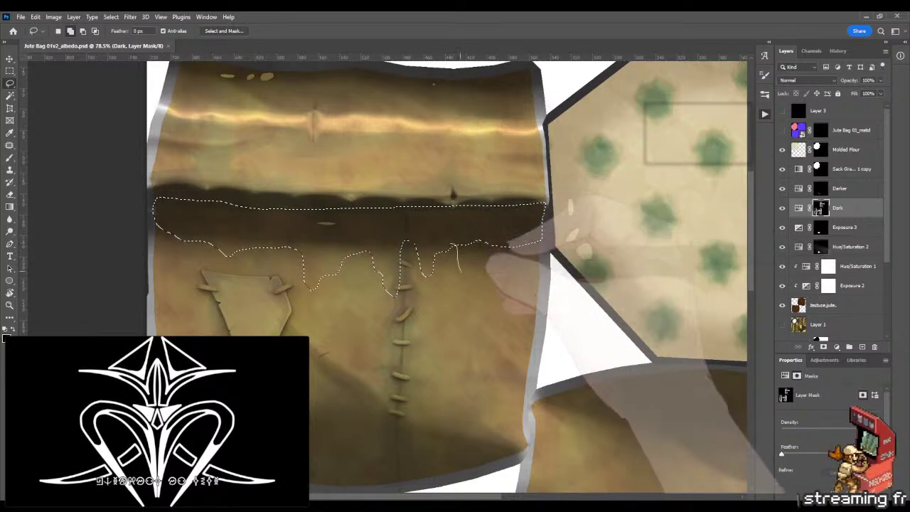
mouse_move(452, 245)
left_mouse_down()
mouse_move(461, 271)
mouse_move(462, 243)
left_mouse_up()
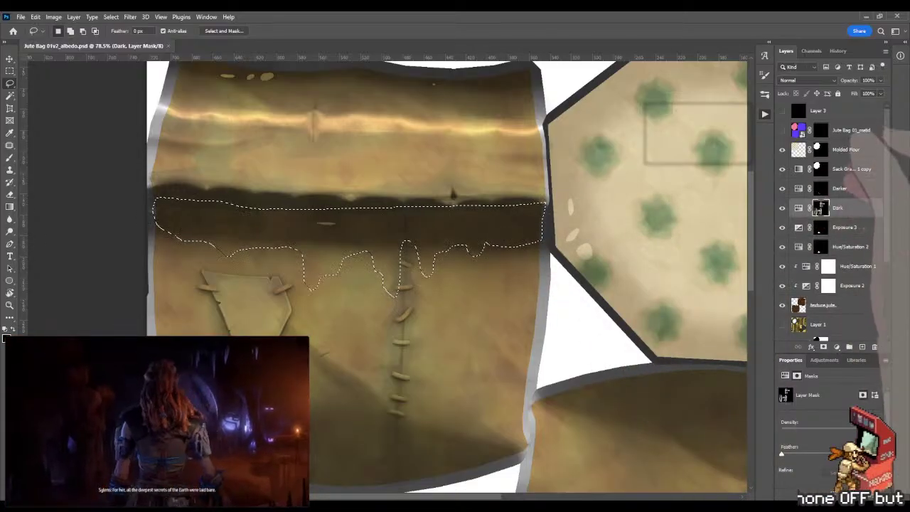
Limit the selection to the front panel using the Jute Bag 01_matId layer and darken it with a gradient on the Dark mask
left_click(850, 130)
key("w")
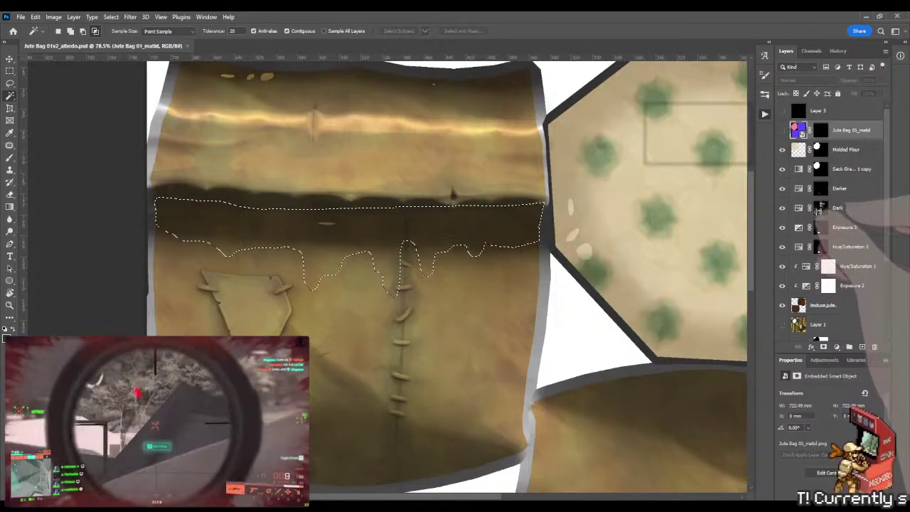
left_click(817, 208)
key("g")
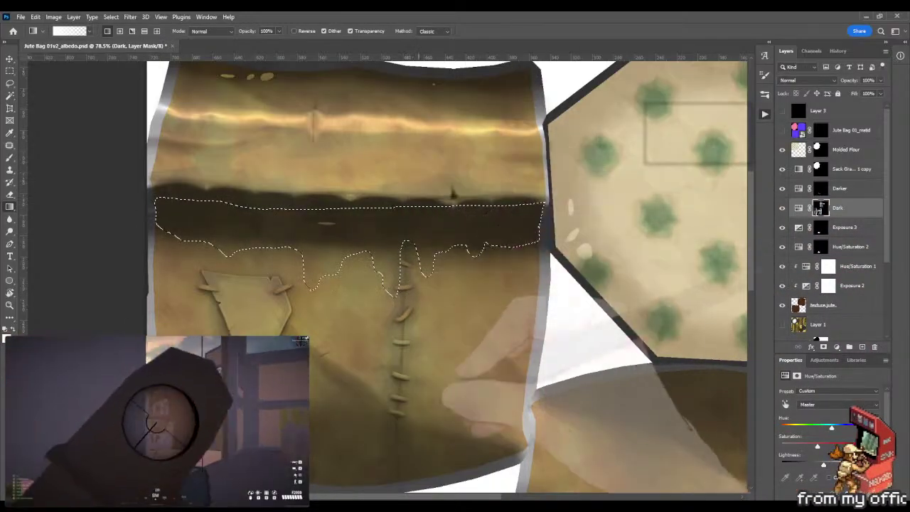
key("m")
key("ctrl+d")
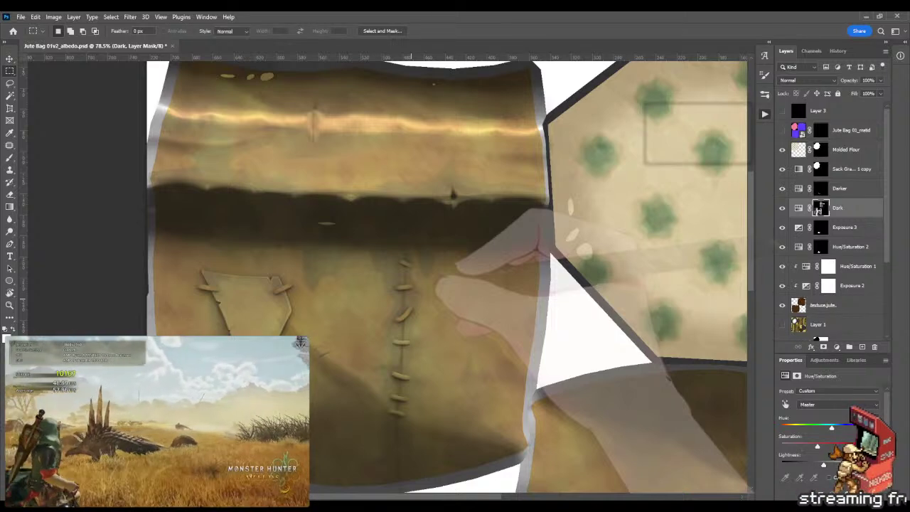
Paint white on the Dark mask to extend the rim's cast shadow unevenly between the patch and the stitched seam
key("z")
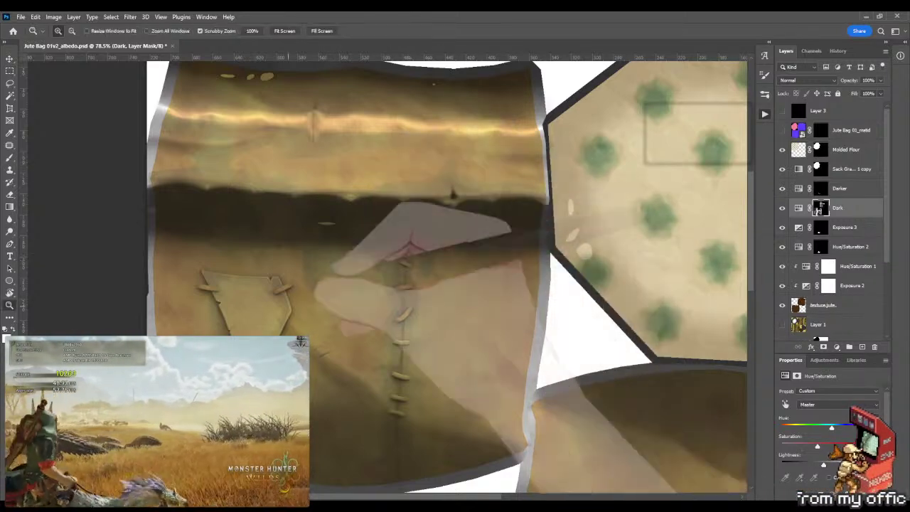
left_click_drag(288, 306, 327, 303)
key("b")
key("r")
mouse_move(452, 249)
left_mouse_down()
mouse_move(345, 306)
mouse_move(377, 320)
mouse_move(491, 284)
left_mouse_up()
key("b")
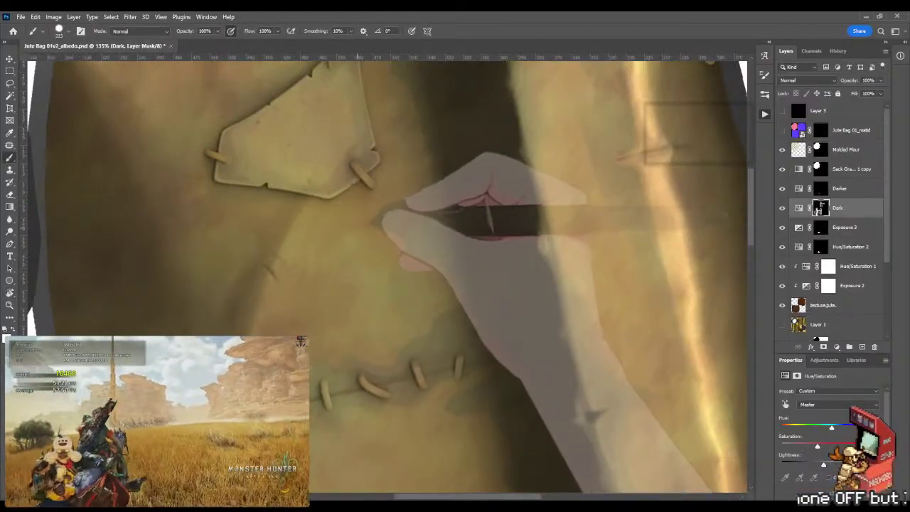
key("shift+b")
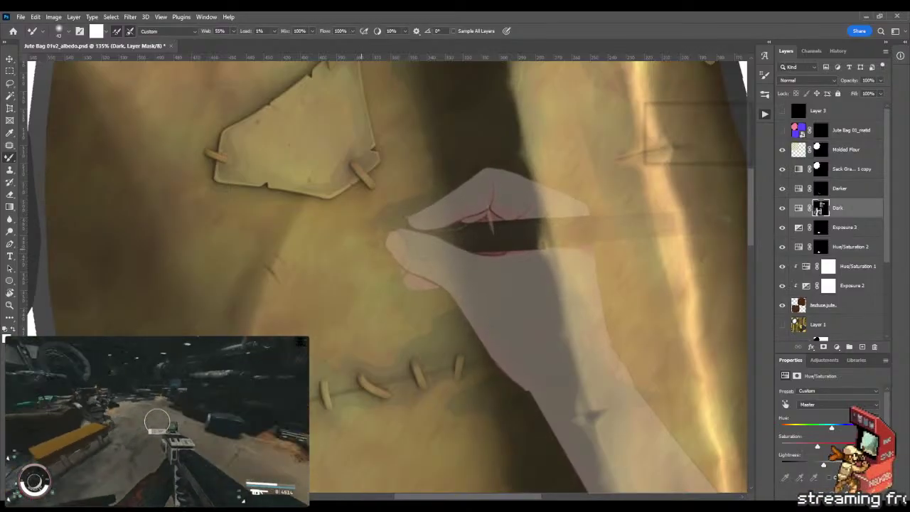
Blend the shadow's lower edge between the patch and the top stitches with the Mixer Brush
key("z")
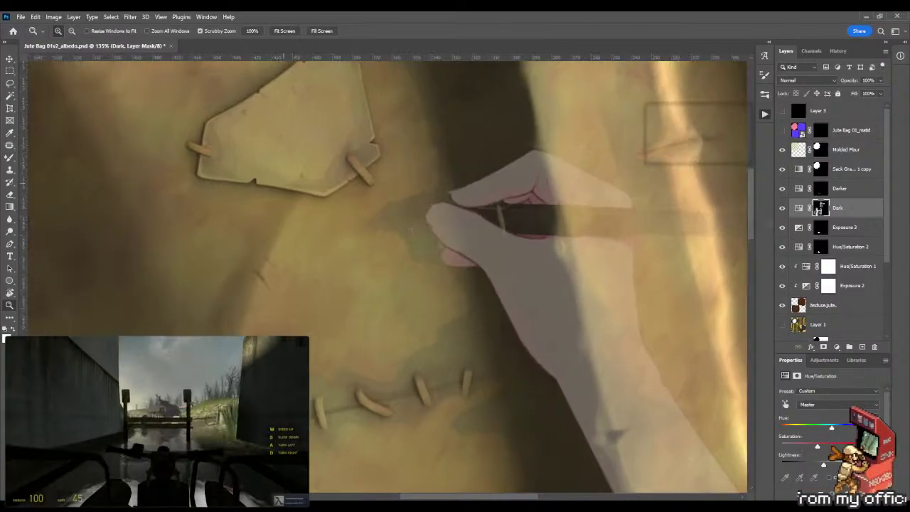
left_click_drag(411, 228, 450, 233)
key("b")
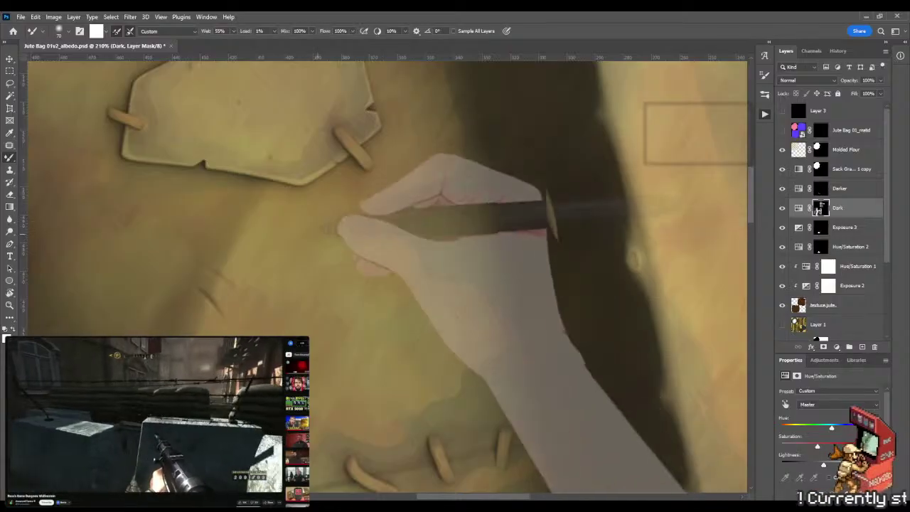
left_click_drag(388, 277, 356, 265)
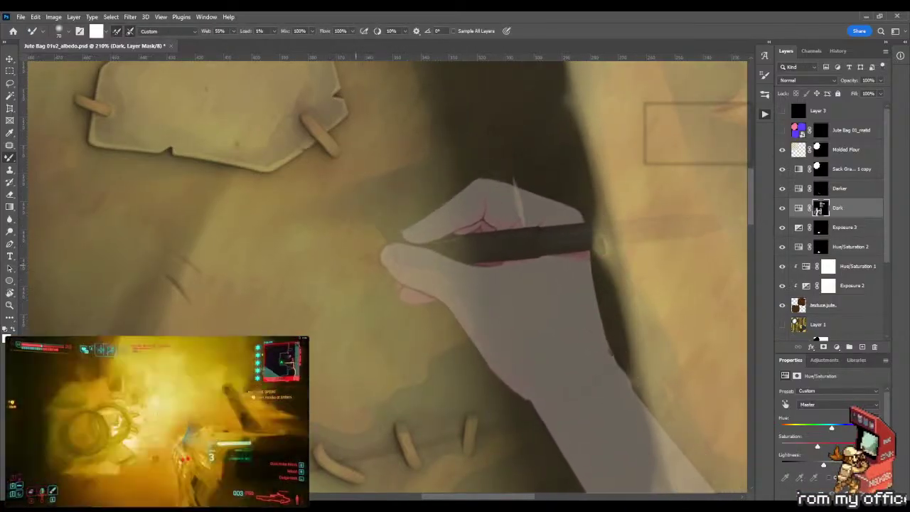
Trim the shadow's lower edge beside the patch by brushing black on the Dark mask
key("shift+b")
left_click_drag(387, 257, 317, 248)
key("x")
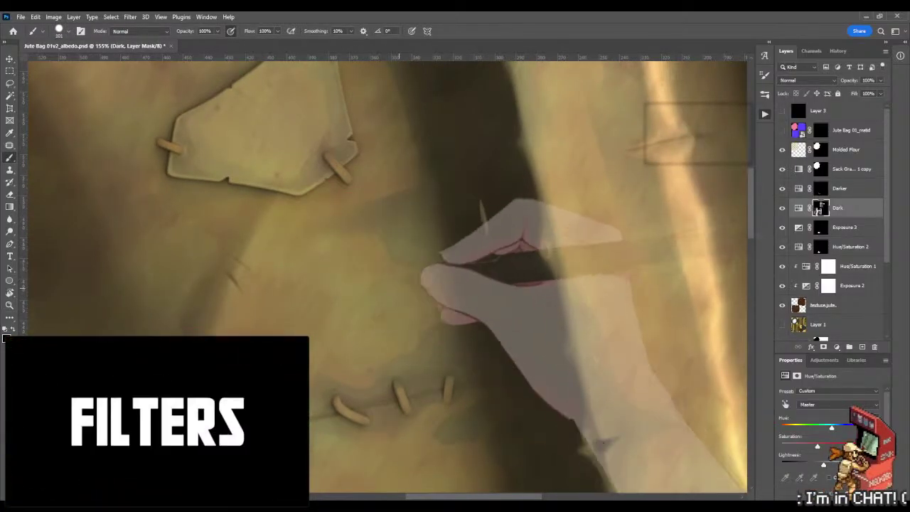
mouse_move(380, 189)
left_mouse_down()
mouse_move(374, 240)
mouse_move(355, 232)
left_mouse_up()
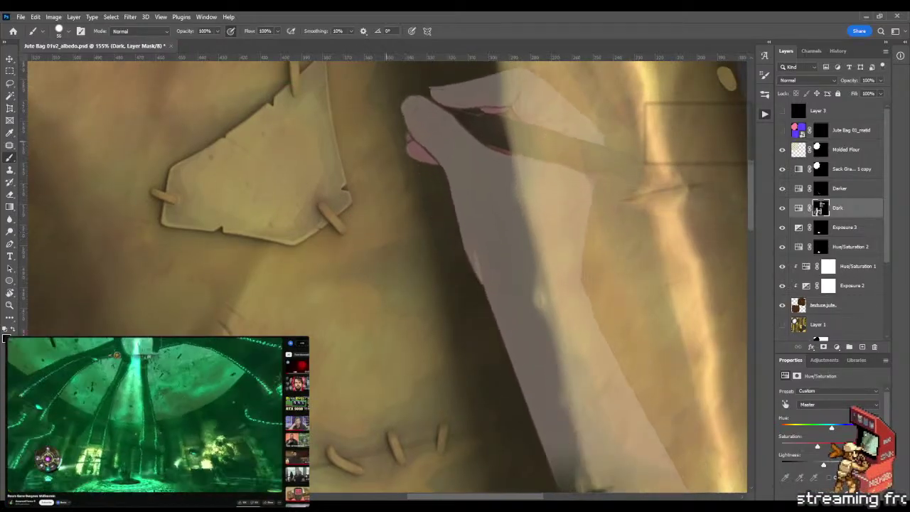
left_click_drag(375, 134, 360, 258)
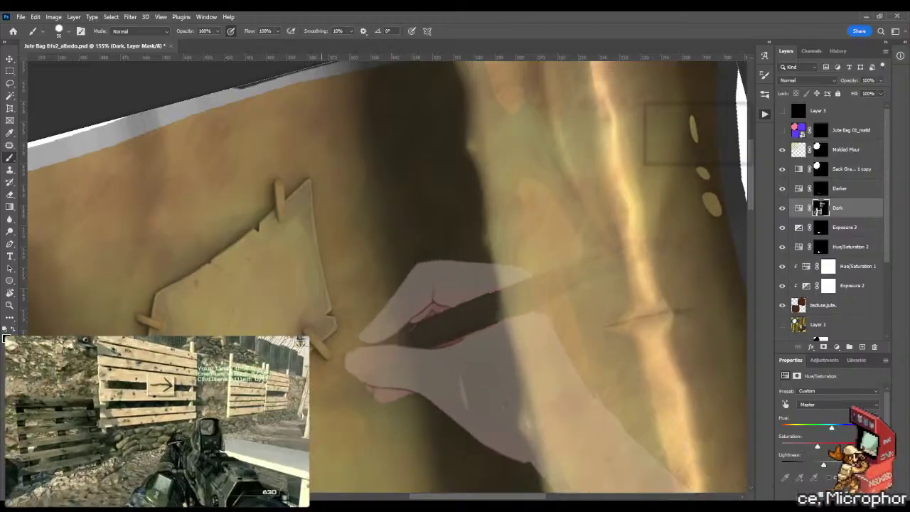
Refine the shadow's edge between the patch and the stitched seam with black brush strokes and Mixer Brush blending
key("z")
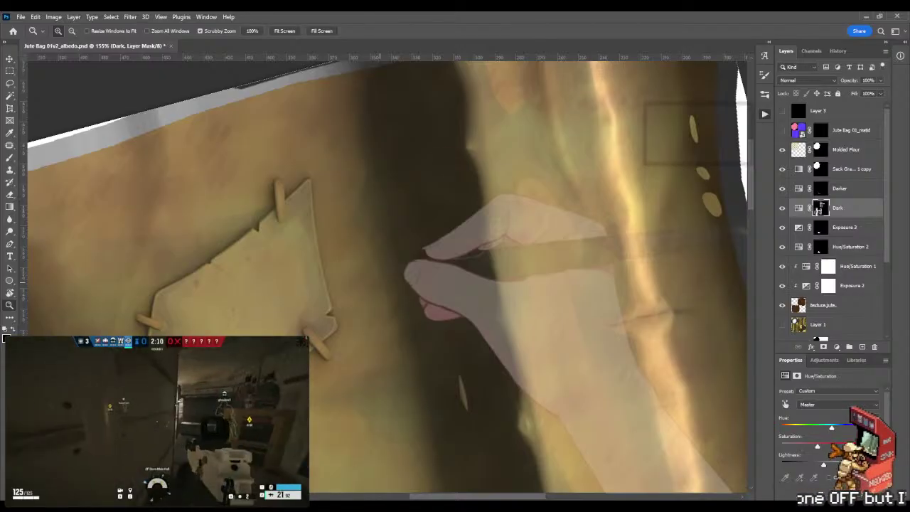
mouse_move(403, 307)
left_mouse_down()
mouse_move(425, 317)
mouse_move(418, 263)
mouse_move(427, 227)
left_mouse_up()
key("b")
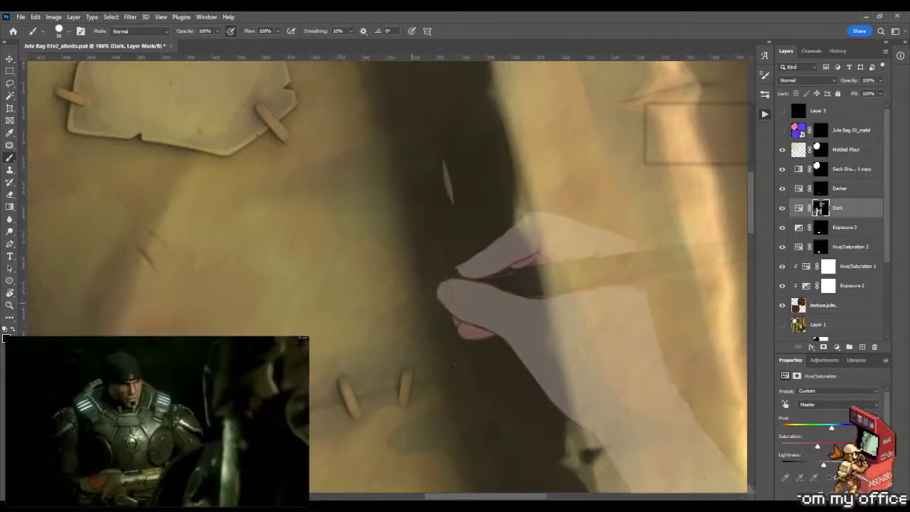
key("shift+b")
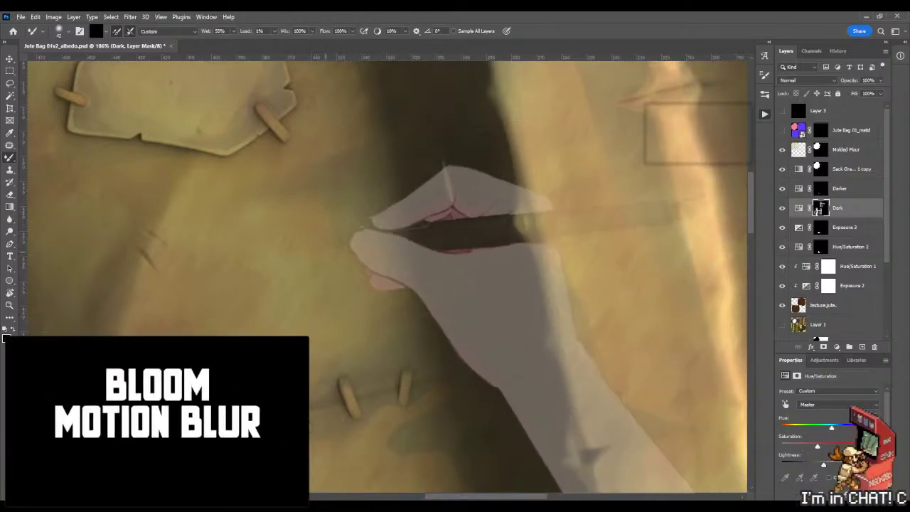
key("shift+b")
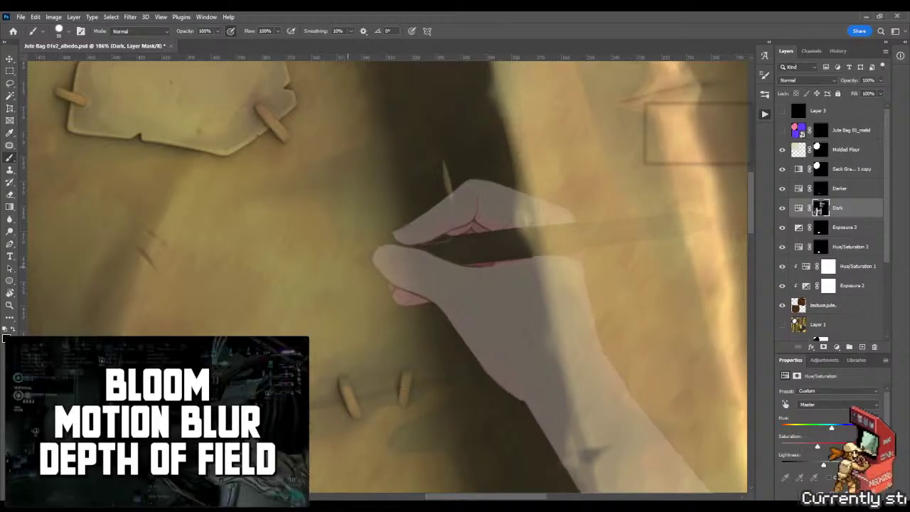
left_click_drag(349, 268, 335, 267)
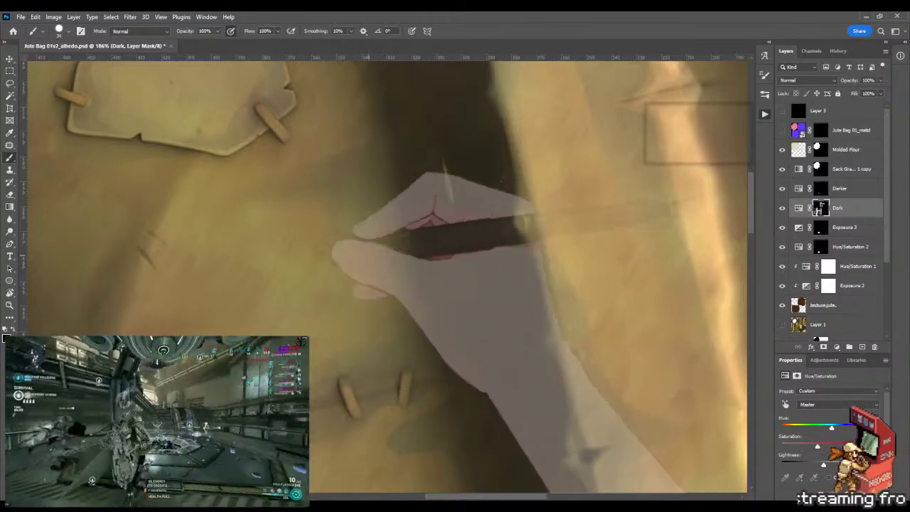
key("shift+b")
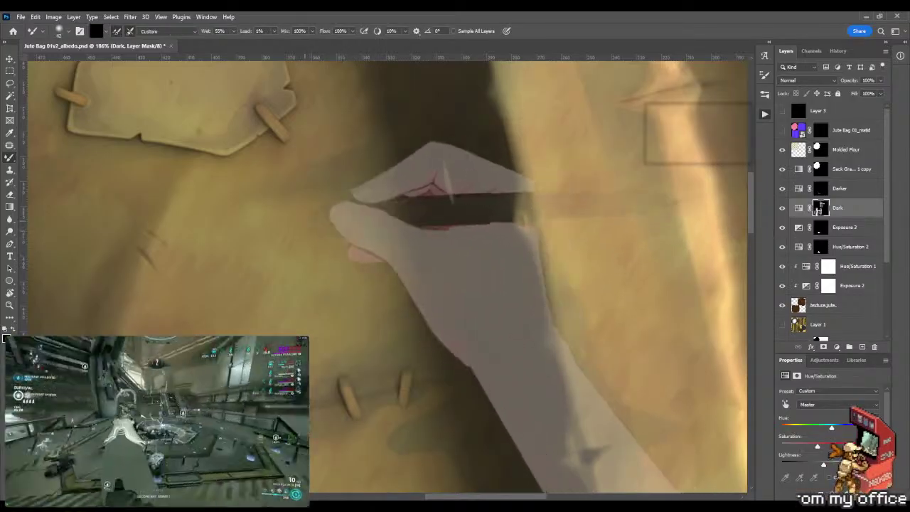
Paint fine strokes with a 3-pixel brush along the shadow's lower edge around the top stitches of the seam
key("z")
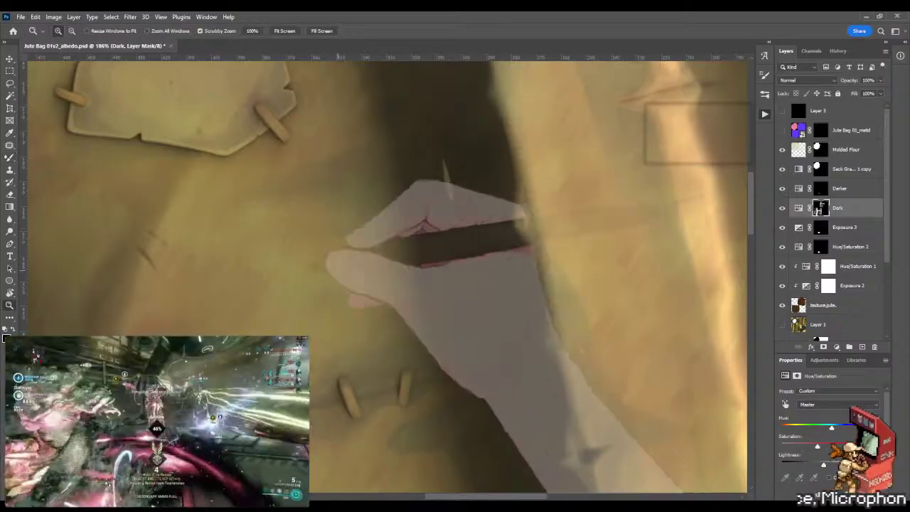
left_click_drag(338, 269, 299, 268)
key("r")
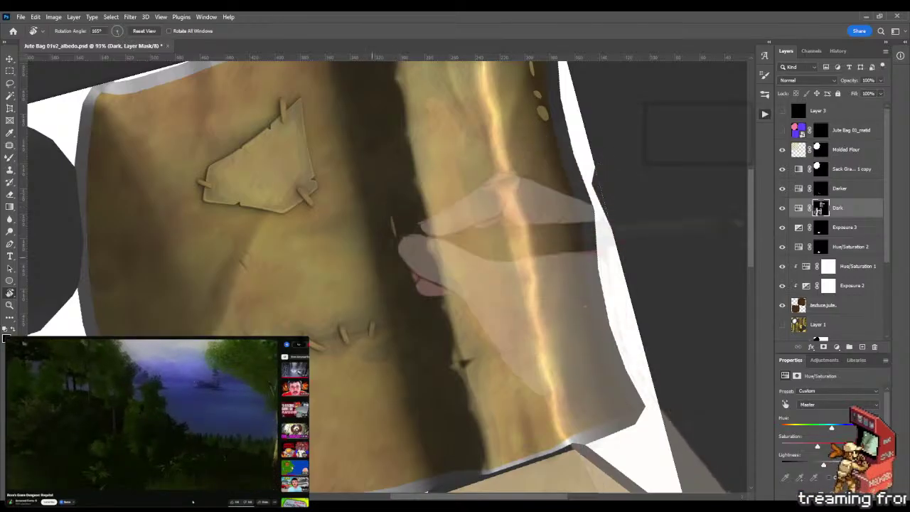
key("z")
left_click_drag(426, 270, 483, 270)
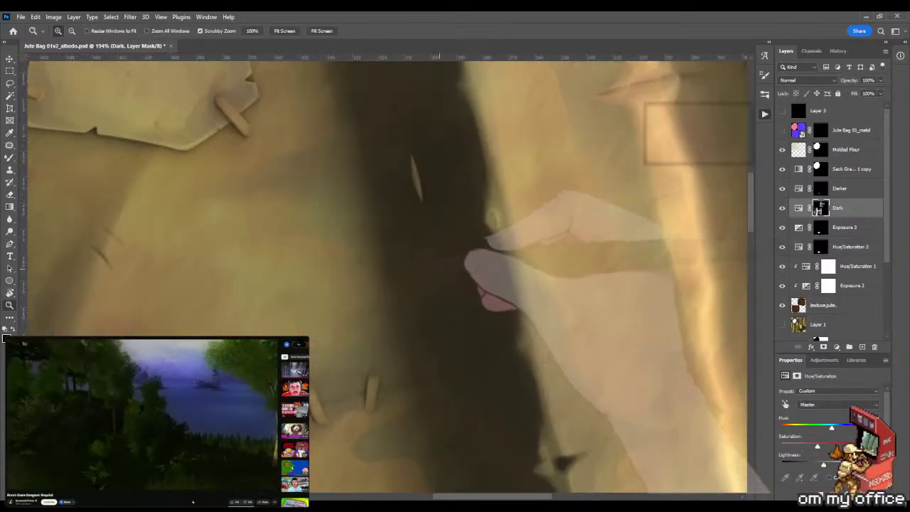
key("r")
mouse_move(455, 214)
left_mouse_down()
mouse_move(434, 271)
mouse_move(435, 263)
left_mouse_up()
key("b")
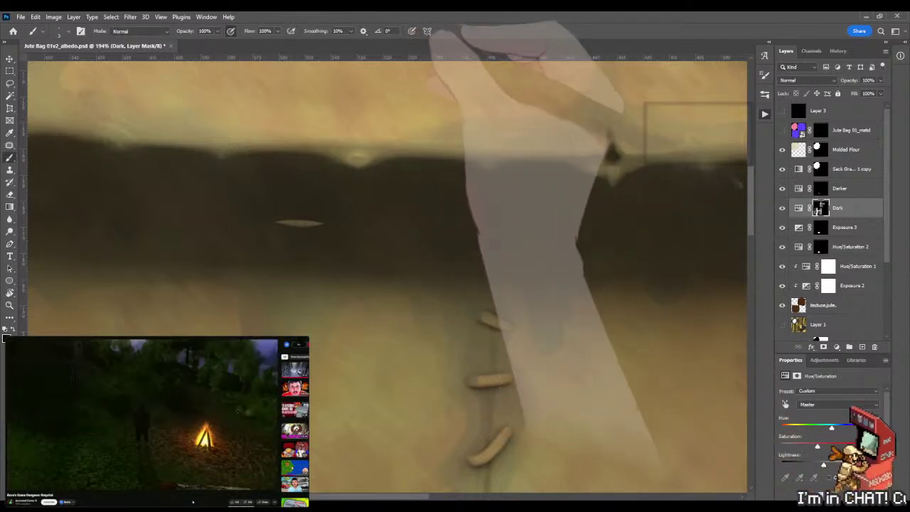
left_click_drag(483, 262, 471, 222)
scroll(480, 315, "up", 3)
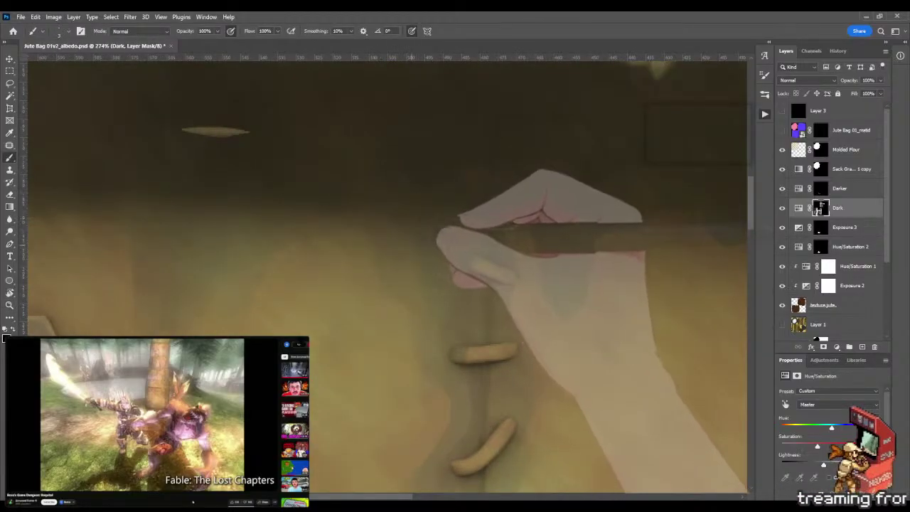
key("r")
mouse_move(493, 213)
left_mouse_down()
mouse_move(416, 305)
mouse_move(379, 323)
mouse_move(398, 314)
left_mouse_up()
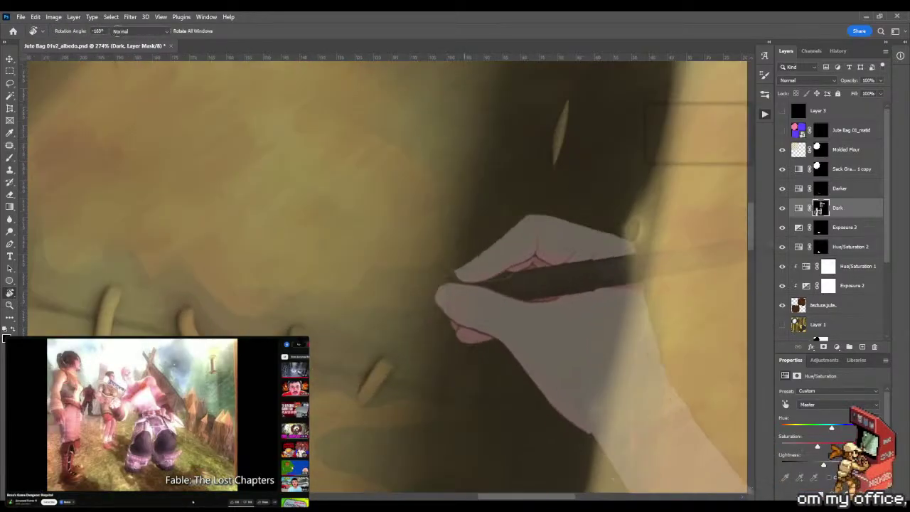
key("b")
left_click_drag(323, 302, 324, 265)
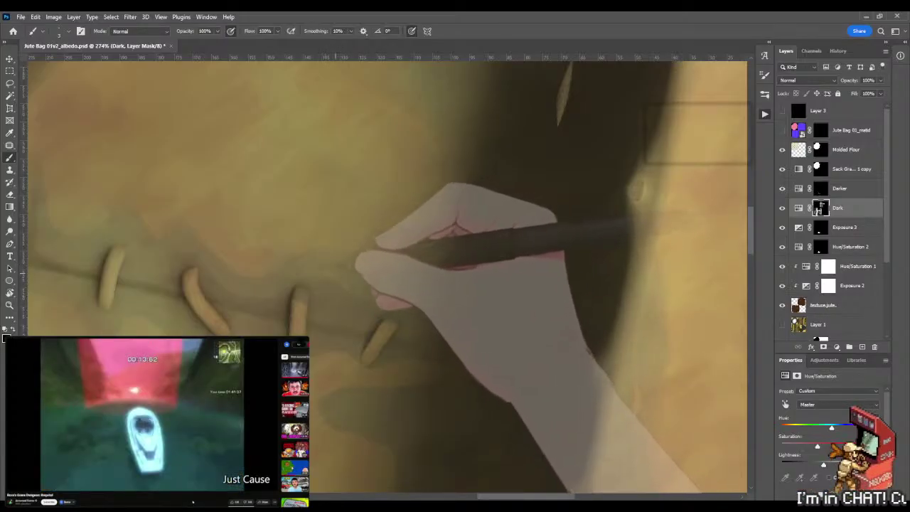
Add fine brush strokes to the shadow's soft lower edge between the top stitches and the patch's nearest corner
key("z")
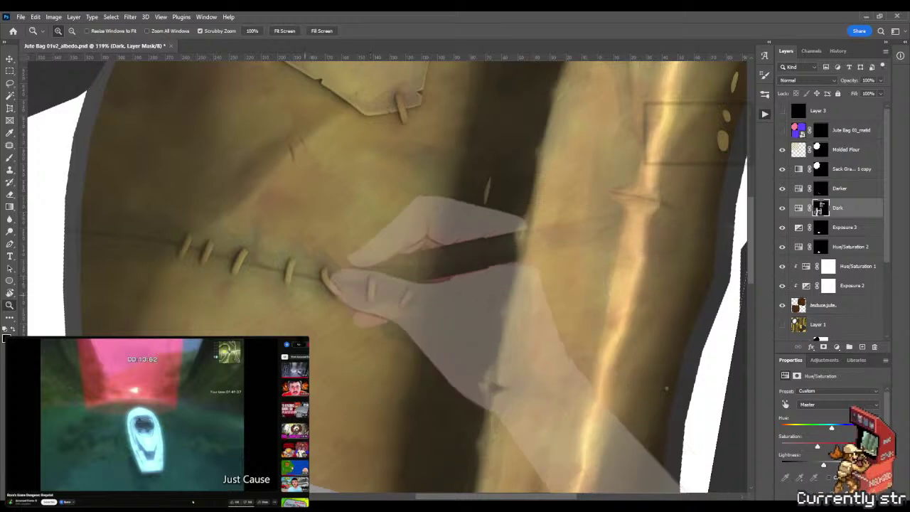
key("ctrl+plus")
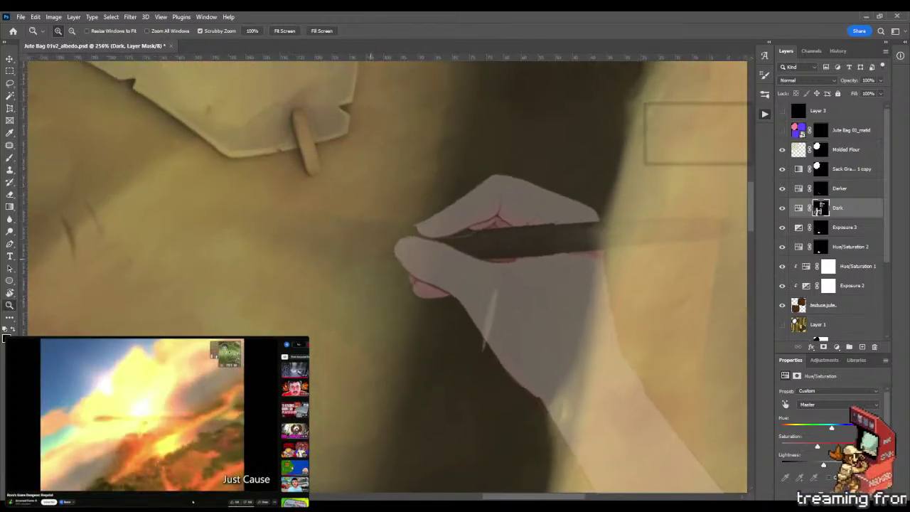
key("b")
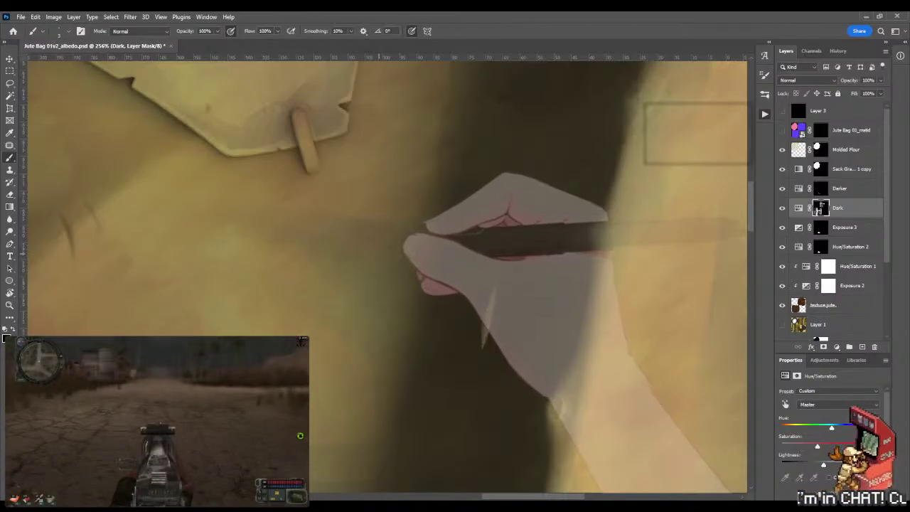
scroll(455, 235, "up", 3)
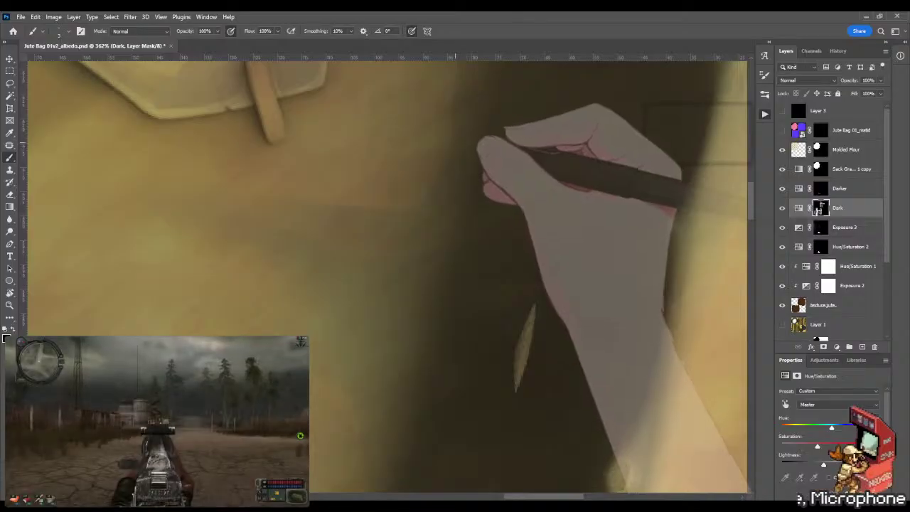
left_click_drag(450, 172, 388, 266)
Shape the shadow's lower edge above the patch with fine brush strokes and blend it with the Mixer Brush
key("r")
mouse_move(494, 258)
left_mouse_down()
mouse_move(483, 203)
mouse_move(310, 182)
mouse_move(271, 315)
left_mouse_up()
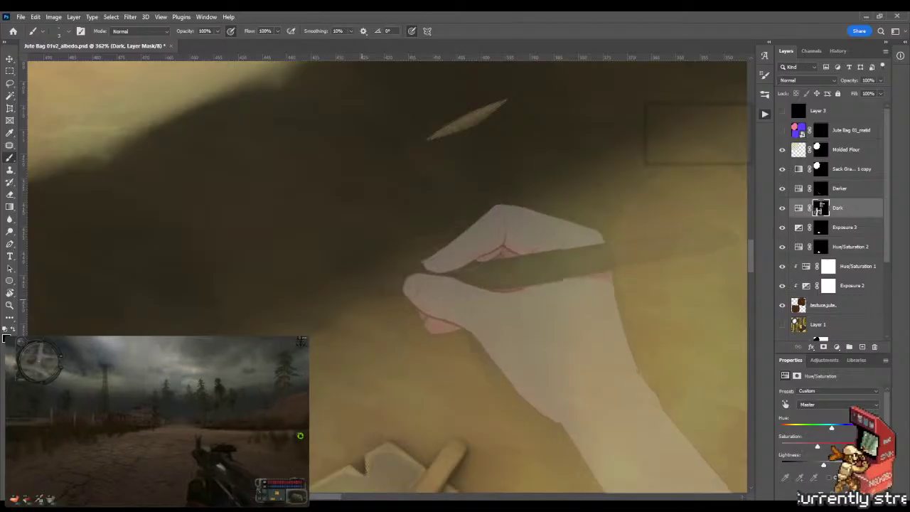
key("z")
key("ctrl+minus")
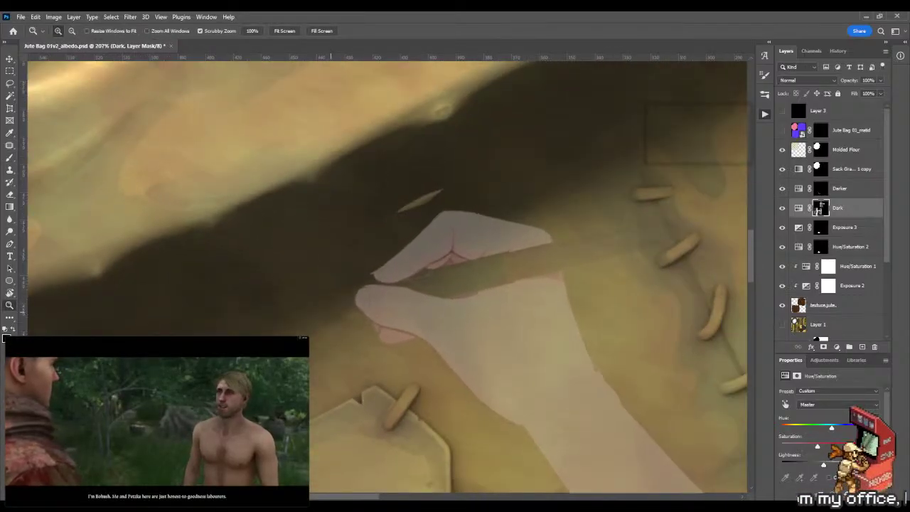
key("r")
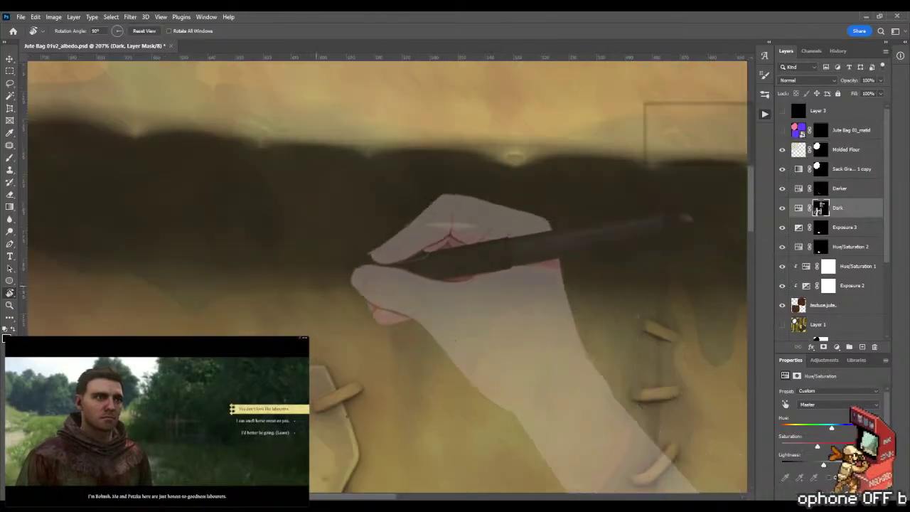
key("z")
left_click_drag(166, 296, 211, 286)
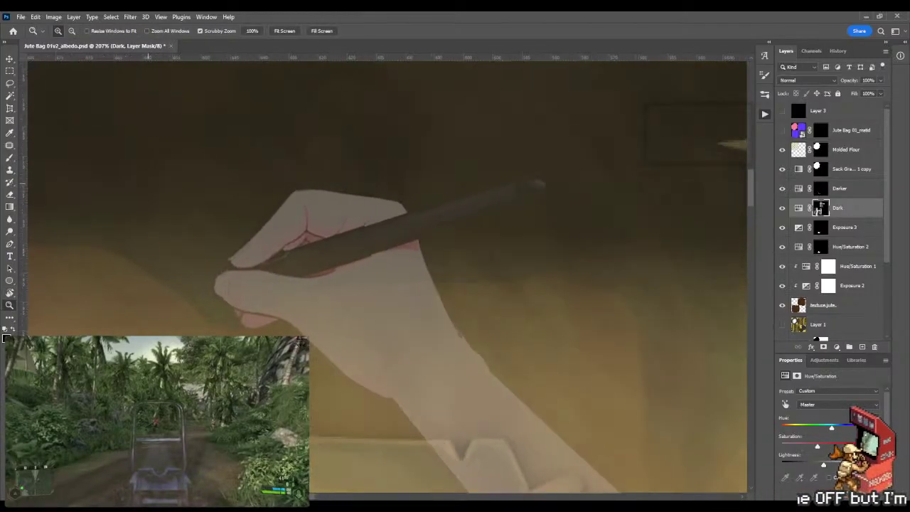
key("b")
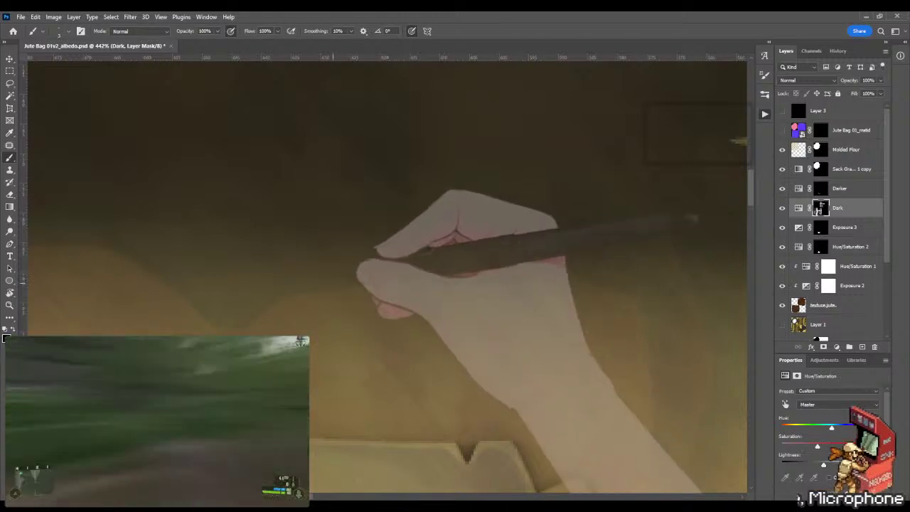
key("shift+b")
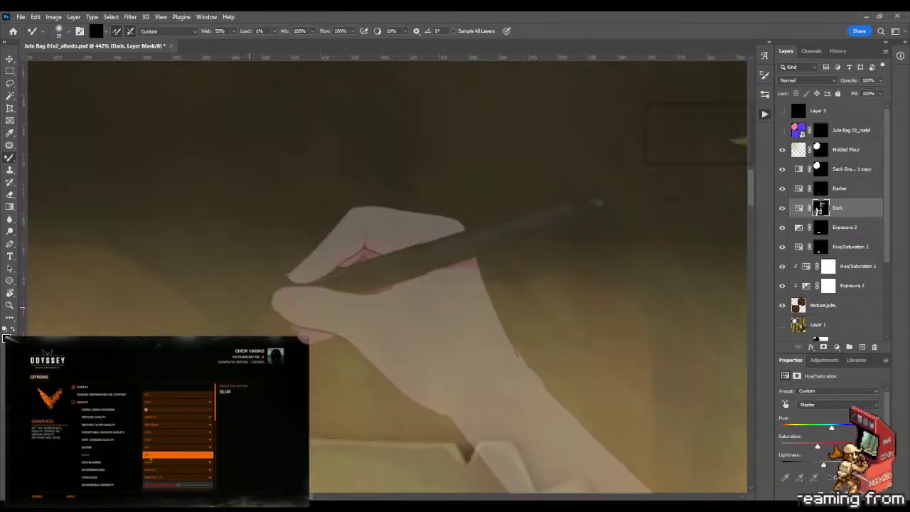
key("shift+b")
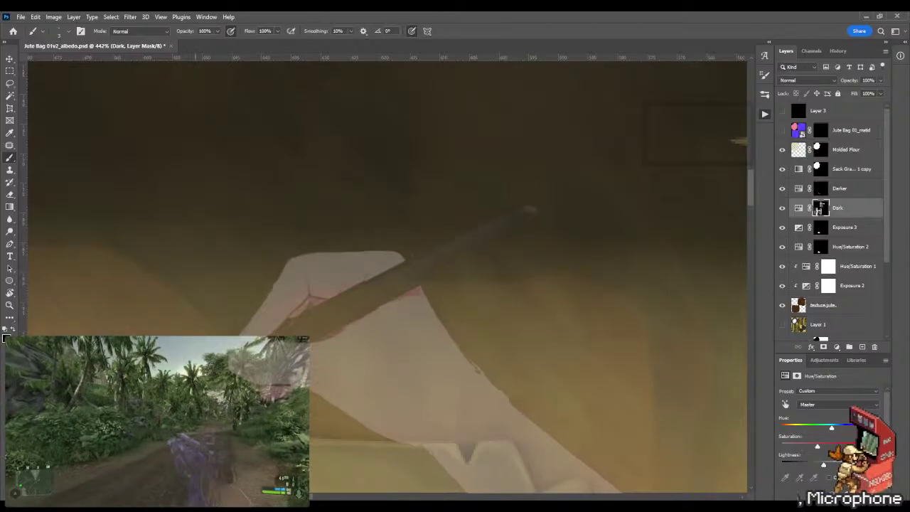
Soften the cast shadow's lower edge between the stitched seam and the bag's side border with the resized Mixer Brush
key("z")
mouse_move(256, 348)
left_mouse_down()
mouse_move(160, 343)
mouse_move(172, 340)
left_mouse_up()
left_click_drag(347, 318, 249, 256)
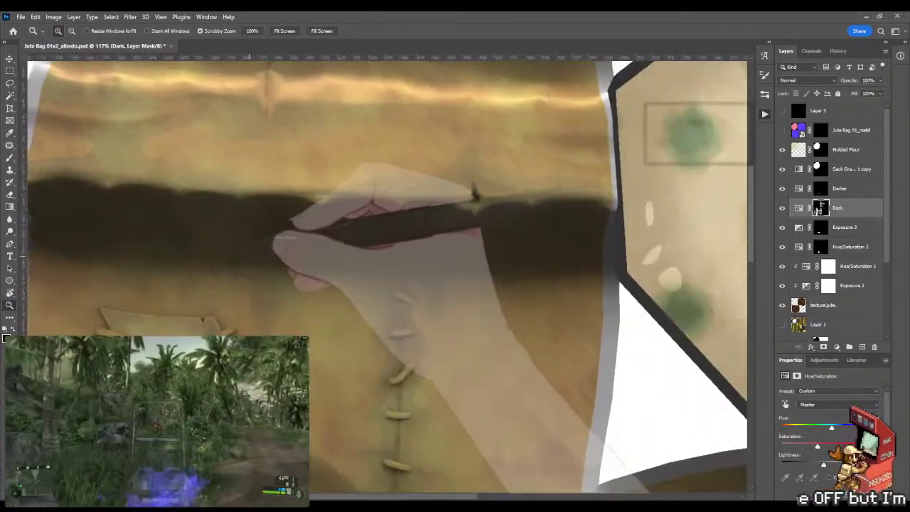
left_click_drag(398, 285, 231, 216)
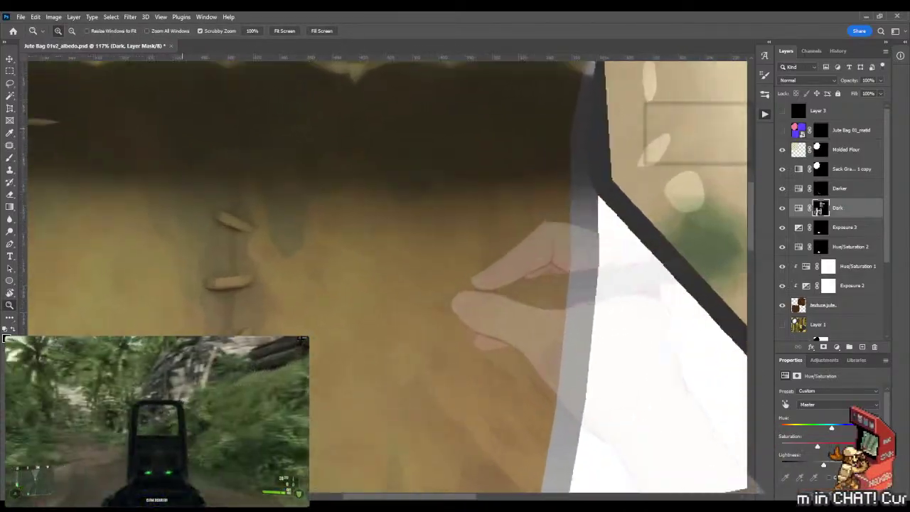
key("b")
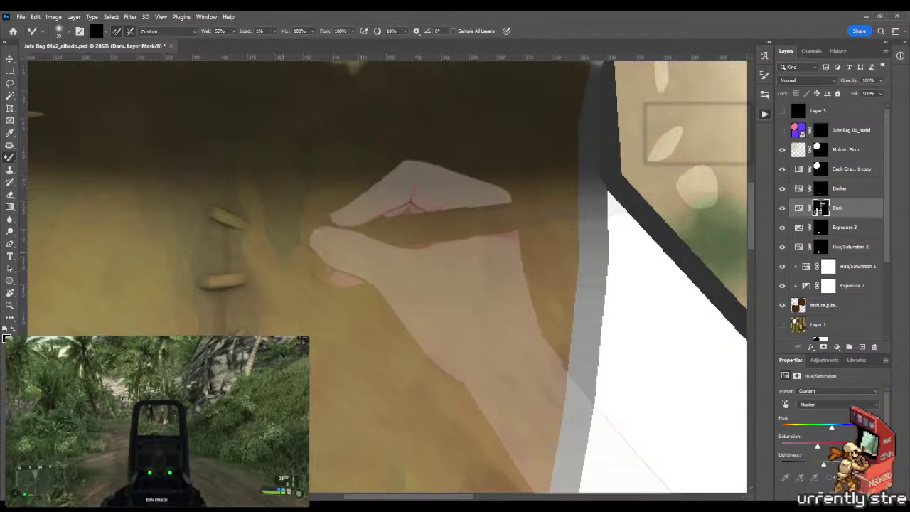
right_click(282, 254, "alt")
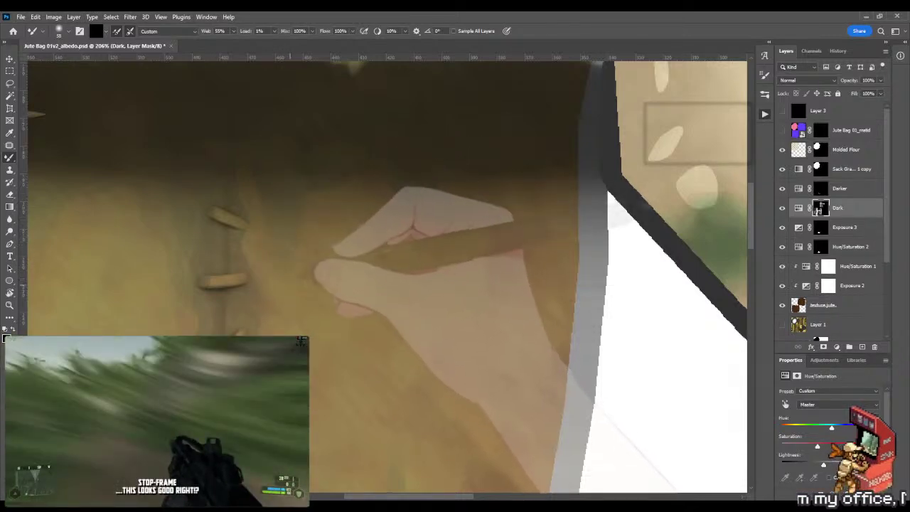
left_click_drag(337, 281, 292, 321)
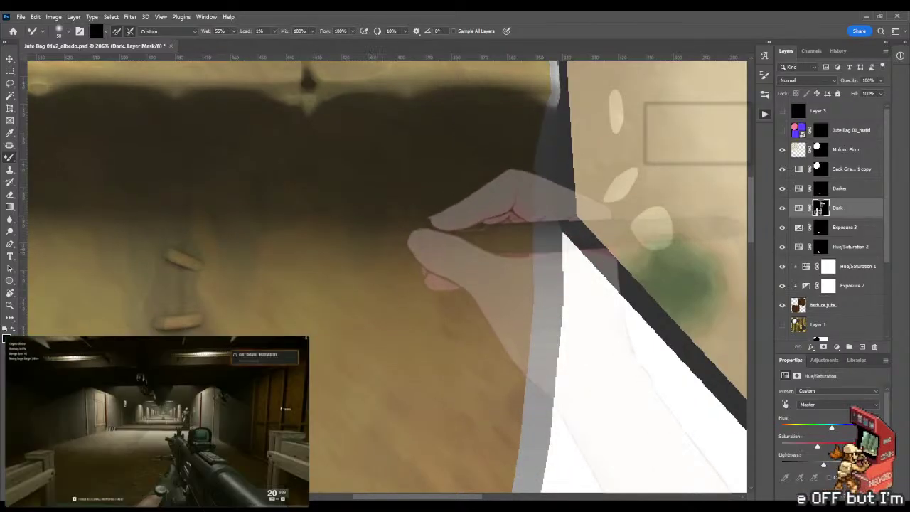
left_click_drag(364, 284, 441, 291)
Rotate the canvas sideways and refine the shadow's soft edge beside the seam with fine brush strokes and Mixer Brush blending
key("r")
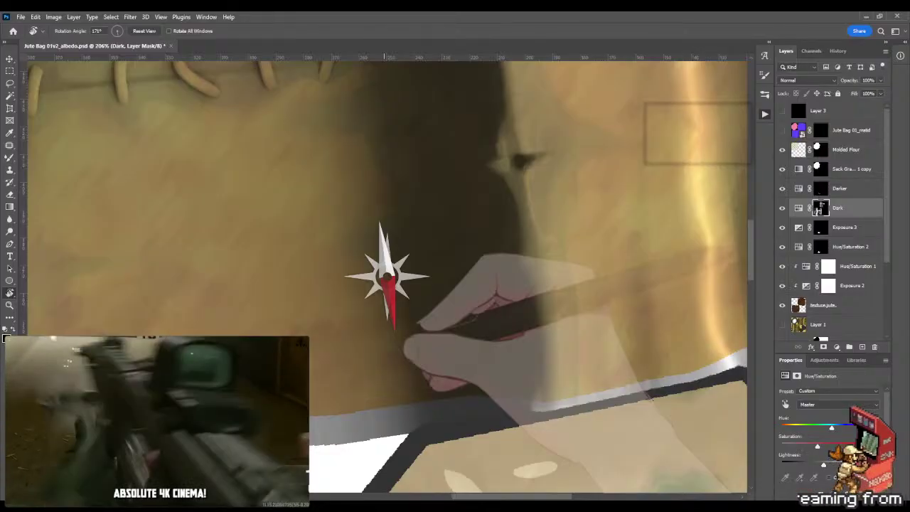
left_click_drag(497, 398, 476, 416)
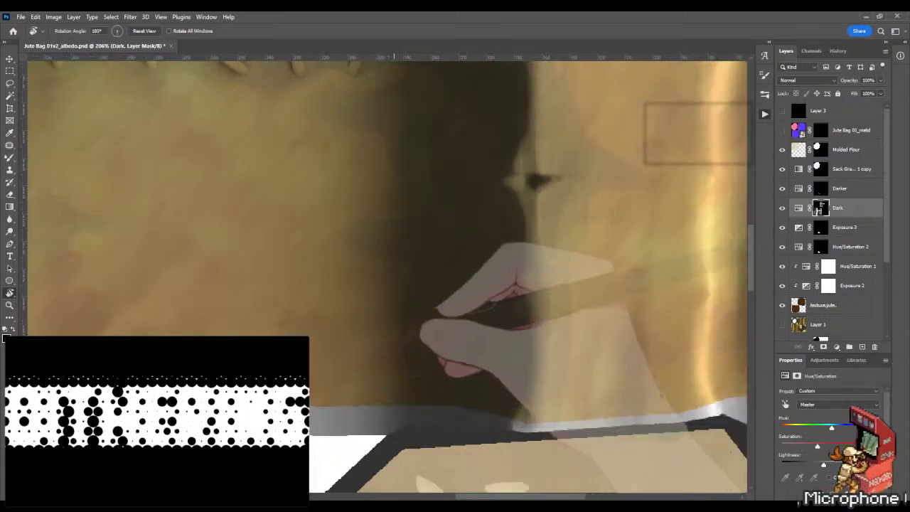
key("b")
key("z")
left_click_drag(379, 275, 421, 283)
key("b")
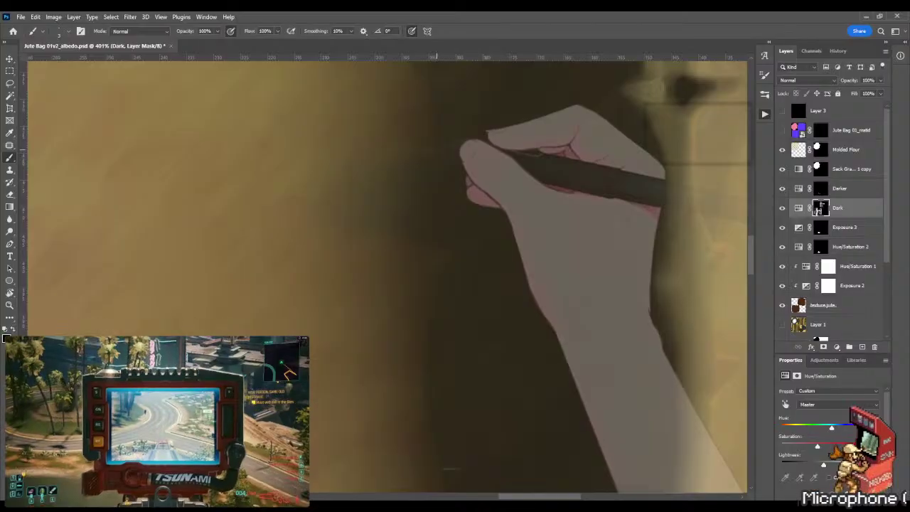
key("shift+b")
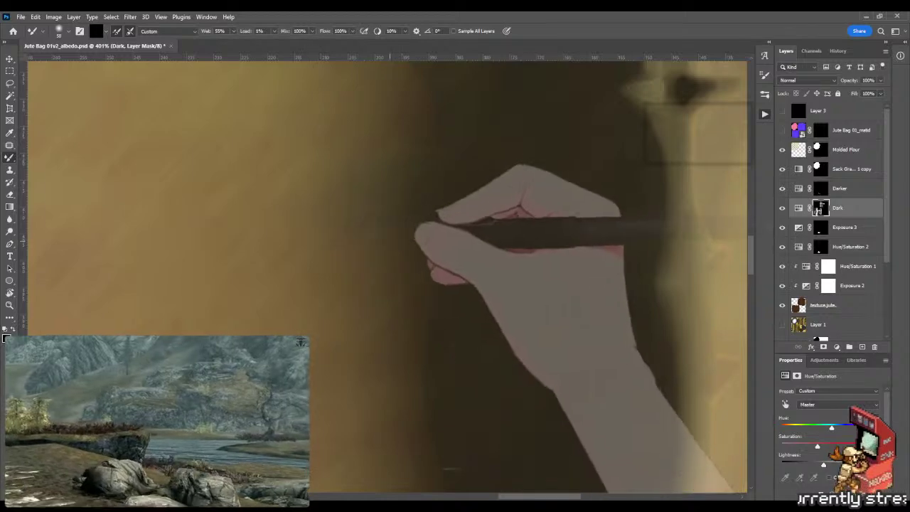
Turn the canvas upright and rework the shadow's lower edge near the side border, alternating the fine brush and Mixer Brush
key("z")
left_click_drag(392, 251, 298, 269)
key("r")
left_click_drag(484, 248, 343, 152)
key("z")
left_click_drag(366, 286, 455, 273)
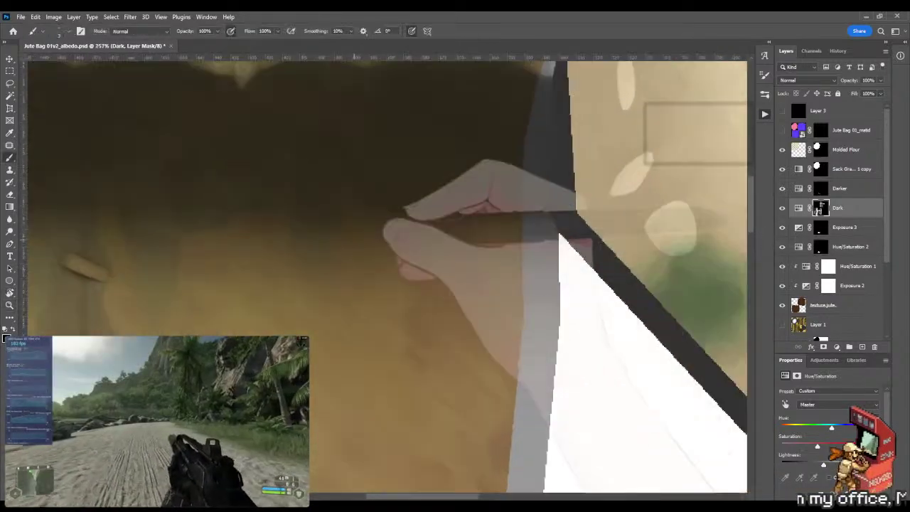
key("b")
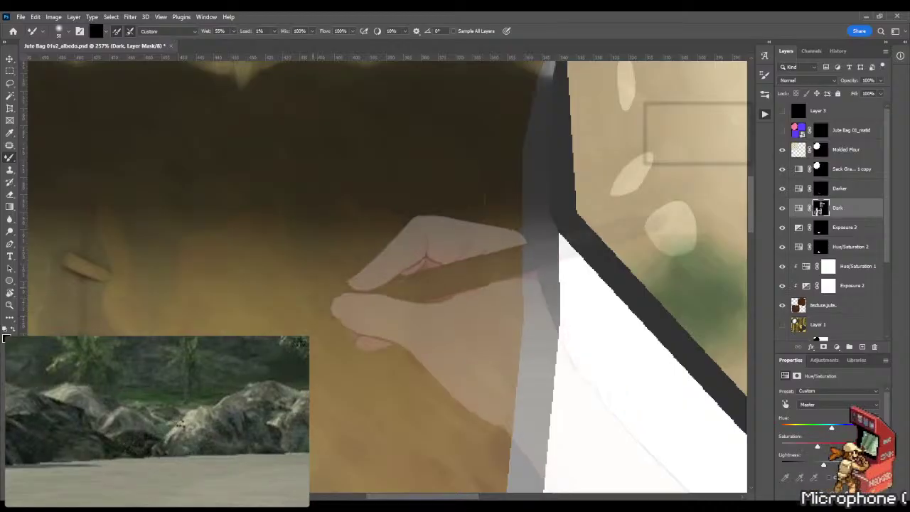
key("shift+b")
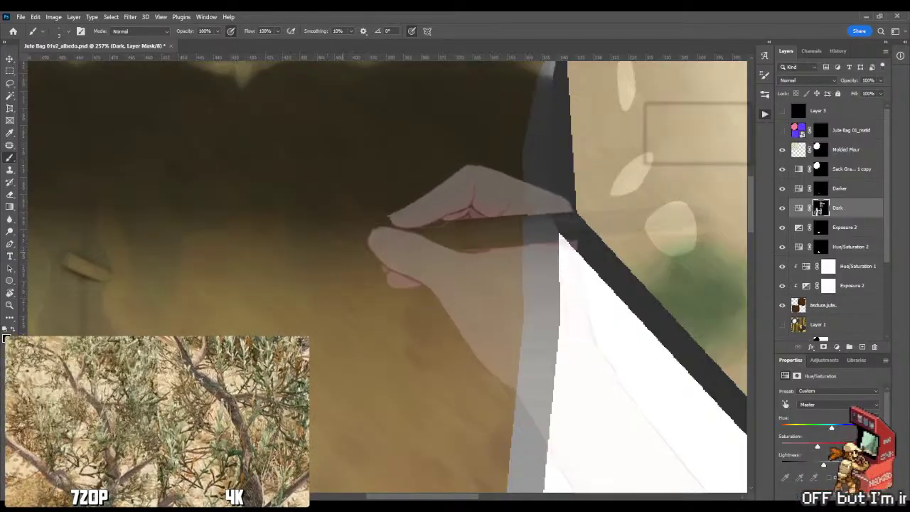
Rotate the canvas sideways again and paint the shadow's soft edge near the side border with fine and larger brush strokes
key("z")
left_click_drag(343, 257, 411, 304)
key("r")
mouse_move(498, 185)
left_mouse_down()
mouse_move(533, 227)
mouse_move(498, 157)
mouse_move(462, 128)
left_mouse_up()
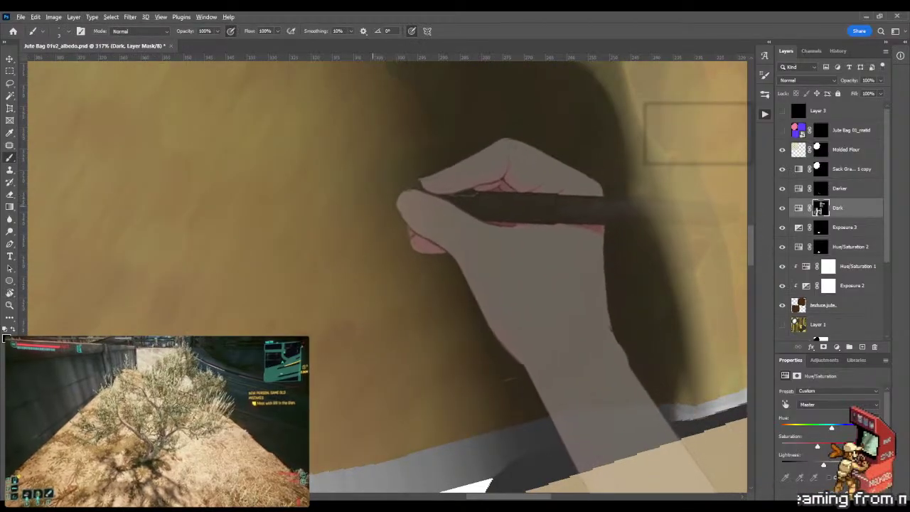
left_click_drag(376, 205, 382, 206)
left_click_drag(631, 214, 640, 135)
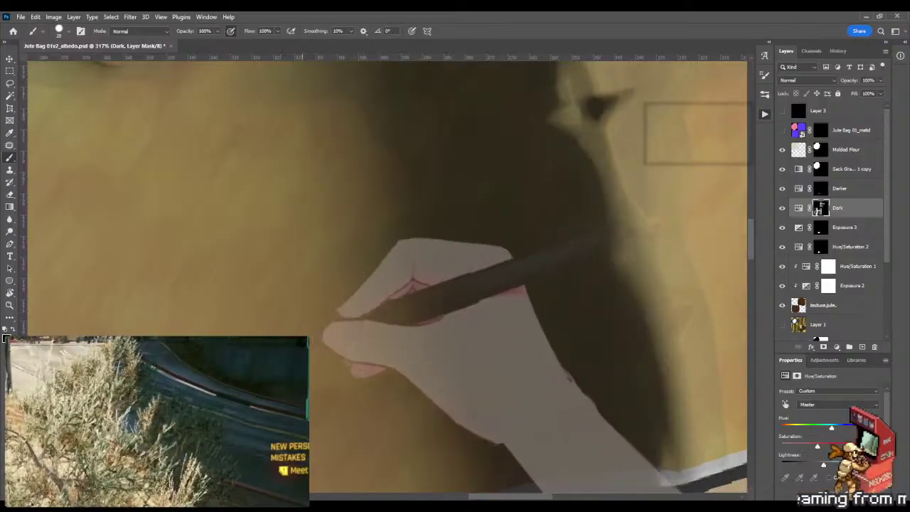
Turn the canvas upright, switch to Marmoset Toolbag to examine the rim's shadow on the 3D bag, and return to Photoshop
key("z")
mouse_move(472, 249)
left_mouse_down()
mouse_move(373, 330)
mouse_move(306, 331)
left_mouse_up()
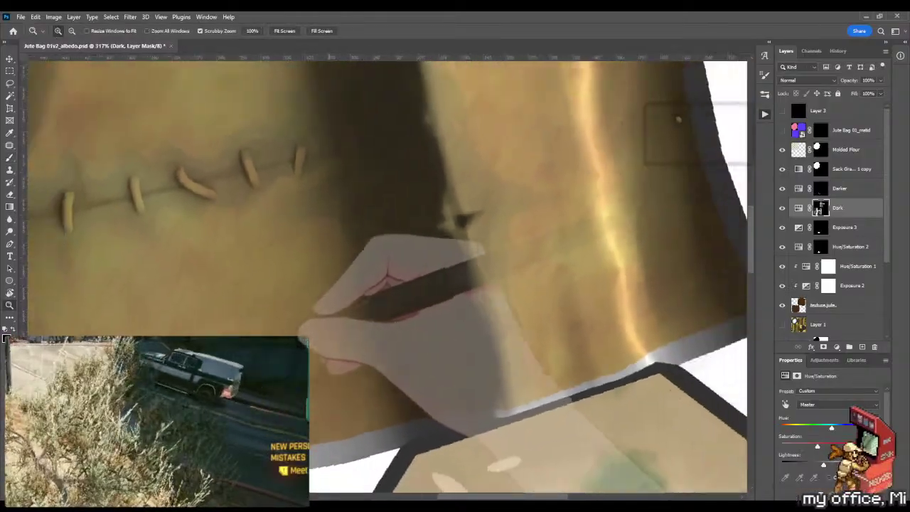
key("r")
left_click_drag(427, 227, 389, 331)
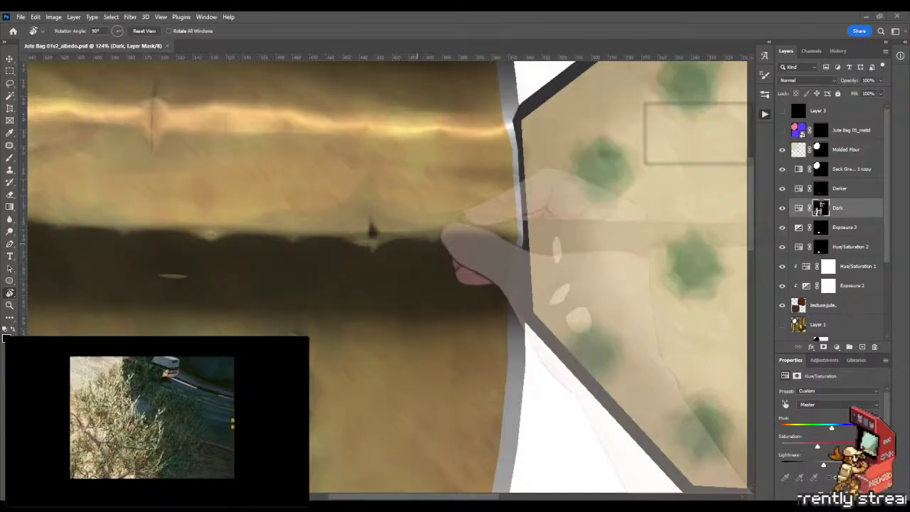
key("alt+Tab")
left_click_drag(437, 217, 410, 258)
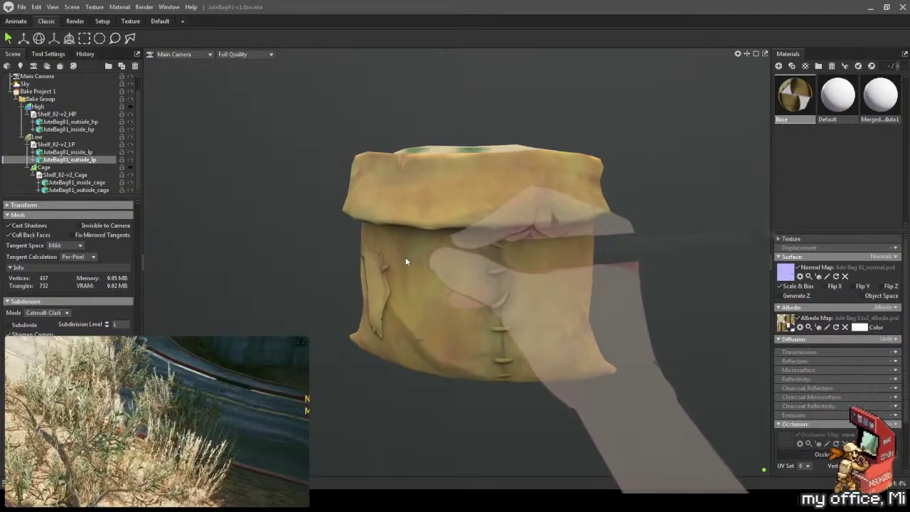
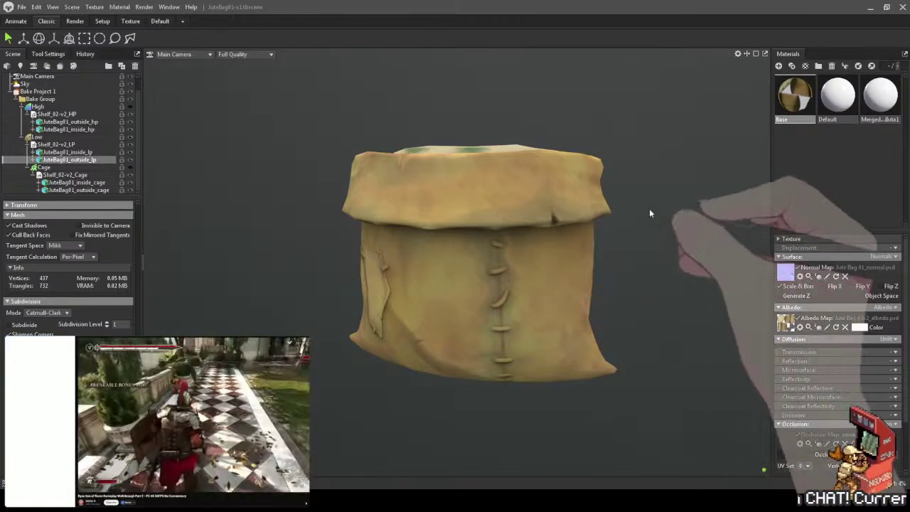
left_click_drag(649, 208, 603, 266)
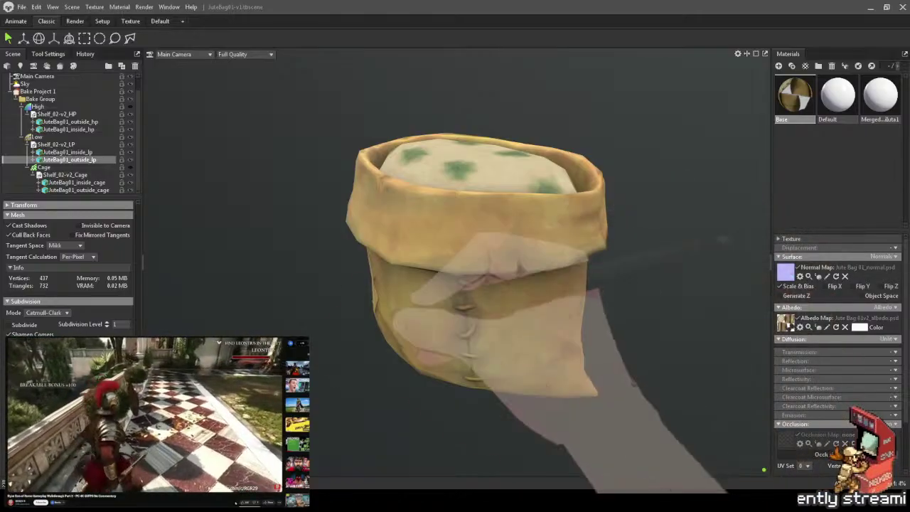
key("alt+Tab")
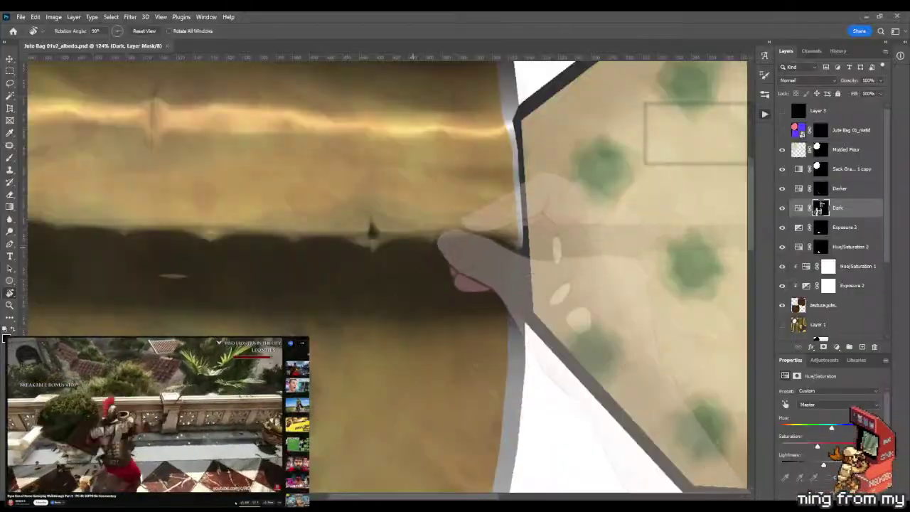
Lasso a long fold shape below the rim's bright highlight, dipping above the dark notch, and extend its end away from the side border
left_click_drag(452, 197, 458, 251)
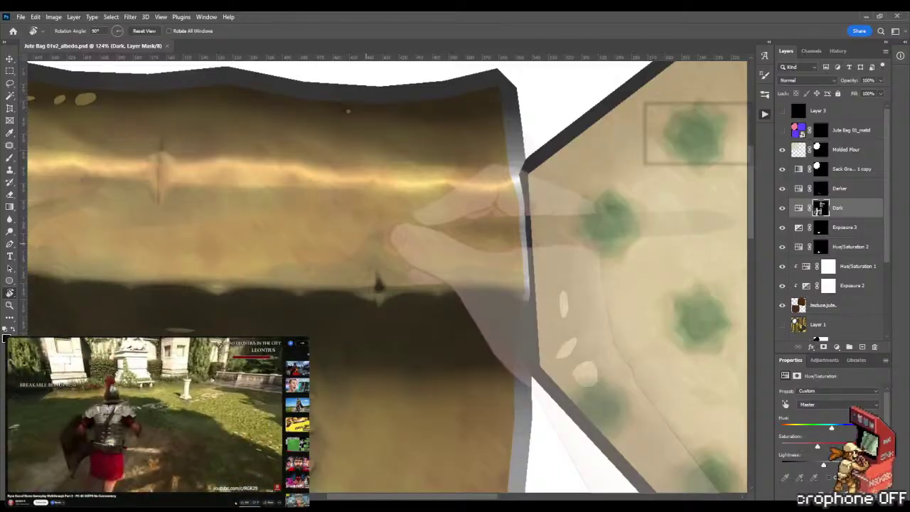
key("l")
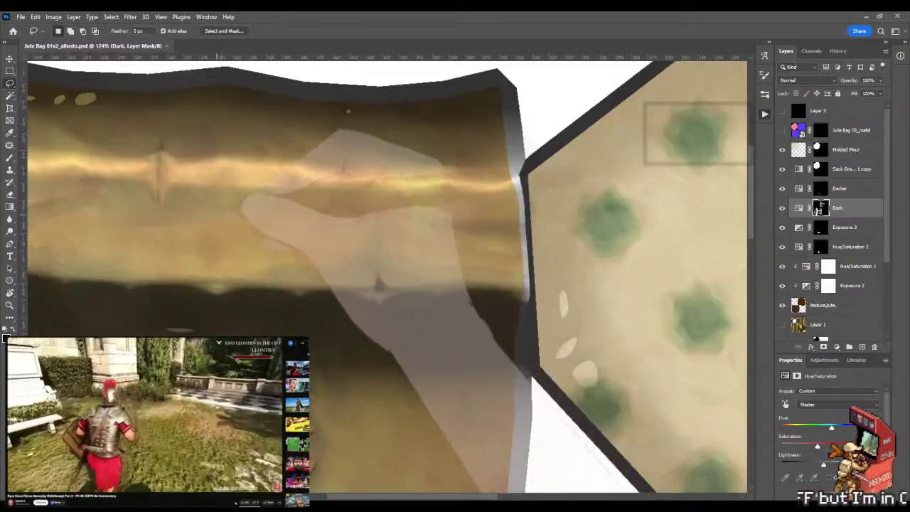
mouse_move(192, 225)
left_mouse_down()
mouse_move(335, 215)
mouse_move(366, 218)
mouse_move(377, 233)
mouse_move(519, 213)
mouse_move(561, 235)
mouse_move(639, 213)
mouse_move(675, 153)
left_mouse_up()
mouse_move(519, 182)
left_mouse_down()
mouse_move(341, 189)
mouse_move(195, 225)
left_mouse_up()
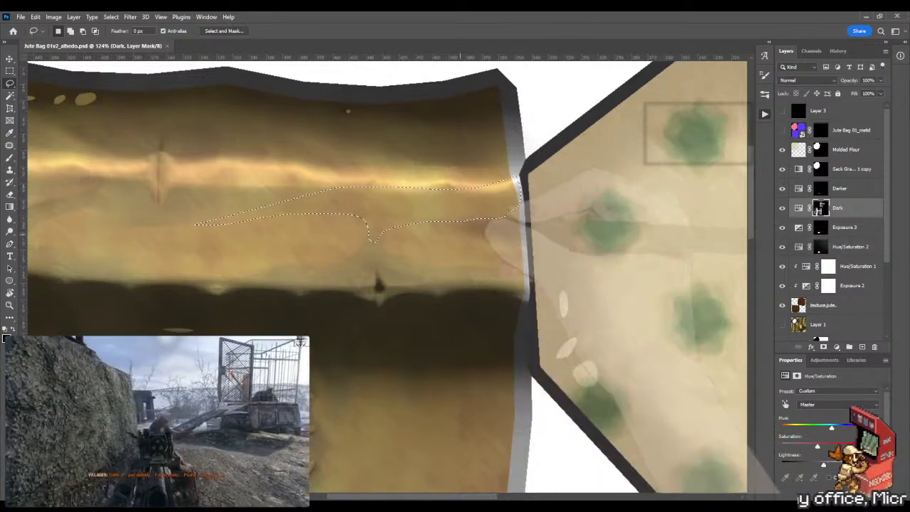
scroll(388, 274, "right", 2)
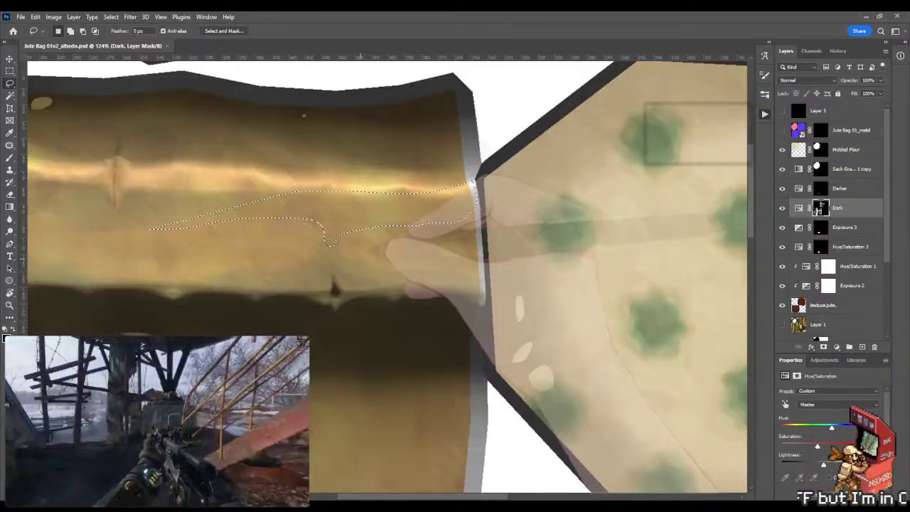
key("alt")
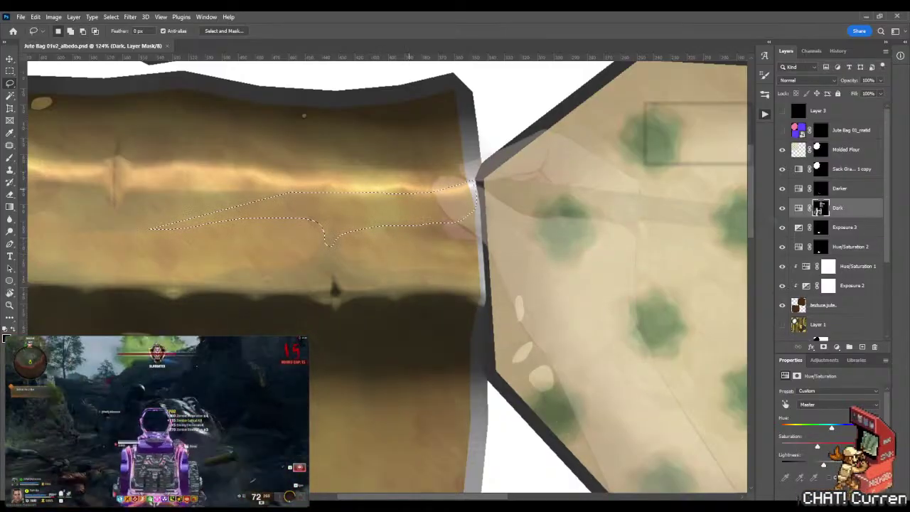
key("ctrl+d")
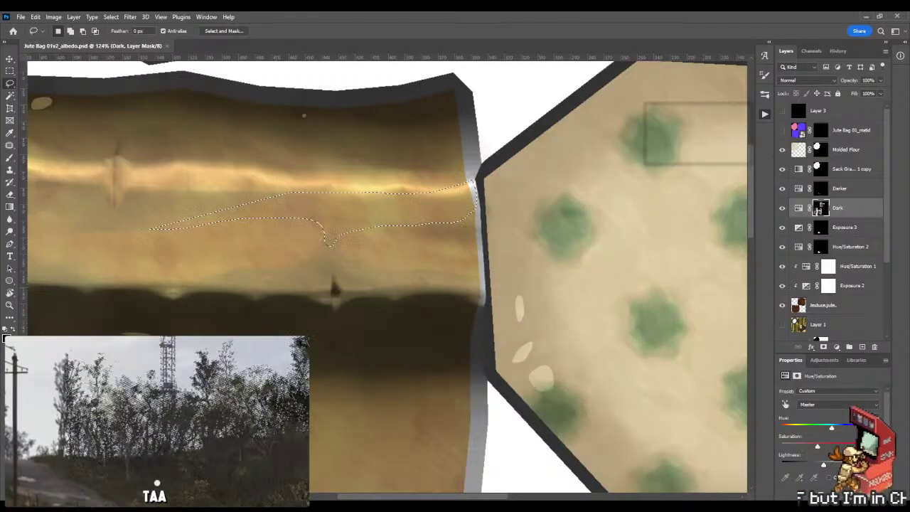
key("ctrl+d")
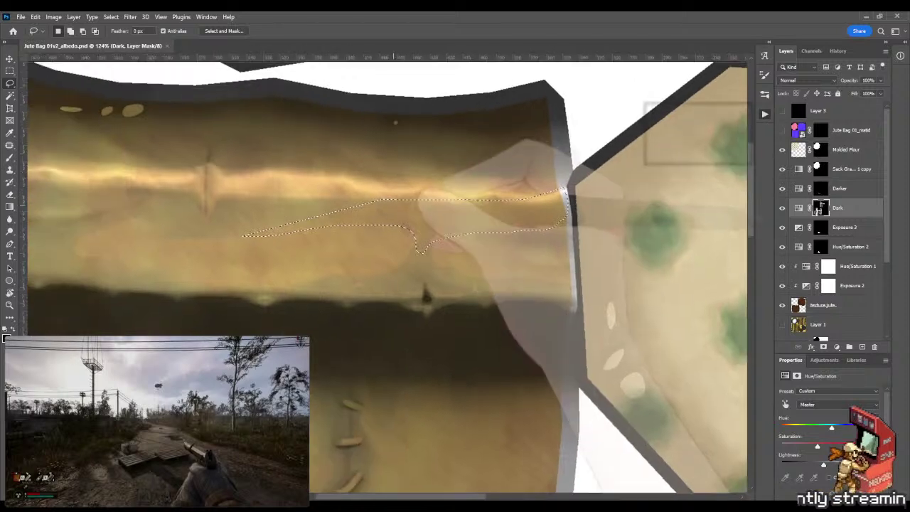
mouse_move(267, 236)
left_mouse_down()
mouse_move(398, 219)
mouse_move(412, 207)
mouse_move(281, 197)
mouse_move(217, 203)
mouse_move(217, 234)
left_mouse_up()
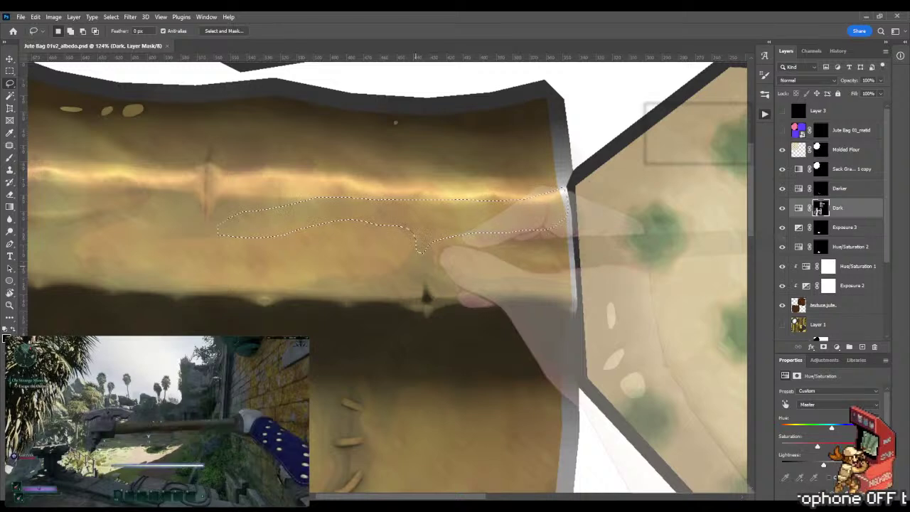
Fill the long fold selection on the Dark mask with a downward white-to-transparent gradient and deselect it
key("g")
left_click_drag(429, 131, 431, 242)
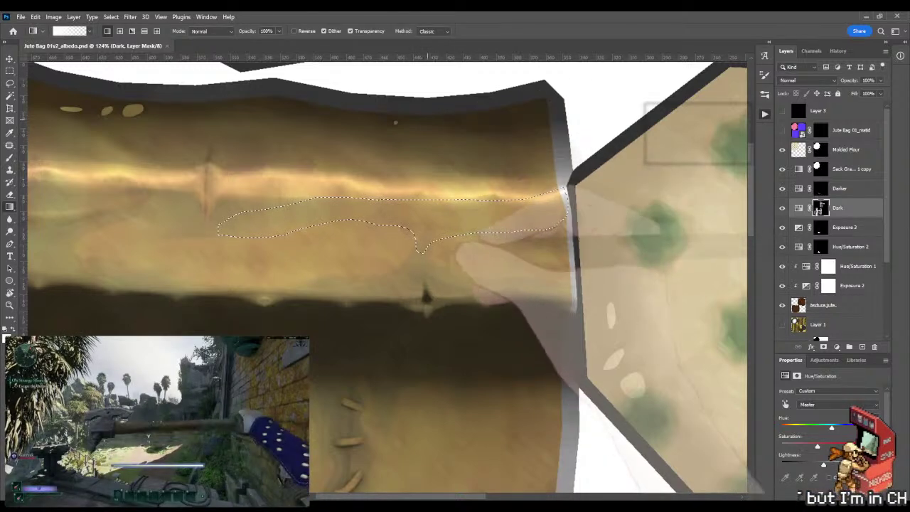
left_click_drag(425, 135, 426, 226)
key("ctrl+d")
key("m")
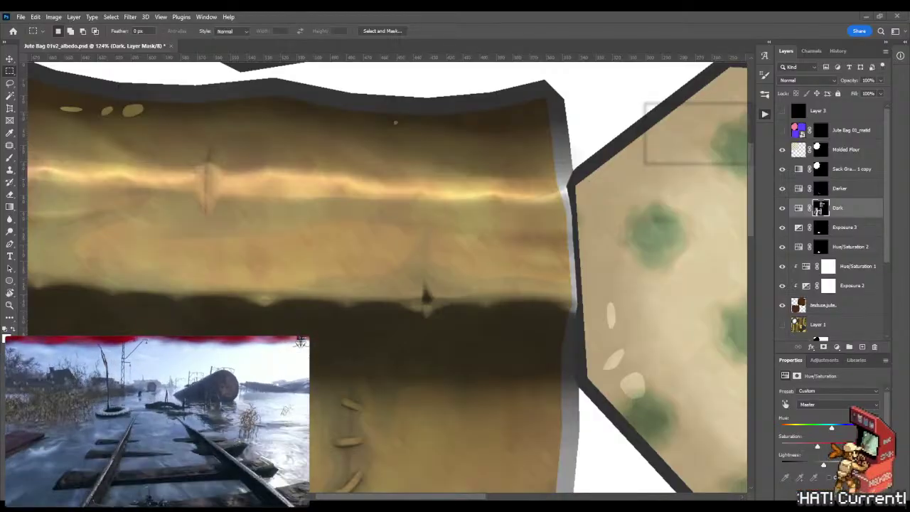
Lasso a small curved fold just above the dark notch, fill it on the Dark mask with a white-to-transparent gradient, and deselect it
scroll(388, 270, "right", 2)
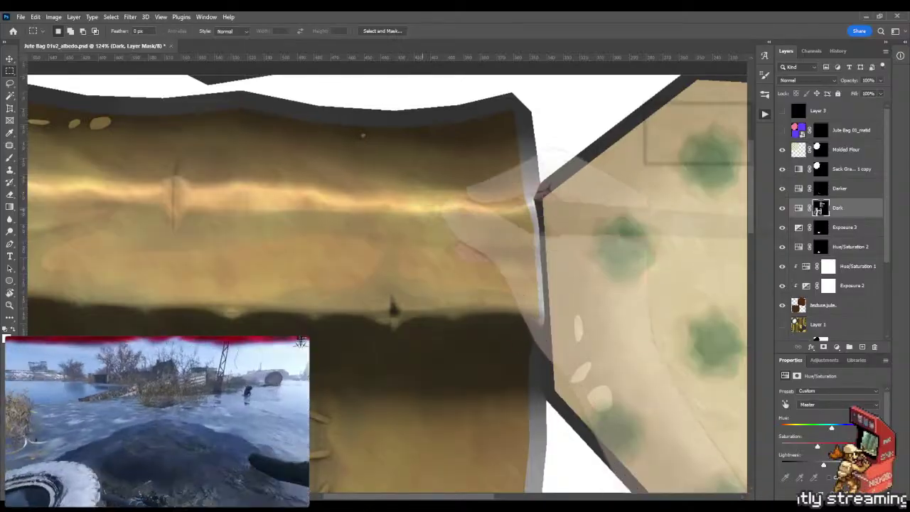
key("l")
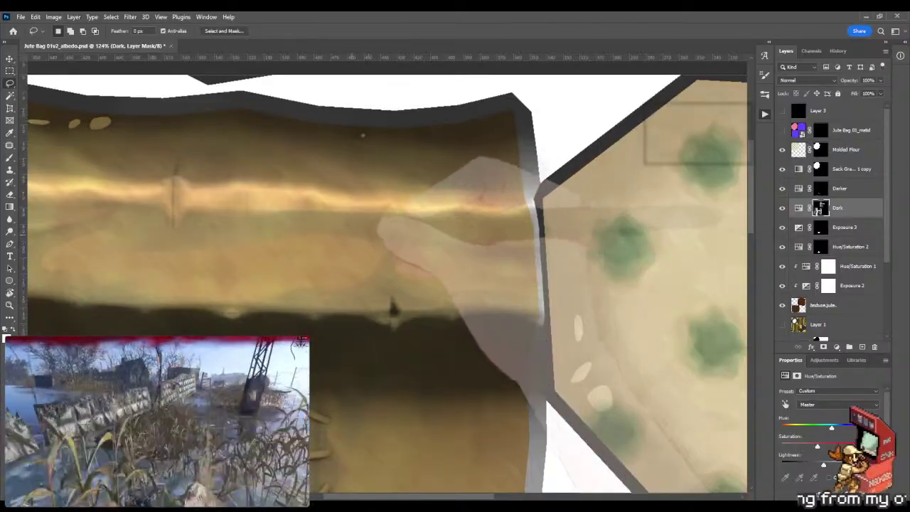
mouse_move(335, 231)
left_mouse_down()
mouse_move(376, 283)
mouse_move(387, 269)
mouse_move(375, 226)
left_mouse_up()
key("g")
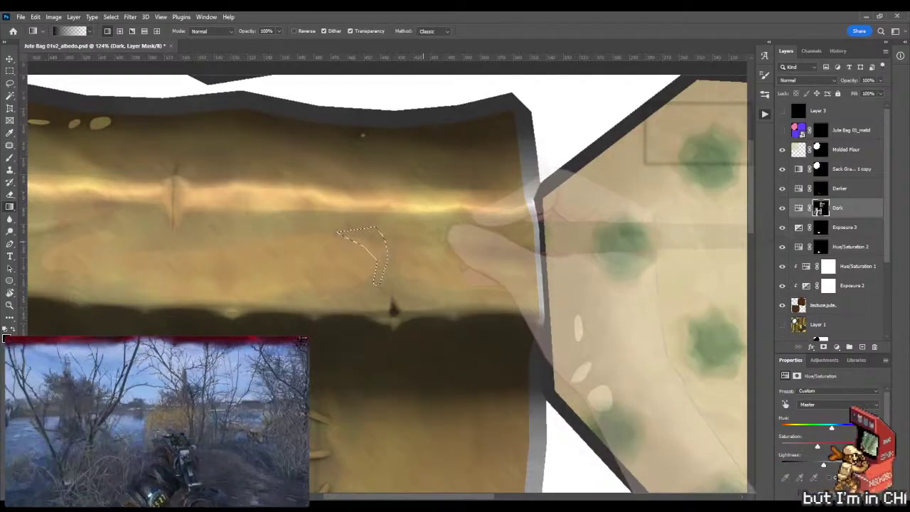
key("m")
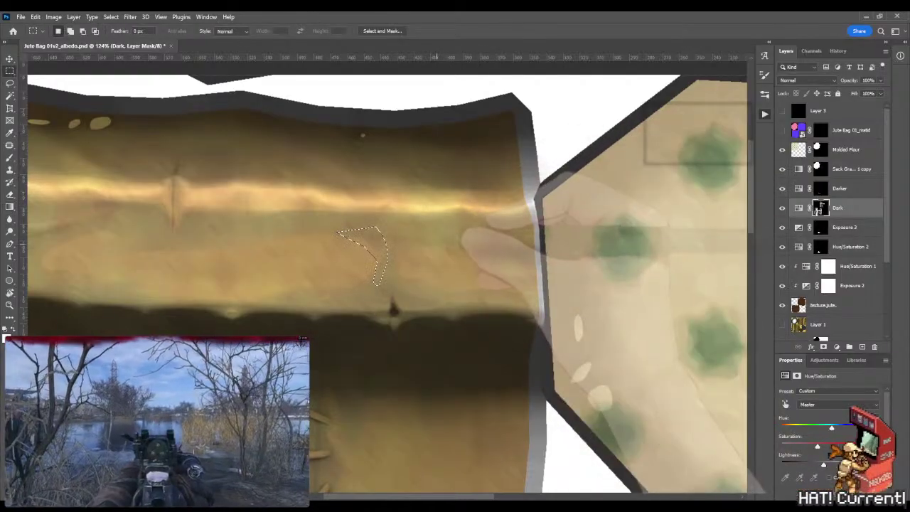
key("g")
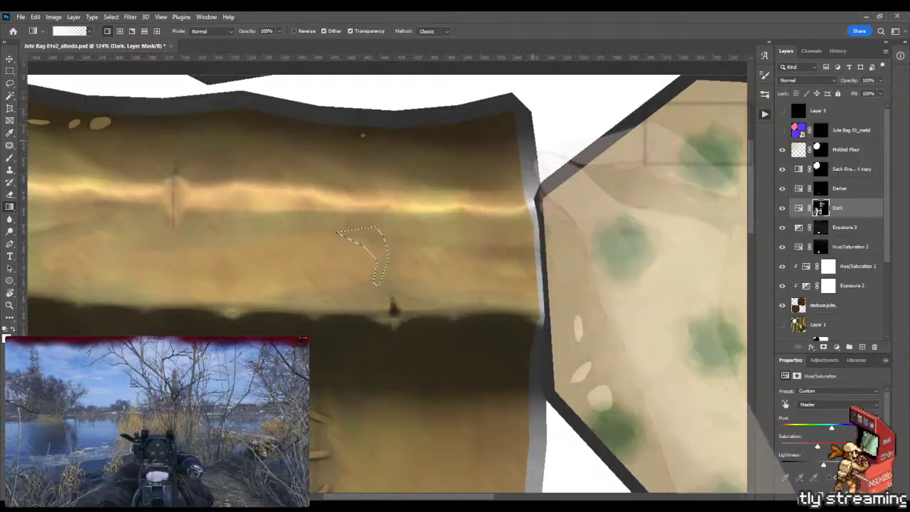
key("m")
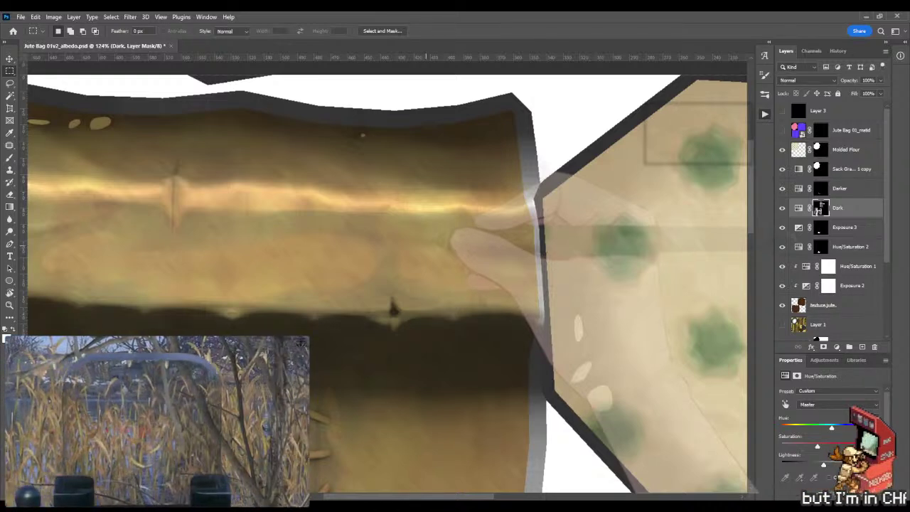
Blend the small fold above the dark notch into the surrounding cloth with the Mixer Brush and save the texture
key("b")
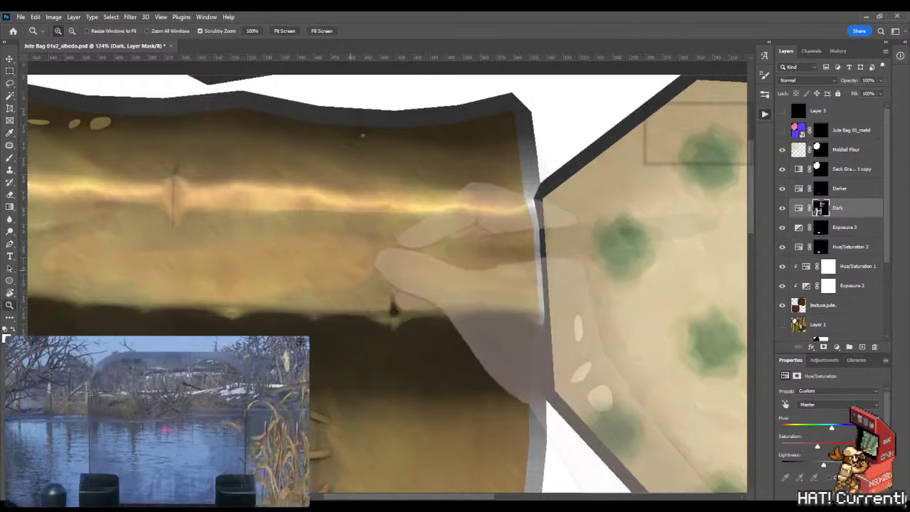
scroll(346, 271, "up", 3)
key("shift+b")
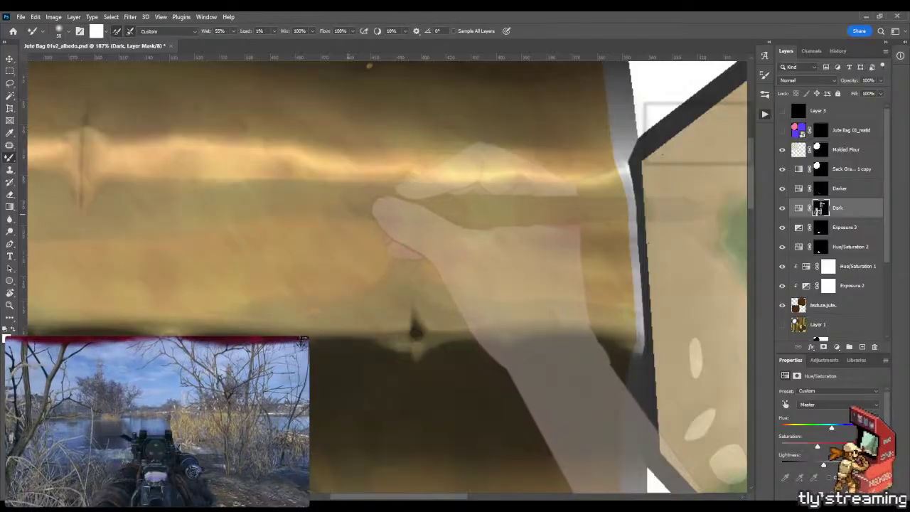
key("shift+b")
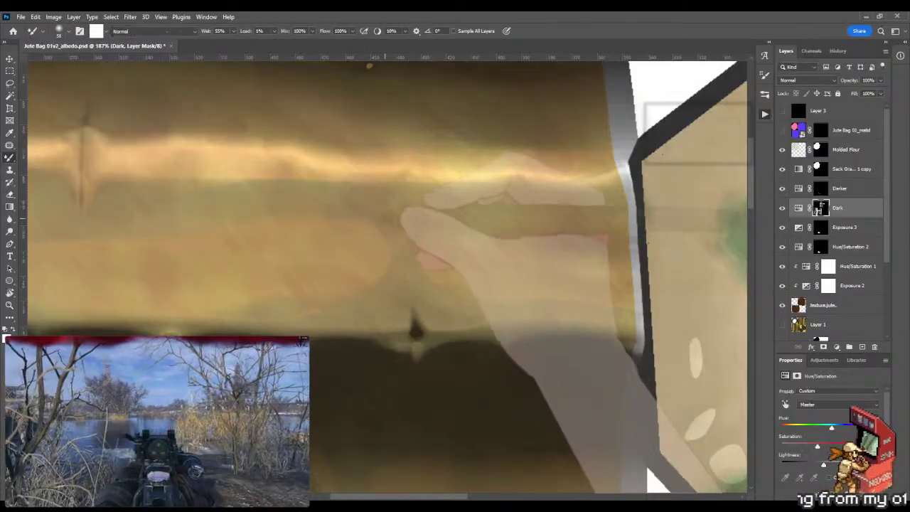
scroll(387, 274, "left", 2)
scroll(387, 273, "right", 2)
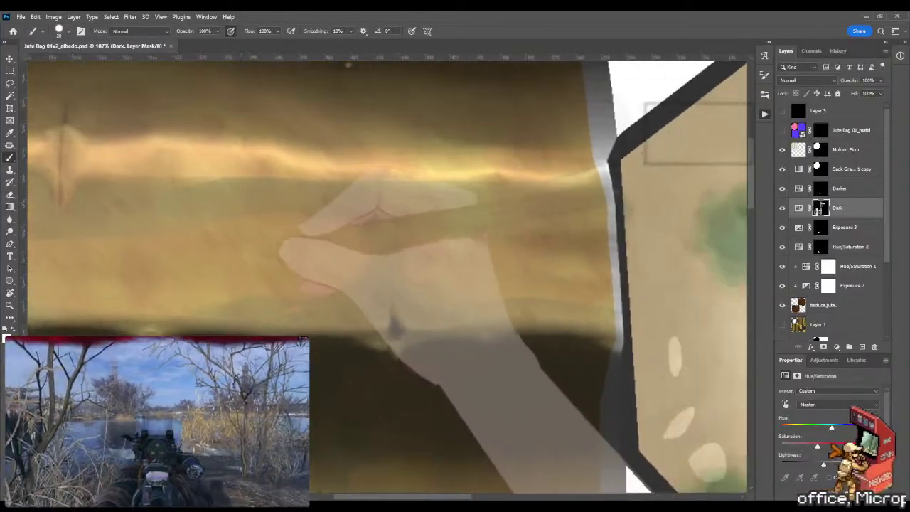
key("z")
scroll(387, 274, "down", 5)
scroll(445, 285, "up", 4)
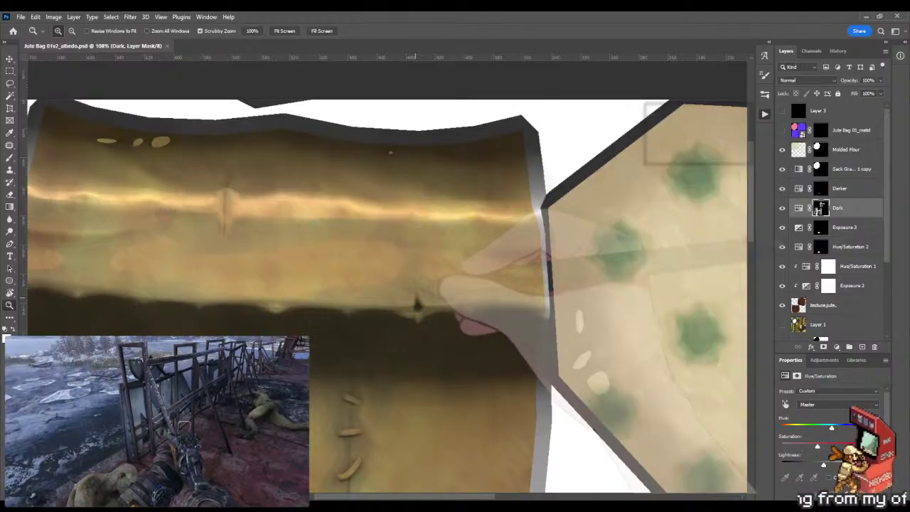
Switch to Marmoset Toolbag to examine the rim's folds on the 3D bag from near and far
key("alt")
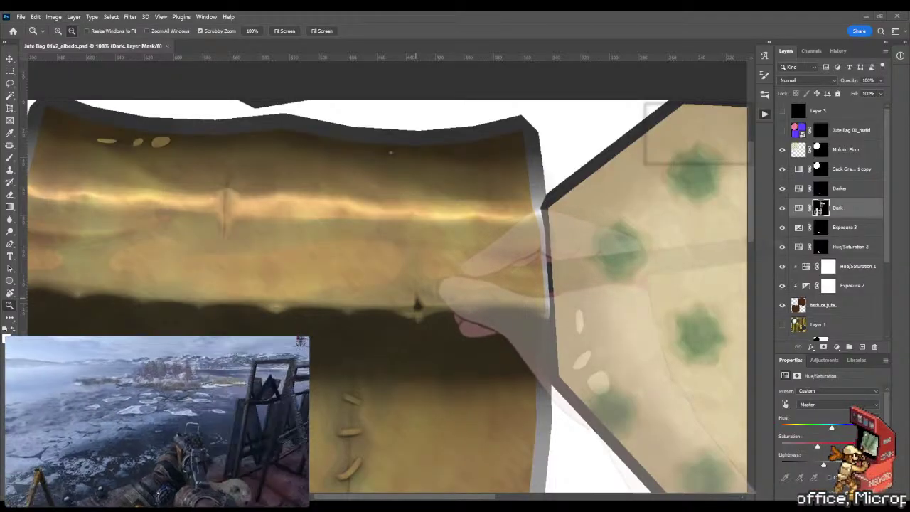
key("alt+Tab")
left_click_drag(433, 278, 543, 245)
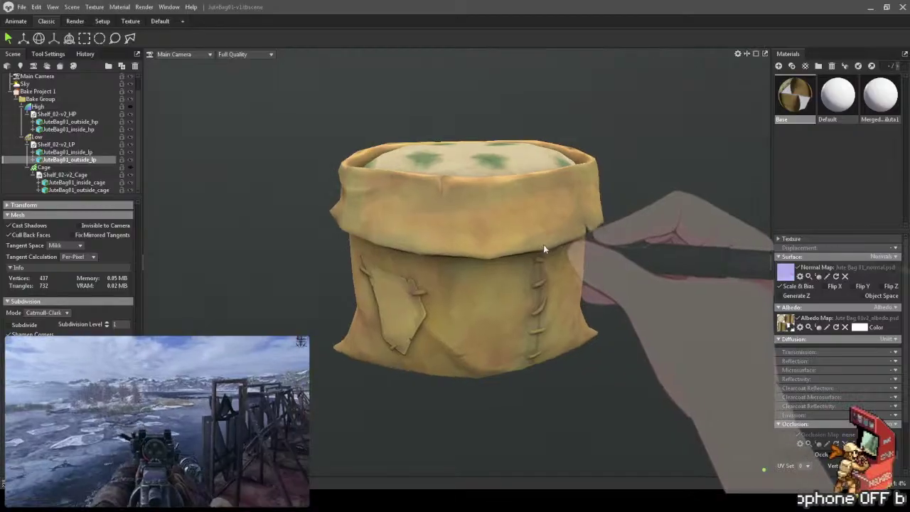
scroll(538, 136, "down", 5)
left_click_drag(538, 136, 568, 195)
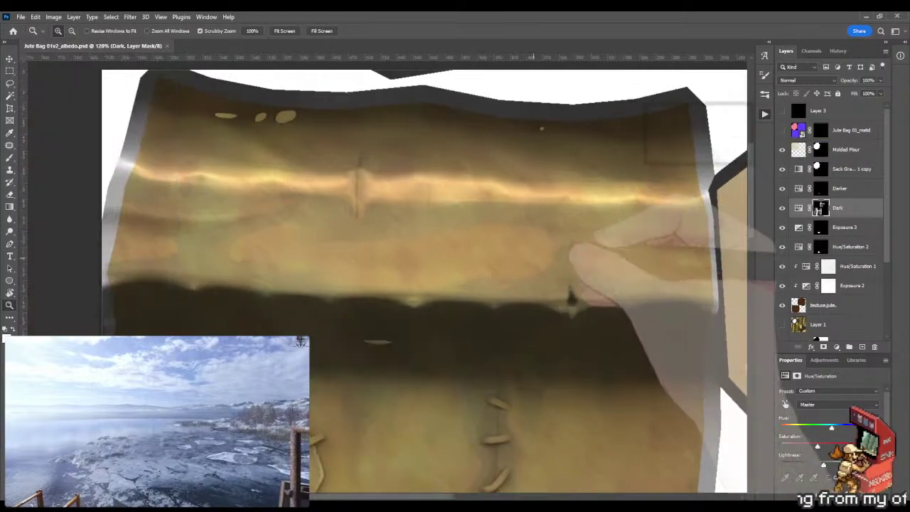
Lasso the rim's full width around the bright highlight, fade the Dark mask there with a downward black-to-transparent gradient, and deselect it
left_click_drag(533, 259, 545, 258)
key("r")
left_click(540, 250)
key("z")
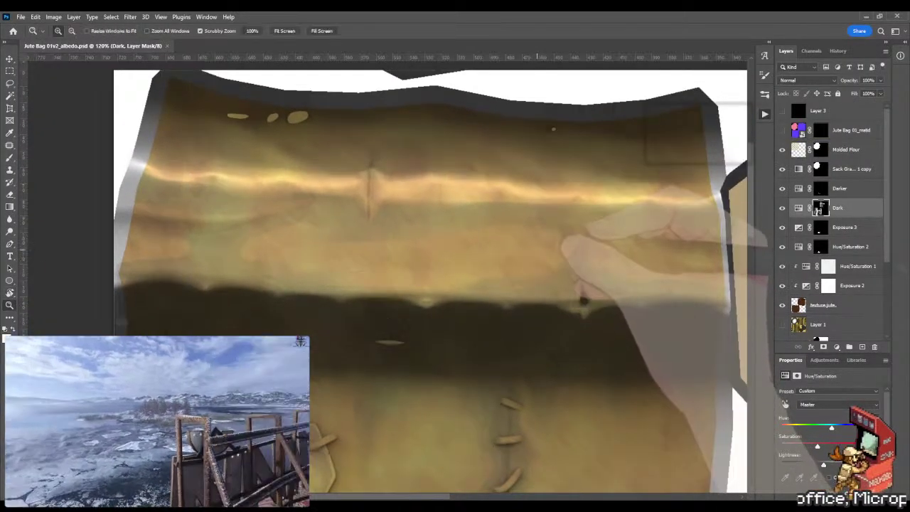
scroll(540, 250, "down", 3)
key("l")
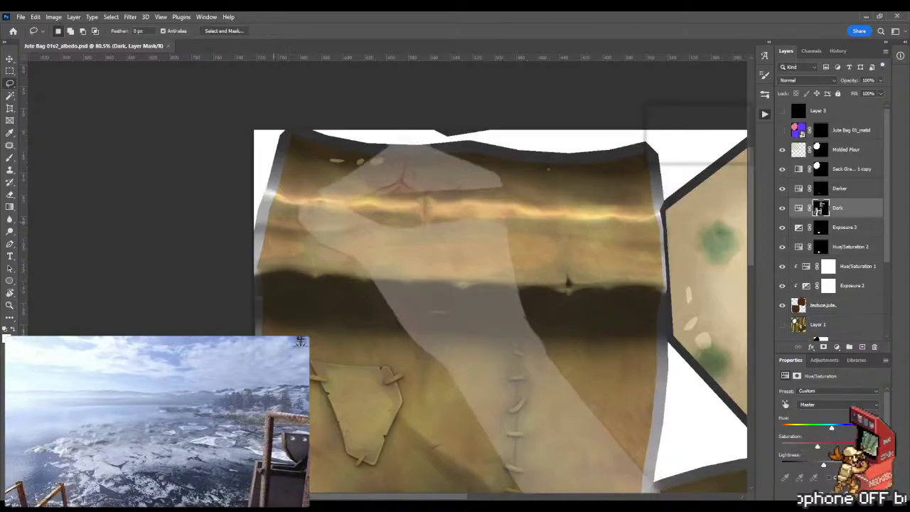
mouse_move(278, 177)
left_mouse_down()
mouse_move(307, 283)
mouse_move(658, 304)
mouse_move(668, 301)
mouse_move(659, 191)
left_mouse_up()
key("g")
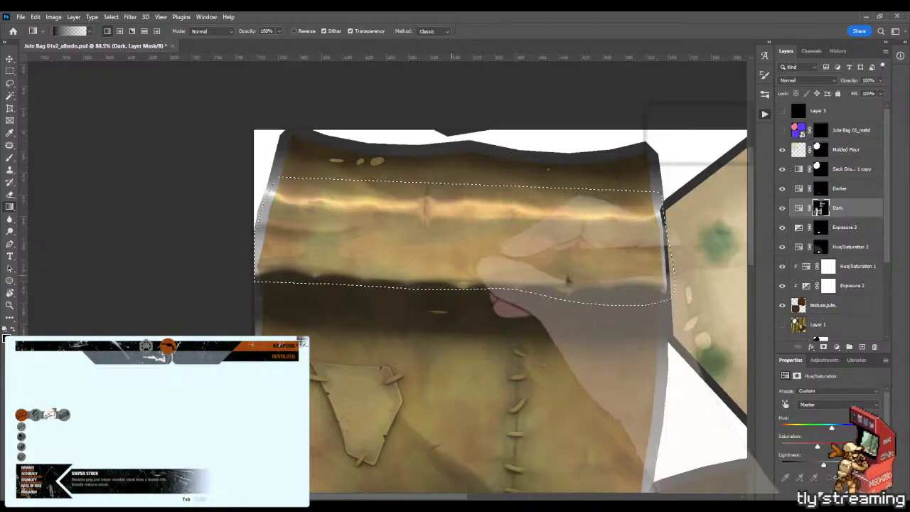
left_click_drag(460, 170, 458, 310)
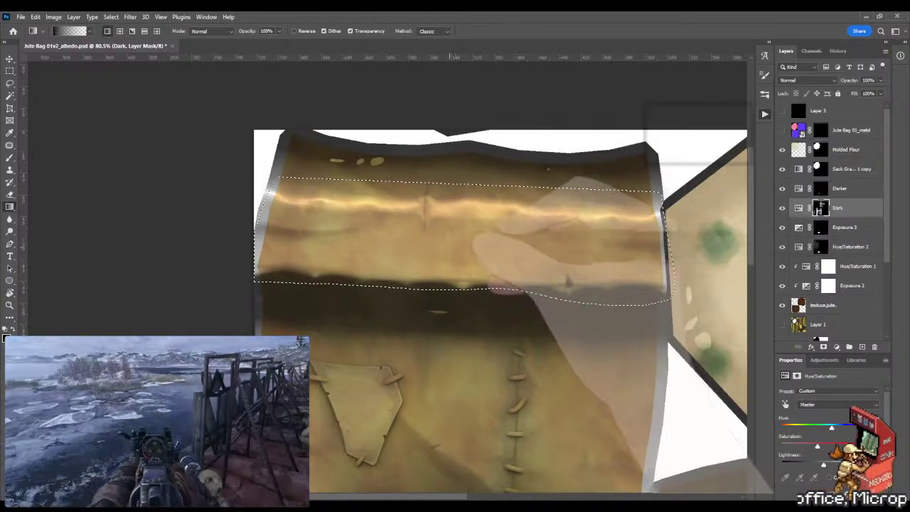
key("ctrl+d")
key("m")
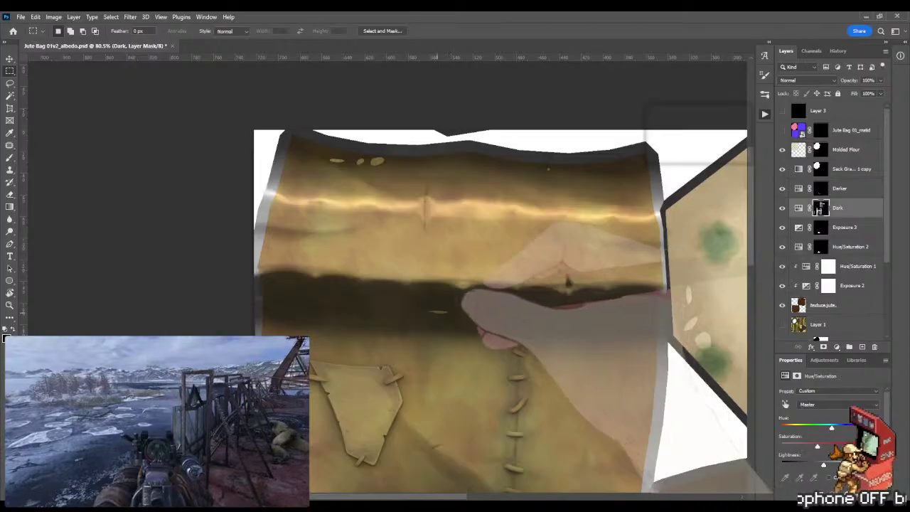
Blend the rim's faded shading with the Mixer Brush and save the albedo texture
scroll(331, 283, "up", 3)
key("b")
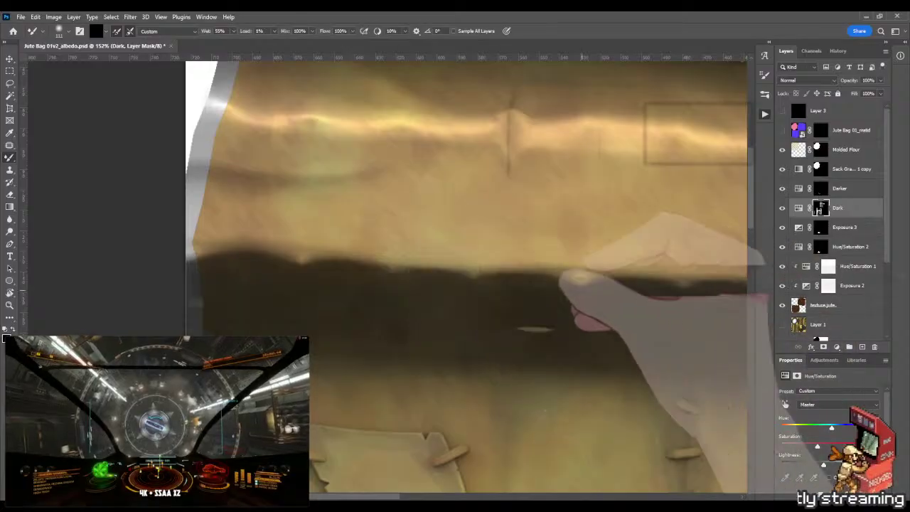
scroll(462, 271, "right", 5)
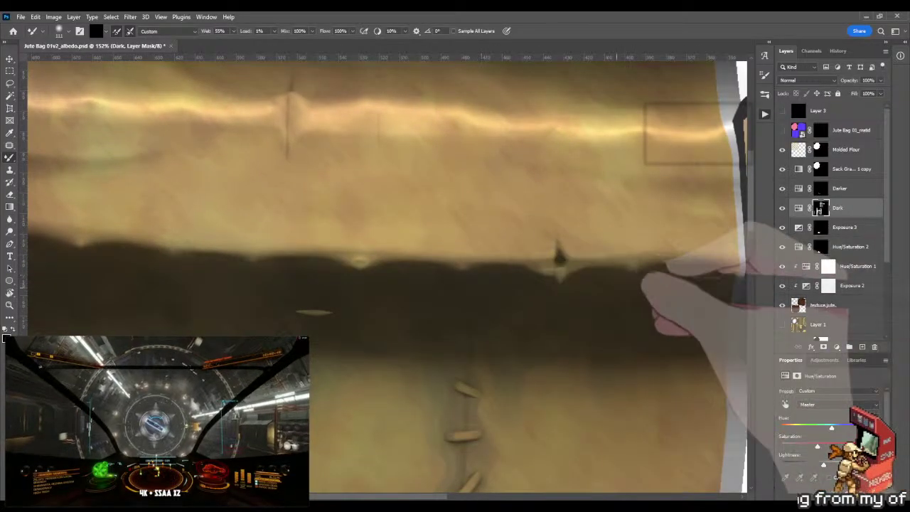
key("z")
left_click_drag(600, 290, 515, 271)
key("ctrl+s")
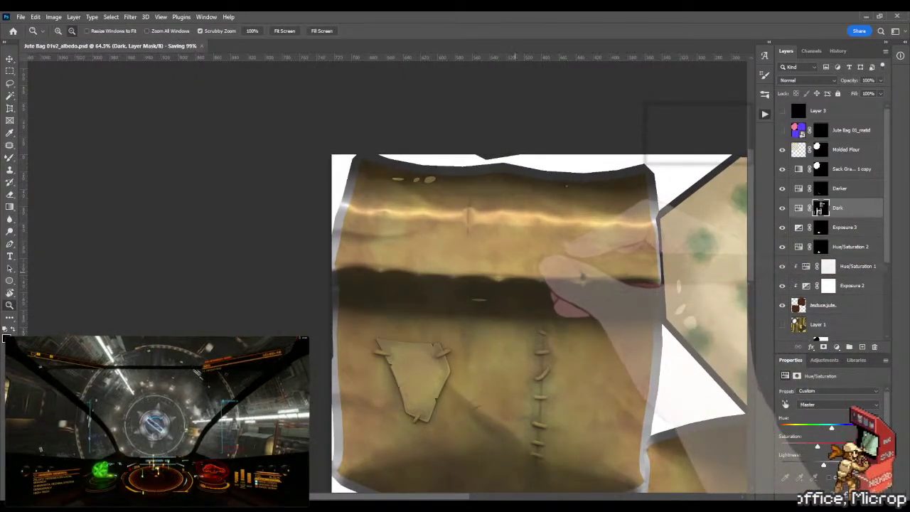
Switch to Marmoset Toolbag to examine the faded rim shading around the 3D bag, selecting its outside mesh
key("alt+Tab")
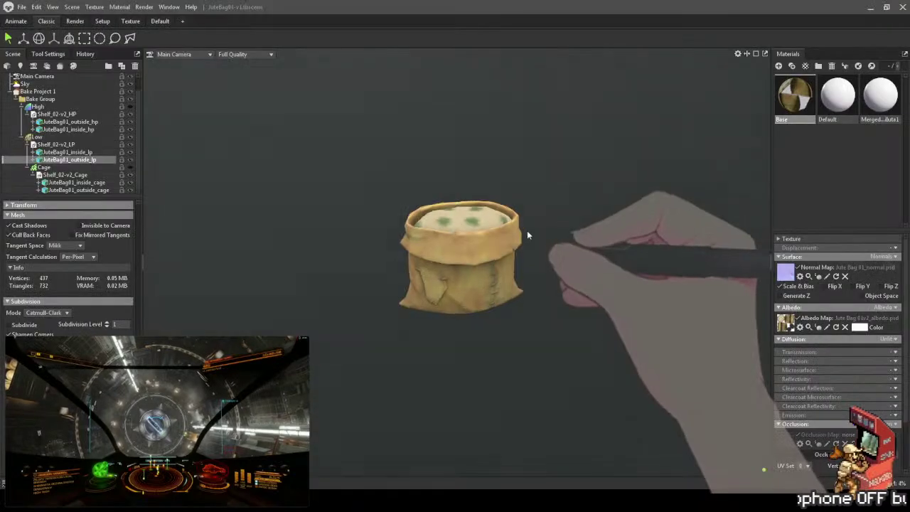
left_click_drag(485, 210, 429, 233)
scroll(455, 270, "up", 4)
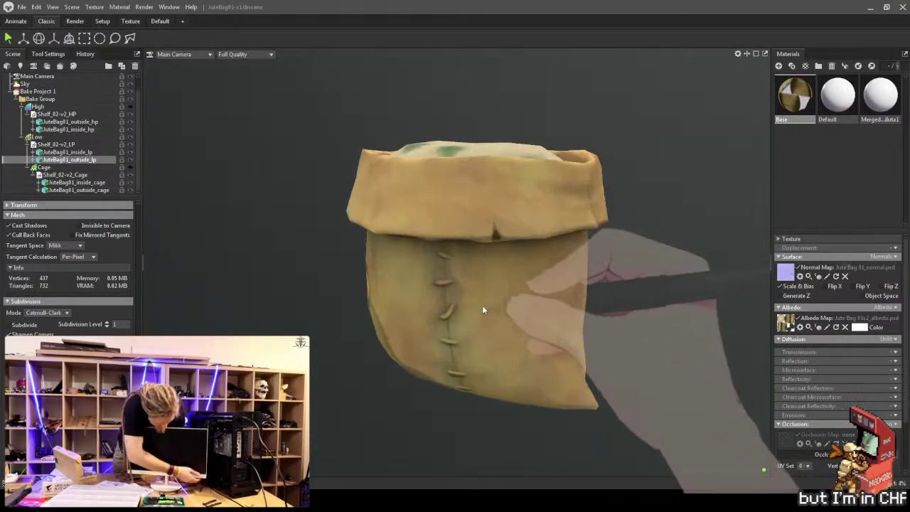
left_click_drag(482, 305, 505, 286)
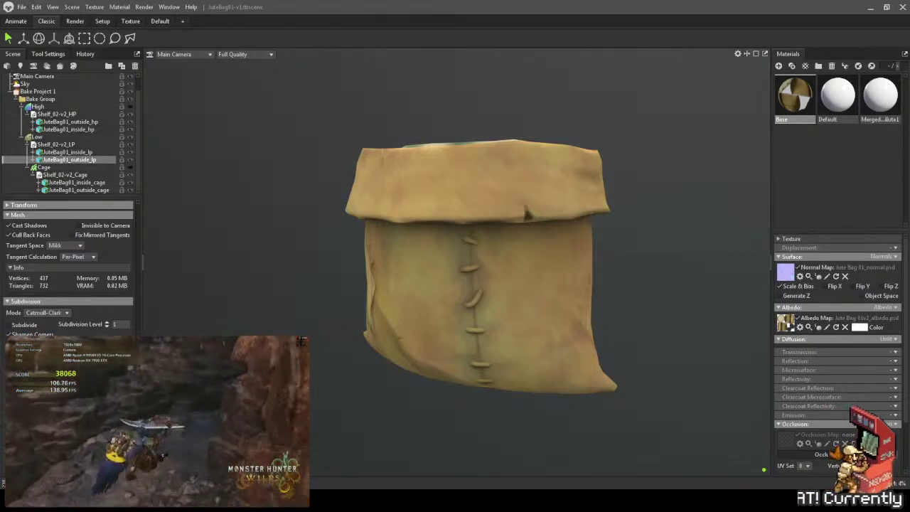
left_click_drag(493, 149, 348, 313)
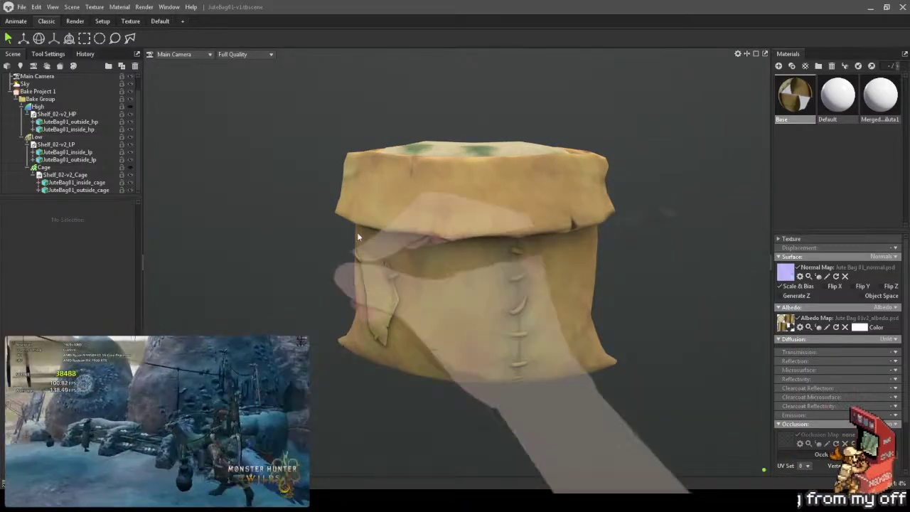
left_click(409, 203)
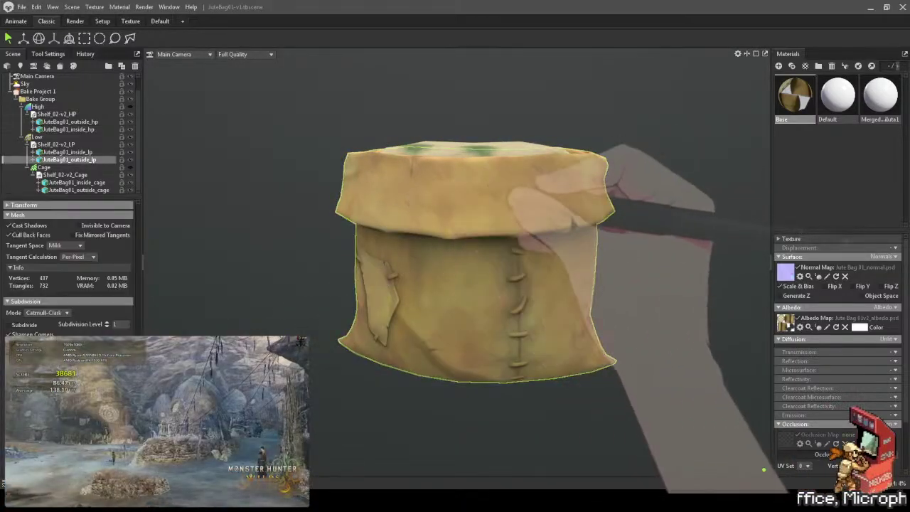
Return to Photoshop and soften the dark shading around the rim's bright highlight on the Dark mask with the Mixer Brush
key("alt+Tab")
left_click_drag(499, 213, 348, 213)
mouse_move(370, 178)
left_mouse_down()
mouse_move(703, 178)
mouse_move(658, 177)
left_mouse_up()
key("b")
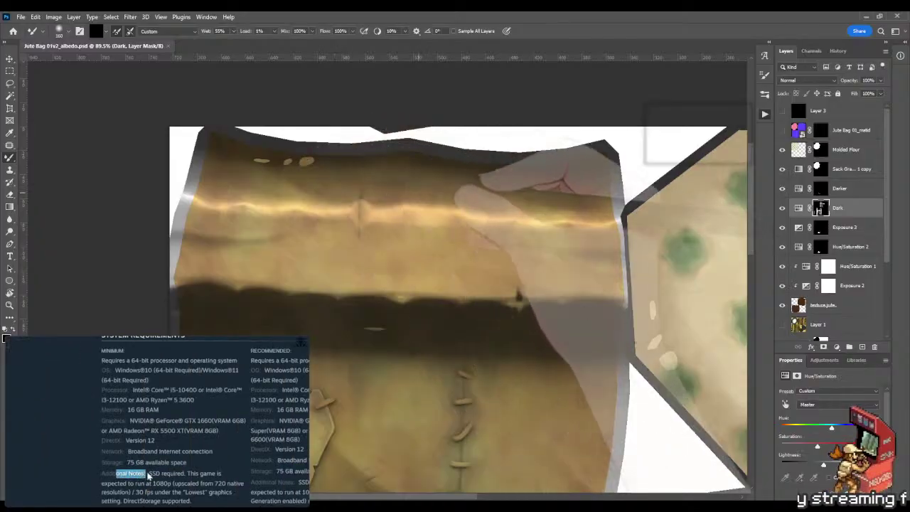
mouse_move(320, 213)
left_mouse_down()
mouse_move(527, 213)
mouse_move(397, 182)
left_mouse_up()
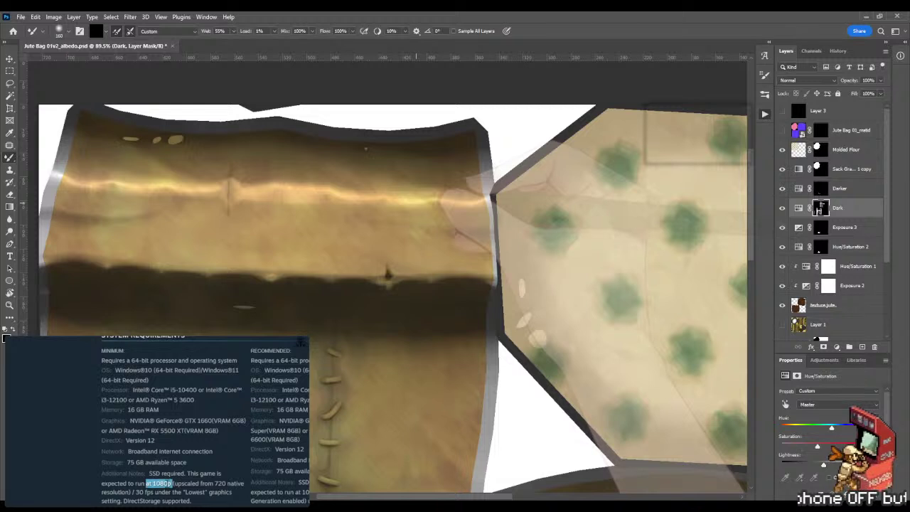
left_click_drag(416, 206, 408, 195)
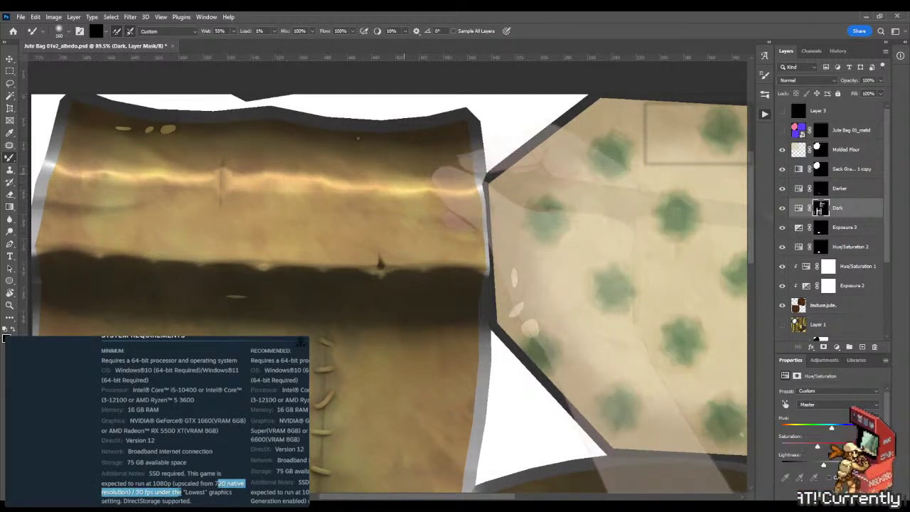
left_click_drag(409, 197, 338, 196)
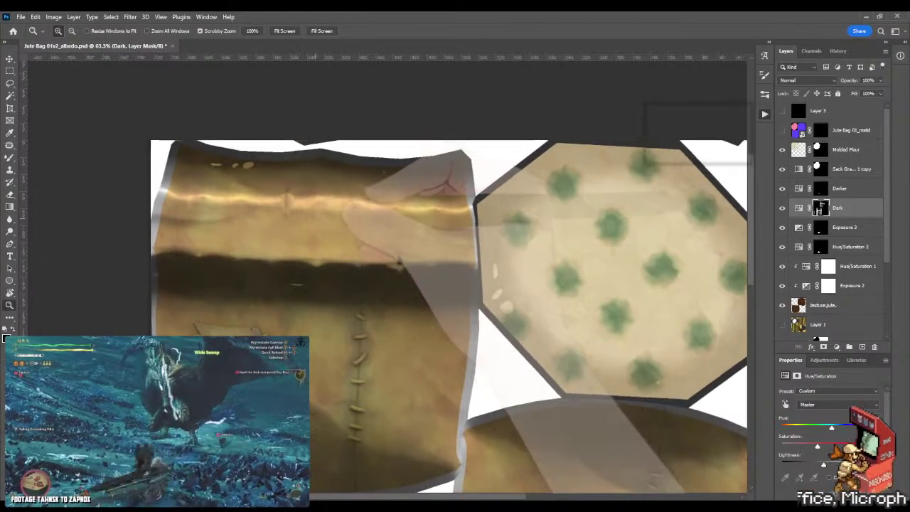
Switch to Marmoset Toolbag to compare the rim on the 3D bag with its texture, and return to Photoshop
left_click_drag(293, 217, 341, 216)
key("r")
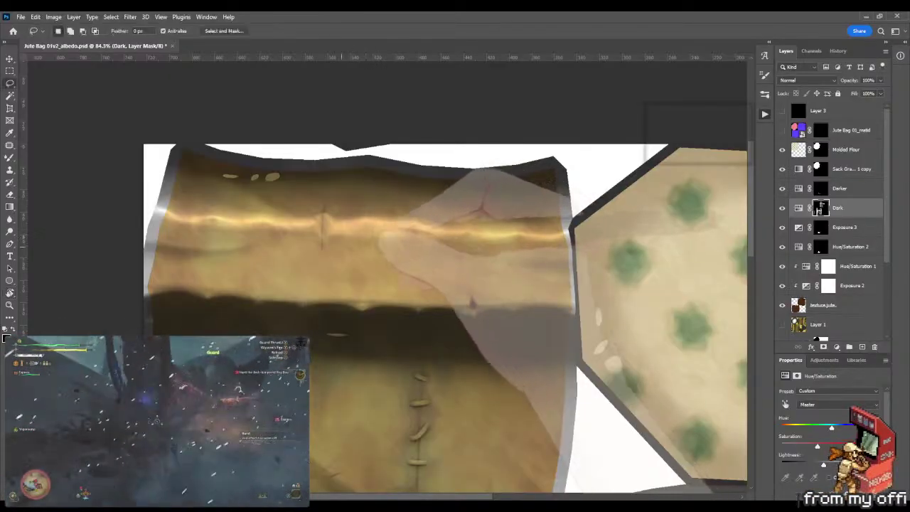
key("l")
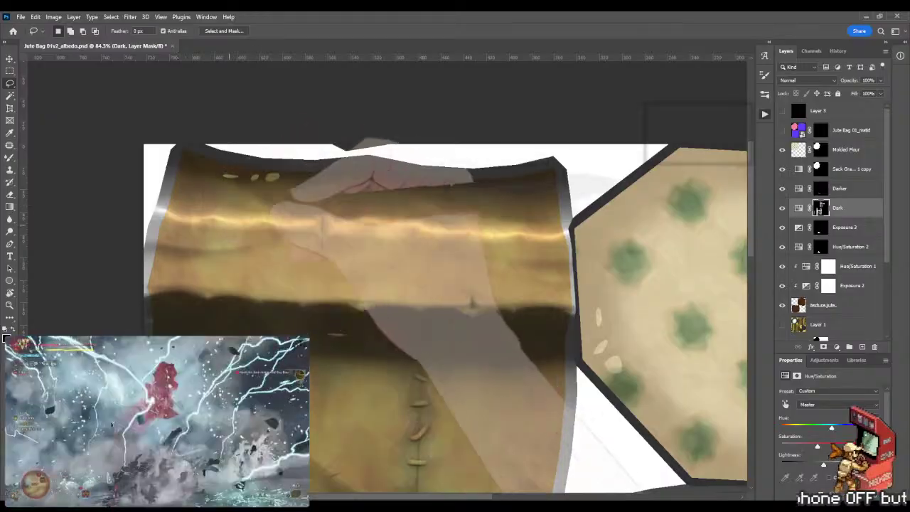
key("alt+Tab")
left_click_drag(384, 207, 312, 230)
key("alt+Tab")
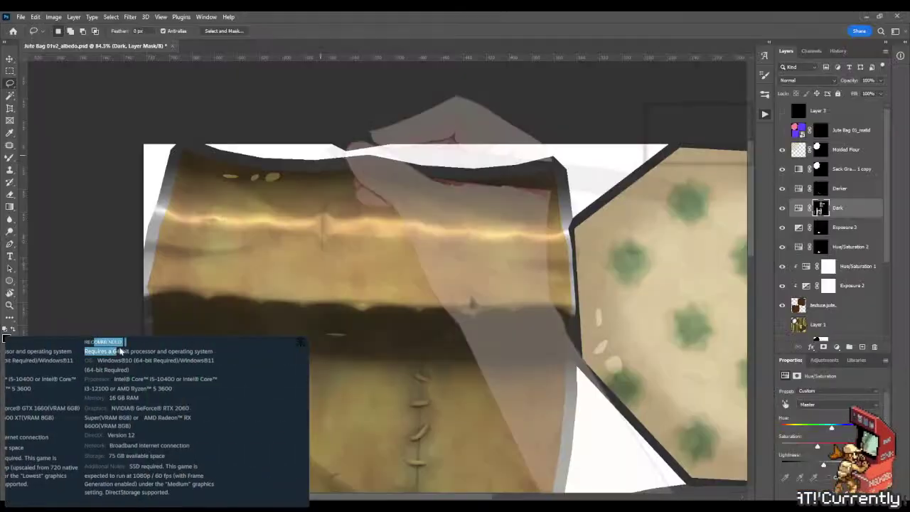
Lasso a wavy, fold-shaped selection around the first section of the dark strip between the rim's bright highlight and its outer edge
key("r")
left_click_drag(445, 167, 212, 503)
left_click_drag(369, 326, 407, 243)
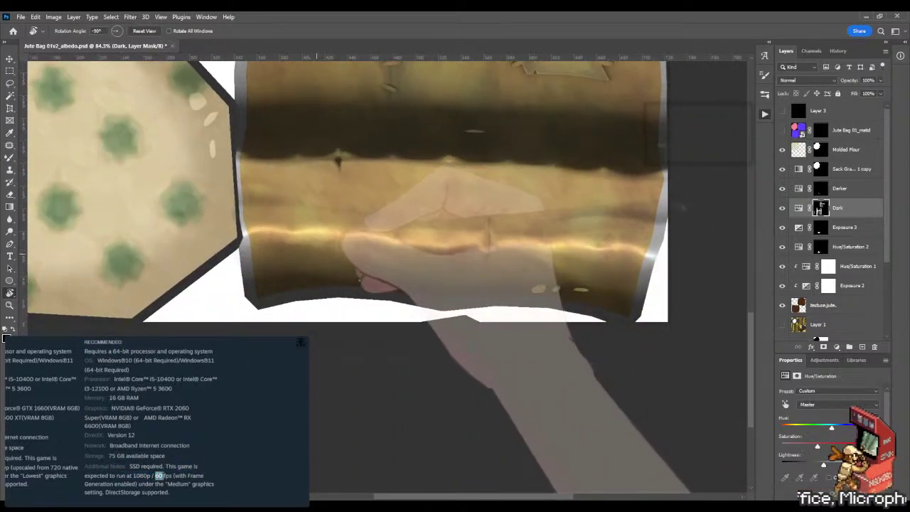
double_click(157, 475)
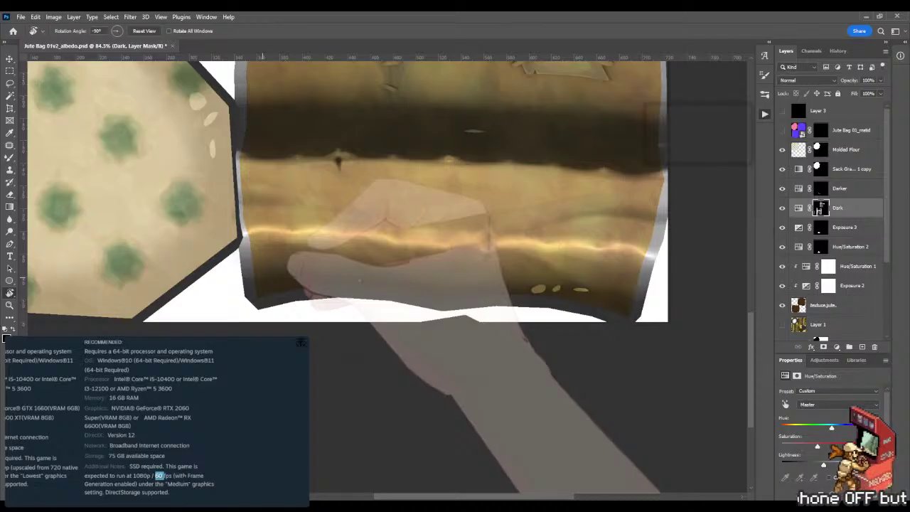
key("z")
left_click_drag(267, 283, 298, 283)
key("l")
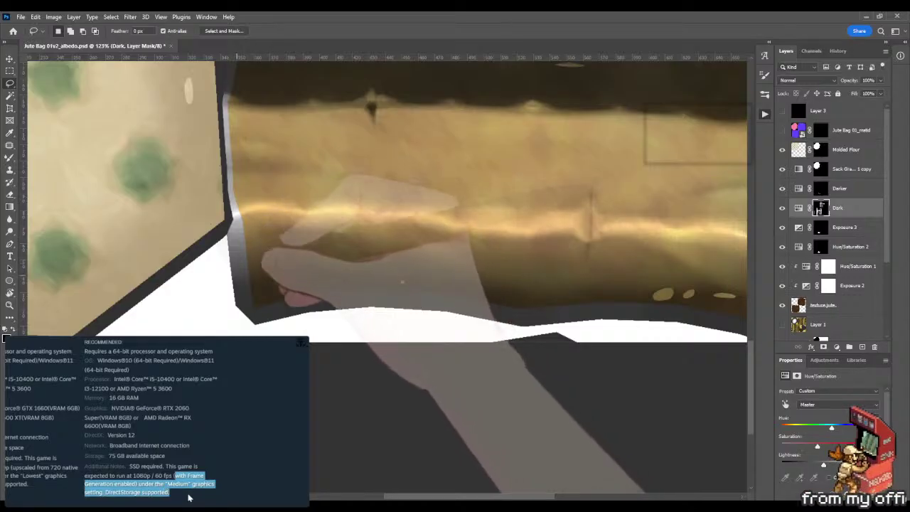
mouse_move(238, 273)
left_mouse_down()
mouse_move(268, 230)
mouse_move(280, 245)
mouse_move(319, 255)
mouse_move(413, 219)
mouse_move(259, 245)
mouse_move(278, 235)
mouse_move(352, 233)
mouse_move(377, 243)
mouse_move(397, 233)
mouse_move(462, 263)
mouse_move(462, 284)
mouse_move(399, 298)
mouse_move(285, 270)
left_mouse_up()
left_click_drag(473, 306, 245, 320)
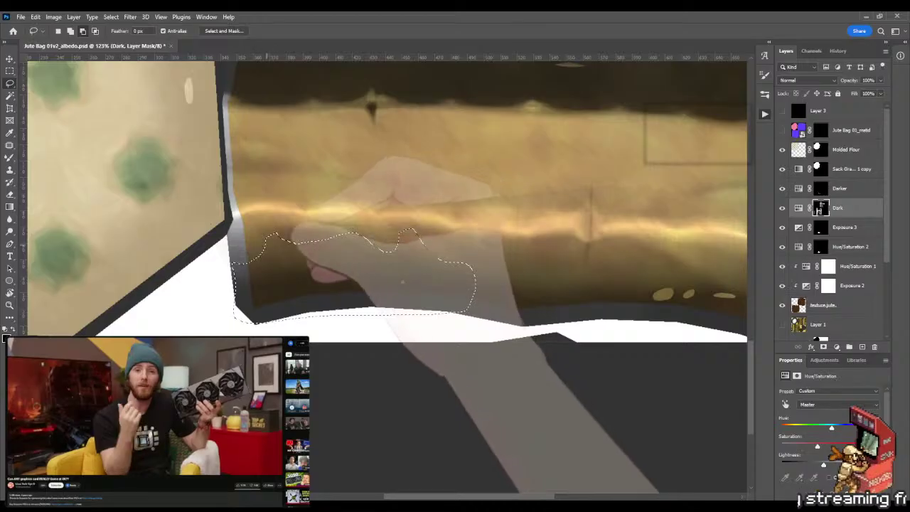
Extend the wavy selection along the rest of the rim's dark outer strip to its far end, undoing any accidental deselection
scroll(387, 199, "right", 2)
scroll(387, 199, "right", 2)
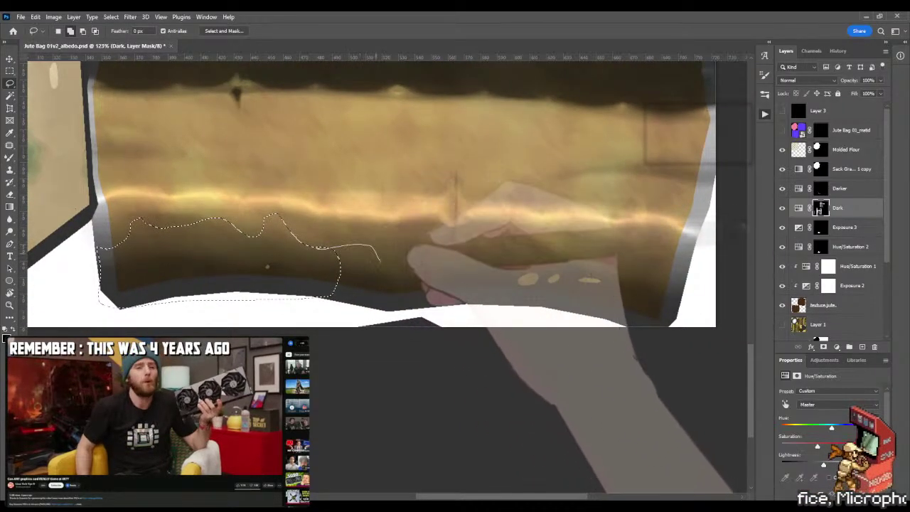
mouse_move(326, 246)
left_mouse_down()
mouse_move(377, 253)
mouse_move(398, 235)
mouse_move(428, 245)
mouse_move(446, 225)
mouse_move(454, 245)
mouse_move(469, 223)
mouse_move(500, 250)
mouse_move(542, 244)
mouse_move(551, 253)
mouse_move(584, 241)
mouse_move(587, 252)
mouse_move(575, 288)
mouse_move(554, 294)
mouse_move(338, 292)
left_mouse_up()
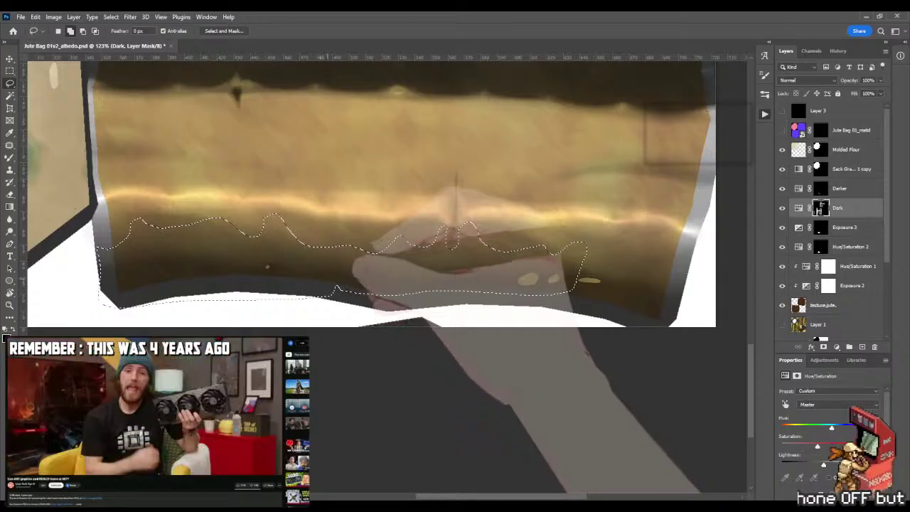
scroll(370, 192, "right", 3)
mouse_move(263, 290)
left_mouse_down()
mouse_move(320, 304)
mouse_move(483, 307)
mouse_move(511, 285)
left_mouse_up()
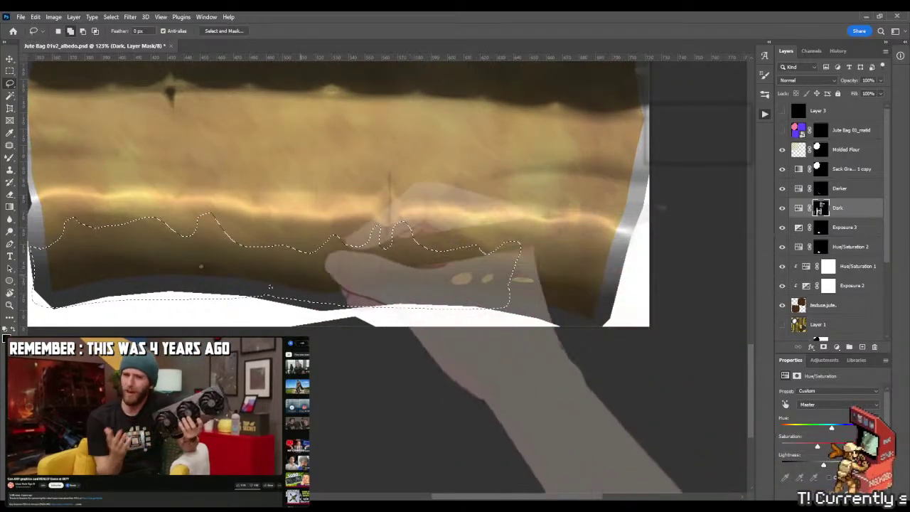
scroll(370, 192, "right", 5)
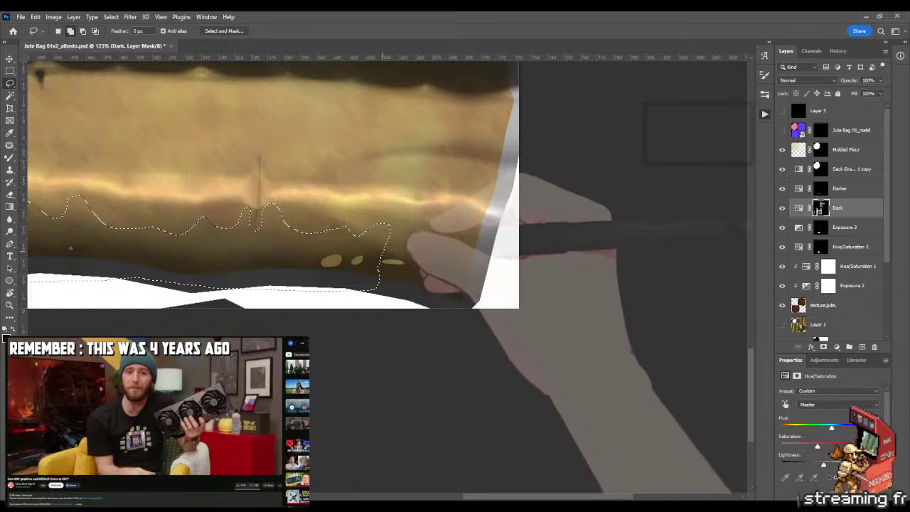
mouse_move(402, 262)
left_mouse_down()
mouse_move(389, 261)
mouse_move(395, 248)
mouse_move(435, 215)
mouse_move(445, 242)
mouse_move(471, 222)
mouse_move(470, 254)
left_mouse_up()
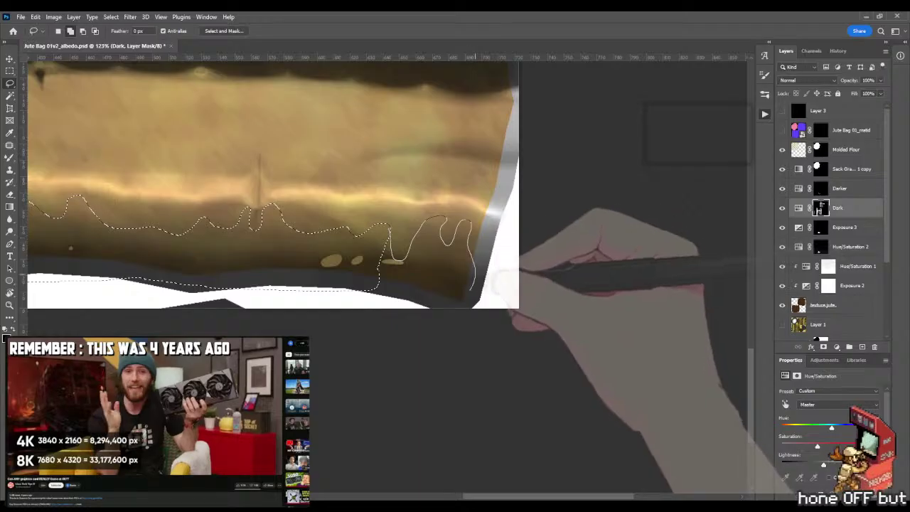
mouse_move(471, 287)
left_mouse_down()
mouse_move(458, 301)
mouse_move(427, 302)
left_mouse_up()
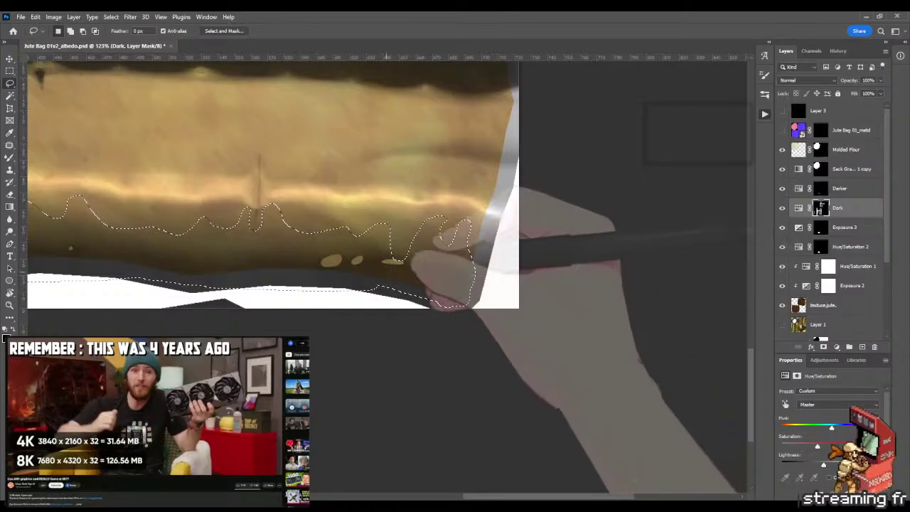
left_click_drag(401, 276, 476, 297)
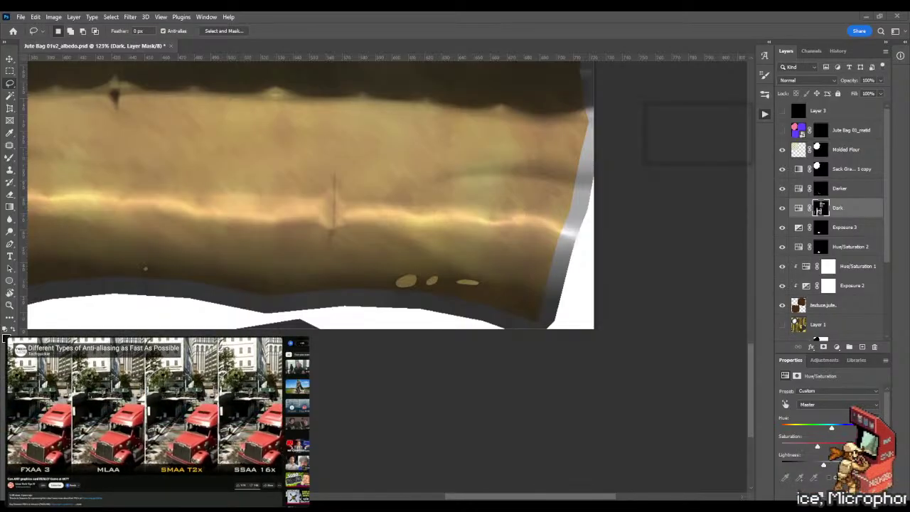
key("ctrl+z")
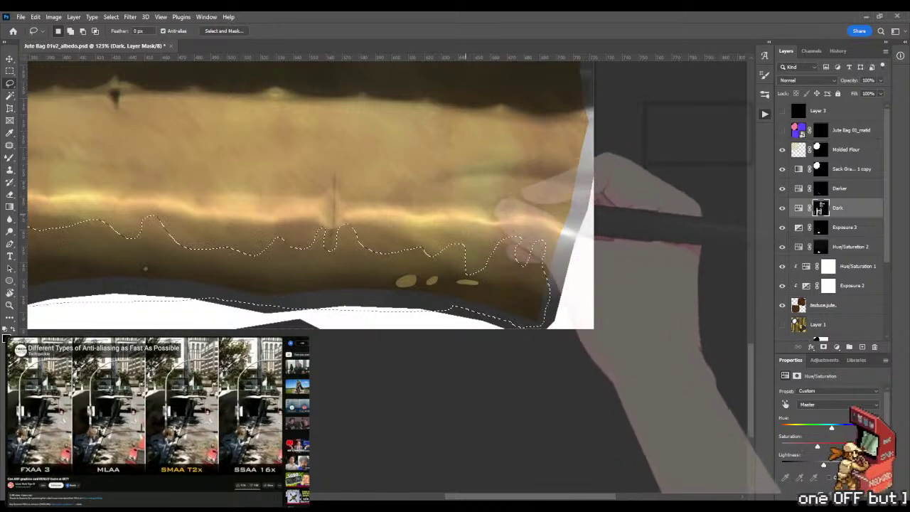
Darken the selected rim strip with a white-to-transparent gradient on the Dark mask, and deselect it
left_click_drag(480, 223, 472, 250)
key("r")
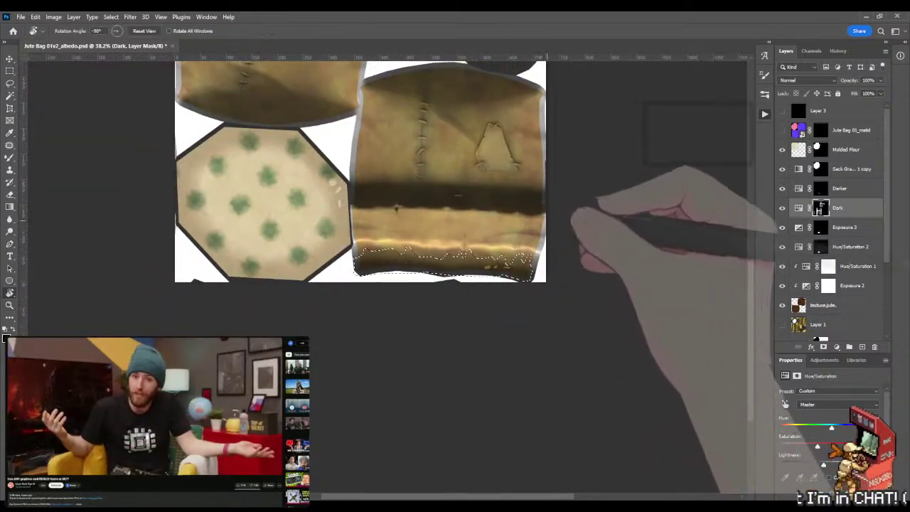
left_click_drag(554, 229, 398, 370)
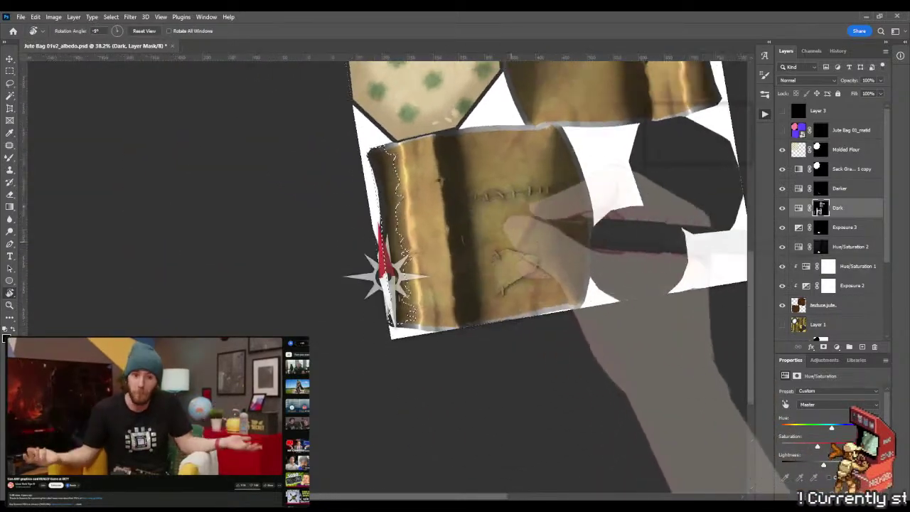
scroll(540, 242, "up", 3)
key("g")
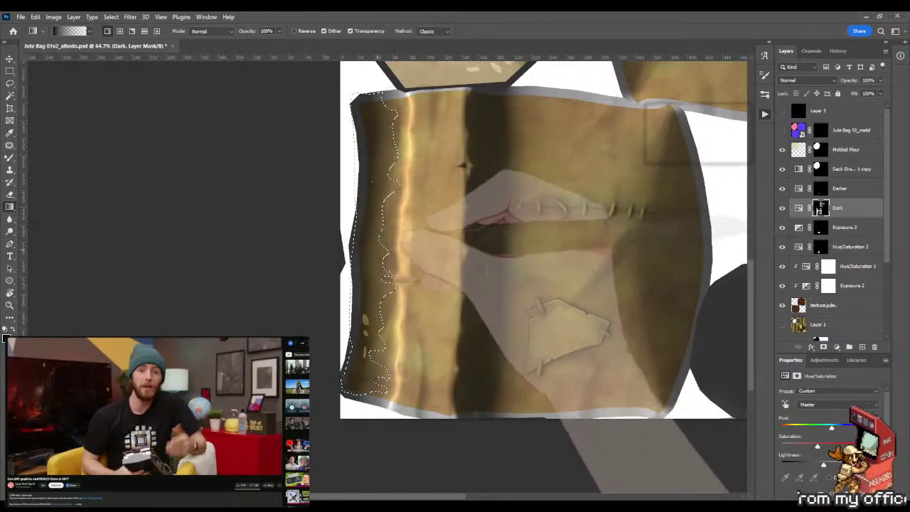
key("x")
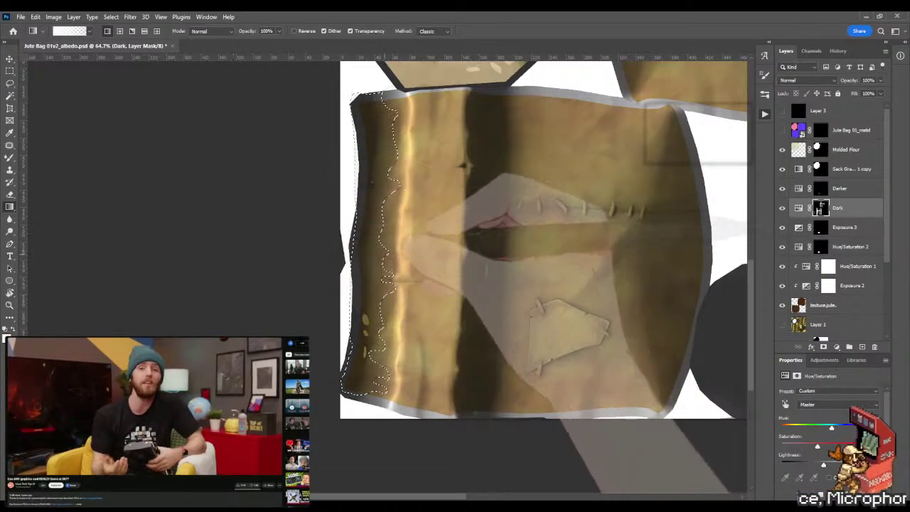
key("m")
key("ctrl+d")
key("r")
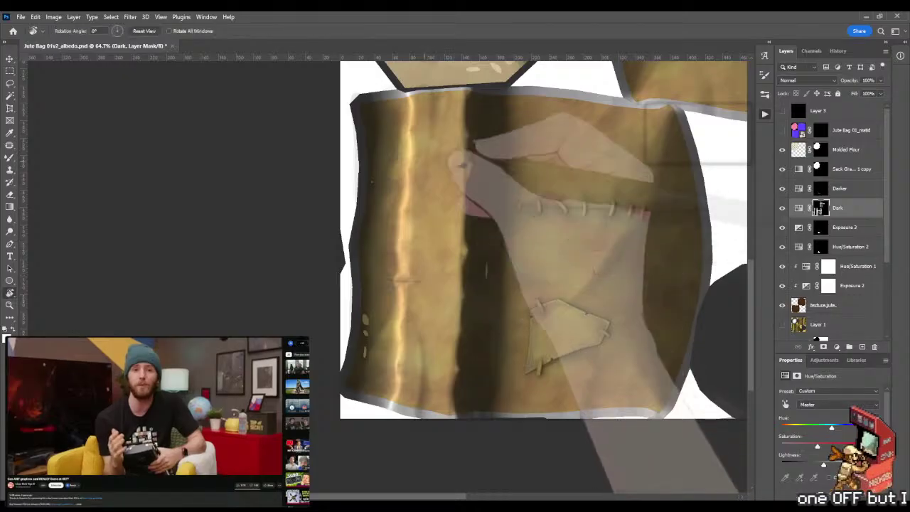
Rework the wavy fold edges beside the rim's bright highlight on the Dark mask with a small Brush
mouse_move(484, 89)
left_mouse_down()
mouse_move(549, 141)
mouse_move(587, 211)
mouse_move(591, 330)
mouse_move(578, 365)
left_mouse_up()
key("b")
scroll(277, 246, "up", 5)
key("shift+b")
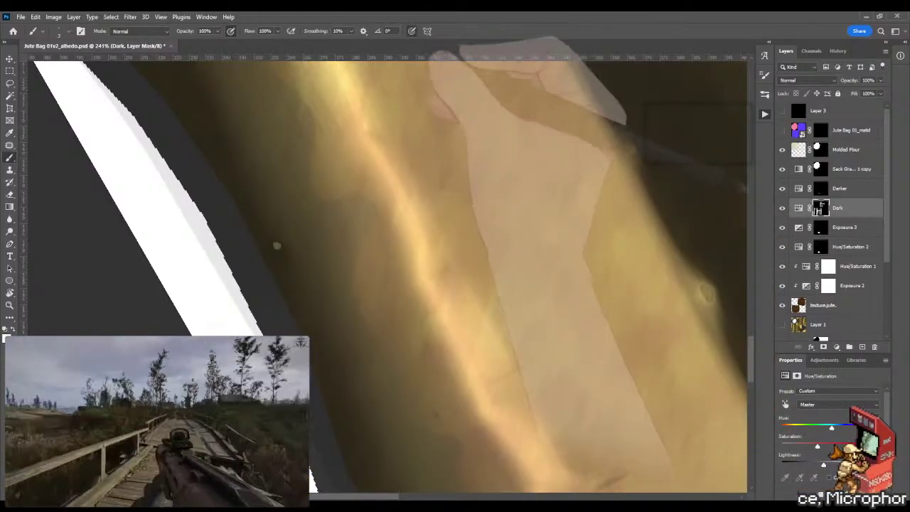
key("z")
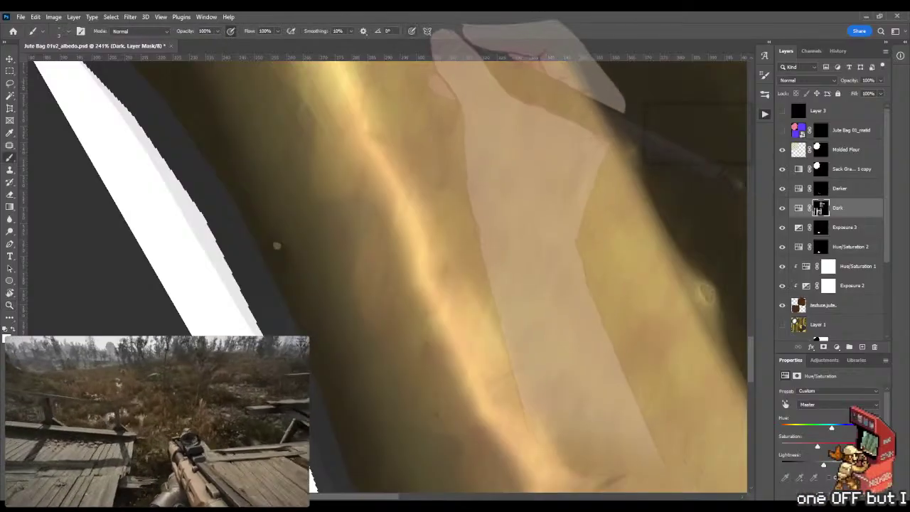
key("b")
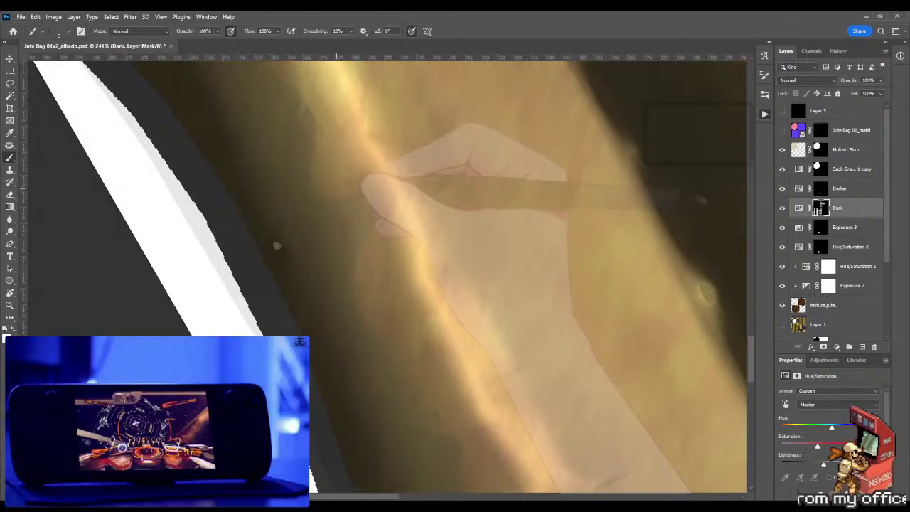
scroll(257, 272, "up", 3)
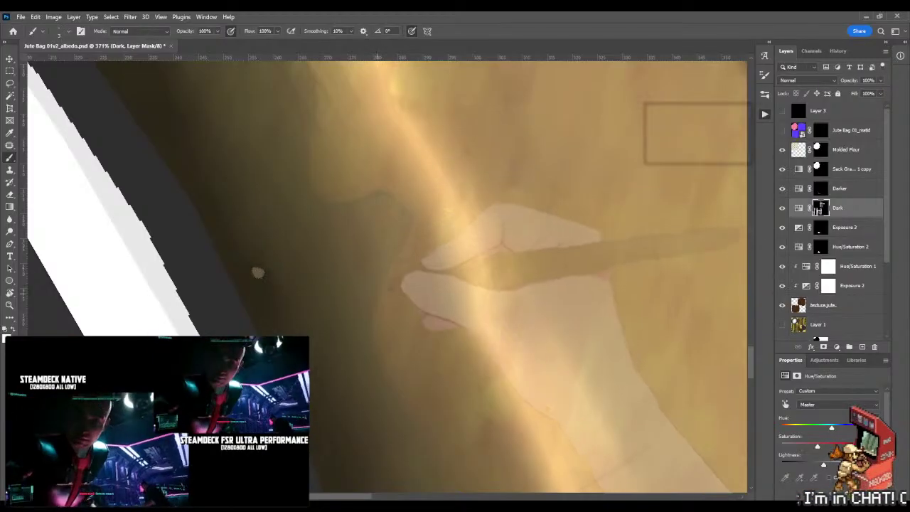
Blend the fold shading near the rim's corner and along the adjoining highlight, brushing white and black on the Dark mask
key("z")
scroll(258, 272, "down", 5)
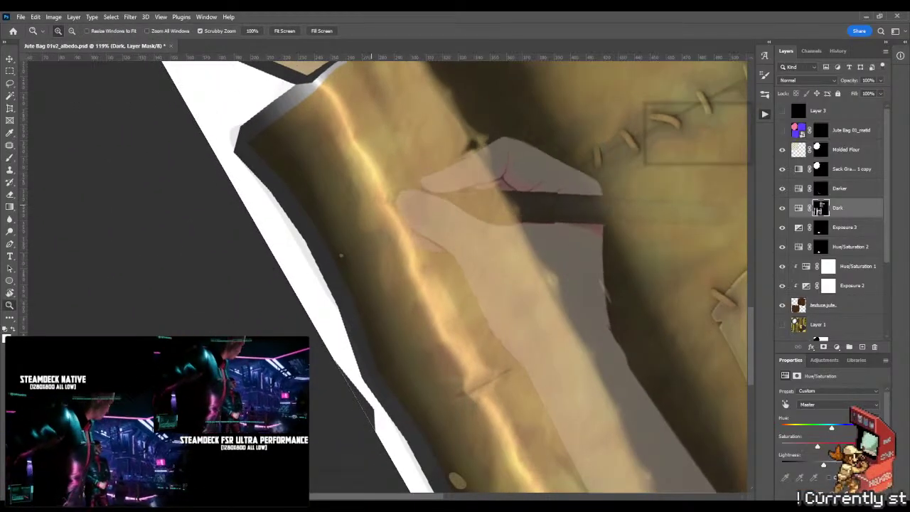
scroll(341, 136, "up", 5)
key("b")
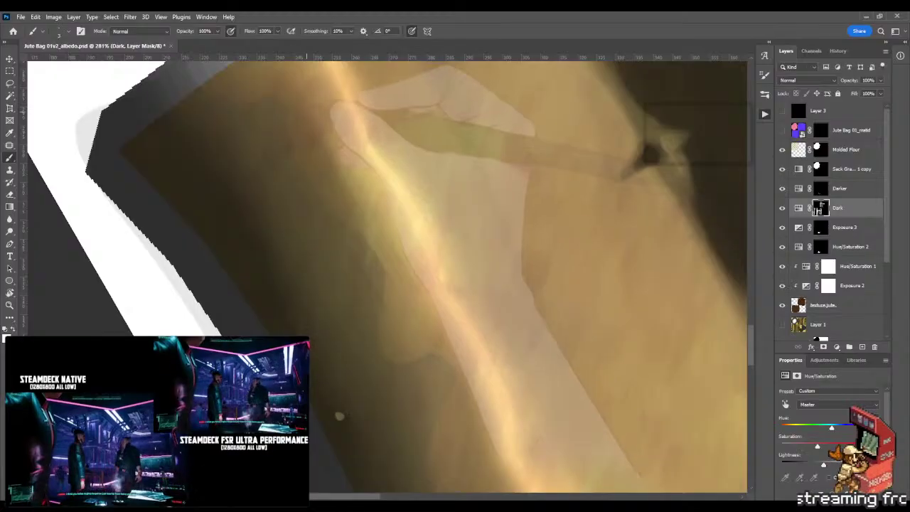
scroll(339, 416, "up", 3)
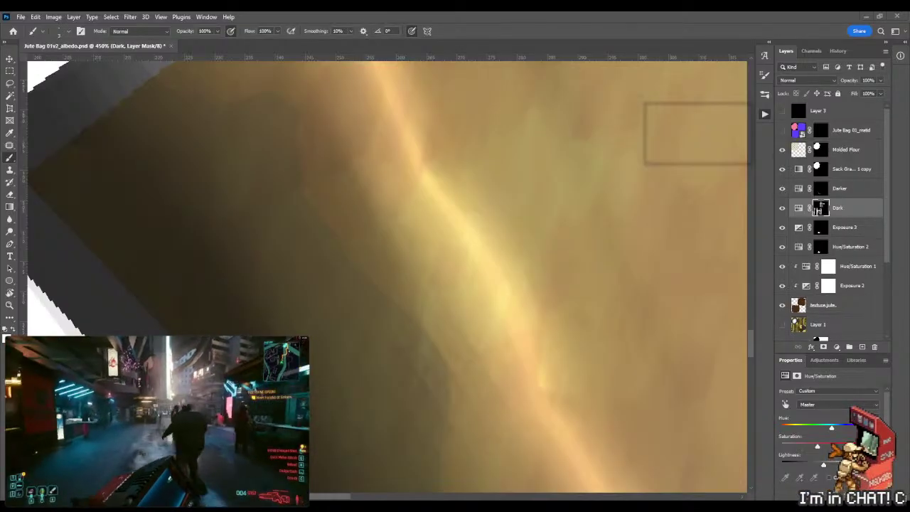
scroll(388, 277, "left", 3)
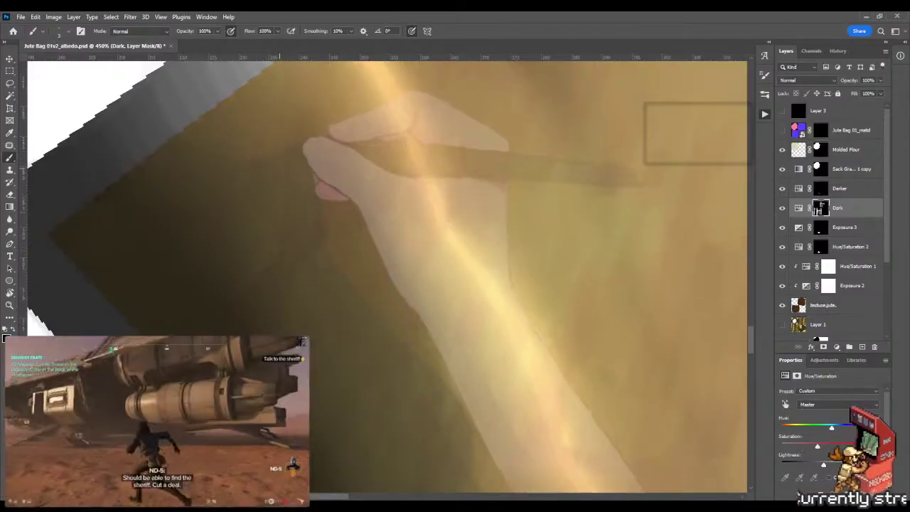
left_click_drag(467, 330, 368, 164)
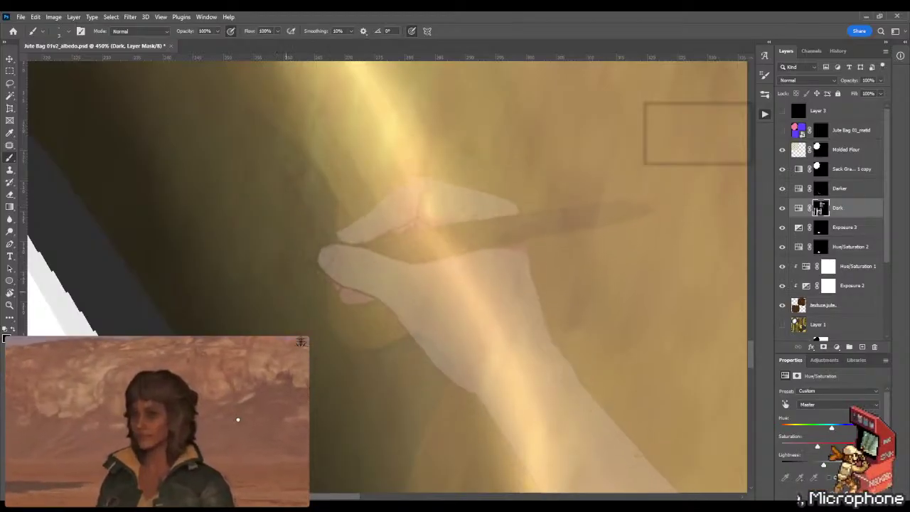
Check the painted fold shading across the whole rim and save the albedo texture
key("z")
left_click_drag(350, 249, 291, 249)
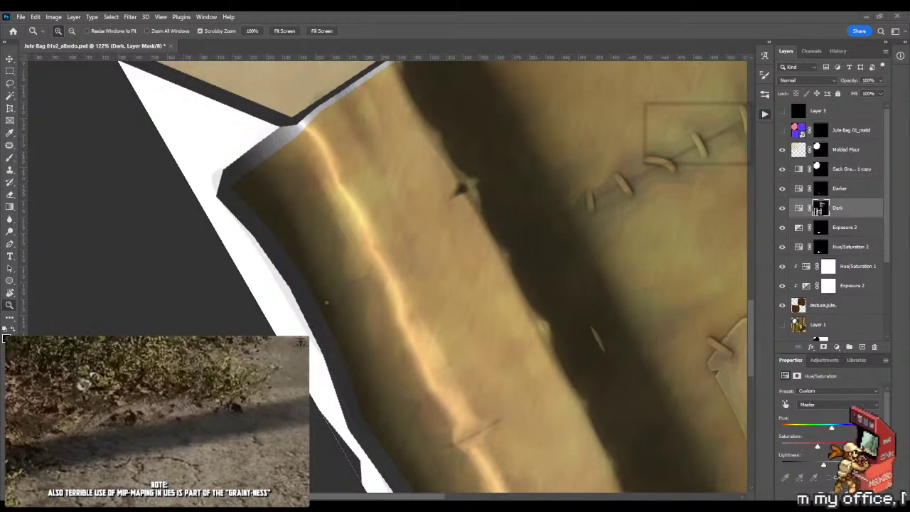
left_click(514, 303)
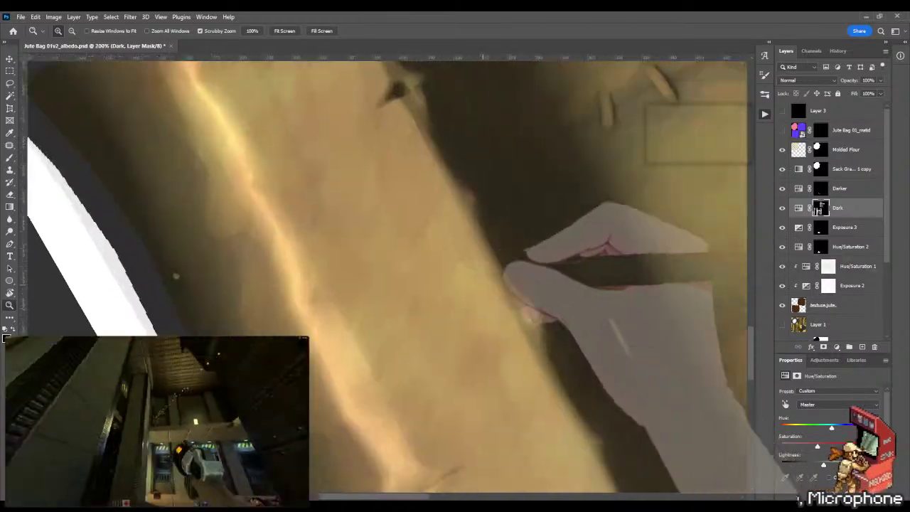
left_click_drag(437, 189, 362, 189)
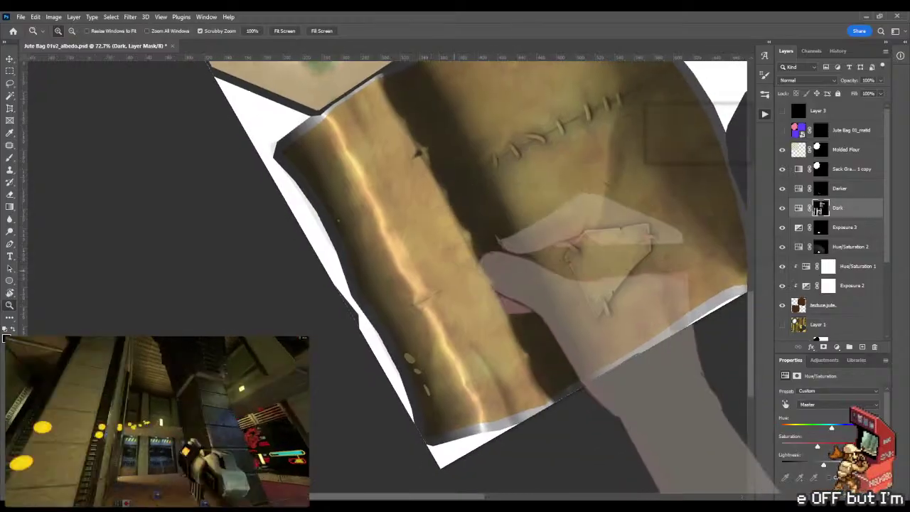
key("ctrl+s")
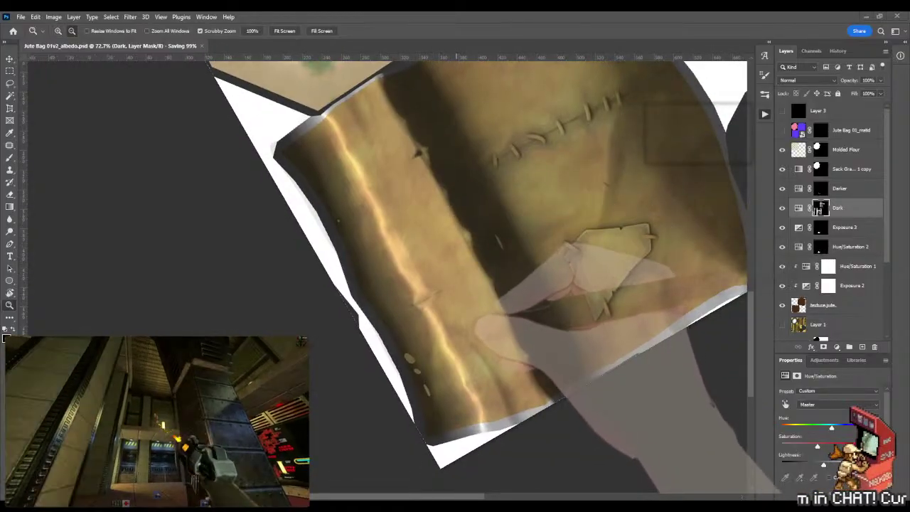
Switch to Marmoset Toolbag to compare the rim's fold shading on the 3D bag with its texture, and return to Photoshop
key("alt+Tab")
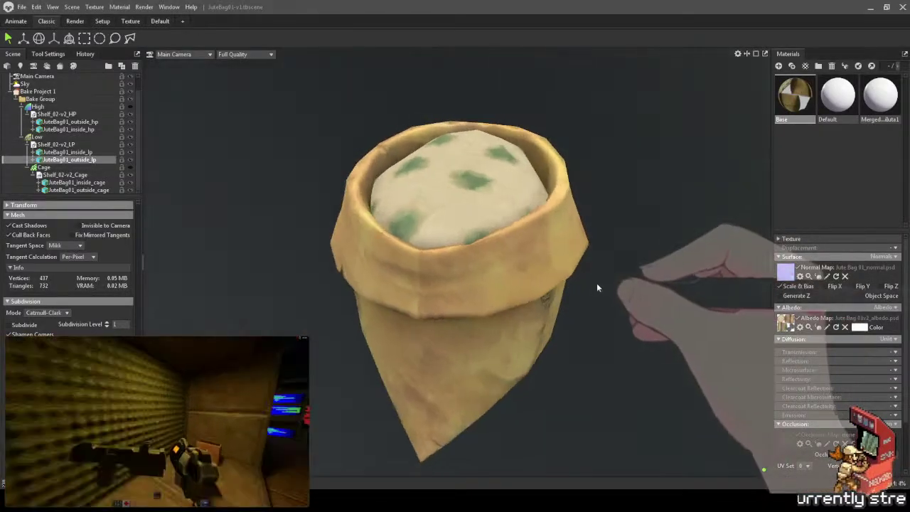
key("alt+Tab")
key("alt+Tab")
left_click_drag(634, 233, 562, 234)
key("alt+Tab")
Switch back to Photoshop and lasso a wavy, fold-shaped area around the bright highlight at one end of the bag's rim
left_click_drag(466, 241, 426, 222)
key("r")
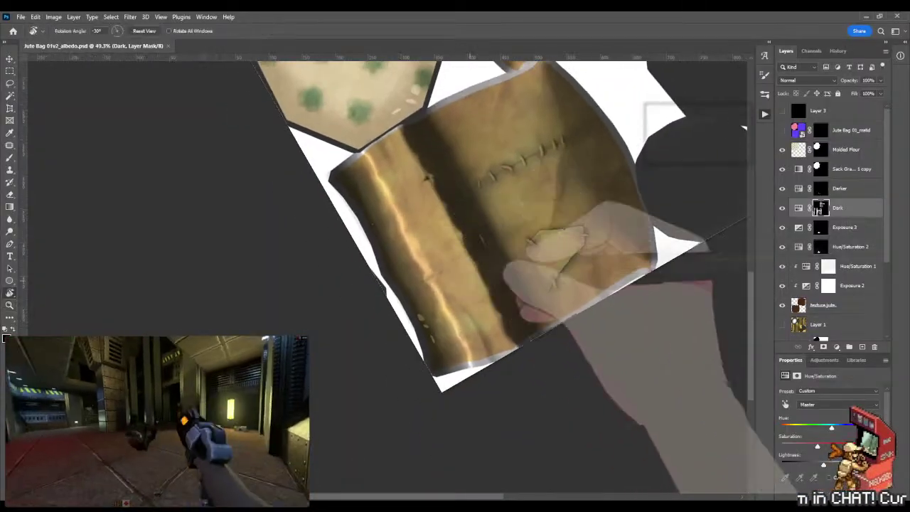
left_click_drag(488, 270, 455, 227)
key("z")
left_click_drag(245, 330, 360, 386)
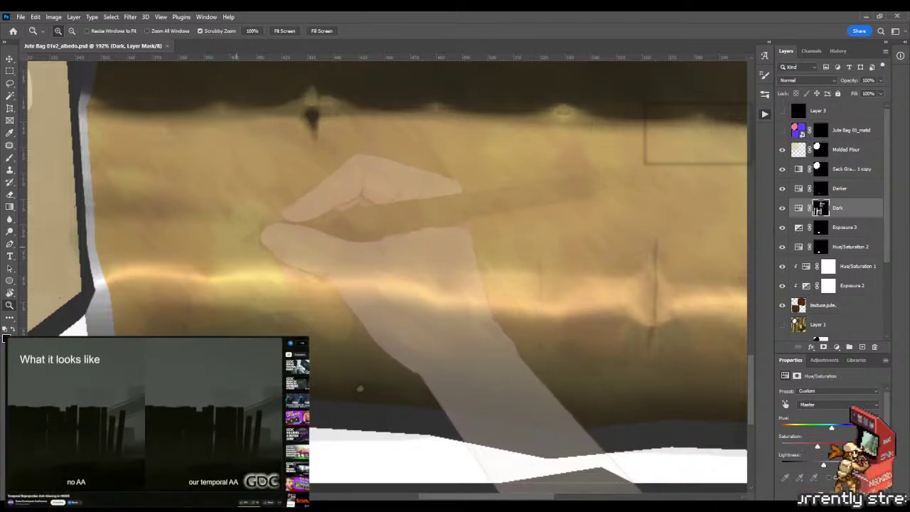
key("l")
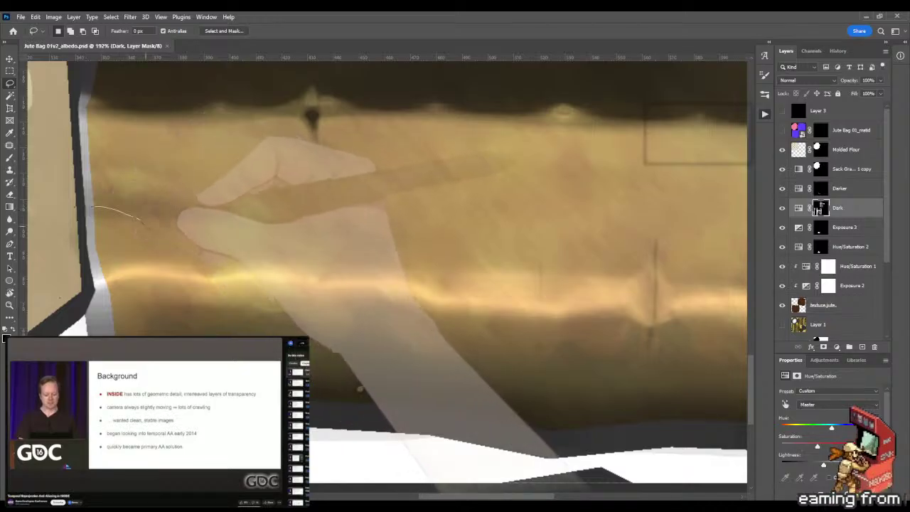
mouse_move(141, 220)
left_mouse_down()
mouse_move(171, 237)
mouse_move(262, 153)
mouse_move(275, 203)
mouse_move(312, 219)
mouse_move(376, 173)
mouse_move(430, 182)
mouse_move(469, 225)
mouse_move(526, 210)
mouse_move(575, 384)
mouse_move(310, 411)
mouse_move(213, 384)
mouse_move(99, 334)
left_mouse_up()
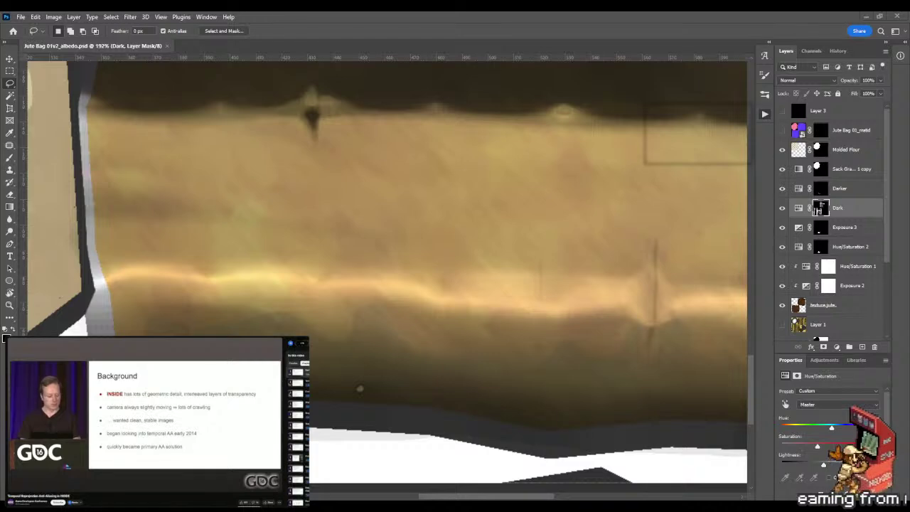
key("ctrl+shift+z")
Extend the lasso selection with more wavy folds to the rim's other end, enclosing the highlight and the outer edge
scroll(384, 270, "right", 3)
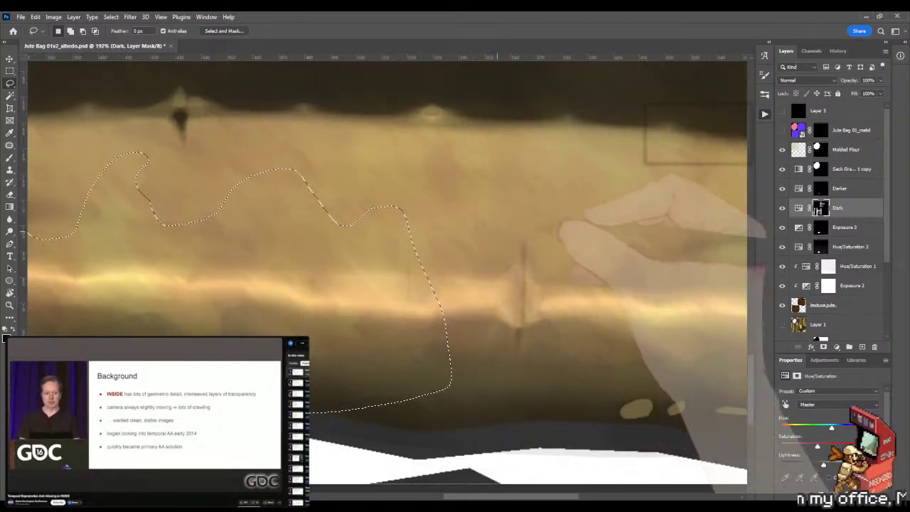
scroll(383, 270, "right", 2)
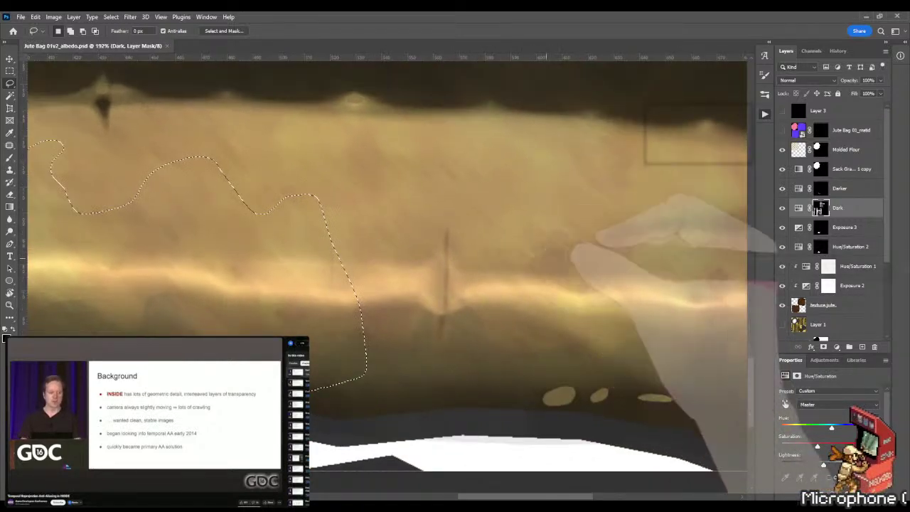
scroll(384, 270, "right", 2)
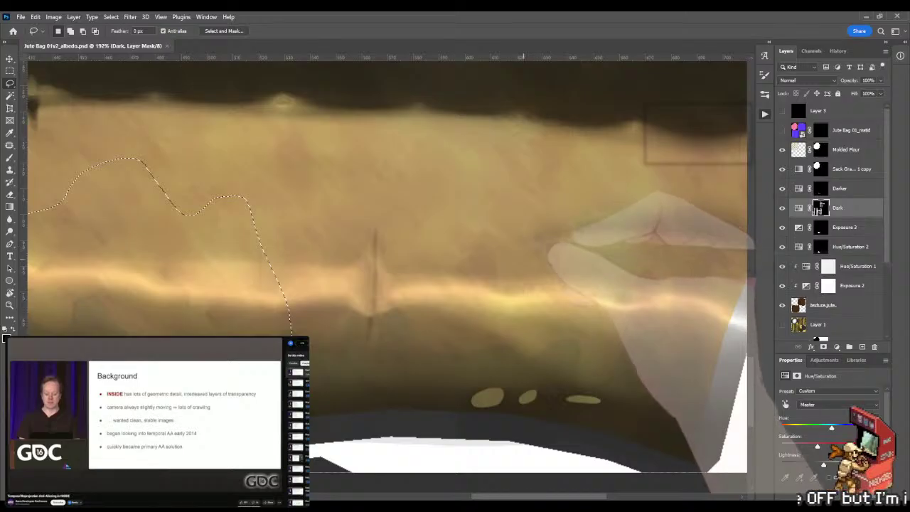
scroll(384, 270, "right", 2)
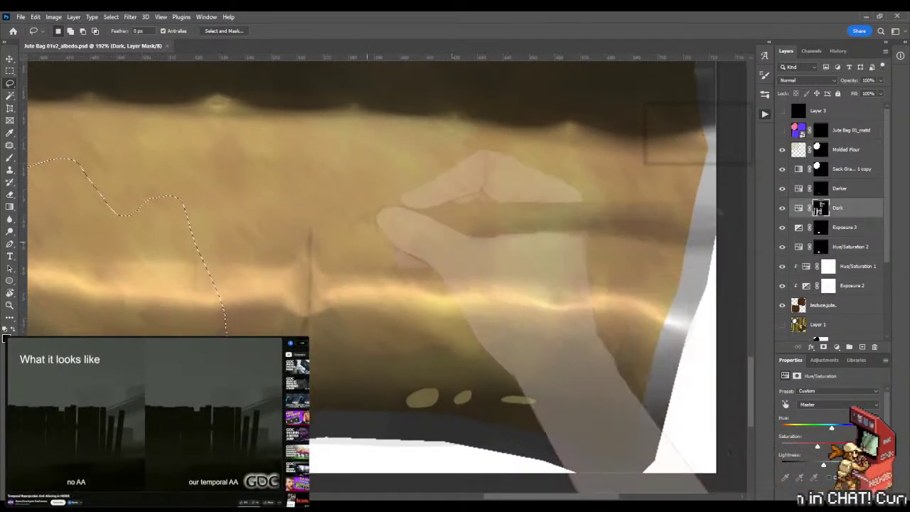
left_click_drag(184, 226, 257, 287)
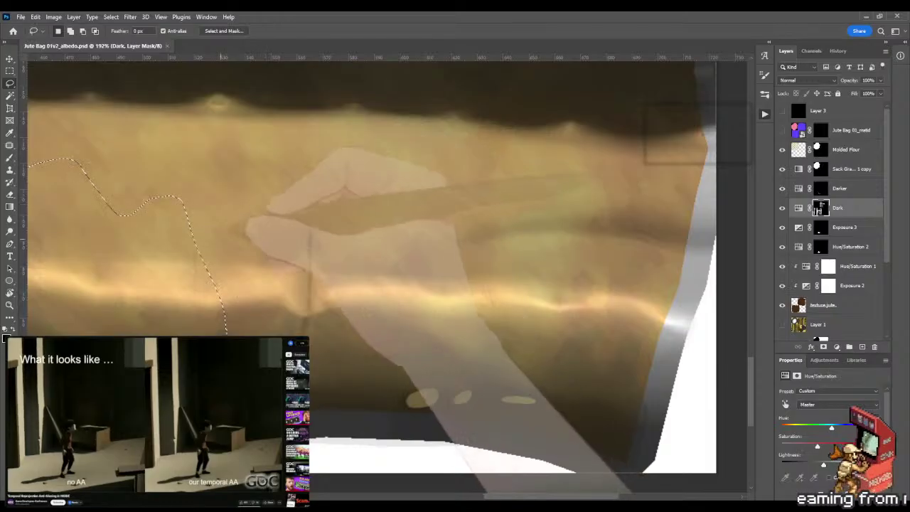
mouse_move(191, 231)
left_mouse_down()
mouse_move(270, 245)
mouse_move(405, 249)
mouse_move(498, 226)
mouse_move(597, 262)
mouse_move(691, 264)
mouse_move(686, 320)
mouse_move(640, 455)
mouse_move(74, 402)
left_mouse_up()
scroll(374, 274, "down", 3)
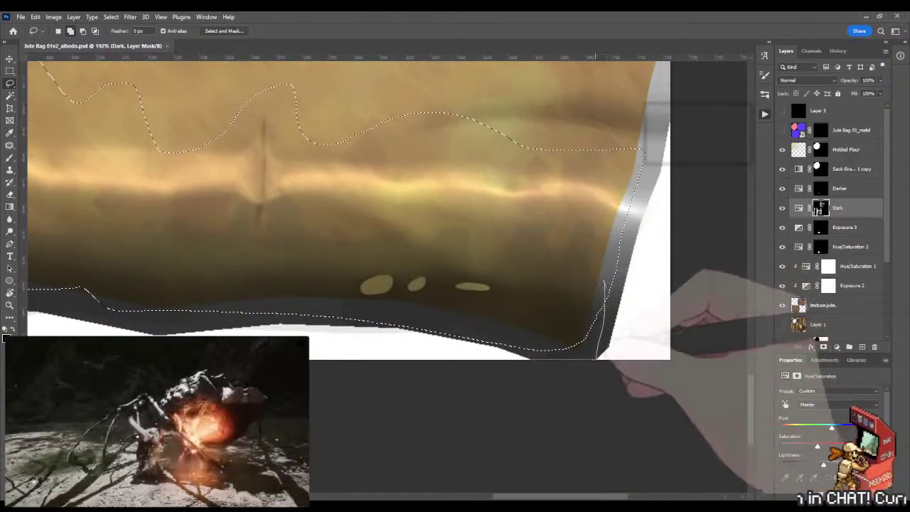
left_click_drag(355, 213, 585, 254)
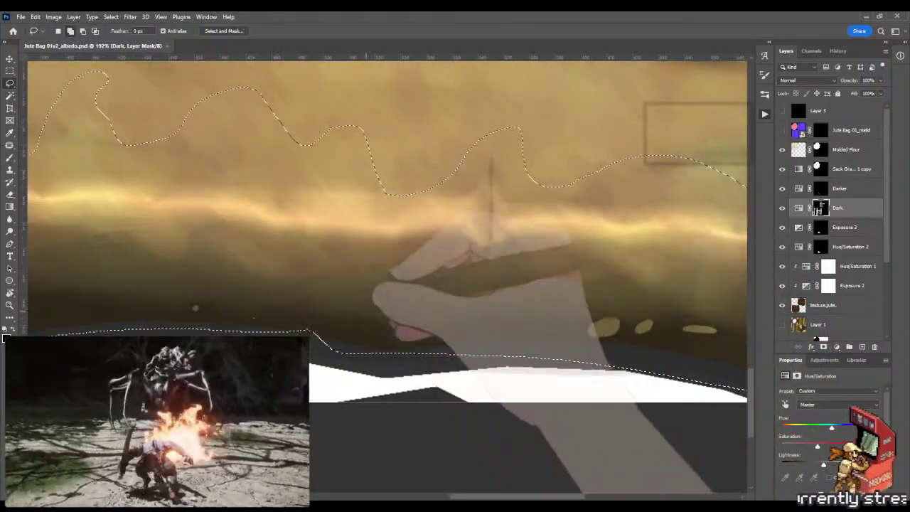
mouse_move(355, 213)
left_mouse_down()
mouse_move(519, 199)
mouse_move(711, 249)
mouse_move(654, 231)
mouse_move(522, 256)
left_mouse_up()
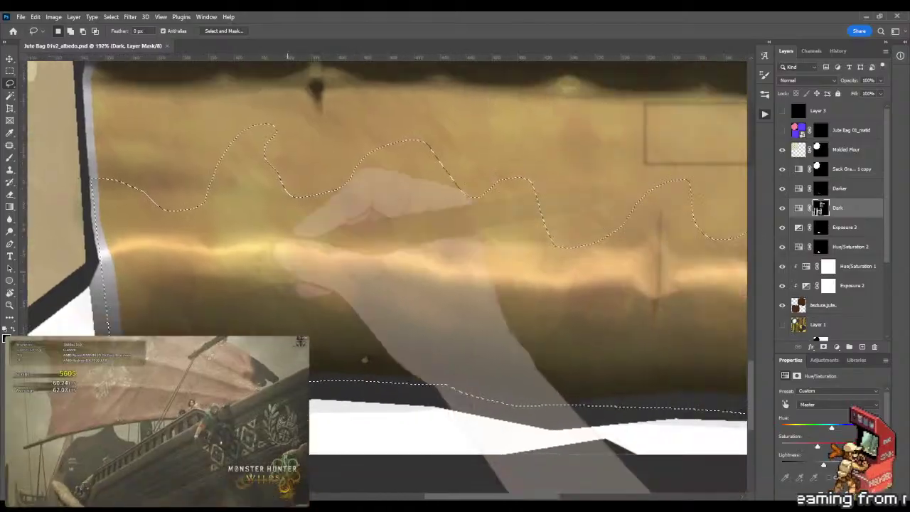
left_click_drag(28, 292, 7, 291)
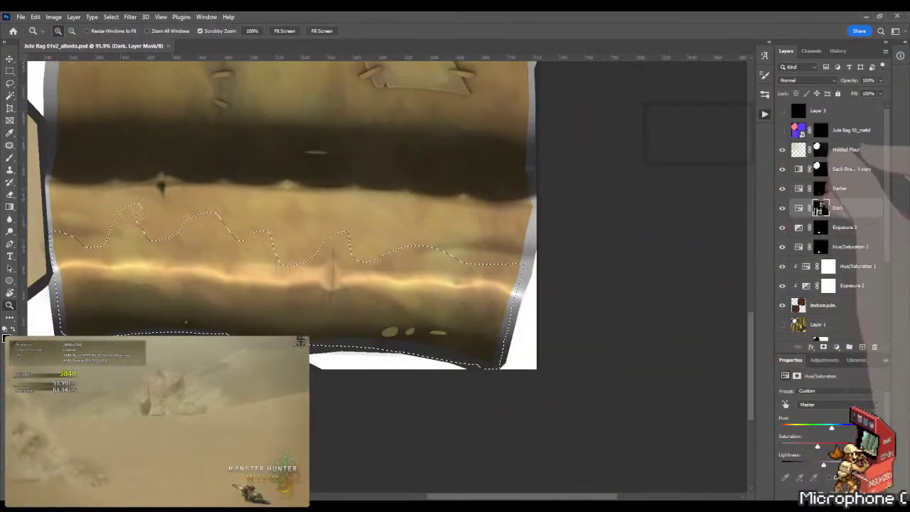
Trim the selection to the rim's ID area using the Magic Wand on the Jute Bag 01_matid layer, and reselect the Dark mask
key("w")
left_click(851, 130)
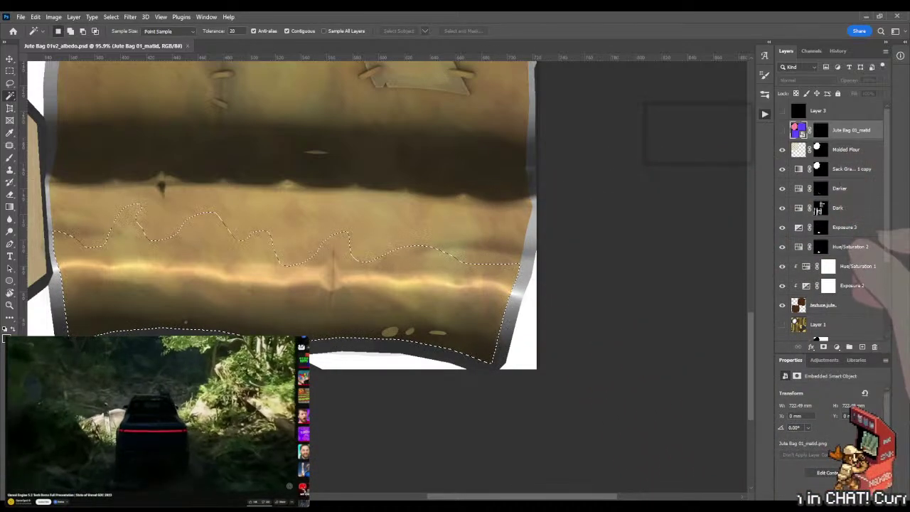
left_click(821, 208)
Apply a white-to-transparent gradient from the rim's outer edge inward on the Dark mask, and clear the selection
key("g")
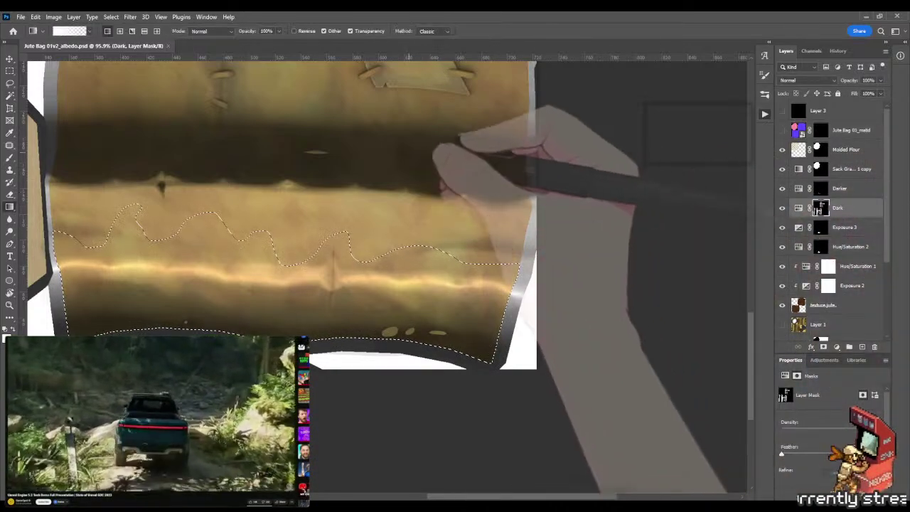
scroll(385, 273, "up", 3)
scroll(385, 273, "left", 2)
key("r")
left_click_drag(523, 144, 308, 329)
scroll(455, 285, "up", 2)
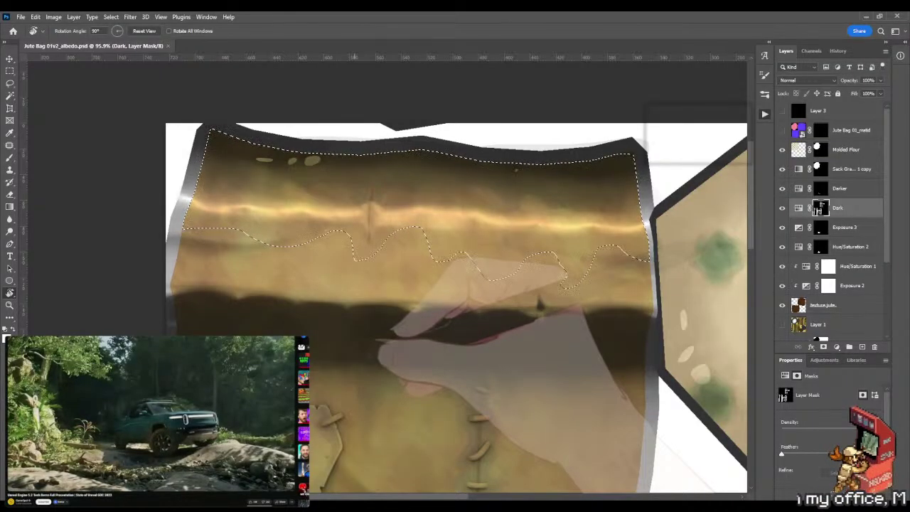
key("g")
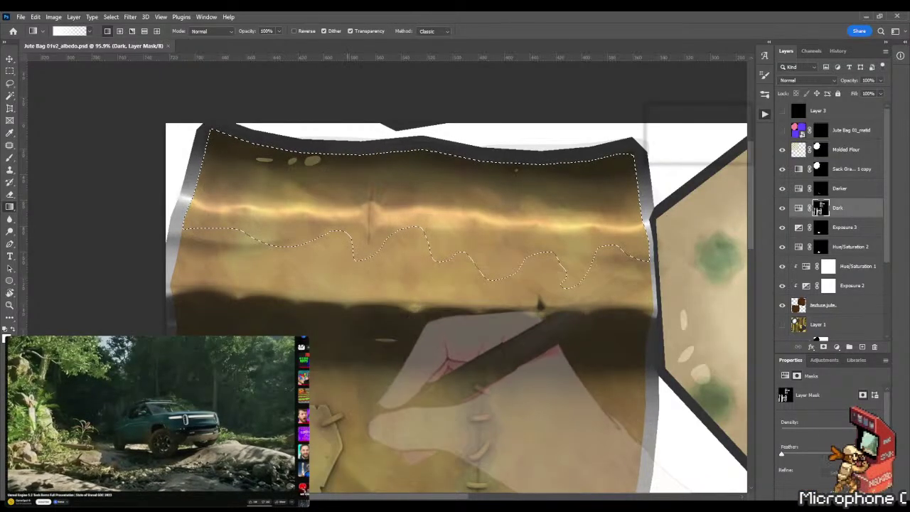
left_click_drag(407, 189, 390, 335)
left_click_drag(431, 108, 407, 366)
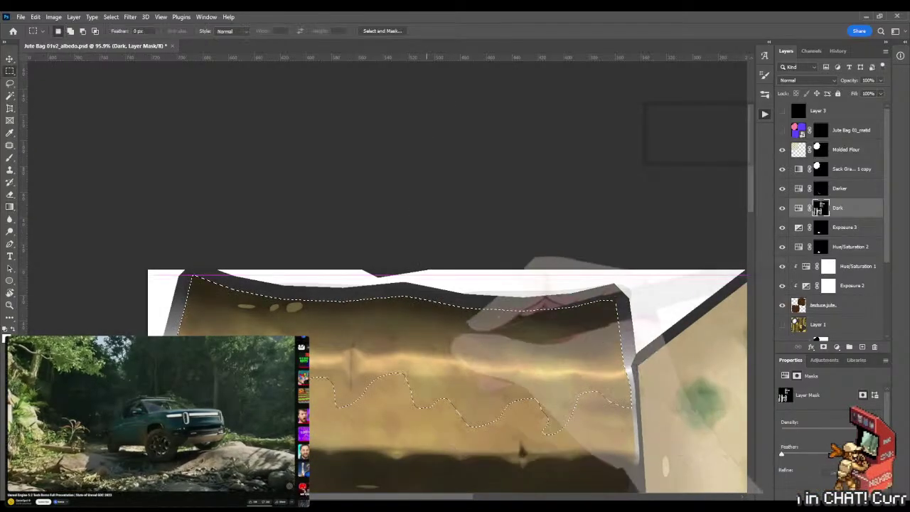
key("m")
key("ctrl+d")
Soften the gradient's wavy fold edges near the rim's corner on the Dark mask, using the Mixer Brush at 55% wet
key("z")
scroll(622, 489, "down", 2)
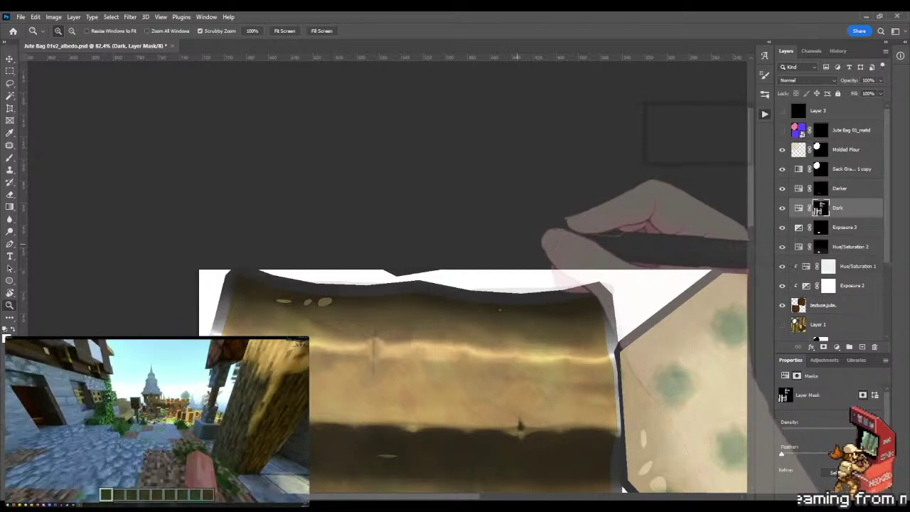
scroll(623, 489, "down", 2)
key("r")
mouse_move(572, 274)
left_mouse_down()
mouse_move(547, 188)
mouse_move(622, 273)
left_mouse_up()
key("z")
key("b")
key("shift+b")
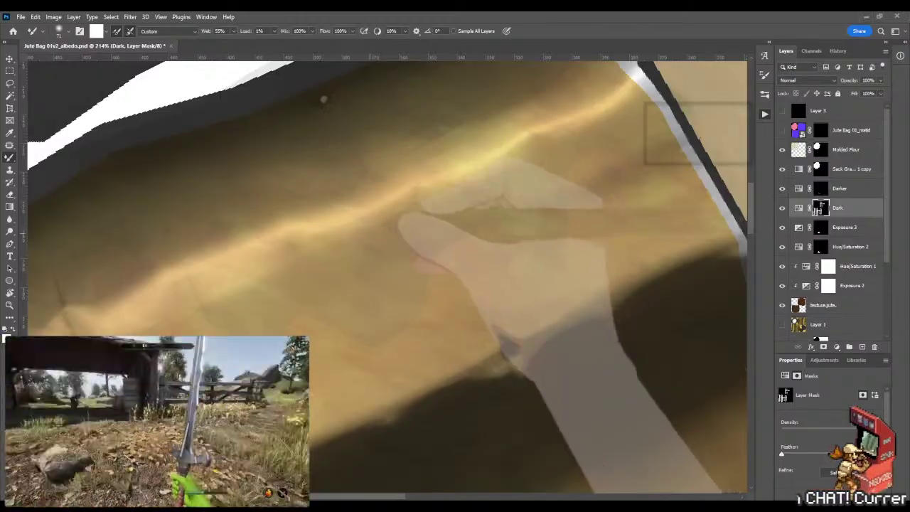
Continue blending the fold shading below the highlight toward the rim's opposite end with the Mixer Brush
scroll(387, 273, "down", 3)
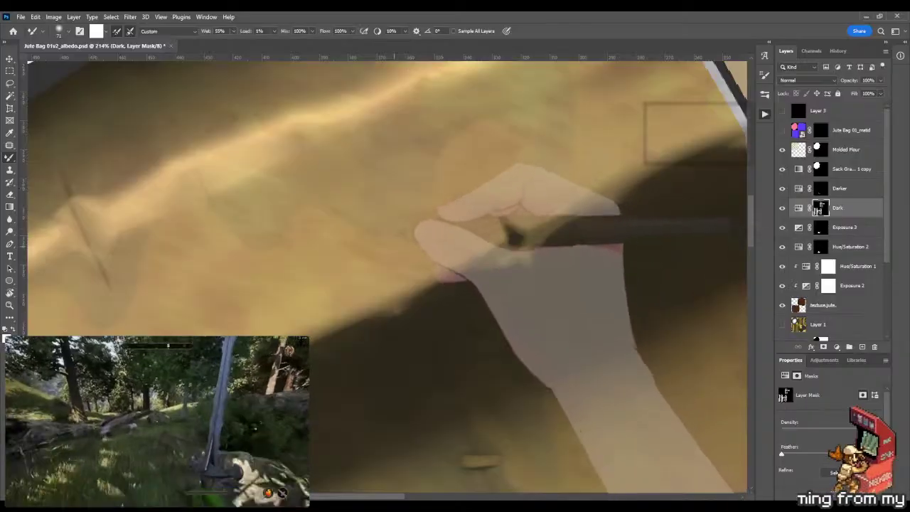
scroll(387, 274, "left", 3)
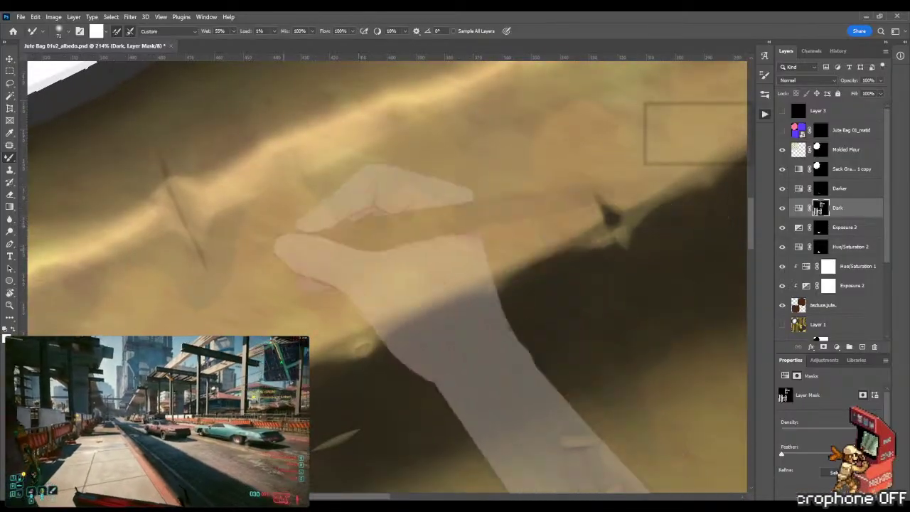
scroll(388, 274, "left", 3)
scroll(387, 274, "down", 1)
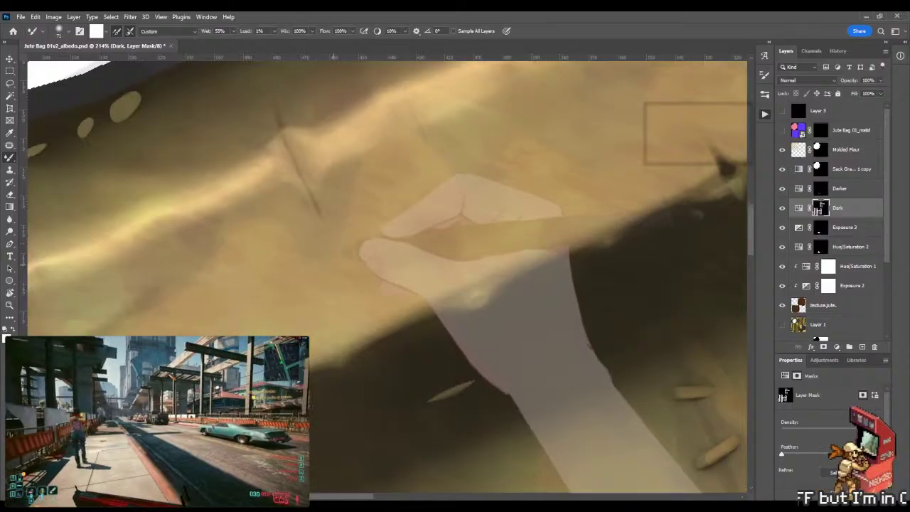
scroll(387, 274, "left", 4)
scroll(388, 274, "down", 1)
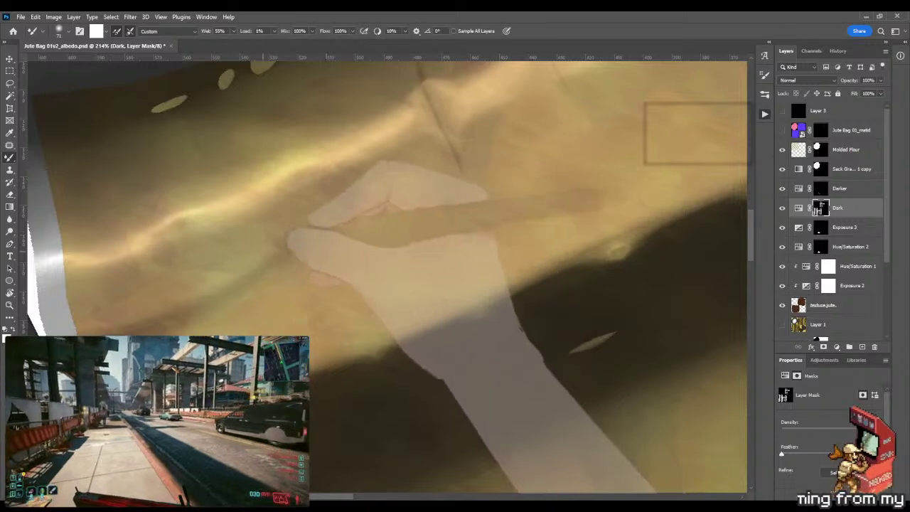
left_click_drag(340, 271, 299, 273)
Touch up the fold shading beside the rim's crease in black with a small Brush on the Dark mask, and save the texture
scroll(388, 273, "down", 5)
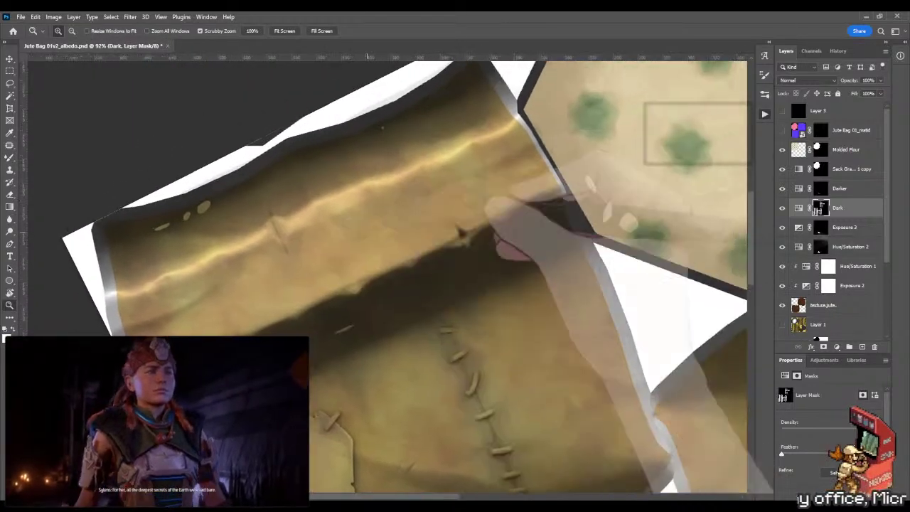
scroll(388, 274, "up", 5)
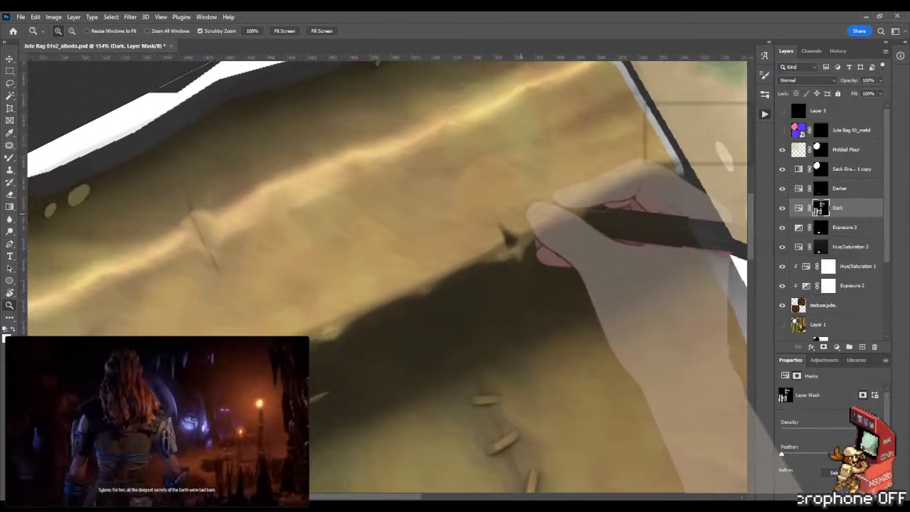
scroll(387, 274, "up", 3)
key("b")
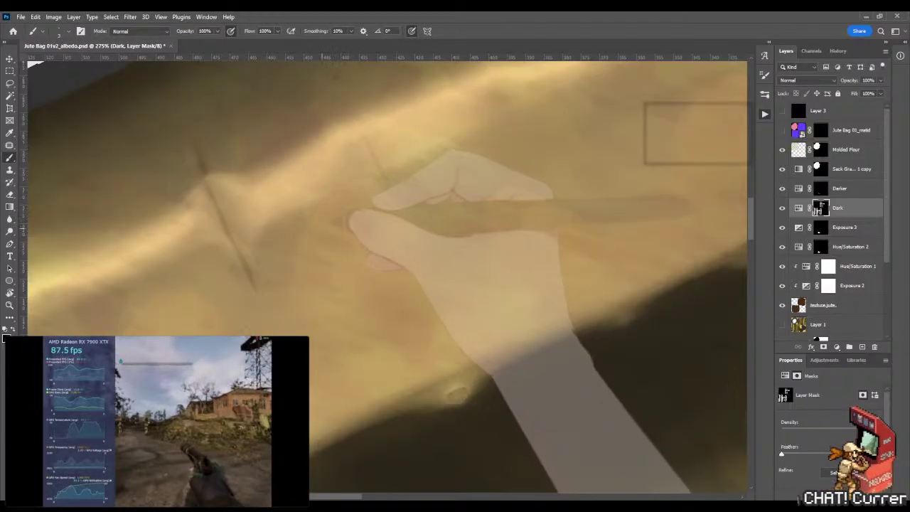
key("z")
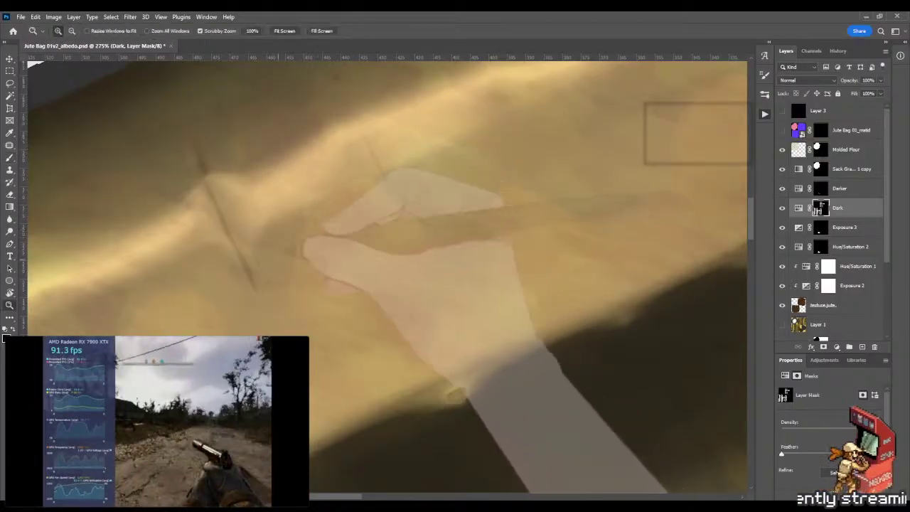
scroll(388, 274, "down", 3)
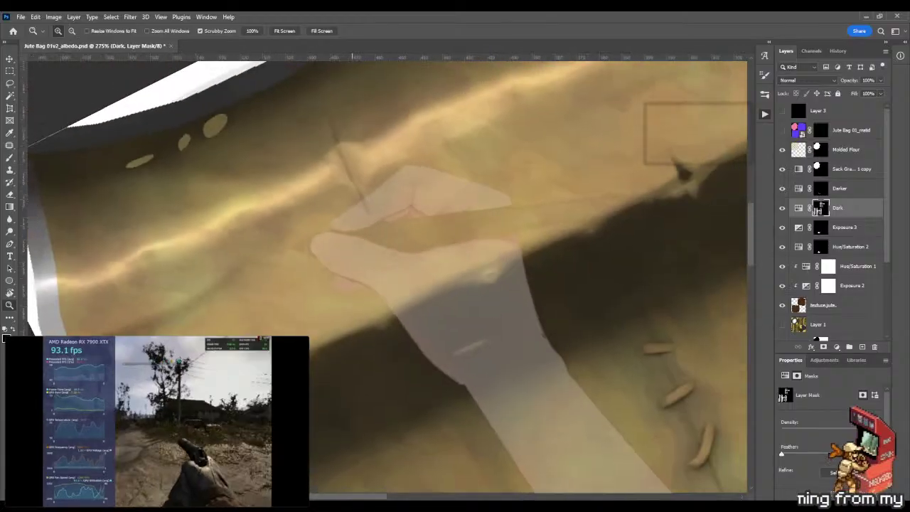
key("ctrl+s")
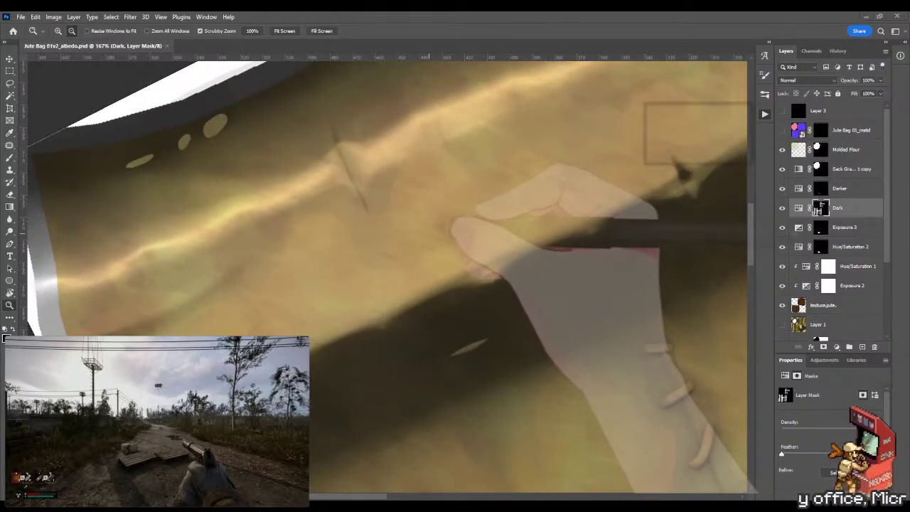
Switch to Marmoset Toolbag, deselect the mesh and examine the rim's updated shading on the 3D bag from several sides
key("alt+Tab")
left_click_drag(462, 202, 446, 177)
scroll(446, 177, "down", 5)
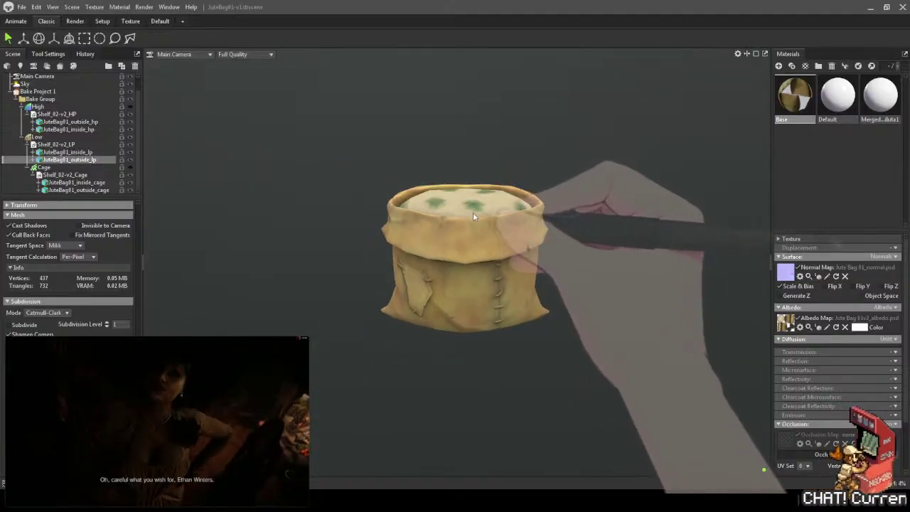
left_click_drag(473, 211, 452, 223)
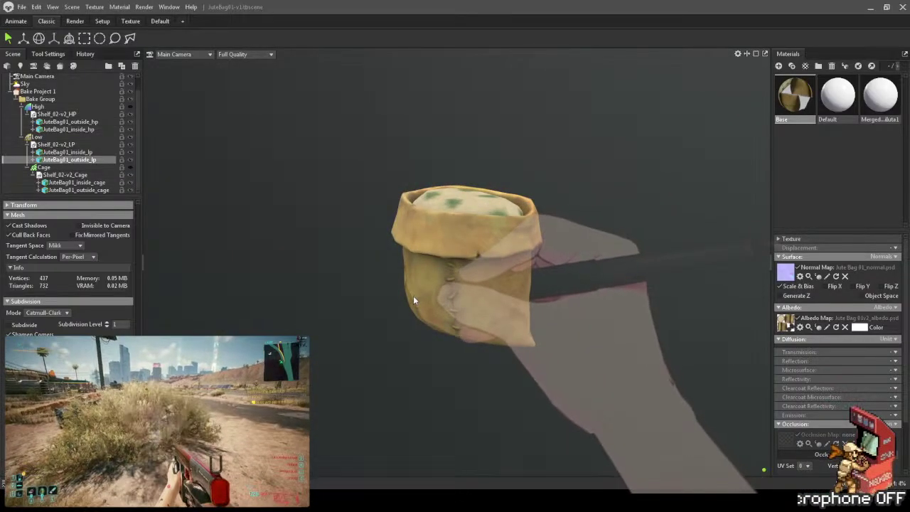
left_click_drag(413, 296, 432, 291)
scroll(487, 243, "up", 3)
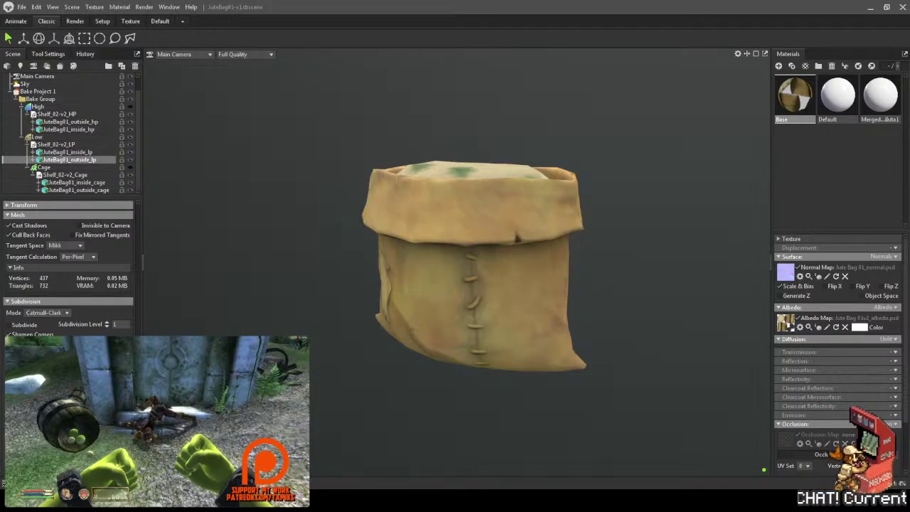
key("Escape")
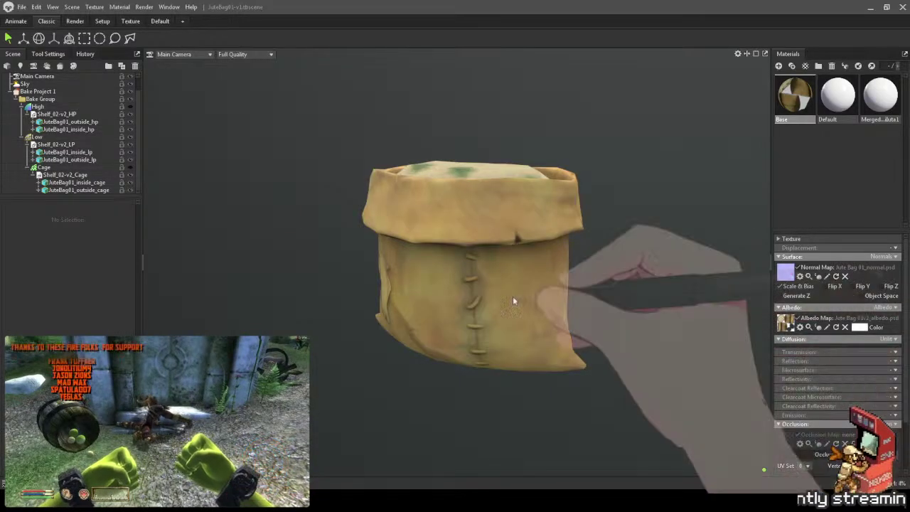
left_click_drag(518, 300, 539, 301)
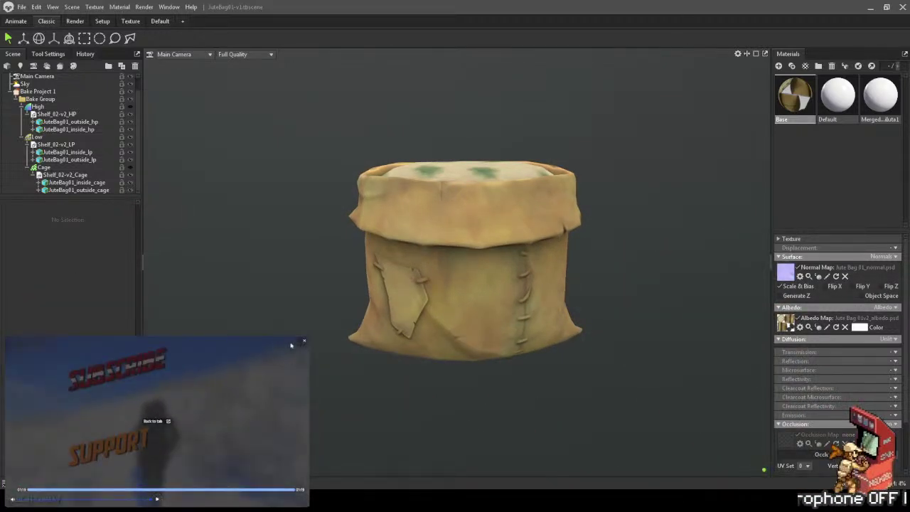
left_click(303, 343)
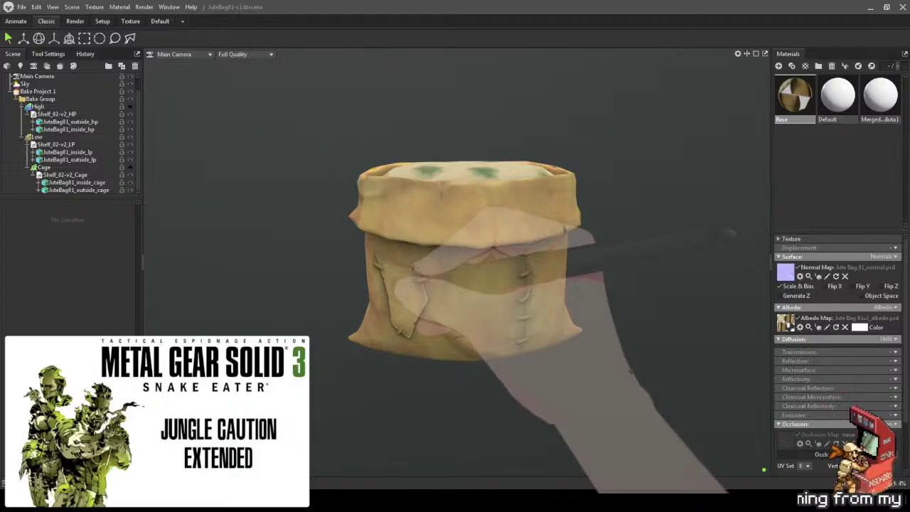
mouse_move(73, 429)
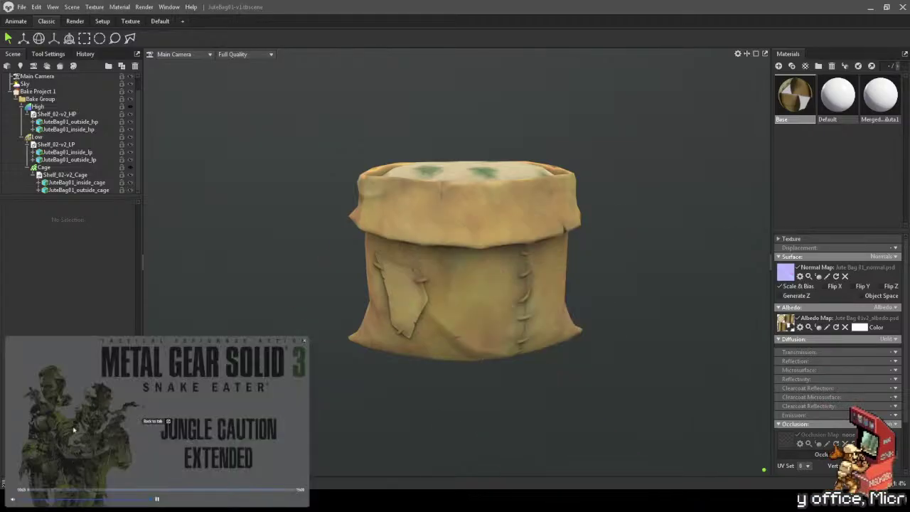
left_click(158, 500)
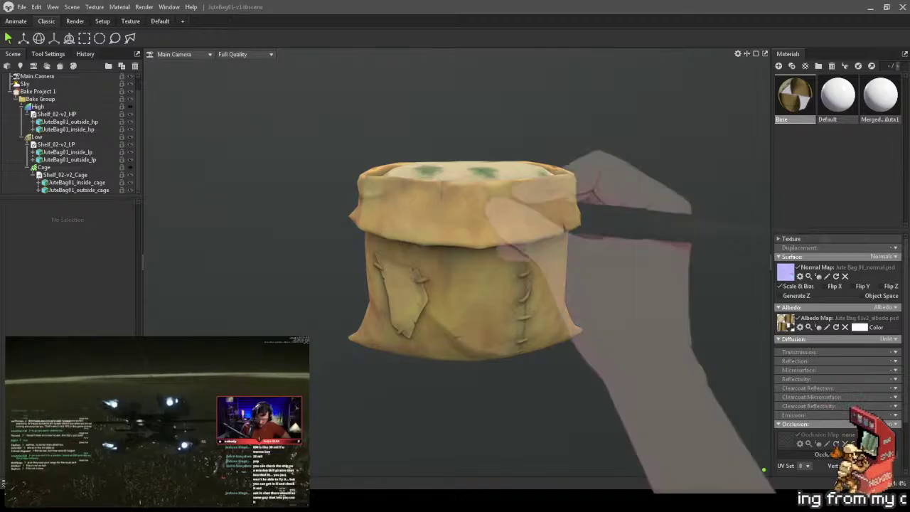
Select the bag's outside mesh, frame it and examine the rim's shading from both sides of the front
left_click(577, 172)
left_click_drag(579, 169, 546, 186)
key("f")
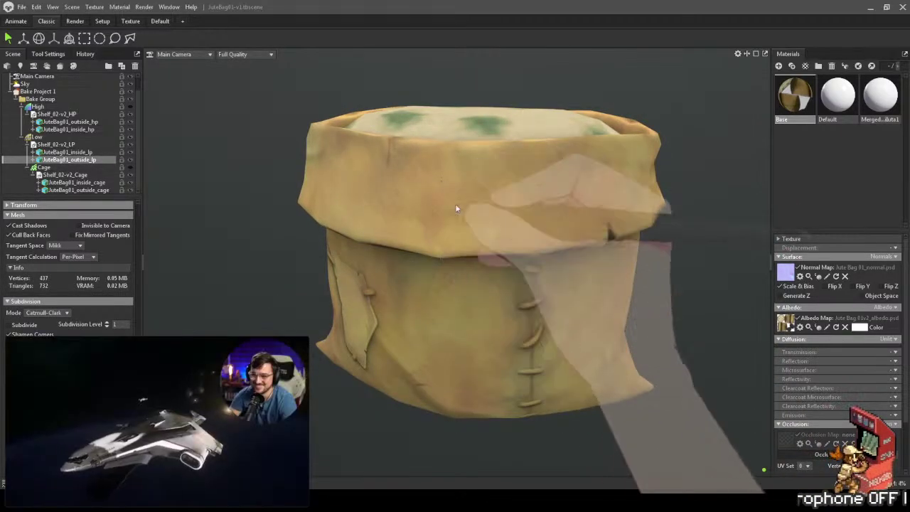
left_click_drag(496, 226, 549, 189)
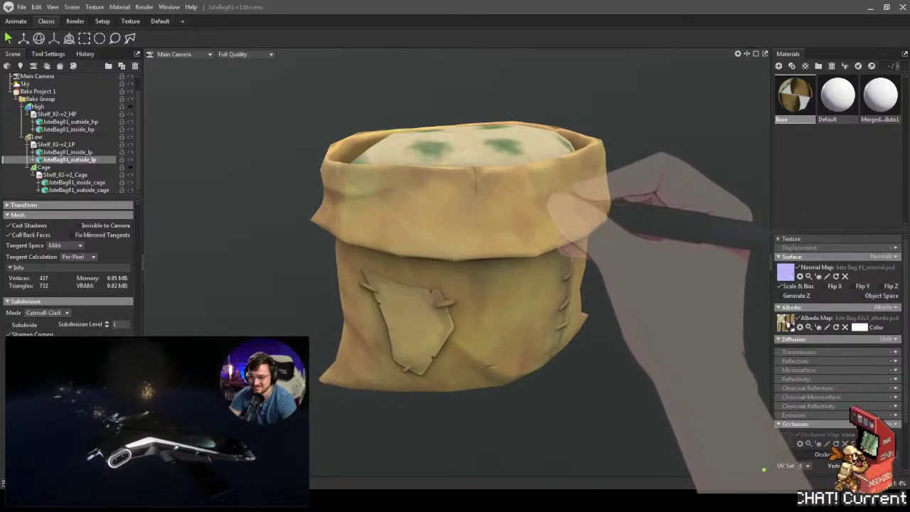
Switch to Photoshop and target the Darker layer's mask for work on the bag rim
key("alt+Tab")
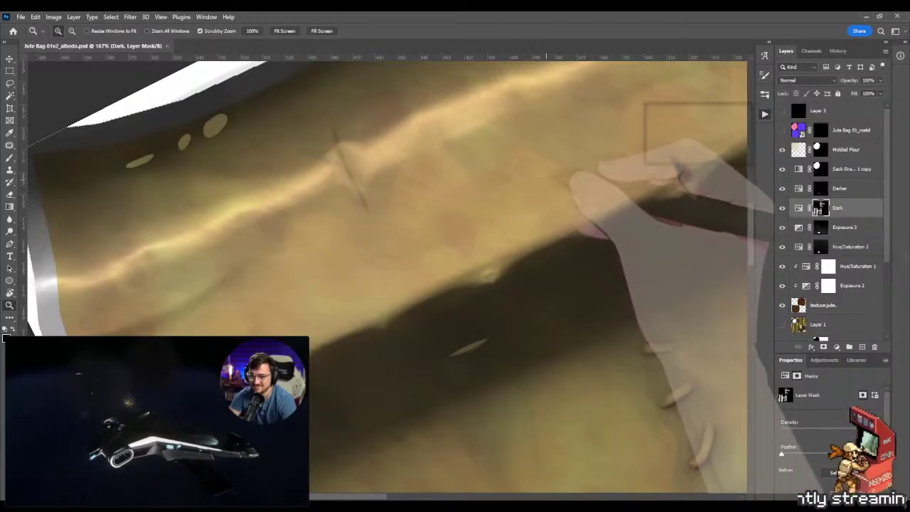
left_click_drag(587, 226, 469, 263)
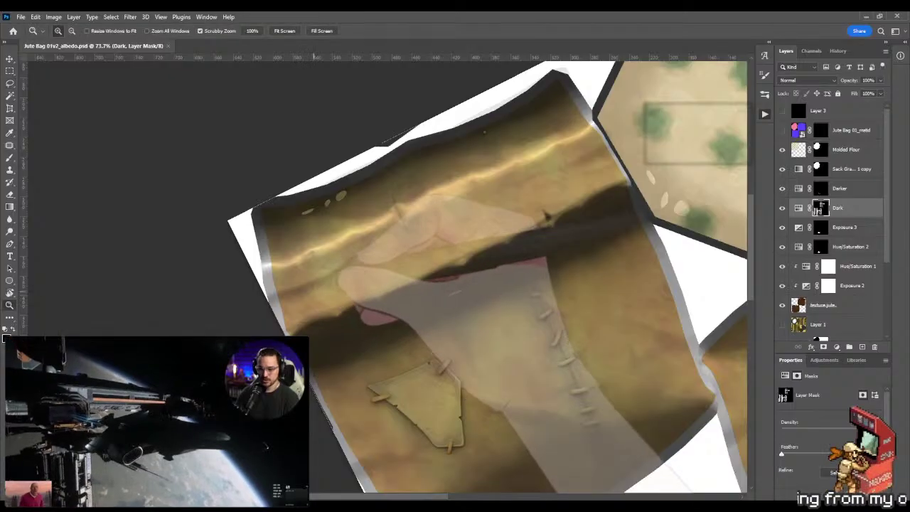
left_click_drag(315, 291, 341, 292)
key("l")
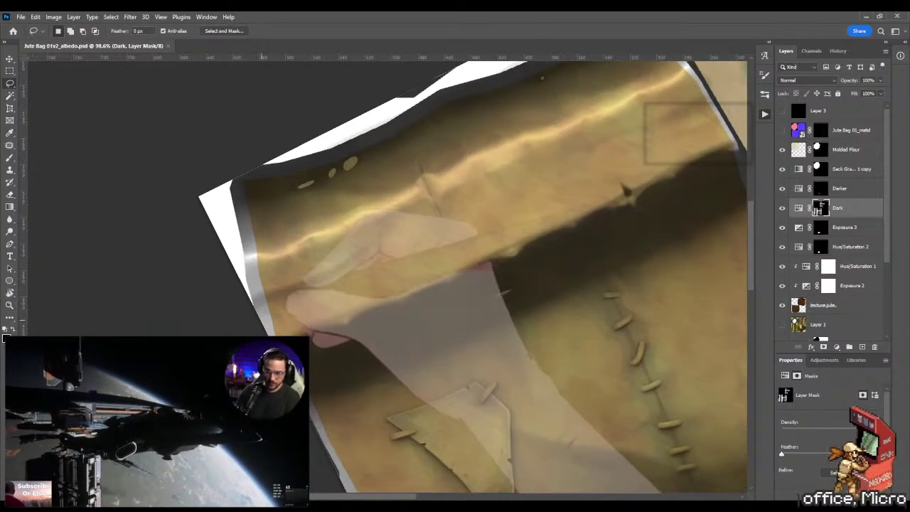
key("alt+bracketright")
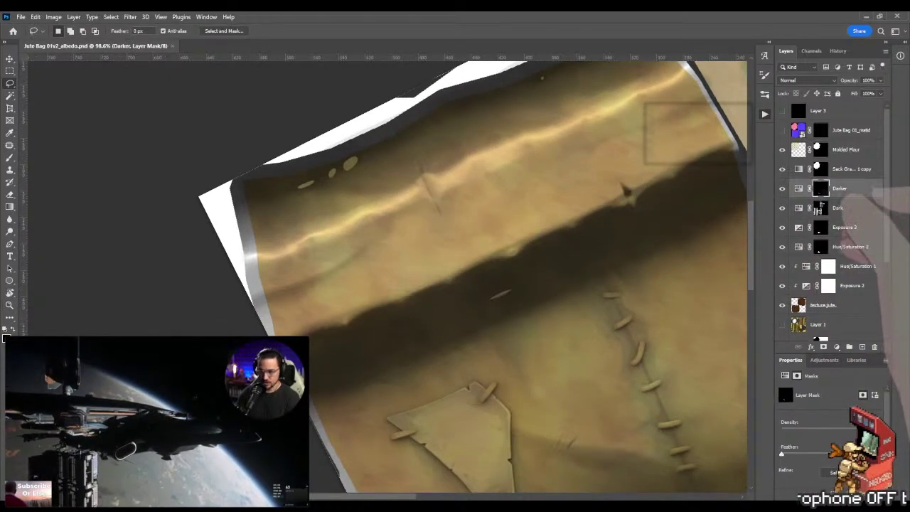
Outline a V-shaped fold around the rim's crease with the Lasso and fill it white on the Darker mask with the Gradient tool
key("z")
left_click_drag(565, 152, 618, 152)
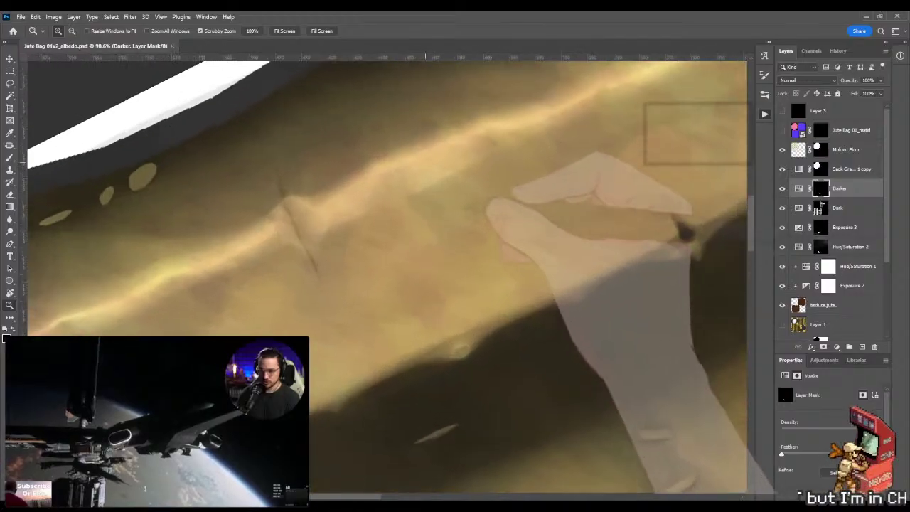
key("l")
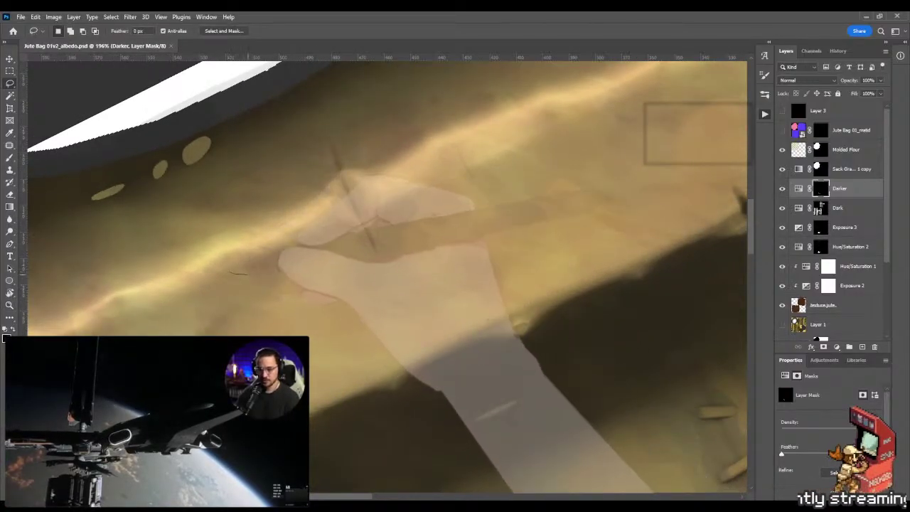
mouse_move(247, 274)
left_mouse_down()
mouse_move(324, 249)
mouse_move(397, 291)
mouse_move(396, 217)
mouse_move(405, 203)
mouse_move(449, 187)
mouse_move(377, 211)
mouse_move(389, 239)
mouse_move(340, 226)
mouse_move(230, 272)
left_mouse_up()
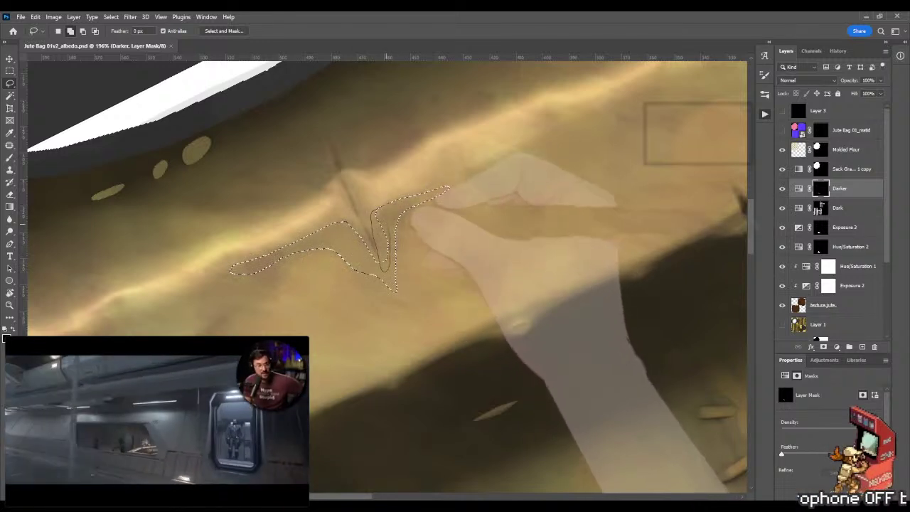
left_click_drag(386, 224, 379, 215)
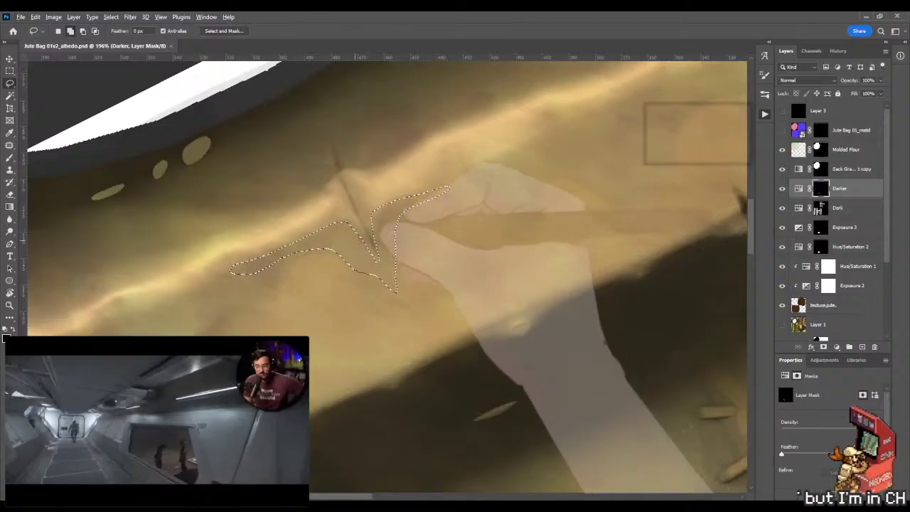
left_click_drag(375, 258, 353, 233)
key("g")
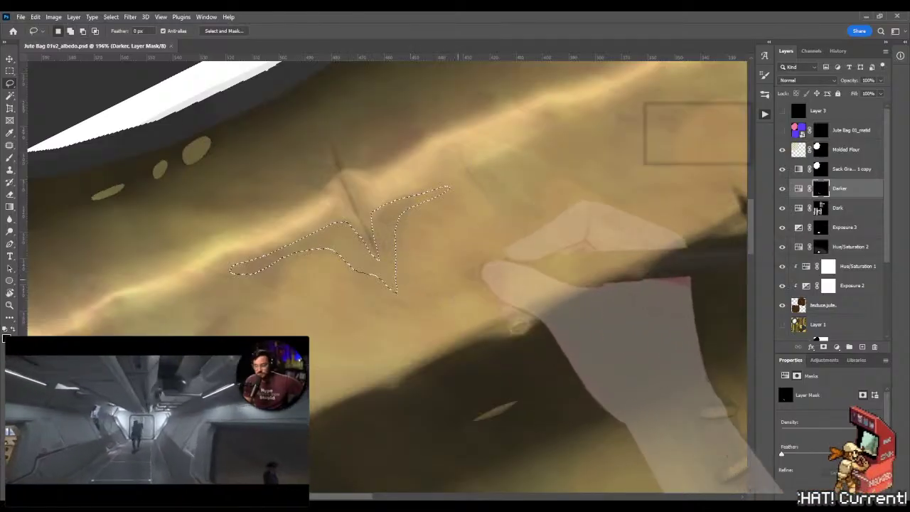
left_click_drag(452, 337, 467, 359)
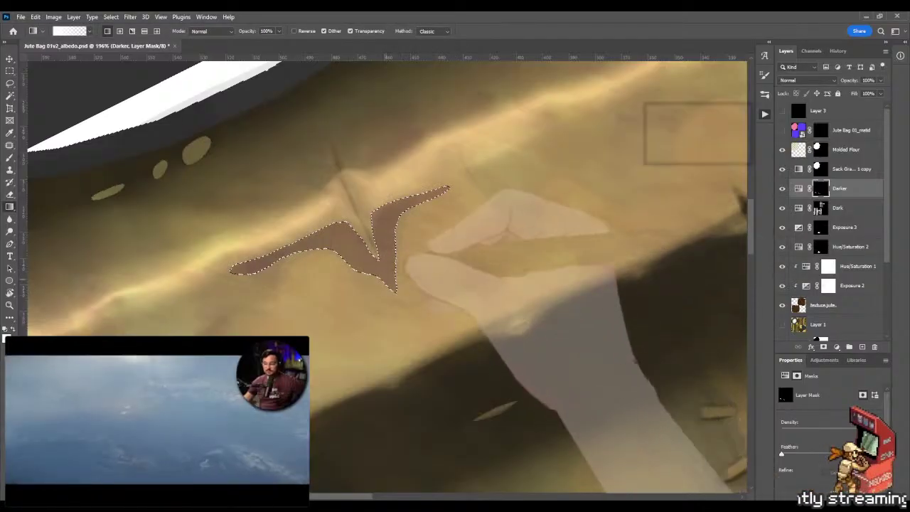
Vary the fold's shading inside the selection with the Brush in black on the Darker mask, and remove the selection
key("b")
key("shift+b")
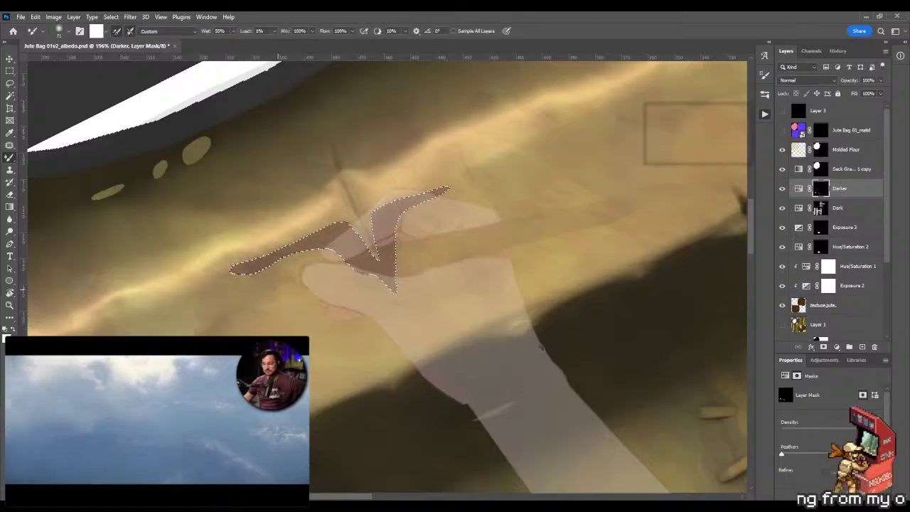
right_click(264, 284, "alt")
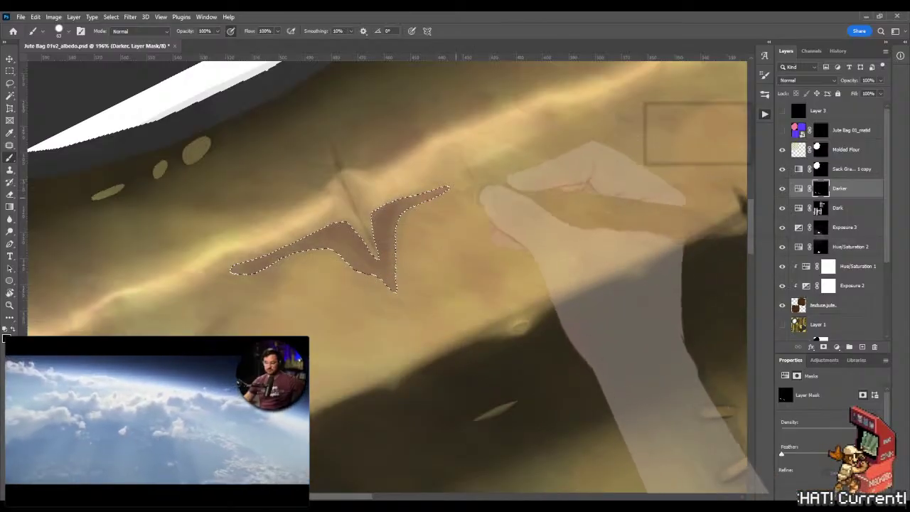
key("m")
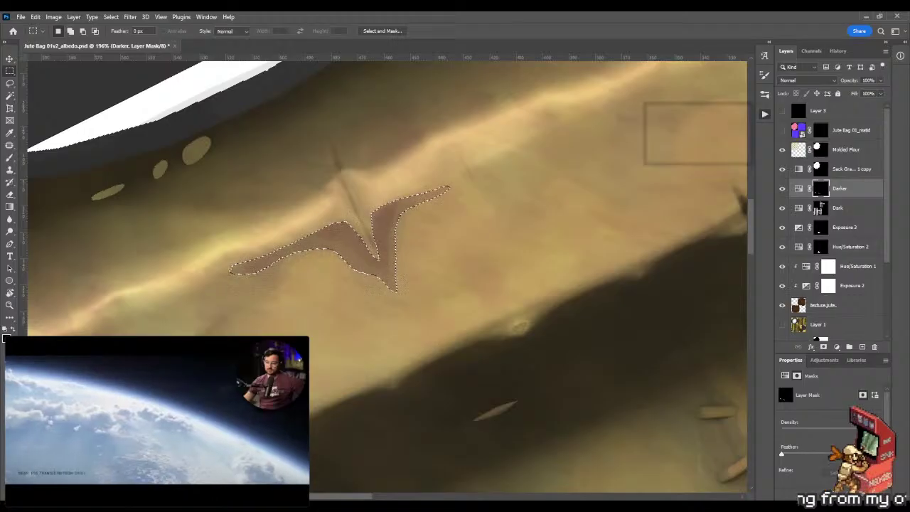
key("ctrl+d")
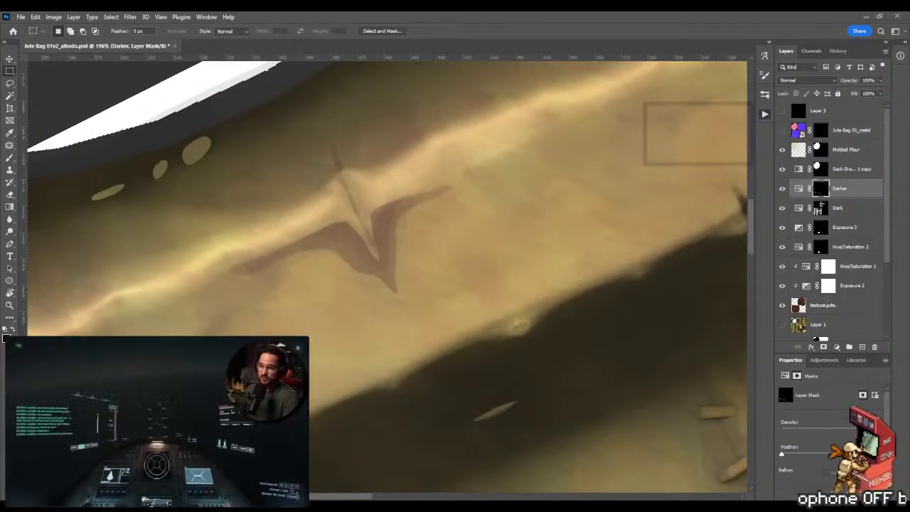
key("ctrl+z")
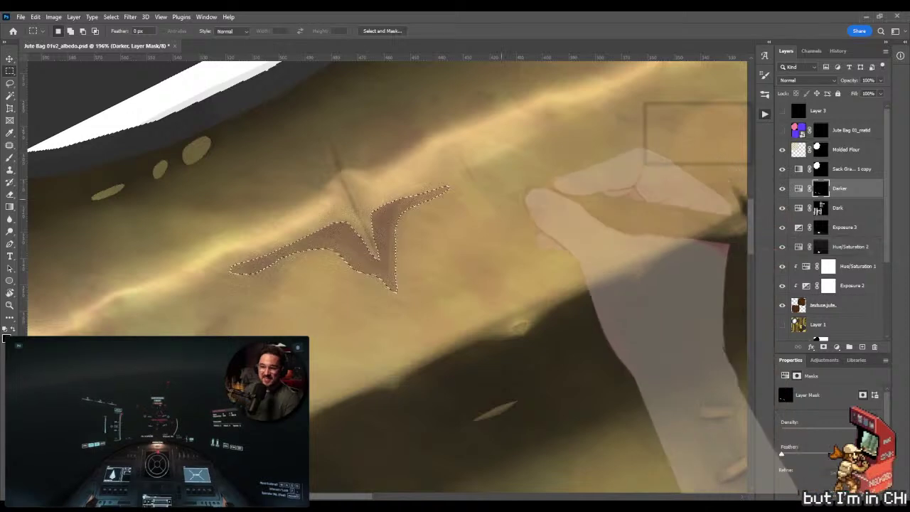
key("ctrl+d")
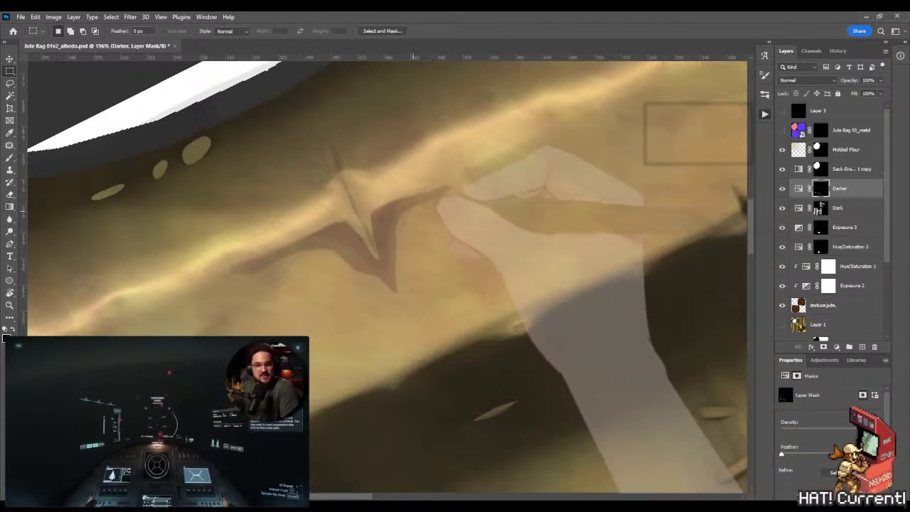
Soften the V-shaped fold's longer outer tip on the Darker mask, using the Mixer Brush at 55% wet
key("b")
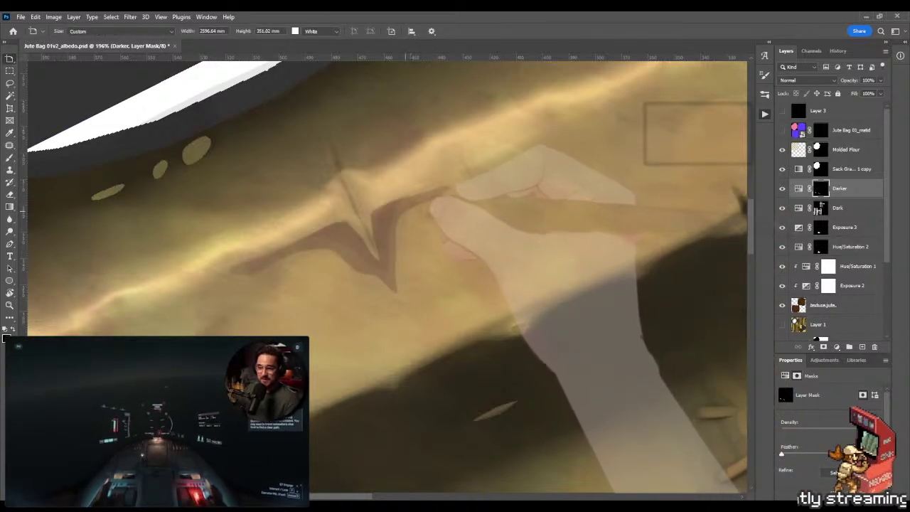
key("shift+b")
key("shift+b")
key("shift+b")
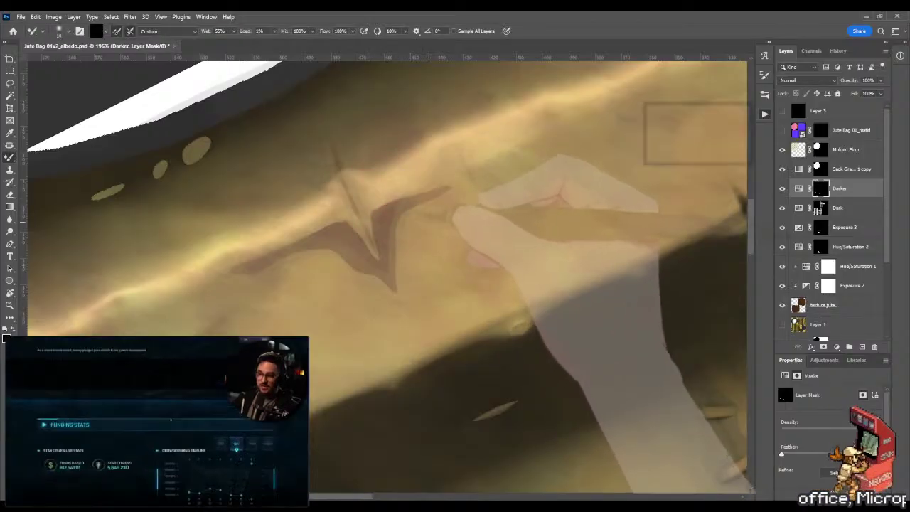
scroll(394, 211, "up", 3)
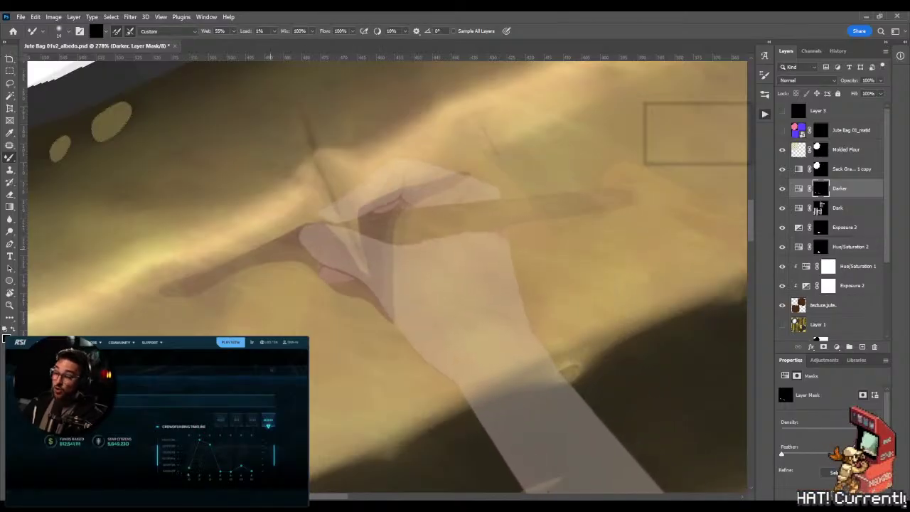
mouse_move(161, 310)
left_mouse_down()
mouse_move(293, 259)
mouse_move(329, 256)
mouse_move(316, 270)
mouse_move(325, 270)
left_mouse_up()
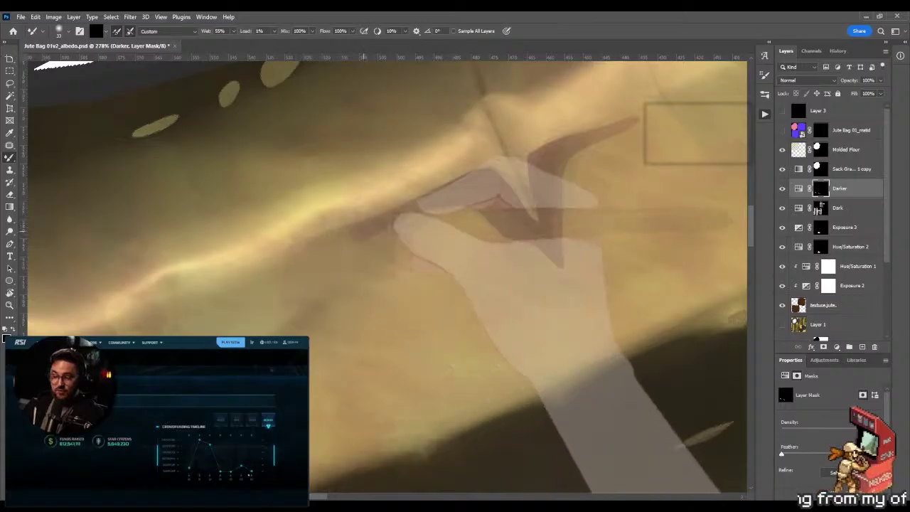
left_click_drag(370, 256, 294, 253)
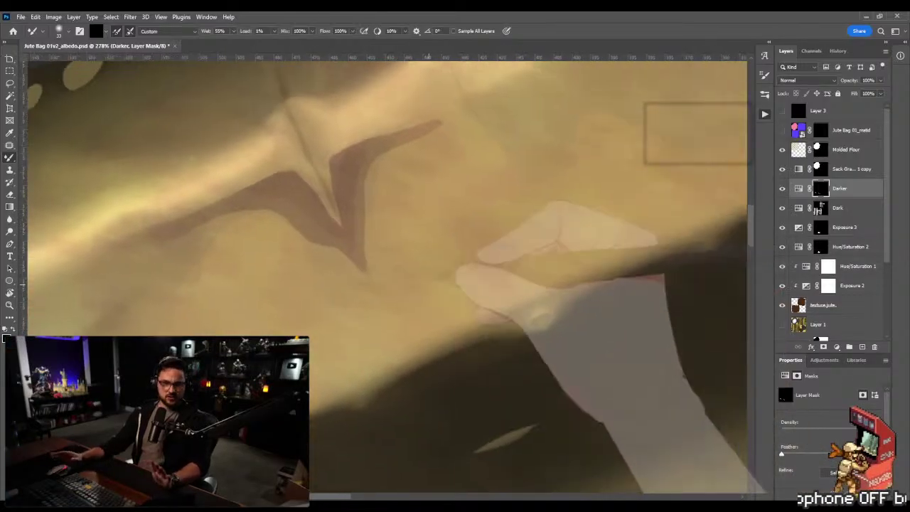
Blend the V-shaped fold's pointed end and its shorter arm's tip into the cloth with the Mixer Brush
key("r")
left_click_drag(398, 235, 454, 327)
key("b")
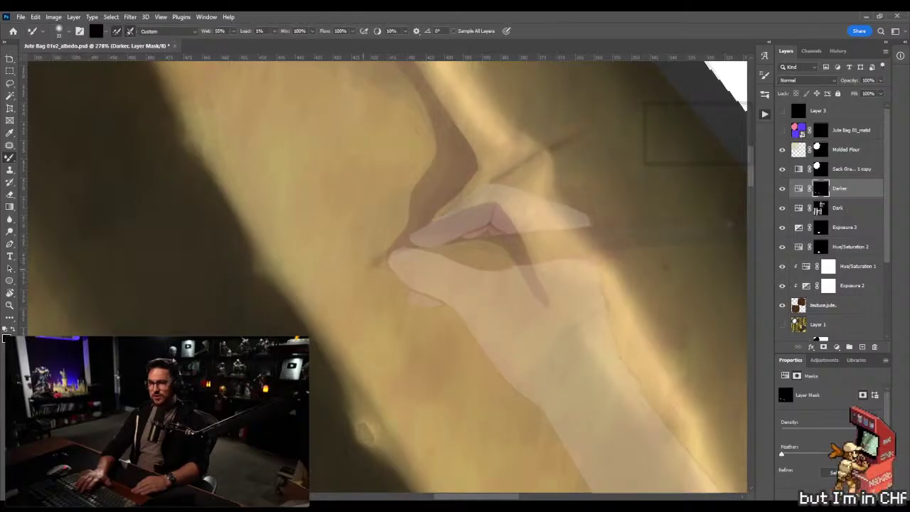
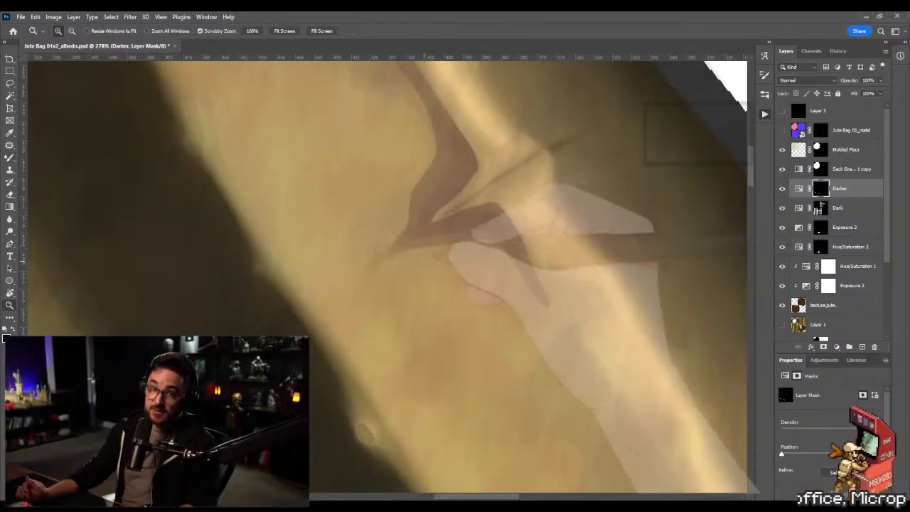
key("z")
left_click_drag(441, 267, 468, 264)
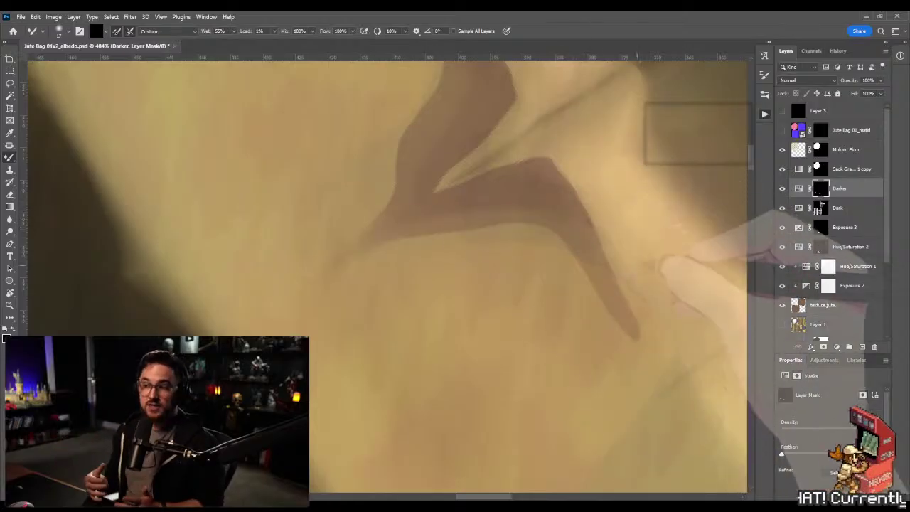
left_click_drag(455, 270, 384, 224)
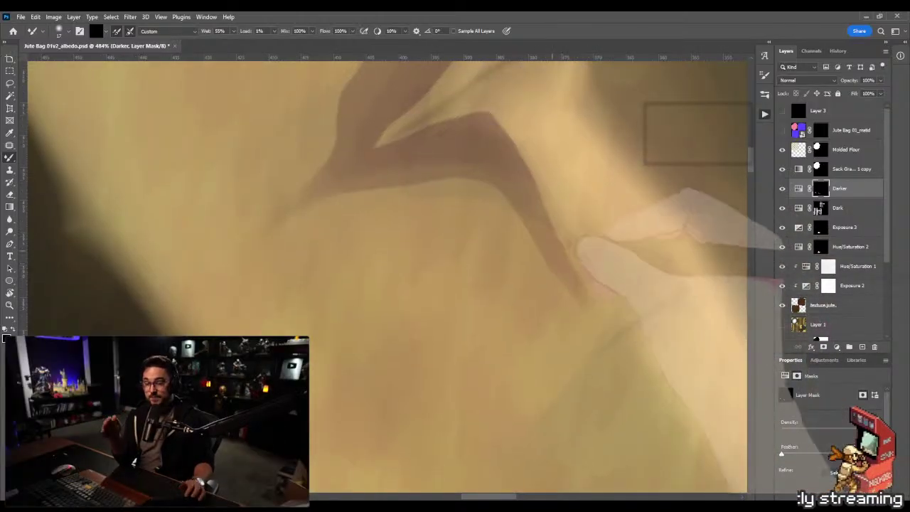
left_click_drag(512, 135, 568, 270)
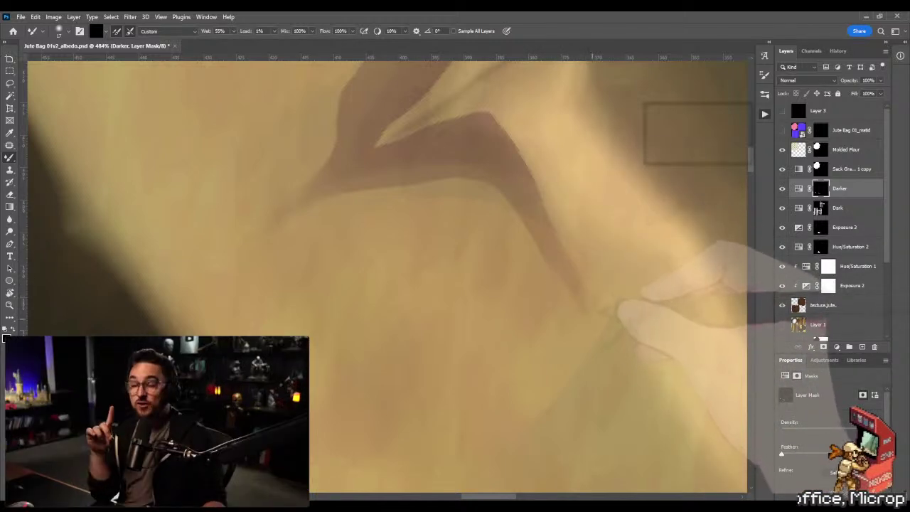
Reshape and soften the inner corner of the V-shaped fold's longer arm on the Darker mask with the Brush and Mixer Brush
key("space")
key("r")
left_click_drag(668, 256, 466, 213)
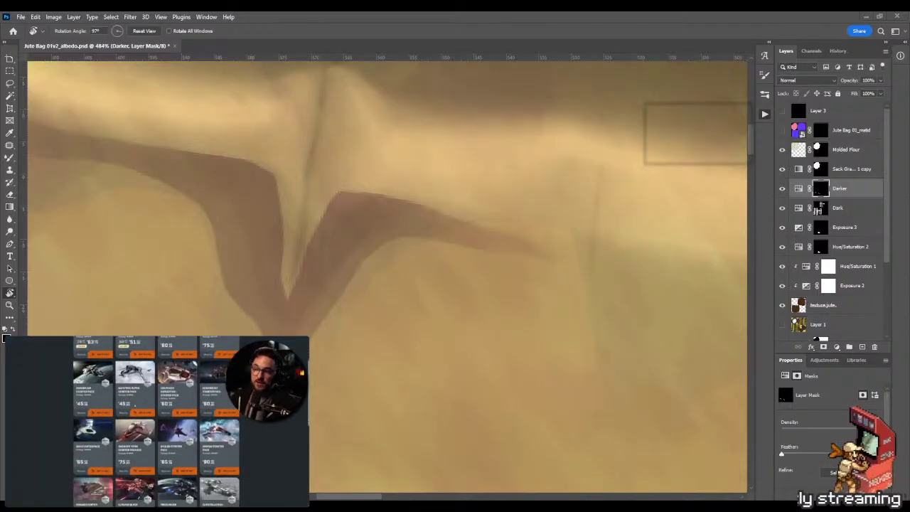
key("b")
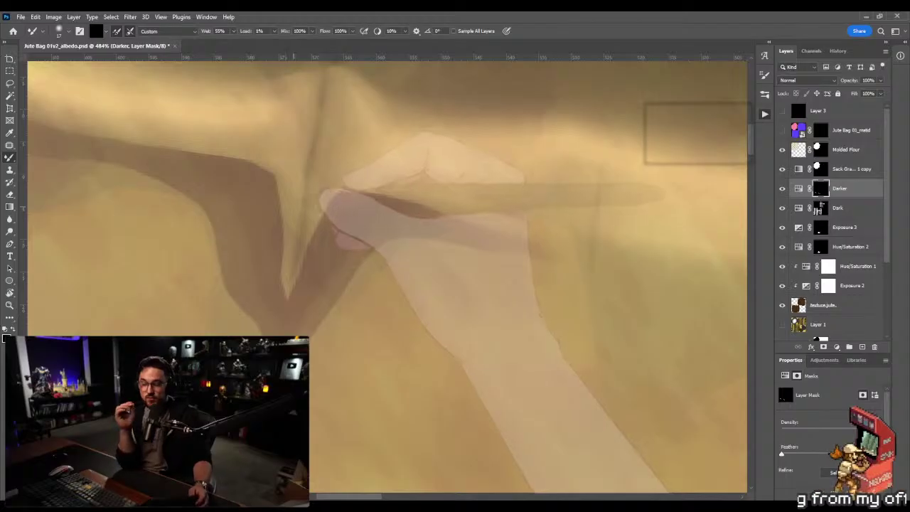
key("shift+b")
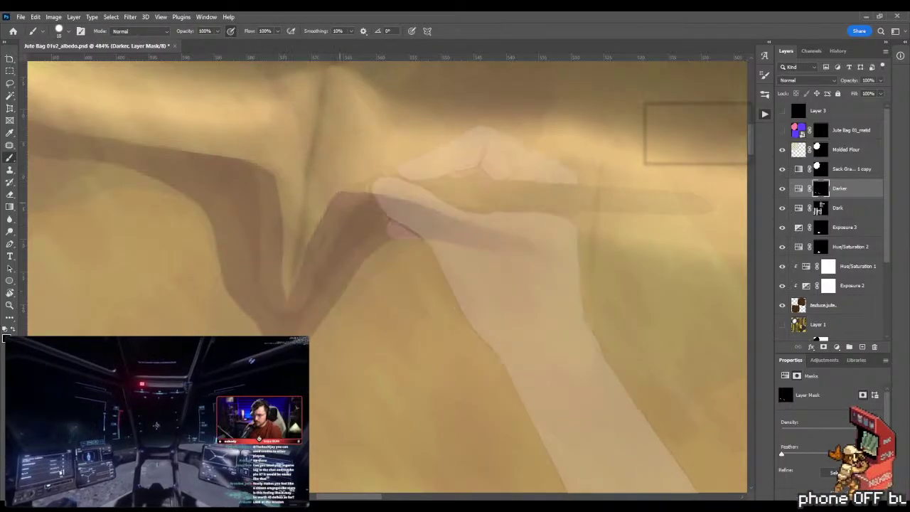
key("shift+b")
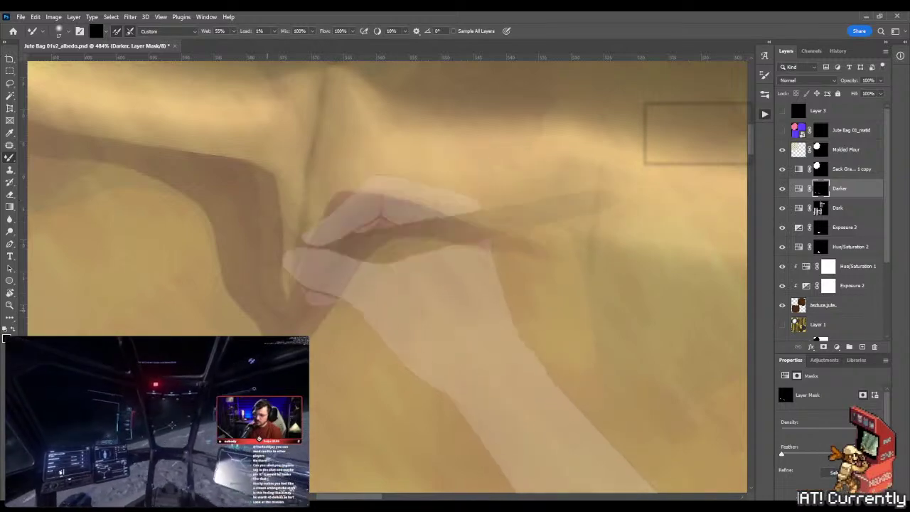
left_click_drag(226, 140, 294, 185)
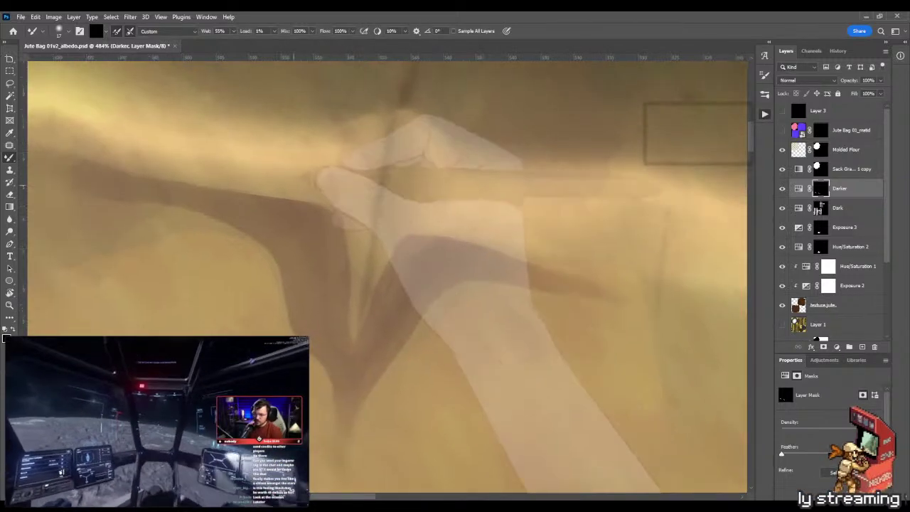
key("shift+b")
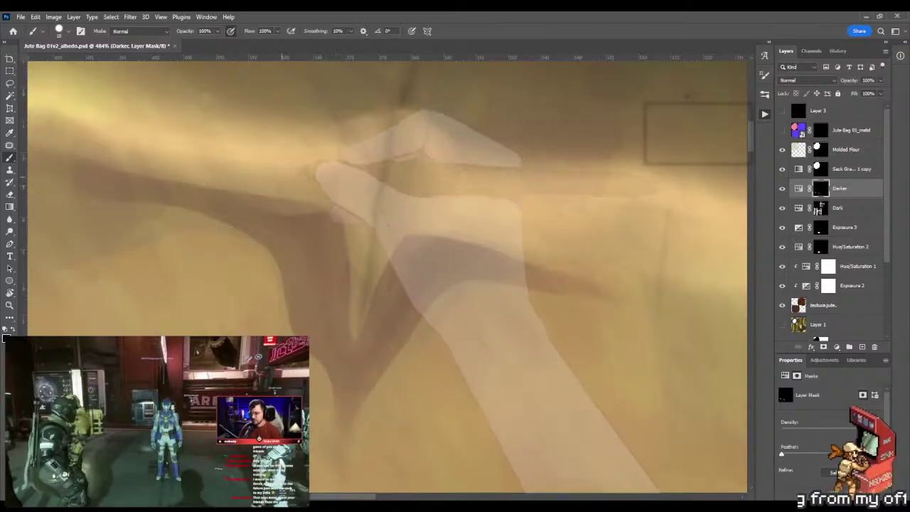
key("shift+b")
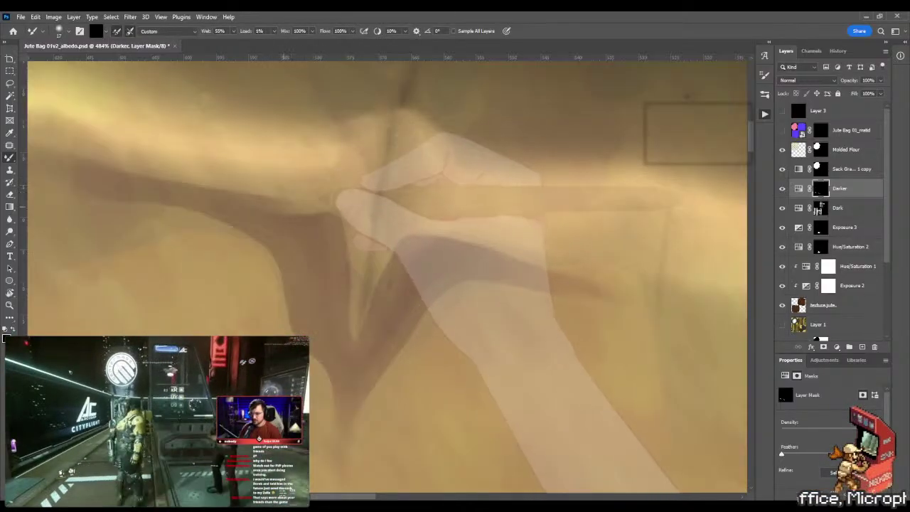
key("ctrl+i")
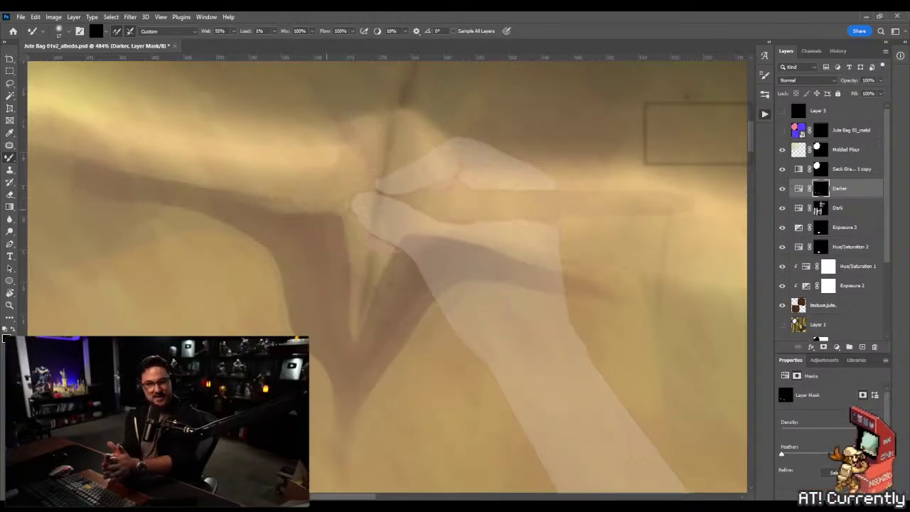
Blend the outer tip of the V-shaped fold's longer arm into the cloth with a larger Mixer Brush
key("r")
key("ctrl+0")
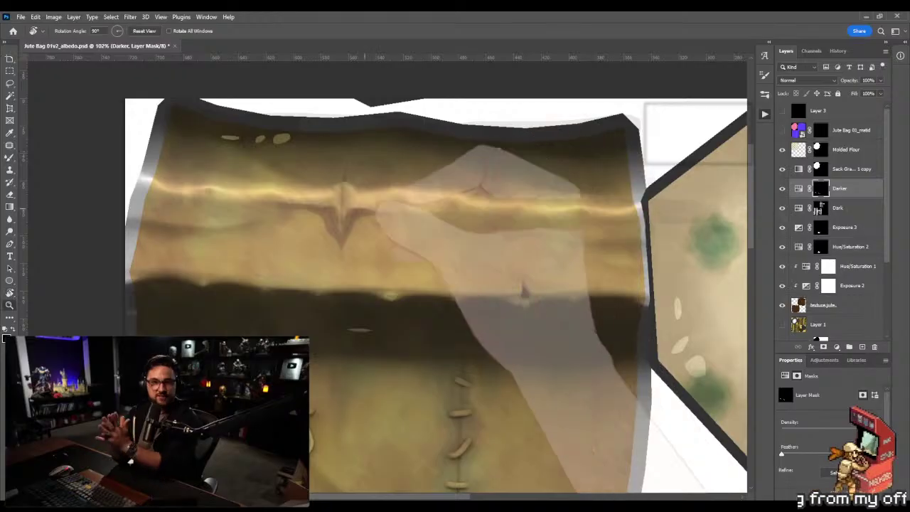
key("z")
left_click_drag(316, 247, 406, 246)
key("b")
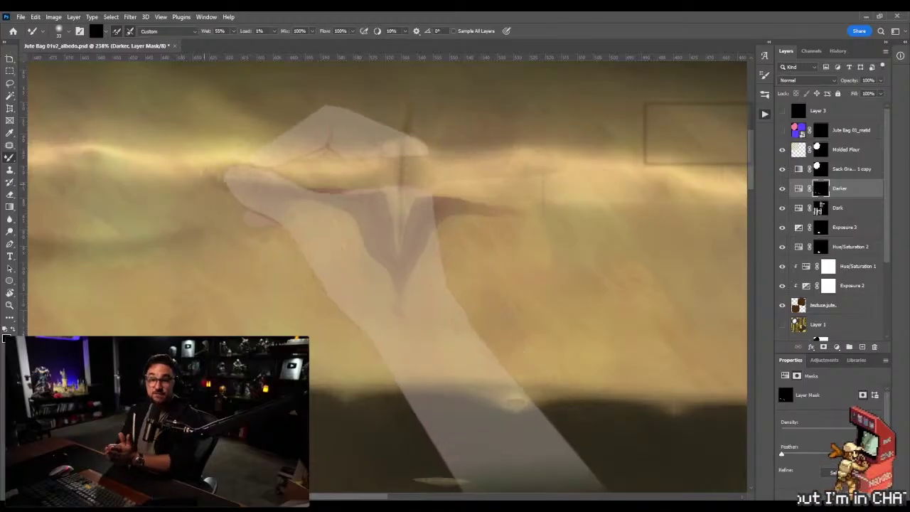
key("z")
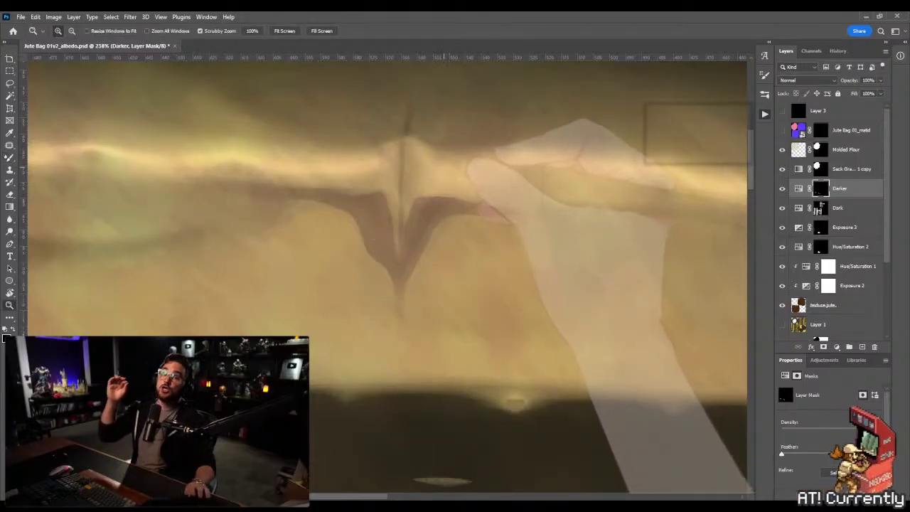
Lasso loosely around the V-shaped fold, fade its shading with a black-to-transparent gradient on the Darker mask, and deselect
key("l")
mouse_move(177, 139)
left_mouse_down()
mouse_move(291, 153)
mouse_move(183, 325)
mouse_move(590, 203)
mouse_move(537, 131)
left_mouse_up()
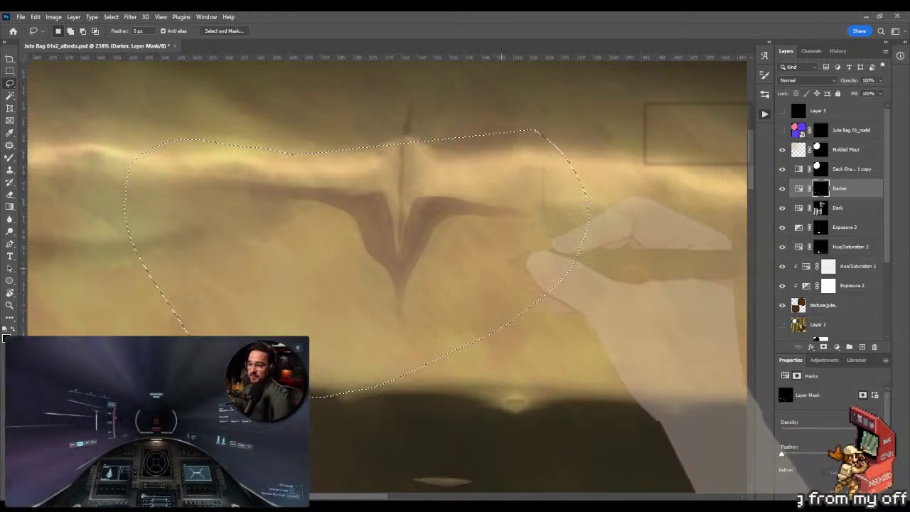
key("z")
left_click_drag(498, 268, 384, 269)
key("space")
left_click_drag(567, 206, 439, 197)
key("r")
left_click_drag(464, 190, 481, 348)
key("g")
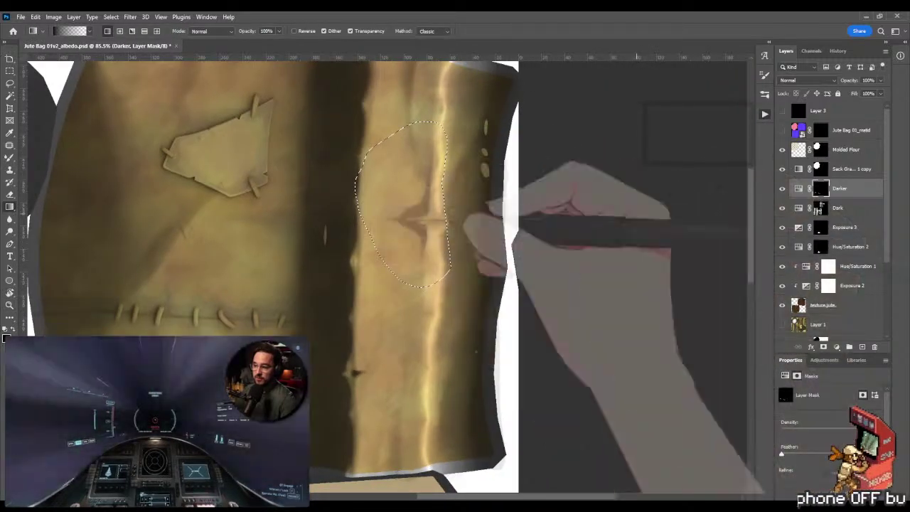
left_click_drag(76, 199, 355, 207)
key("ctrl+d")
key("m")
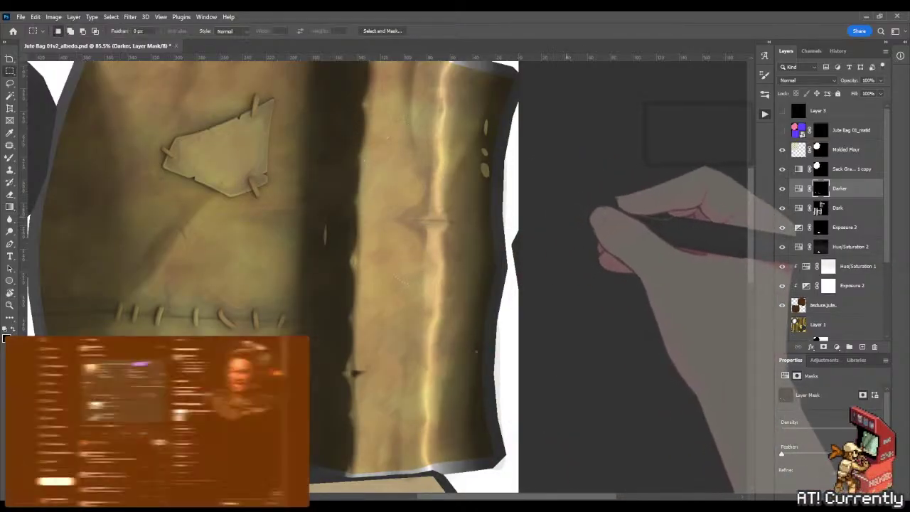
Outline a three-pointed fold around the notch on the rim's lower edge with the Lasso and fill it white on the Darker mask
key("r")
left_click_drag(577, 227, 299, 111)
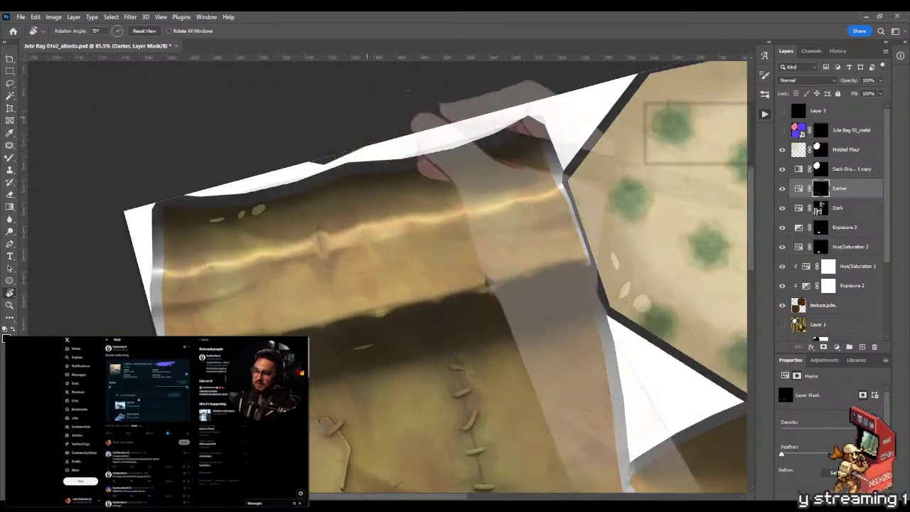
key("z")
mouse_move(491, 299)
left_mouse_down()
mouse_move(509, 302)
mouse_move(478, 303)
left_mouse_up()
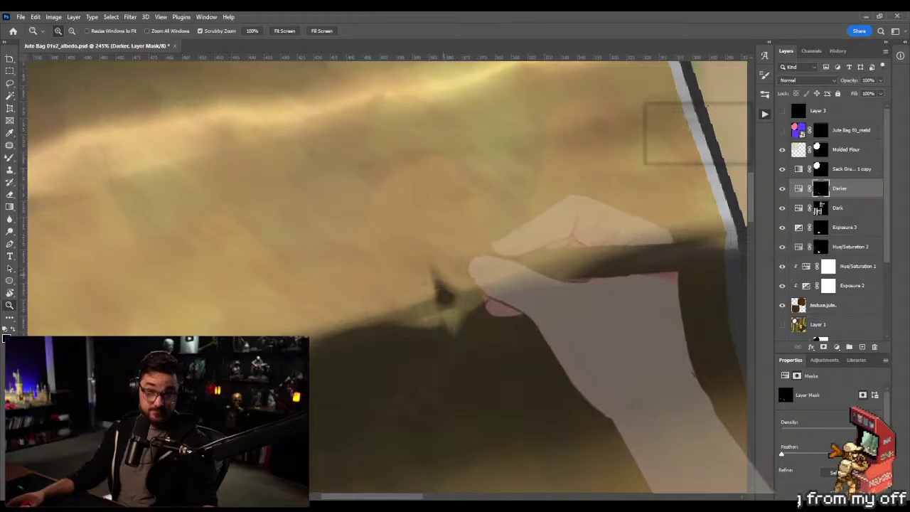
key("l")
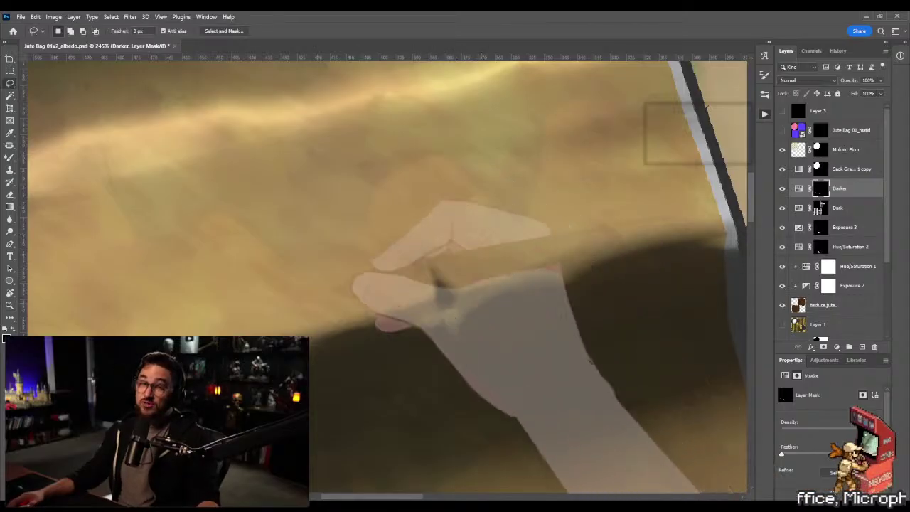
mouse_move(243, 341)
left_mouse_down()
mouse_move(418, 298)
mouse_move(424, 254)
mouse_move(439, 269)
left_mouse_up()
mouse_move(479, 276)
left_mouse_down()
mouse_move(580, 245)
mouse_move(497, 254)
mouse_move(384, 209)
mouse_move(390, 267)
mouse_move(280, 313)
mouse_move(248, 339)
left_mouse_up()
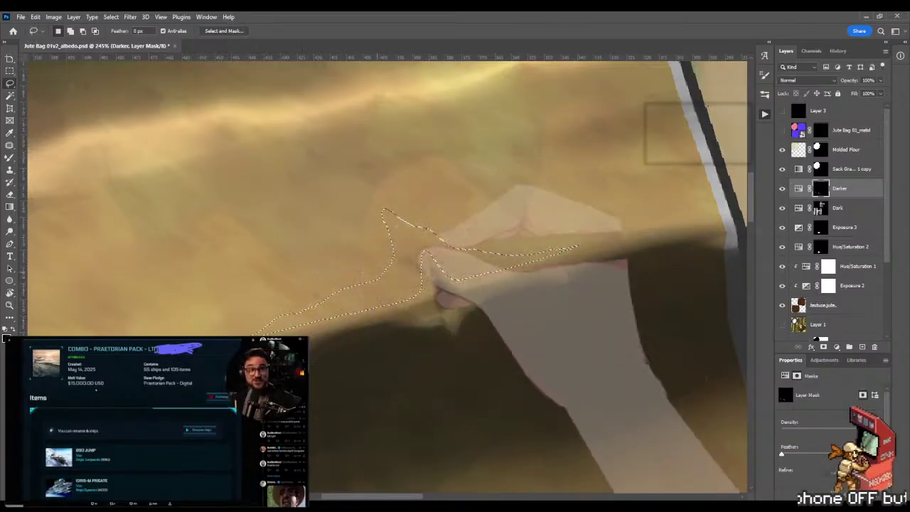
key("g")
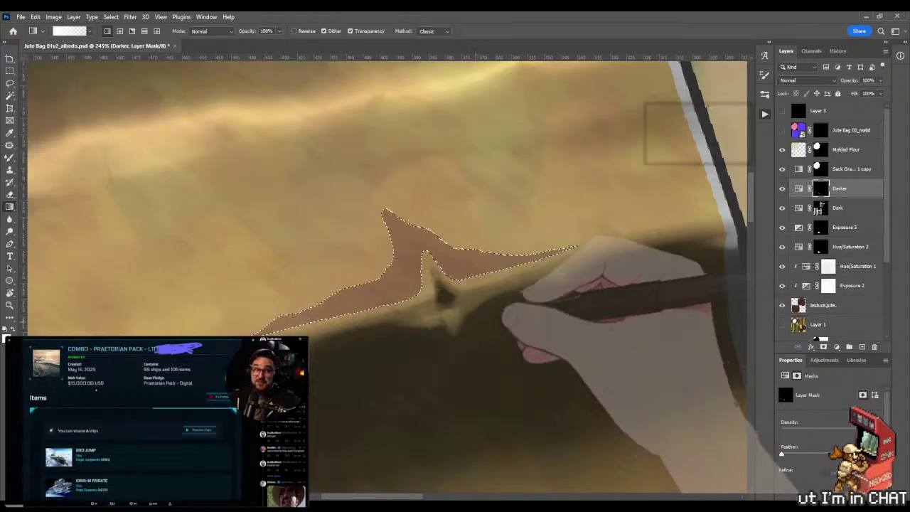
Vary the three-pointed fold's shading with the Brush in black on the Darker mask, and remove the selection
key("b")
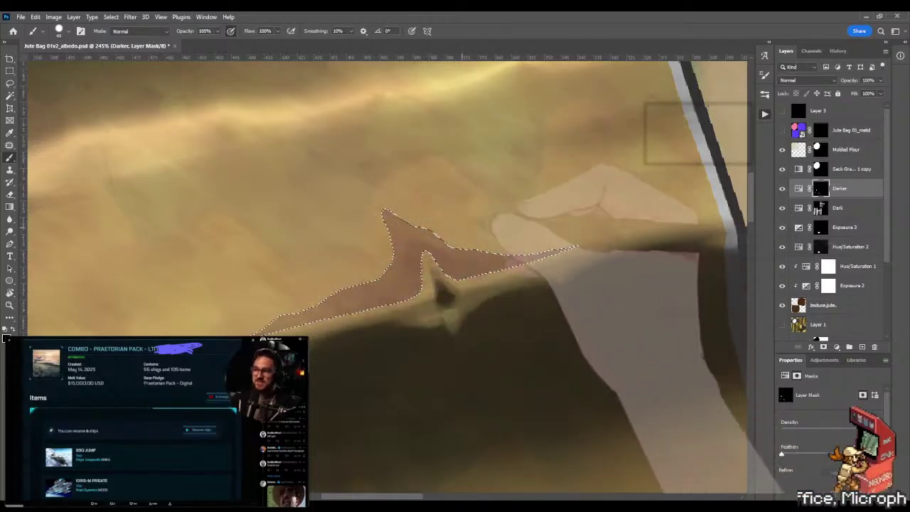
key("m")
key("ctrl+d")
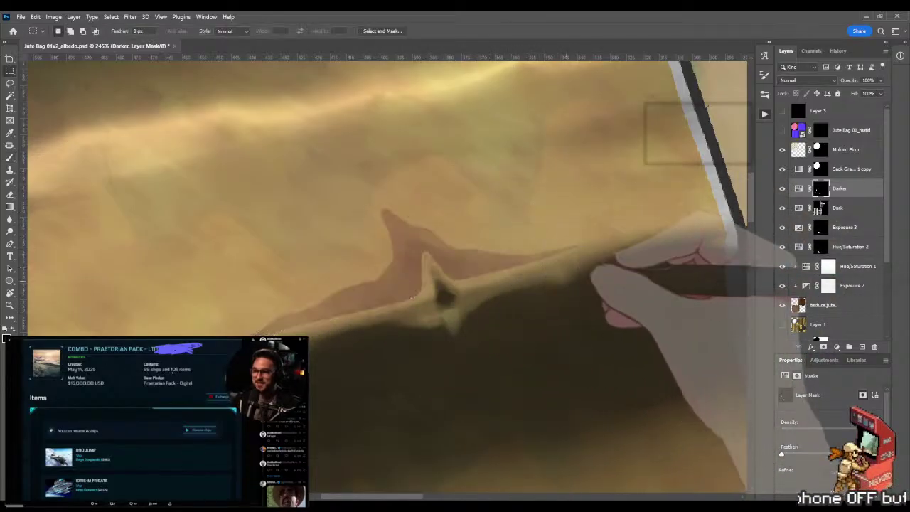
Soften the three-pointed fold's edges and blend its longer arm's tip into the cloth with the Mixer Brush at 55% wet
key("shift+b")
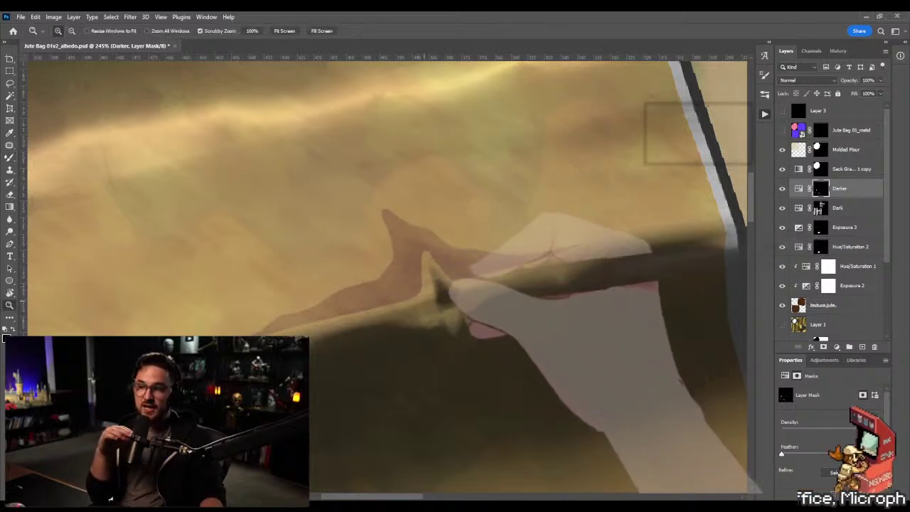
key("z")
left_click(430, 304)
left_click_drag(441, 287, 455, 286)
key("b")
left_click_drag(343, 289, 328, 288)
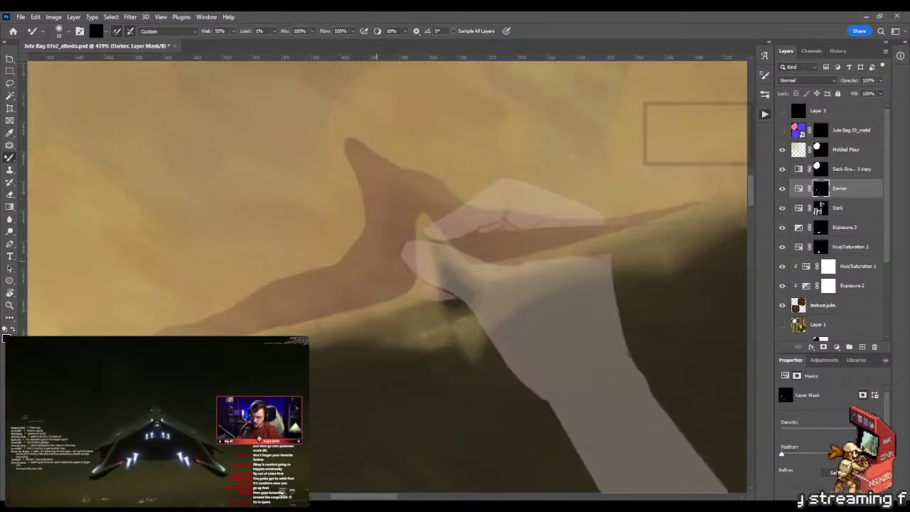
key("z")
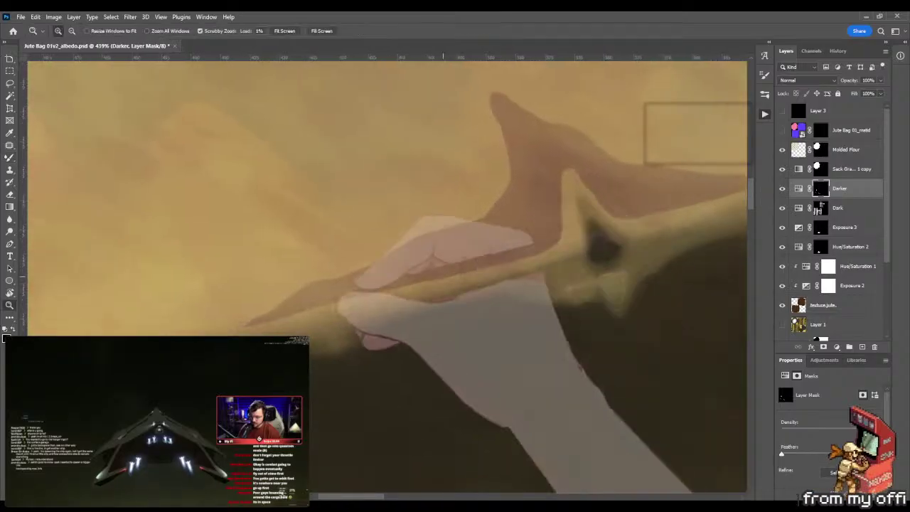
mouse_move(280, 321)
left_mouse_down()
mouse_move(305, 307)
mouse_move(193, 213)
mouse_move(216, 189)
left_mouse_up()
key("b")
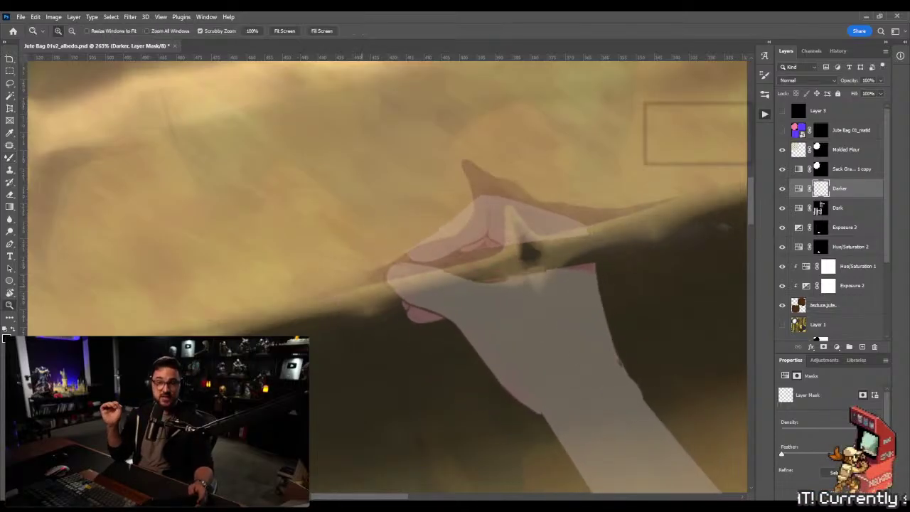
Blend the tip of the three-pointed fold's arm nearest the texture seam, using the Mixer Brush and the Brush in black
left_click_drag(355, 268, 384, 268)
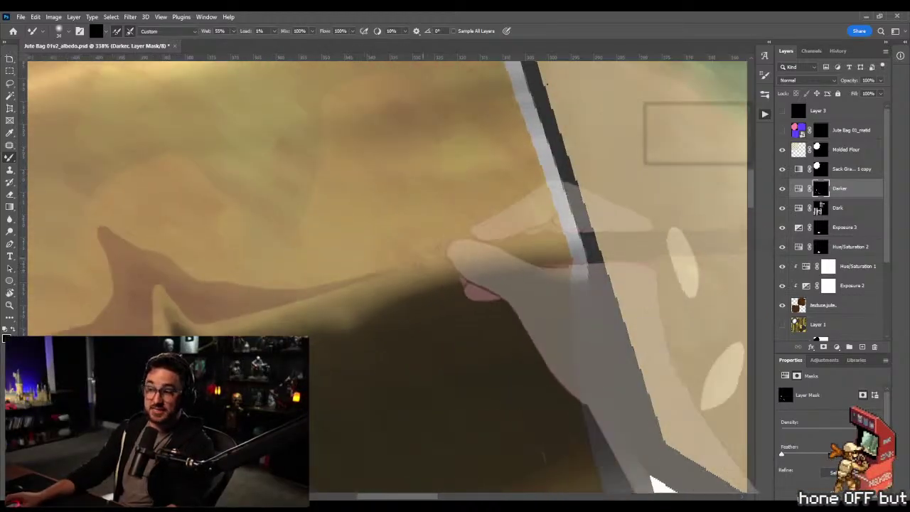
key("z")
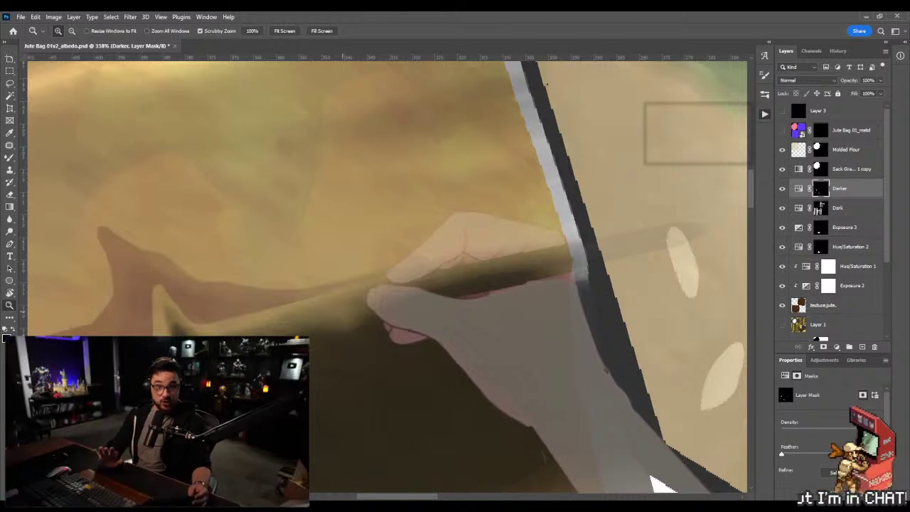
key("b")
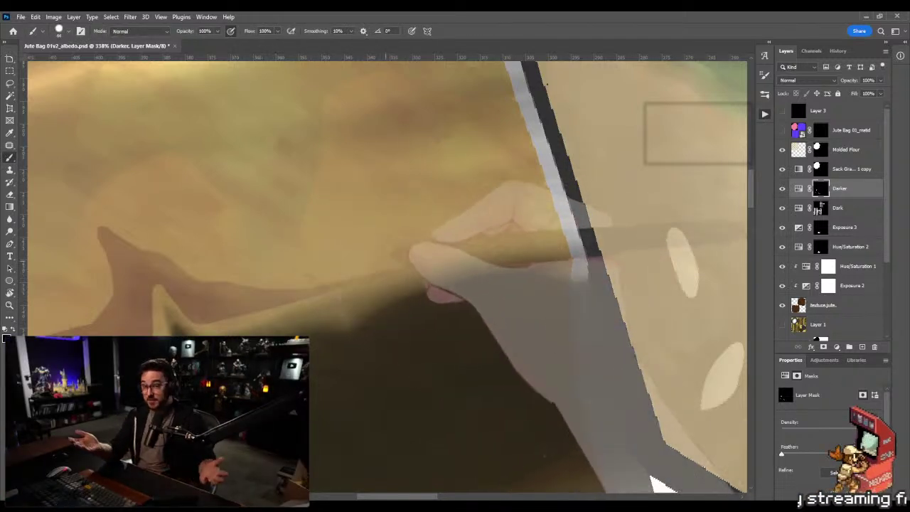
key("shift+b")
right_click(276, 299, "alt")
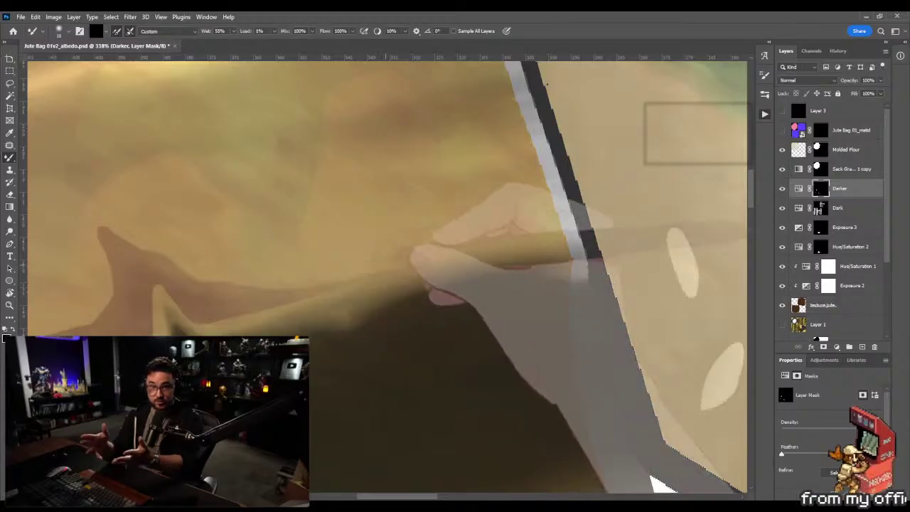
key("shift+b")
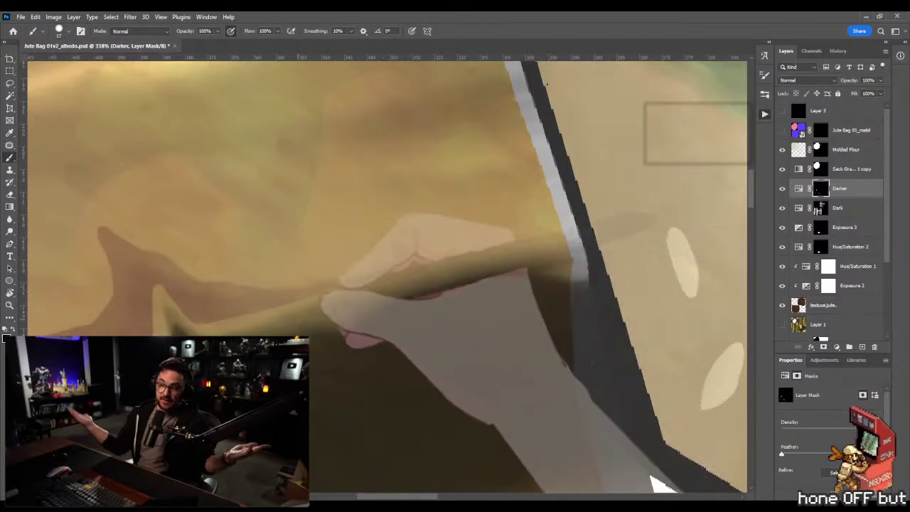
left_click_drag(299, 321, 399, 295)
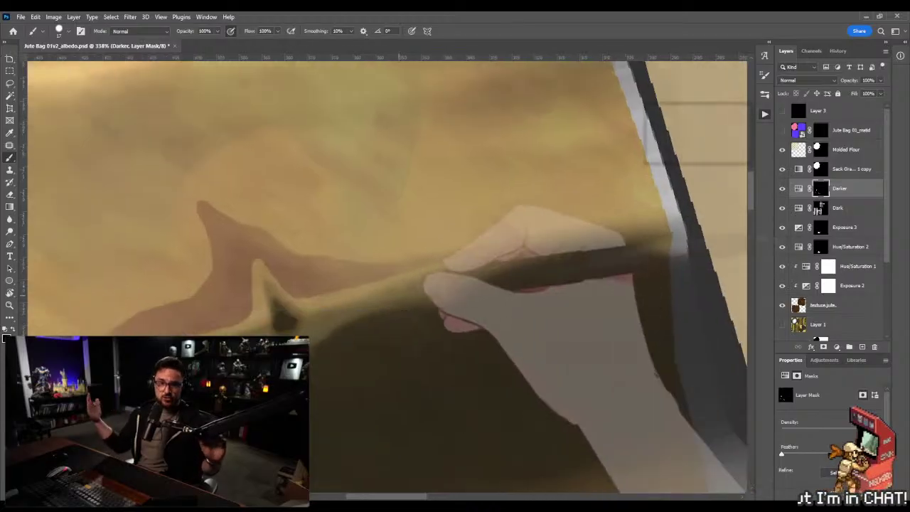
Soften the three-pointed fold's lower edge beside the notch with the Brush in black and the Mixer Brush at 55% wet on the Darker mask
scroll(297, 325, "up", 3)
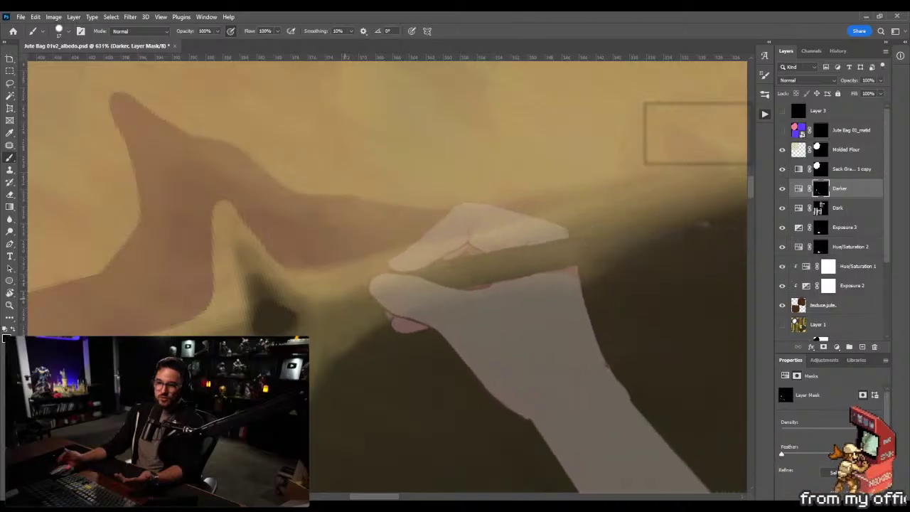
mouse_move(359, 285)
left_mouse_down()
mouse_move(494, 256)
mouse_move(483, 264)
left_mouse_up()
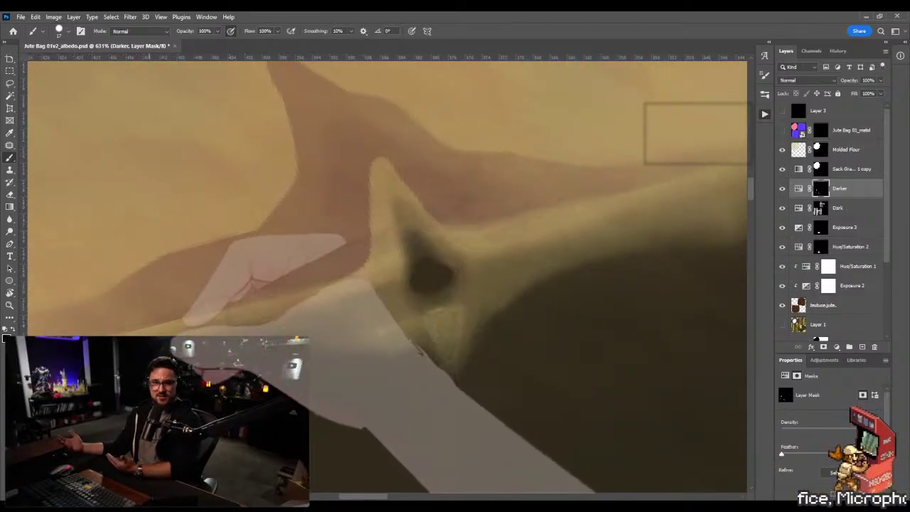
key("shift+b")
key("shift+b")
key("shift+b")
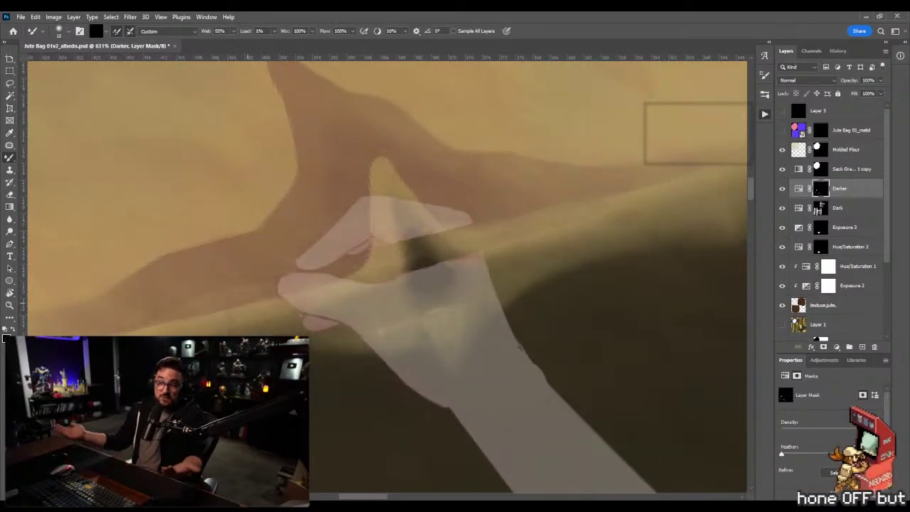
key("shift+b")
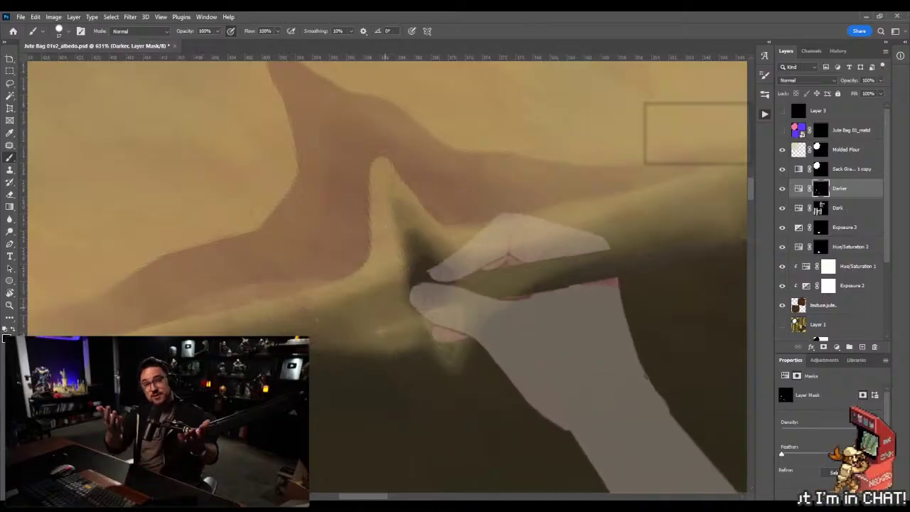
key("shift+b")
key("shift+b")
key("shift+b")
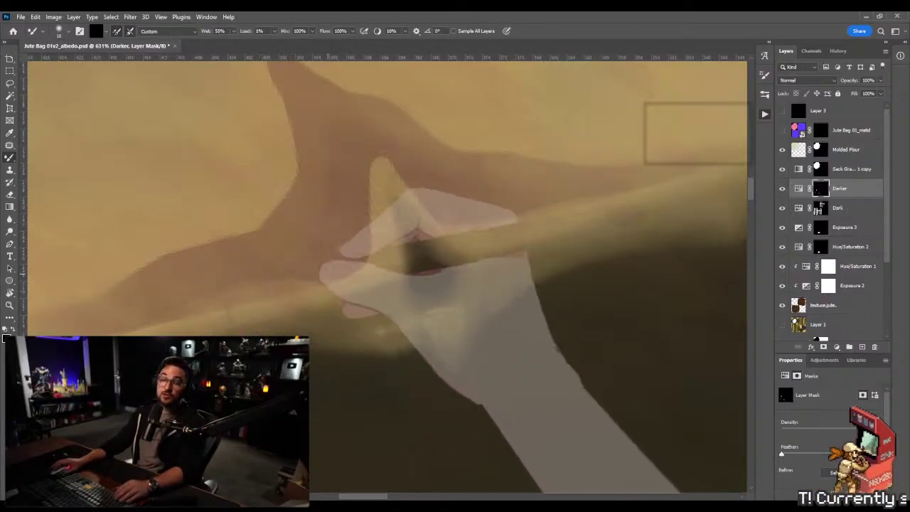
Fade the fold's middle point, facing away from the rim's edge, into the cloth with the Mixer Brush and the Brush in black
key("z")
left_click_drag(412, 256, 334, 256)
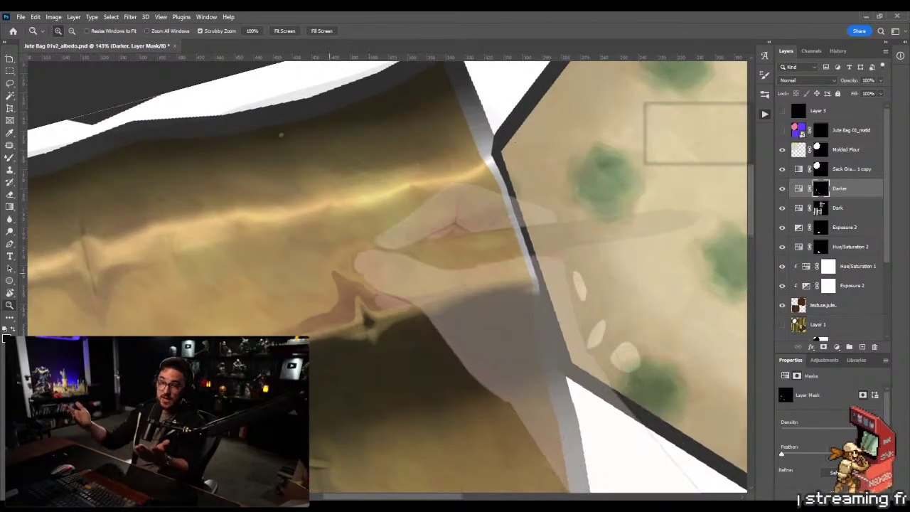
left_click_drag(281, 135, 334, 134)
key("r")
left_click_drag(334, 135, 68, 330)
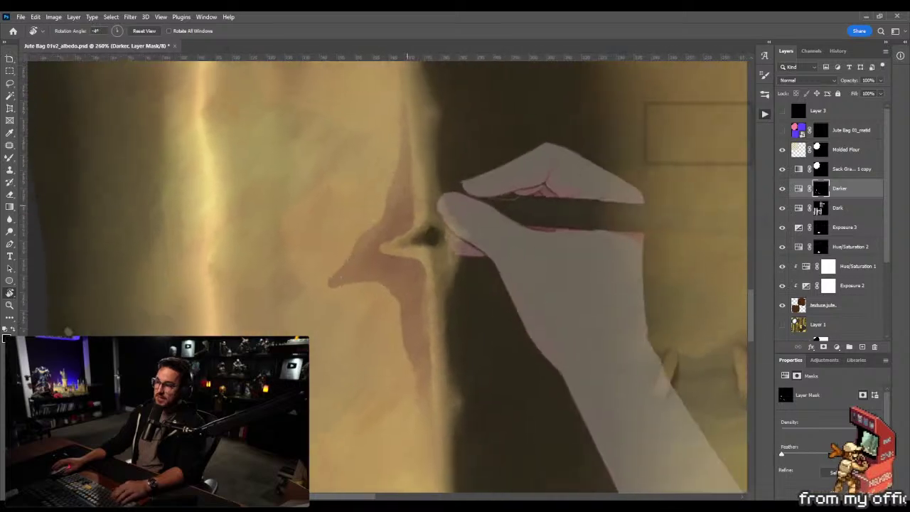
key("b")
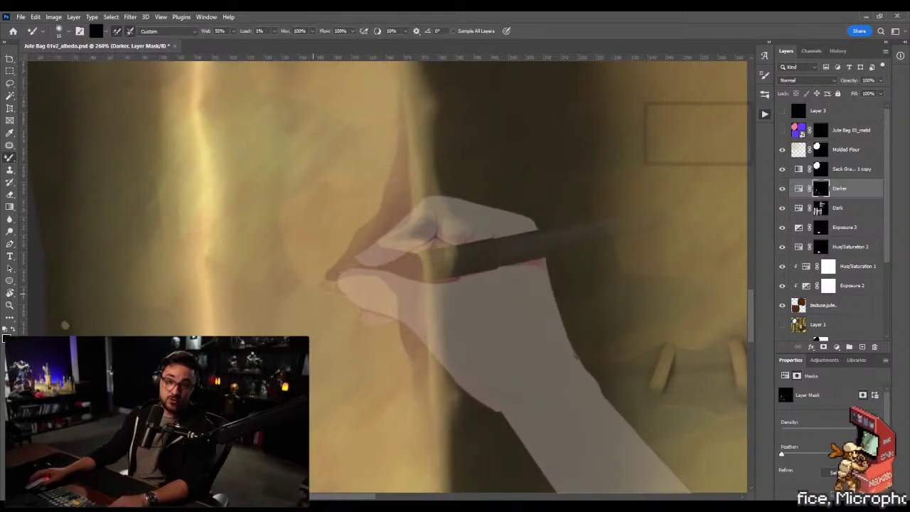
key("z")
left_click_drag(296, 321, 335, 321)
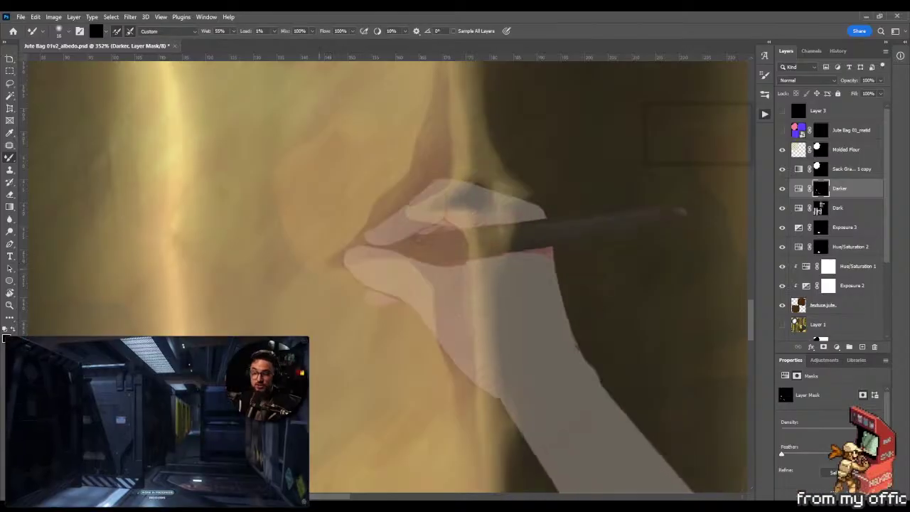
key("shift+b")
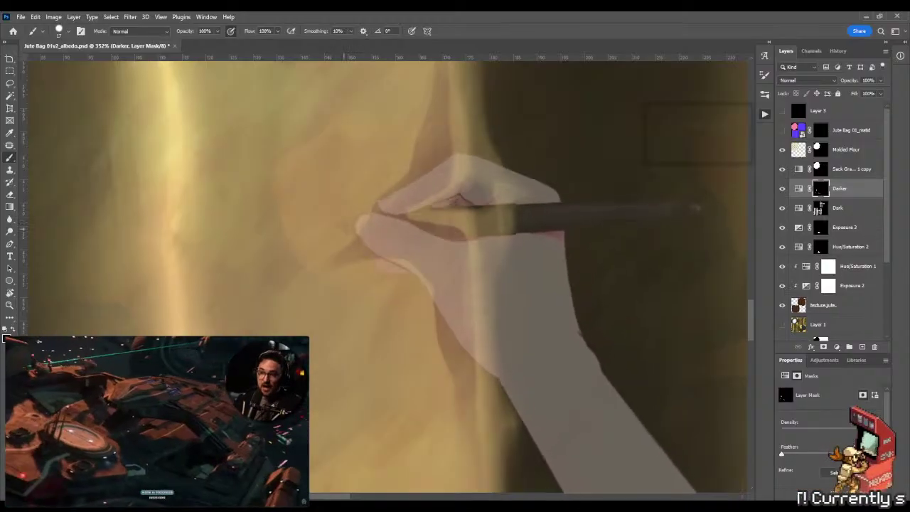
key("shift+b")
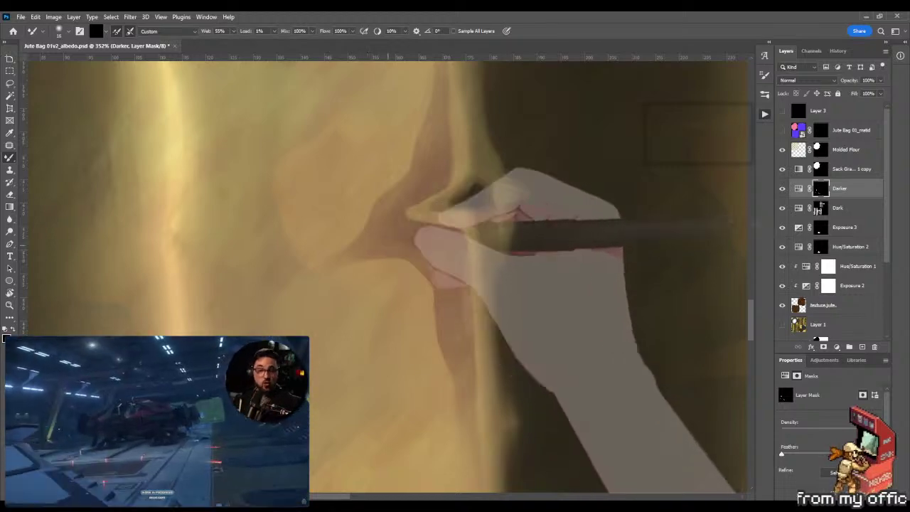
Blend the tip of the light cloth wedge inside the fold into the surrounding shading with the Mixer Brush at 55% wet
key("z")
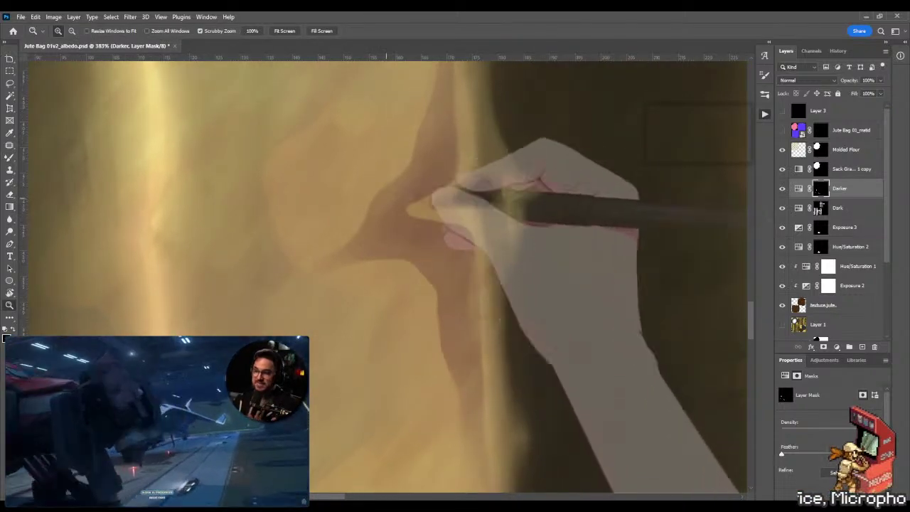
left_click_drag(409, 210, 415, 212)
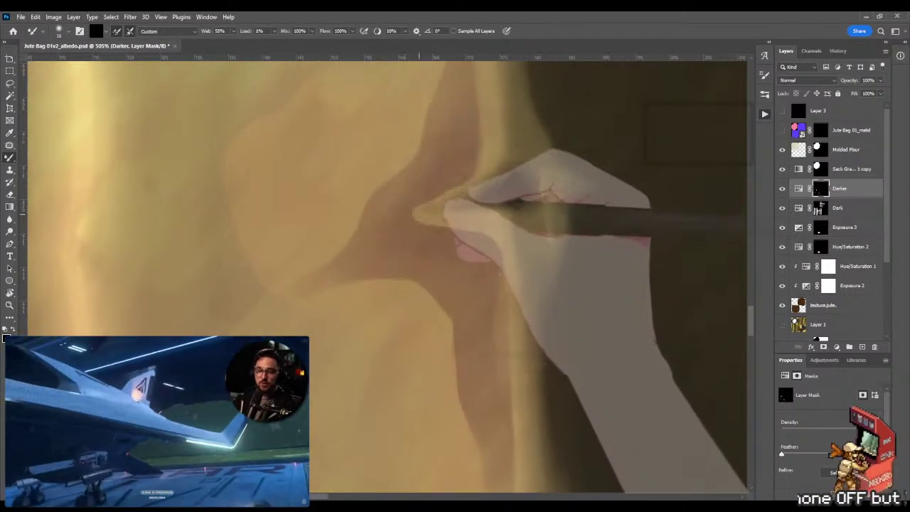
key("z")
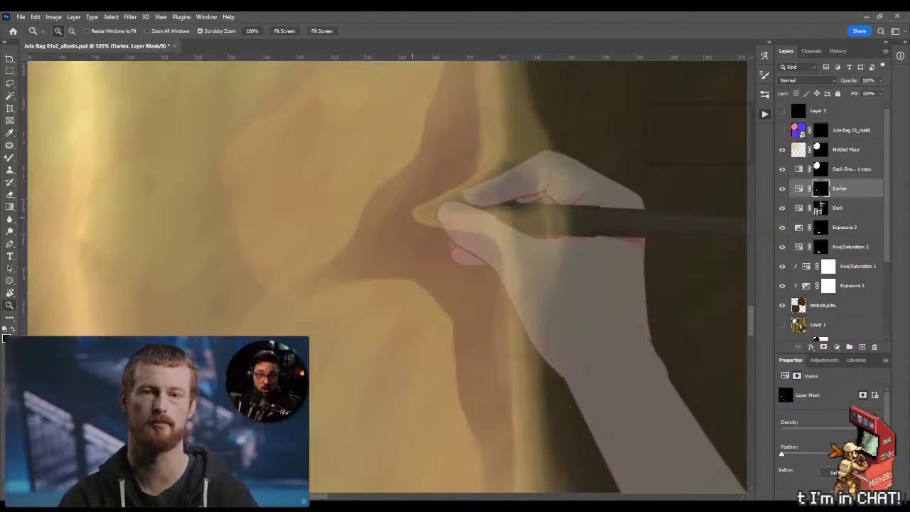
key("b")
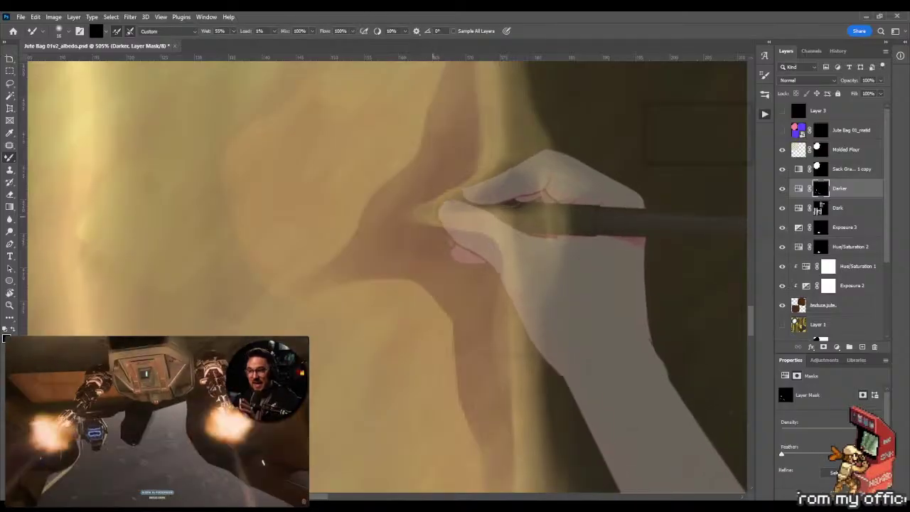
Refine the fold's shading around the light wedge's tip with the Brush in white, and smooth it with the Mixer Brush
key("shift+b")
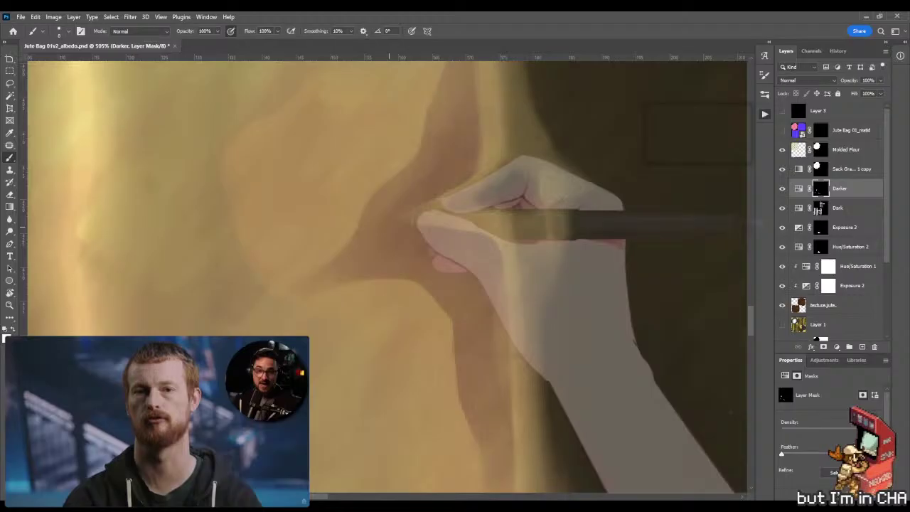
key("shift+b")
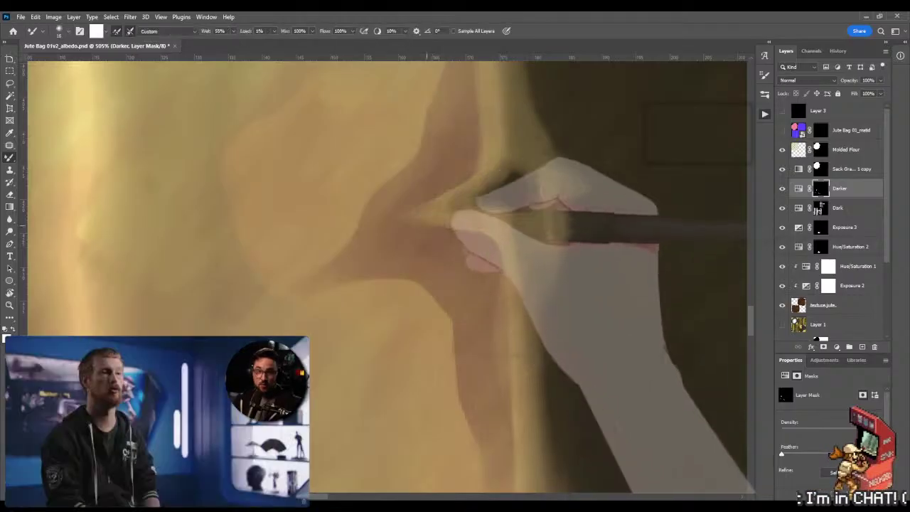
key("shift+b")
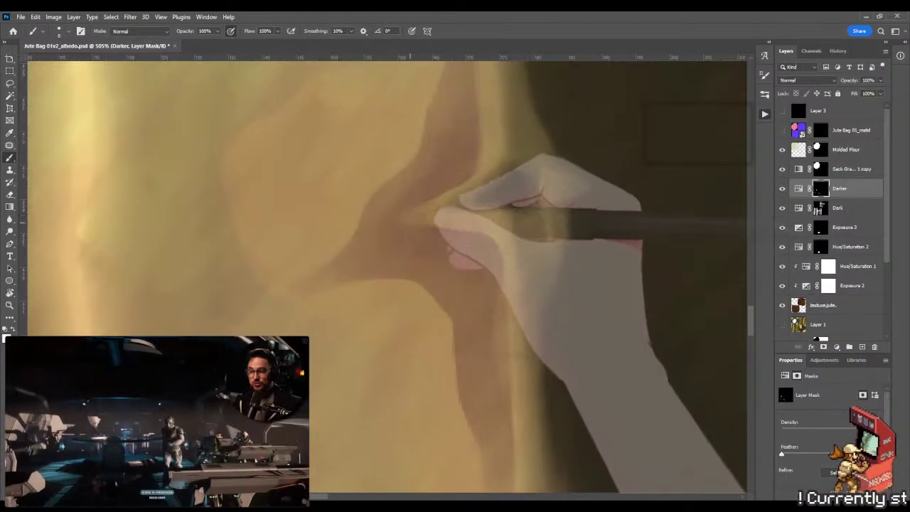
key("shift+b")
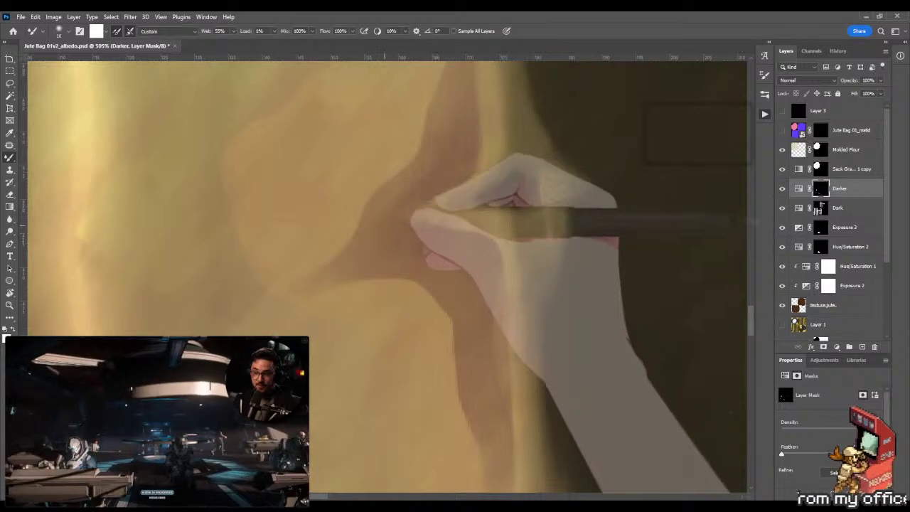
key("z")
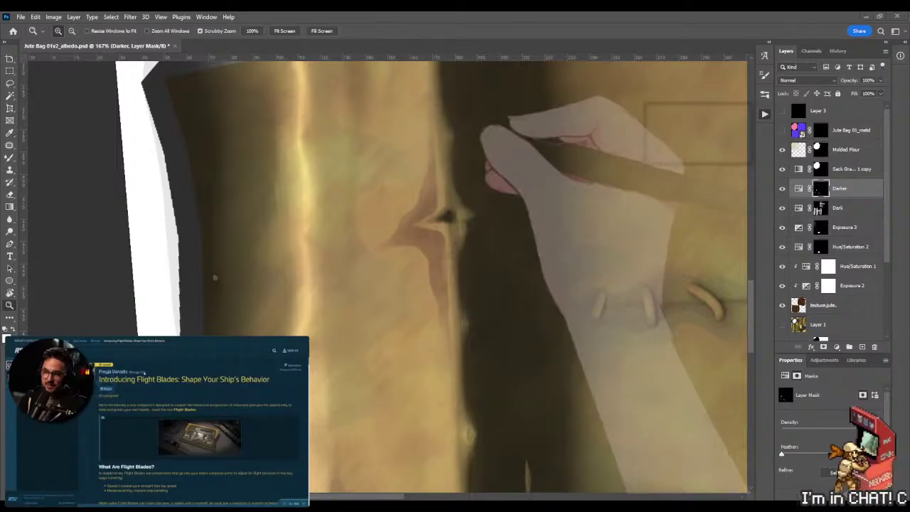
left_click_drag(448, 131, 458, 141)
left_click_drag(510, 179, 454, 212)
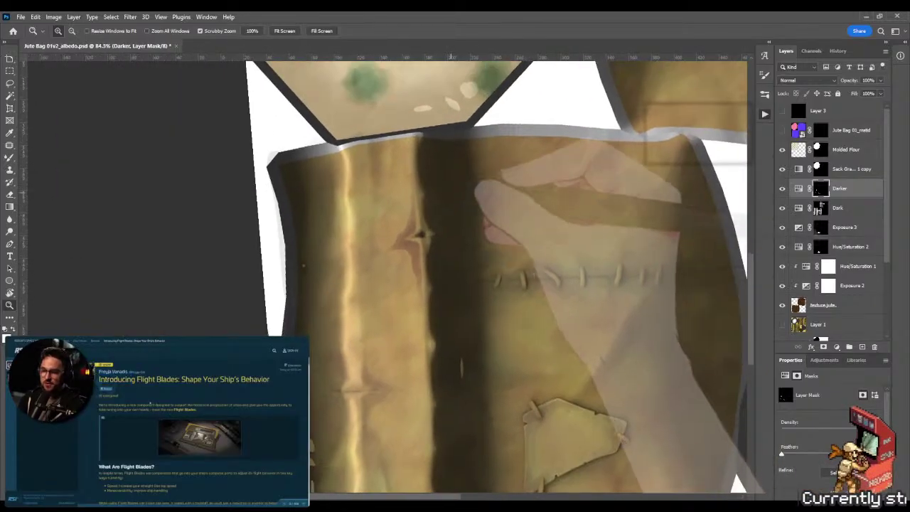
Lasso the area around the pinched crease beside the dark fold, adjust the Darker mask there with gradients, and deselect
key("l")
mouse_move(406, 139)
left_mouse_down()
mouse_move(448, 295)
mouse_move(430, 373)
mouse_move(406, 140)
left_mouse_up()
key("g")
left_click_drag(469, 233, 671, 233)
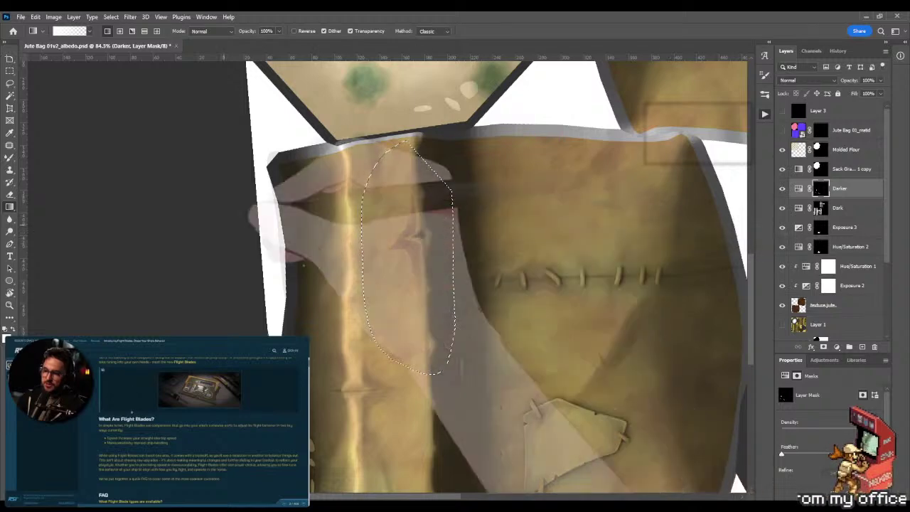
left_click_drag(425, 260, 673, 231)
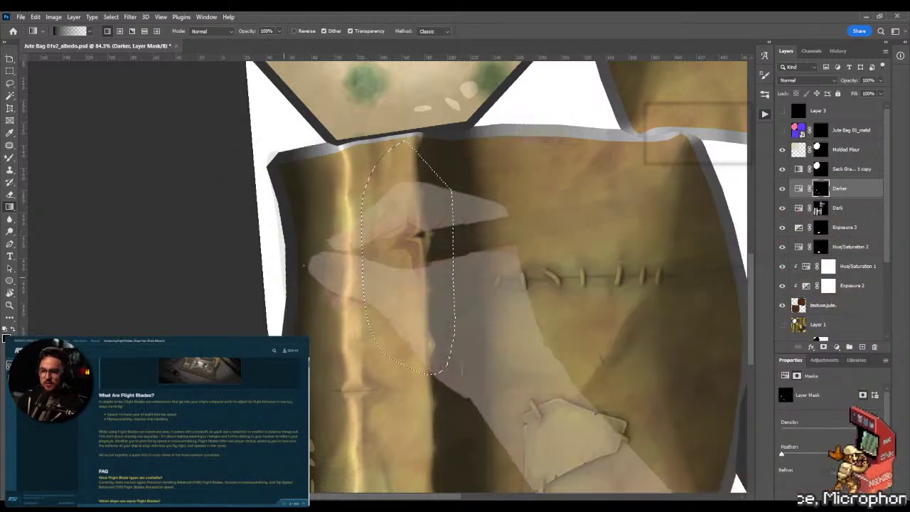
key("m")
key("ctrl+d")
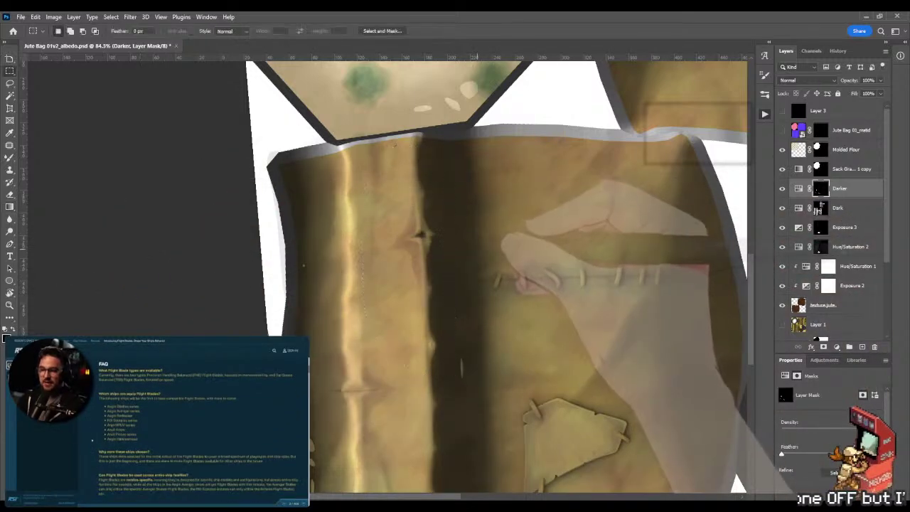
Outline a jagged cast-shadow selection along the sewn patch's lower-left edge and around its bottom stitch with the Lasso tool
key("z")
mouse_move(538, 244)
left_mouse_down()
mouse_move(490, 244)
mouse_move(479, 364)
mouse_move(414, 398)
left_mouse_up()
key("r")
left_click_drag(295, 334, 437, 262)
key("z")
scroll(406, 277, "down", 2)
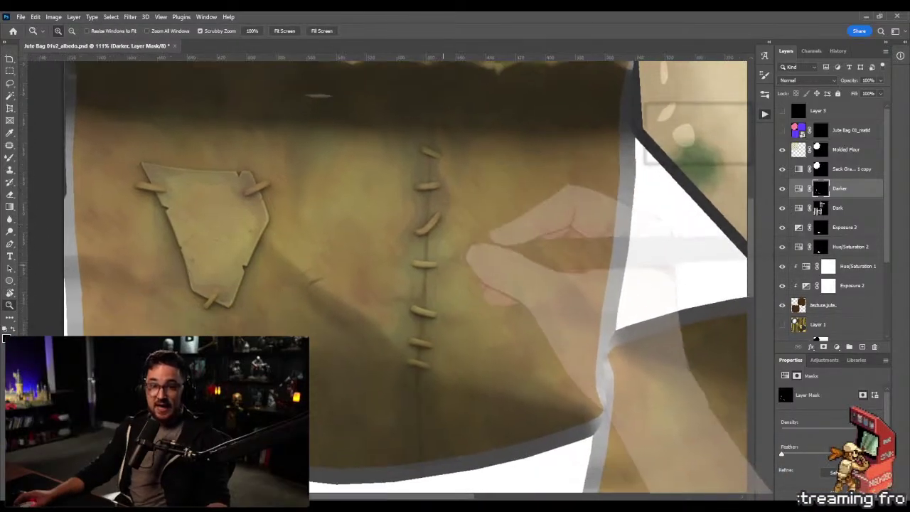
scroll(406, 277, "left", 2)
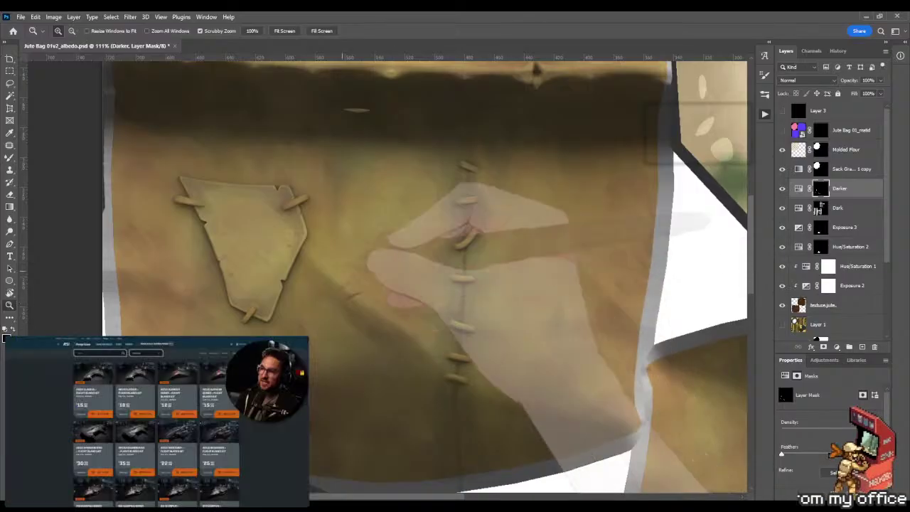
scroll(427, 277, "left", 3)
scroll(427, 277, "up", 2)
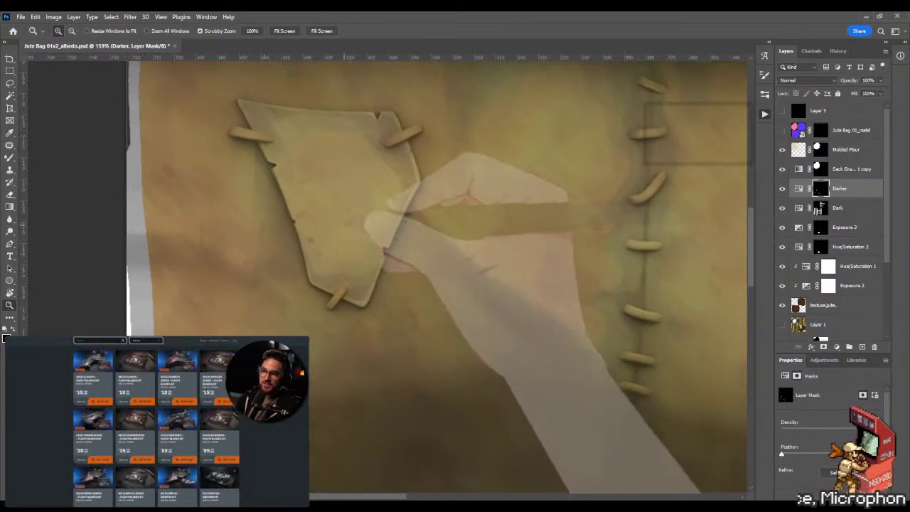
key("l")
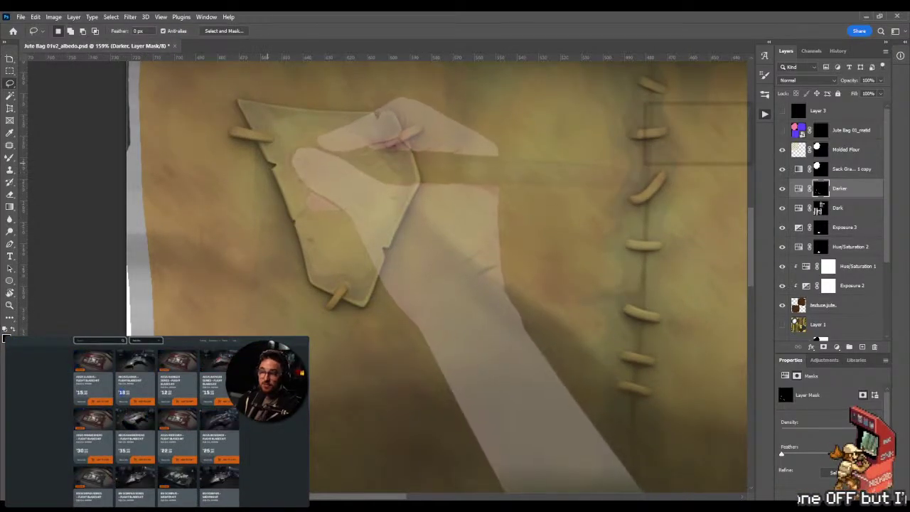
left_click_drag(269, 163, 275, 210)
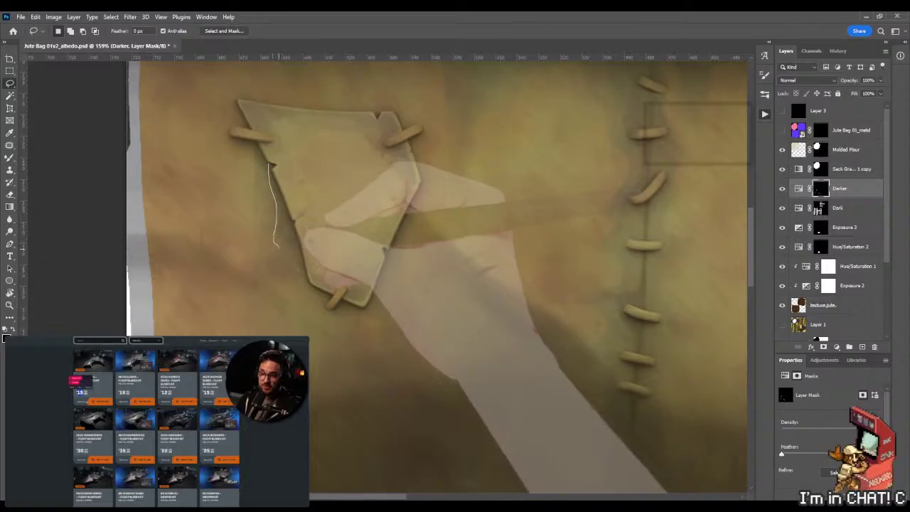
left_click_drag(276, 245, 280, 283)
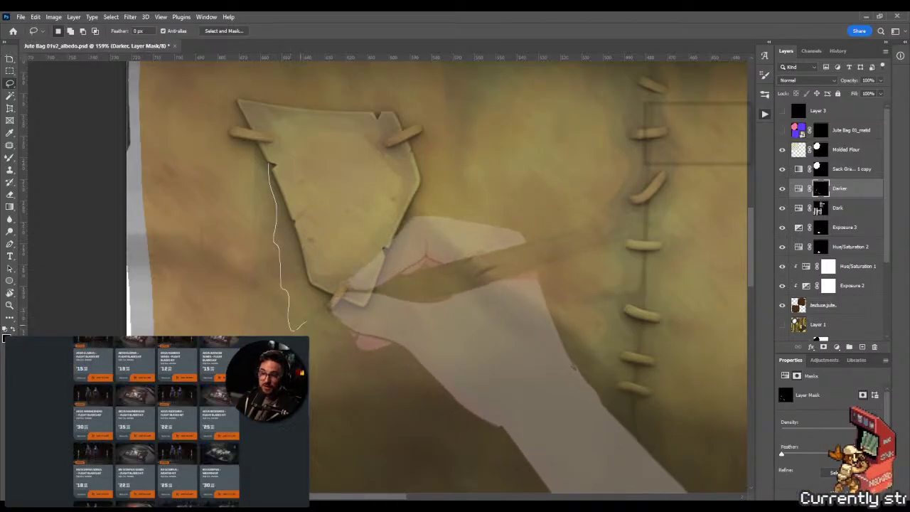
mouse_move(306, 321)
left_mouse_down()
mouse_move(364, 311)
mouse_move(339, 303)
left_mouse_up()
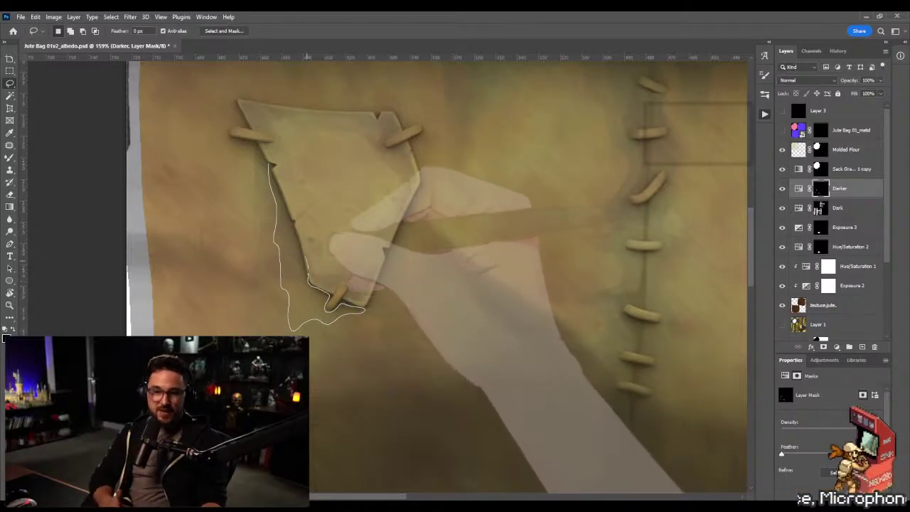
left_click_drag(340, 303, 335, 303)
Refine the shadow selection so it follows the patch's edge and hugs the bottom stitch closely, subtracting the excess at the patch corner
key("r")
mouse_move(440, 213)
left_mouse_down()
mouse_move(483, 242)
mouse_move(434, 191)
mouse_move(462, 164)
left_mouse_up()
scroll(462, 214, "up", 5)
key("l")
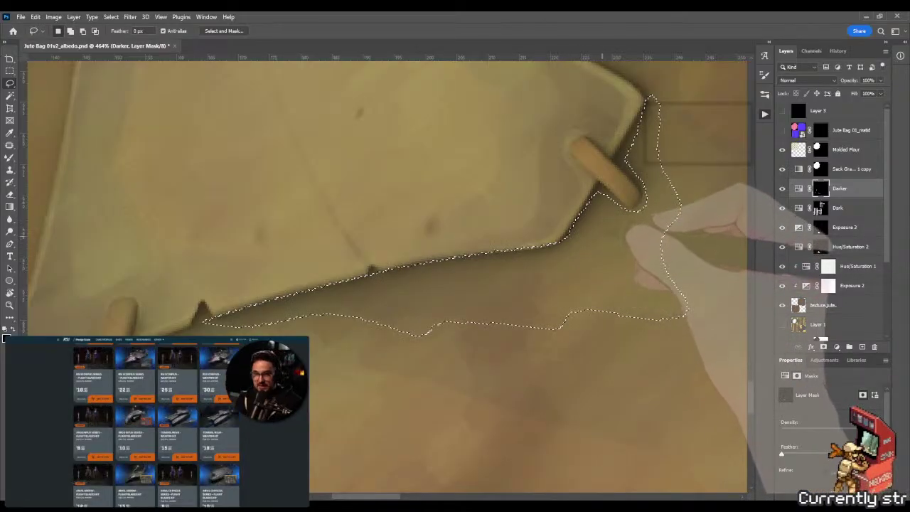
left_click_drag(602, 236, 488, 288)
key("r")
left_click_drag(594, 247, 495, 329)
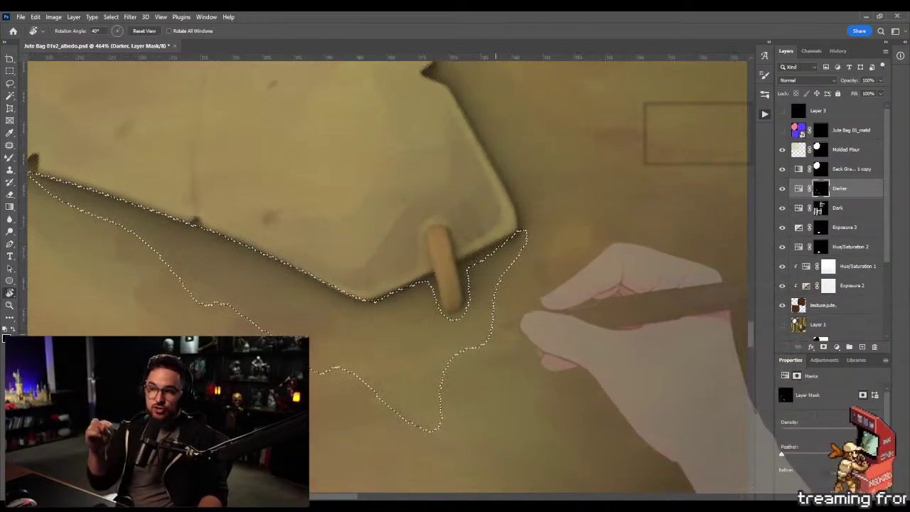
key("l")
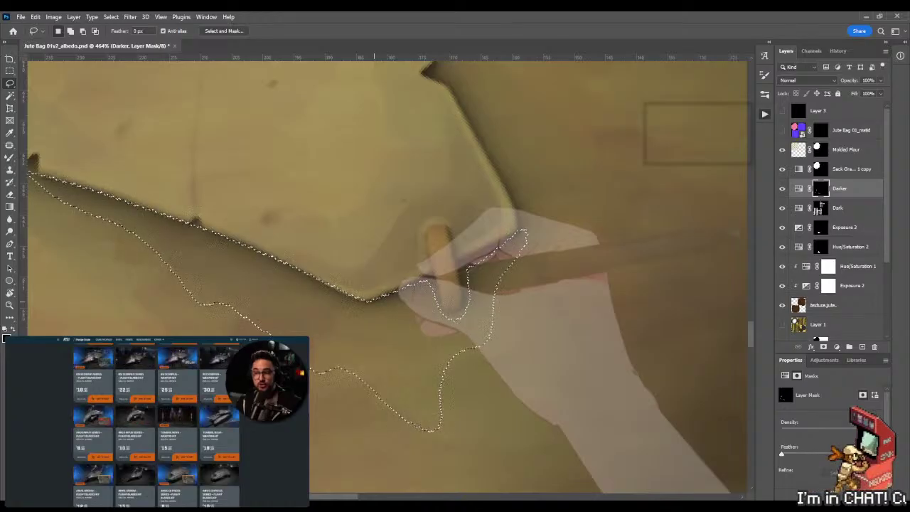
key("ctrl+d")
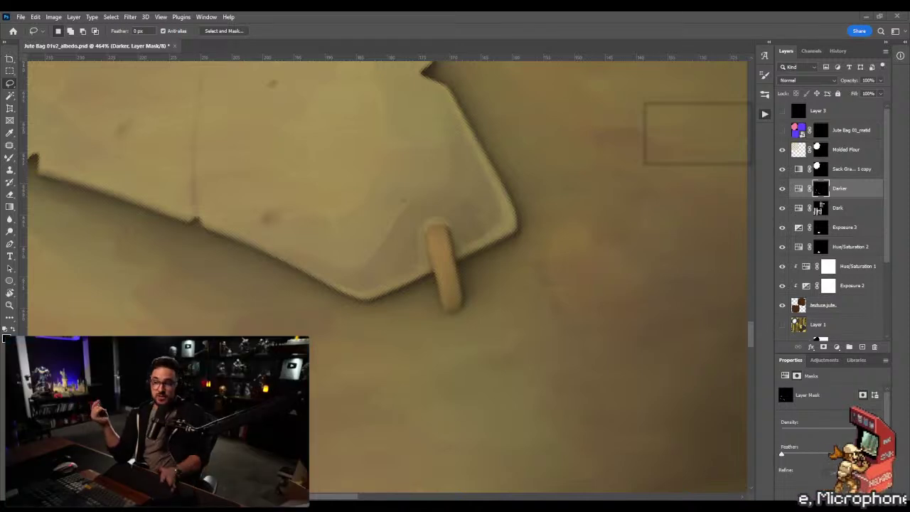
left_click_drag(28, 172, 398, 290)
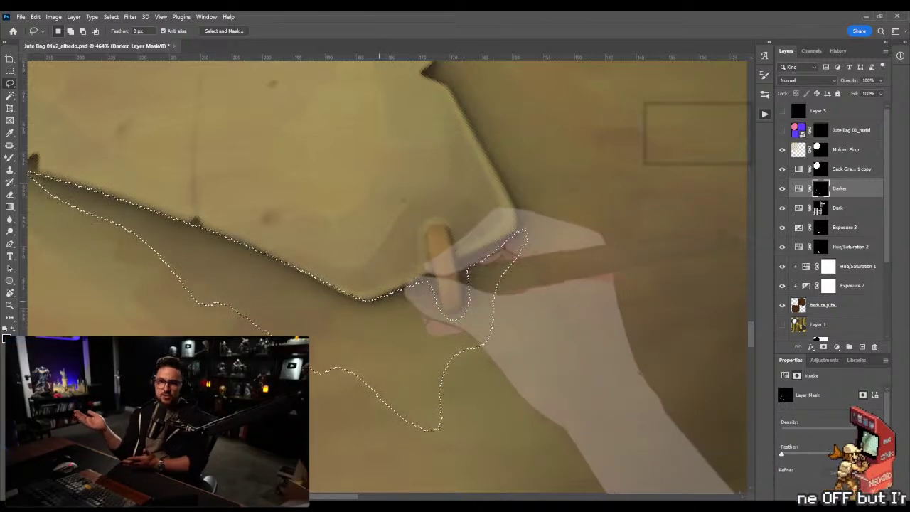
key("shift")
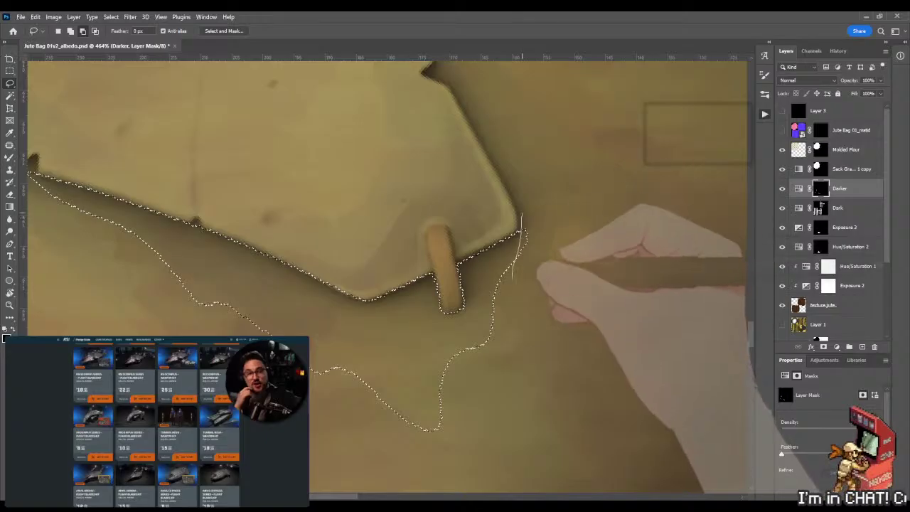
Darken the selected shadow shape beside the patch with a white gradient on the Darker layer mask
key("r")
left_click_drag(426, 242, 320, 270)
key("z")
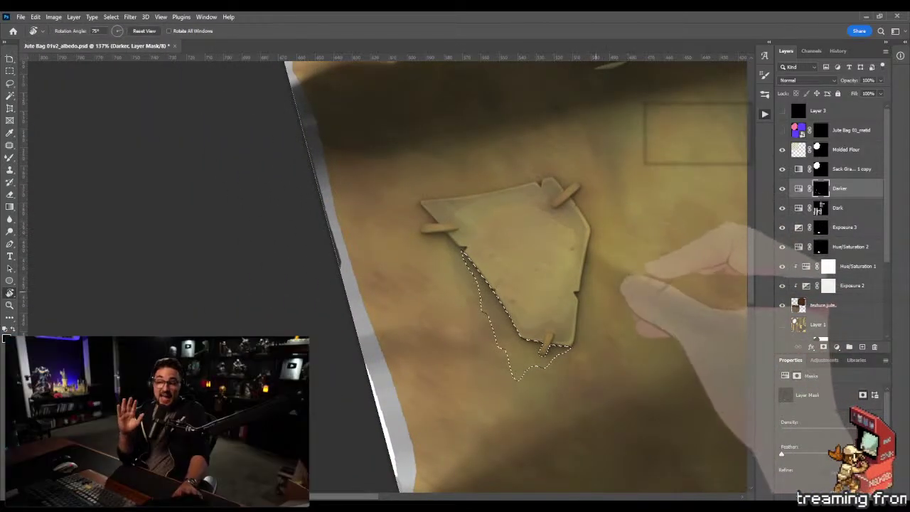
left_click_drag(618, 285, 484, 263)
key("g")
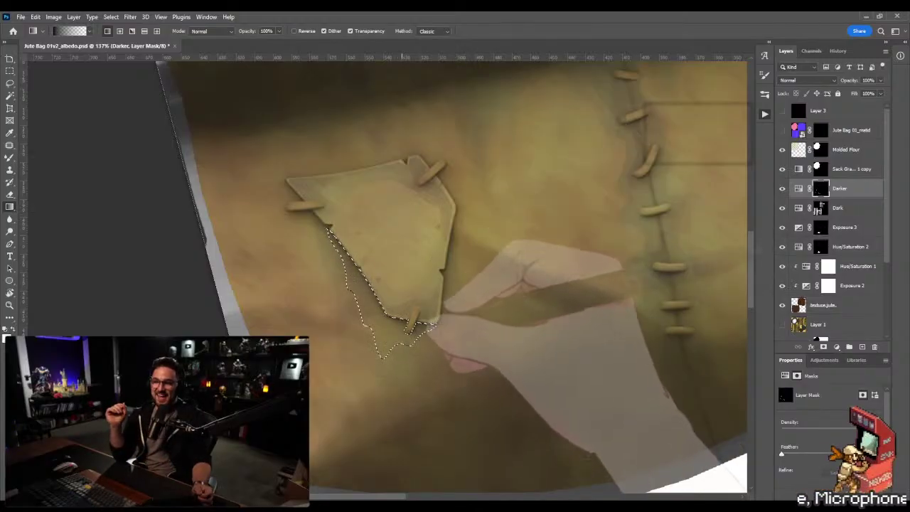
key("x")
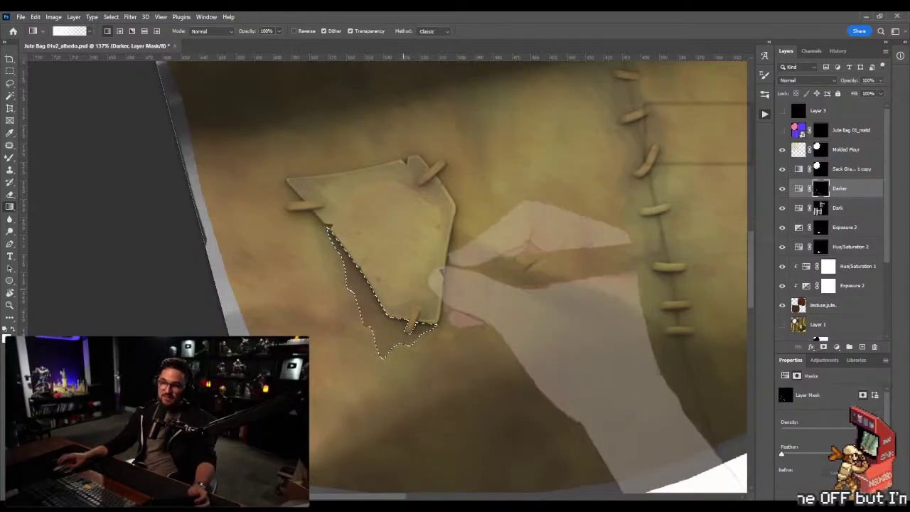
Soften the pointed lower tip of the patch's cast shadow with the Mixer Brush on the Darker mask
key("r")
left_click_drag(441, 234, 370, 235)
key("z")
left_click_drag(356, 298, 441, 299)
key("b")
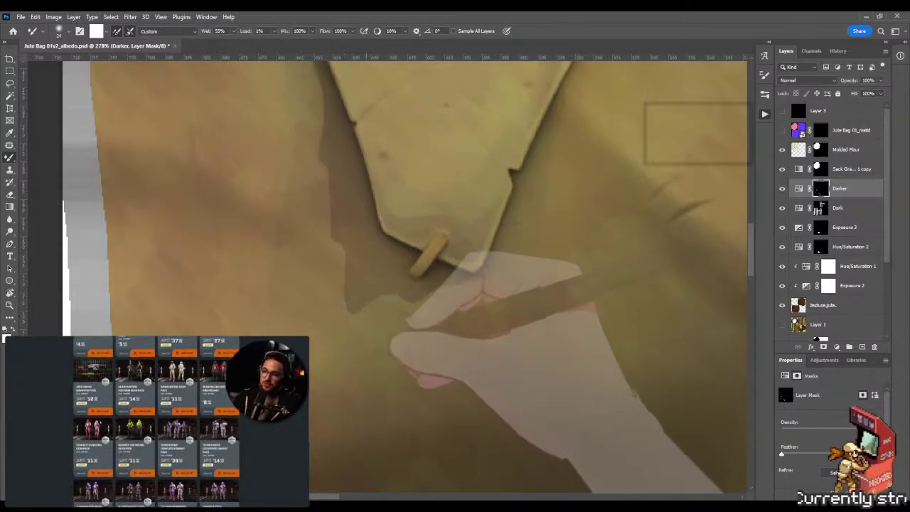
key("z")
left_click_drag(333, 373, 388, 343)
key("b")
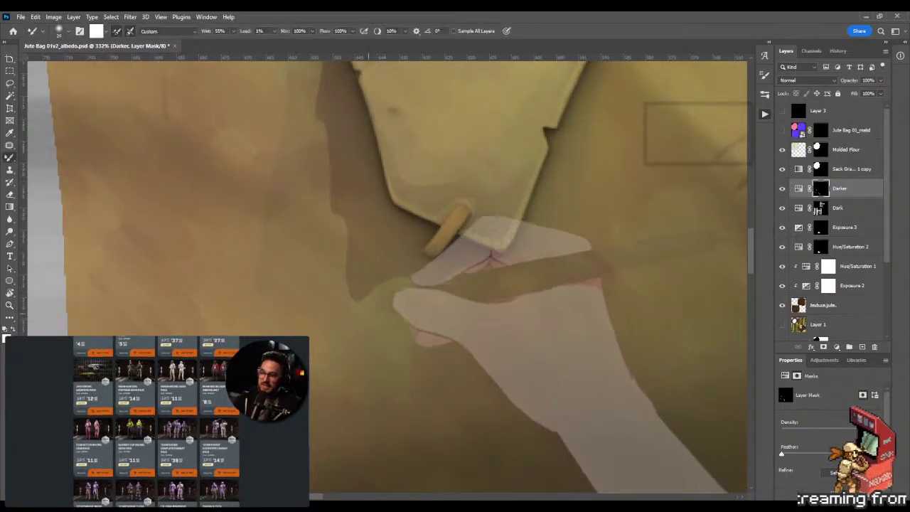
right_click(353, 311, "alt")
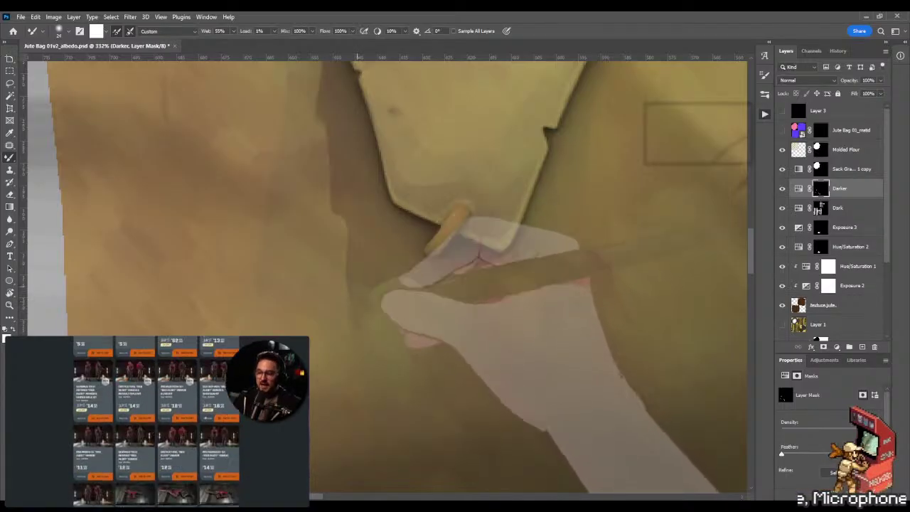
Alternate between a black Brush and the Mixer Brush to reshape and blend the shadow's outer edge along the patch
key("shift+b")
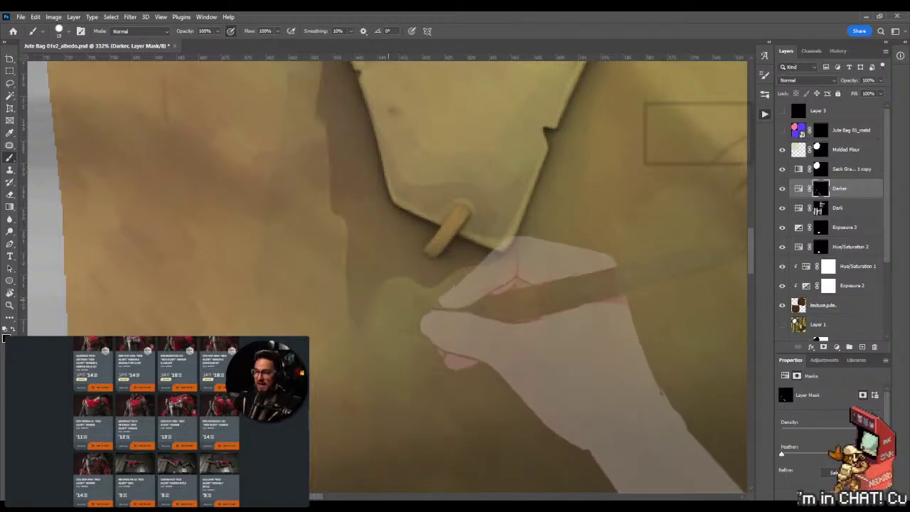
key("shift+b")
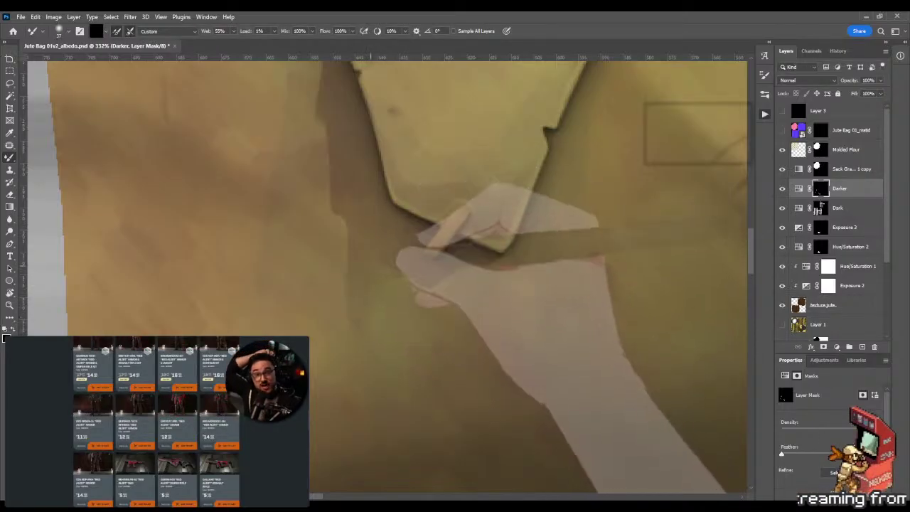
key("shift+b")
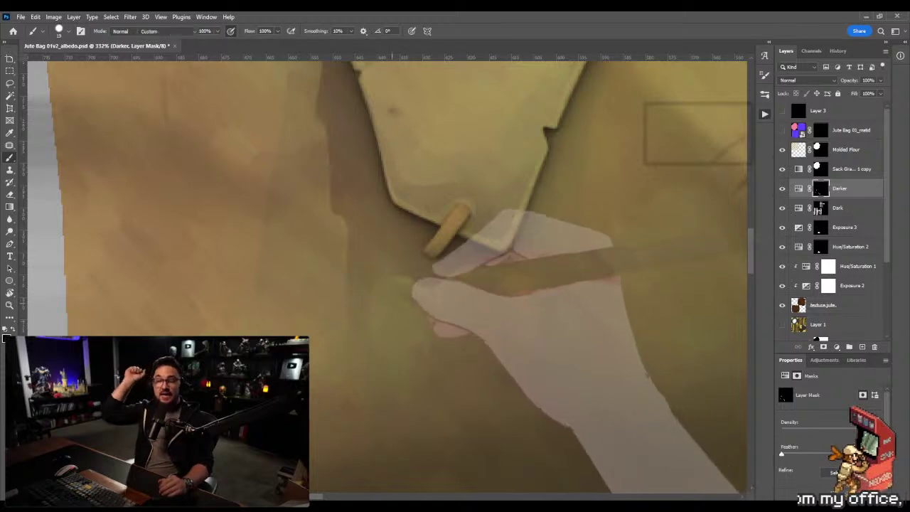
key("shift+b")
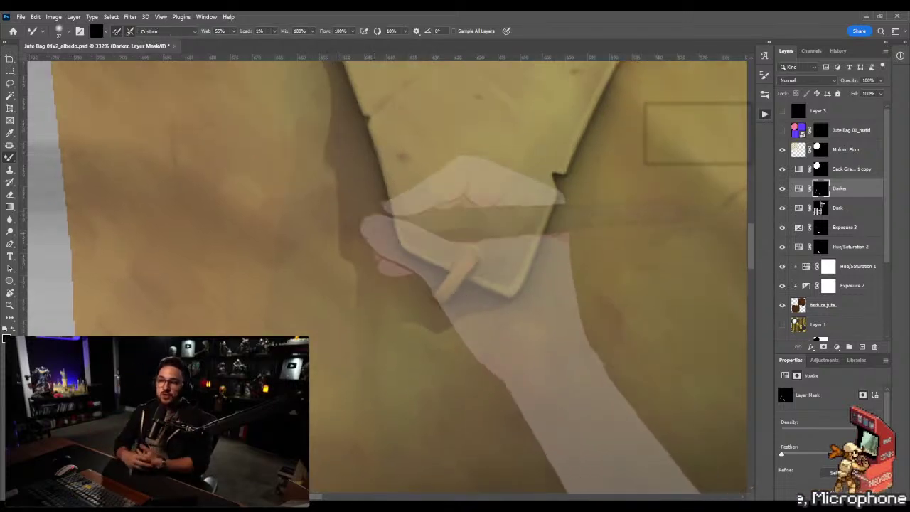
left_click_drag(319, 176, 329, 234)
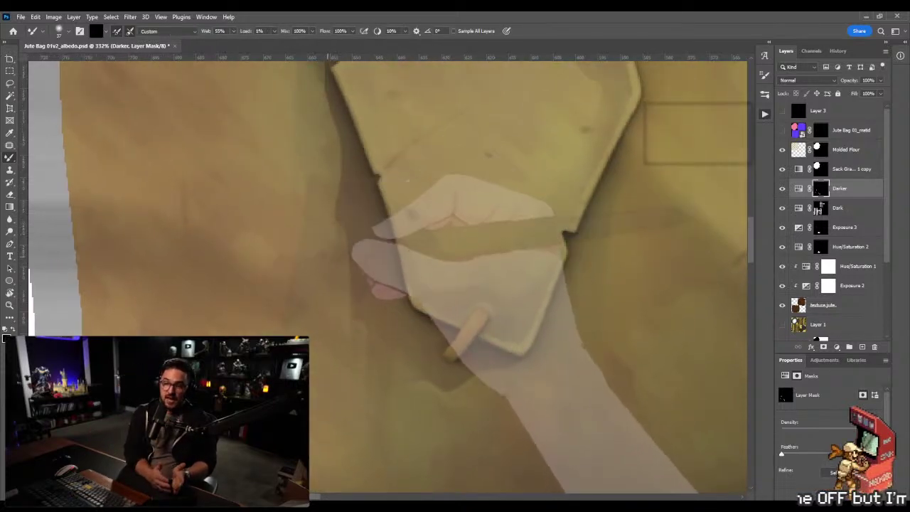
left_click_drag(398, 298, 327, 142)
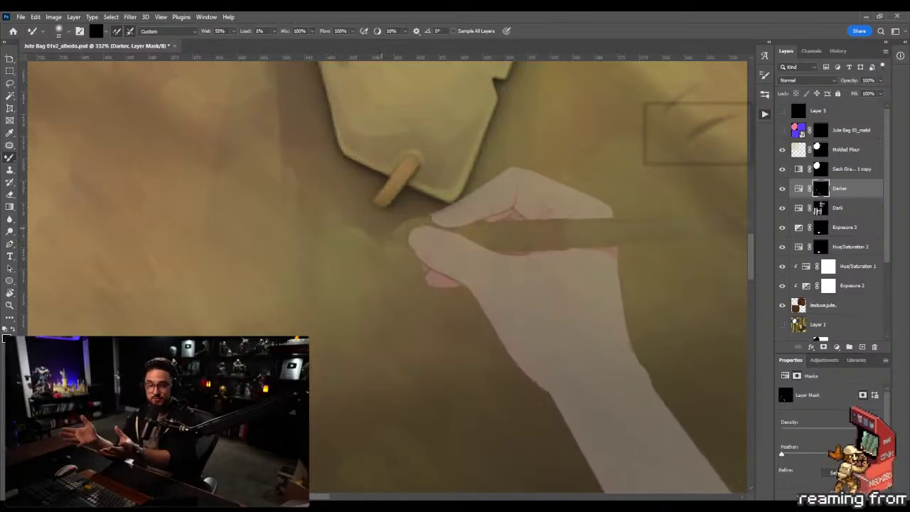
Blend the shadow below the bottom stitch smoothly into the burlap with a resized Mixer Brush
key("z")
left_click_drag(440, 248, 341, 248)
key("z")
left_click_drag(419, 229, 516, 254)
left_click_drag(280, 362, 366, 307)
key("b")
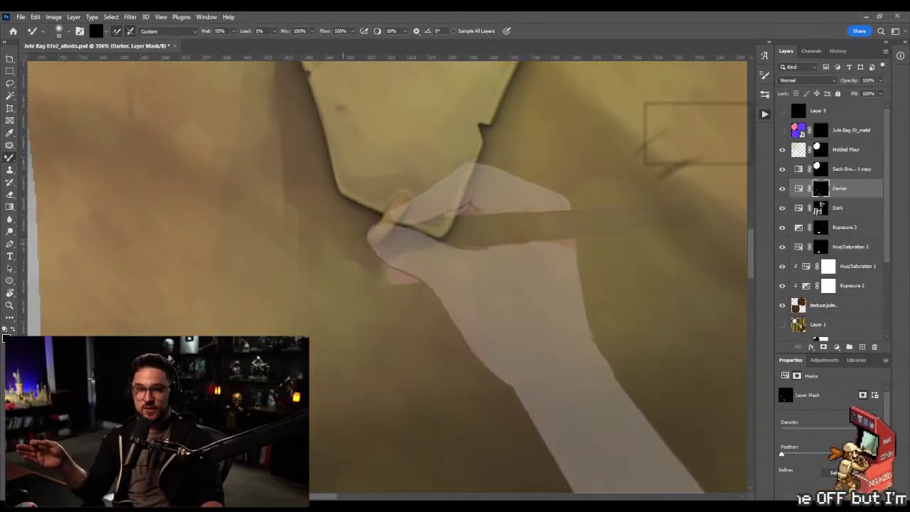
left_click_drag(332, 250, 317, 249)
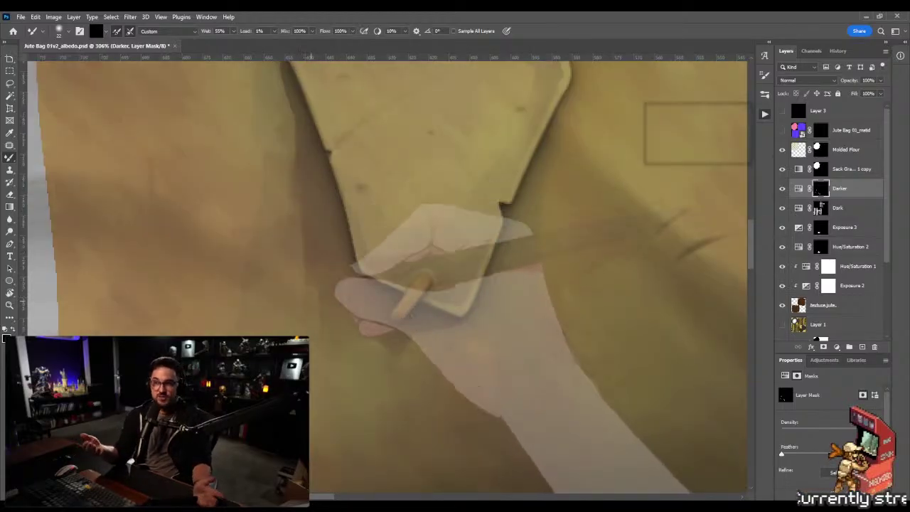
Lasso the whole shadow area around the patch and fade its outer side with a black gradient on the Darker mask
key("z")
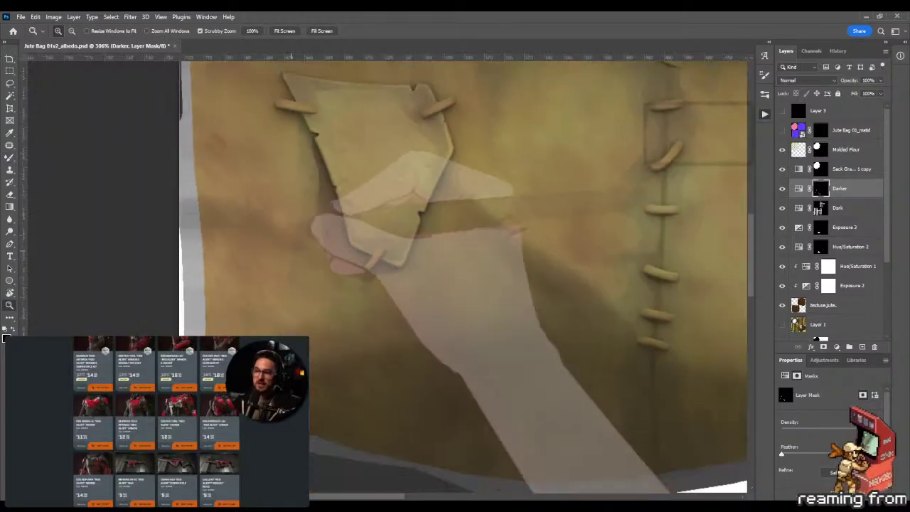
key("ctrl+minus")
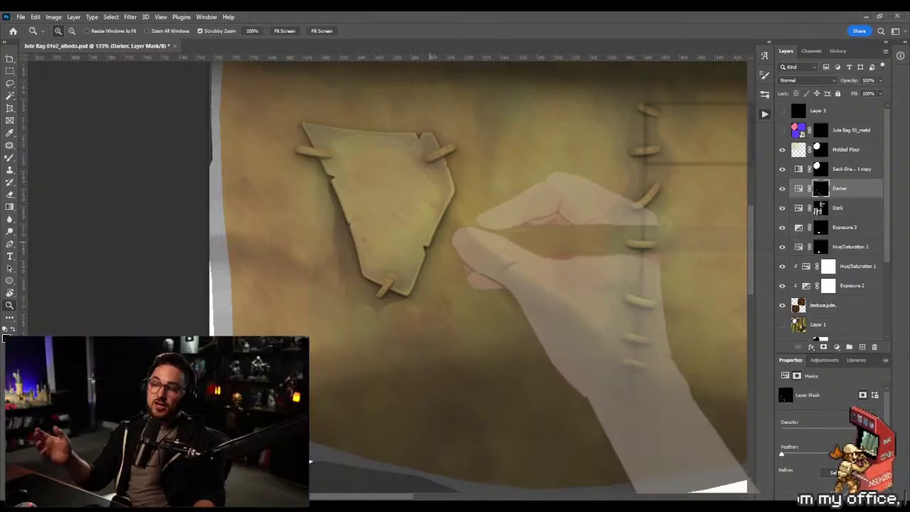
key("l")
mouse_move(396, 221)
left_mouse_down()
mouse_move(341, 364)
mouse_move(299, 235)
mouse_move(331, 131)
left_mouse_up()
key("g")
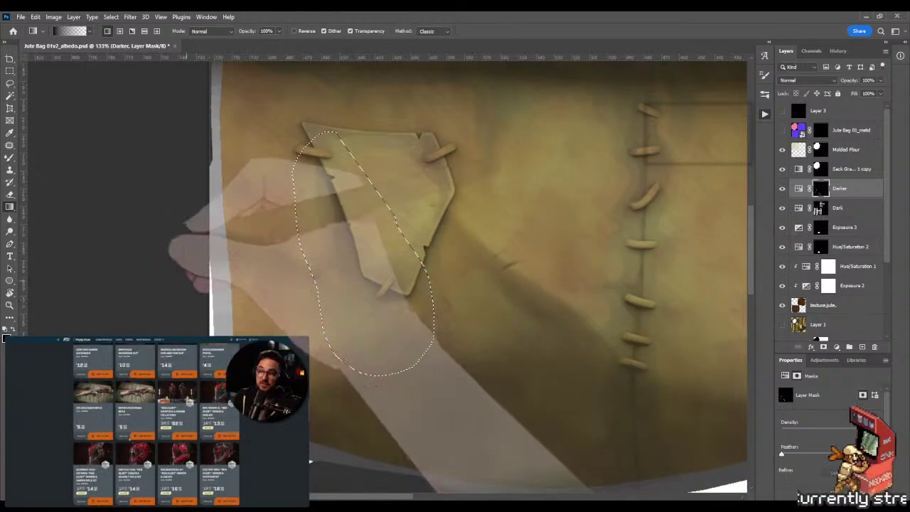
key("m")
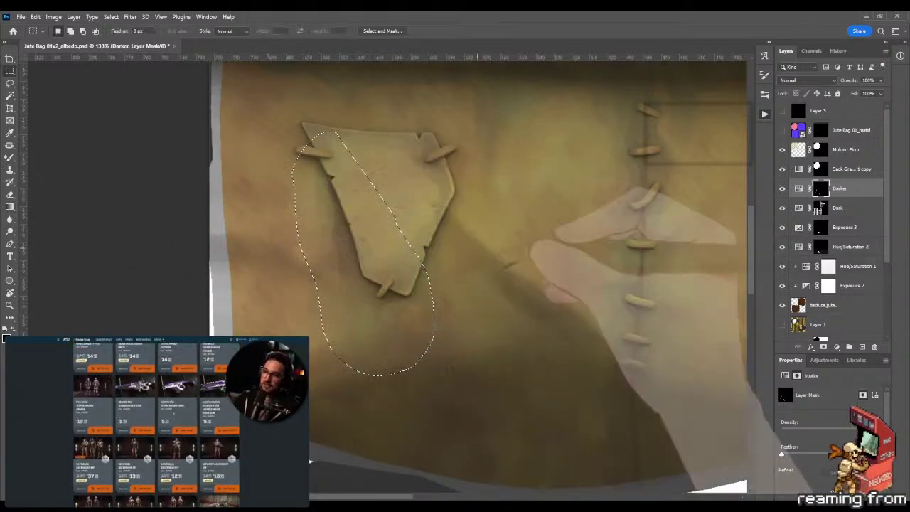
Save the albedo texture document with the new patch shadow
key("z")
left_click_drag(551, 280, 483, 280)
key("ctrl+s")
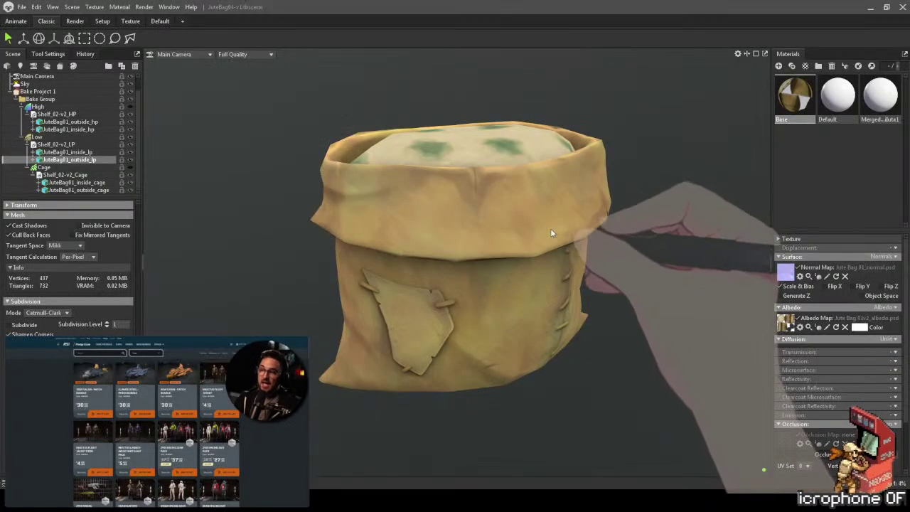
Inspect the patch shadow on the 3D bag from the front and the stitched side, both from afar and close up
left_click_drag(550, 228, 505, 200)
scroll(506, 200, "down", 3)
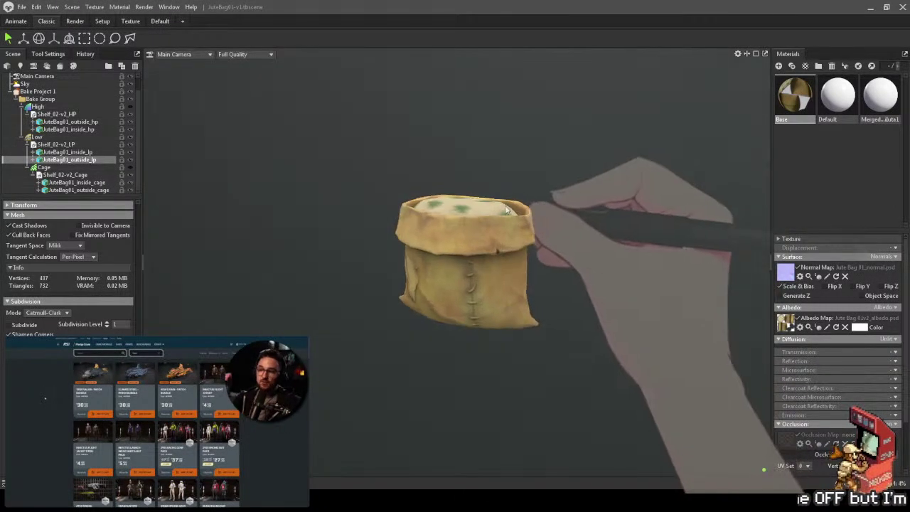
scroll(535, 215, "up", 5)
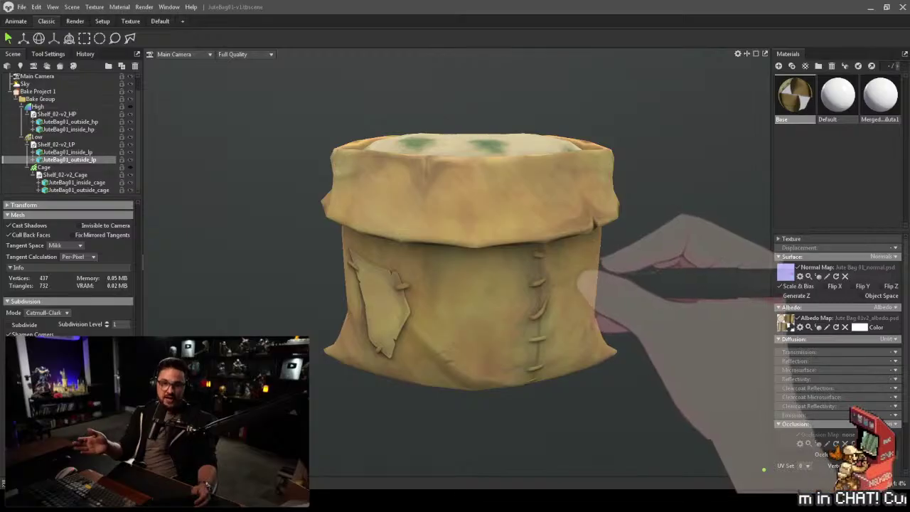
Switch to Photoshop, lasso a forked fold shape on the left part of the bag's folded rim and fill it with white on the Darker mask
key("alt+Tab")
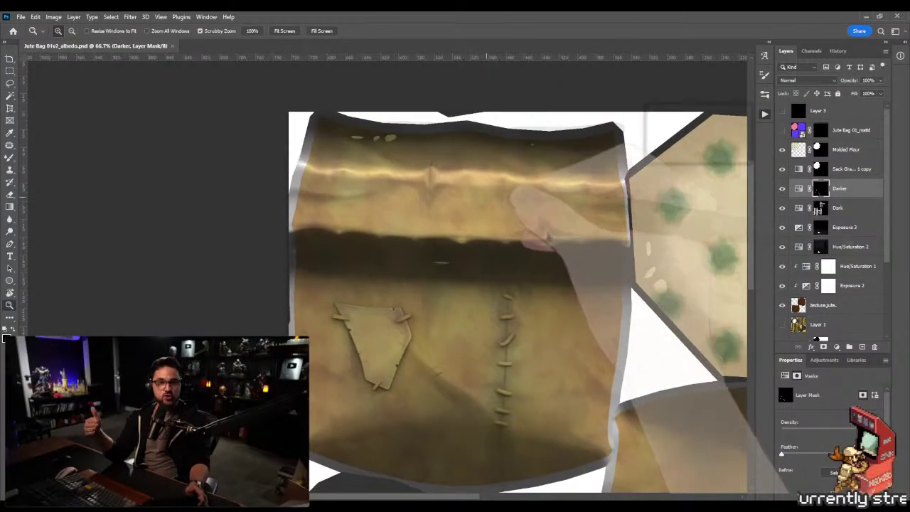
scroll(486, 201, "up", 5)
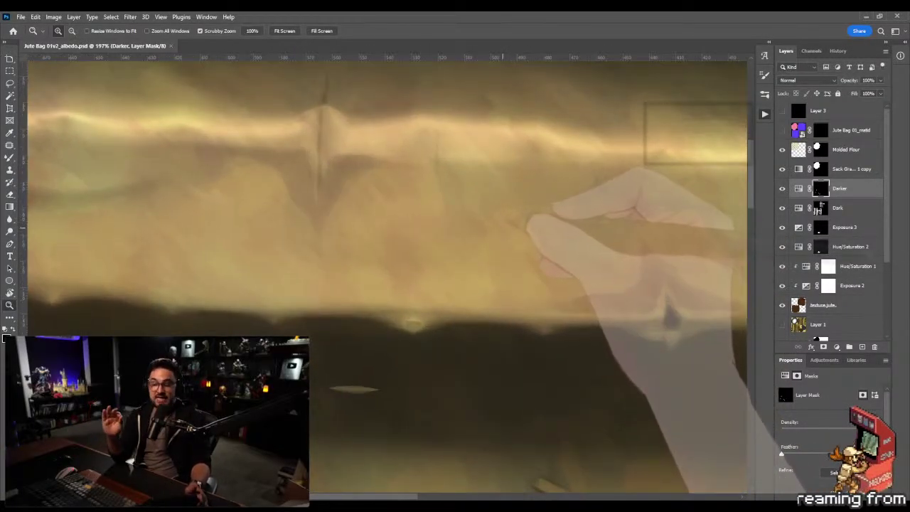
left_click_drag(467, 268, 502, 308)
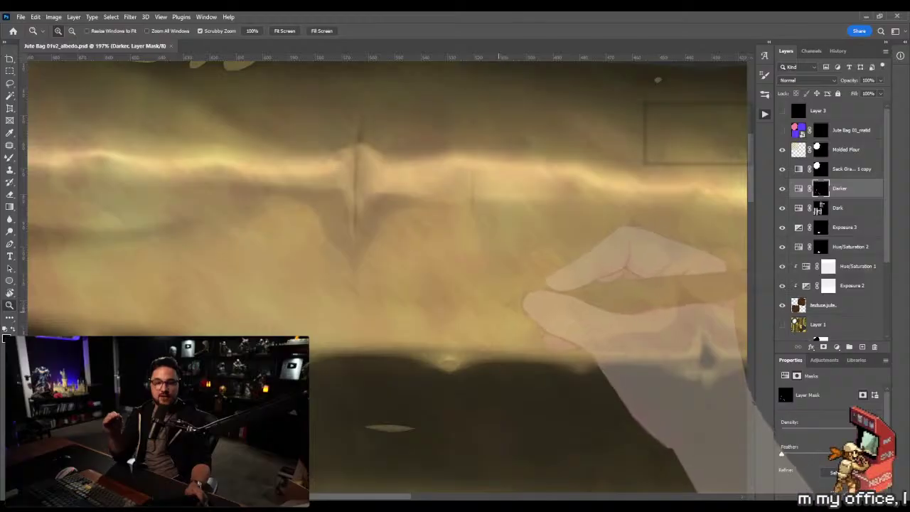
left_click_drag(493, 312, 449, 323)
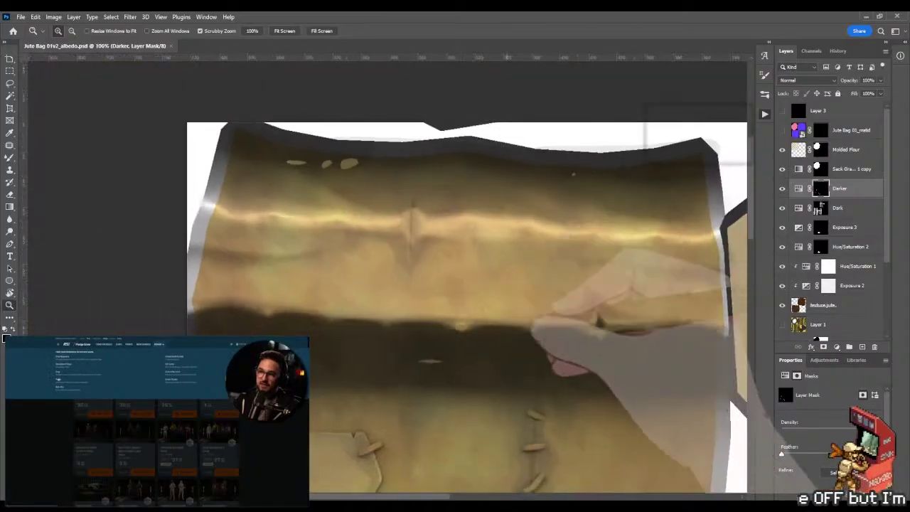
left_click_drag(515, 381, 484, 287)
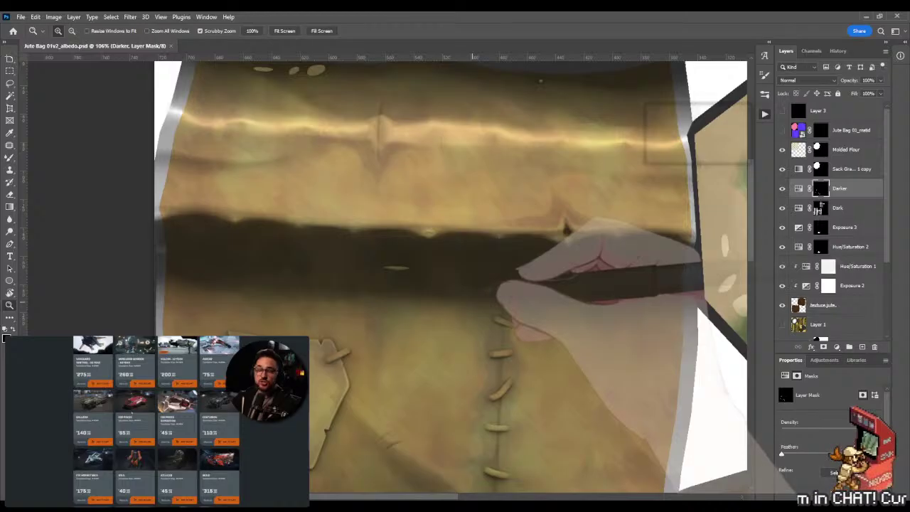
left_click_drag(451, 236, 452, 311)
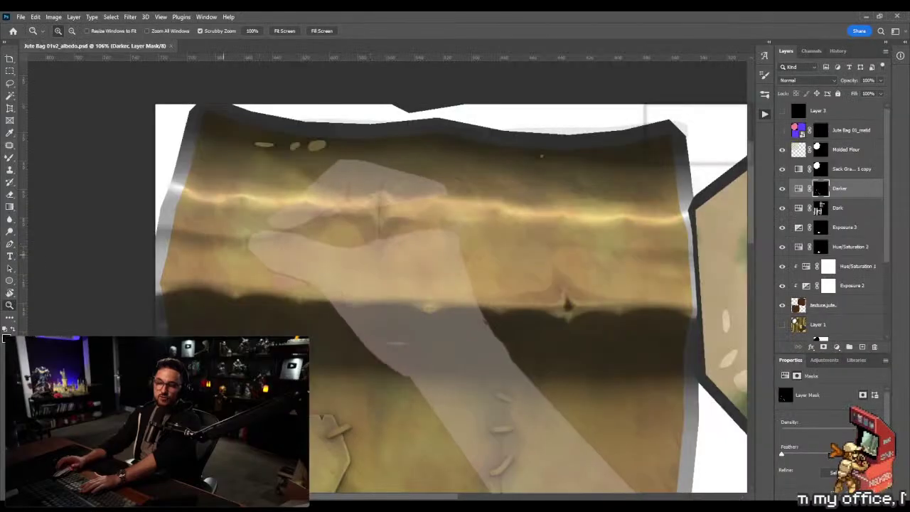
left_click_drag(384, 206, 426, 214)
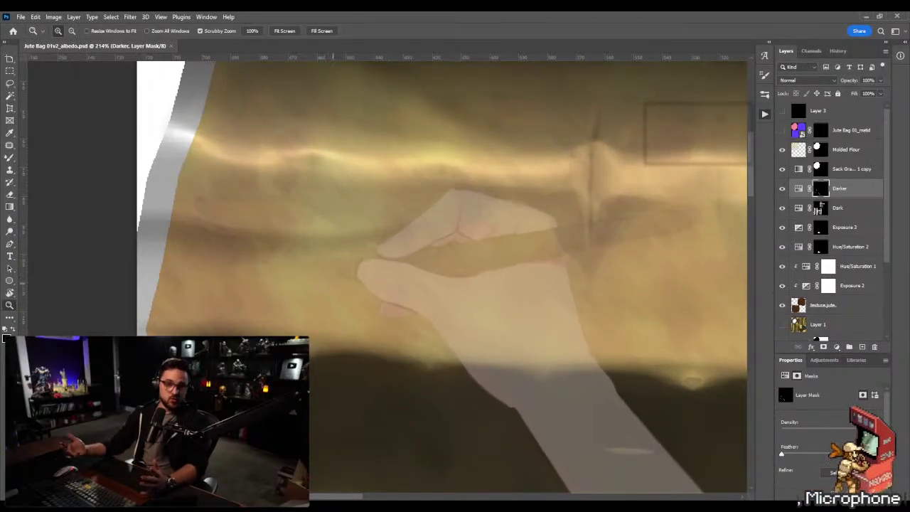
key("l")
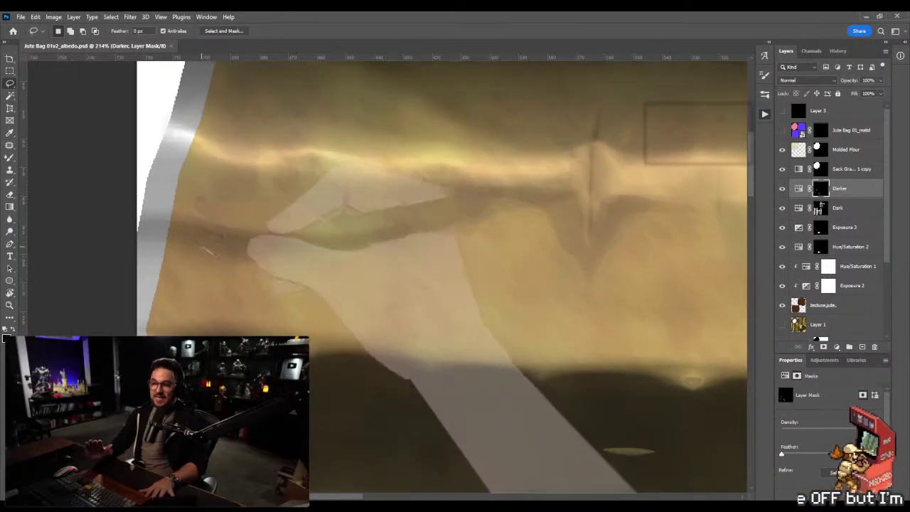
mouse_move(202, 248)
left_mouse_down()
mouse_move(316, 308)
mouse_move(518, 325)
mouse_move(511, 314)
mouse_move(346, 281)
mouse_move(432, 255)
mouse_move(484, 215)
mouse_move(355, 249)
mouse_move(201, 246)
left_mouse_up()
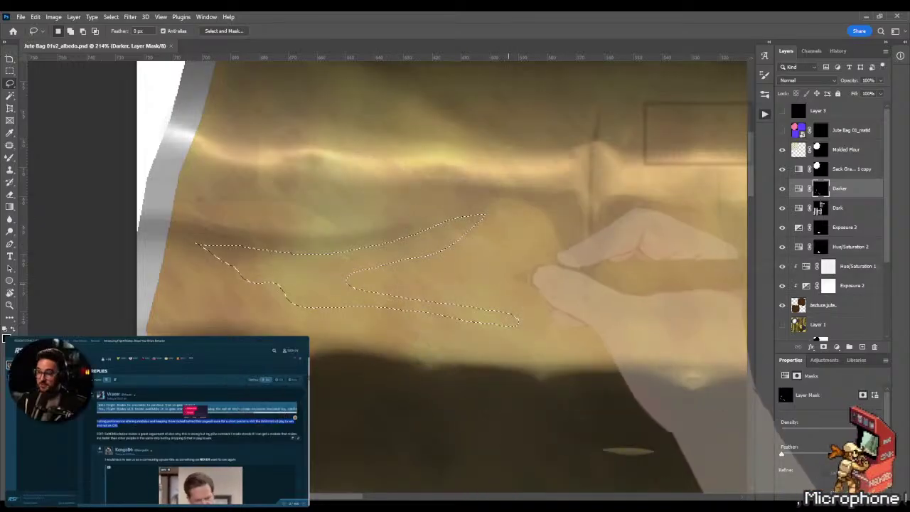
key("g")
key("alt+BackSpace")
Reshape the forked fold with a black Brush and soften its outer edges into the burlap with a resized Mixer Brush
key("b")
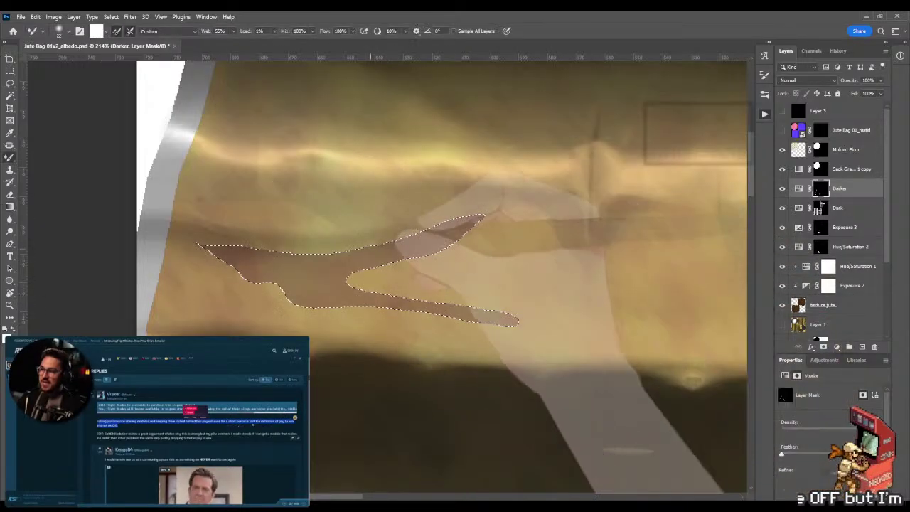
key("shift+b")
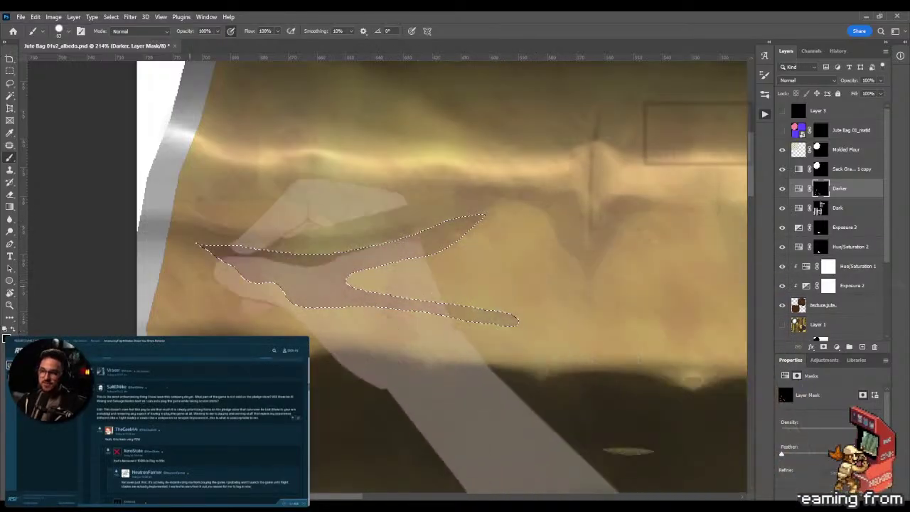
key("m")
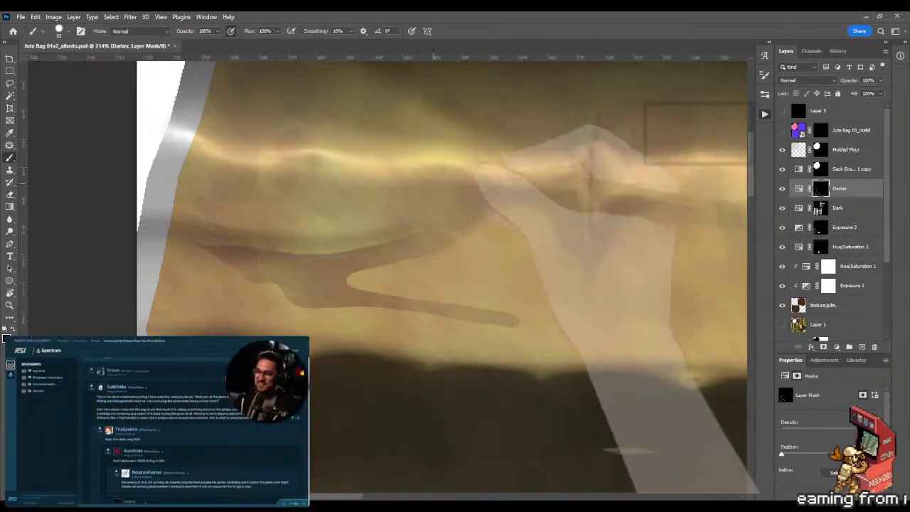
key("shift+b")
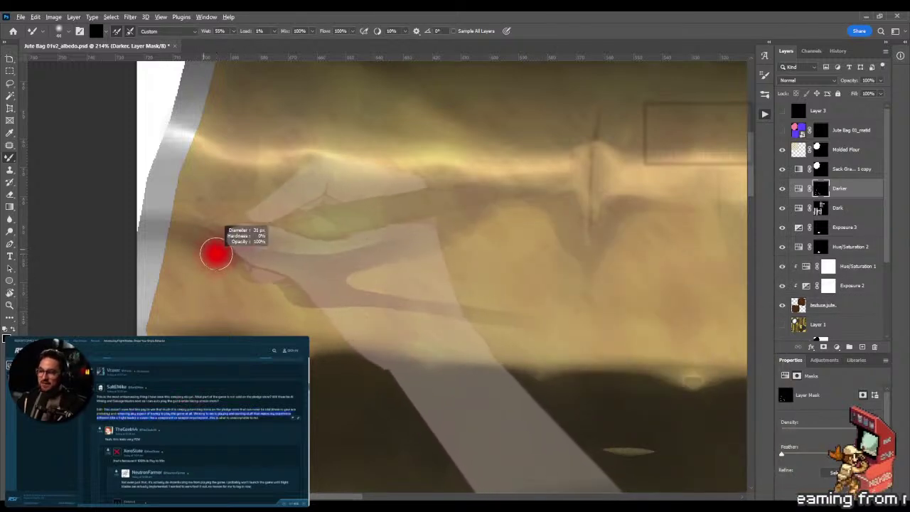
key("shift+b")
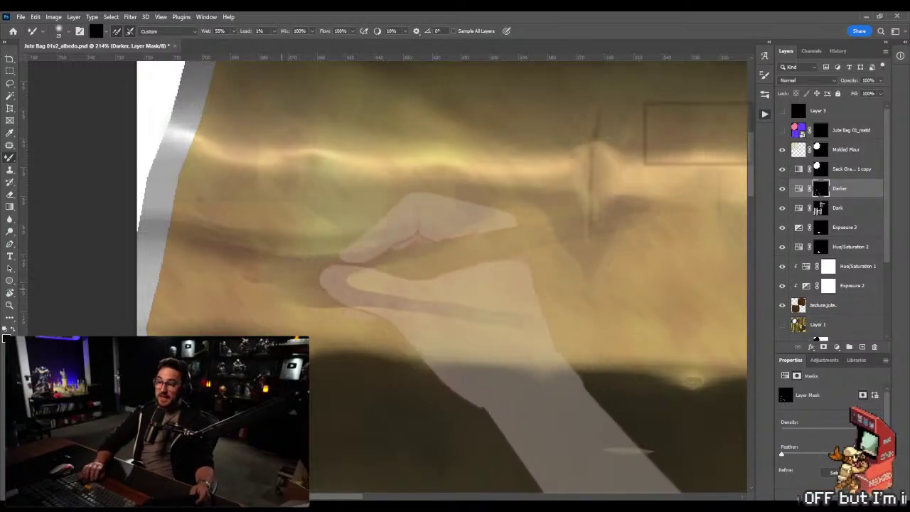
Lasso the whole area around the forked rim fold and fade its lower part with a black gradient on the Darker mask
key("z")
scroll(441, 270, "down", 3)
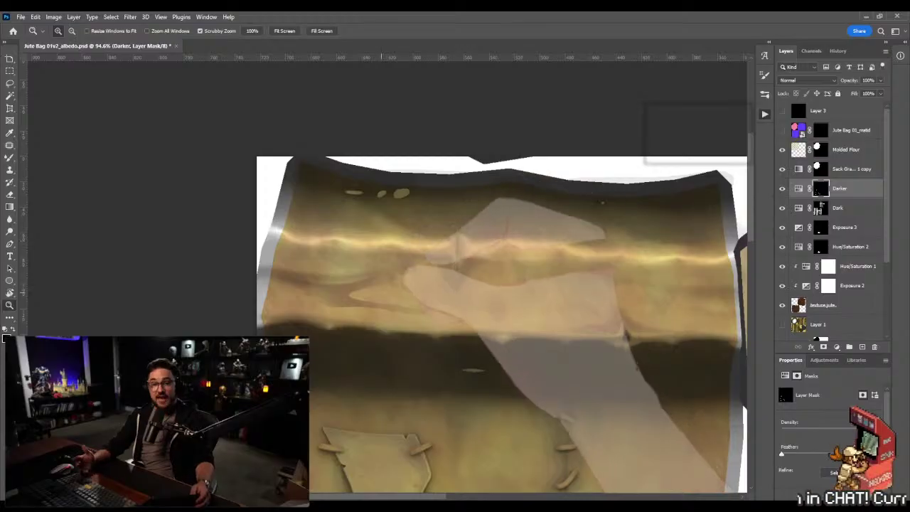
key("l")
mouse_move(260, 259)
left_mouse_down()
mouse_move(271, 307)
mouse_move(444, 336)
mouse_move(491, 335)
mouse_move(523, 278)
mouse_move(508, 226)
mouse_move(395, 229)
mouse_move(368, 243)
mouse_move(359, 263)
left_mouse_up()
key("g")
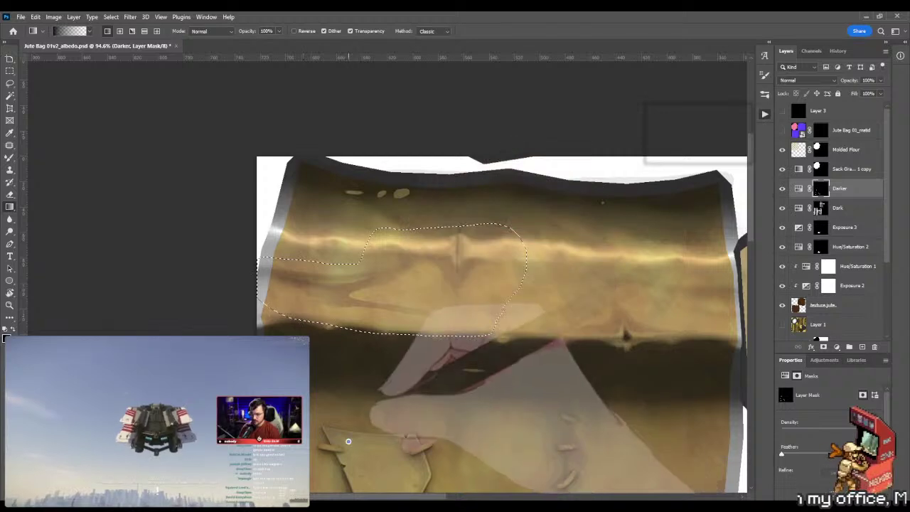
mouse_move(406, 266)
left_mouse_down()
mouse_move(407, 357)
mouse_move(433, 202)
mouse_move(388, 249)
mouse_move(390, 420)
left_mouse_up()
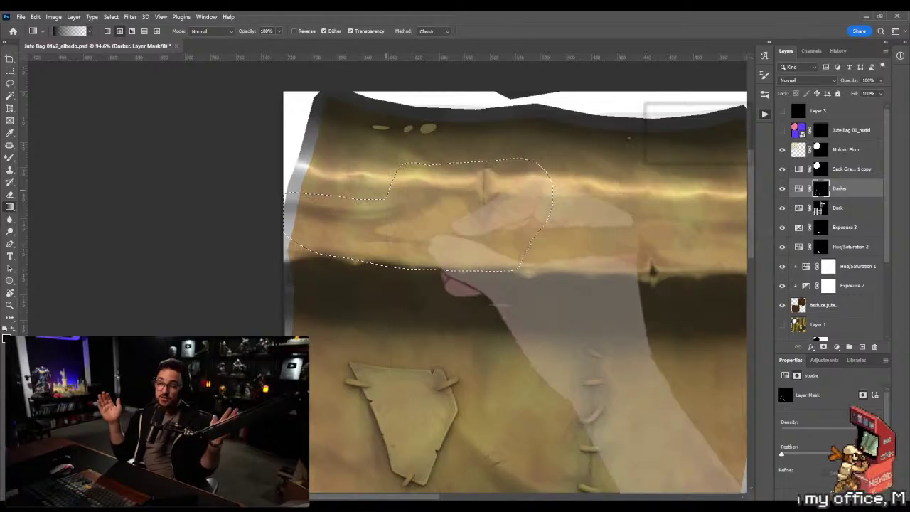
Save the albedo texture and check the new rim fold on the 3D bag in Marmoset Toolbag from several angles
key("z")
left_click(387, 284)
left_click_drag(430, 266, 406, 320)
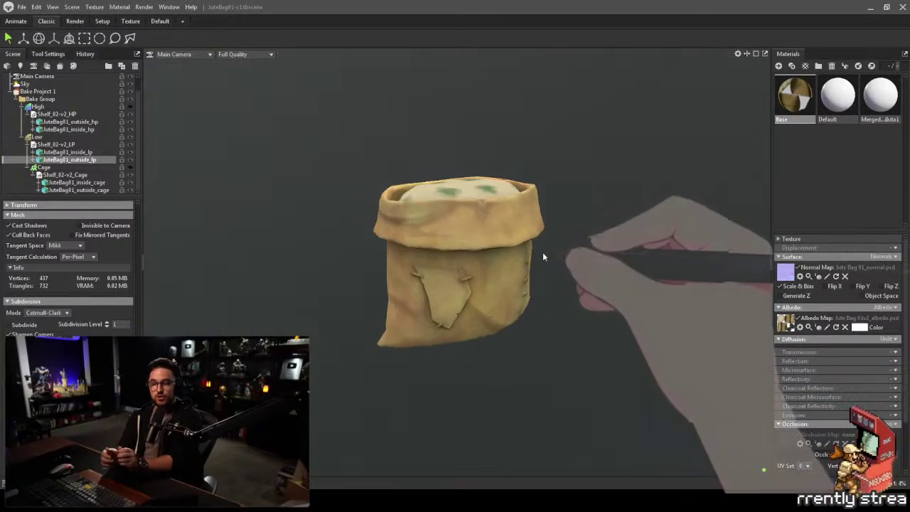
left_click_drag(543, 253, 457, 240)
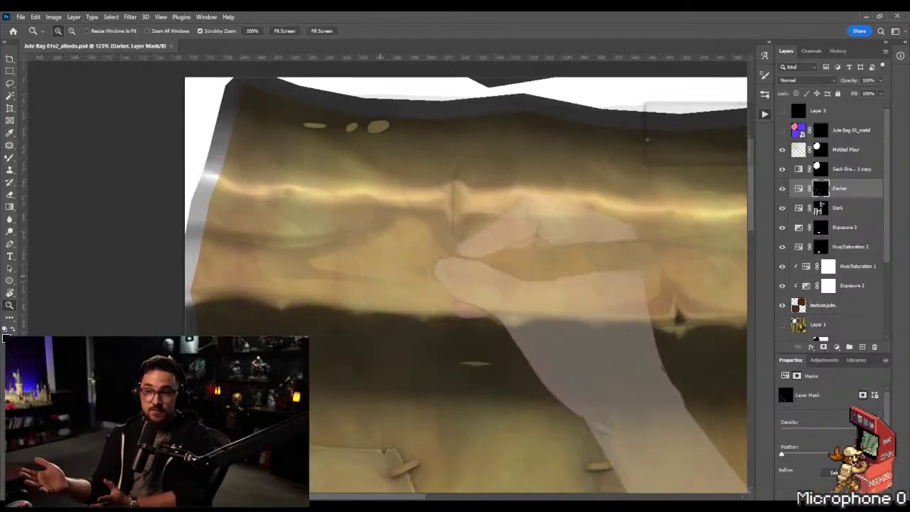
key("ctrl+plus")
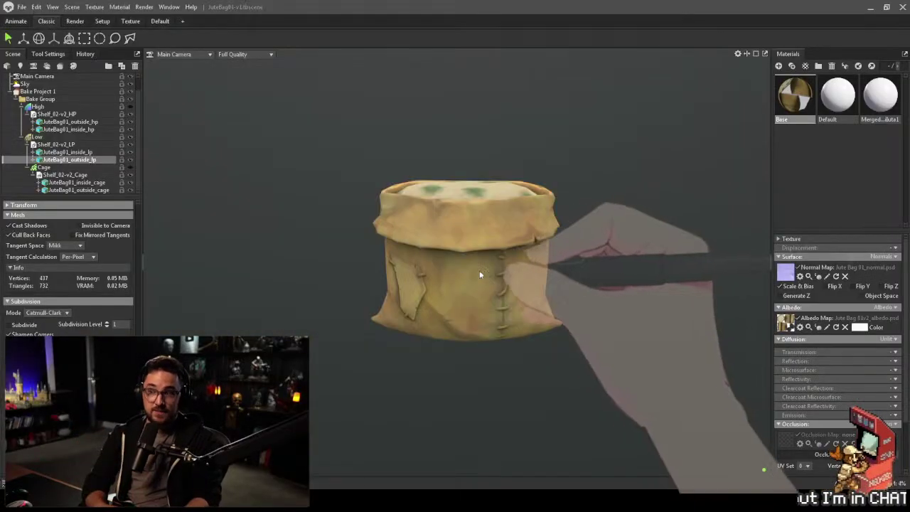
left_click_drag(479, 274, 471, 254)
left_click_drag(536, 284, 577, 310)
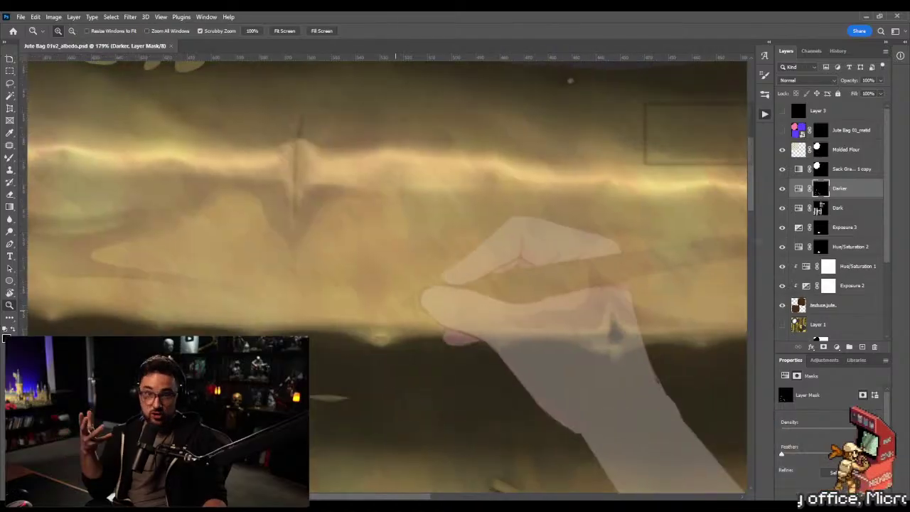
In Photoshop, lasso a wavy fold shape beneath the rim highlight, dipping toward the tear, and fill it with white on the Darker mask
left_click_drag(395, 299, 215, 309)
left_click_drag(347, 310, 352, 312)
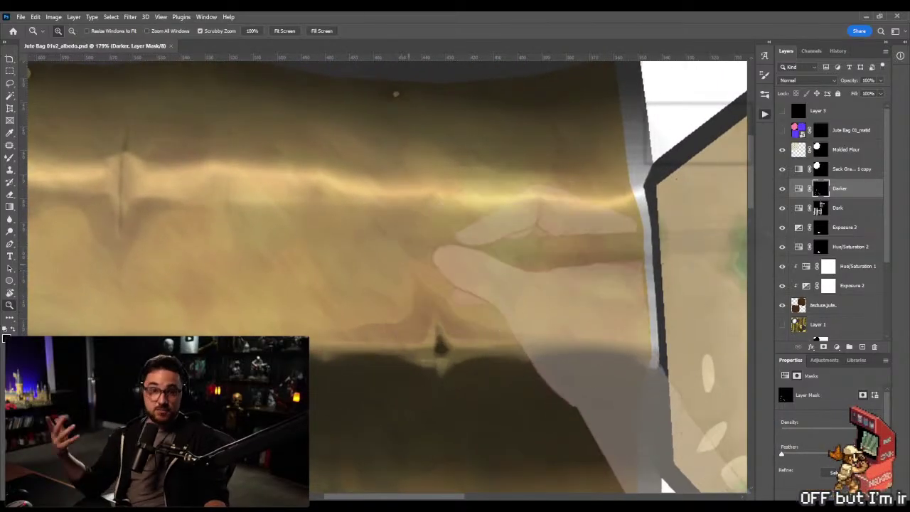
key("l")
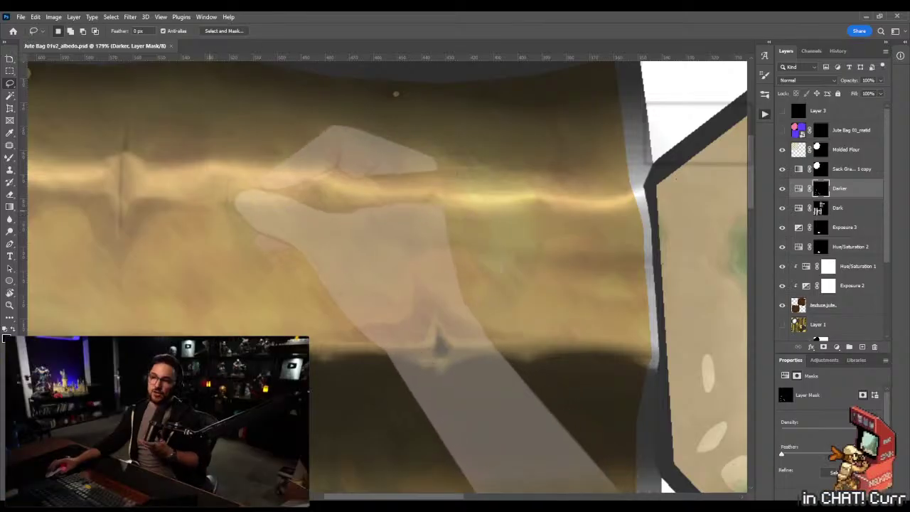
mouse_move(240, 211)
left_mouse_down()
mouse_move(341, 223)
mouse_move(373, 251)
left_mouse_up()
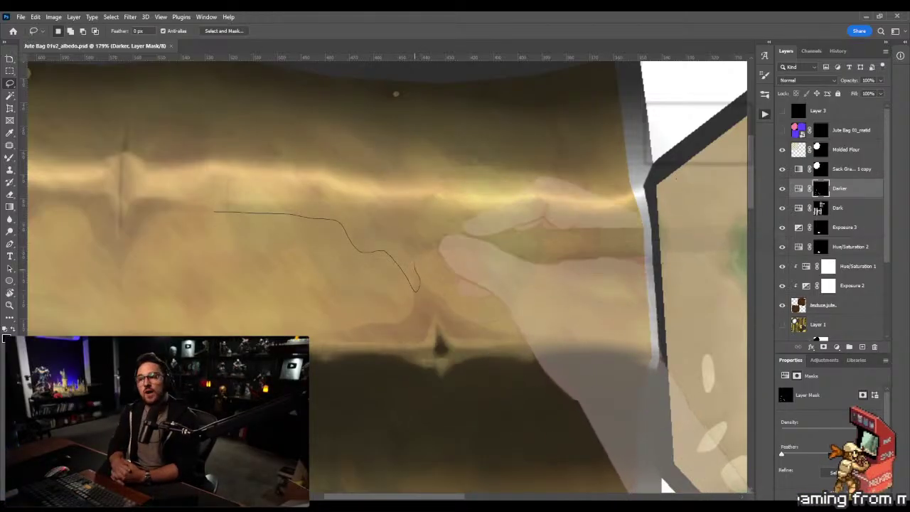
mouse_move(483, 241)
left_mouse_down()
mouse_move(543, 222)
mouse_move(640, 223)
left_mouse_up()
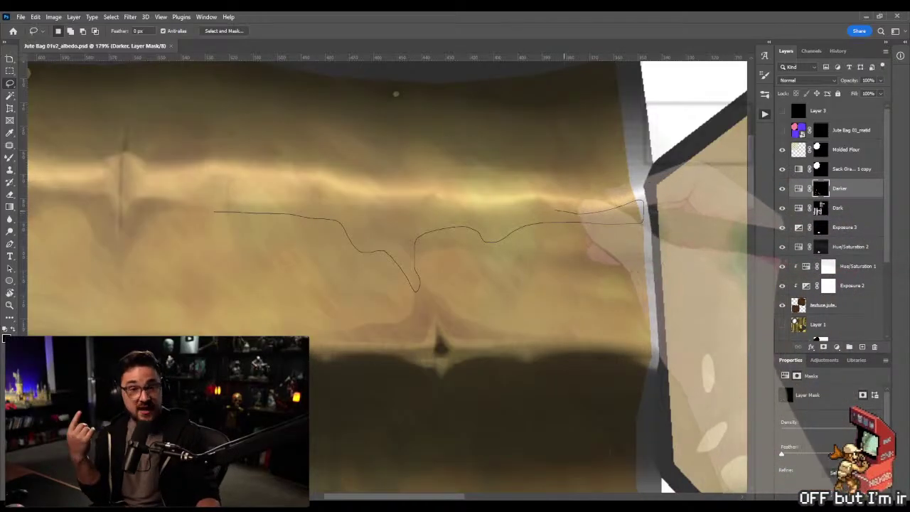
mouse_move(544, 205)
left_mouse_down()
mouse_move(474, 211)
mouse_move(439, 198)
mouse_move(354, 206)
mouse_move(320, 187)
mouse_move(220, 174)
mouse_move(166, 207)
left_mouse_up()
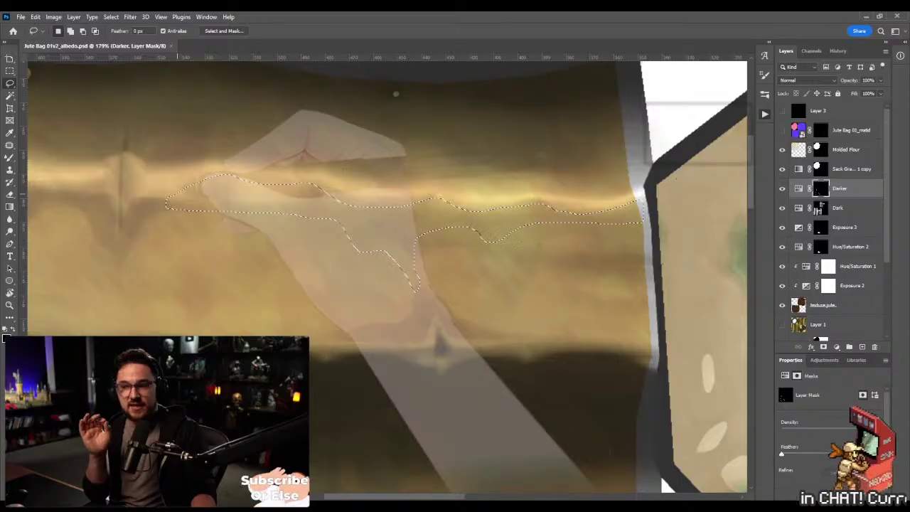
left_click_drag(661, 481, 741, 486)
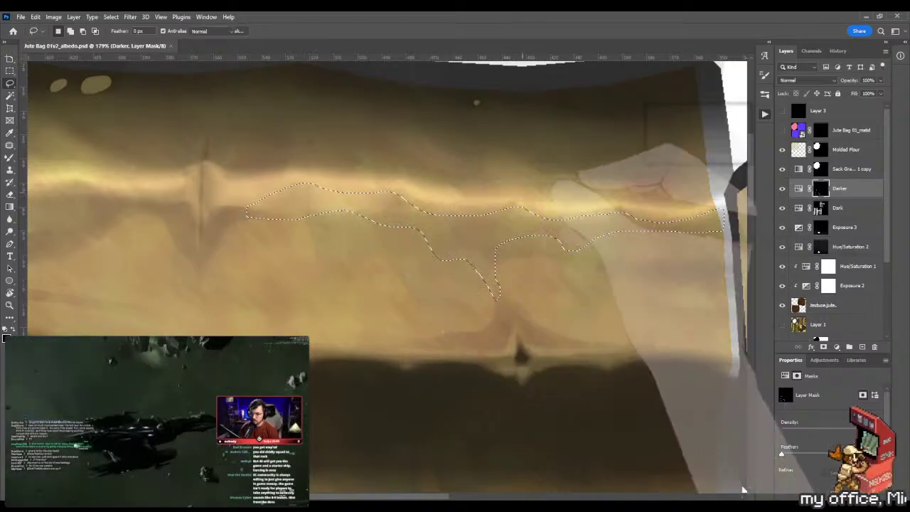
key("g")
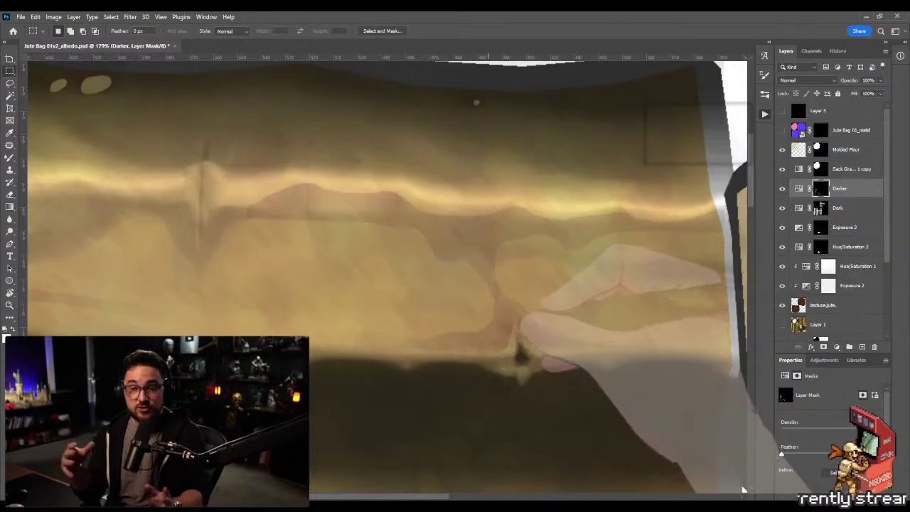
Trim the wavy fold beneath the rim highlight with a black Brush and blend its edges into the burlap with the Mixer Brush
key("b")
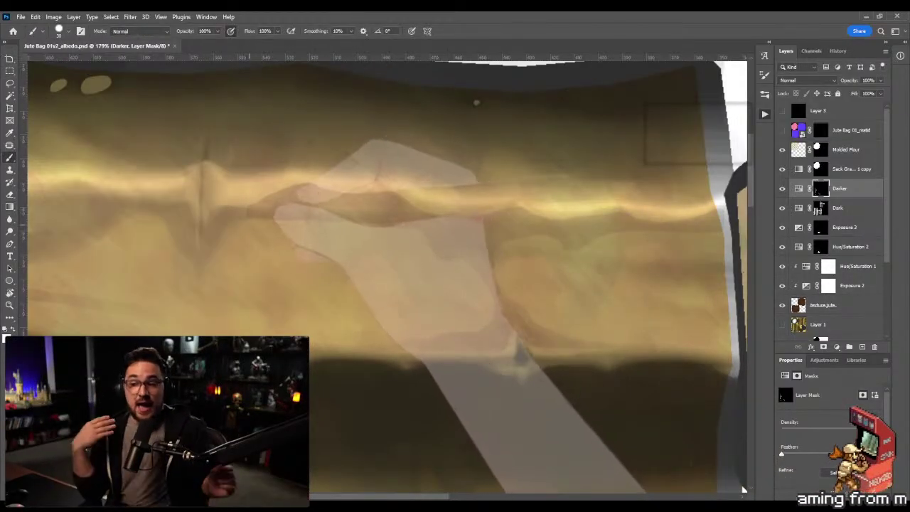
scroll(228, 235, "up", 3)
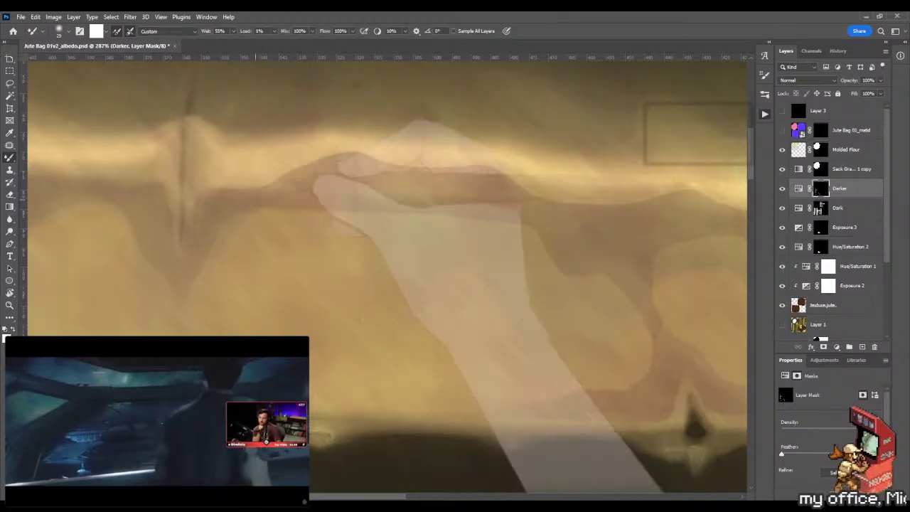
key("shift+b")
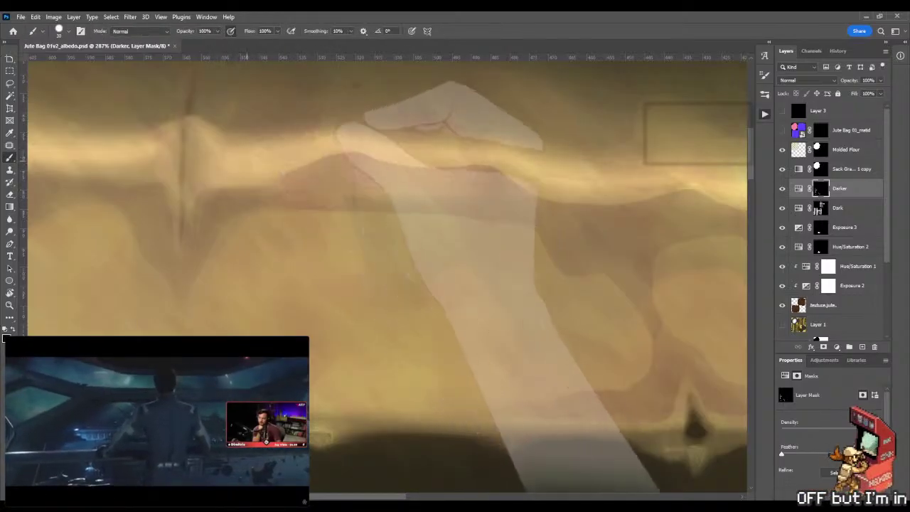
key("shift+b")
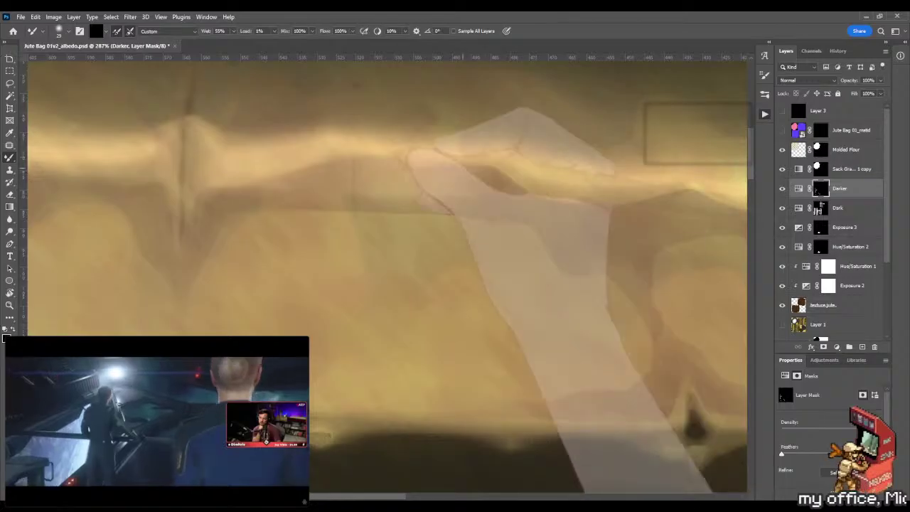
key("shift+b")
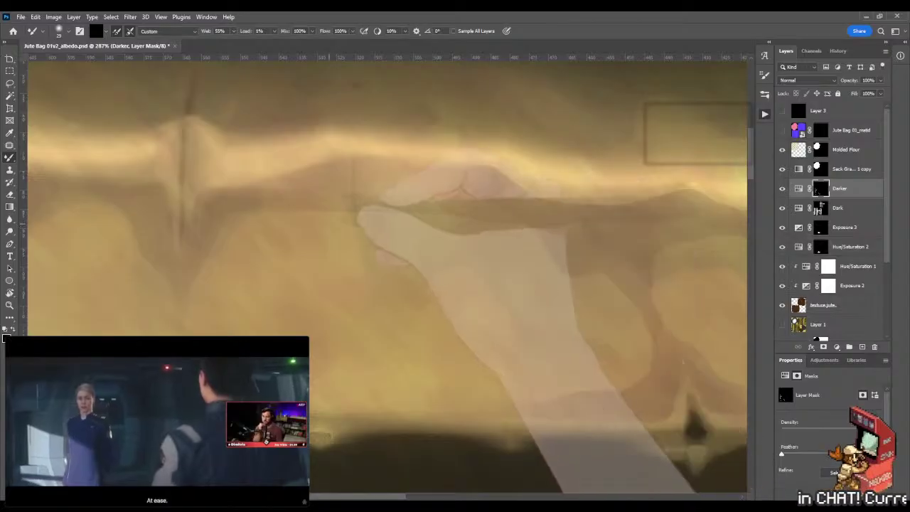
key("shift+b")
Continue reshaping and softening the fold from its dip above the tear to the rim's side edge with the Brush and Mixer Brush
scroll(387, 270, "right", 3)
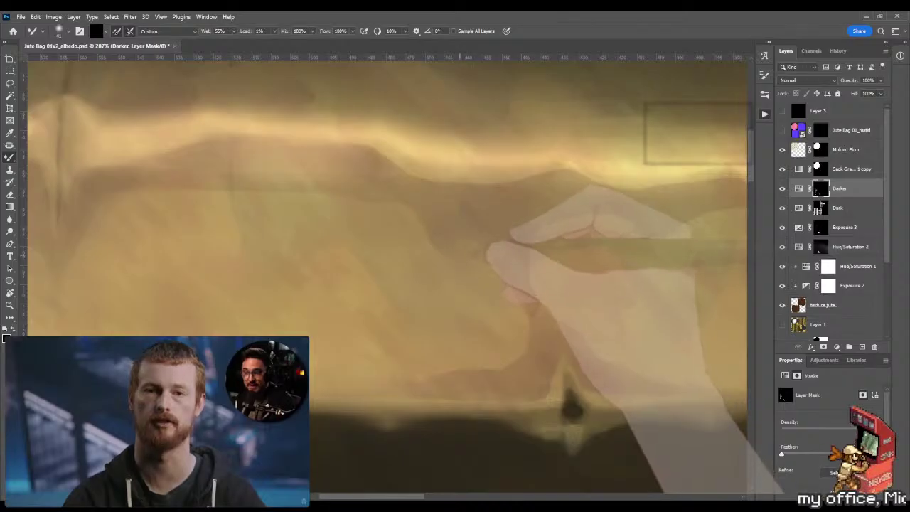
key("shift+b")
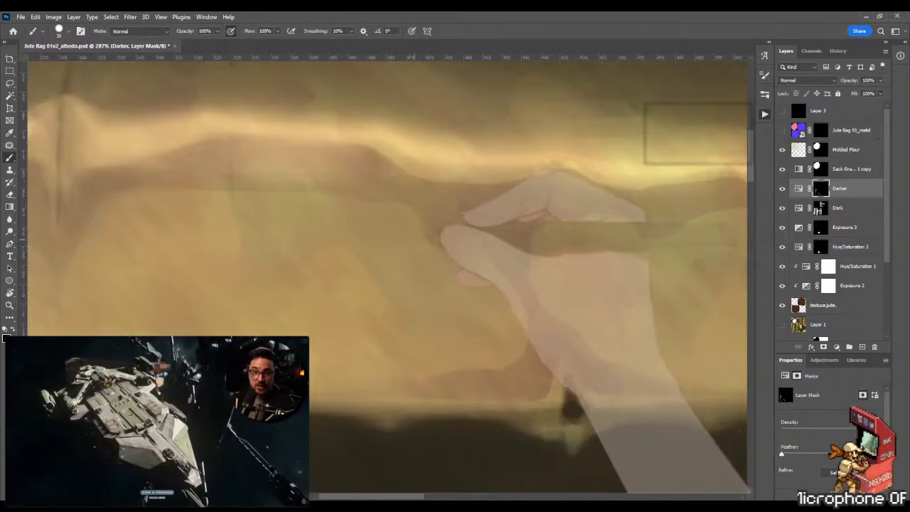
scroll(387, 270, "right", 2)
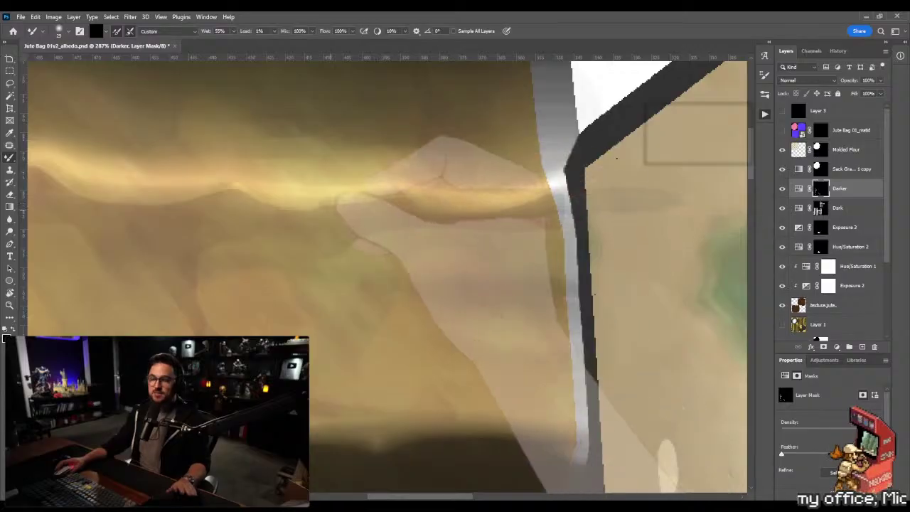
scroll(455, 274, "left", 4)
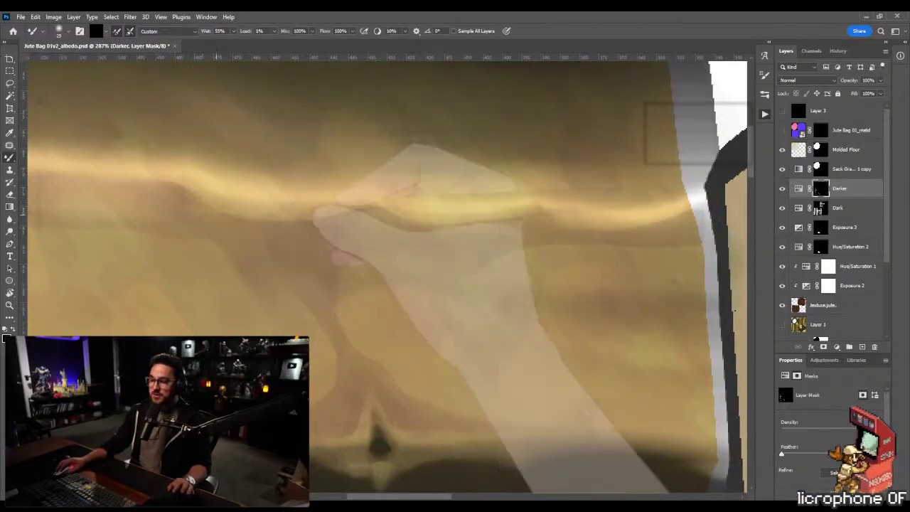
Lasso the whole folded rim band, from the highlight down to the dark lower edge, and fade it with a black gradient on the Darker mask
key("z")
left_click_drag(429, 243, 320, 237)
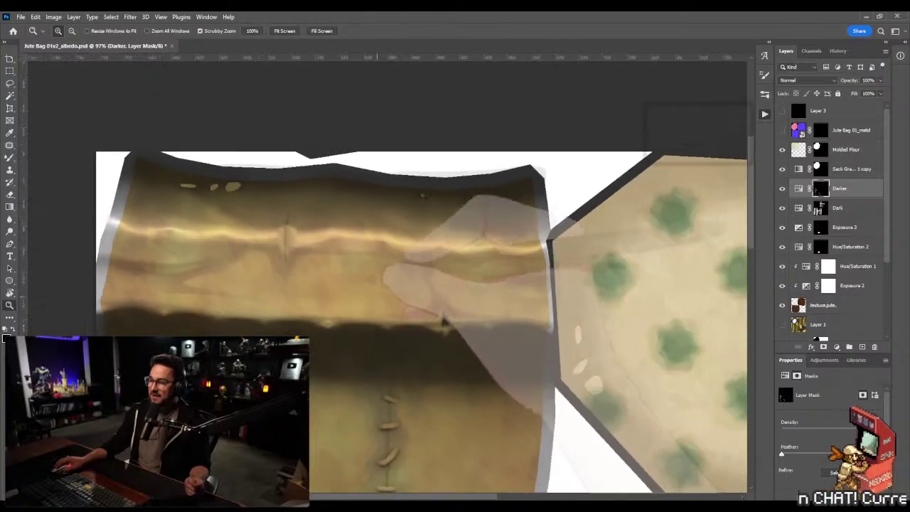
key("l")
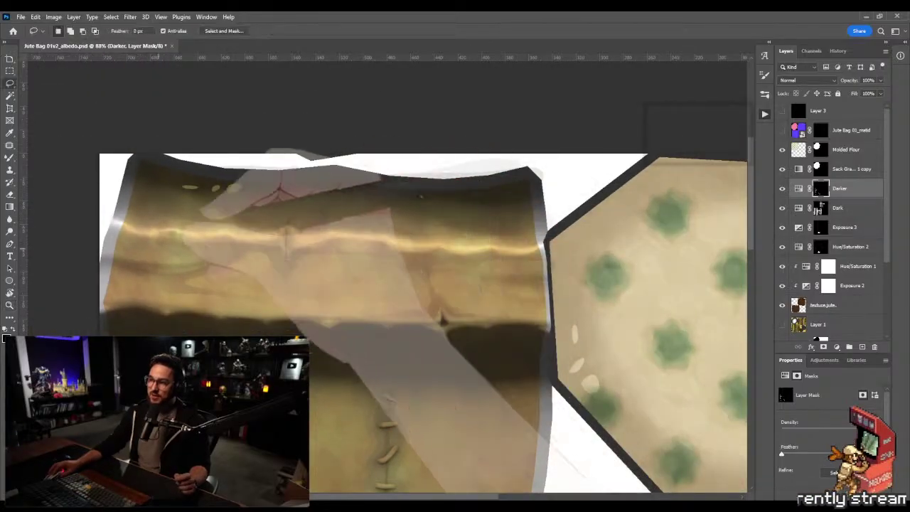
mouse_move(124, 224)
left_mouse_down()
mouse_move(206, 206)
mouse_move(536, 206)
mouse_move(556, 313)
mouse_move(405, 348)
mouse_move(110, 327)
mouse_move(121, 234)
left_mouse_up()
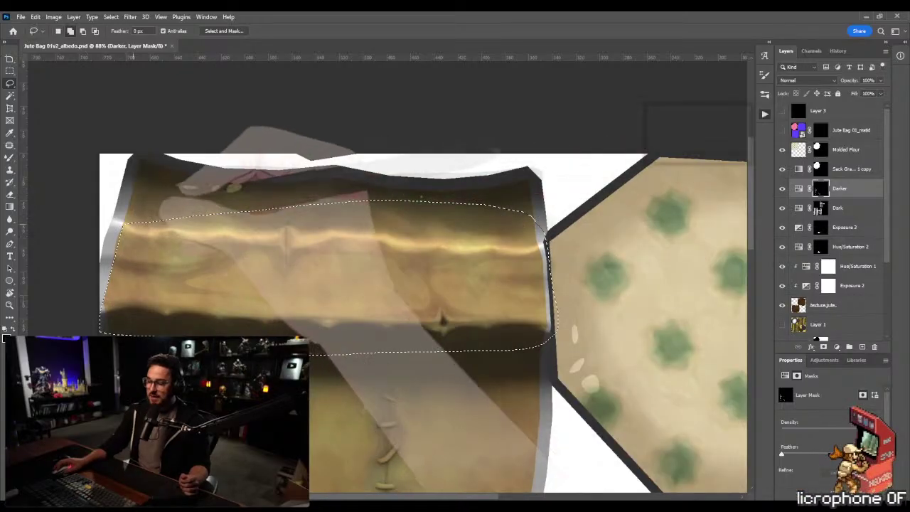
key("g")
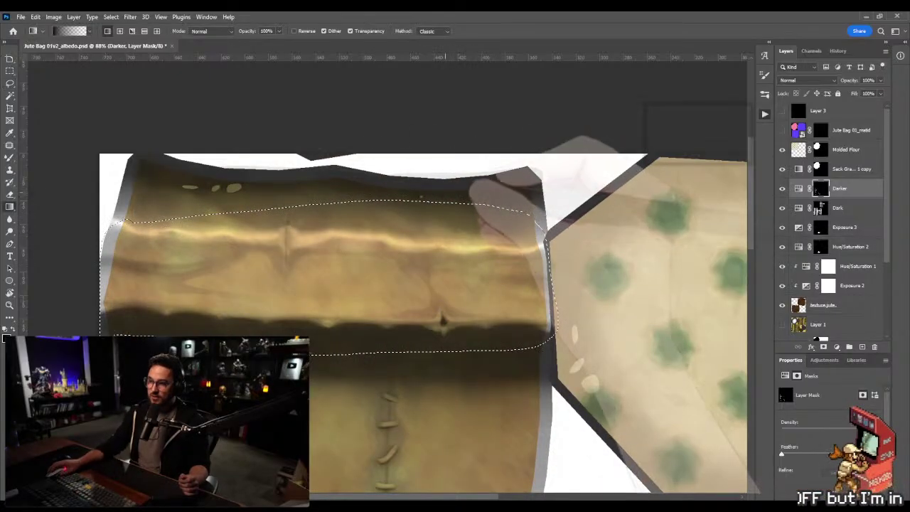
scroll(427, 320, "up", 3)
left_click_drag(417, 111, 433, 388)
Save the albedo texture and inspect the rim folds on the 3D bag in Marmoset Toolbag from the side and from above
scroll(427, 320, "down", 3)
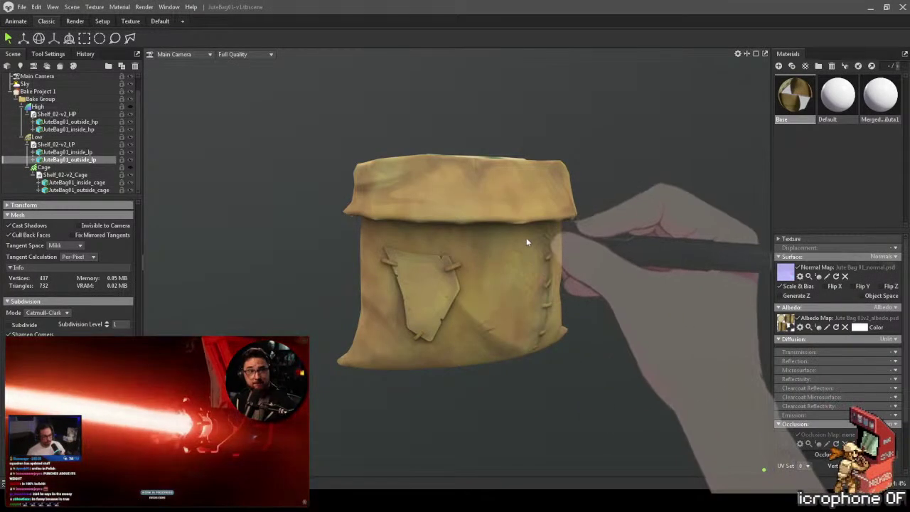
left_click_drag(526, 237, 516, 339)
scroll(526, 370, "up", 5)
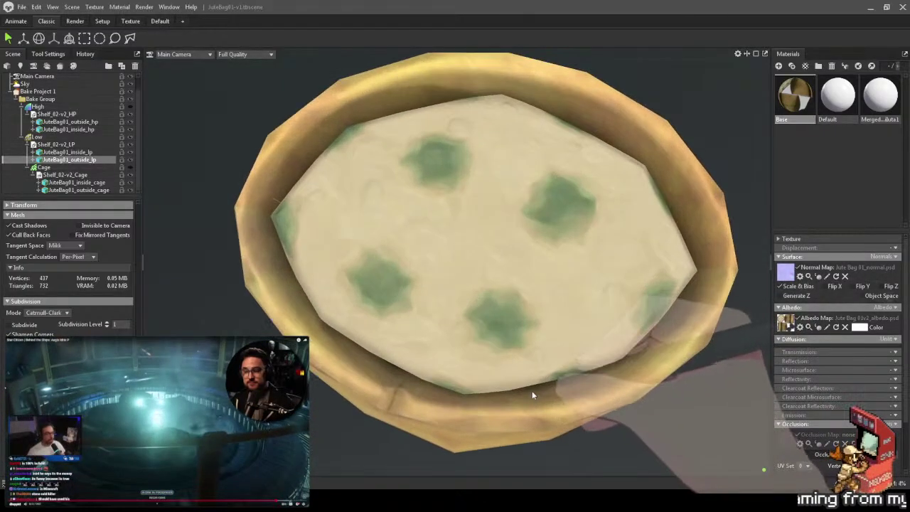
scroll(532, 395, "down", 5)
key("alt+Tab")
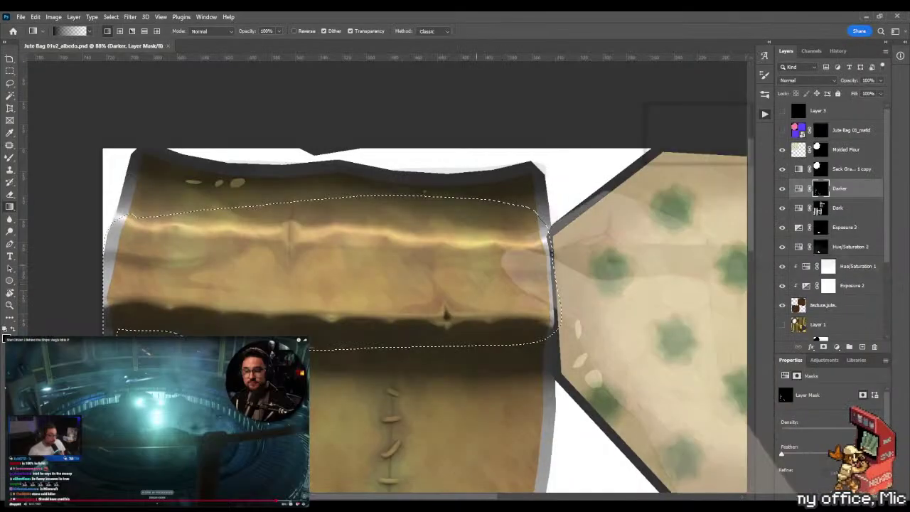
In Photoshop, touch up the fold below the rim highlight with the Brush, save the texture and check it on the bag in Marmoset Toolbag
key("z")
left_click_drag(396, 231, 469, 251)
left_click_drag(391, 263, 450, 267)
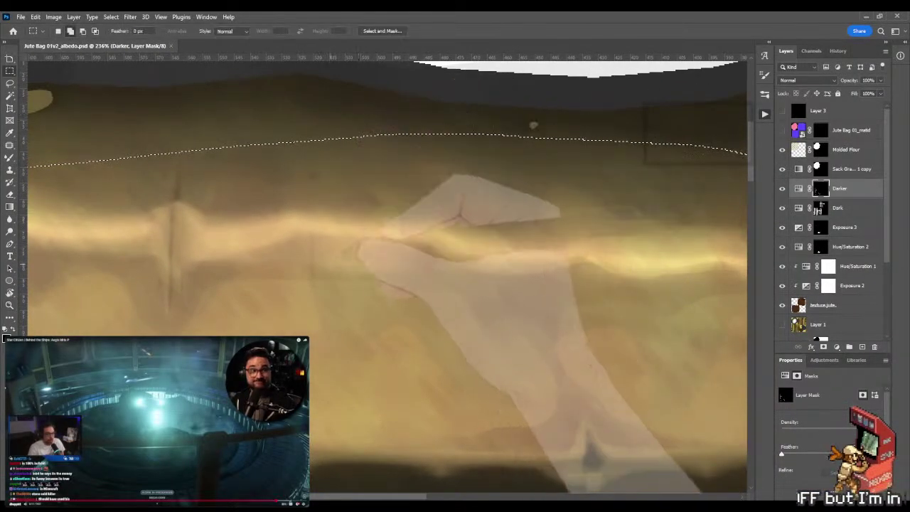
key("b")
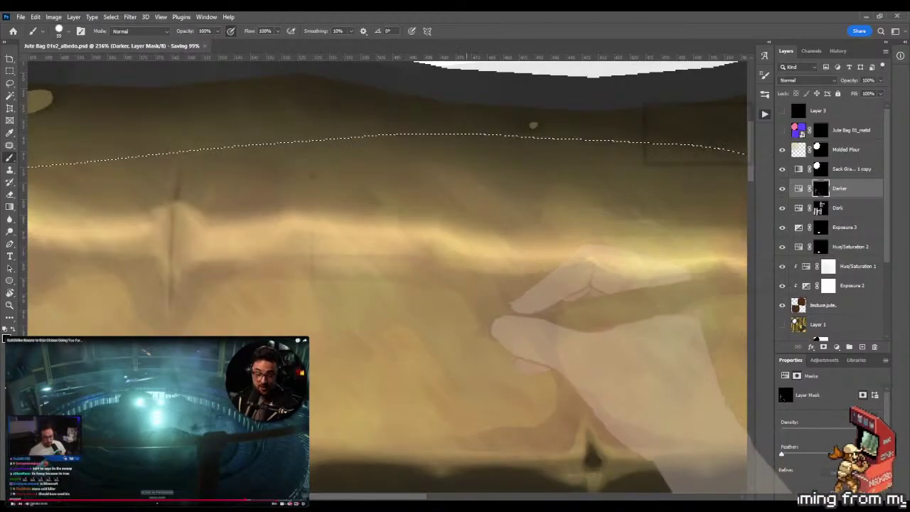
key("alt+Tab")
left_click_drag(462, 332, 519, 276)
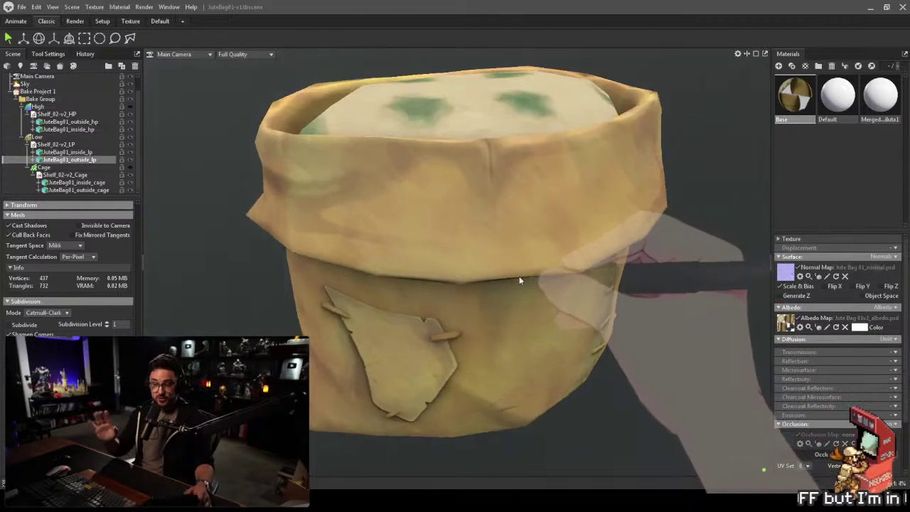
Back in Photoshop, retouch the rim fold on the Darker mask with a smaller Brush, save, and check the model in Marmoset Toolbag
key("alt+Tab")
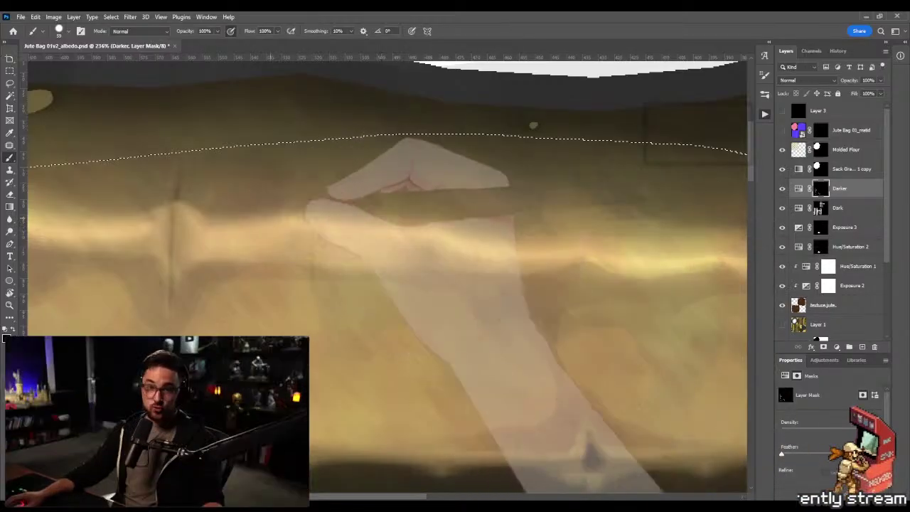
right_click(201, 247, "alt")
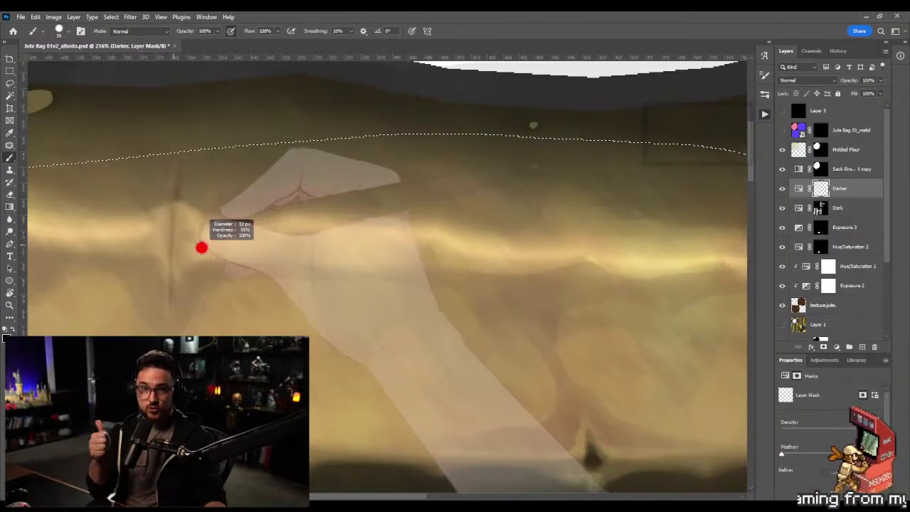
key("ctrl+i")
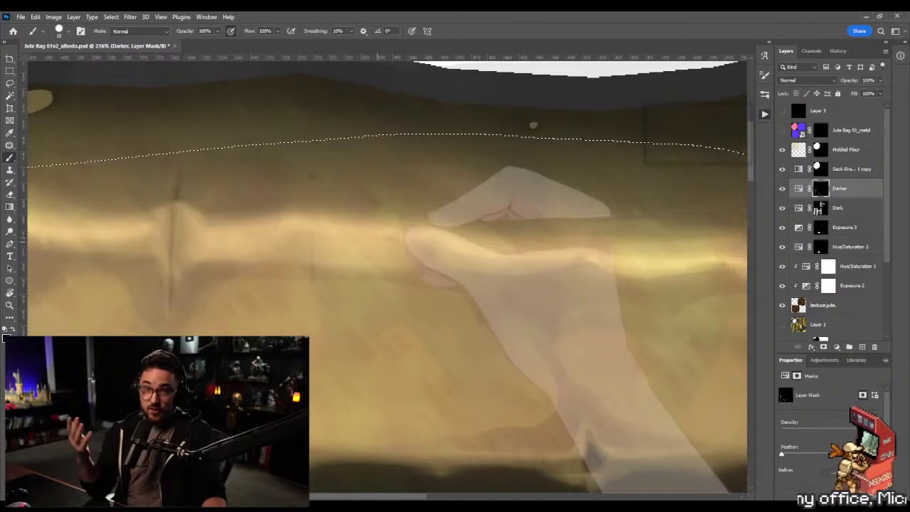
key("ctrl+s")
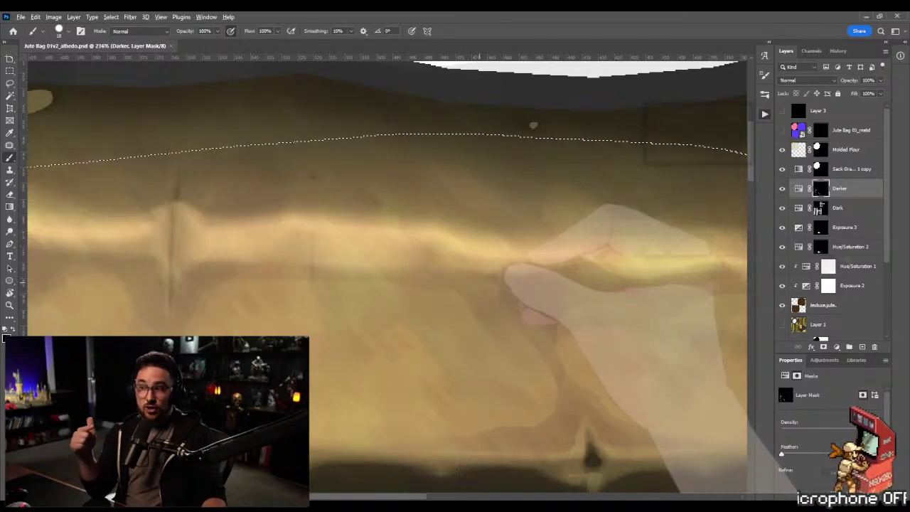
key("alt+Tab")
left_click_drag(506, 263, 524, 234)
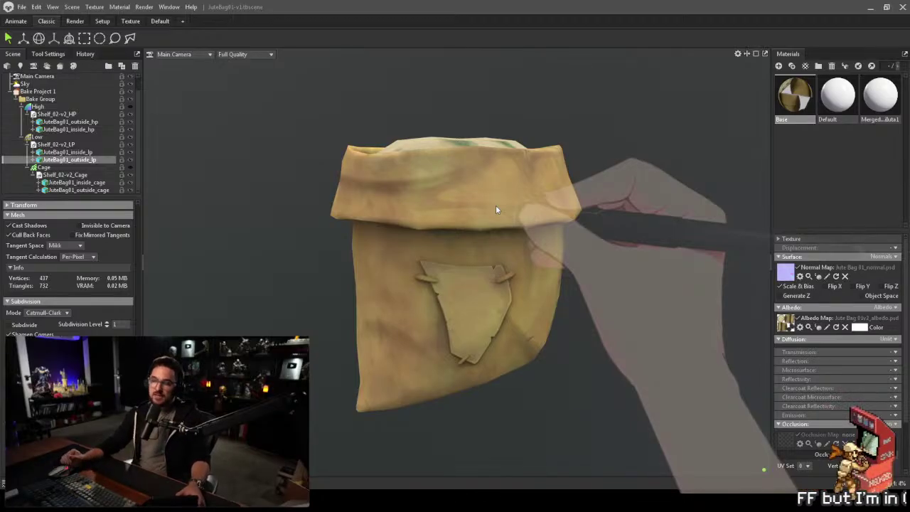
In Photoshop, clear the rim selection and lasso a long wavy area along the rim's lower edge, from the side edge past the vertical crease
key("alt+Tab")
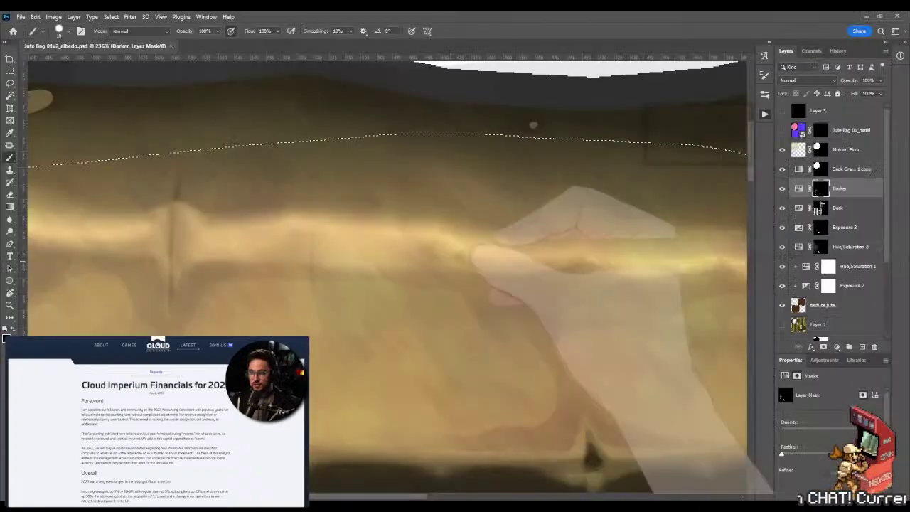
left_click_drag(416, 274, 743, 149)
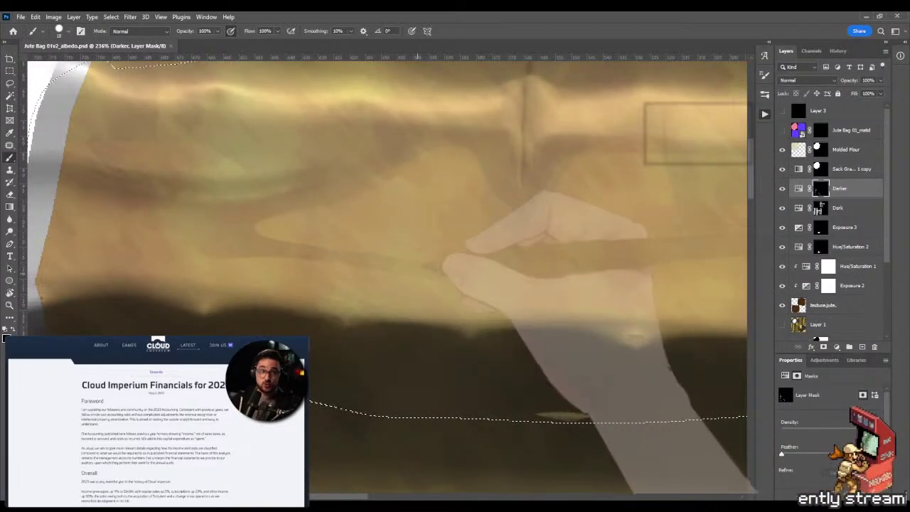
key("m")
key("ctrl+d")
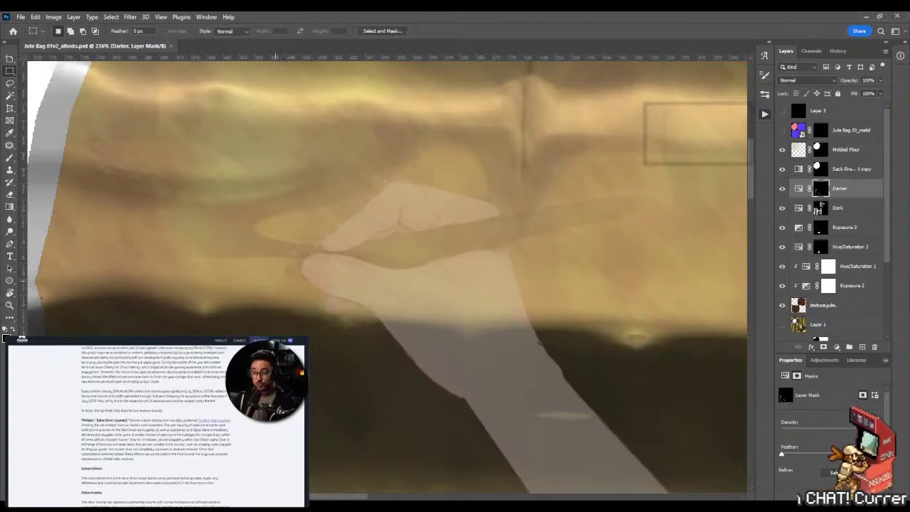
key("l")
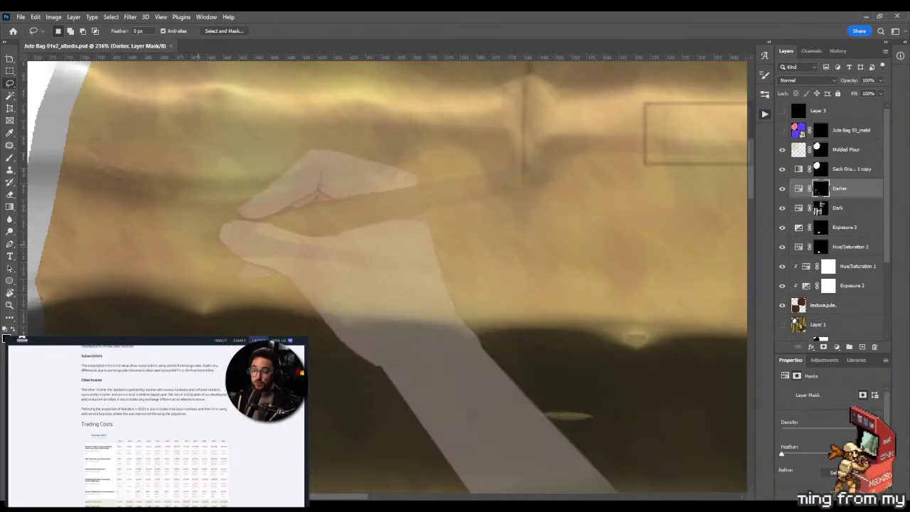
mouse_move(211, 243)
left_mouse_down()
mouse_move(50, 271)
mouse_move(39, 307)
left_mouse_up()
key("ctrl+d")
mouse_move(44, 247)
left_mouse_down()
mouse_move(98, 245)
mouse_move(81, 325)
mouse_move(336, 328)
mouse_move(457, 360)
mouse_move(725, 373)
mouse_move(695, 326)
mouse_move(488, 265)
mouse_move(213, 243)
left_mouse_up()
left_click_drag(498, 320, 252, 295)
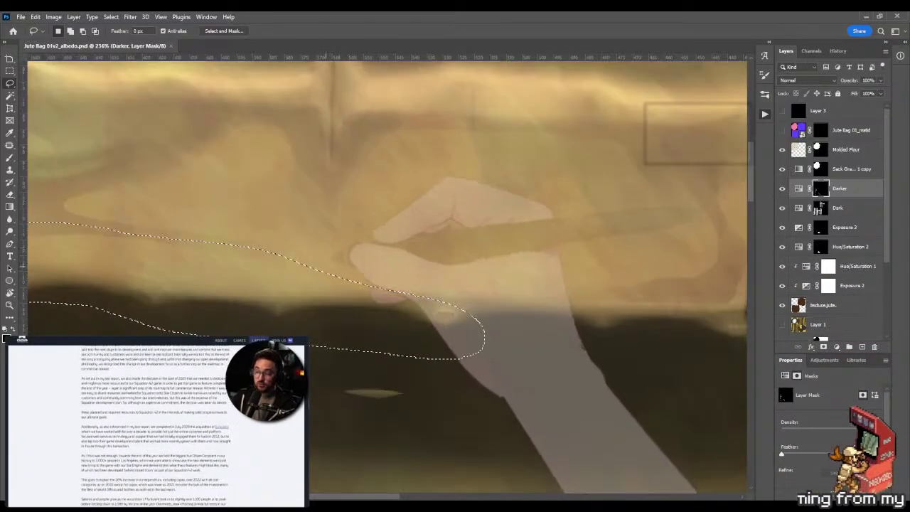
Extend the lasso selection toward the tear, adding a narrow peak beneath the vertical crease and a curved branch closer to the tear
mouse_move(444, 316)
left_mouse_down()
mouse_move(506, 325)
mouse_move(378, 314)
mouse_move(372, 323)
left_mouse_up()
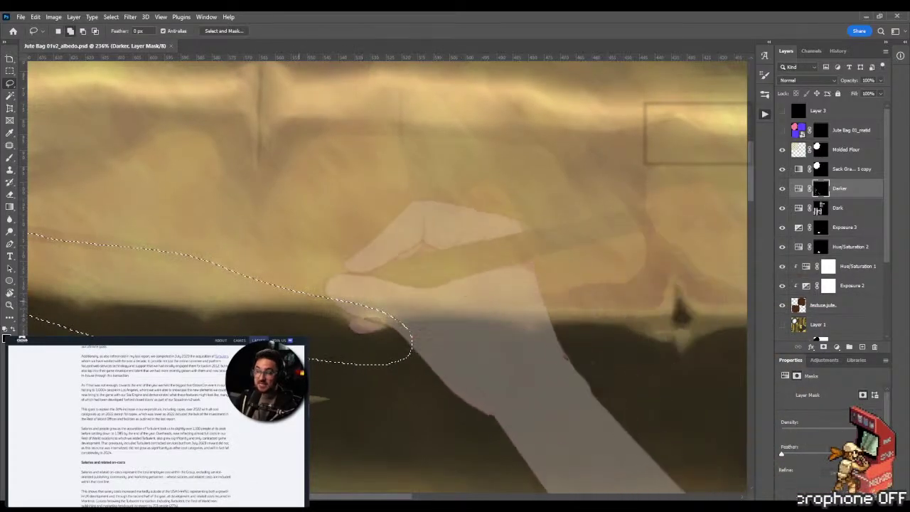
mouse_move(284, 291)
left_mouse_down()
mouse_move(362, 273)
mouse_move(483, 293)
mouse_move(602, 285)
mouse_move(619, 310)
mouse_move(581, 355)
mouse_move(426, 365)
left_mouse_up()
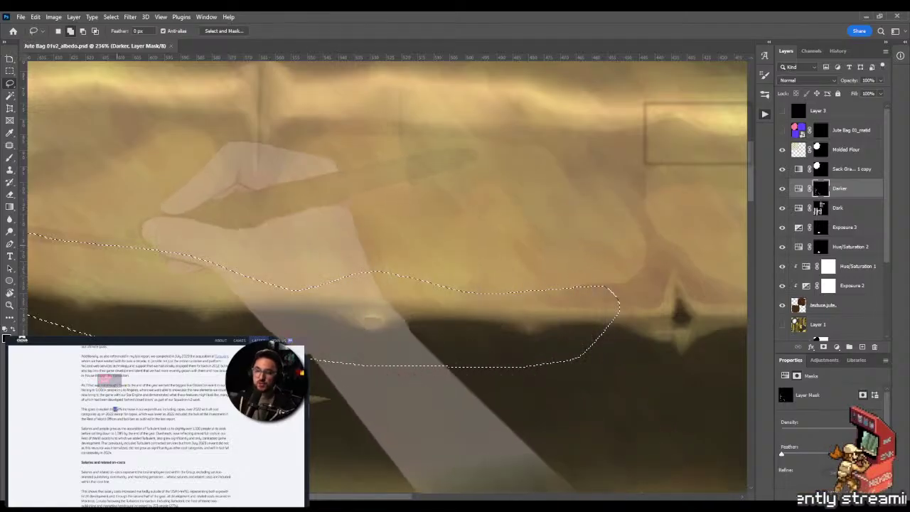
left_click_drag(121, 254, 207, 246)
mouse_move(246, 212)
left_mouse_down()
mouse_move(196, 269)
mouse_move(255, 279)
left_mouse_up()
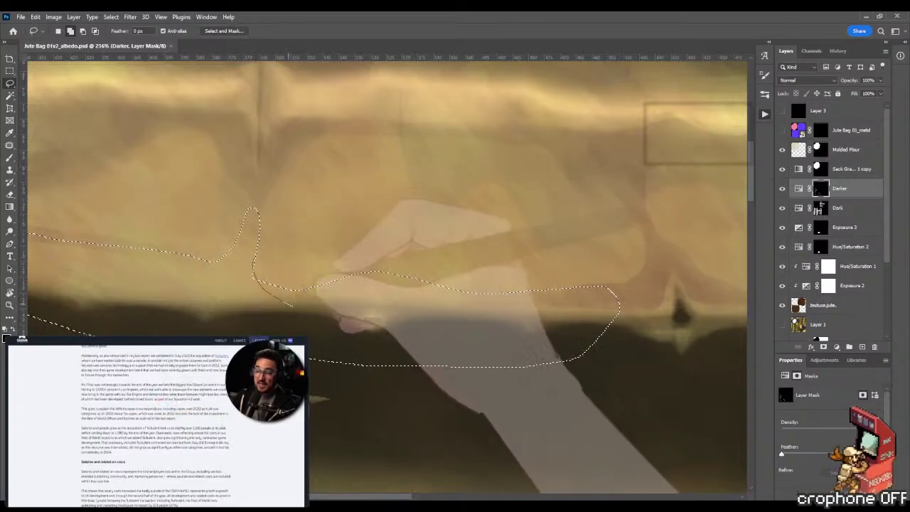
mouse_move(344, 281)
left_mouse_down()
mouse_move(421, 233)
mouse_move(573, 222)
mouse_move(366, 310)
left_mouse_up()
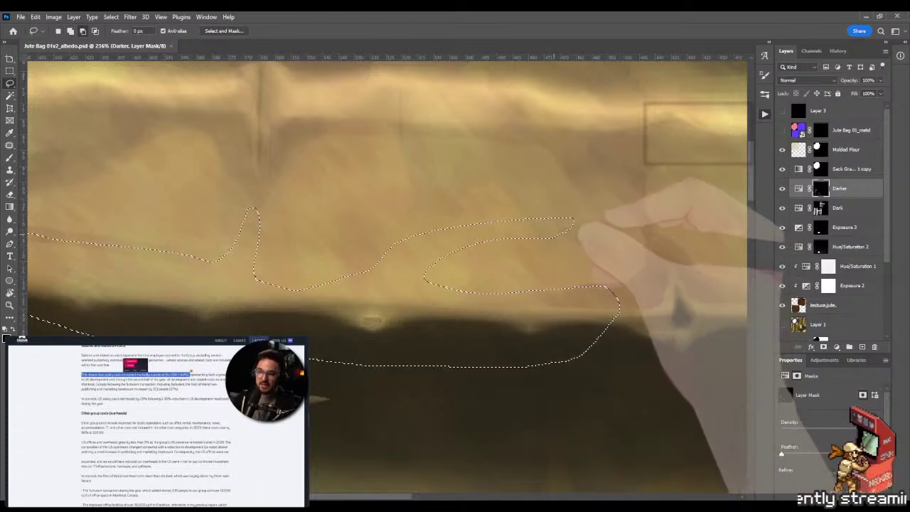
Darken the selected wavy area along the rim's lower edge on the Darker mask with a white gradient fading upward
scroll(553, 255, "down", 5)
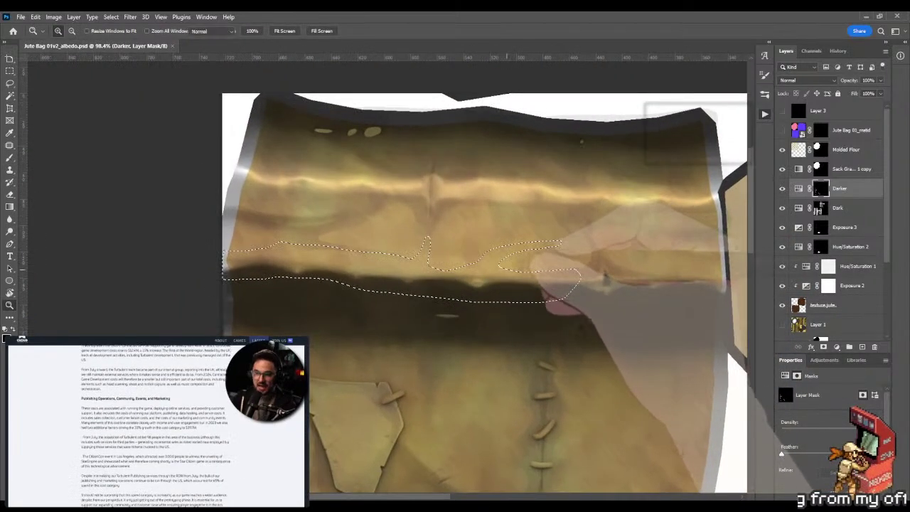
key("g")
left_click_drag(478, 158, 475, 252)
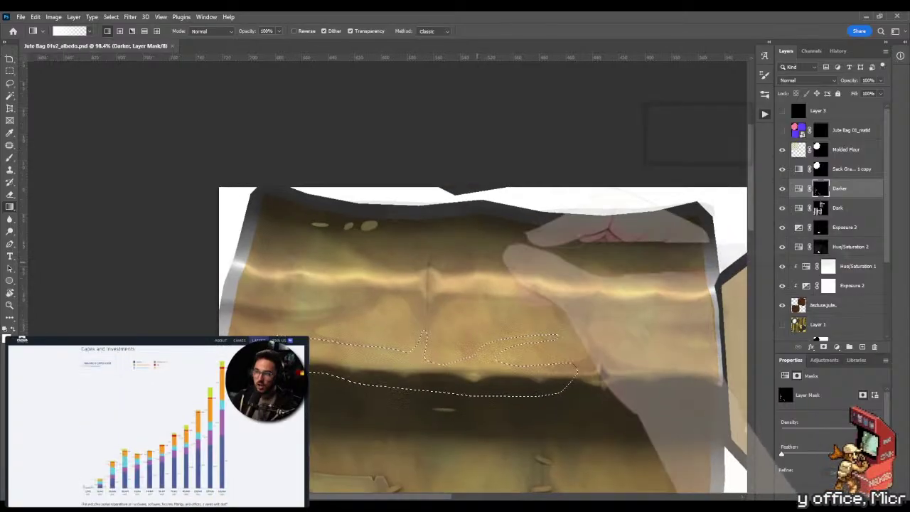
left_click_drag(467, 395, 456, 327)
key("m")
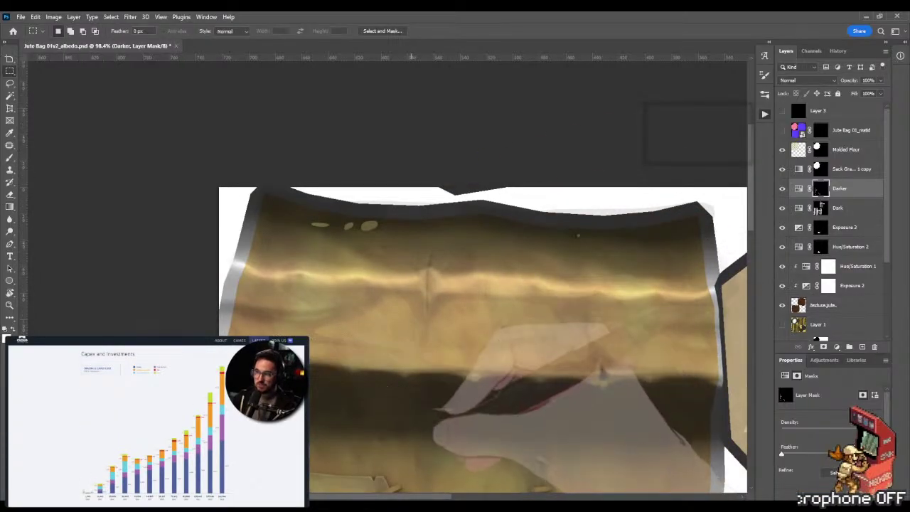
key("ctrl+shift+d")
key("g")
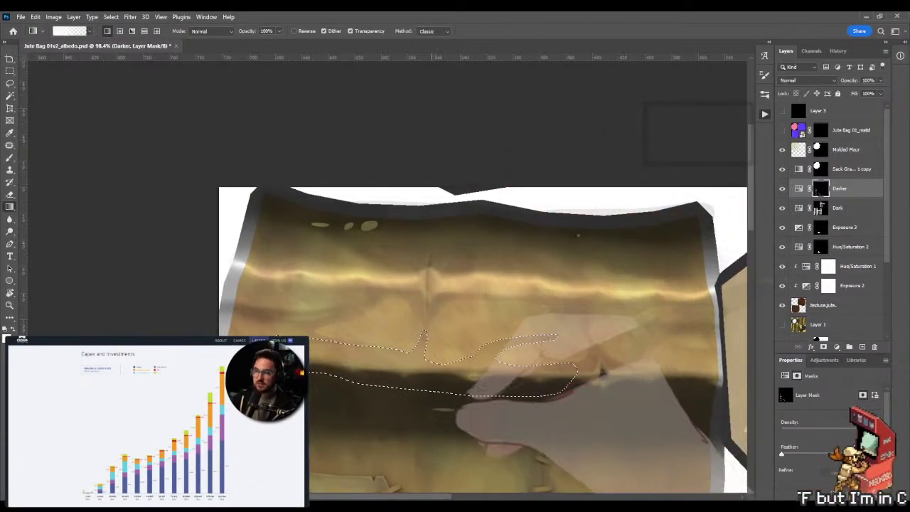
Clear the selection and blend the new fold shading near the rim's side edge using the Mixer Brush and a small Brush
key("b")
scroll(302, 366, "up", 3)
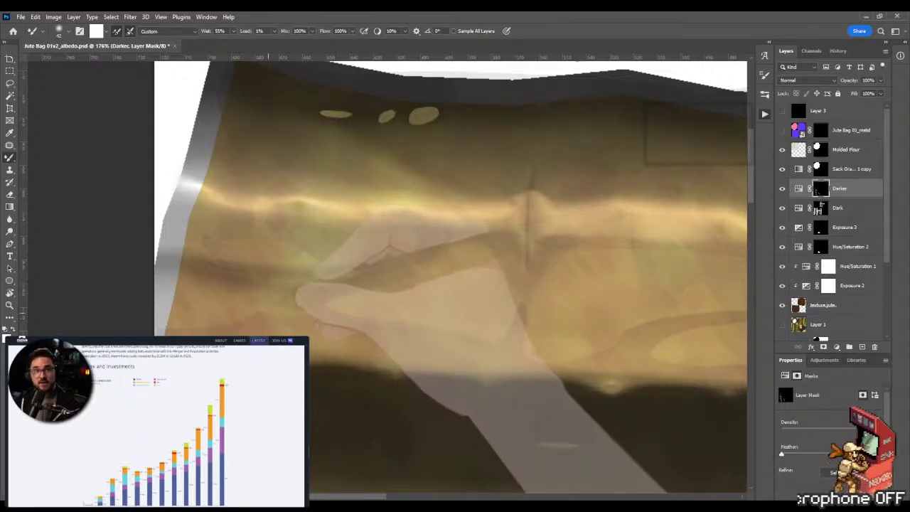
key("z")
left_click_drag(252, 306, 286, 305)
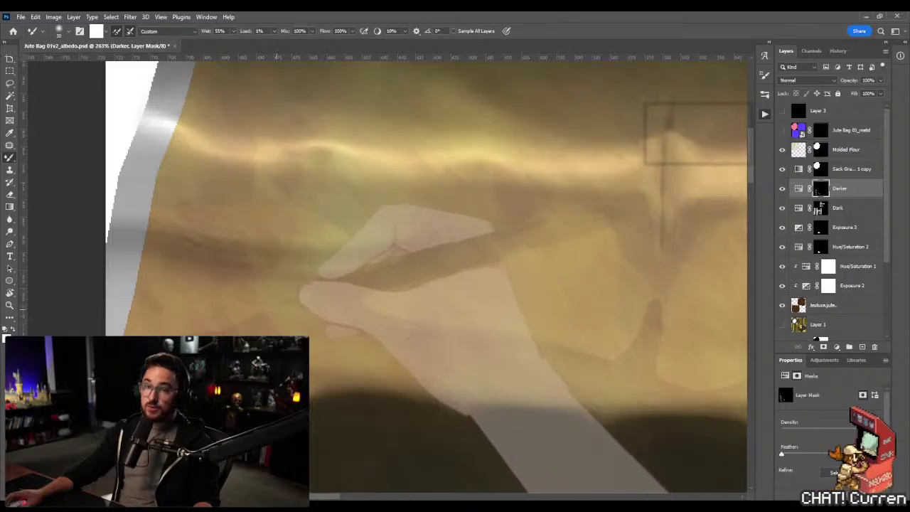
key("shift+b")
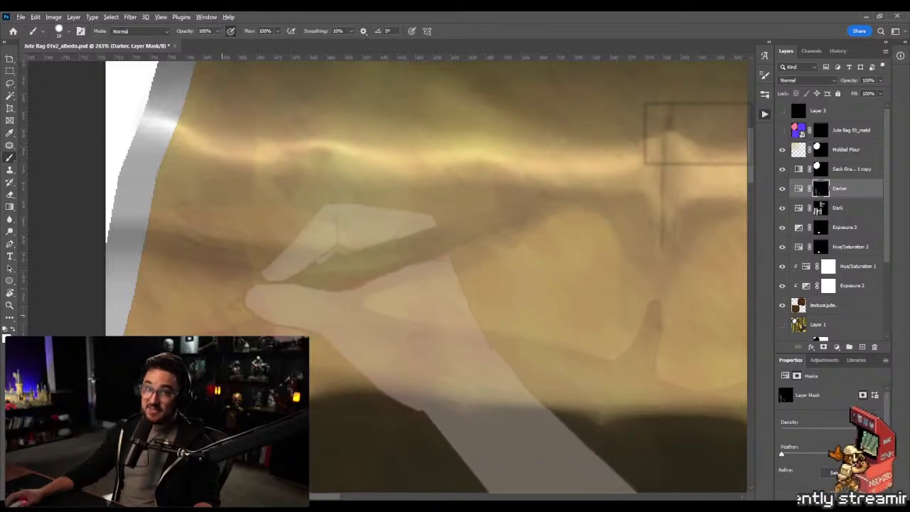
scroll(426, 270, "left", 3)
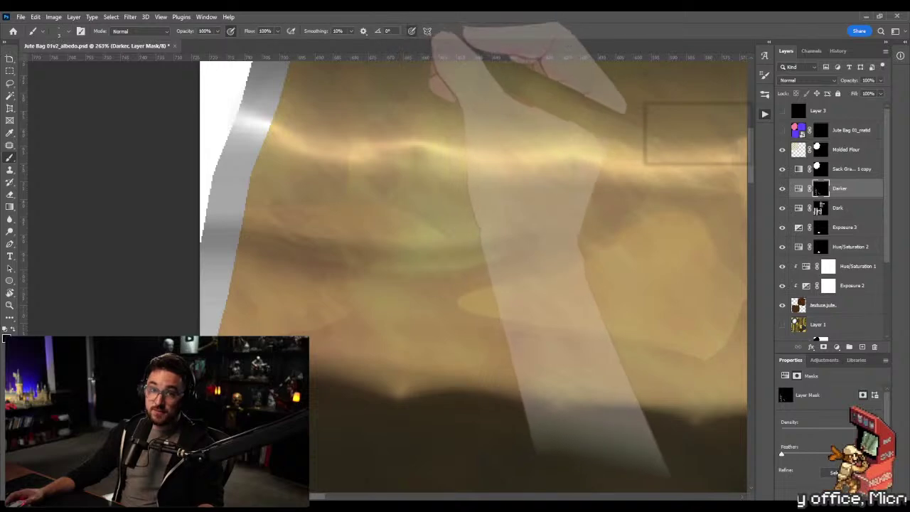
Refine and soften the pointed light fold between the side edge and the vertical crease with a size 3 Brush and the Mixer Brush
key("z")
scroll(448, 270, "right", 2)
key("b")
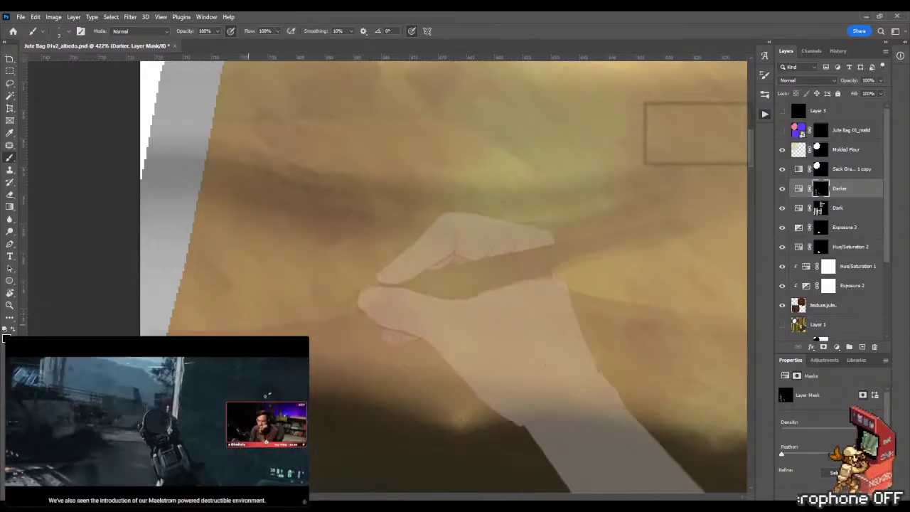
scroll(387, 214, "right", 5)
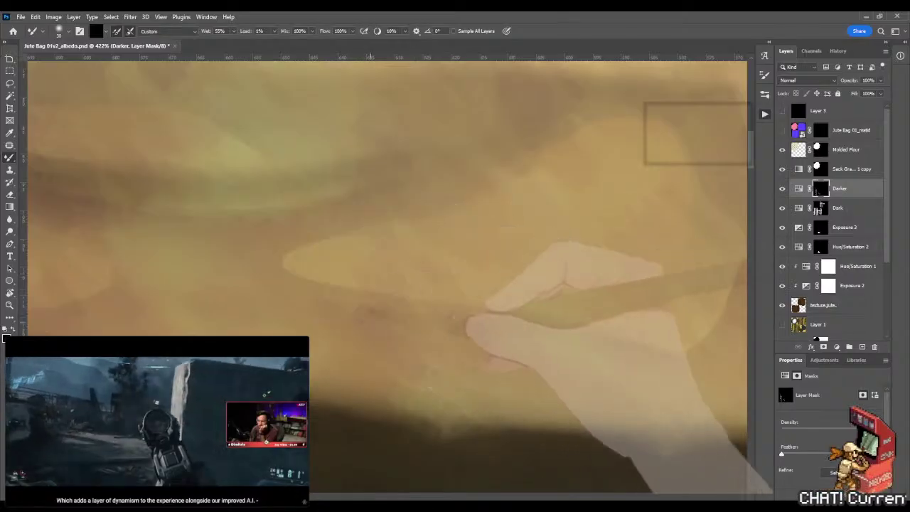
key("shift+b")
key("shift+b")
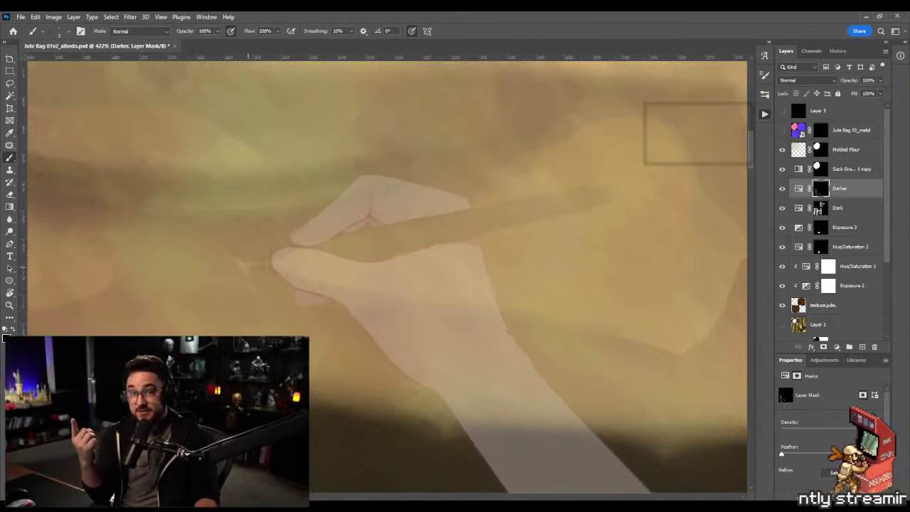
Soften the peak beneath the vertical crease and the curved branch near the tear on the Darker mask with the Mixer Brush
key("z")
left_click_drag(427, 284, 320, 284)
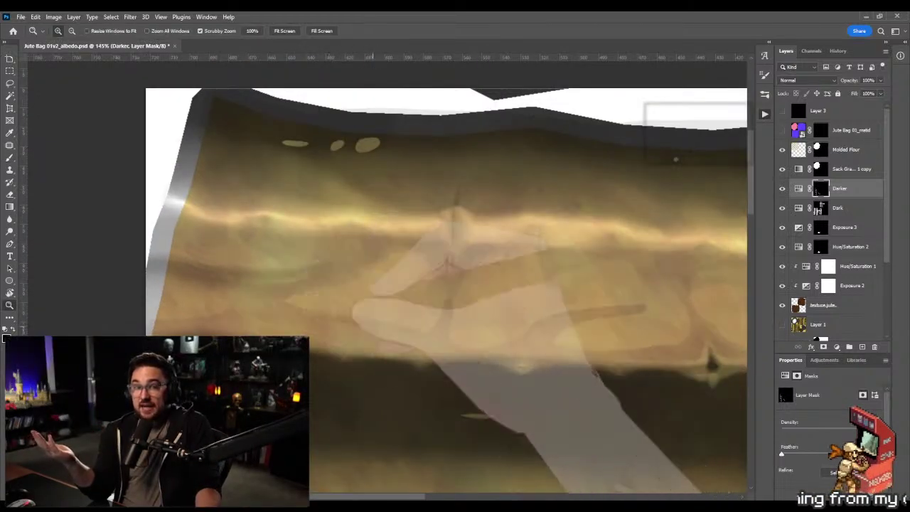
left_click_drag(456, 305, 512, 305)
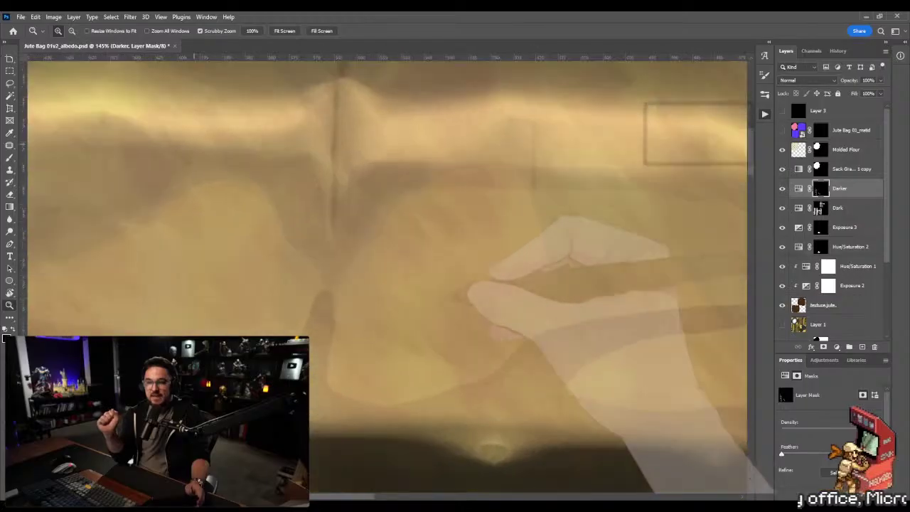
key("b")
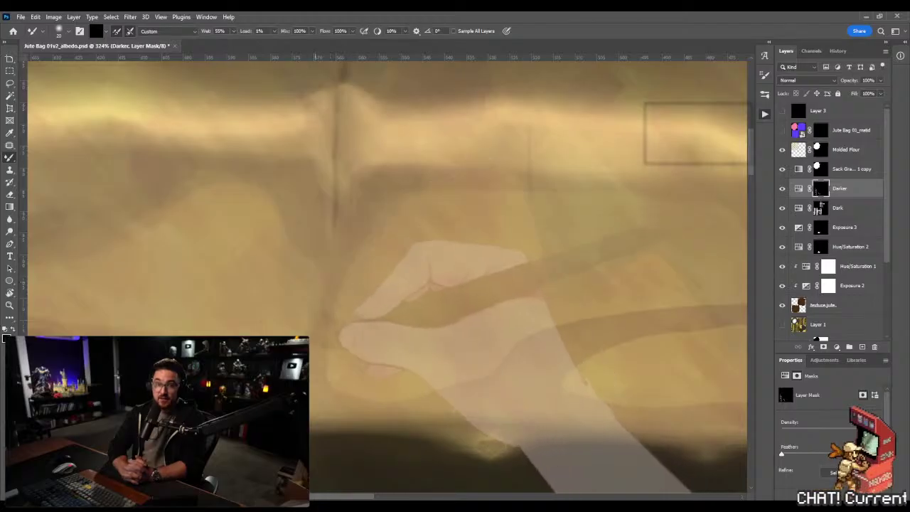
left_click_drag(388, 284, 355, 220)
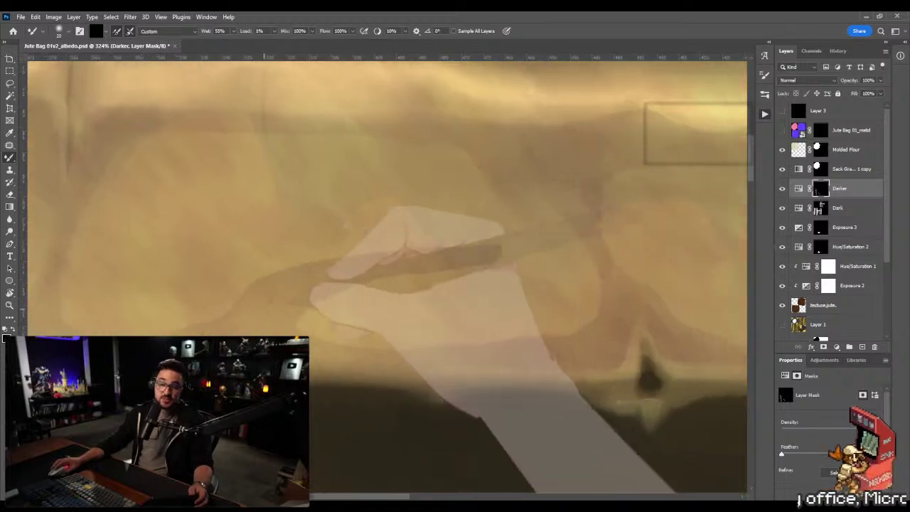
left_click_drag(455, 254, 444, 252)
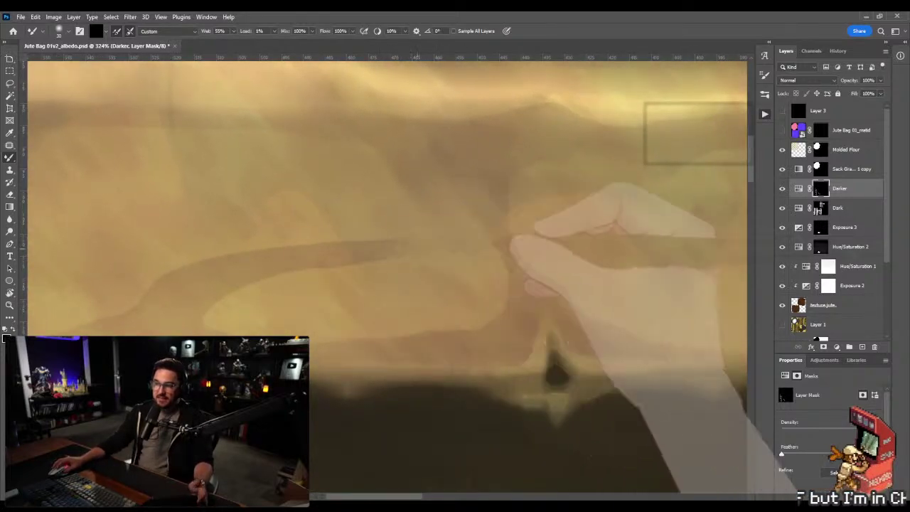
Save the albedo texture and check the rim folds on the bag from several angles in Marmoset Toolbag
key("z")
scroll(388, 277, "down", 3)
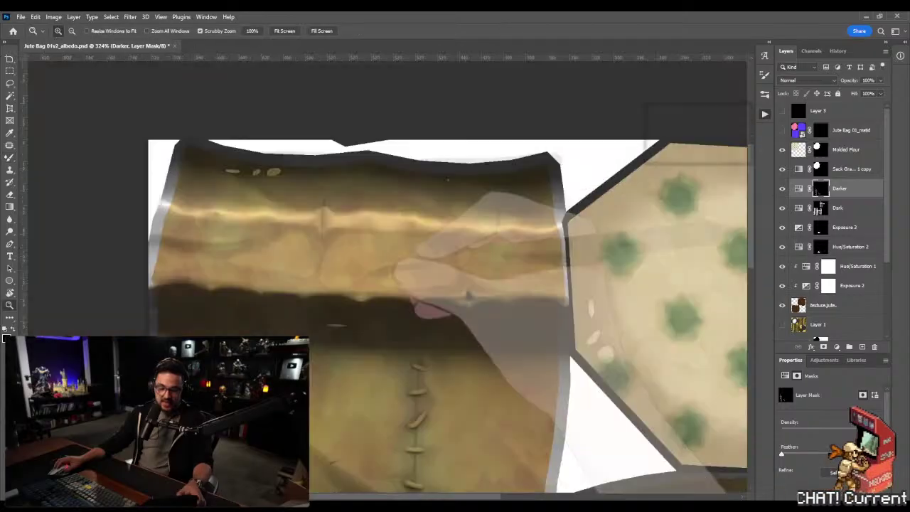
scroll(388, 278, "up", 2)
scroll(439, 273, "up", 1)
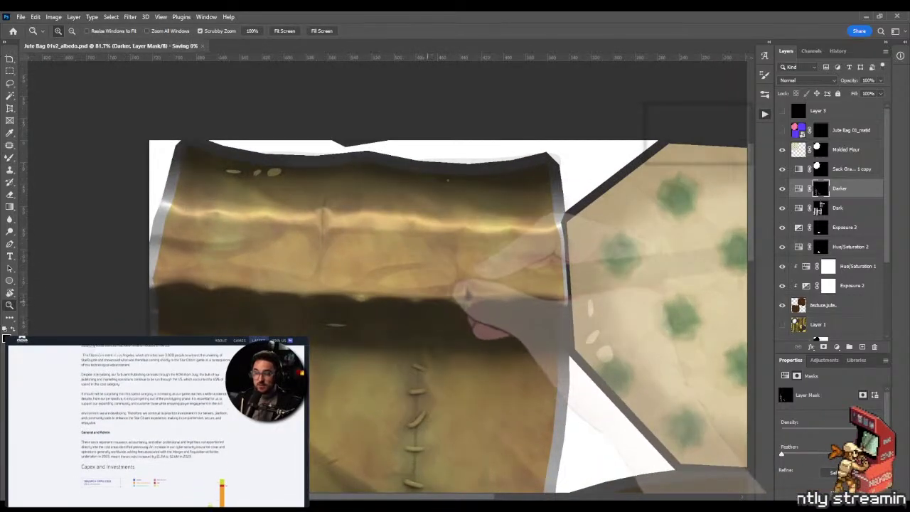
key("alt+Tab")
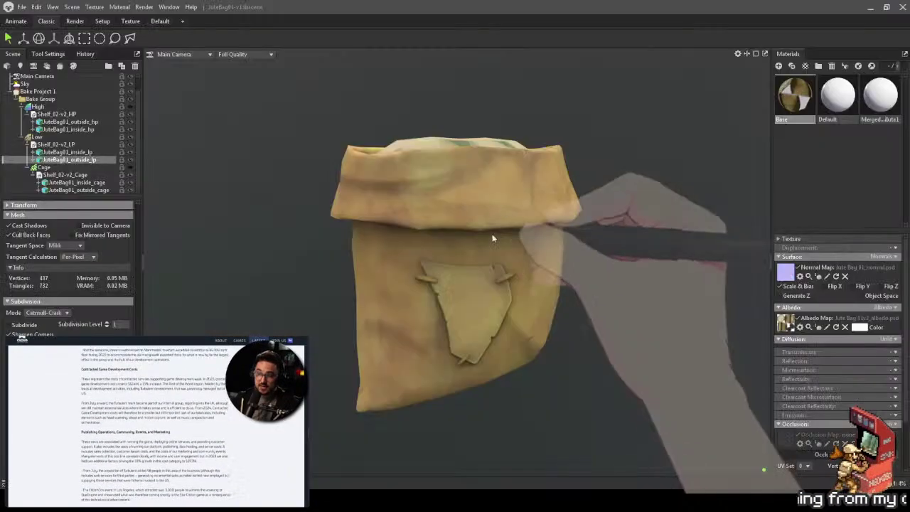
left_click_drag(493, 237, 382, 297)
left_click_drag(395, 196, 402, 270)
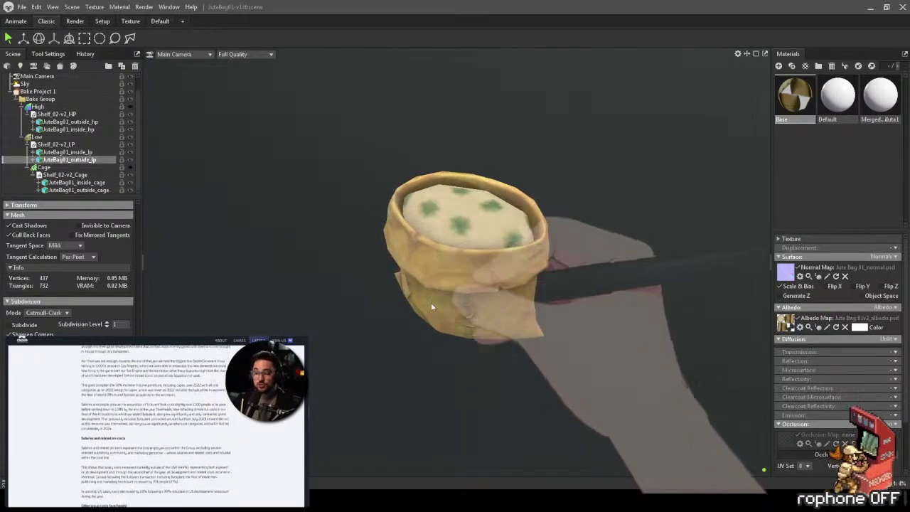
Compare the rim in the Photoshop texture with the bag's stitched side in Marmoset Toolbag
key("alt+Tab")
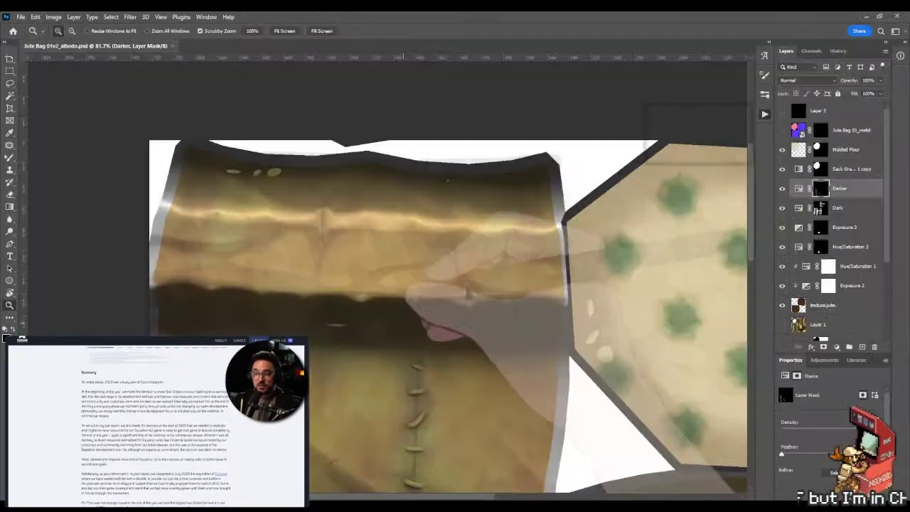
left_click_drag(353, 254, 284, 263)
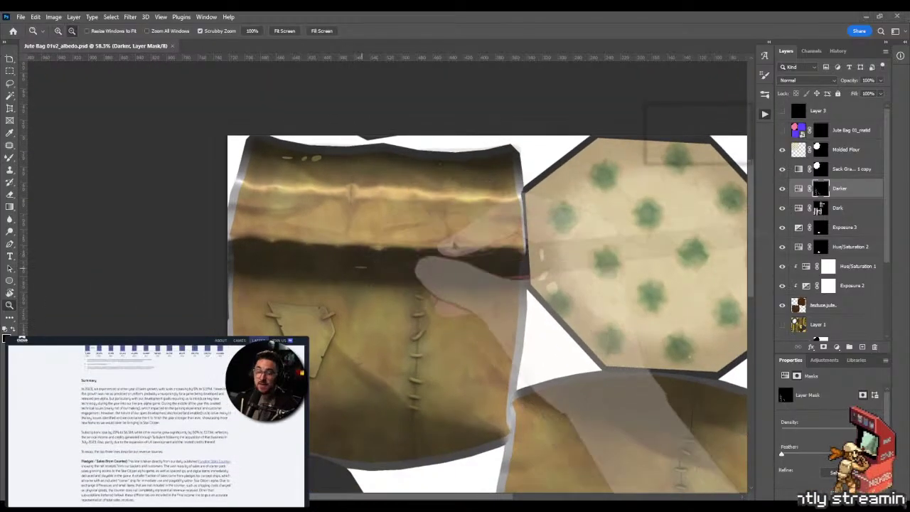
key("alt+Tab")
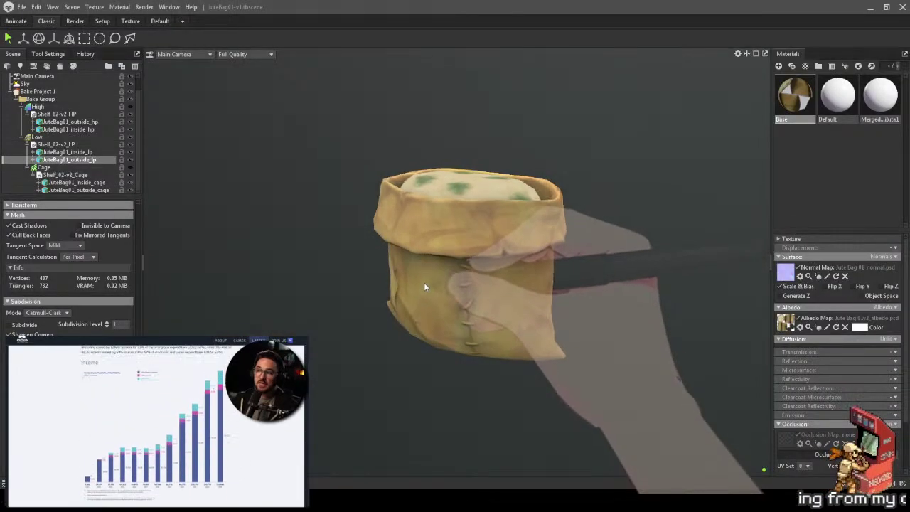
left_click_drag(447, 295, 441, 336)
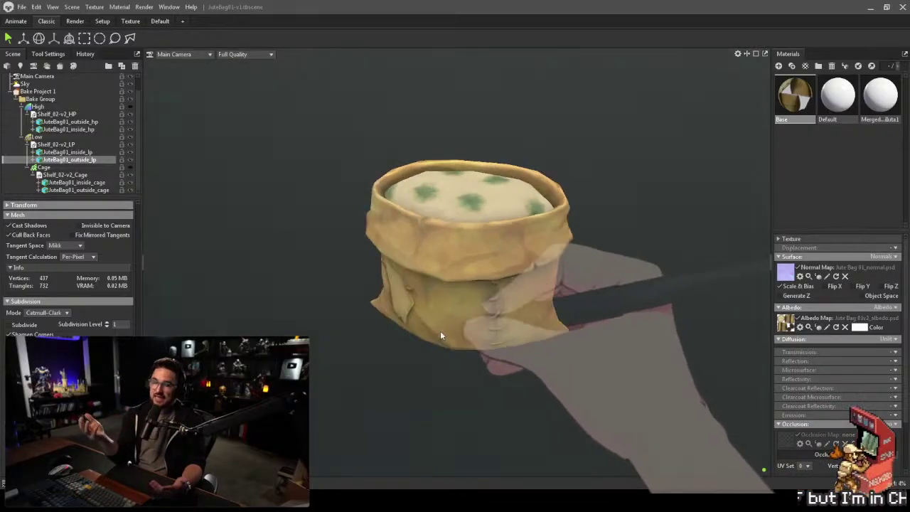
In Photoshop, activate the Dark layer mask and lasso a wavy area across the rim's lower half, rising around the vertical crease
key("alt+Tab")
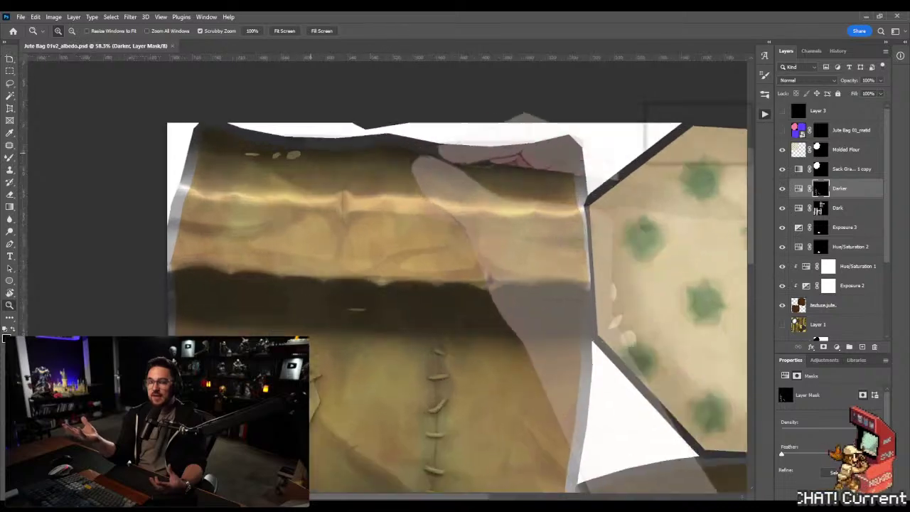
scroll(366, 135, "up", 3)
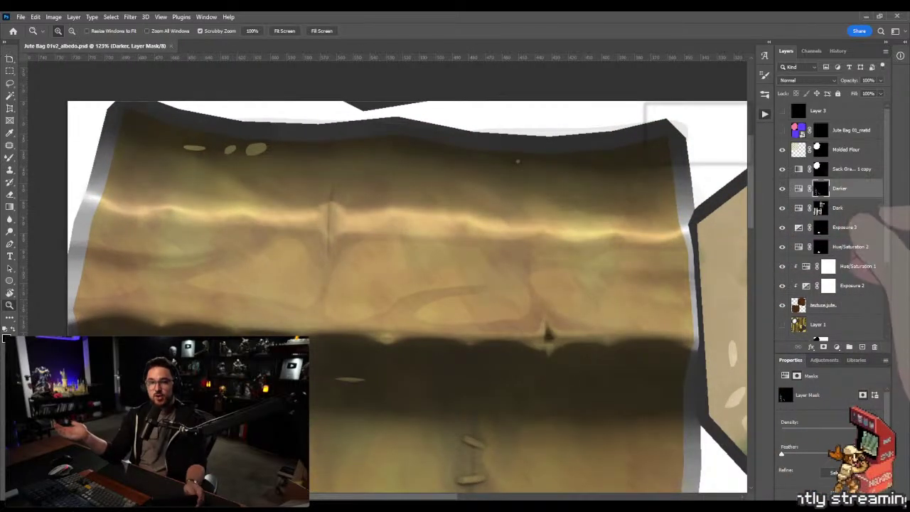
left_click(838, 208)
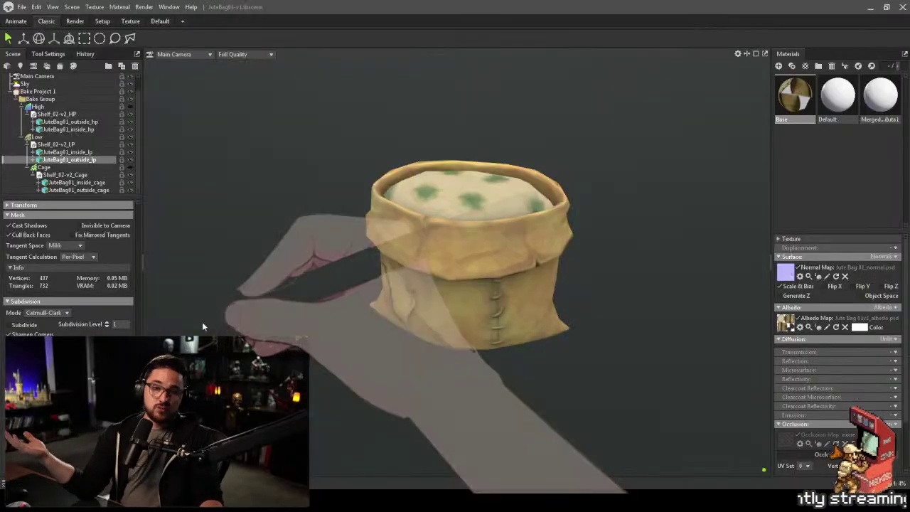
key("l")
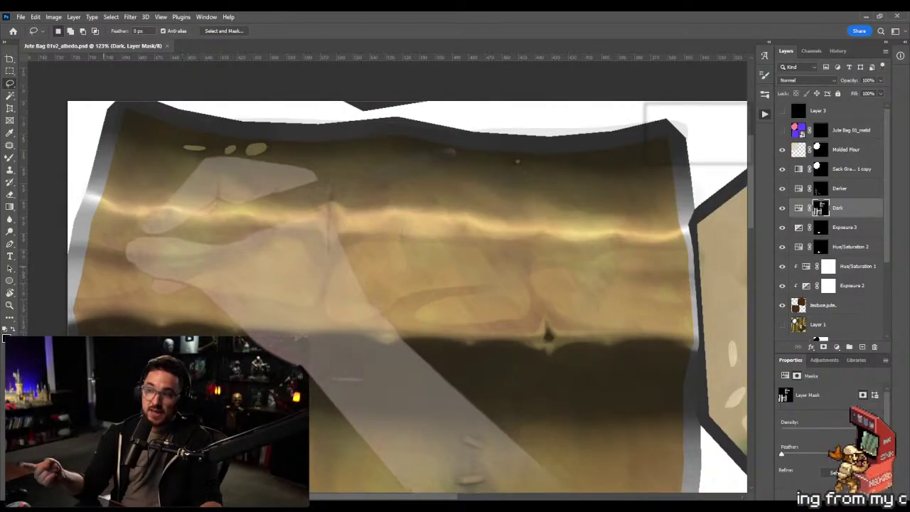
mouse_move(106, 270)
left_mouse_down()
mouse_move(140, 285)
mouse_move(173, 274)
mouse_move(306, 279)
mouse_move(305, 227)
mouse_move(359, 227)
mouse_move(364, 241)
mouse_move(343, 307)
mouse_move(373, 308)
mouse_move(407, 281)
mouse_move(479, 282)
mouse_move(490, 265)
mouse_move(513, 263)
mouse_move(548, 294)
mouse_move(592, 309)
mouse_move(605, 289)
mouse_move(607, 306)
mouse_move(689, 319)
mouse_move(697, 353)
mouse_move(683, 362)
mouse_move(503, 377)
mouse_move(270, 377)
left_mouse_up()
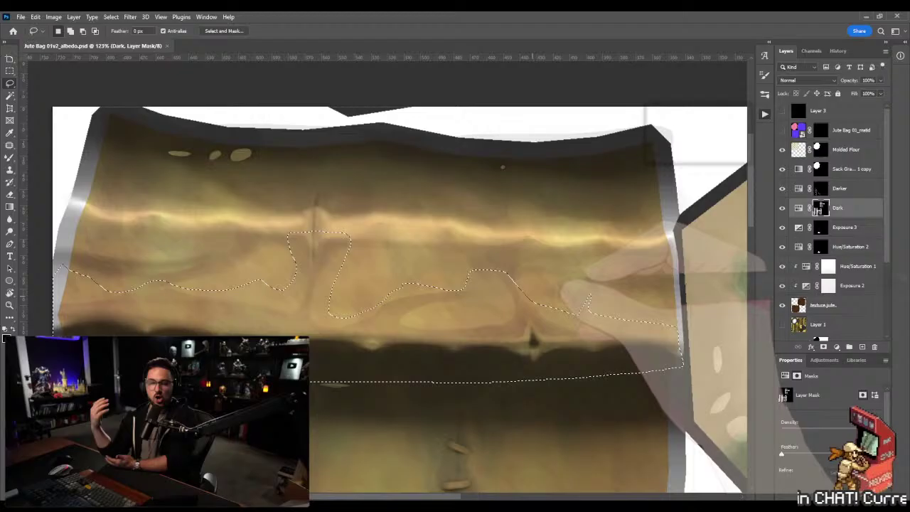
Extend the lasso selection beyond the tear with a small peak and a curve rising toward the rim's far side edge
left_click_drag(533, 295, 538, 301)
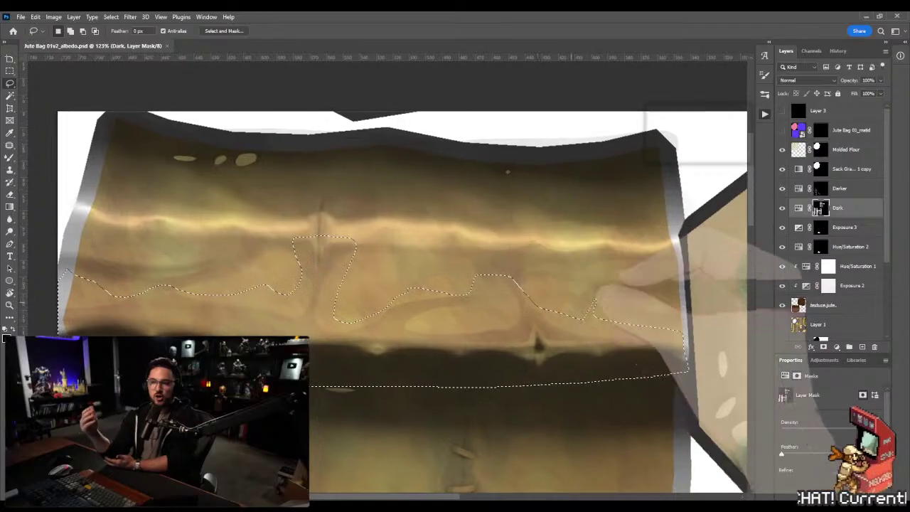
left_click_drag(619, 324, 684, 297)
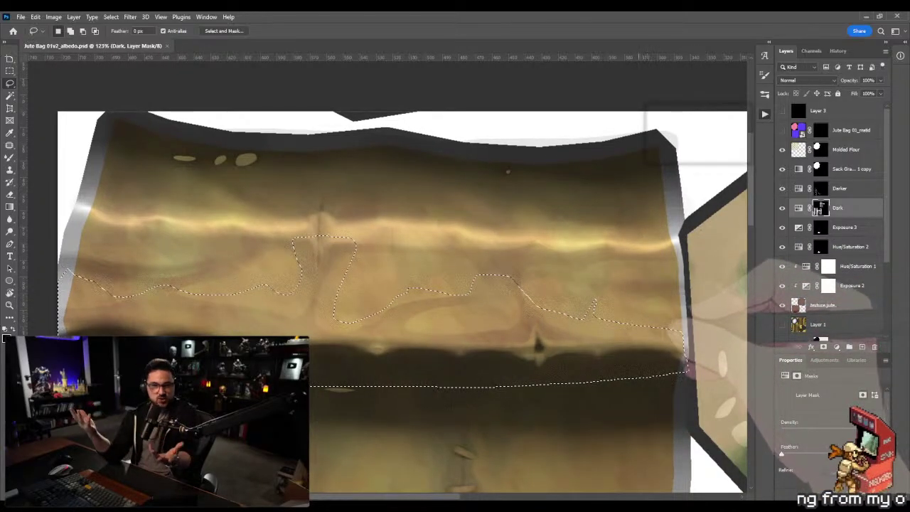
left_click_drag(691, 345, 693, 352)
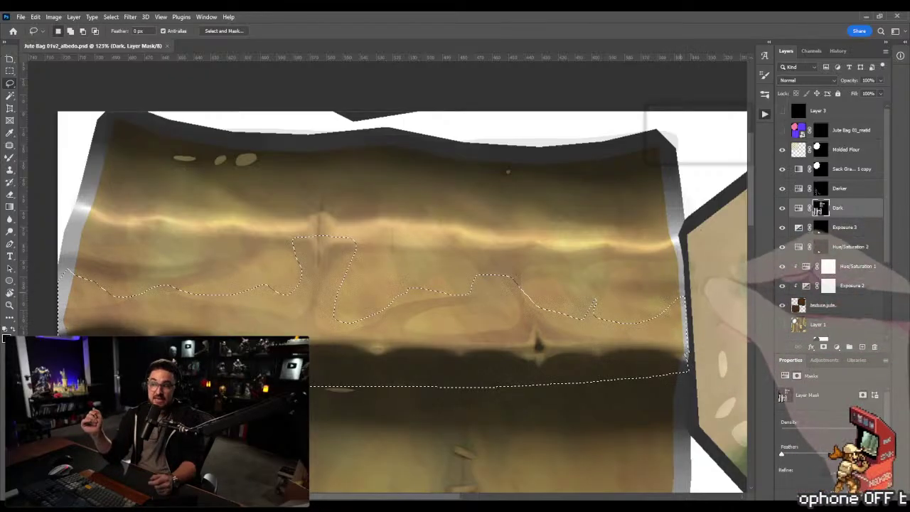
Intersect the selection with the bag's area on the Jute Bag 01_matid layer and shade it on the Dark mask with a gradient
key("w")
left_click(851, 130)
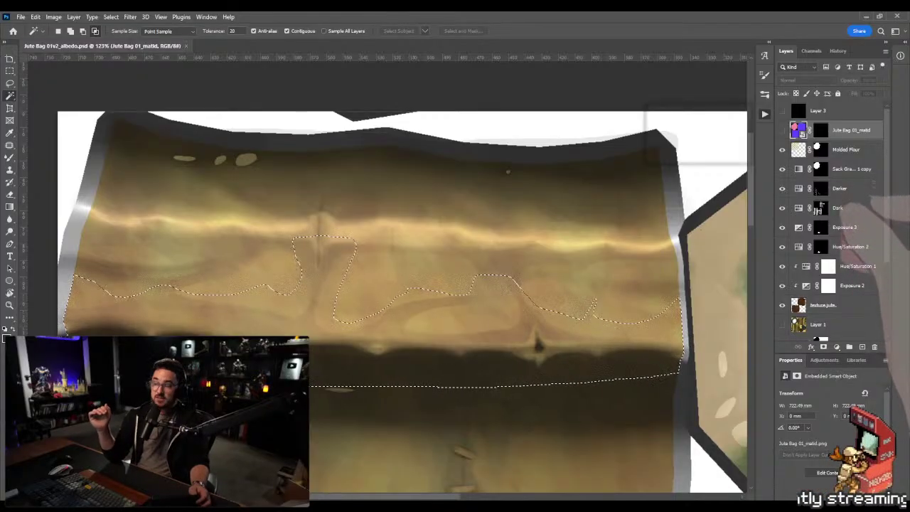
left_click(820, 208)
key("g")
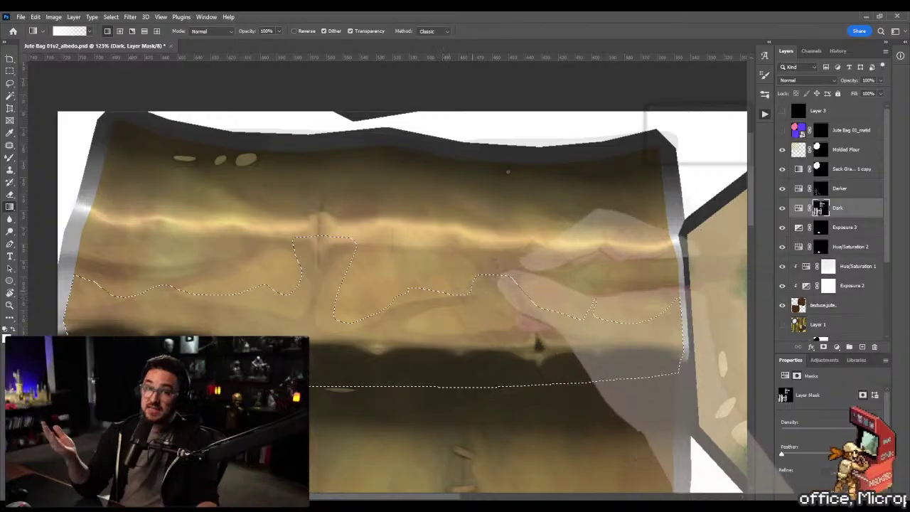
key("ctrl+d")
key("m")
key("ctrl+shift+d")
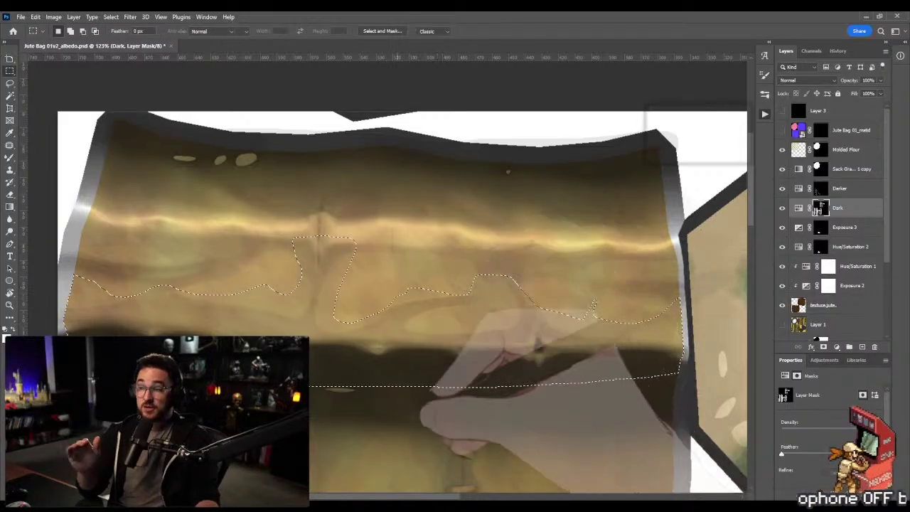
Finish the gradient shading inside the wavy selection across the rim's lower half and deselect it
key("g")
key("ctrl+d")
key("m")
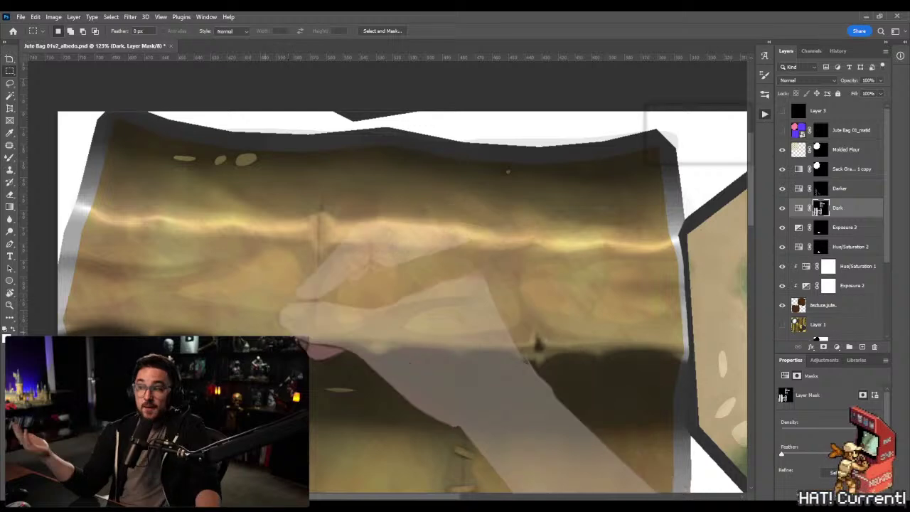
Lasso a small curved patch just beside the lower end of the rim's vertical crease and shade it on the Dark mask
key("ctrl+plus")
key("l")
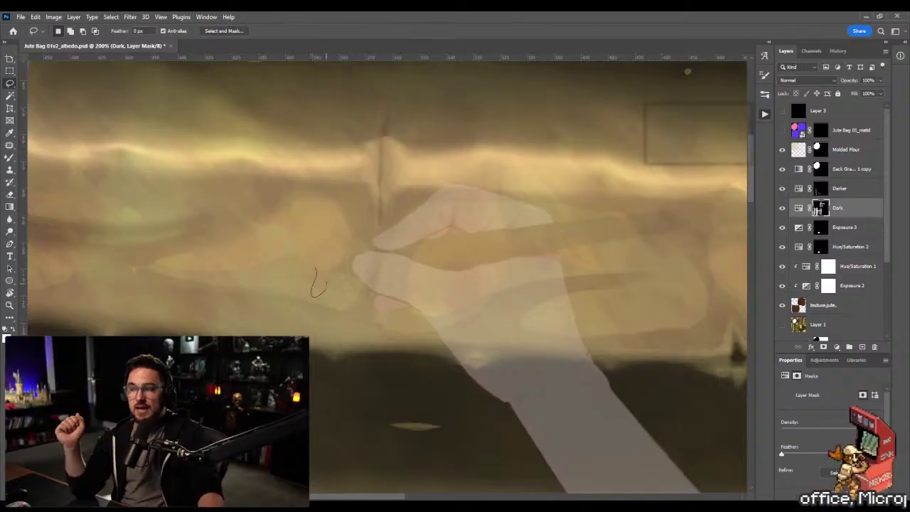
key("m")
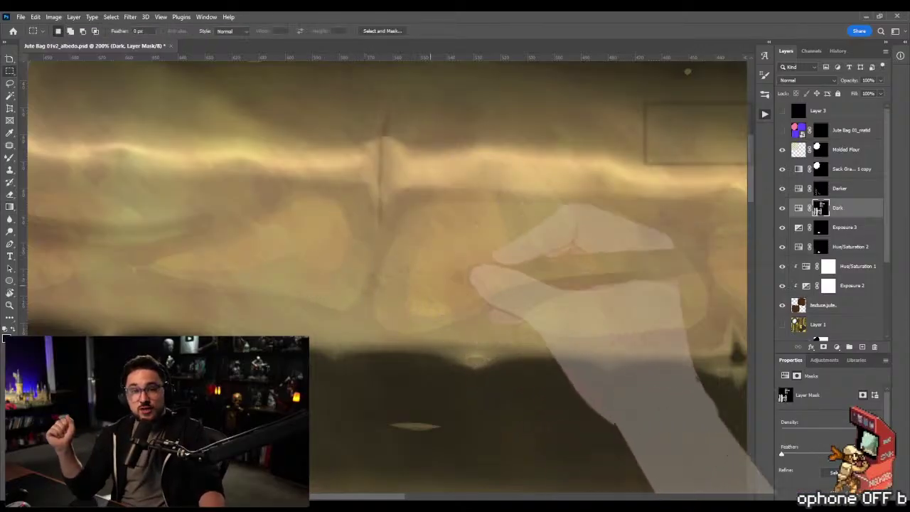
Lasso a small curved fold between the vertical crease and the tear, shade it with a gradient on the Dark mask, undo once and reapply
scroll(384, 199, "right", 4)
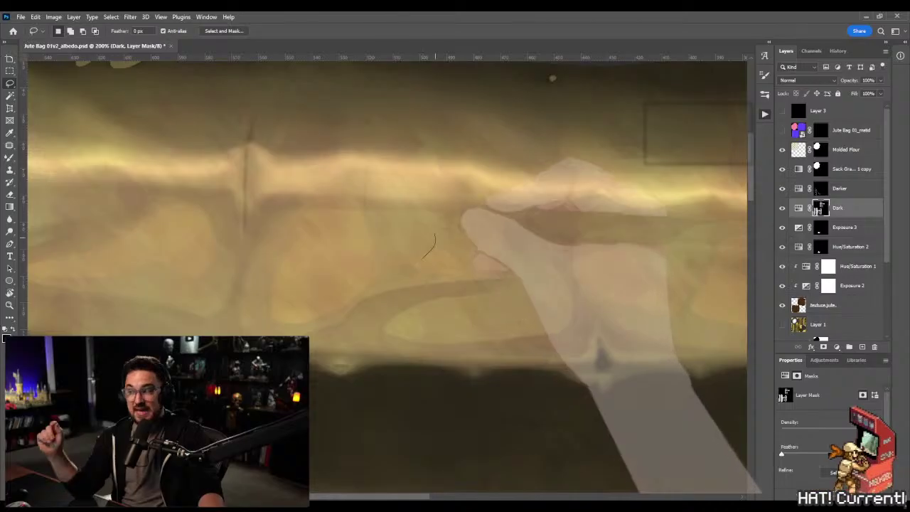
mouse_move(435, 234)
left_mouse_down()
mouse_move(473, 216)
mouse_move(426, 257)
mouse_move(458, 230)
mouse_move(486, 229)
mouse_move(421, 264)
left_mouse_up()
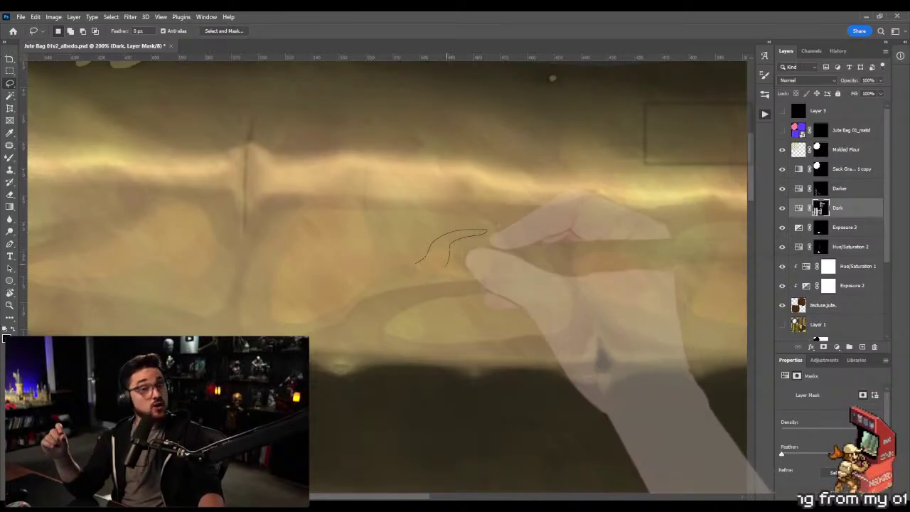
key("g")
key("x")
key("m")
key("ctrl+d")
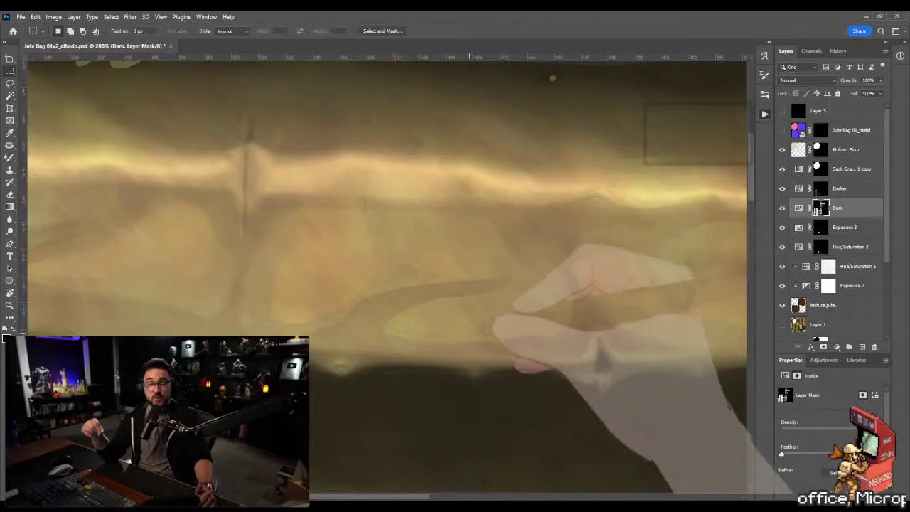
key("ctrl+z")
key("g")
key("m")
key("ctrl+d")
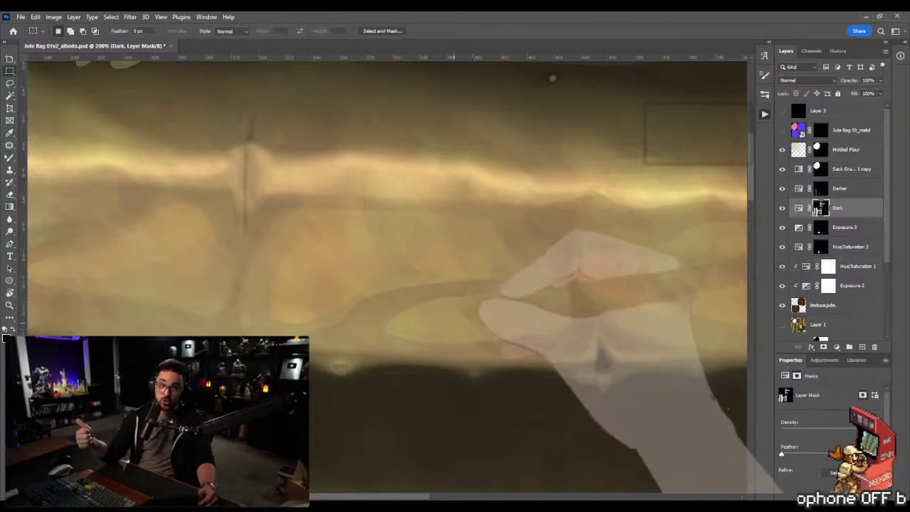
Blend the fold shading along the rim, from the vertical crease past the tear, with the Mixer Brush on the Dark mask
key("b")
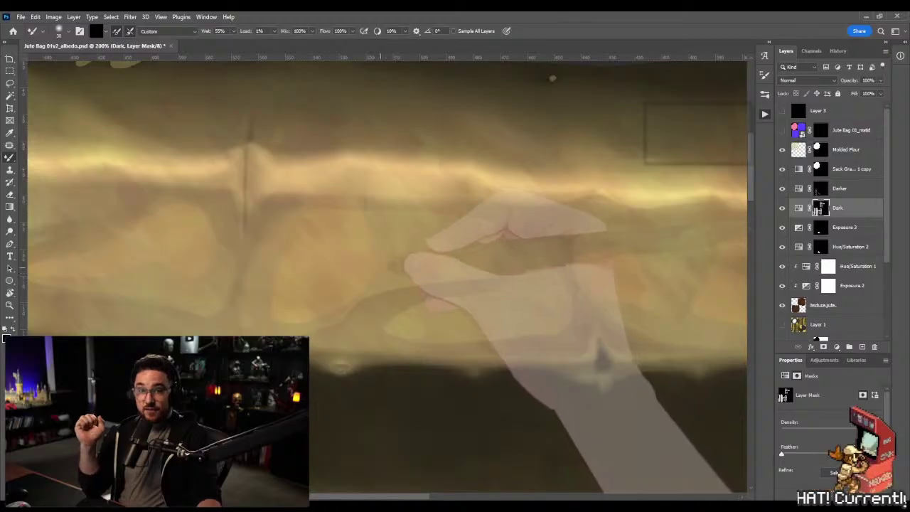
scroll(388, 277, "down", 2)
scroll(388, 277, "right", 2)
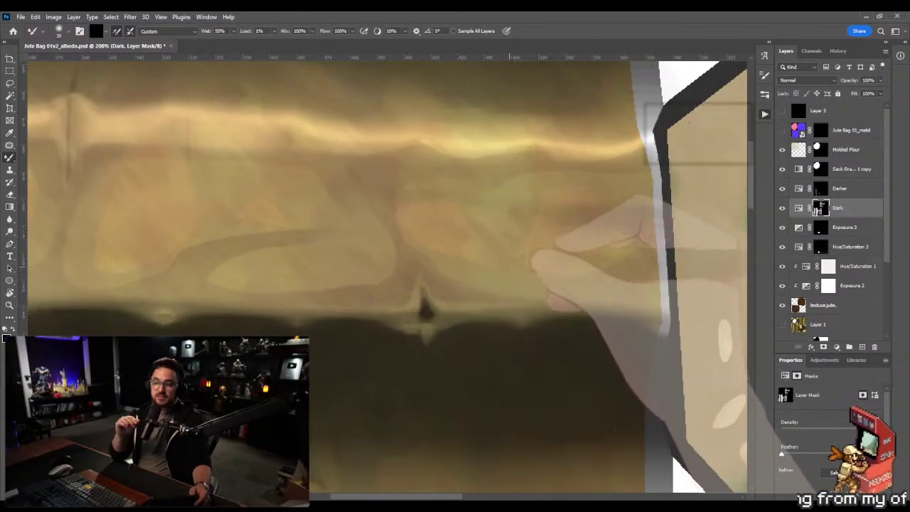
scroll(388, 277, "right", 2)
key("z")
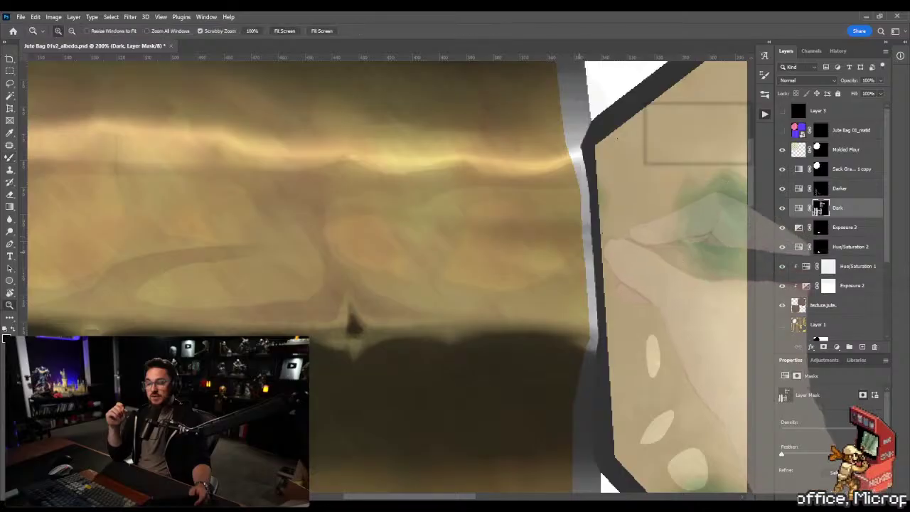
left_click_drag(566, 251, 518, 248)
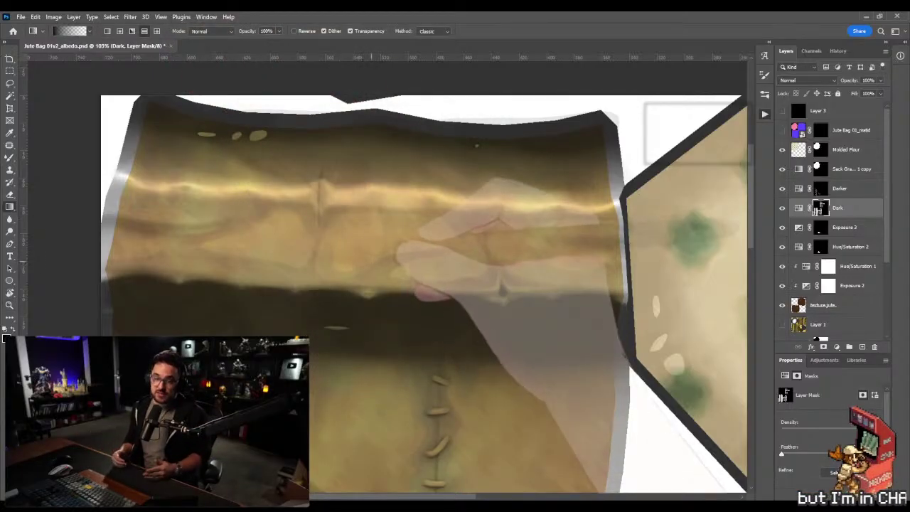
Lasso a band around the whole folded rim and intersect it with the bag's area on the Jute Bag 01_matid layer
key("l")
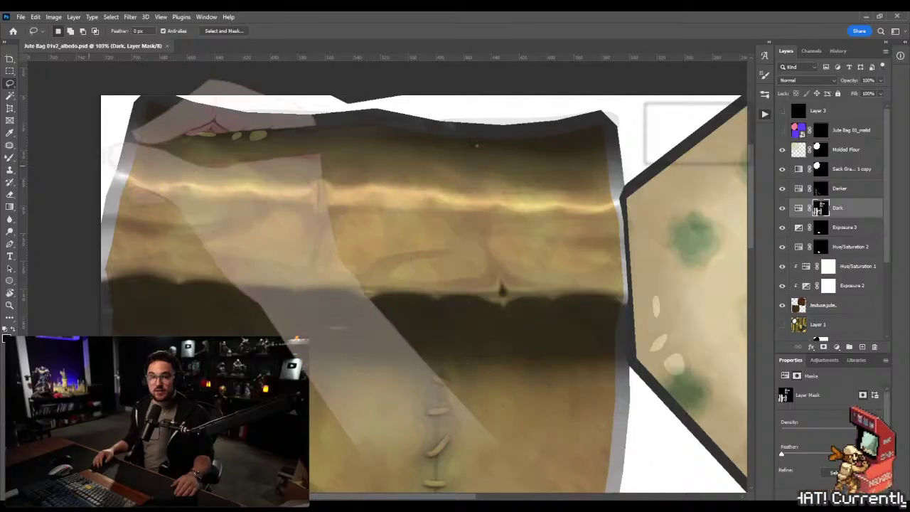
left_click_drag(117, 156, 632, 245)
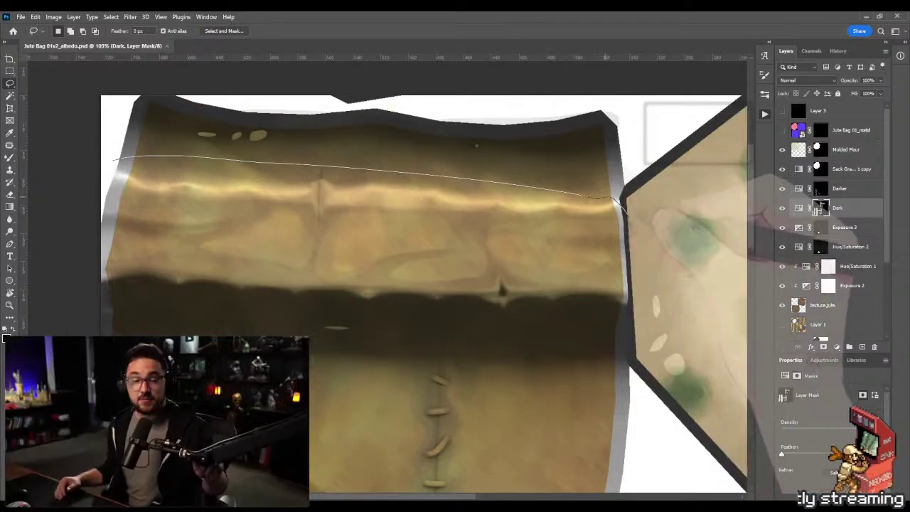
mouse_move(130, 131)
left_mouse_down()
mouse_move(104, 273)
mouse_move(111, 320)
mouse_move(427, 343)
mouse_move(631, 278)
mouse_move(629, 157)
left_mouse_up()
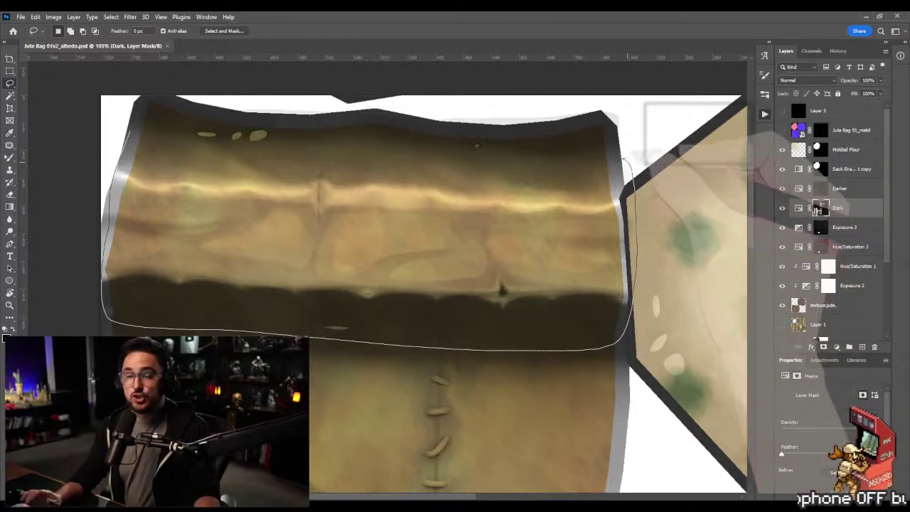
left_click(851, 130)
key("w")
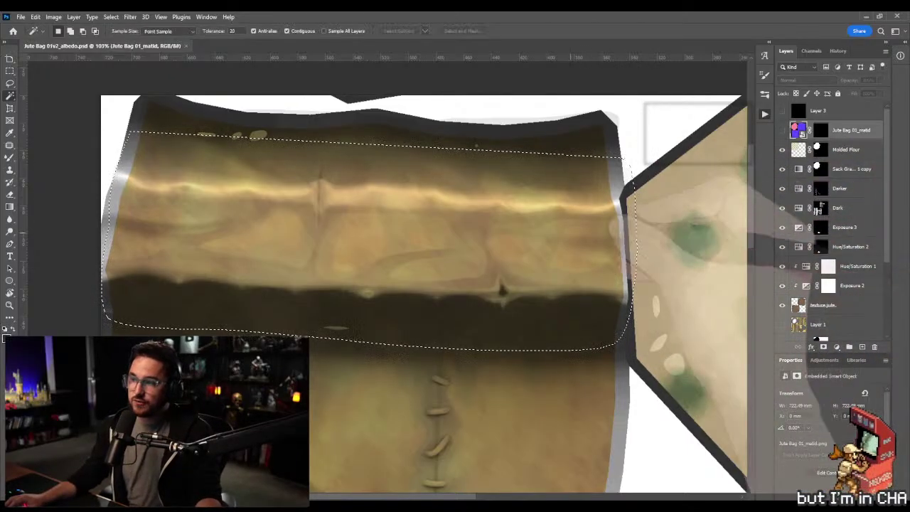
left_click(557, 237, "alt+shift")
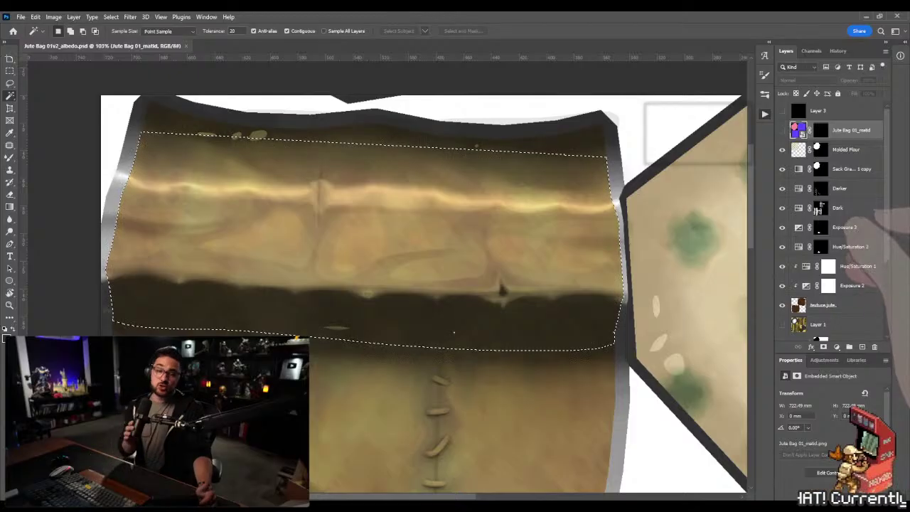
Adjust the shading of the selected rim on the Dark layer mask using a gradient at 25% opacity
left_click(820, 207)
key("g")
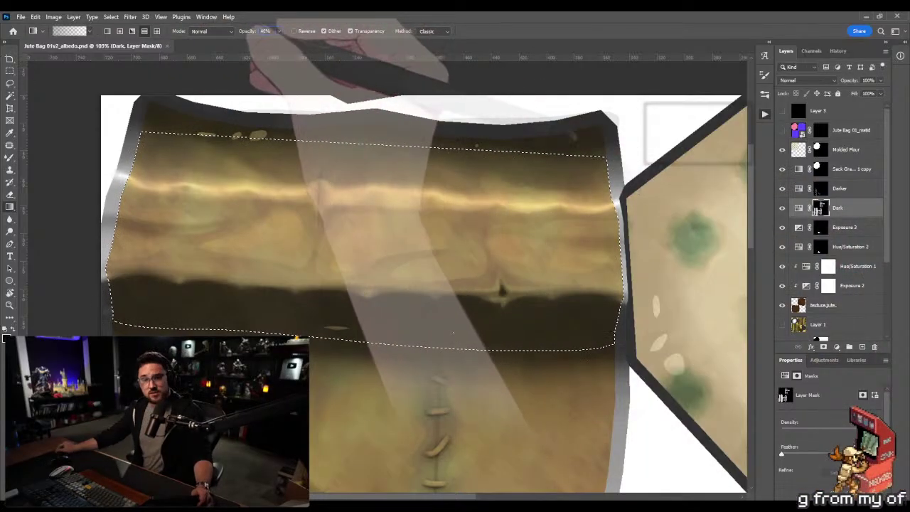
key("2")
key("5")
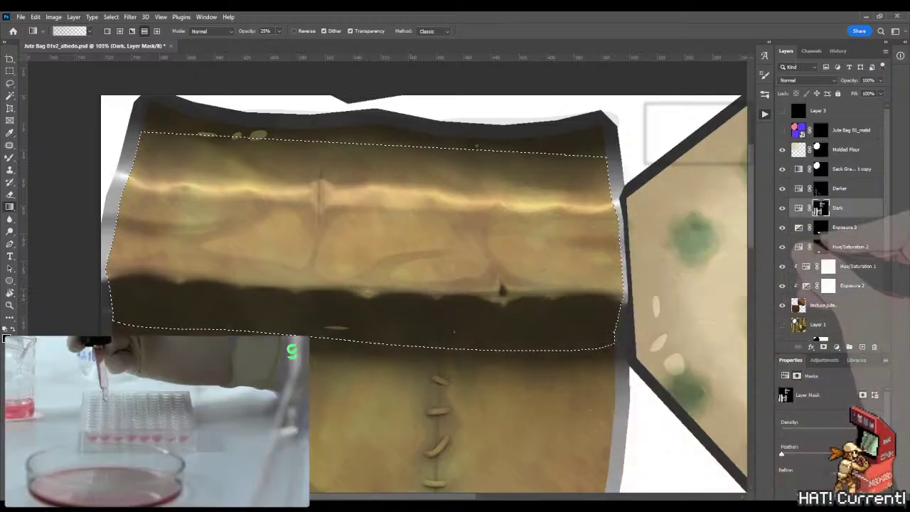
Continue the gradient shading of the selected rim on the Darker layer mask and deselect it
left_click(840, 188)
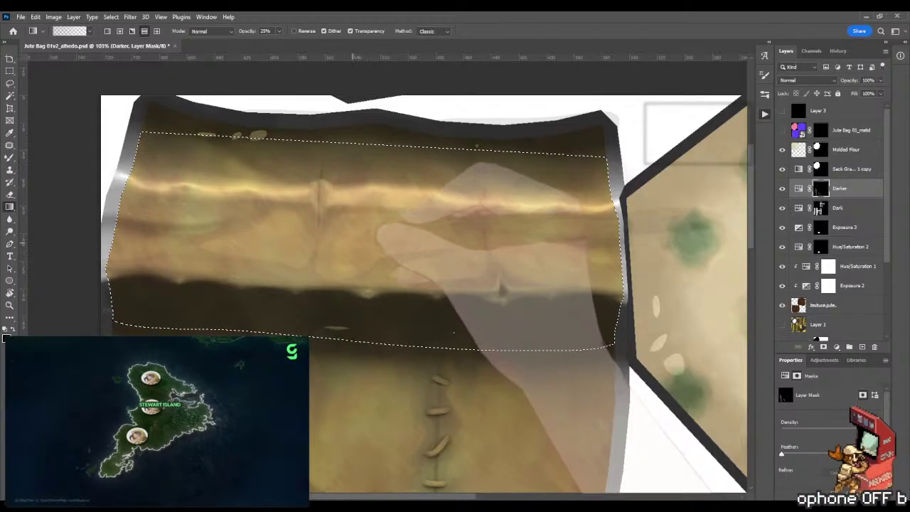
key("m")
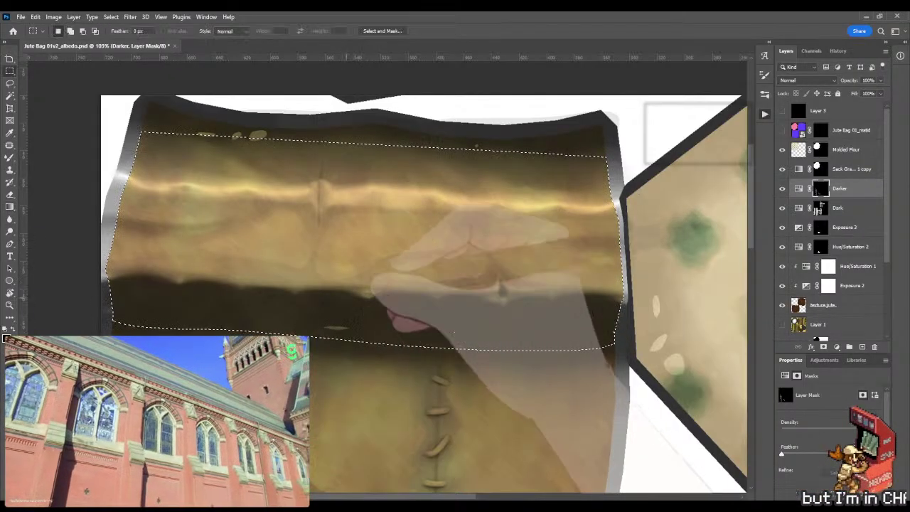
key("g")
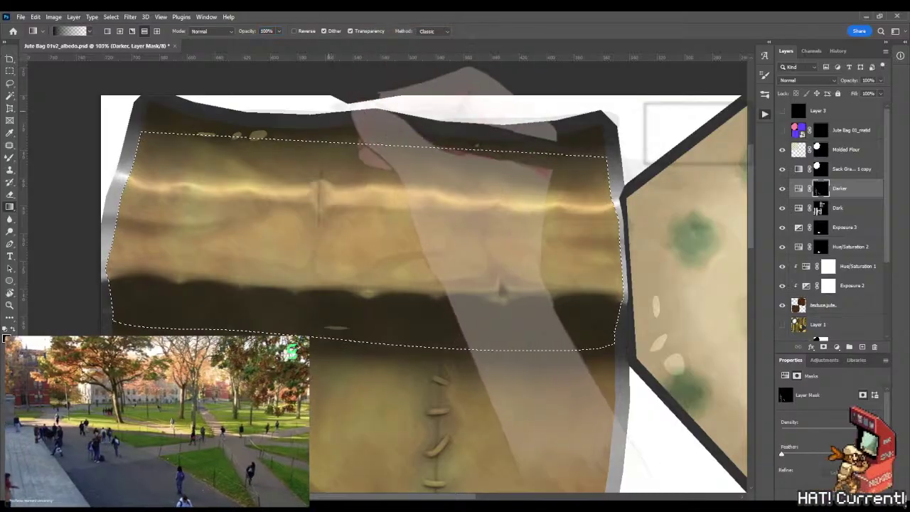
key("z")
key("ctrl+d")
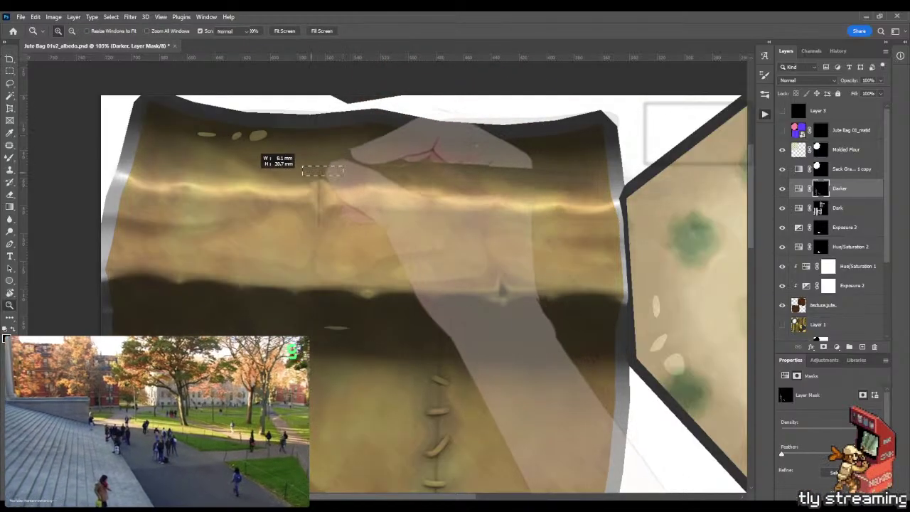
left_click_drag(373, 174, 363, 174)
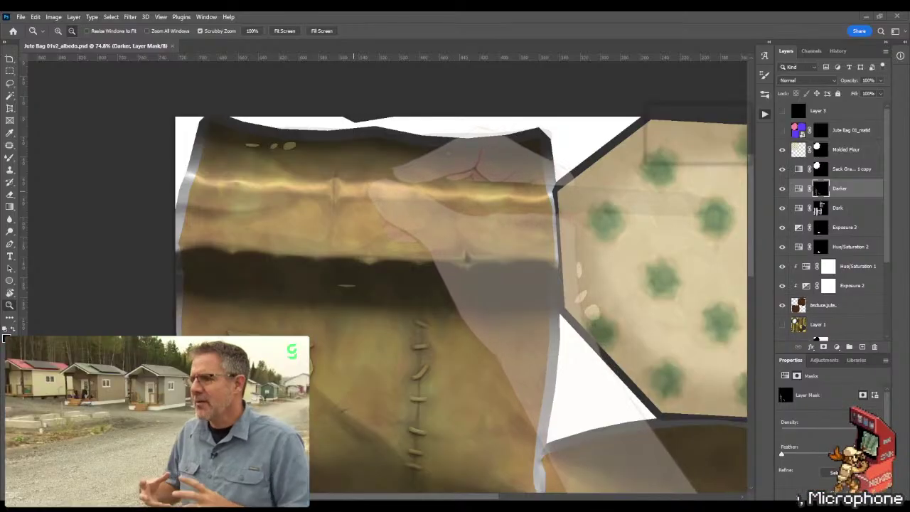
Switch to Marmoset Toolbag and inspect the bag's folded rim from above and close up from the stitched side
key("alt+Tab")
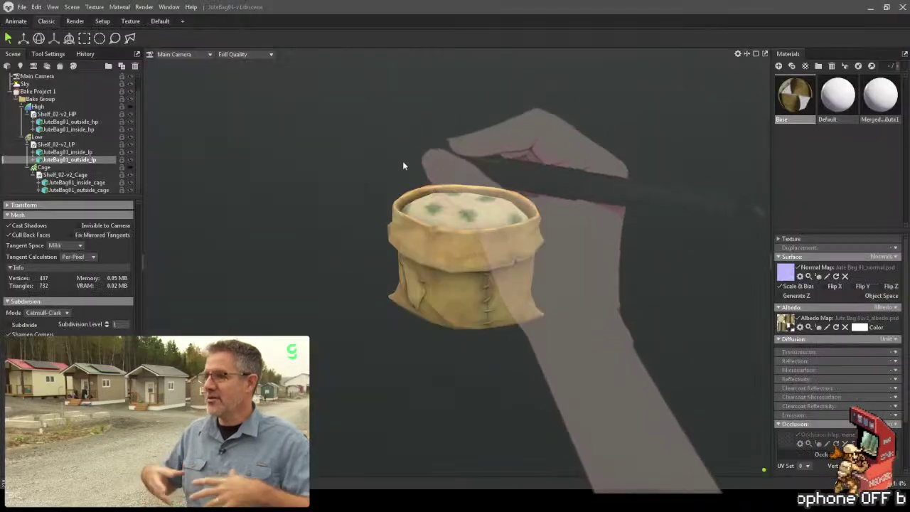
left_click_drag(307, 149, 372, 144)
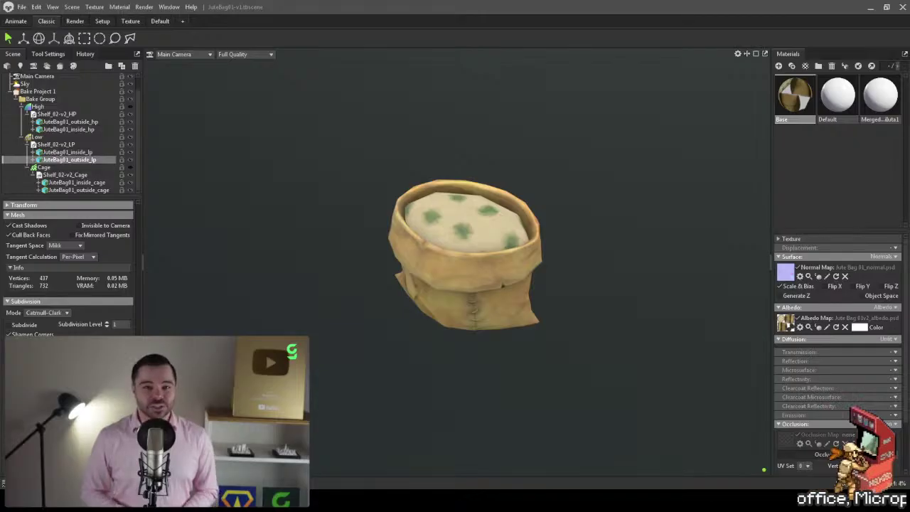
left_click_drag(410, 262, 417, 234)
scroll(434, 284, "down", 3)
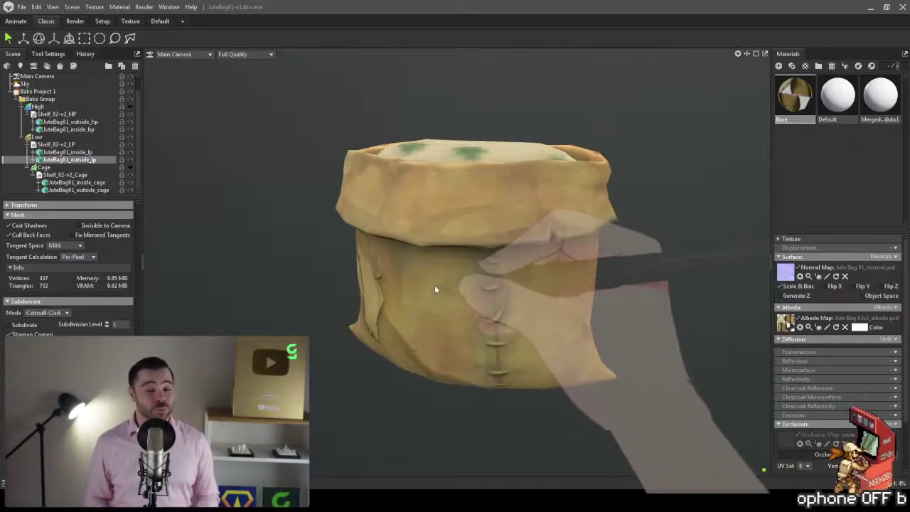
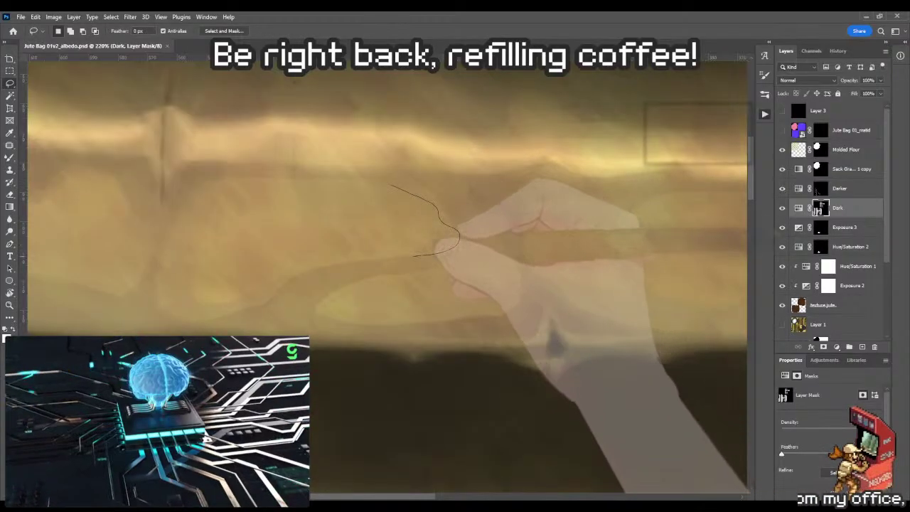
In Photoshop, lasso a branching fold above and beside the rim's tear, shade it with a gradient on the Darker mask, and deselect
mouse_move(396, 266)
left_mouse_down()
mouse_move(437, 268)
mouse_move(497, 243)
mouse_move(528, 263)
mouse_move(521, 228)
mouse_move(472, 212)
mouse_move(484, 197)
mouse_move(555, 164)
mouse_move(457, 177)
mouse_move(303, 170)
left_mouse_up()
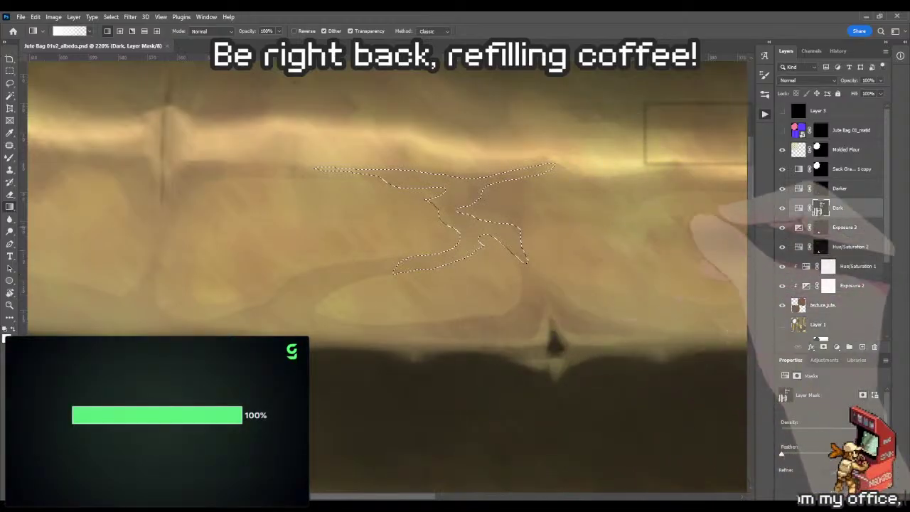
left_click(846, 188)
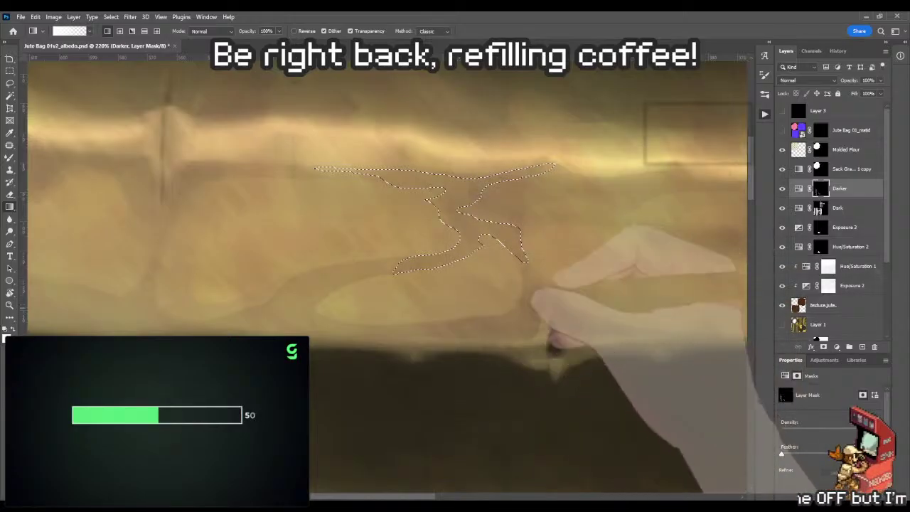
left_click_drag(484, 340, 506, 445)
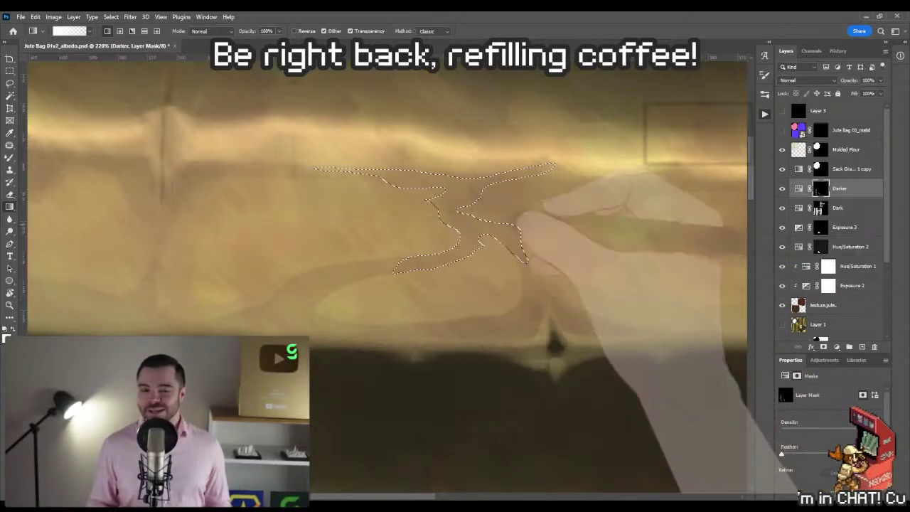
scroll(388, 277, "up", 3)
key("m")
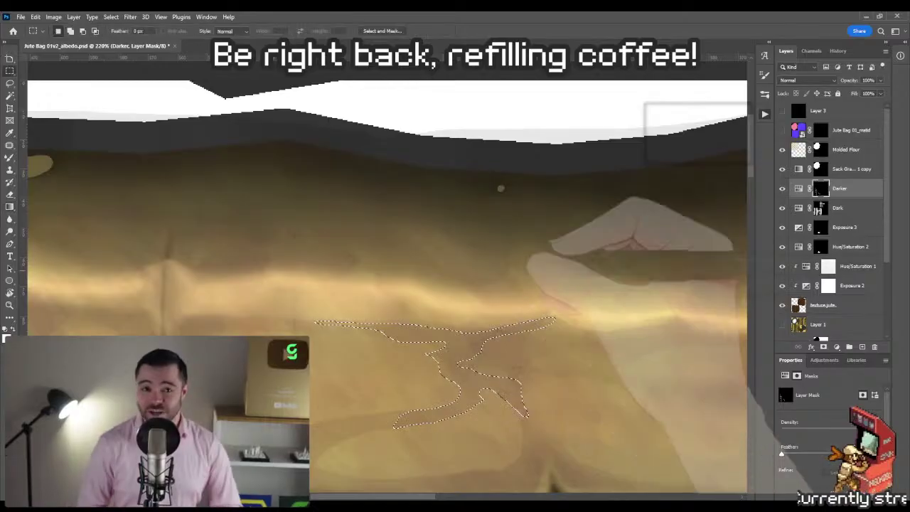
key("ctrl+d")
Blend the branching fold's shading on the Darker mask with the Mixer Brush and check it against the whole rim
scroll(388, 277, "down", 1)
key("b")
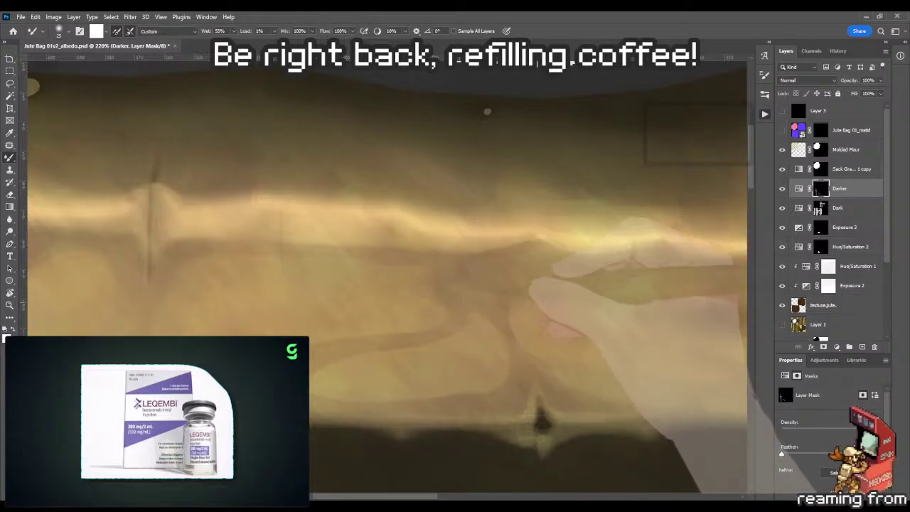
key("z")
left_click_drag(482, 317, 398, 312)
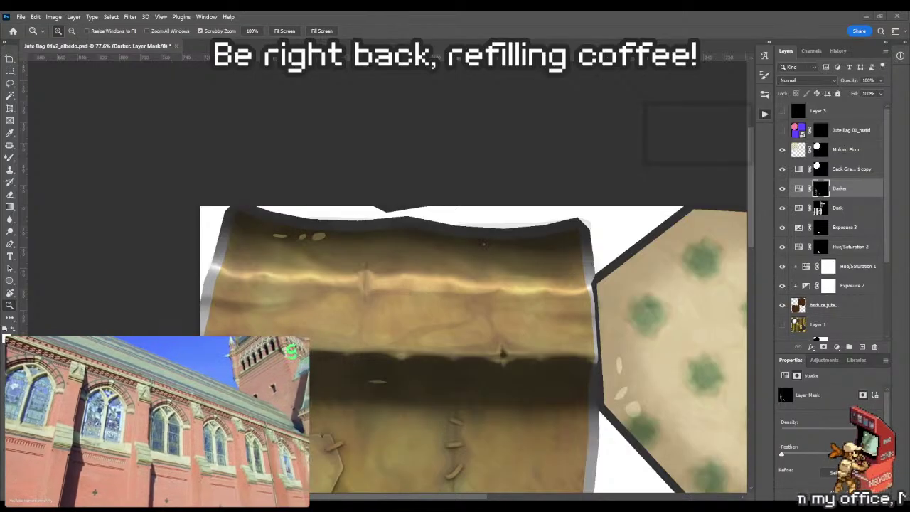
key("ctrl+plus")
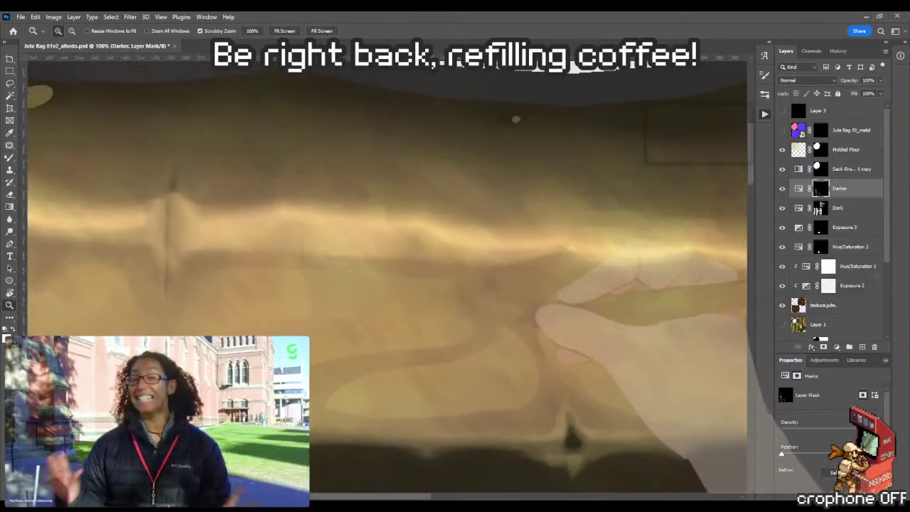
left_click_drag(535, 314, 543, 243)
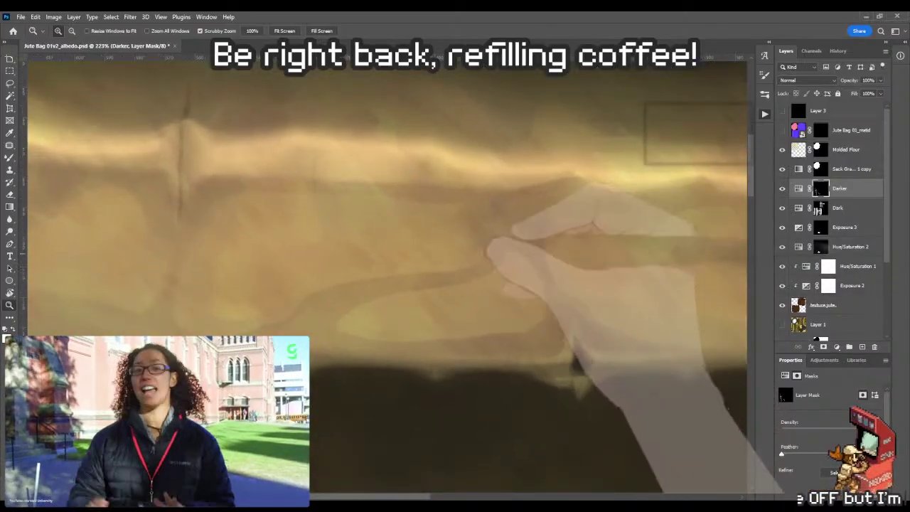
Touch up the branching fold above the rim's tear on the Darker mask with the Brush
key("shift+b")
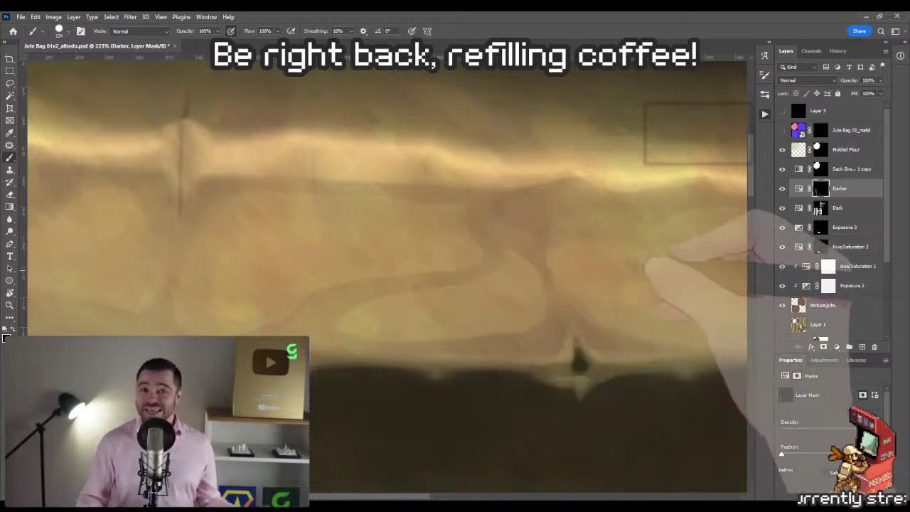
key("z")
left_click_drag(469, 268, 377, 271)
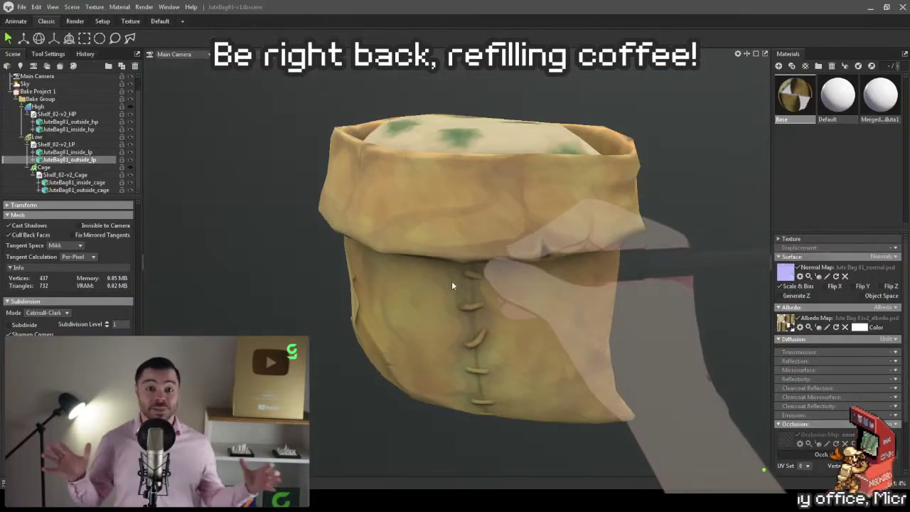
Switch to Marmoset Toolbag and inspect the bag's folded rim from a distance and from the stitched side
scroll(452, 281, "down", 5)
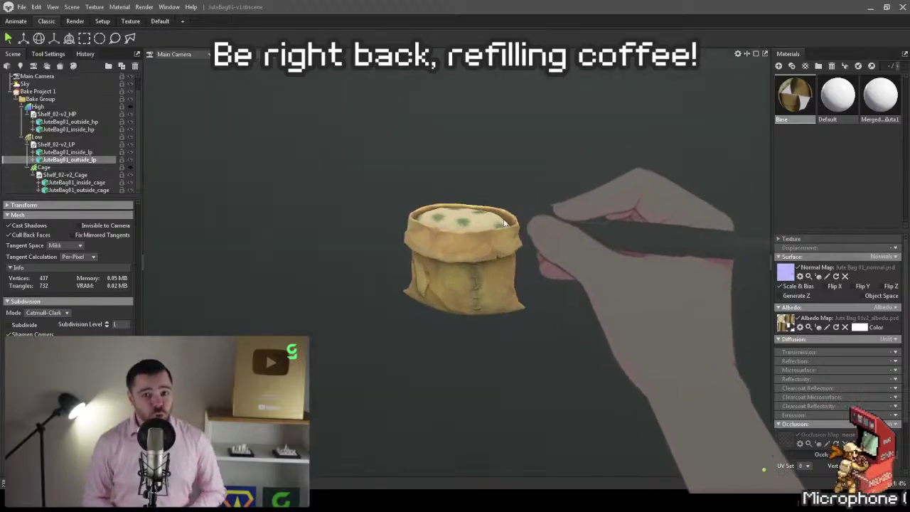
left_click_drag(503, 223, 478, 204)
scroll(523, 274, "up", 5)
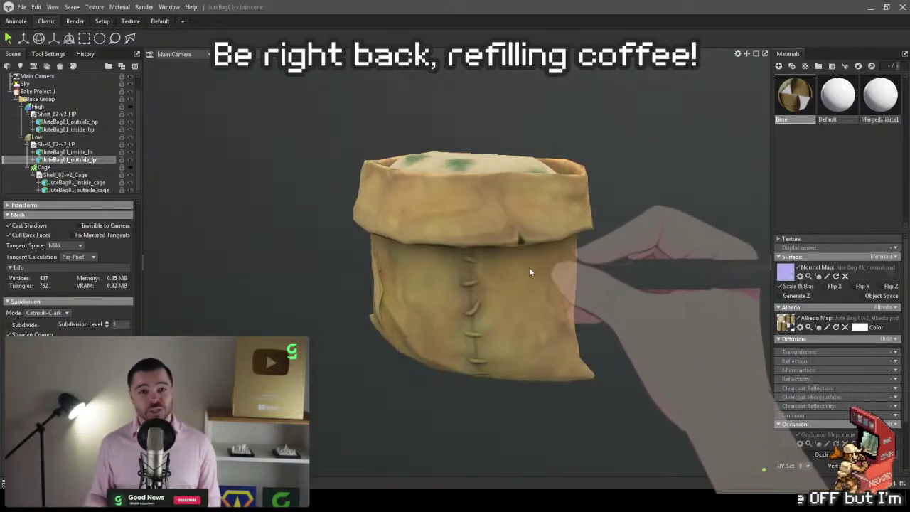
left_click_drag(529, 272, 475, 282)
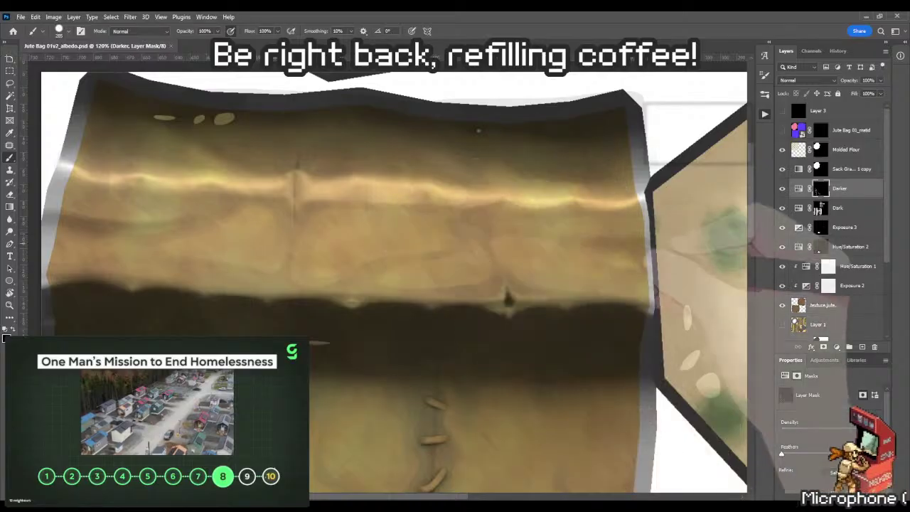
In Photoshop, lasso a wavy shadow area along the bag's lower edge, with peaks rising beside the patch and at the stitched seam
key("z")
left_click_drag(391, 270, 334, 271)
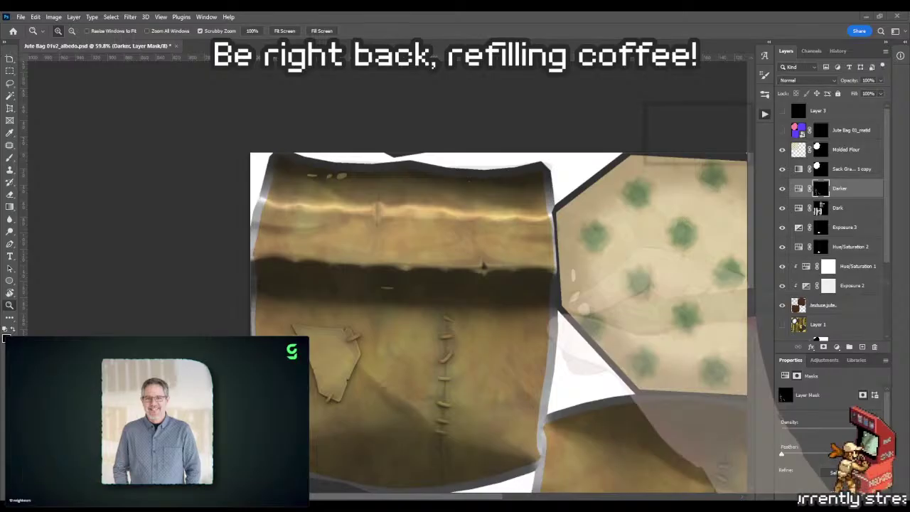
left_click(688, 348)
scroll(689, 349, "down", 5)
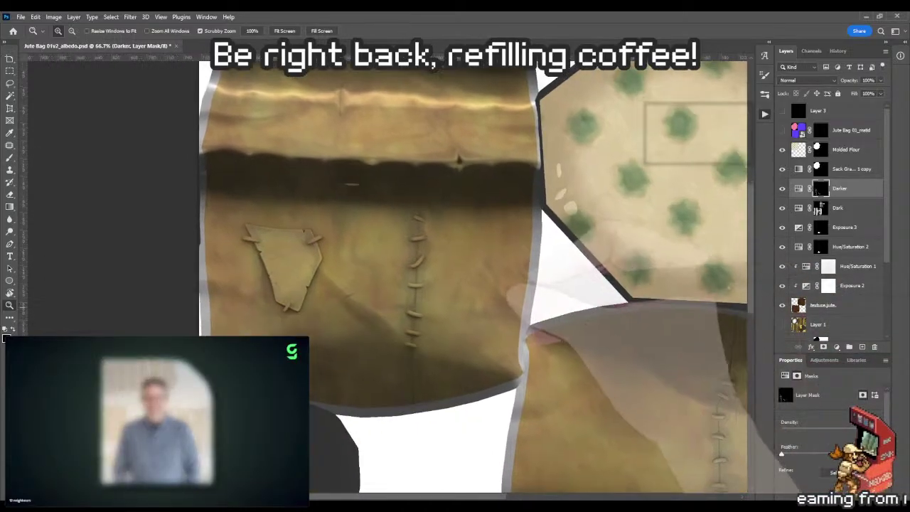
scroll(452, 235, "up", 5)
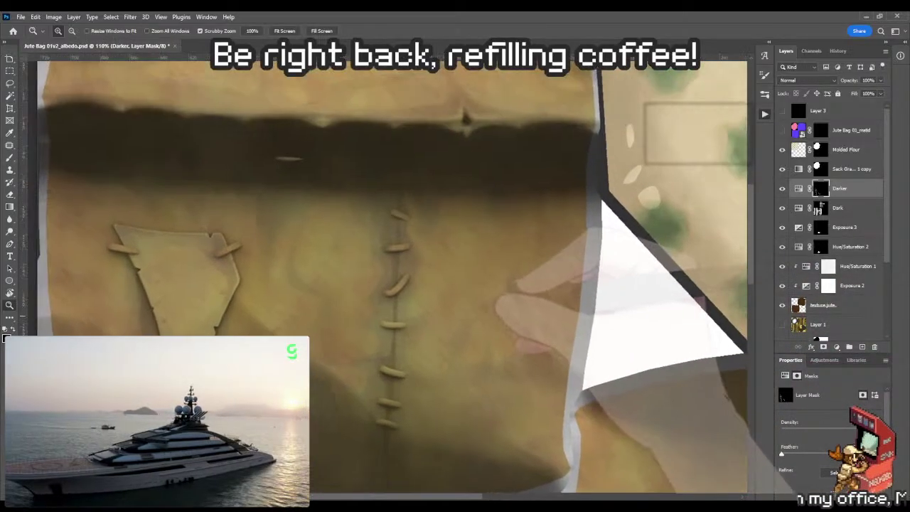
scroll(391, 277, "left", 2)
scroll(391, 277, "left", 2)
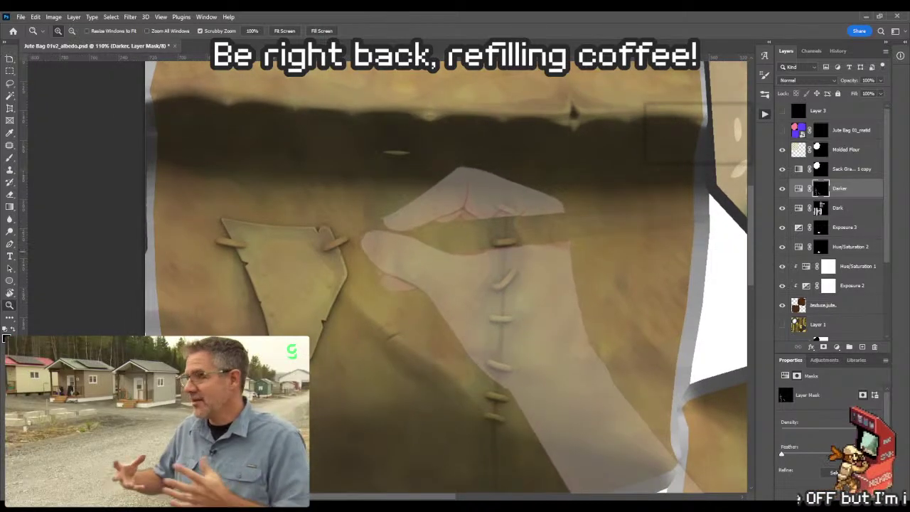
scroll(430, 277, "down", 1)
scroll(430, 277, "right", 1)
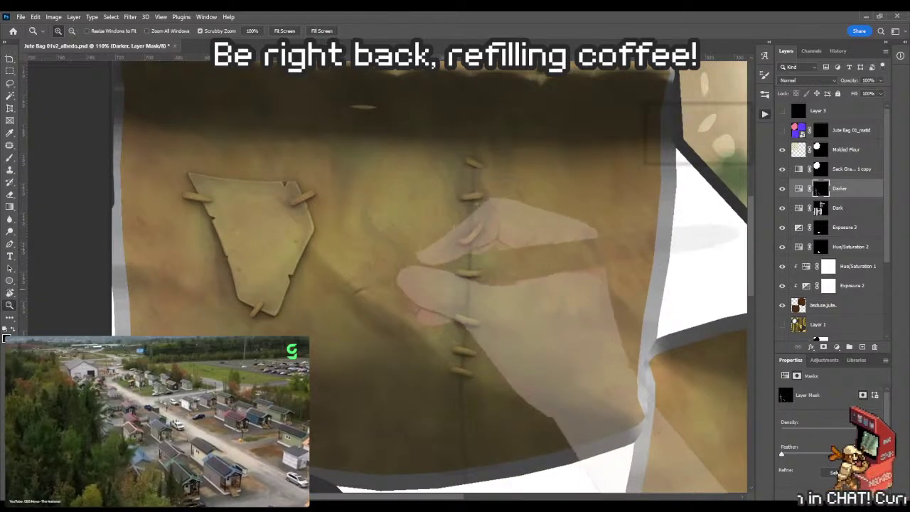
scroll(430, 277, "down", 1)
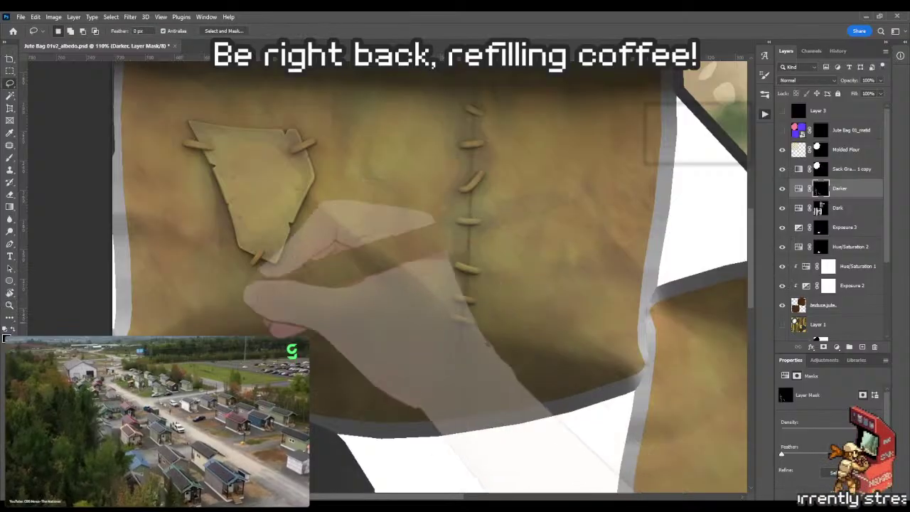
key("l")
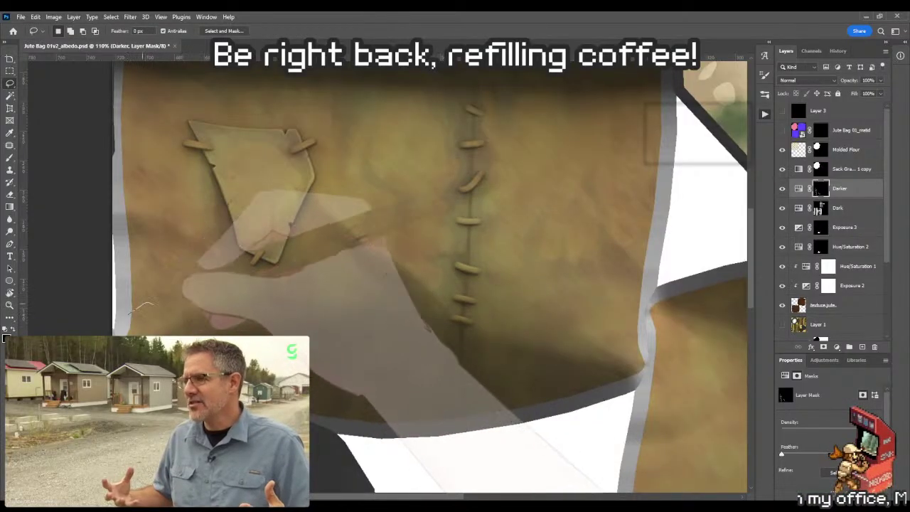
mouse_move(211, 284)
left_mouse_down()
mouse_move(226, 247)
mouse_move(227, 270)
left_mouse_up()
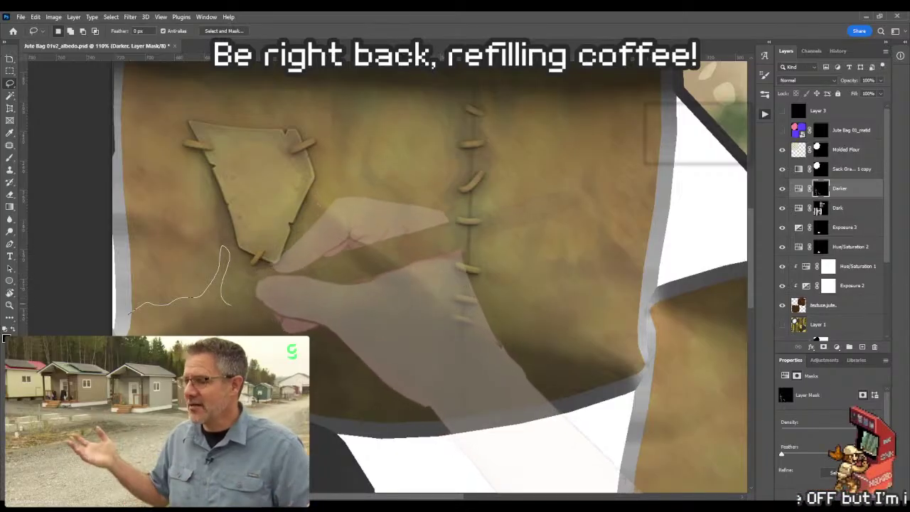
mouse_move(229, 304)
left_mouse_down()
mouse_move(256, 301)
mouse_move(282, 323)
mouse_move(373, 293)
mouse_move(369, 264)
mouse_move(300, 212)
mouse_move(318, 178)
left_mouse_up()
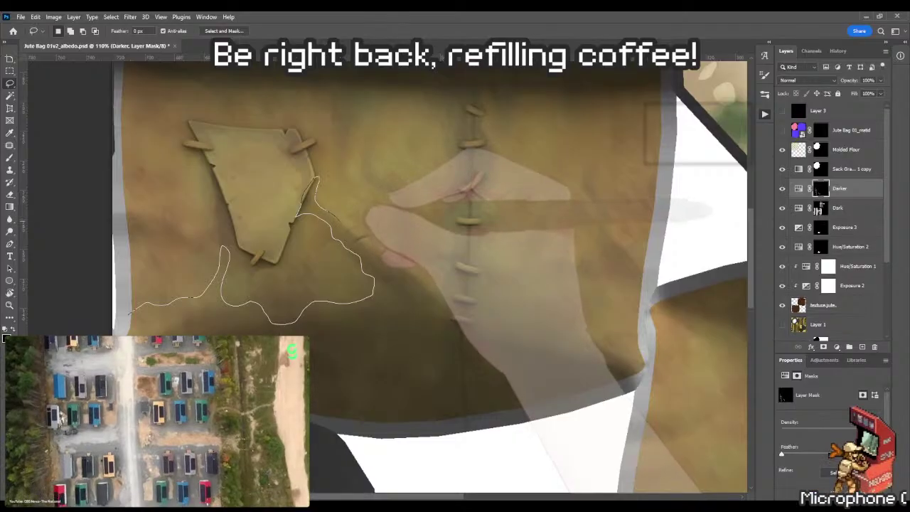
mouse_move(342, 227)
left_mouse_down()
mouse_move(383, 253)
mouse_move(395, 307)
mouse_move(428, 306)
mouse_move(464, 272)
mouse_move(474, 300)
mouse_move(538, 313)
mouse_move(549, 292)
mouse_move(618, 268)
mouse_move(643, 286)
mouse_move(649, 334)
mouse_move(605, 397)
mouse_move(540, 421)
mouse_move(306, 438)
left_mouse_up()
scroll(387, 273, "right", 2)
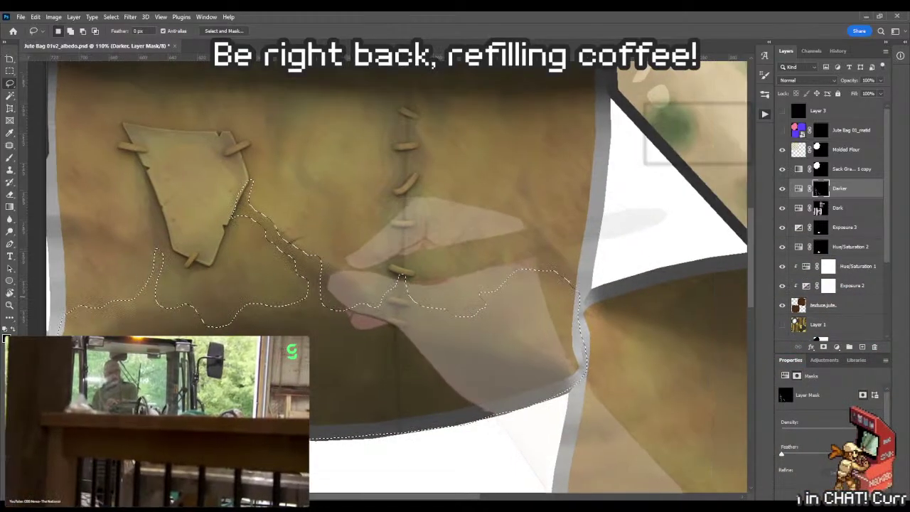
Refine the selection with a branch below the patch and a small loop beside the stitched seam, and shade it on the Darker mask
key("z")
left_click_drag(252, 301, 302, 302)
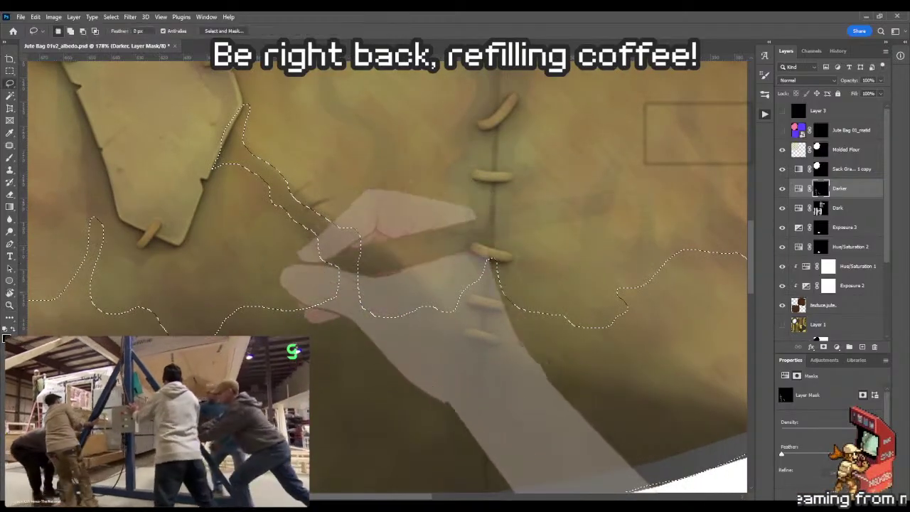
key("l")
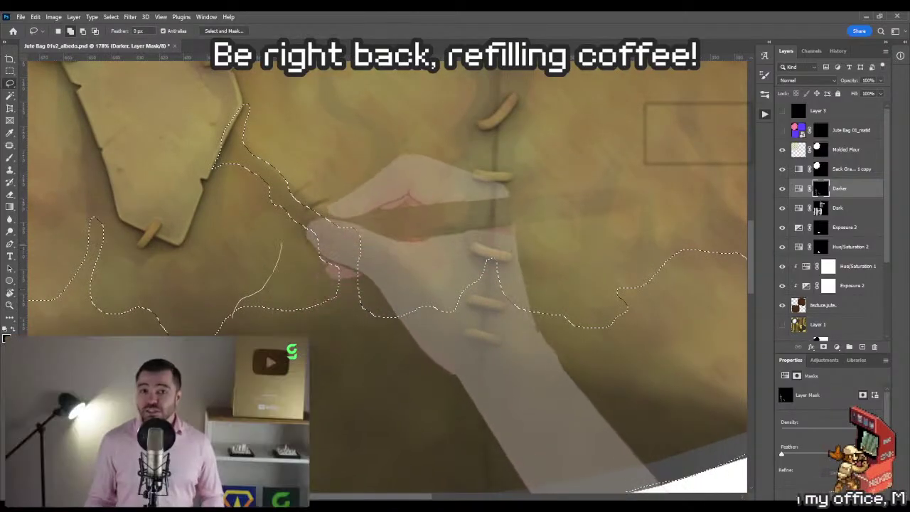
mouse_move(234, 307)
left_mouse_down()
mouse_move(274, 274)
mouse_move(283, 202)
mouse_move(294, 217)
mouse_move(282, 307)
left_mouse_up()
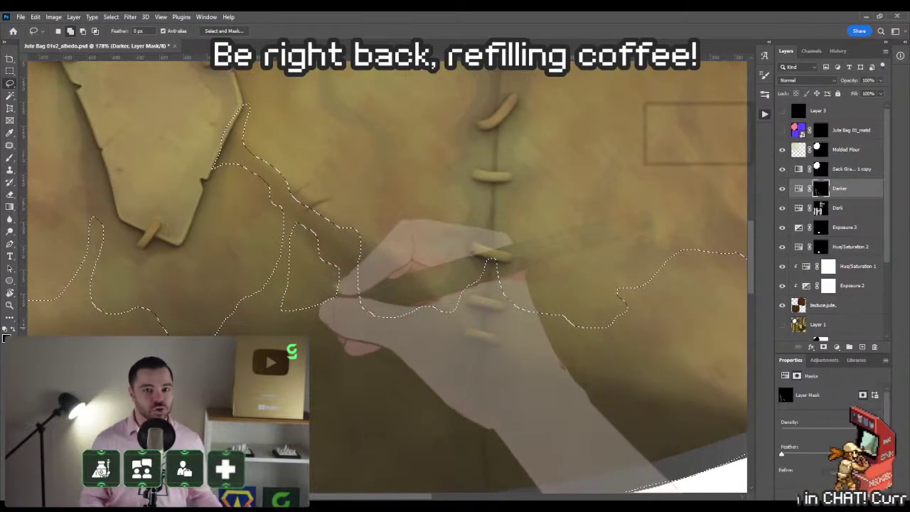
left_click_drag(414, 288, 287, 273)
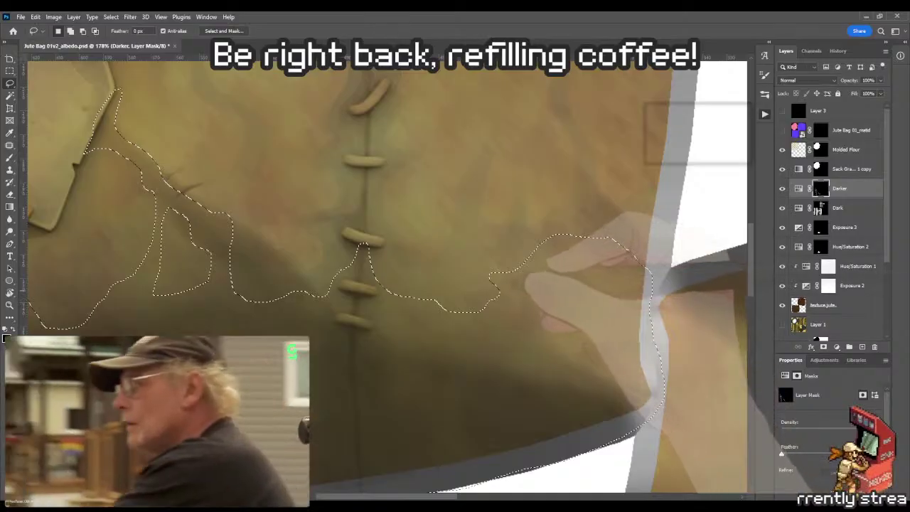
mouse_move(411, 302)
left_mouse_down()
mouse_move(497, 271)
mouse_move(497, 286)
mouse_move(452, 294)
left_mouse_up()
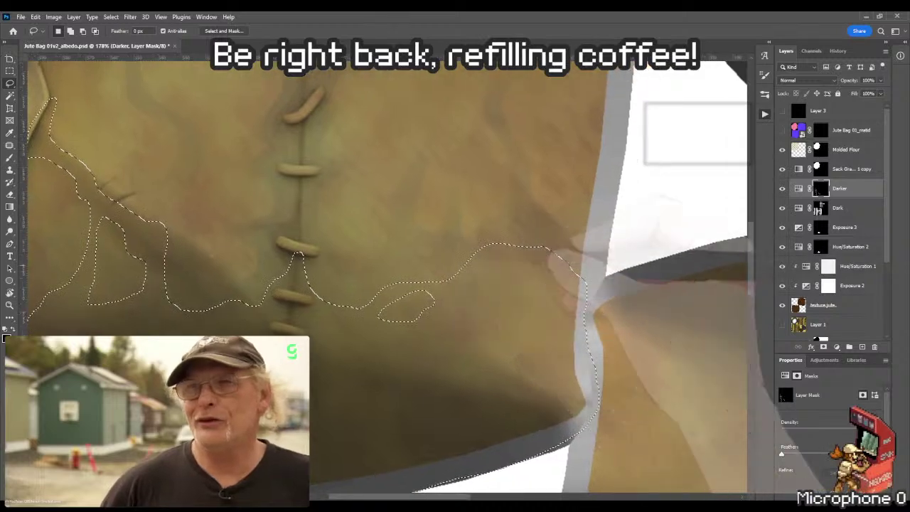
left_click_drag(541, 267, 484, 265)
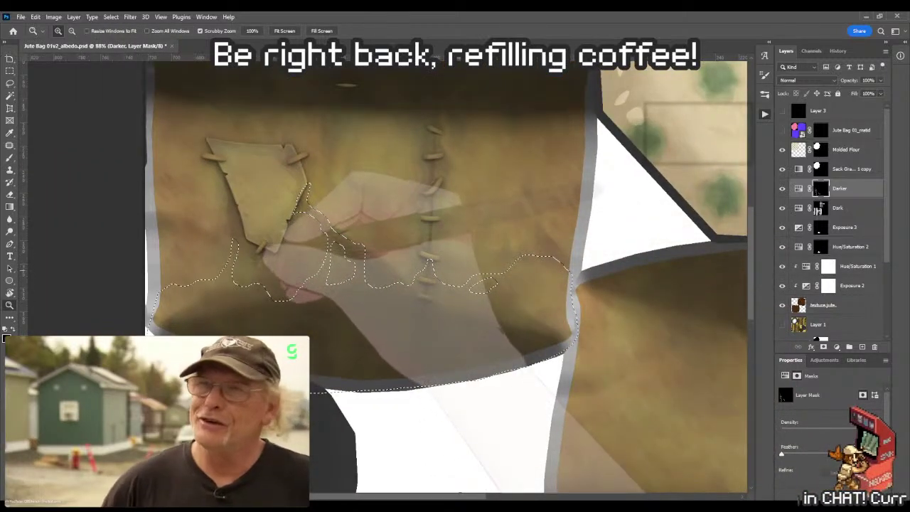
left_click_drag(234, 239, 384, 238)
key("l")
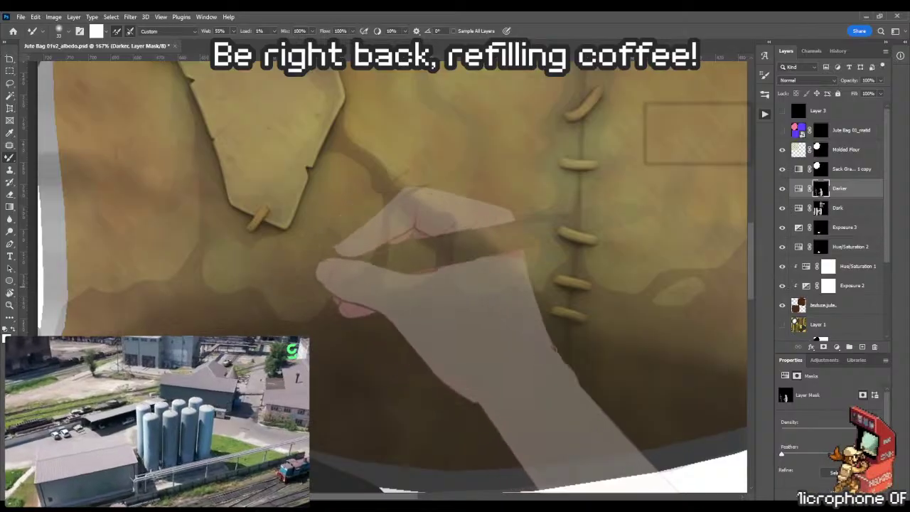
Rotate the canvas and soften the lower shadow's edges beside the patch's narrow end with the Mixer Brush and Brush on the Darker mask
key("r")
mouse_move(497, 178)
left_mouse_down()
mouse_move(455, 256)
mouse_move(421, 215)
mouse_move(368, 209)
mouse_move(355, 220)
left_mouse_up()
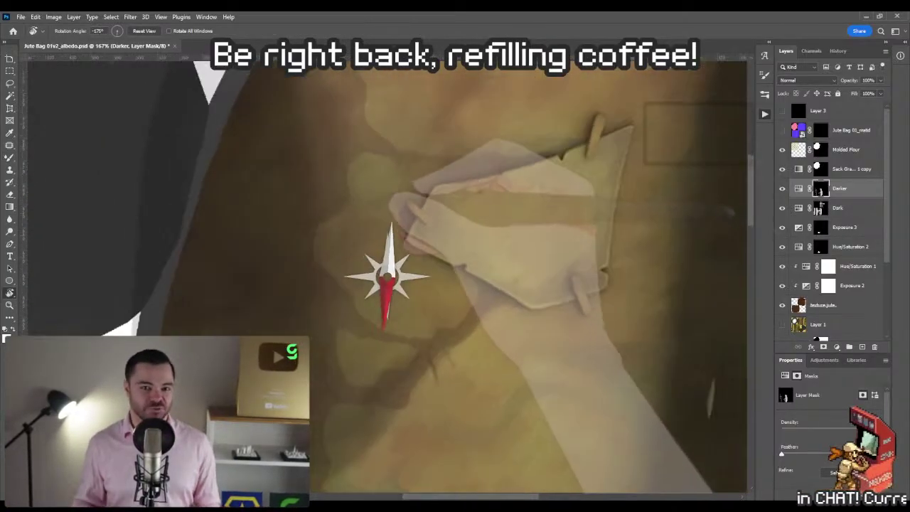
scroll(384, 270, "up", 3)
key("b")
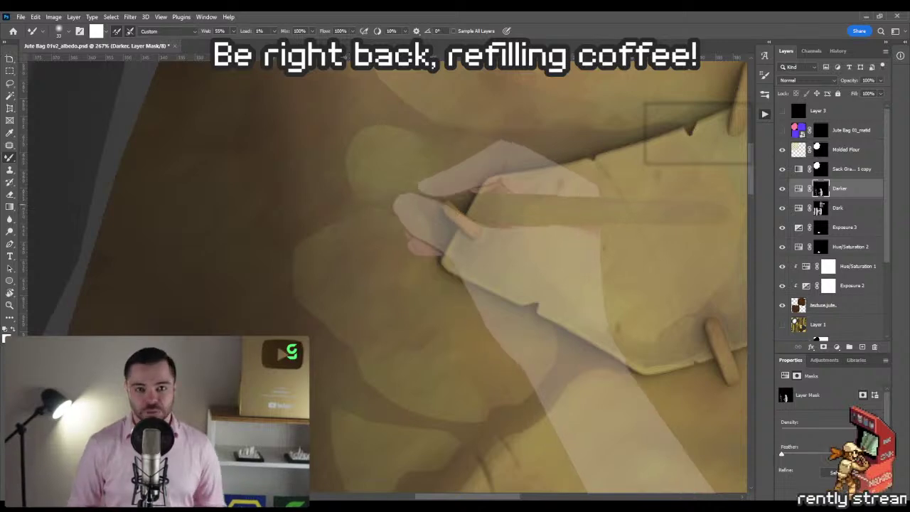
scroll(426, 270, "up", 2)
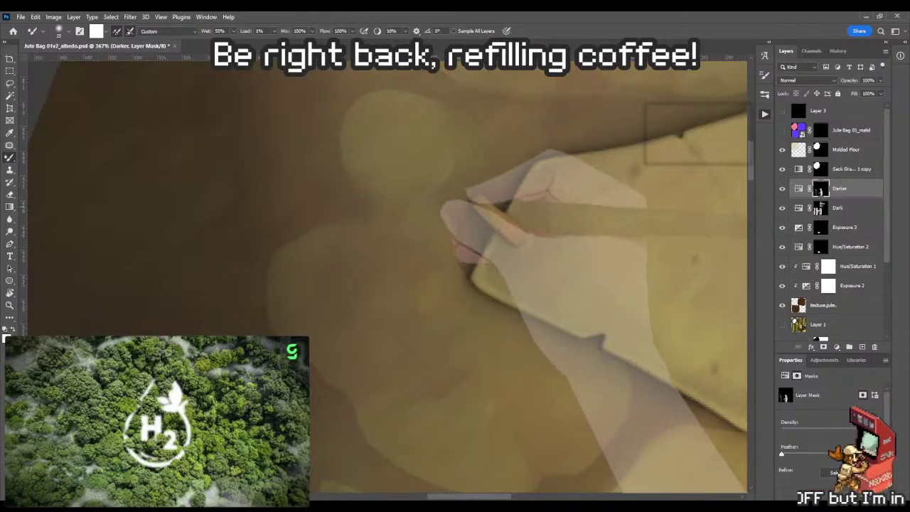
key("shift+b")
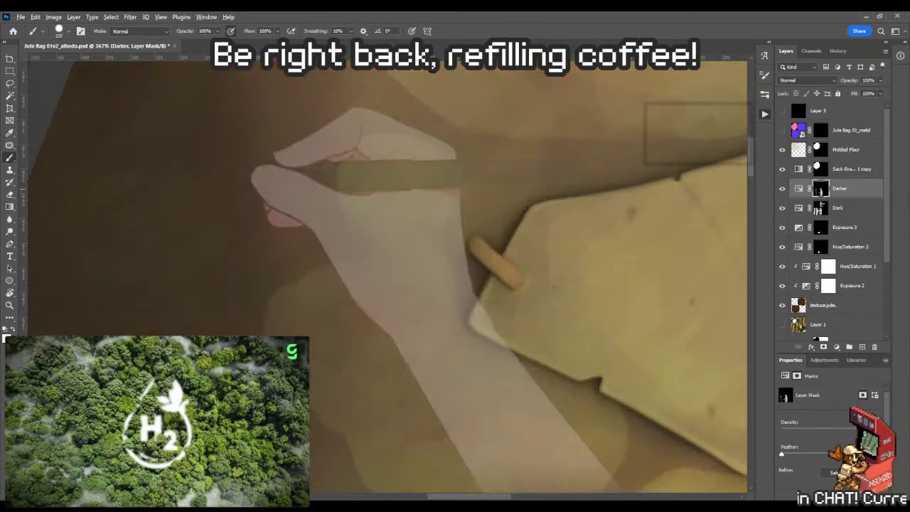
left_click_drag(234, 197, 206, 197)
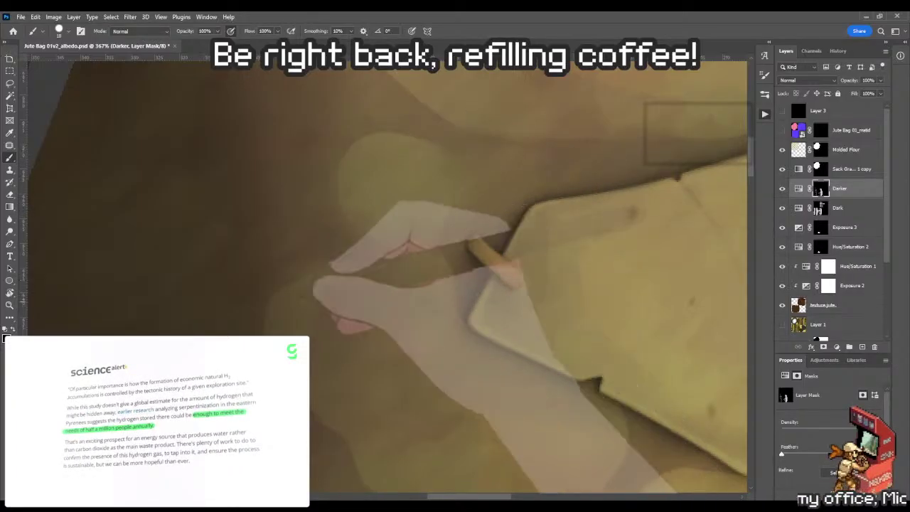
key("shift+b")
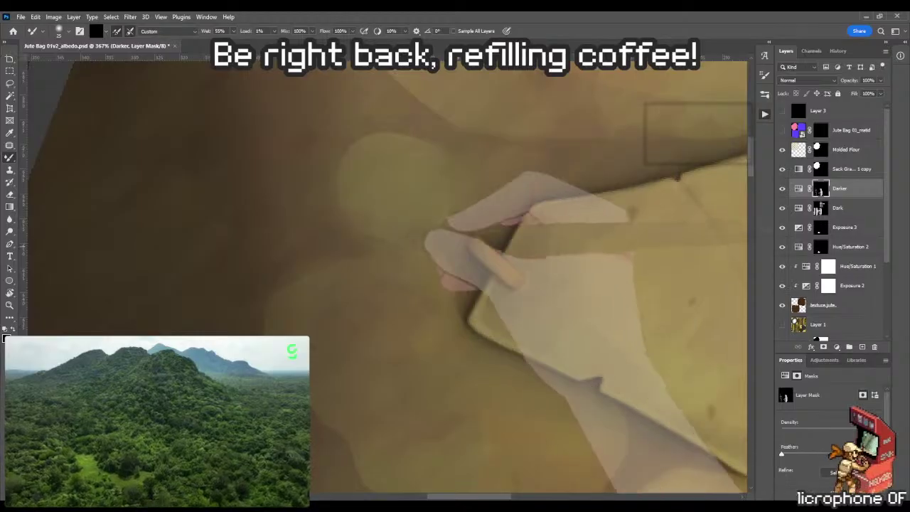
Review the blended shading around the patch, save the albedo texture, and switch to Marmoset Toolbag
key("z")
left_click_drag(375, 264, 306, 276)
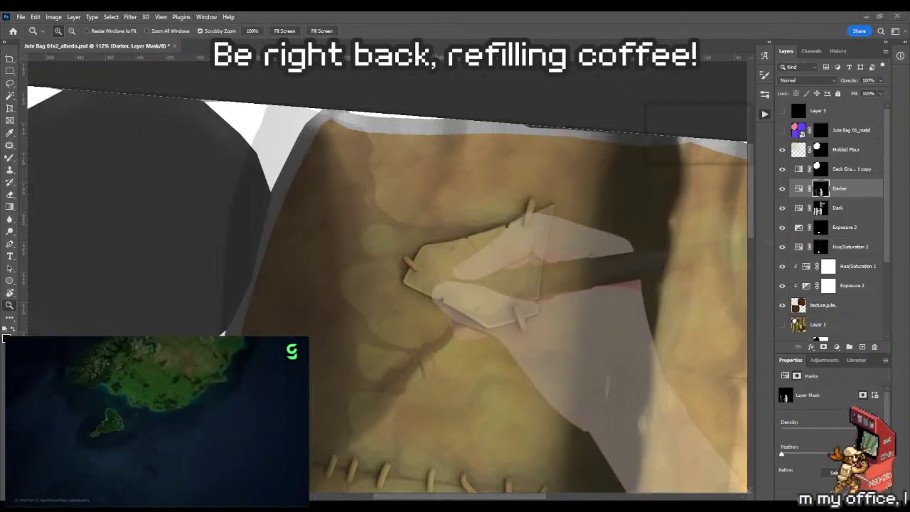
key("ctrl+plus")
key("ctrl+plus")
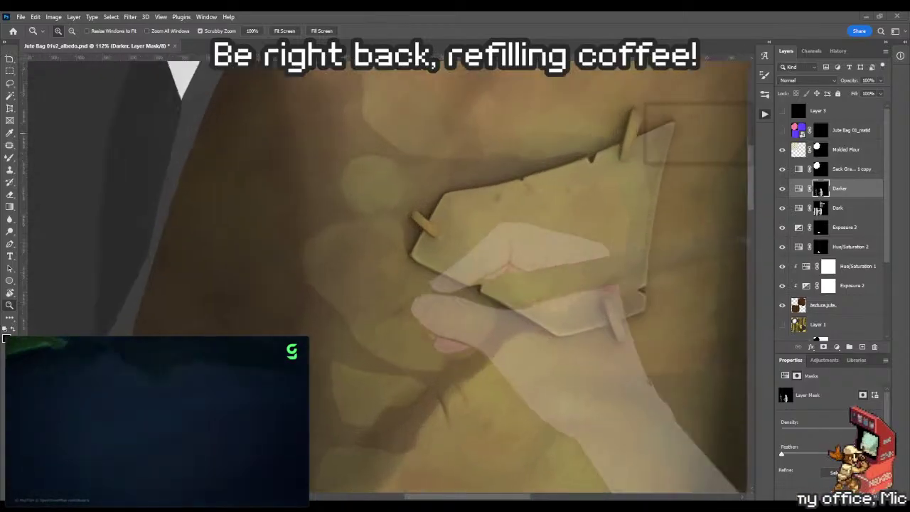
key("ctrl+s")
key("alt+Tab")
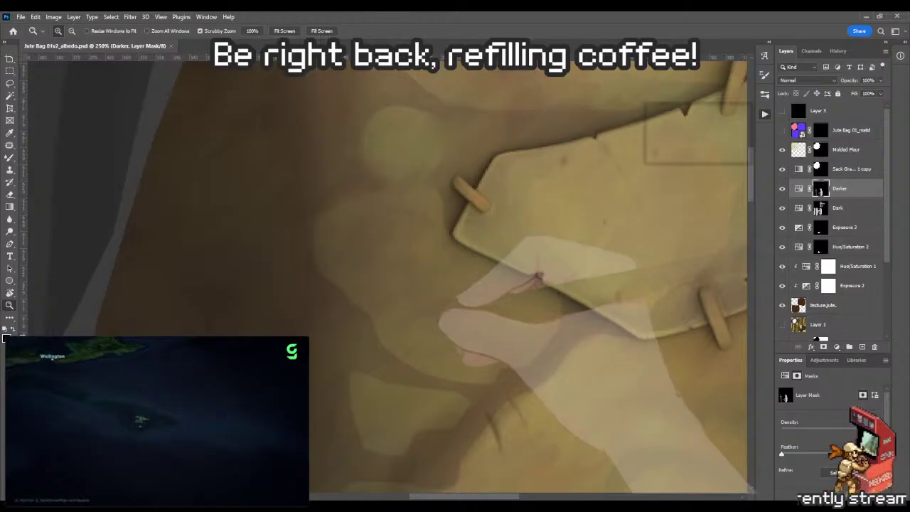
Blend the shadow fold and small light gap below the patch beside the crease marks, alternating Mixer Brush and Brush on the Darker mask
key("b")
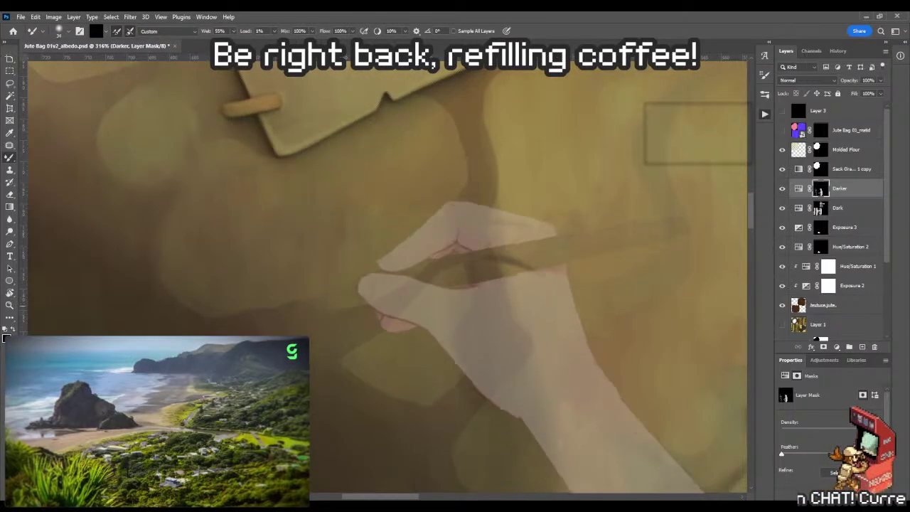
key("shift+b")
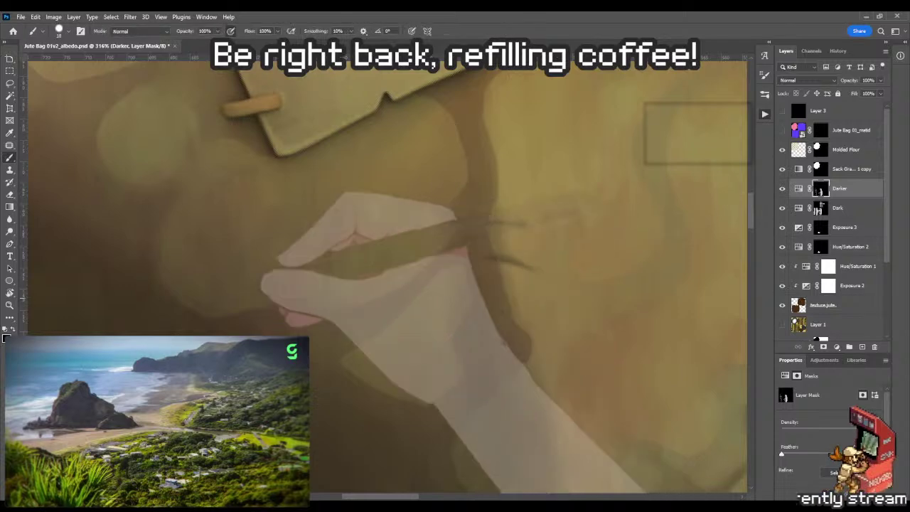
left_click_drag(218, 302, 222, 300)
key("shift+b")
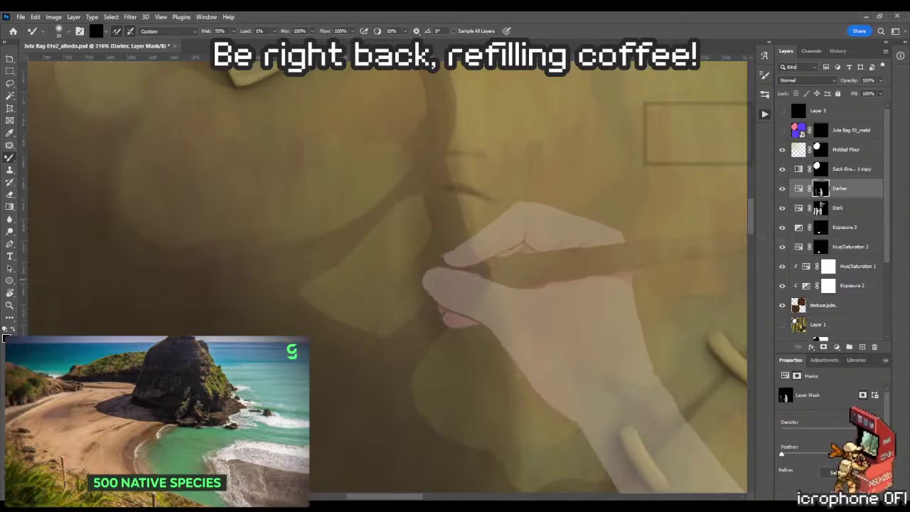
key("shift+b")
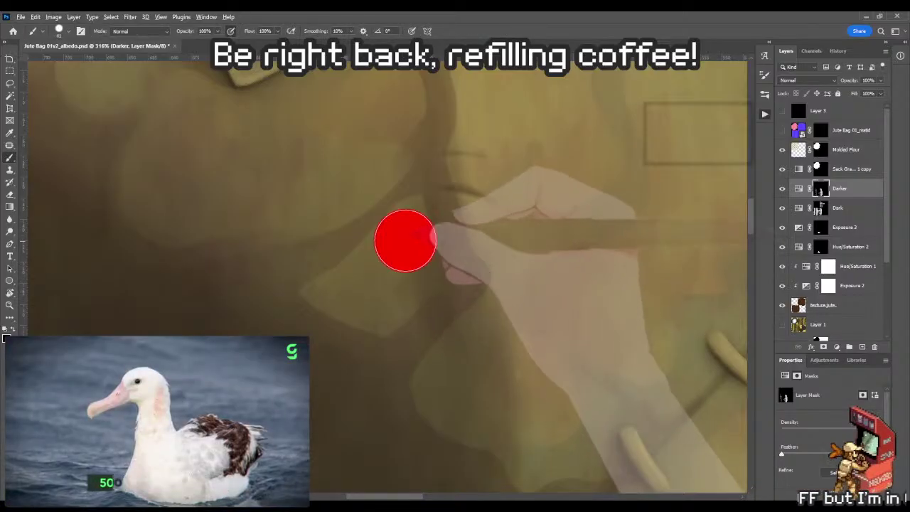
key("shift+b")
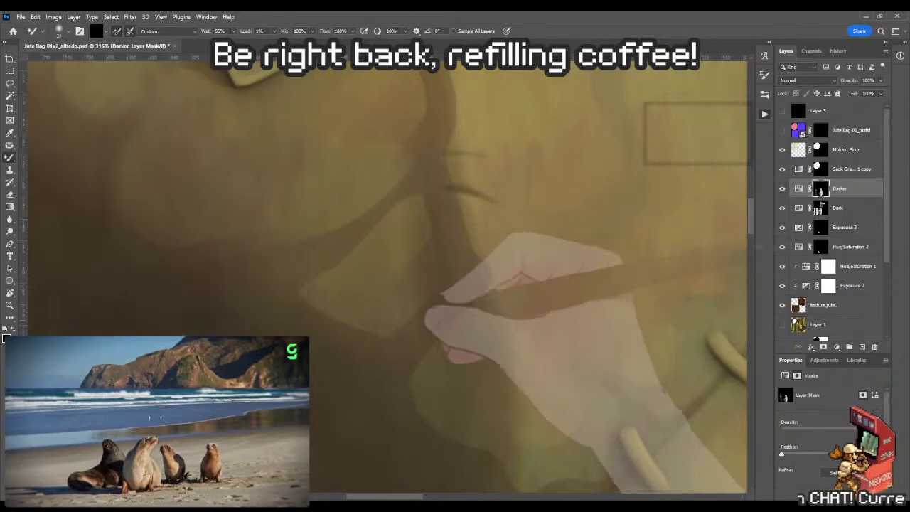
left_click_drag(469, 192, 384, 241)
Rotate the canvas and soften the shadow branch running down from the two crease marks with the Mixer Brush and Brush
key("r")
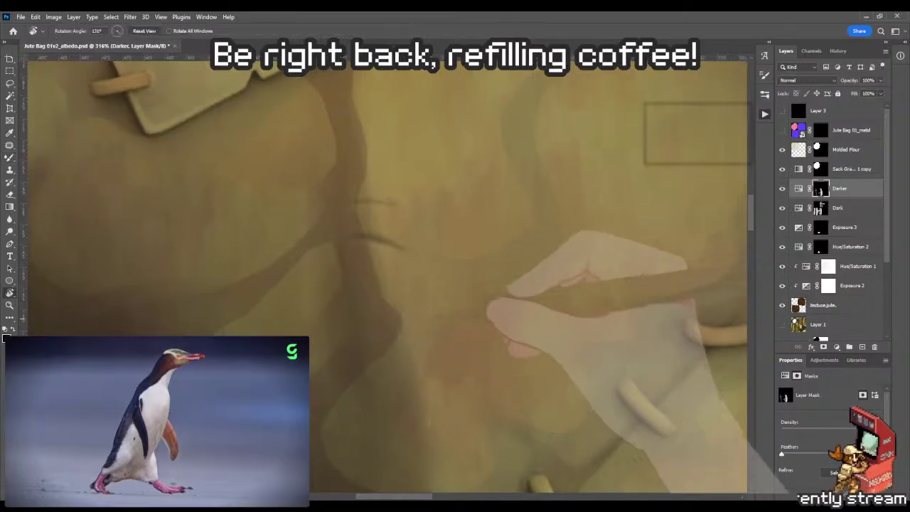
left_click_drag(498, 306, 456, 367)
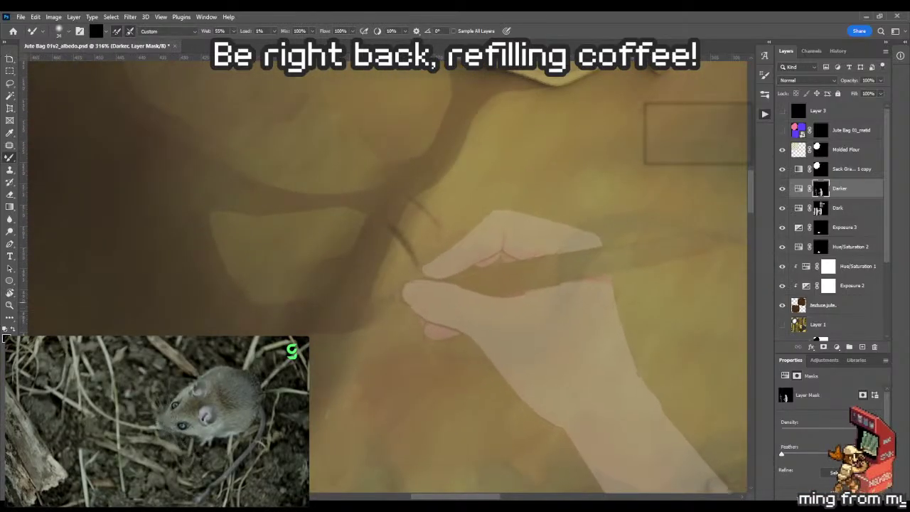
key("shift+b")
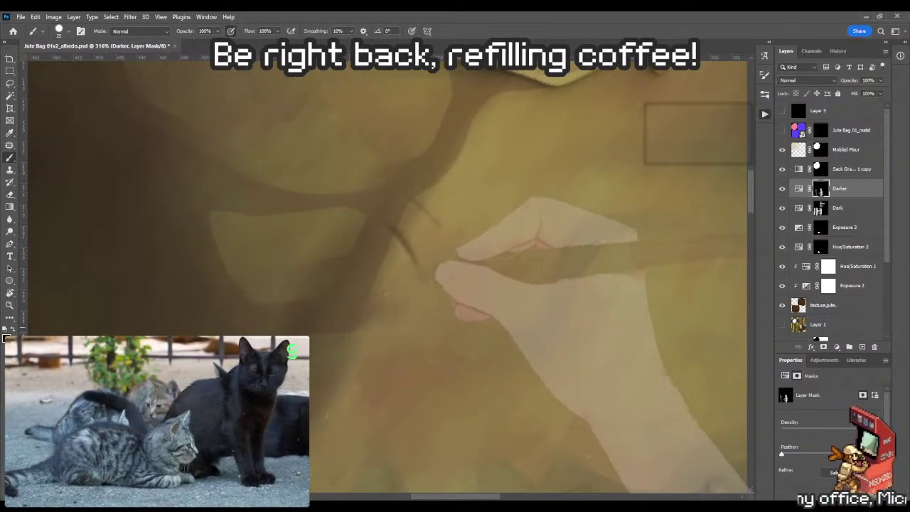
key("shift+b")
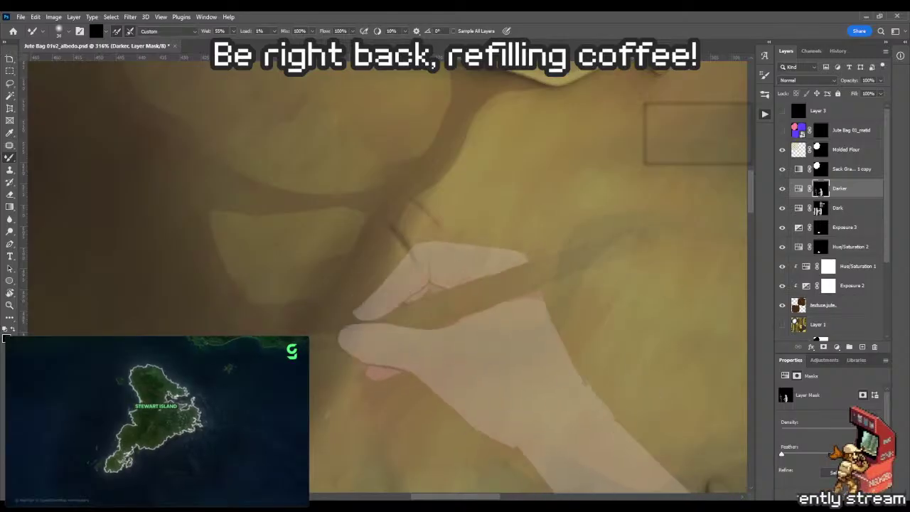
key("shift+b")
left_click_drag(430, 302, 430, 303)
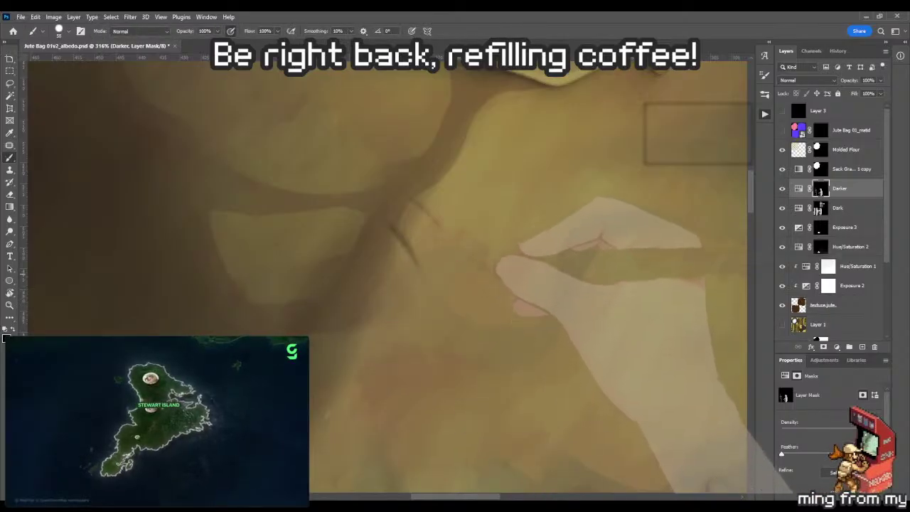
Turn the canvas so the stitched seam runs vertically and blend the diagonal shadow leading from the patch to the seam
key("z")
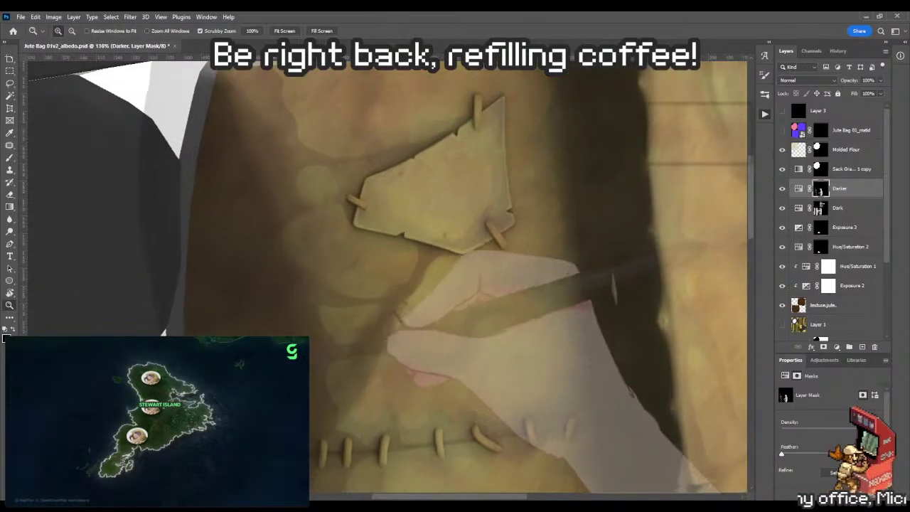
key("ctrl+plus")
key("b")
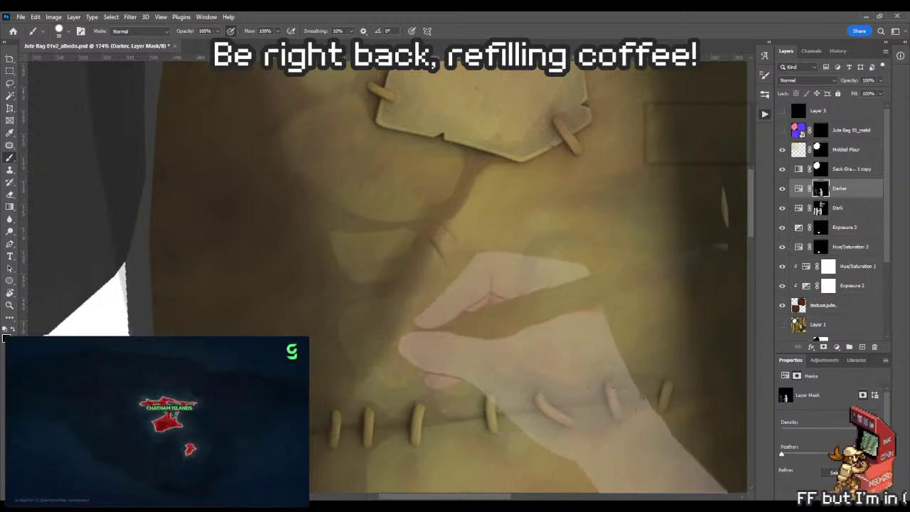
key("r")
left_click_drag(384, 427, 541, 270)
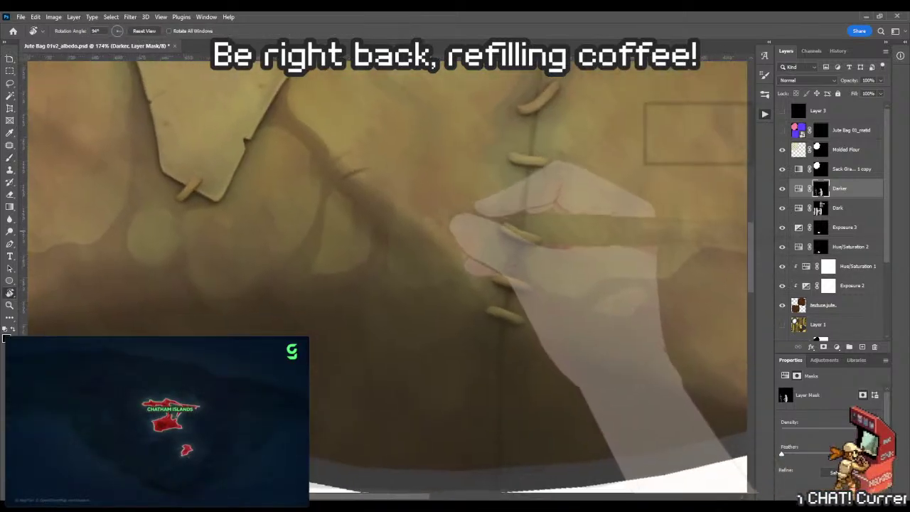
key("b")
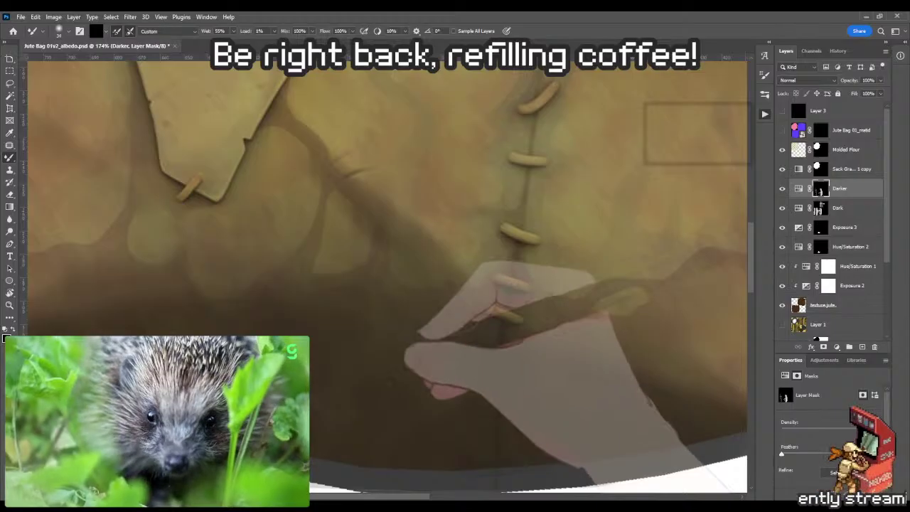
left_click_drag(455, 249, 471, 256)
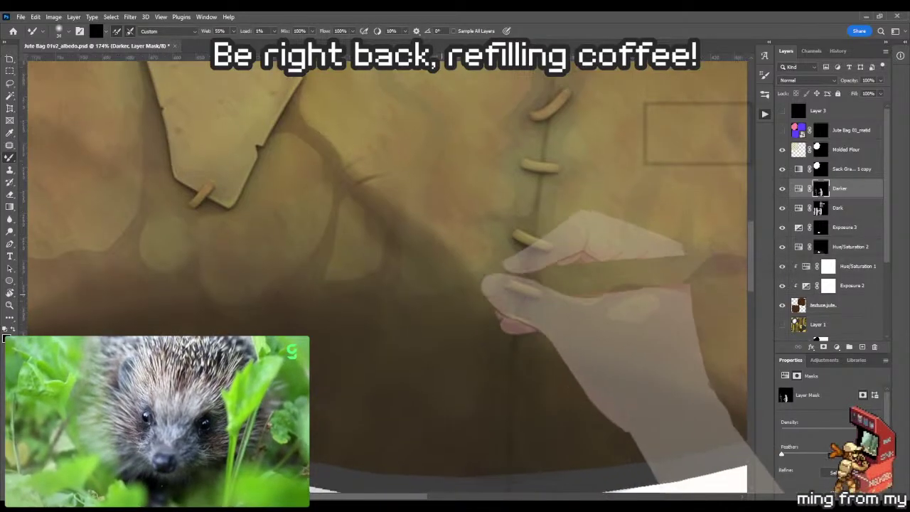
Smooth the diagonal shadow's end beside the lowest stitches, using the Brush and the Mixer Brush on the Darker mask
scroll(446, 275, "up", 5)
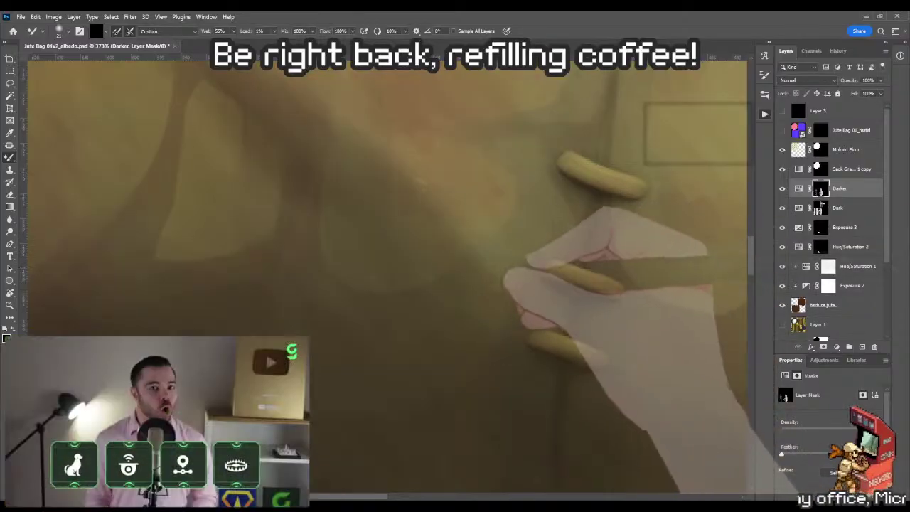
key("shift+b")
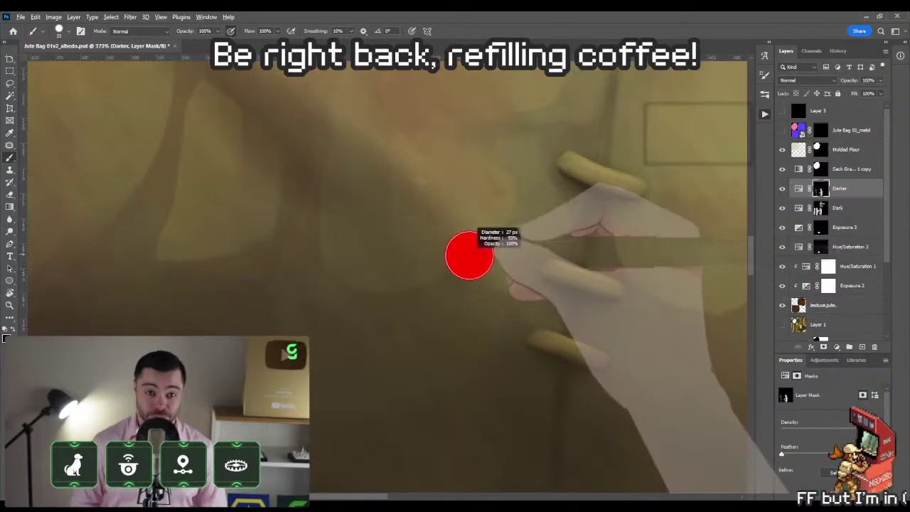
key("shift+b")
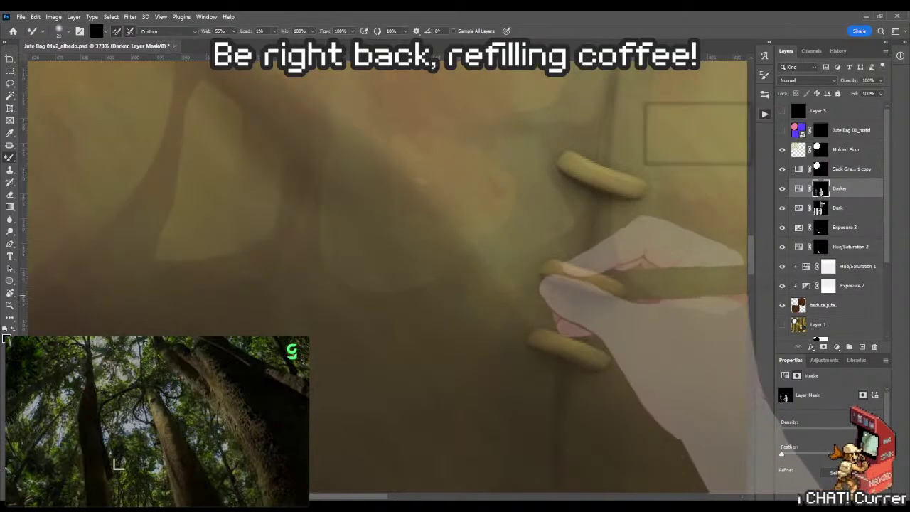
key("z")
key("ctrl+minus")
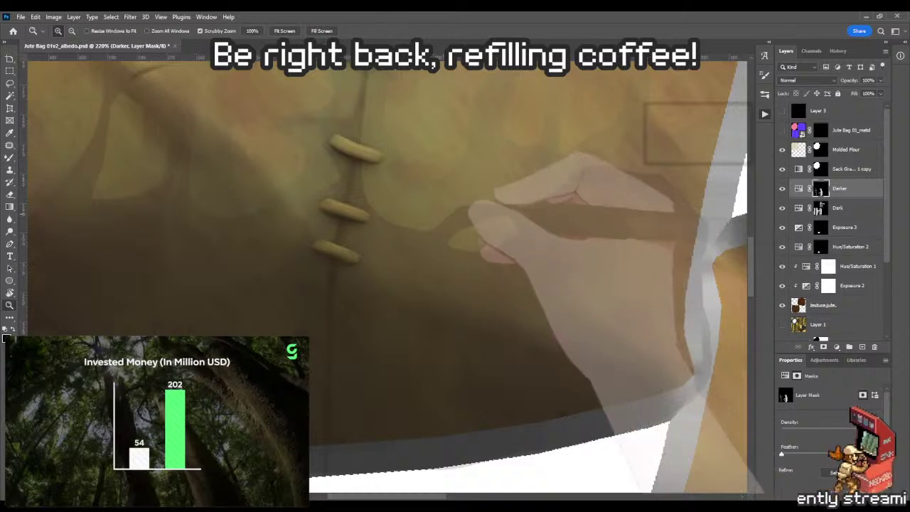
Blend the lower shadow's wavy edge on the seam's far side, around the small light loop and out to the bag's side edge
key("ctrl+plus")
key("b")
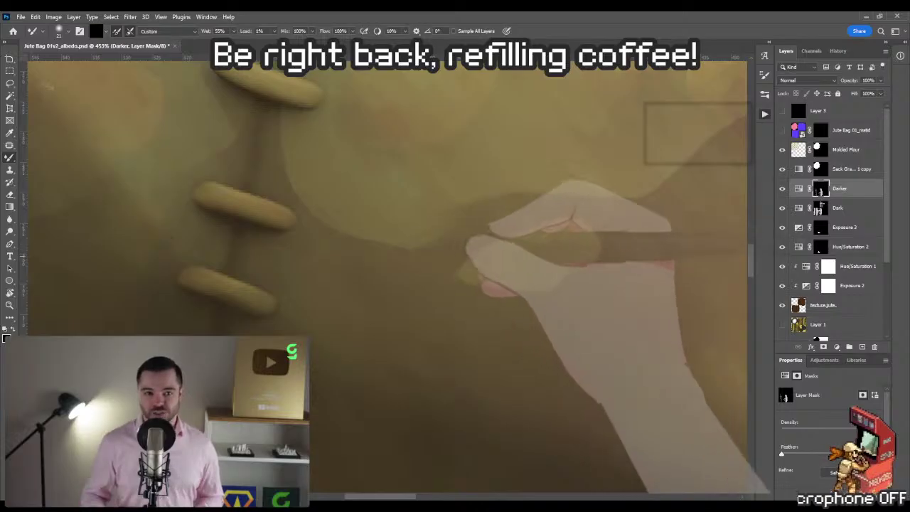
scroll(384, 270, "right", 3)
scroll(388, 274, "right", 5)
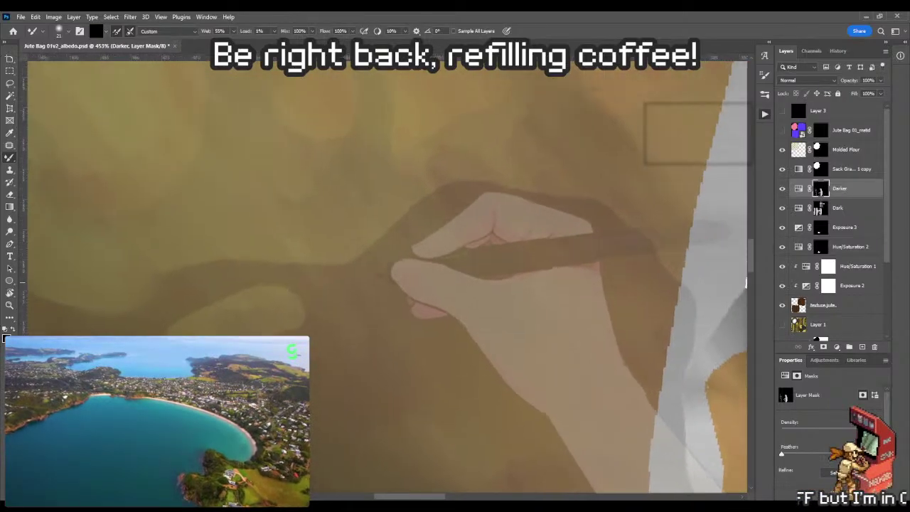
scroll(388, 274, "left", 5)
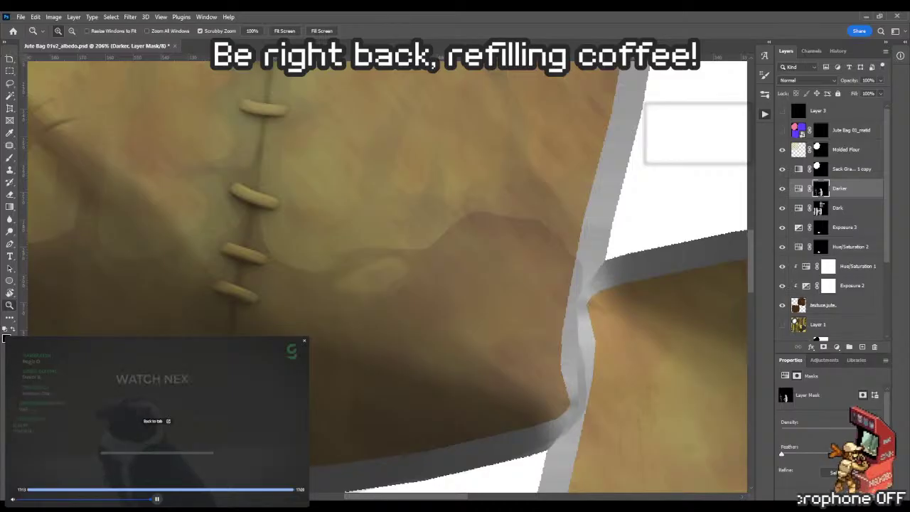
left_click(303, 343)
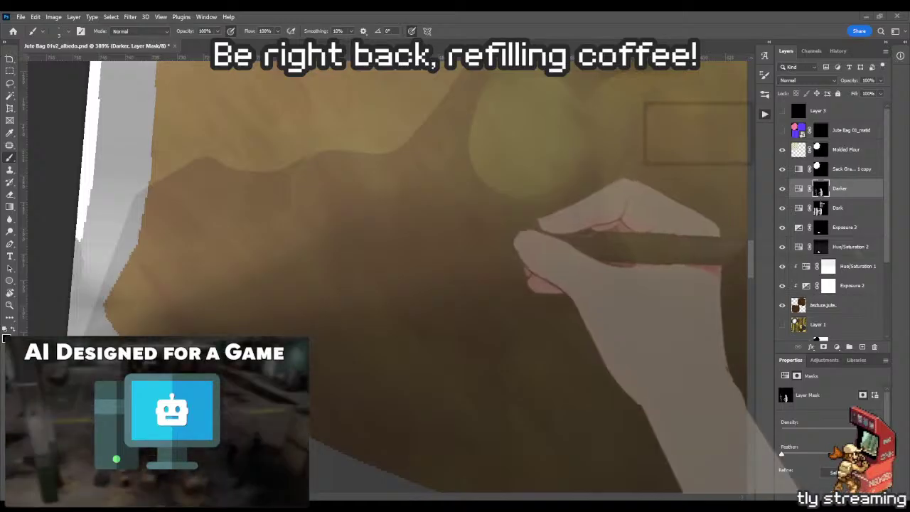
Paint thin light crease lines with a 3 px Brush inside the lower shadow near the bag's side edge on the Darker mask
mouse_move(199, 164)
left_mouse_down()
mouse_move(165, 201)
mouse_move(206, 199)
left_mouse_up()
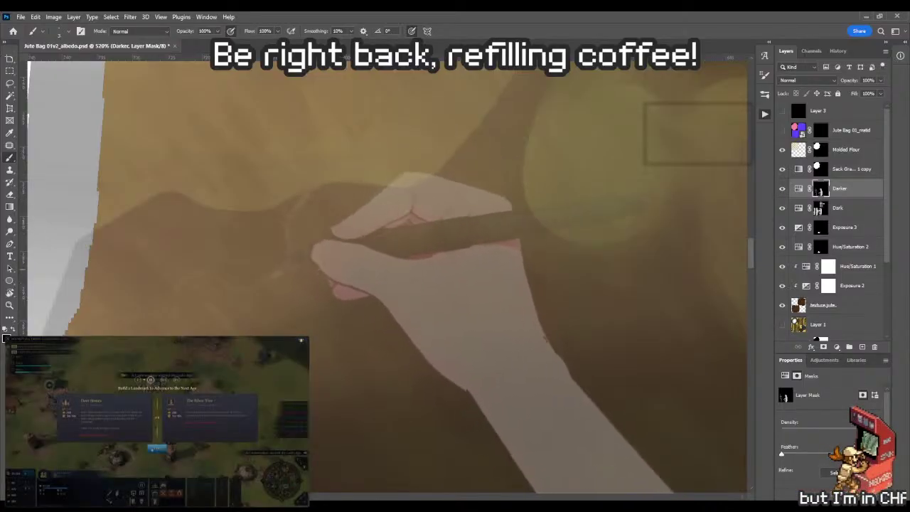
scroll(384, 270, "left", 2)
scroll(384, 270, "left", 1)
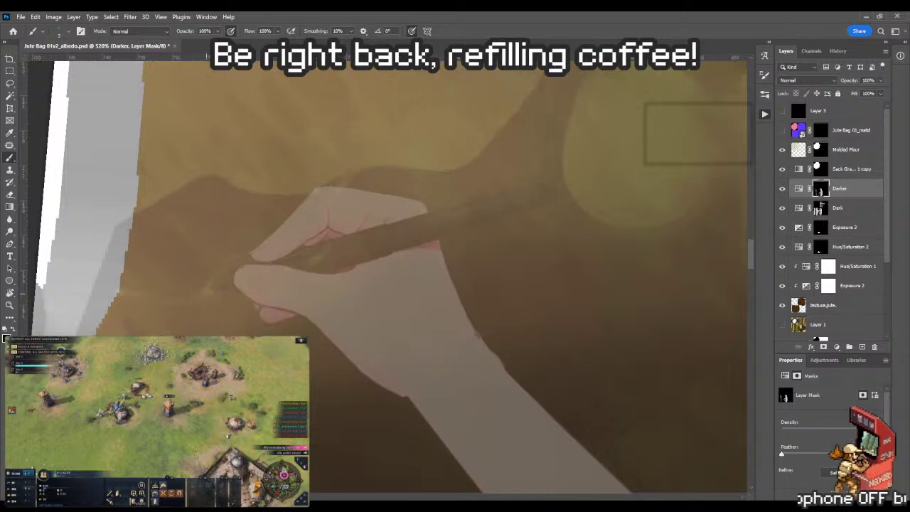
left_click_drag(219, 295, 139, 312)
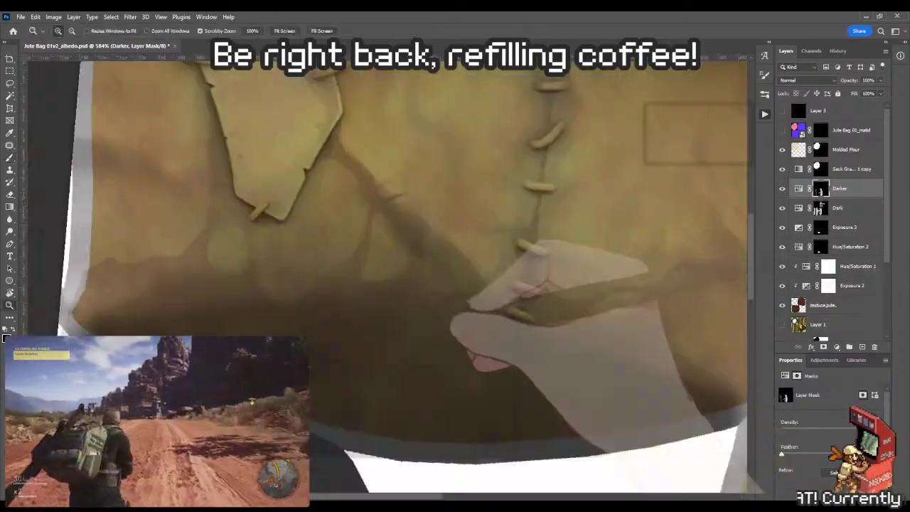
Extend the thin light crease as a wavy line beneath the round light spot below the patch
key("z")
left_click_drag(376, 313, 420, 315)
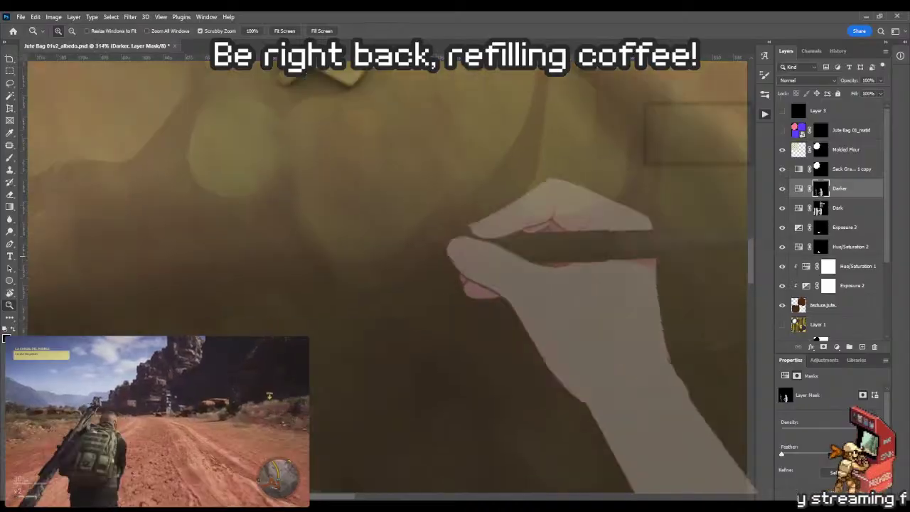
left_click_drag(434, 244, 412, 248)
key("b")
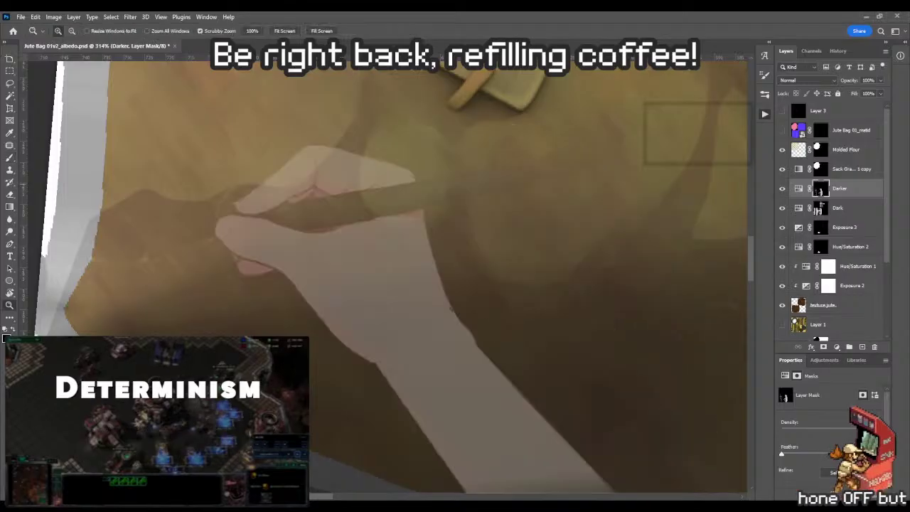
key("z")
scroll(391, 271, "up", 3)
left_click_drag(306, 226, 270, 183)
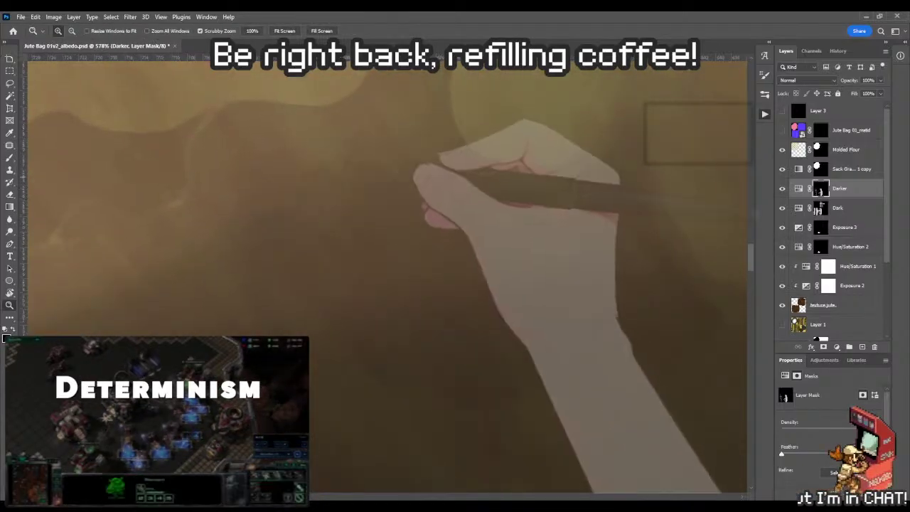
key("b")
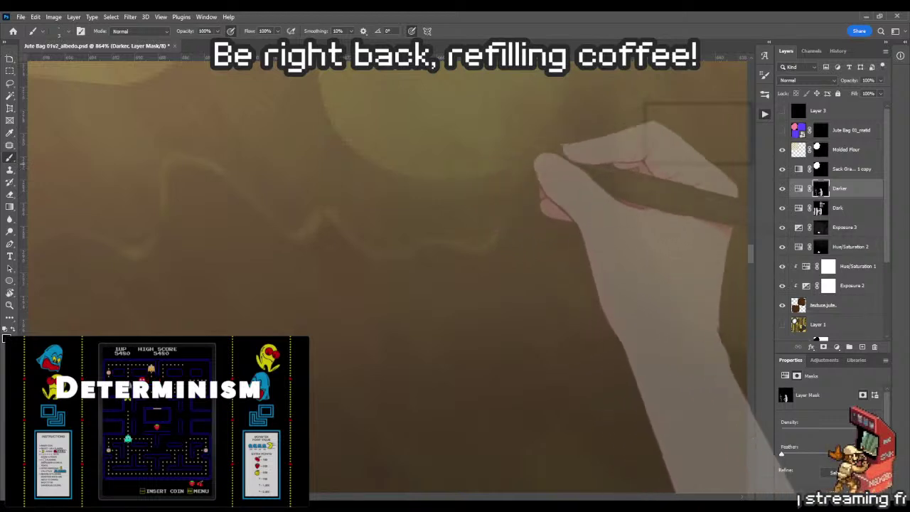
Add fine light branches and a small curl below the wavy crease, continuing into the darker lower body of the bag
key("z")
scroll(455, 271, "down", 5)
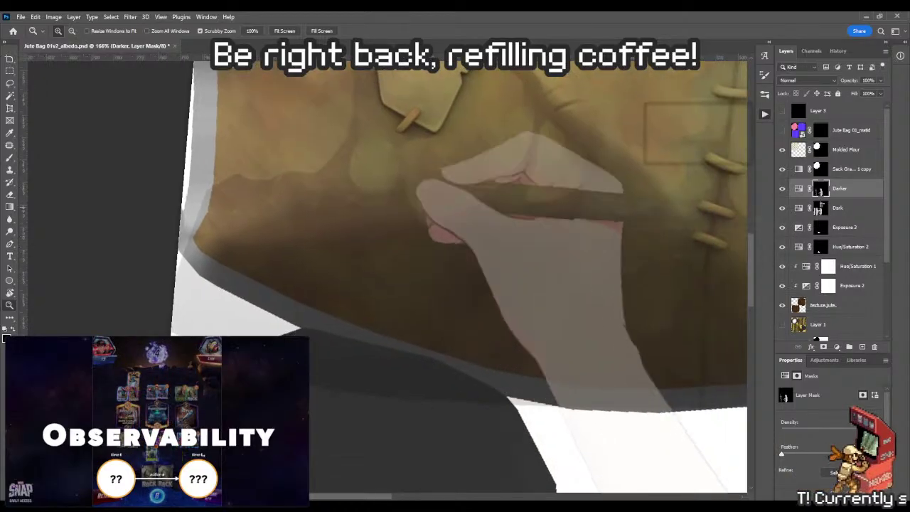
key("b")
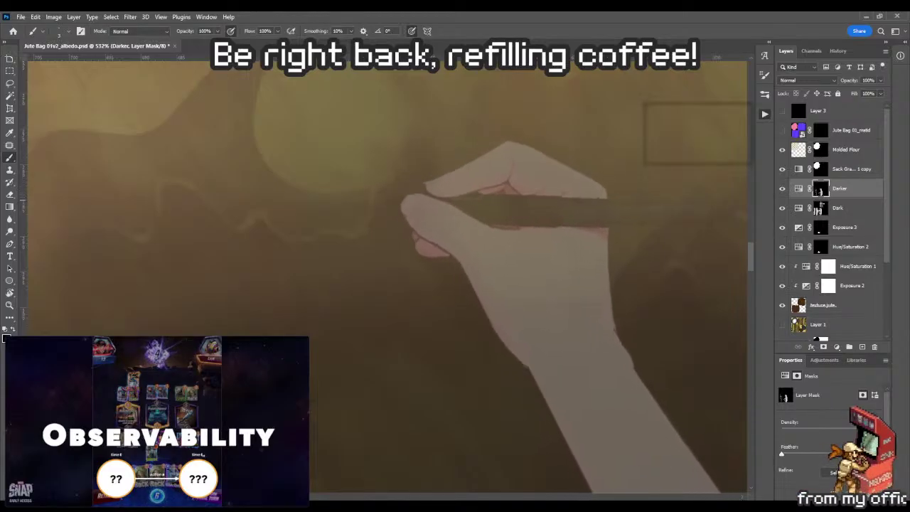
key("z")
left_click_drag(384, 248, 435, 250)
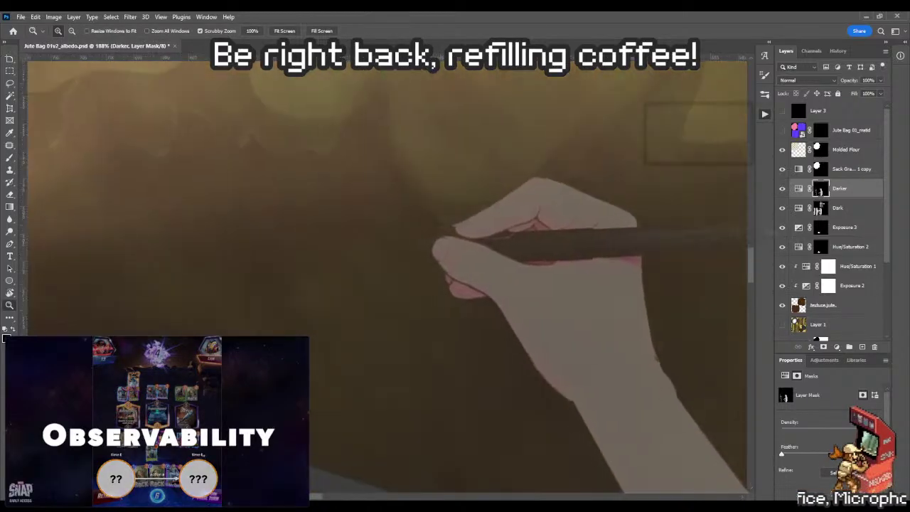
key("b")
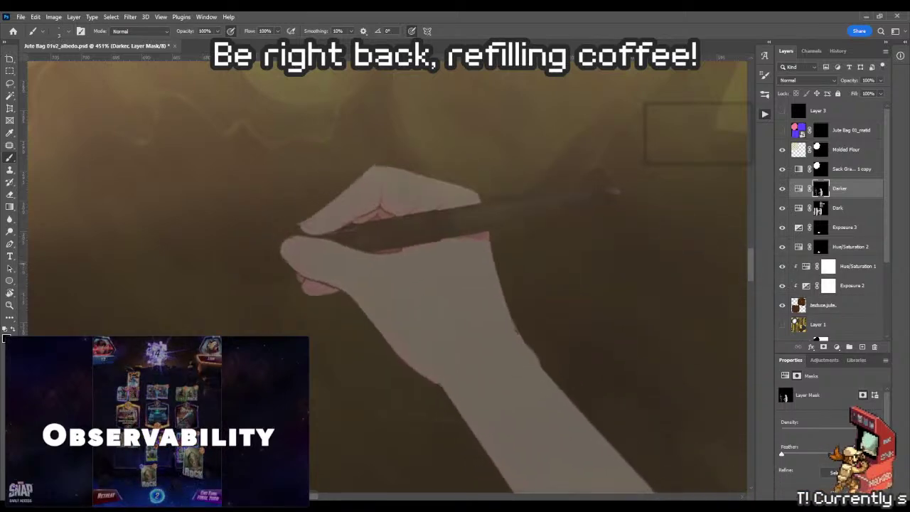
key("z")
mouse_move(256, 252)
left_mouse_down()
mouse_move(306, 252)
mouse_move(380, 224)
mouse_move(418, 224)
left_mouse_up()
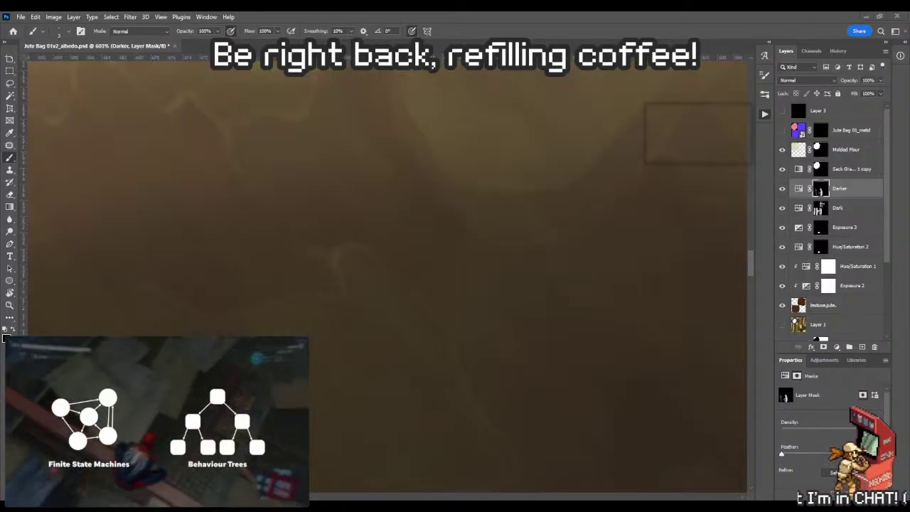
Touch up the faint light creases in the dark lower body of the bag on the Darker mask with the 3 px Brush
key("z")
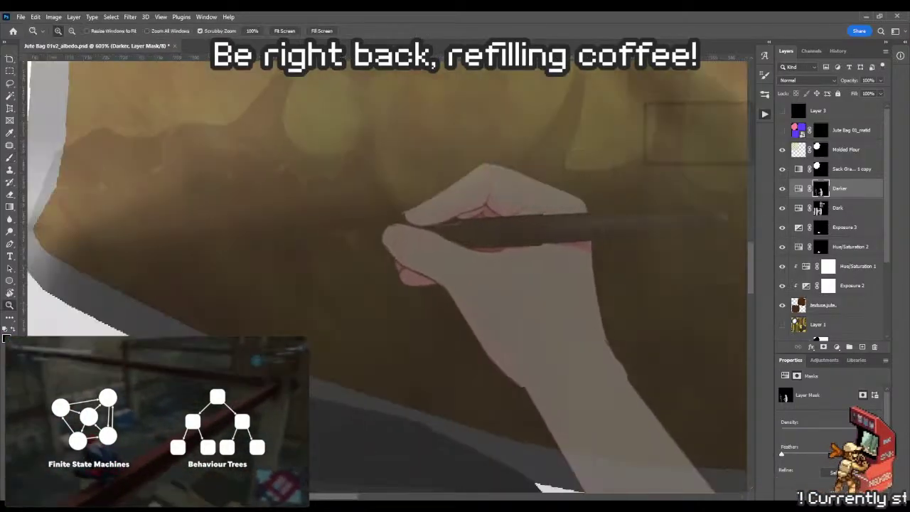
key("ctrl+minus")
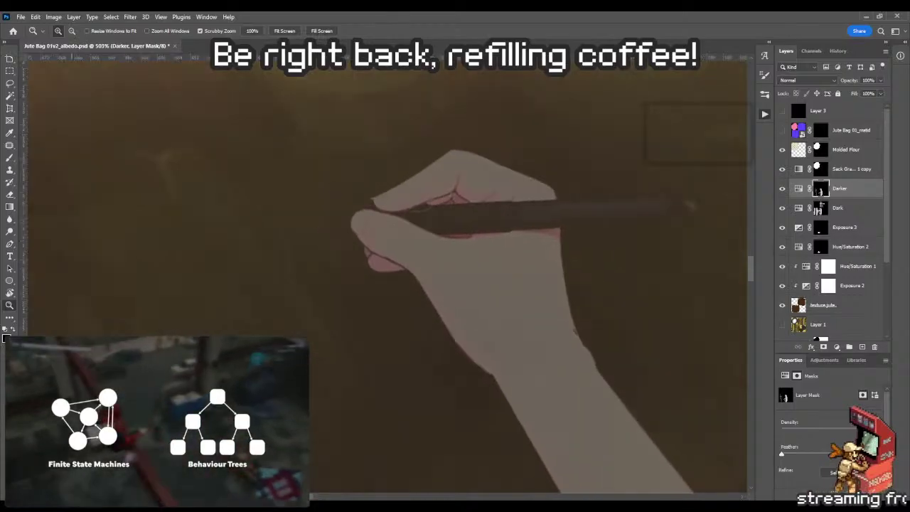
key("ctrl+plus")
key("b")
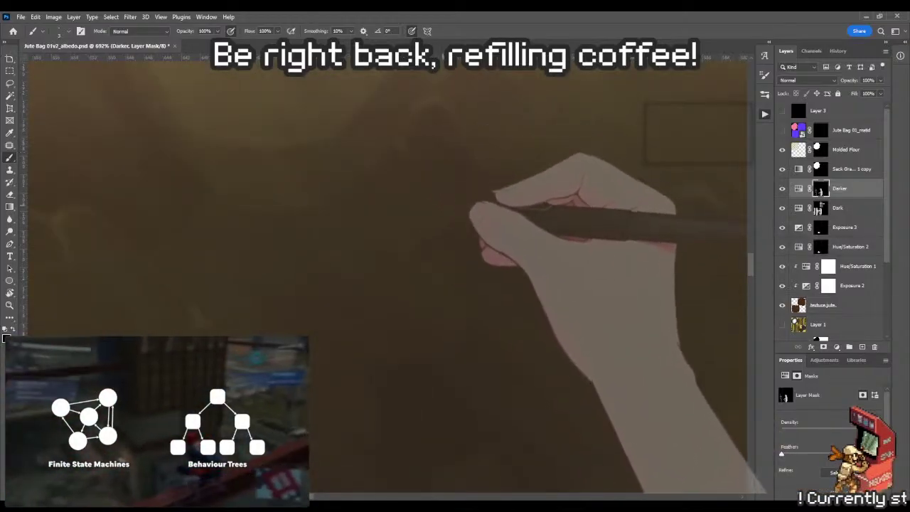
Save the albedo texture, switch to Marmoset Toolbag to check the updated bag from a slightly higher angle, and return to Photoshop
key("z")
key("ctrl+0")
key("ctrl+s")
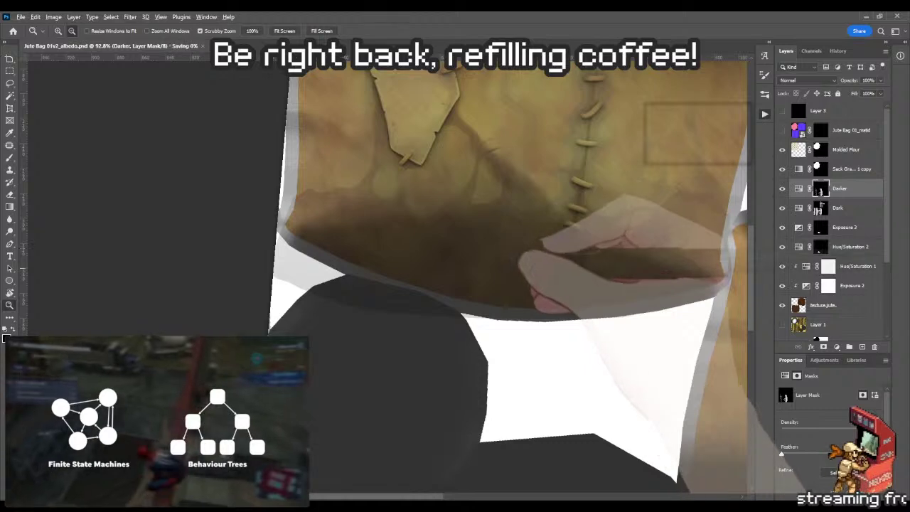
key("alt+Tab")
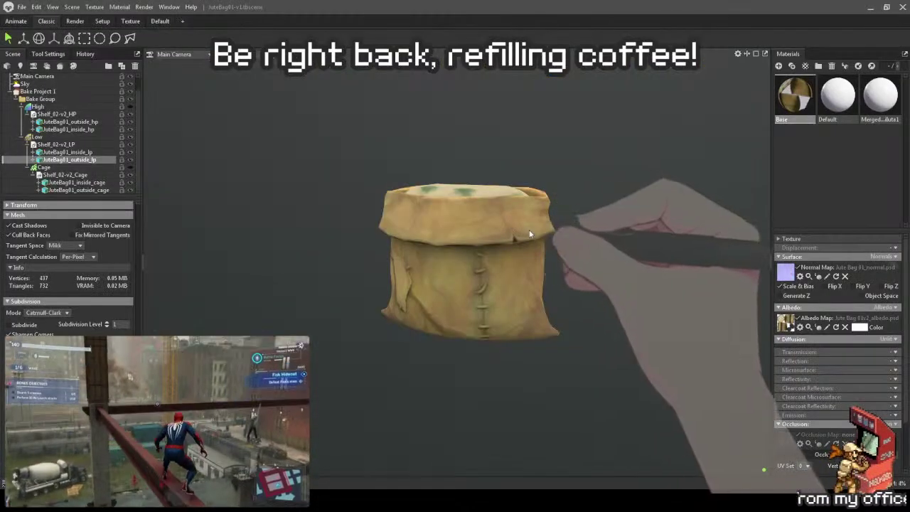
left_click_drag(529, 233, 491, 240)
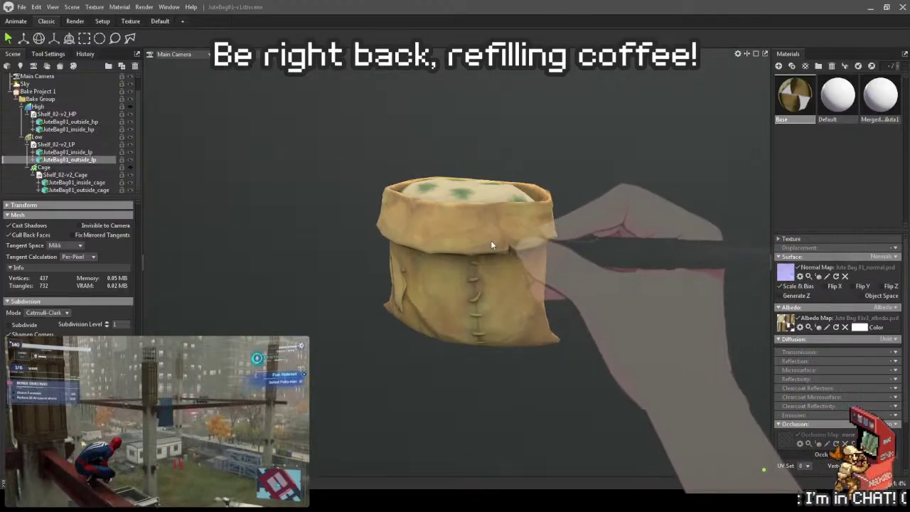
key("alt+Tab")
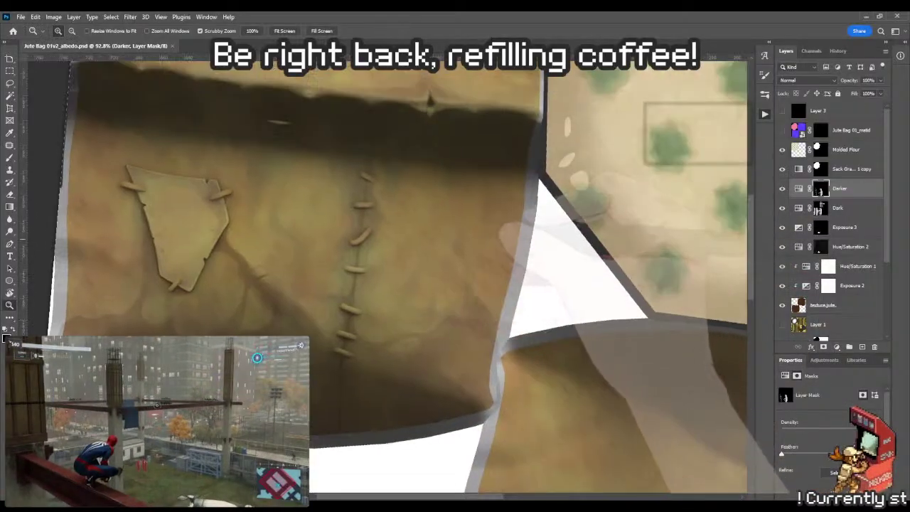
Paint thin light crease lines with the 3 px Brush along the lower shadow's wavy edge, between the seam and the bag's side edge
scroll(485, 317, "up", 3)
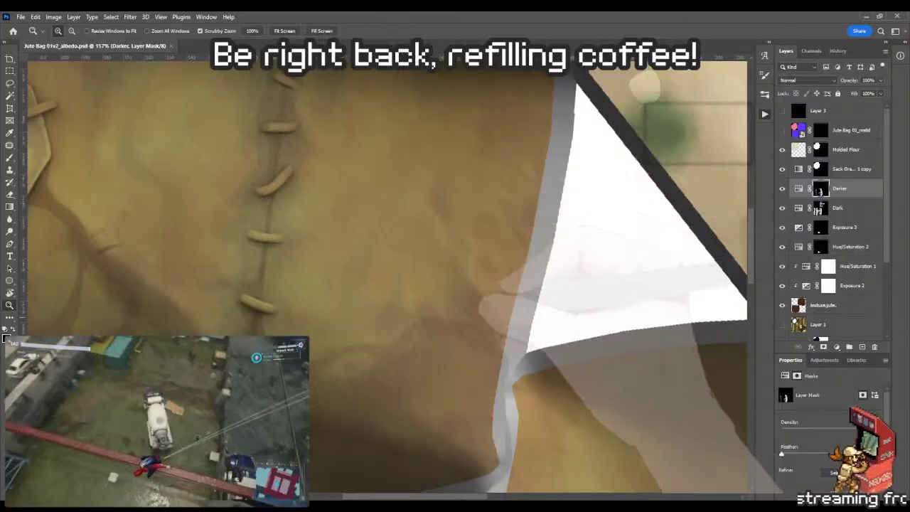
scroll(448, 213, "up", 3)
key("b")
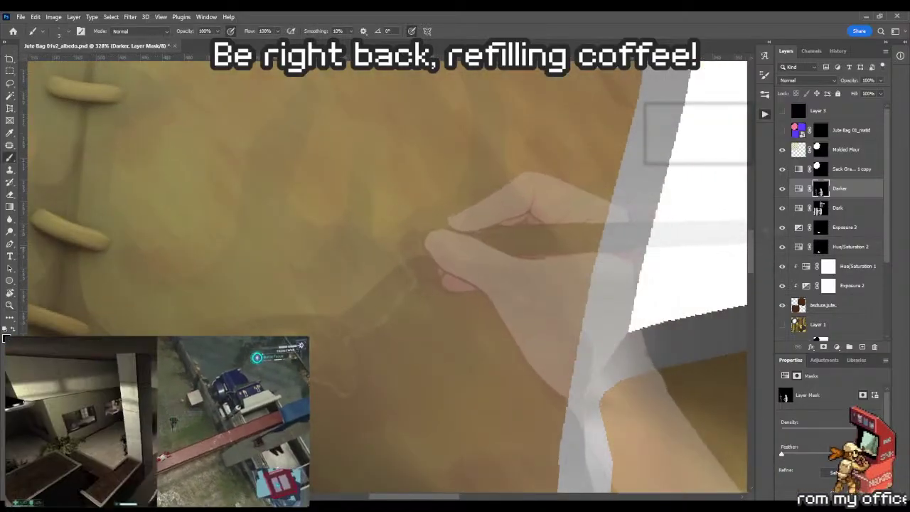
scroll(398, 214, "up", 3)
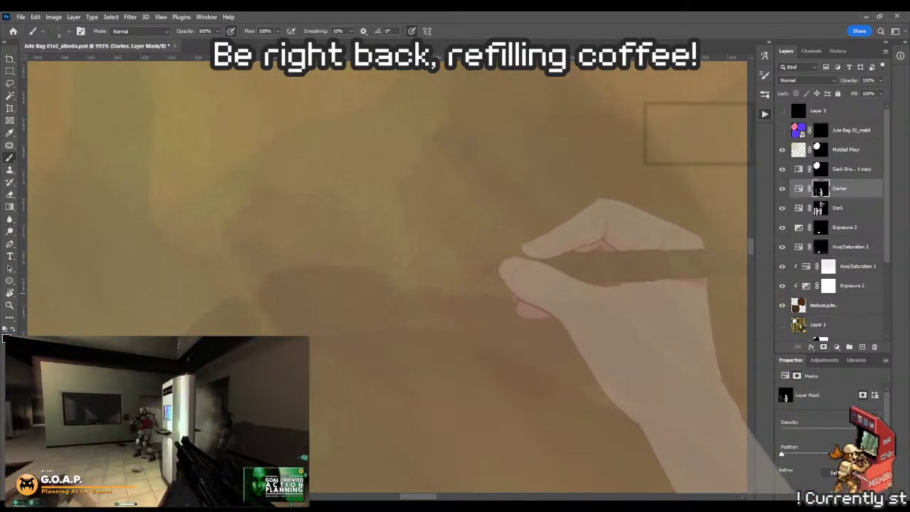
key("z")
scroll(388, 277, "down", 5)
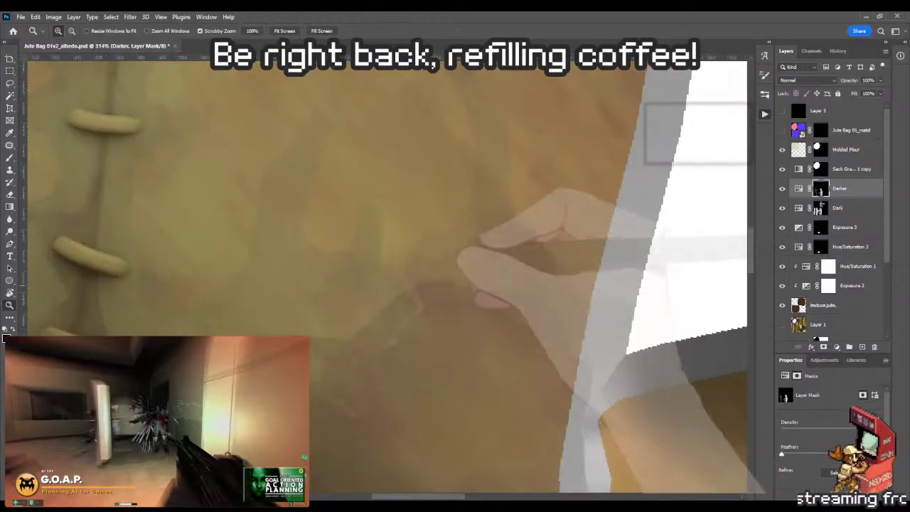
scroll(387, 277, "up", 1)
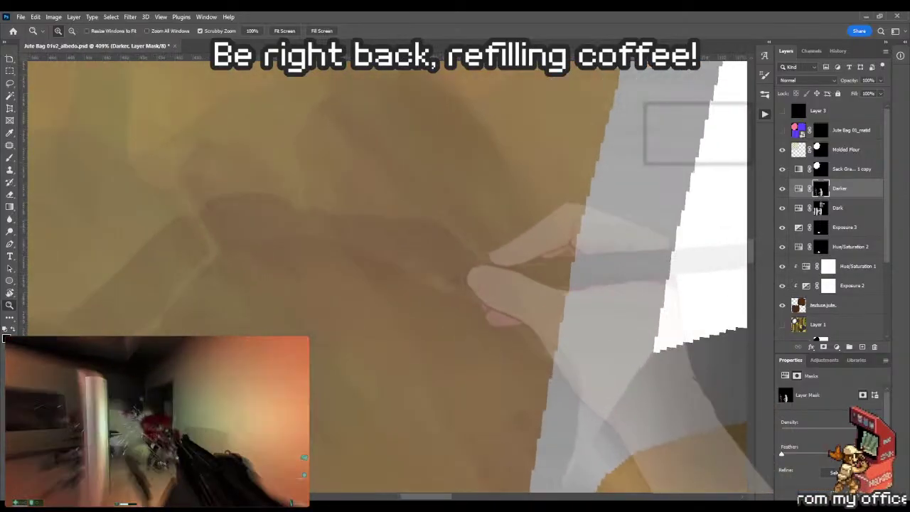
key("b")
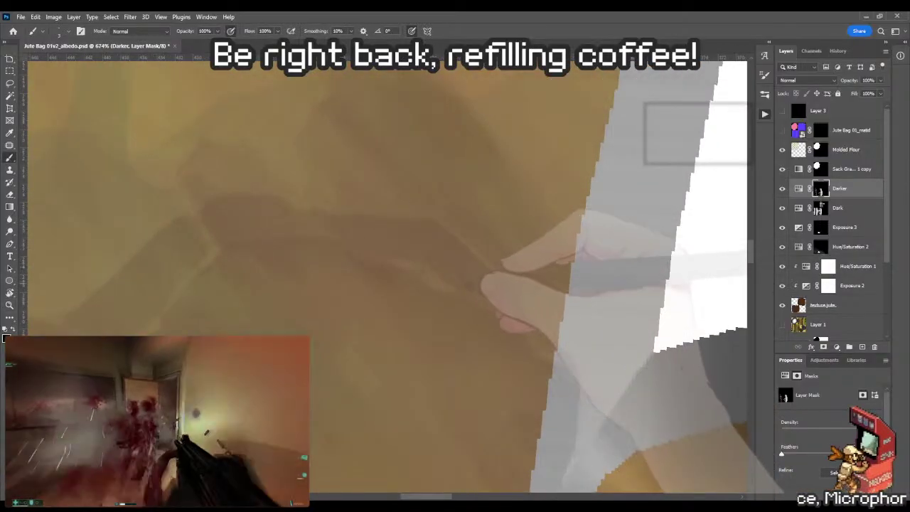
Soften the new crease with the 17 px Mixer Brush and add a small light curl below the shadow's wavy edge
key("z")
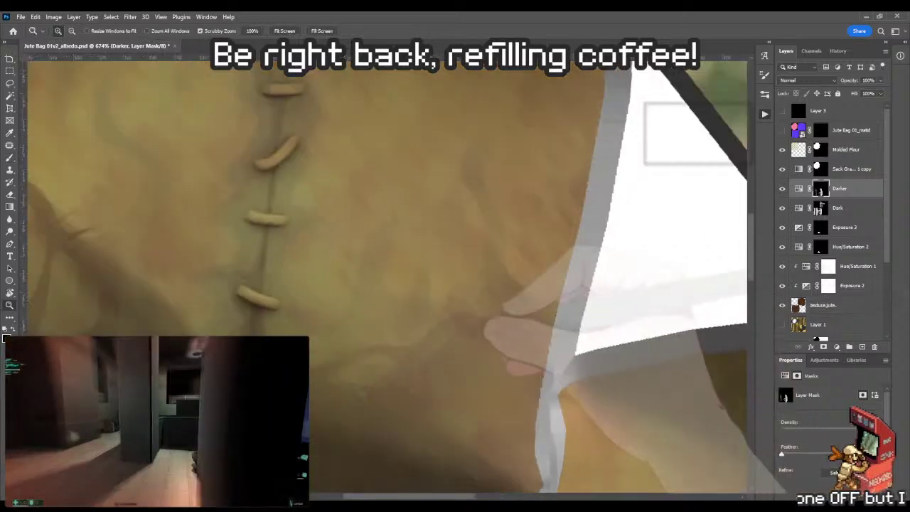
scroll(387, 277, "down", 2)
key("b")
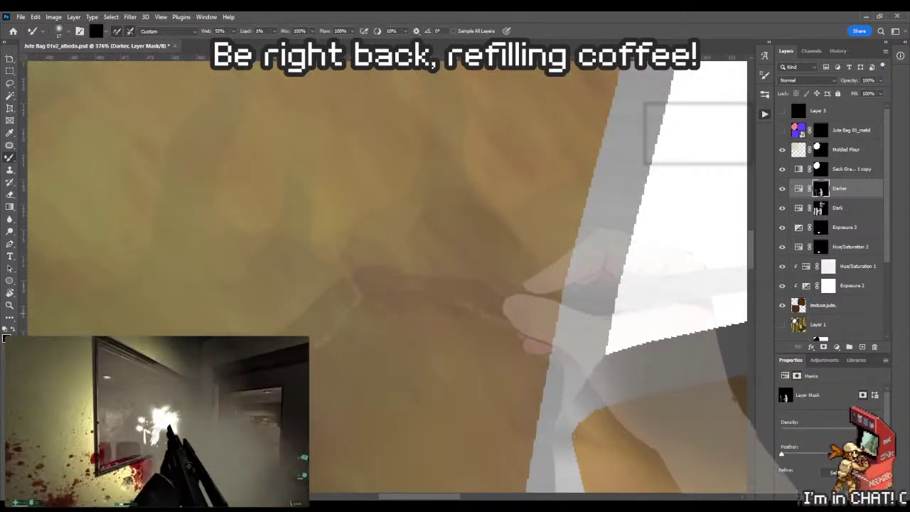
key("shift+b")
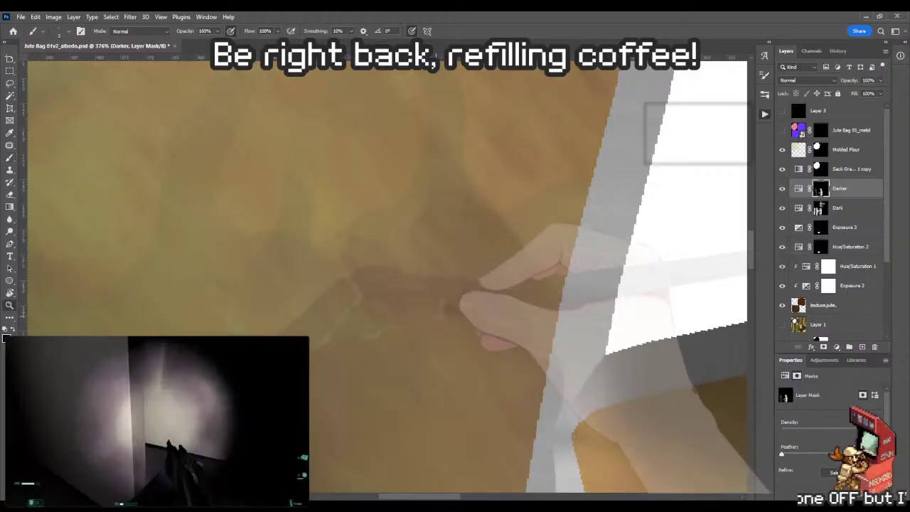
key("z")
scroll(387, 277, "down", 5)
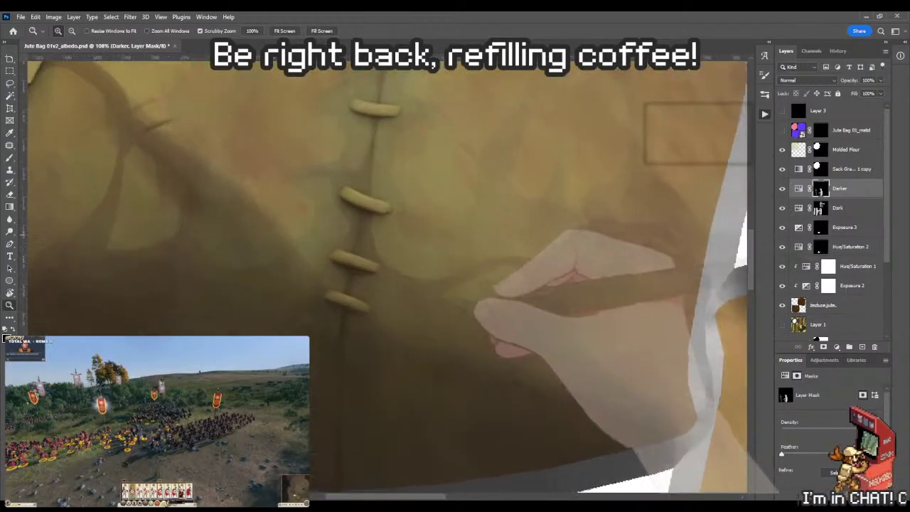
scroll(387, 277, "up", 3)
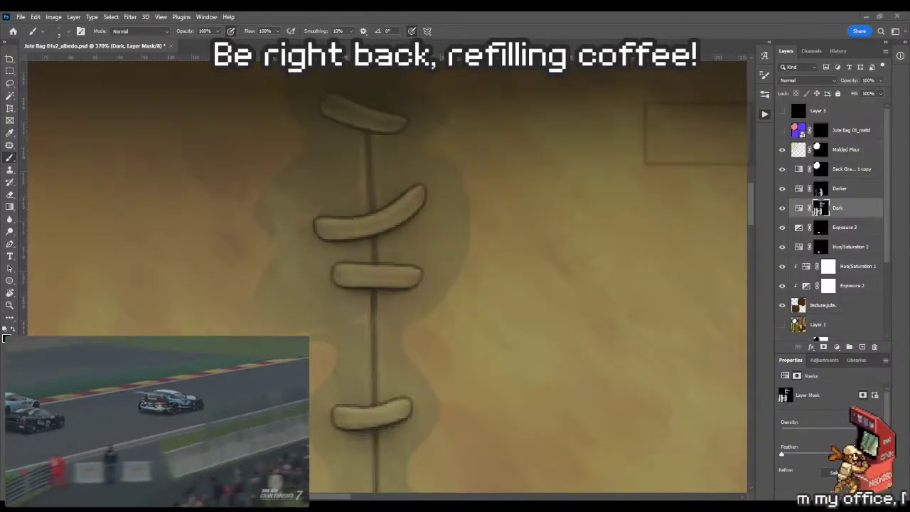
Add small light creases beside the upper seam stitches on the Dark mask with the 3 px Brush
scroll(426, 213, "up", 5)
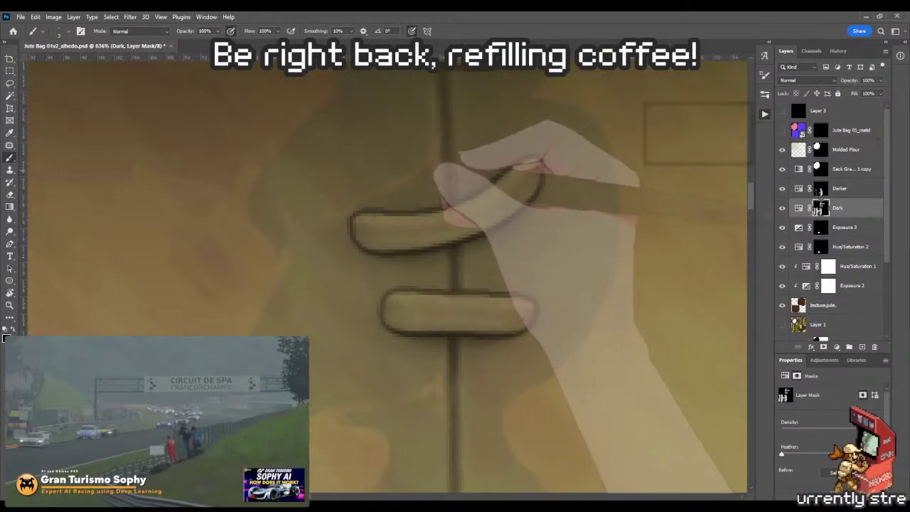
key("z")
scroll(427, 278, "down", 5)
left_click_drag(427, 211, 349, 271)
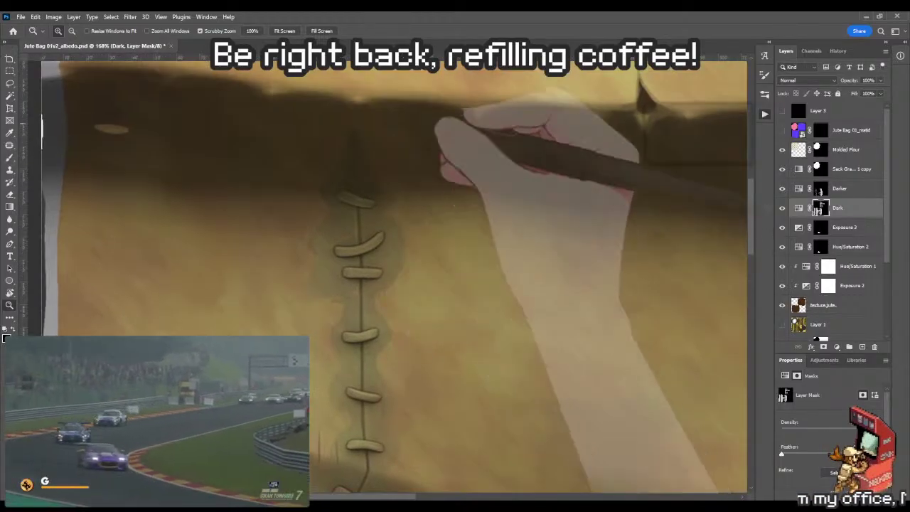
Blend the shadow along the stitched seam on the Dark mask with the 41 px Mixer Brush, working in a rotated view
key("b")
scroll(382, 108, "up", 1)
key("r")
left_click_drag(383, 108, 503, 158)
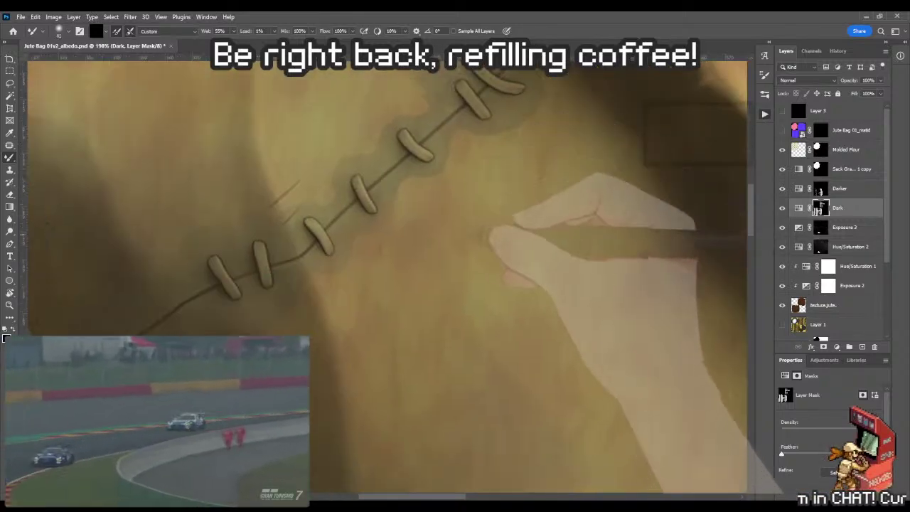
key("r")
key("z")
key("ctrl+plus")
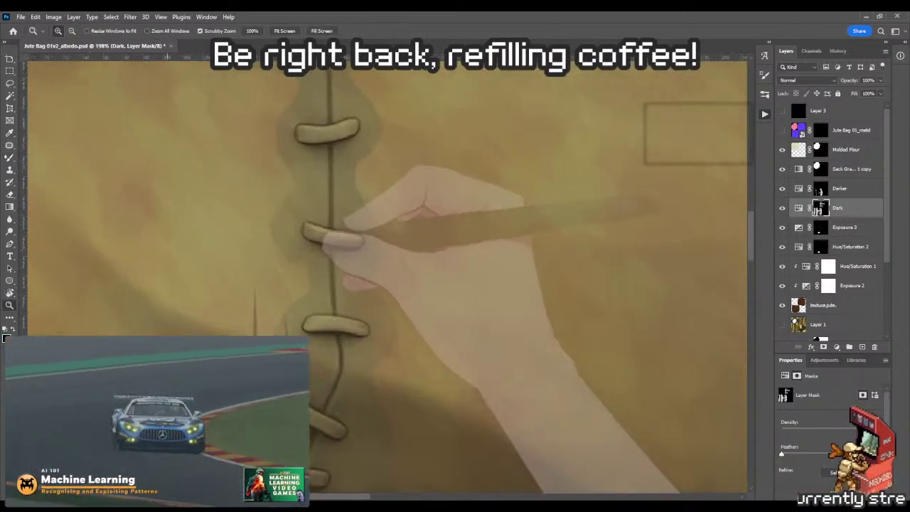
Shade the fabric beside the lower seam stitches with the 23 px Brush and soften it with the 41 px Mixer Brush
key("b")
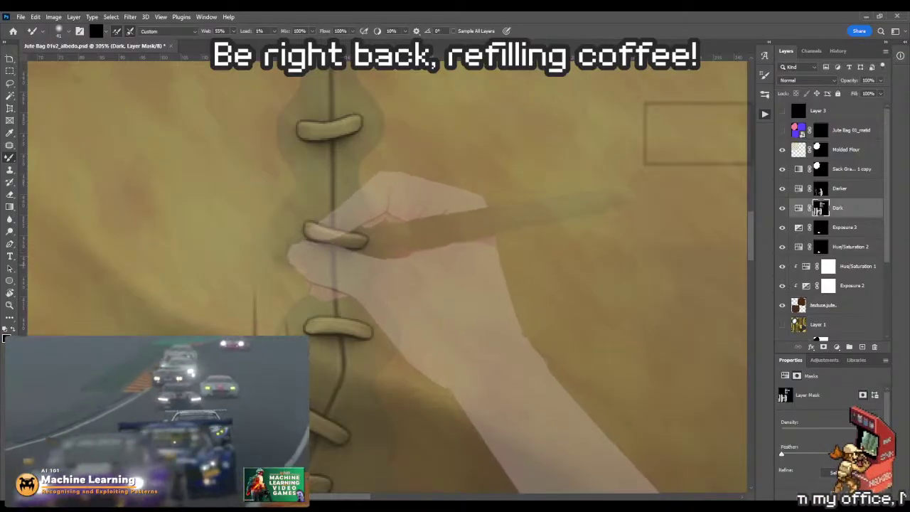
key("shift+b")
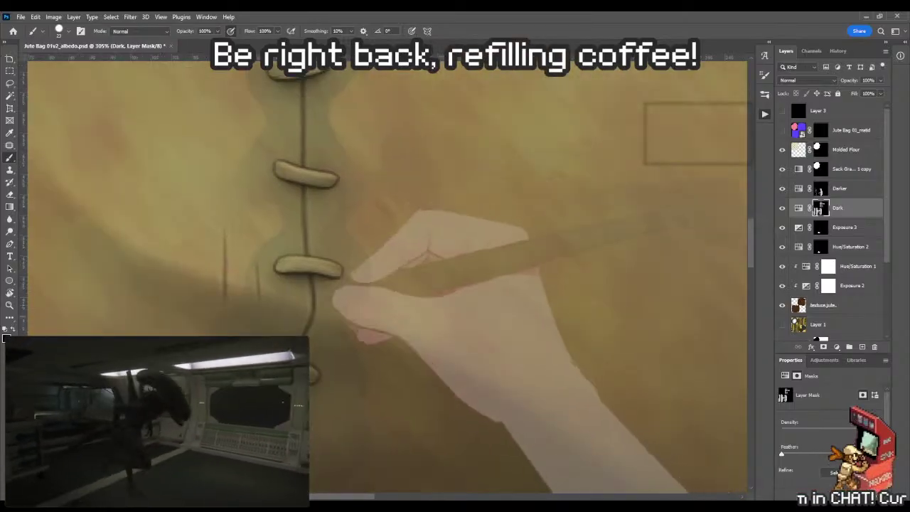
key("shift+b")
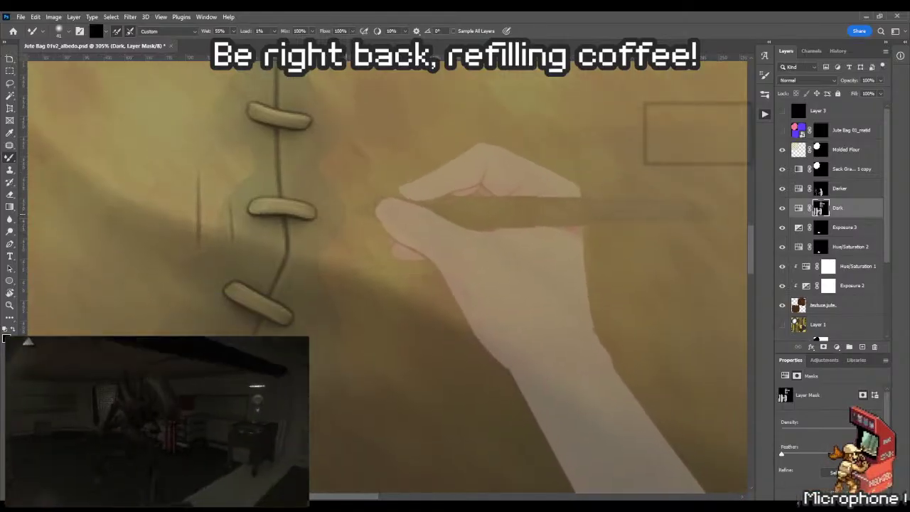
key("shift+b")
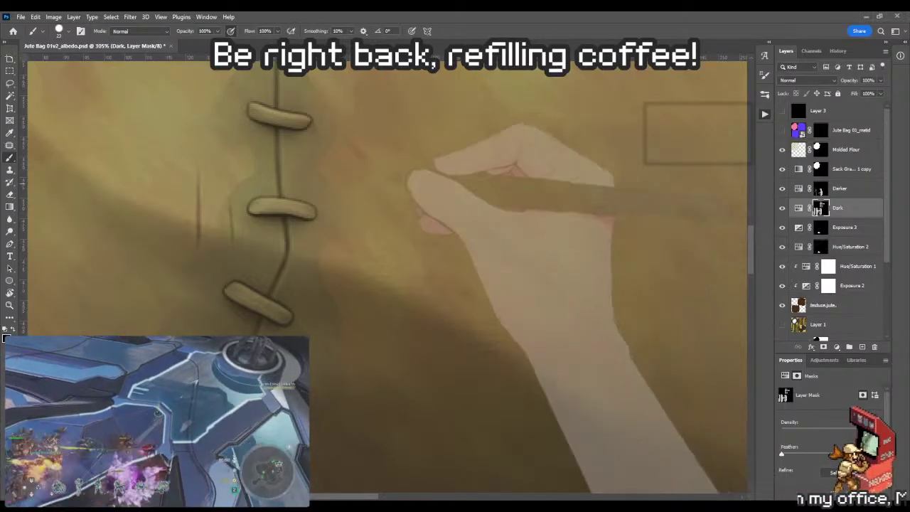
key("shift+b")
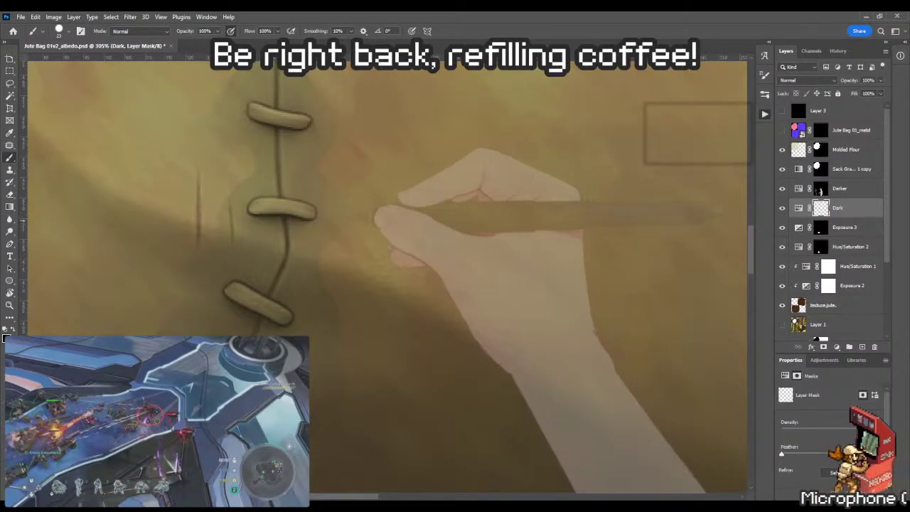
key("shift+b")
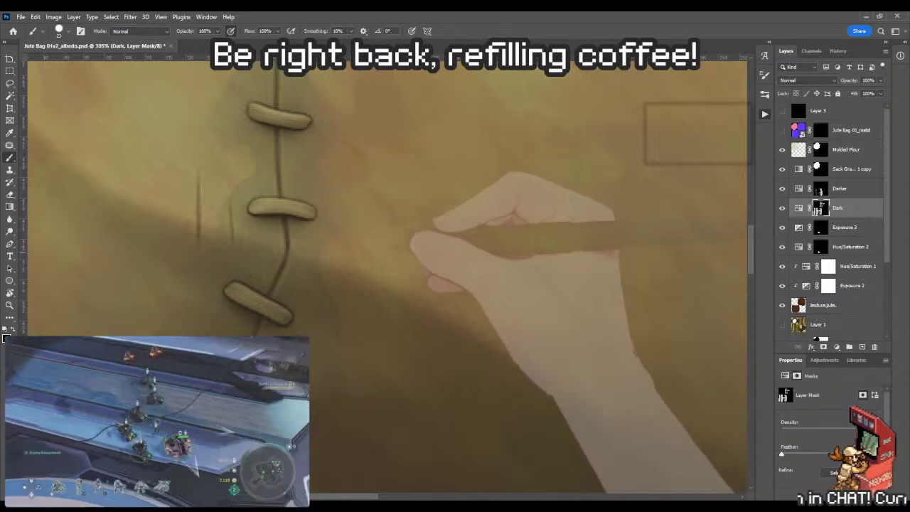
Paint faint folds beside the middle seam stitches with the 23 px Brush and blend them with the 28 px Mixer Brush
key("z")
key("ctrl+plus")
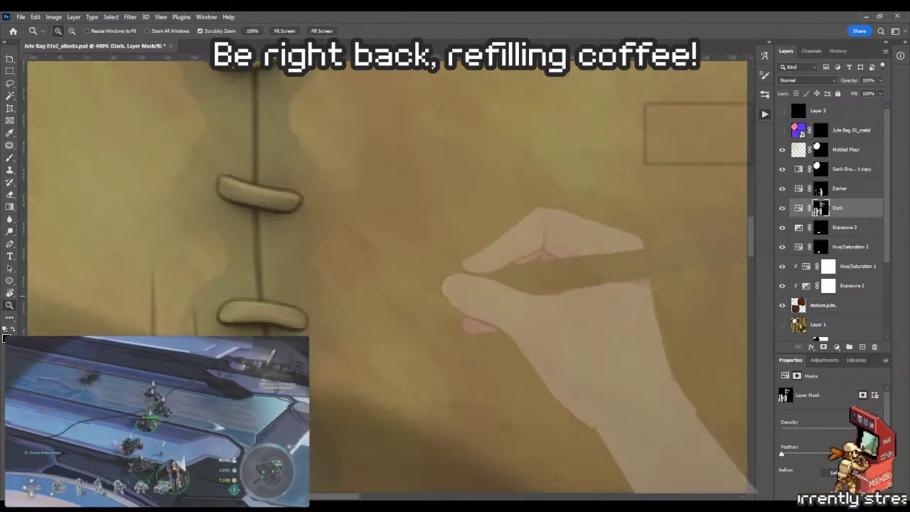
key("b")
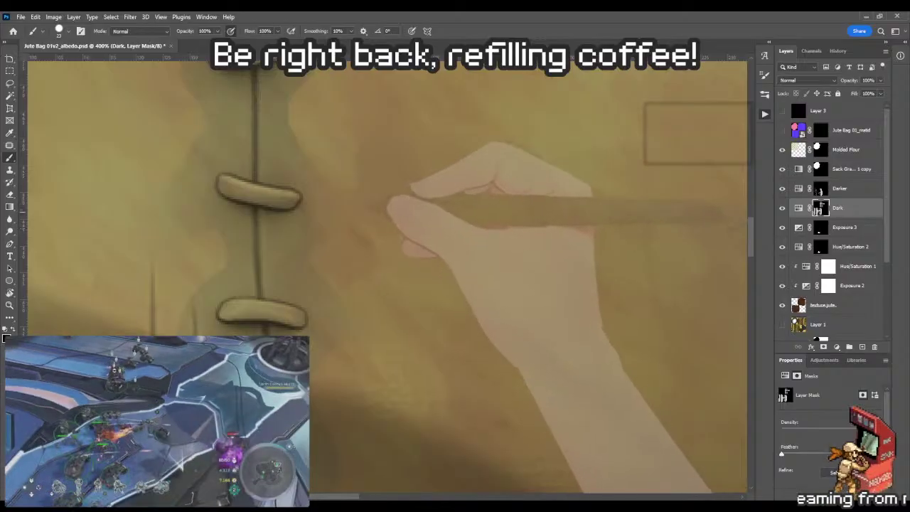
key("shift+b")
key("shift+b")
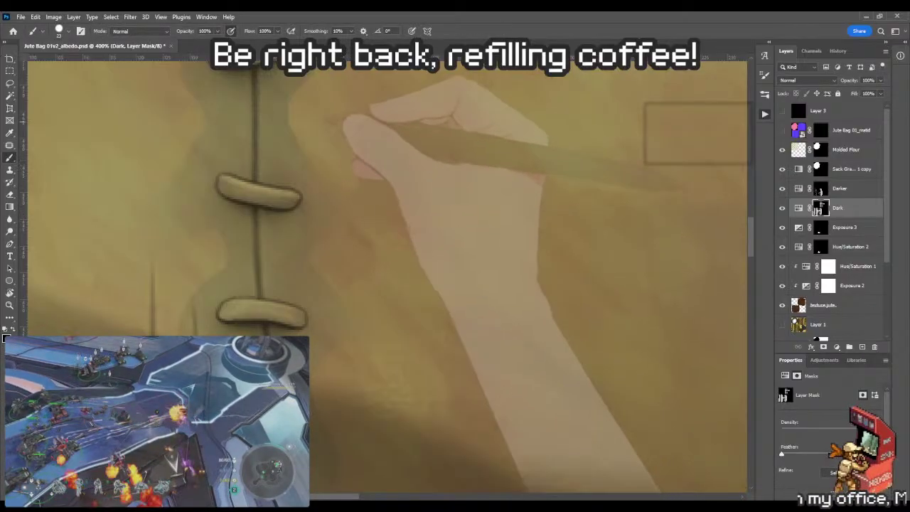
key("shift+b")
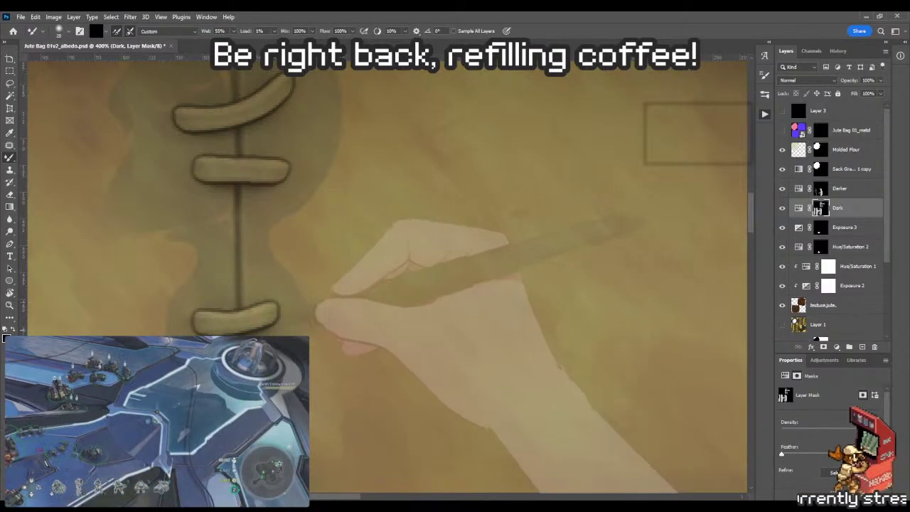
key("shift+b")
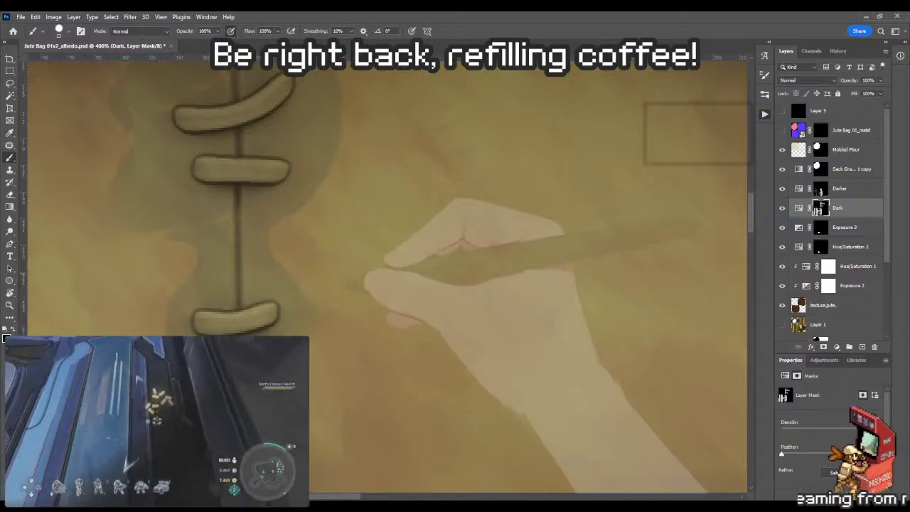
Paint soft shading beside the upper seam stitches with the 62 px Brush and blend the shadow's edges with the 28 px Mixer Brush
key("z")
left_click_drag(352, 343, 455, 274)
key("b")
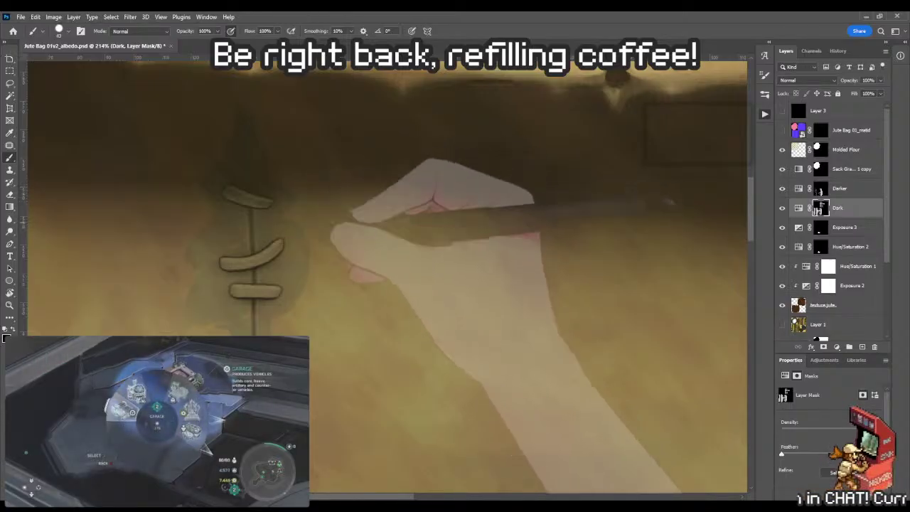
key("shift+b")
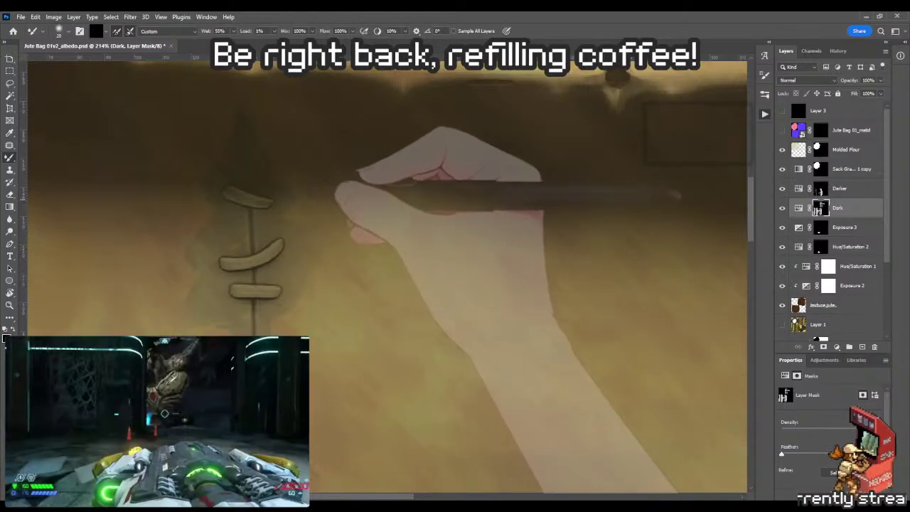
Paint fine shading beside the upper seam stitches on the Dark mask with a small Brush
key("z")
left_click_drag(309, 214, 345, 219)
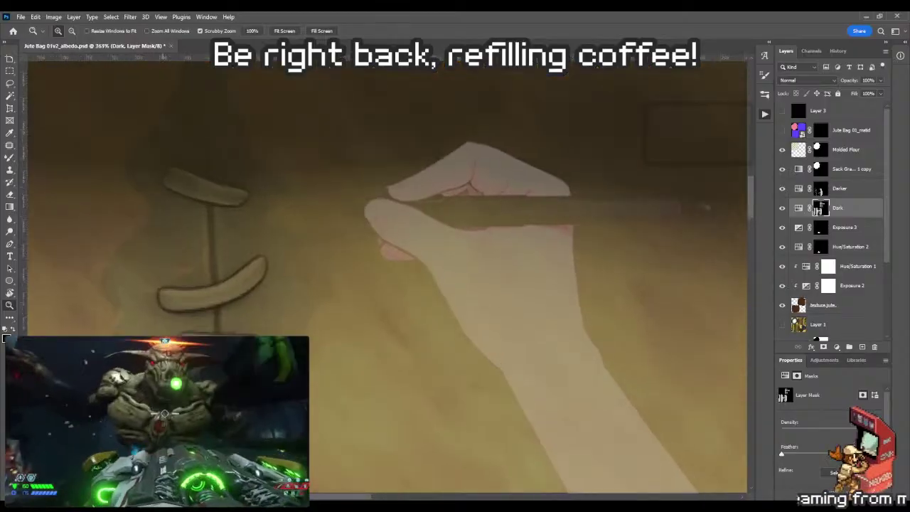
key("b")
mouse_move(275, 217)
left_mouse_down()
mouse_move(250, 214)
mouse_move(274, 218)
left_mouse_up()
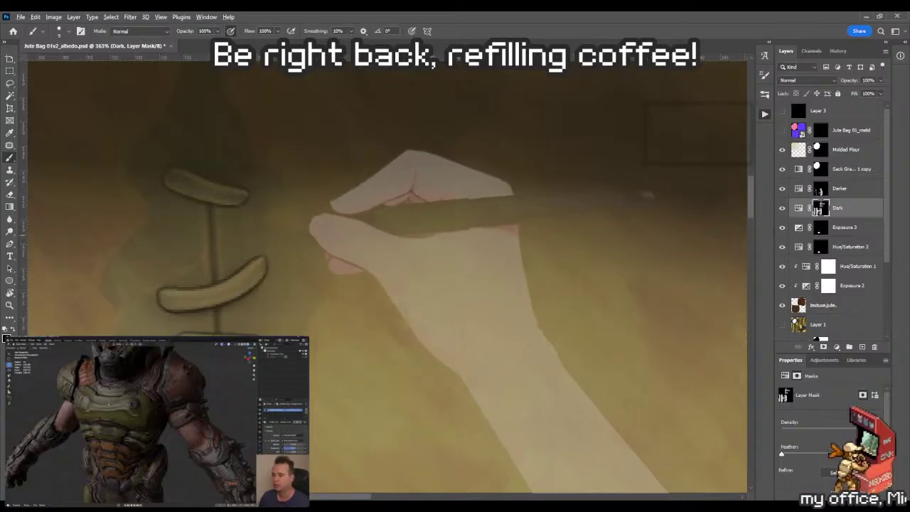
left_click_drag(279, 232, 291, 222)
key("z")
key("b")
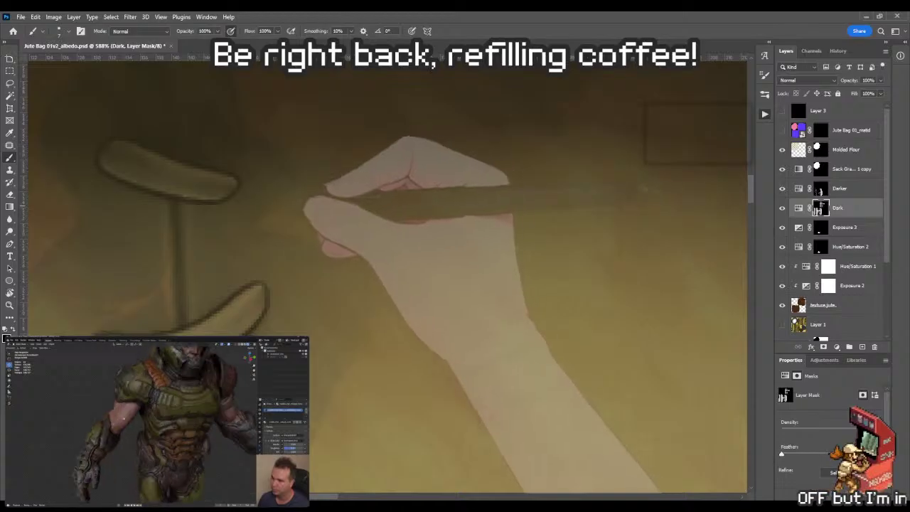
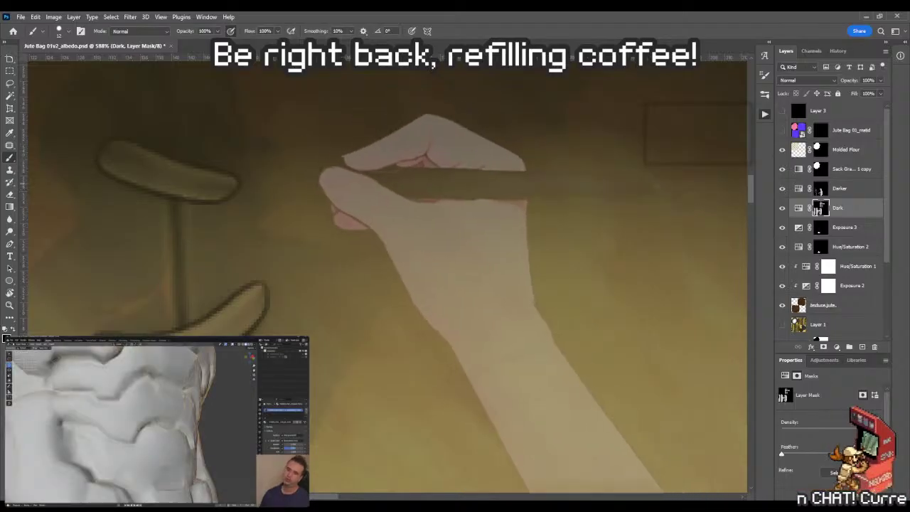
Refine the fabric shading beside the top seam stitch with a fine Brush and soften it with the 15 px Mixer Brush
key("shift+b")
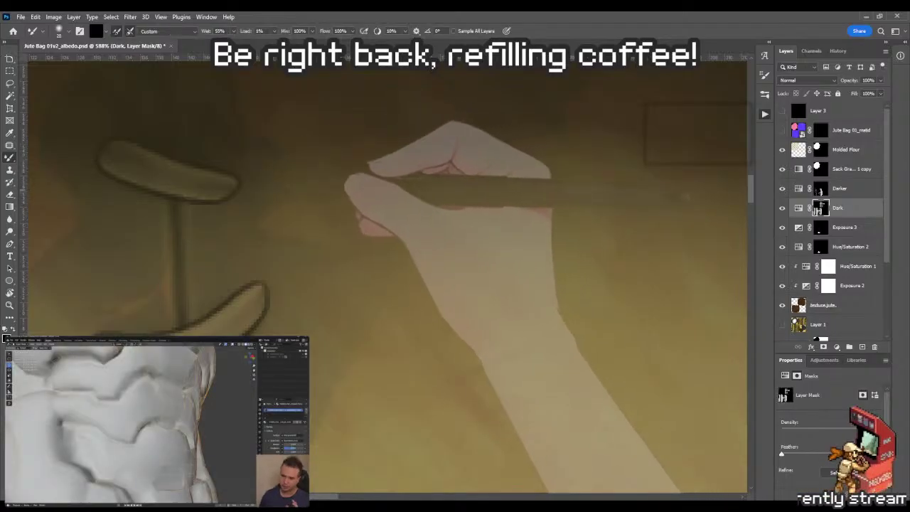
key("shift+b")
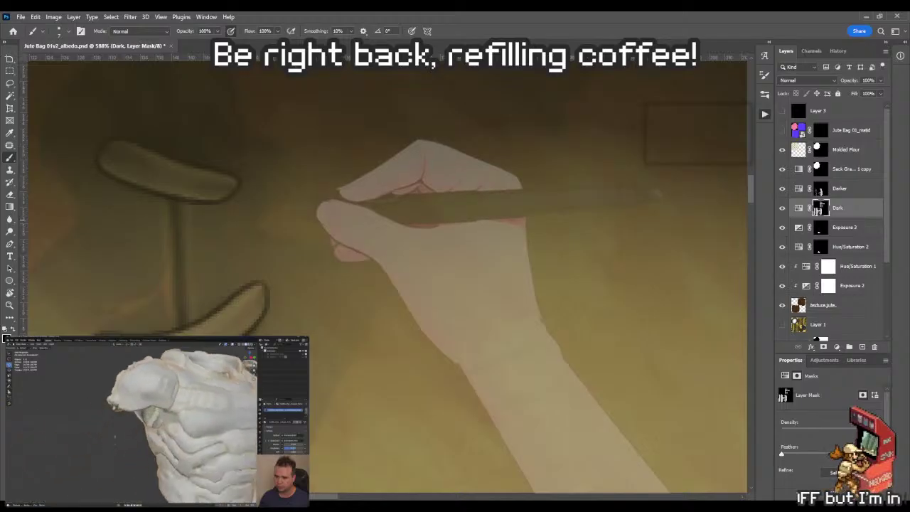
key("z")
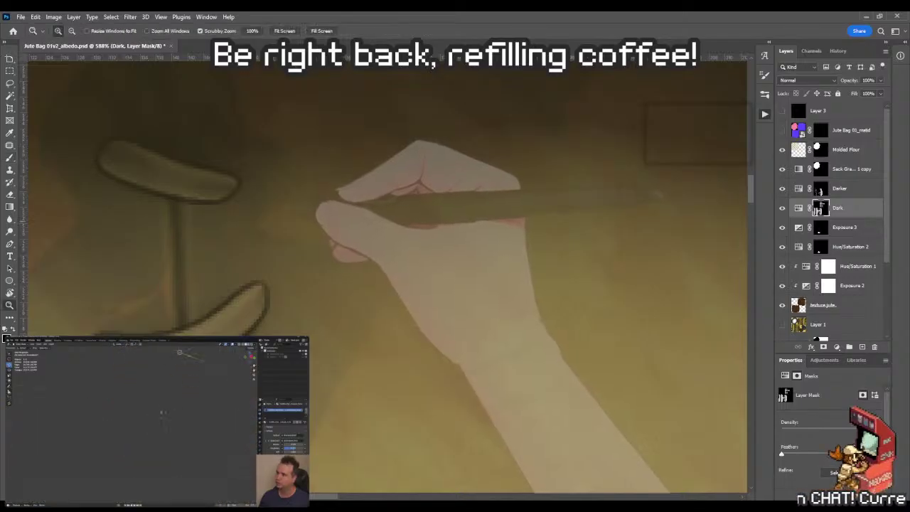
left_click_drag(297, 165, 334, 165)
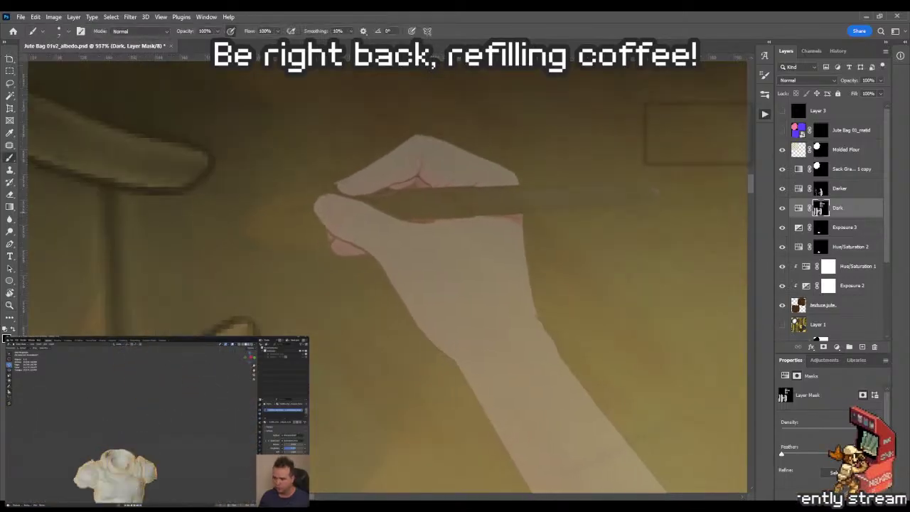
key("b")
key("shift+b")
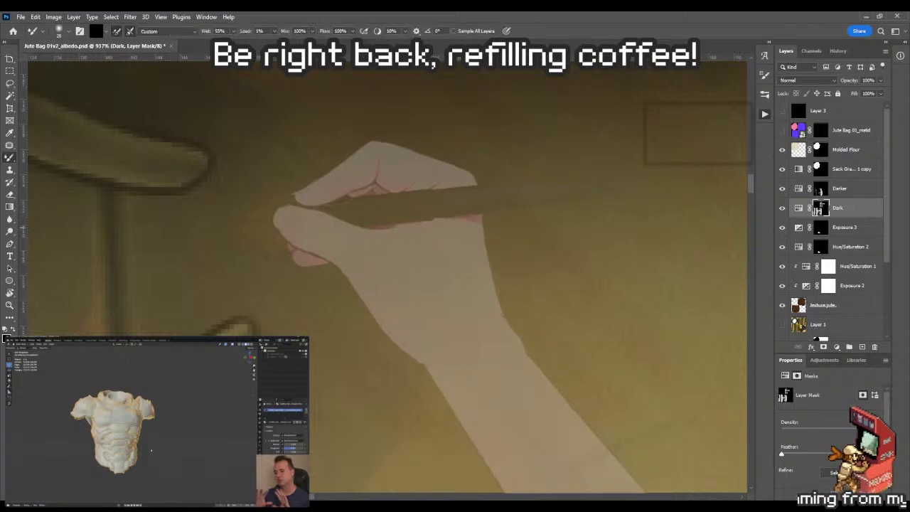
left_click_drag(218, 230, 203, 230)
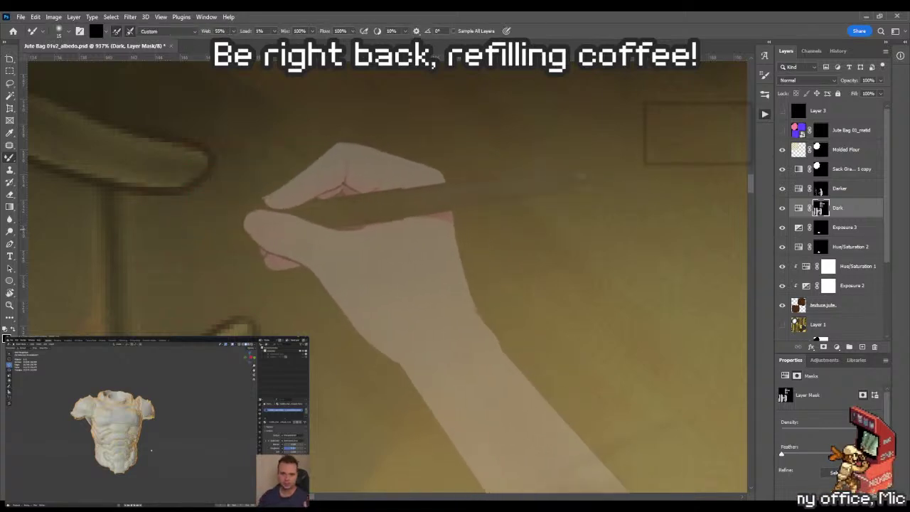
Blend the dark shadow above the topmost seam stitch with the 21 px Mixer Brush
key("z")
left_click_drag(267, 238, 174, 231)
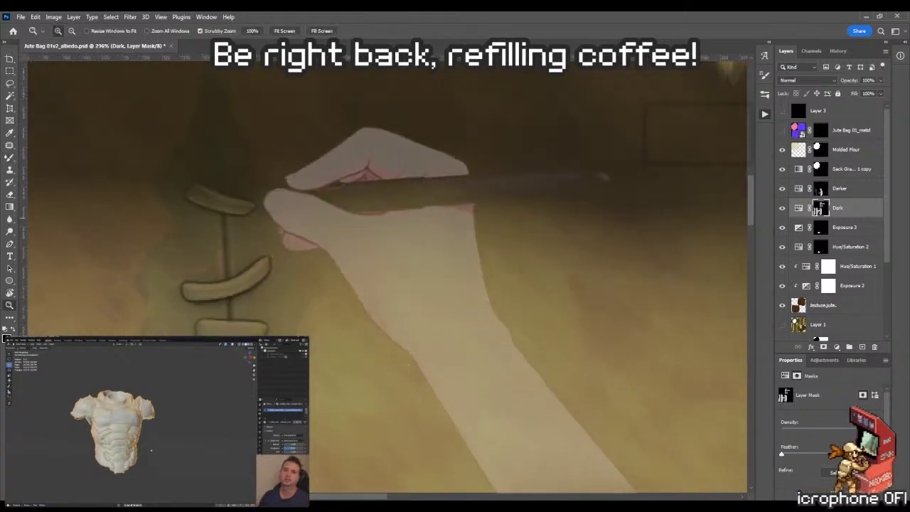
left_click_drag(216, 211, 289, 278)
left_click_drag(216, 284, 256, 285)
key("b")
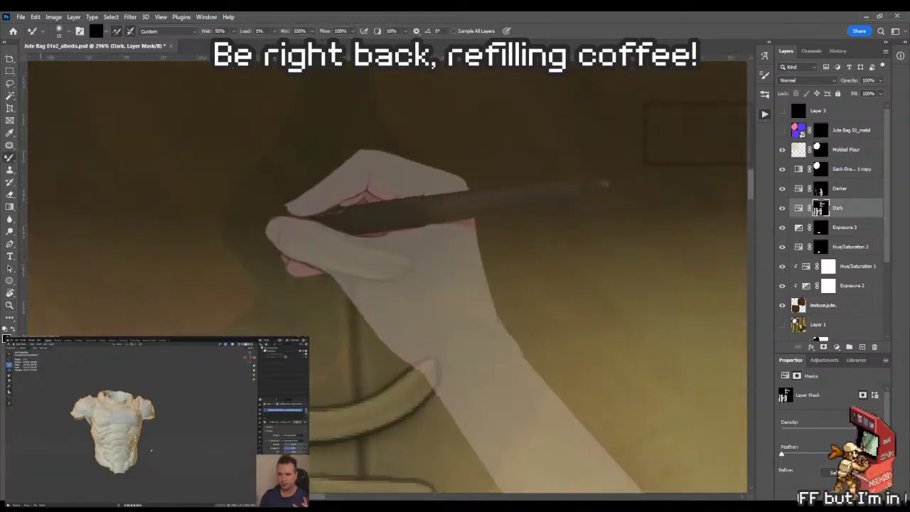
left_click_drag(228, 223, 239, 223)
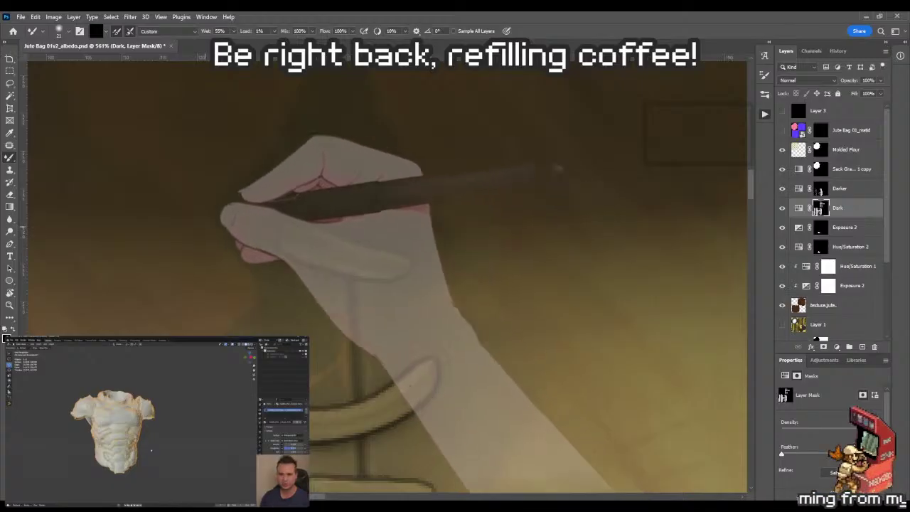
Blend the shadow on the fabric beside the lowest seam stitches with the Mixer Brush
key("z")
scroll(386, 277, "down", 3)
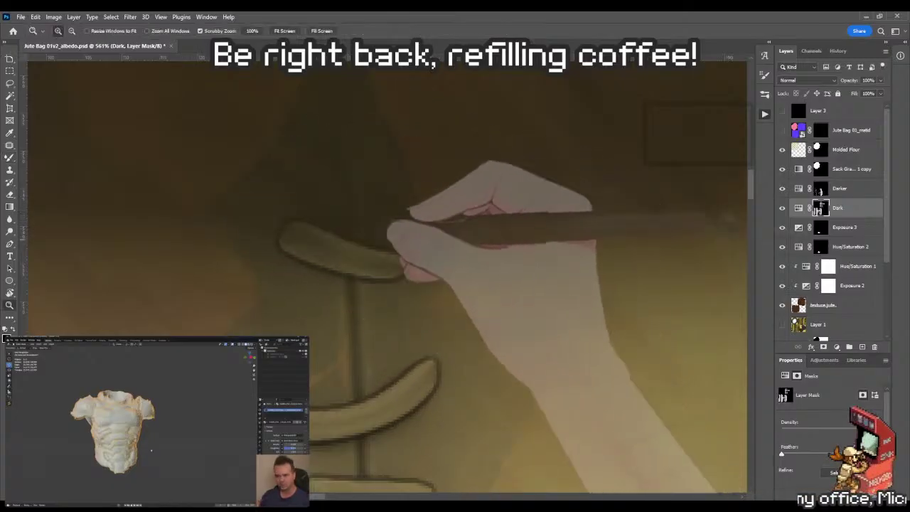
scroll(387, 277, "down", 6)
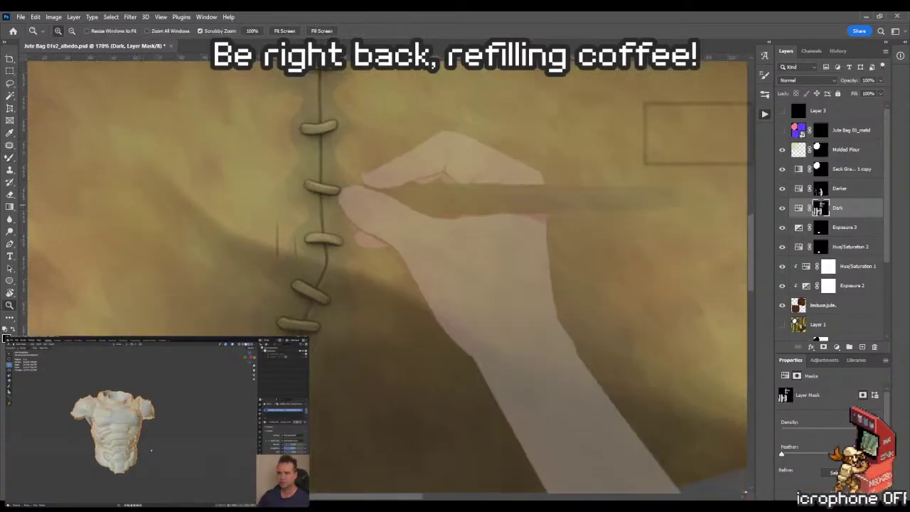
scroll(387, 277, "up", 1)
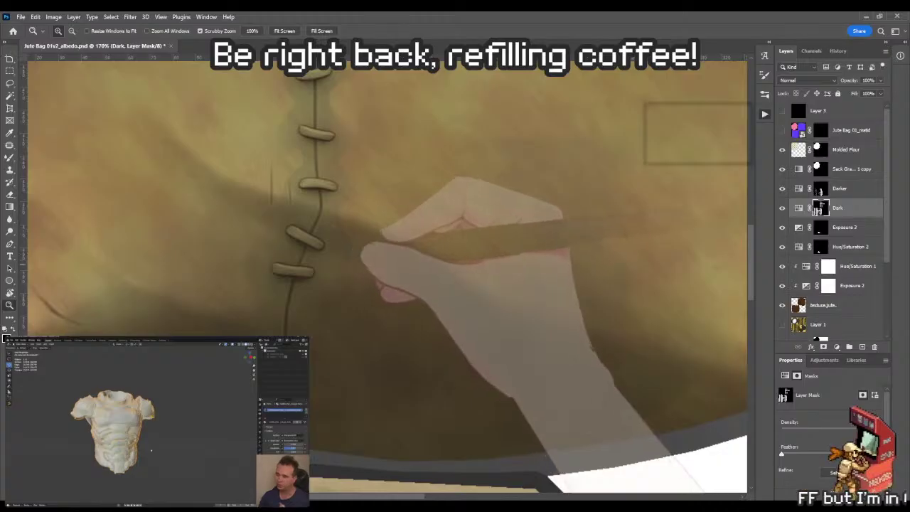
scroll(345, 258, "up", 3)
key("b")
left_click(361, 301)
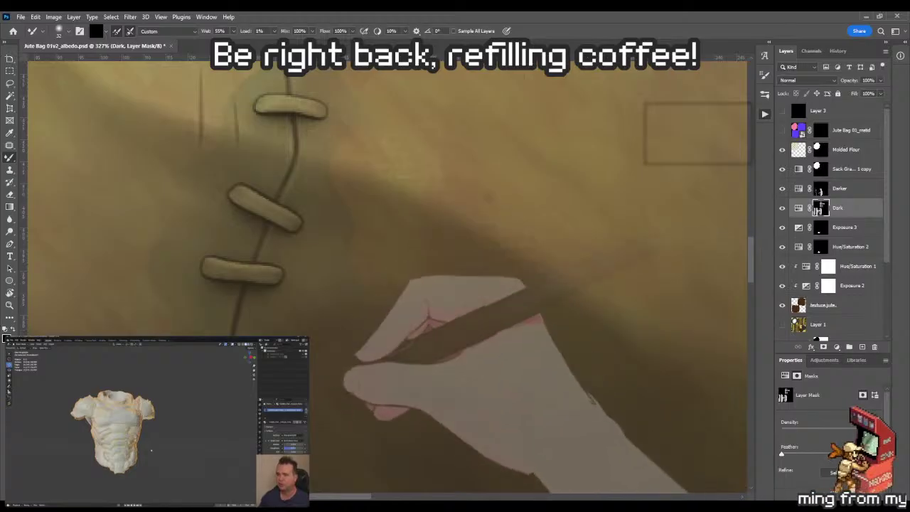
Paint fine shading details on the fabric beside the middle seam stitches with the 3 px Brush
key("z")
scroll(384, 213, "down", 3)
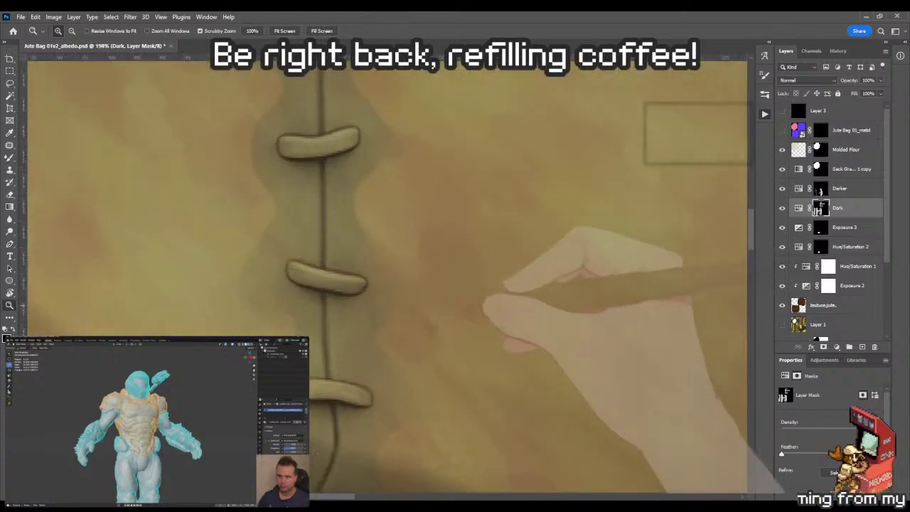
key("b")
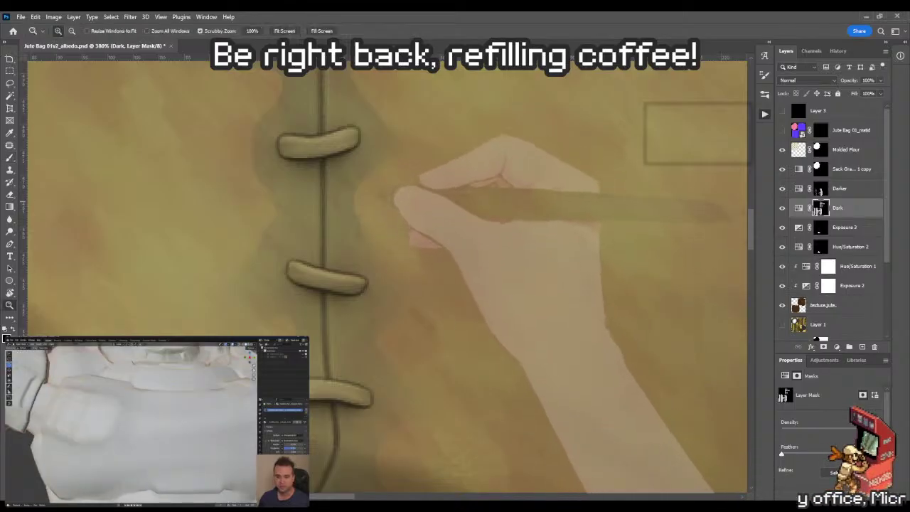
key("z")
left_click_drag(398, 184, 418, 183)
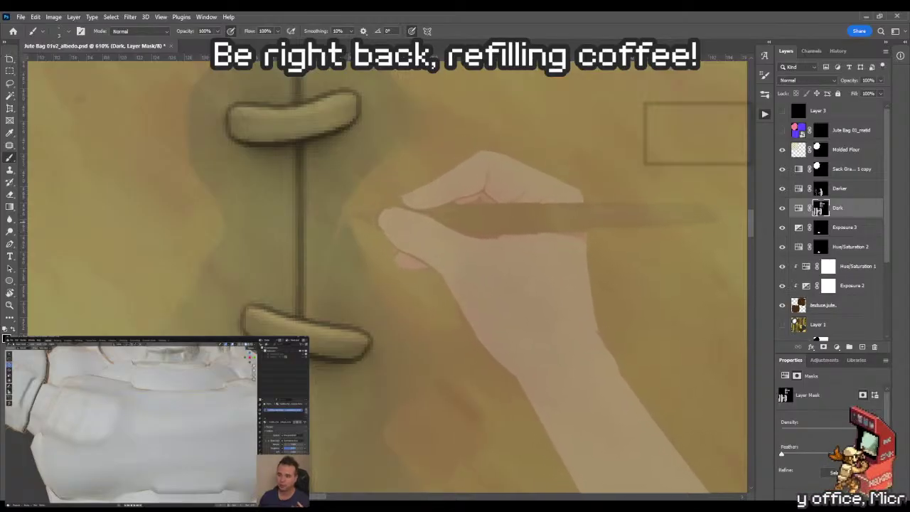
mouse_move(367, 206)
left_mouse_down()
mouse_move(255, 204)
mouse_move(401, 195)
left_mouse_up()
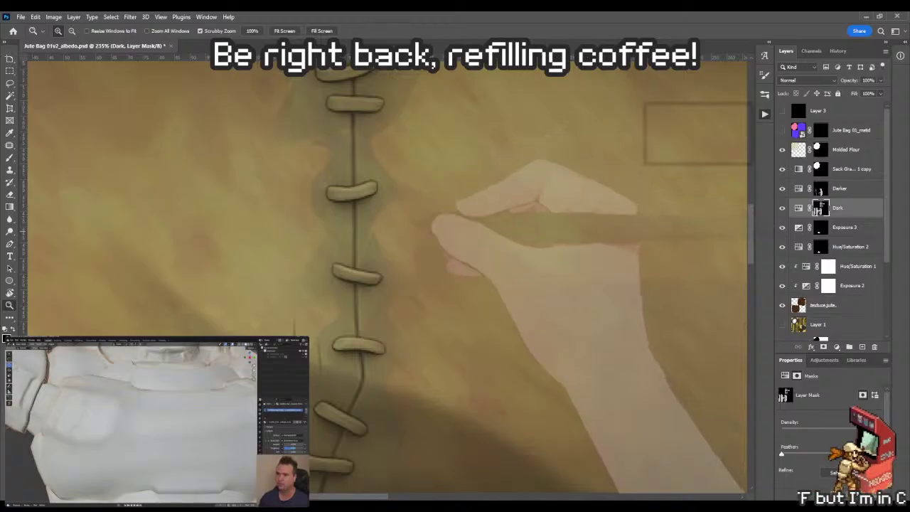
Draw a closed four-cornered Pen path over the topmost seam stitch
left_click_drag(426, 223, 487, 284)
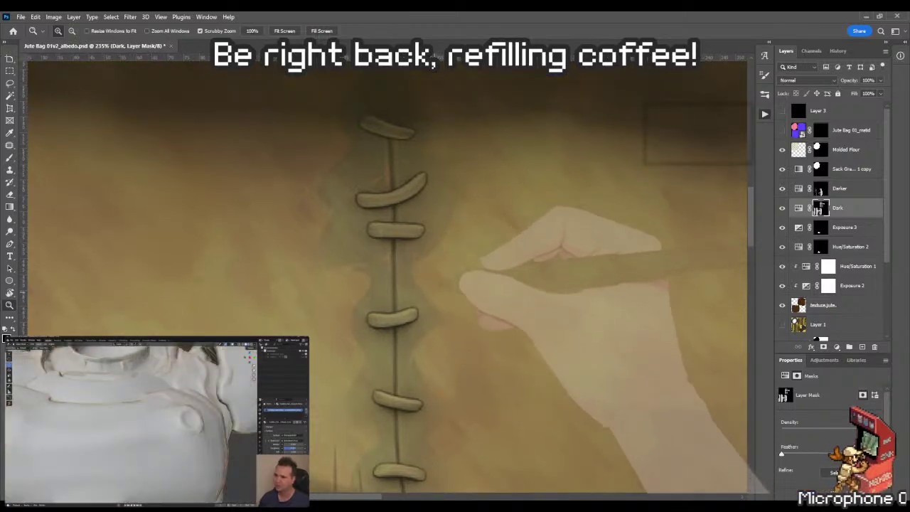
left_click_drag(469, 270, 451, 284)
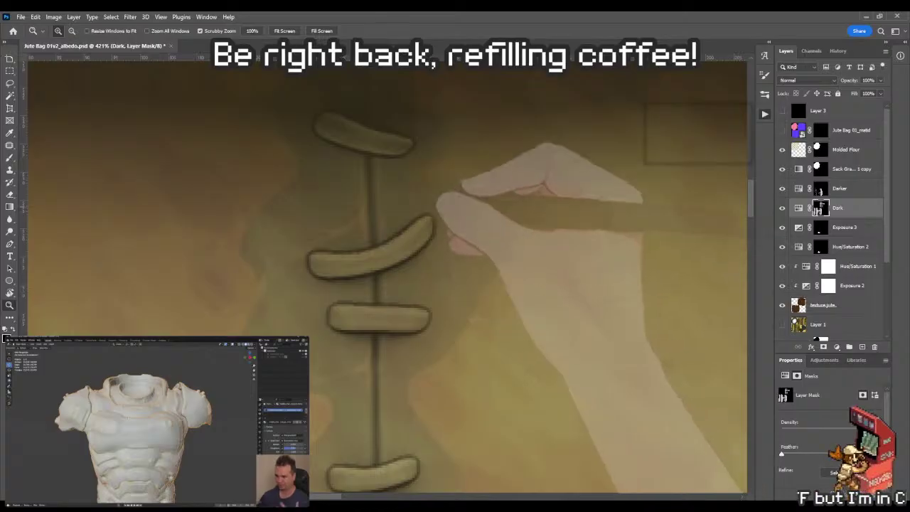
left_click_drag(451, 235, 458, 341)
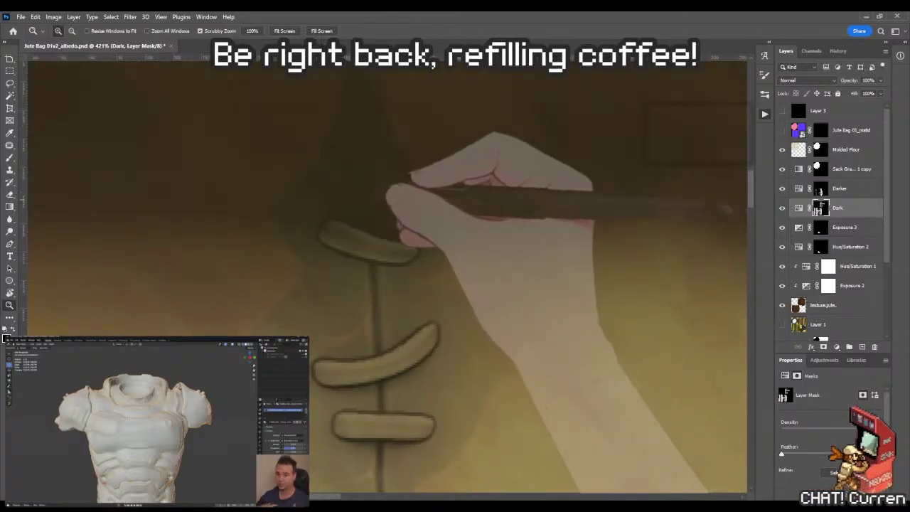
mouse_move(386, 203)
left_mouse_down()
mouse_move(427, 203)
mouse_move(394, 217)
left_mouse_up()
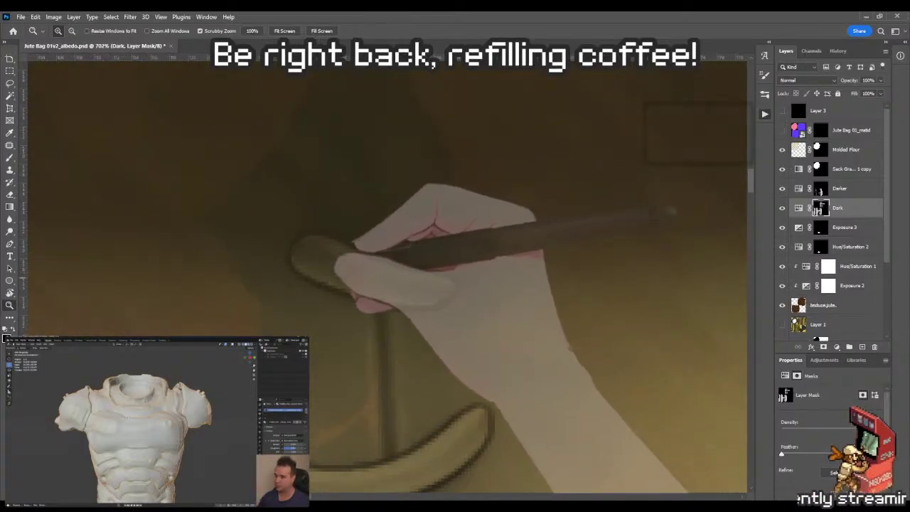
left_click_drag(317, 282, 325, 276)
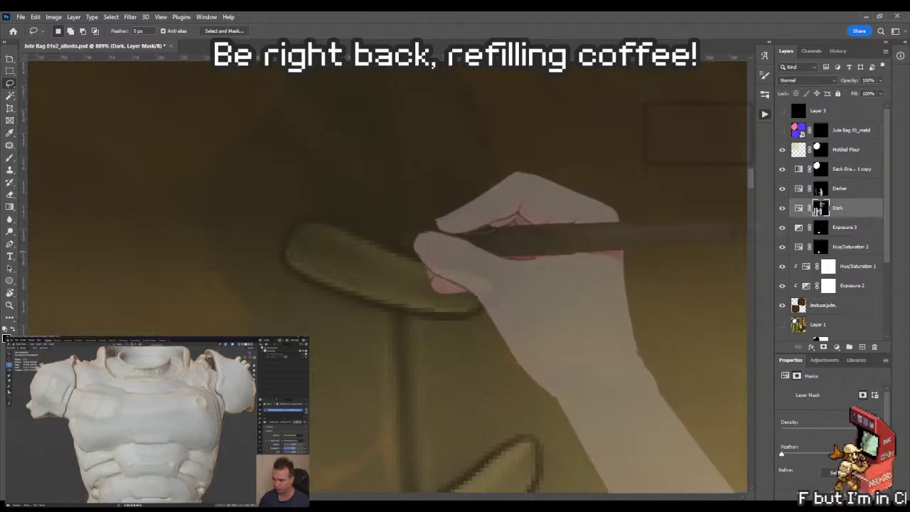
key("p")
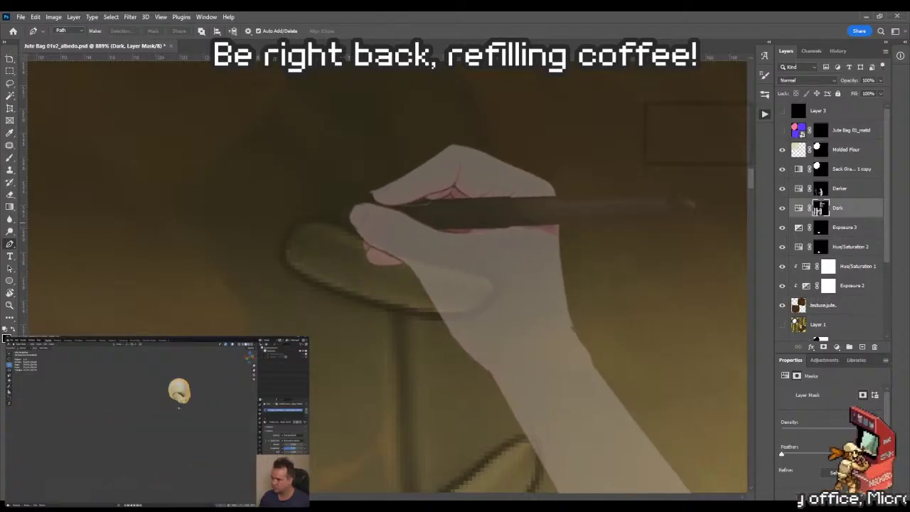
left_click(325, 223)
key("ctrl+z")
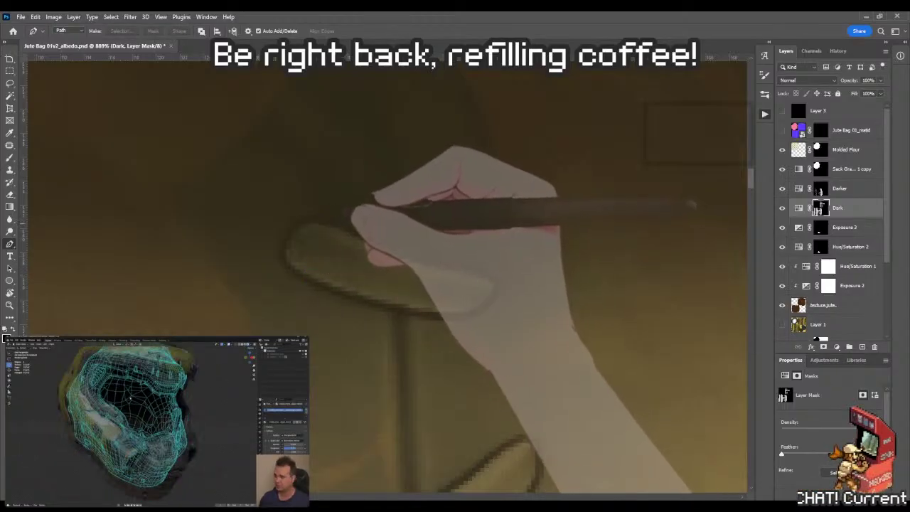
left_click(328, 224)
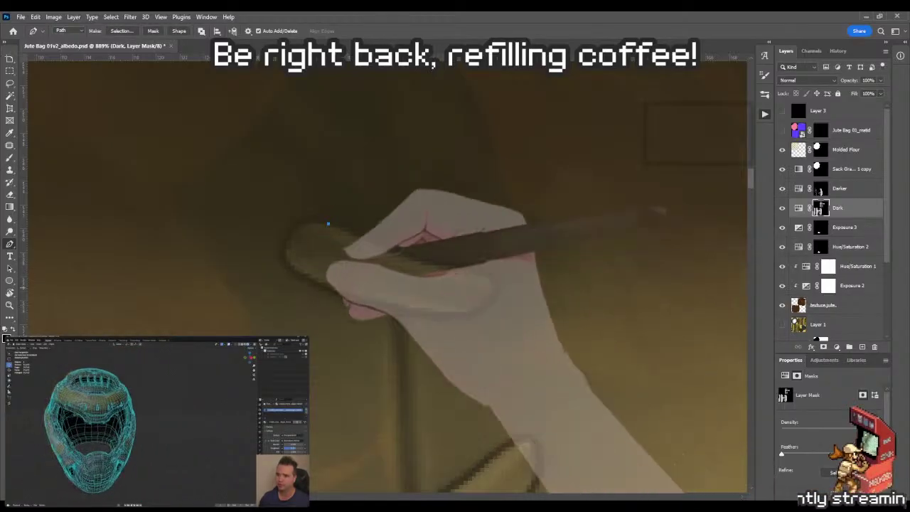
left_click(299, 274)
left_click(459, 315)
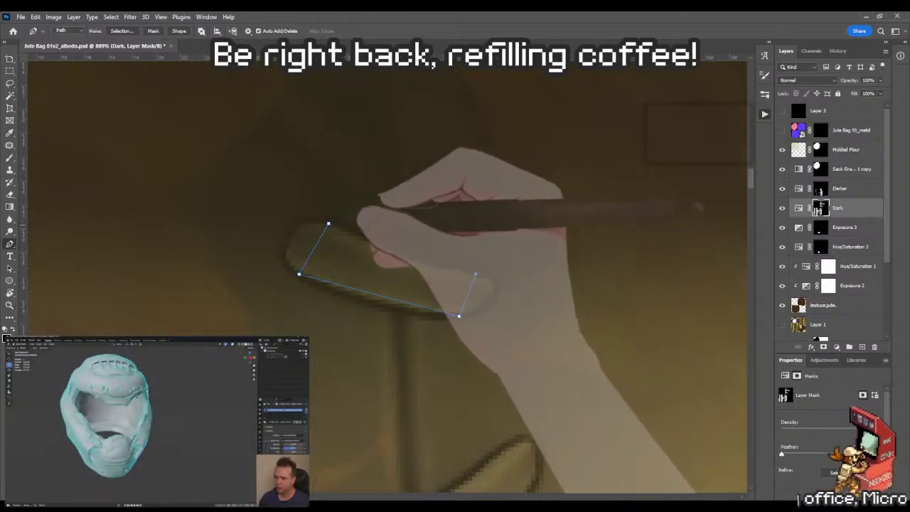
left_click(328, 224)
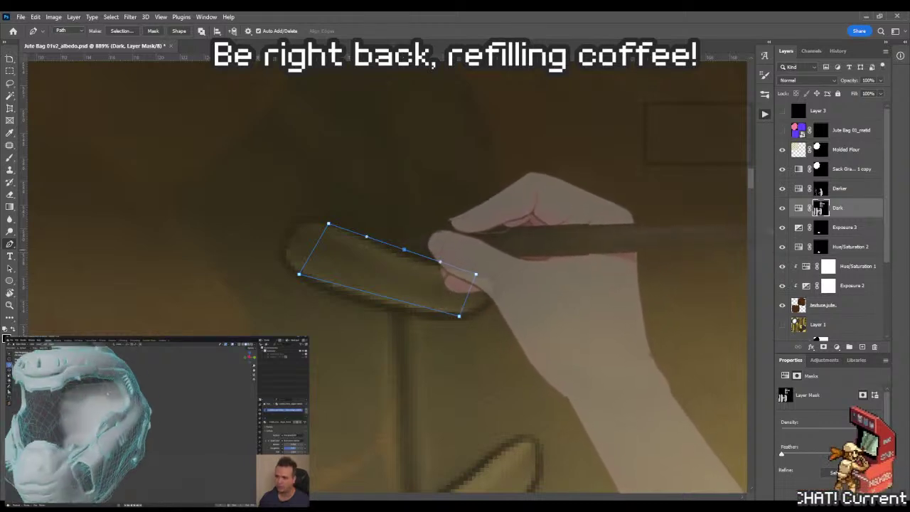
Bend the path's segments to follow the curved outline of the topmost stitch
left_click_drag(403, 256, 439, 306)
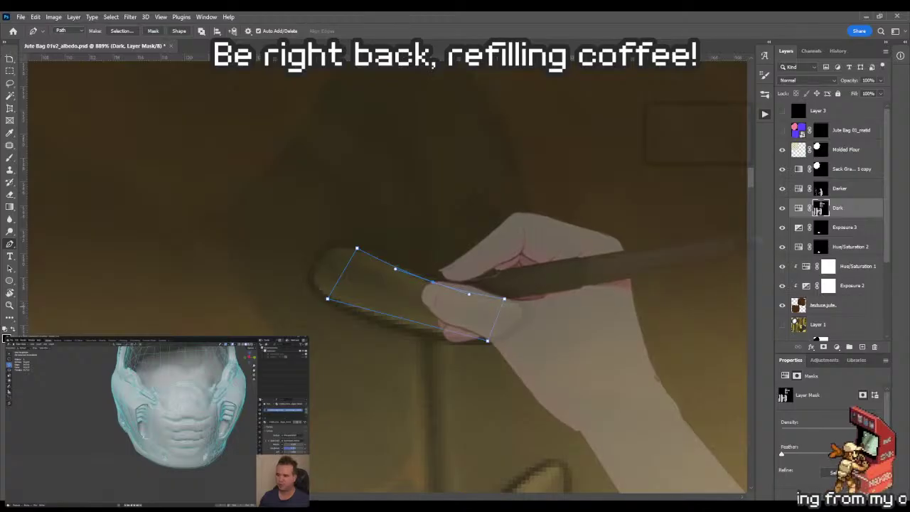
left_click_drag(334, 285, 328, 232)
left_click_drag(309, 273, 302, 286)
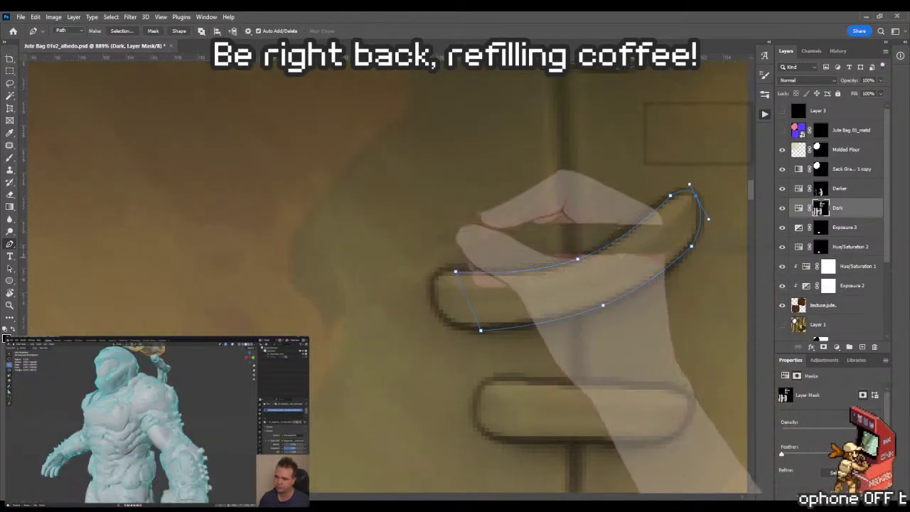
Round the left end of the second stitch's path to fit the stitch's outline
left_click_drag(467, 299, 428, 263)
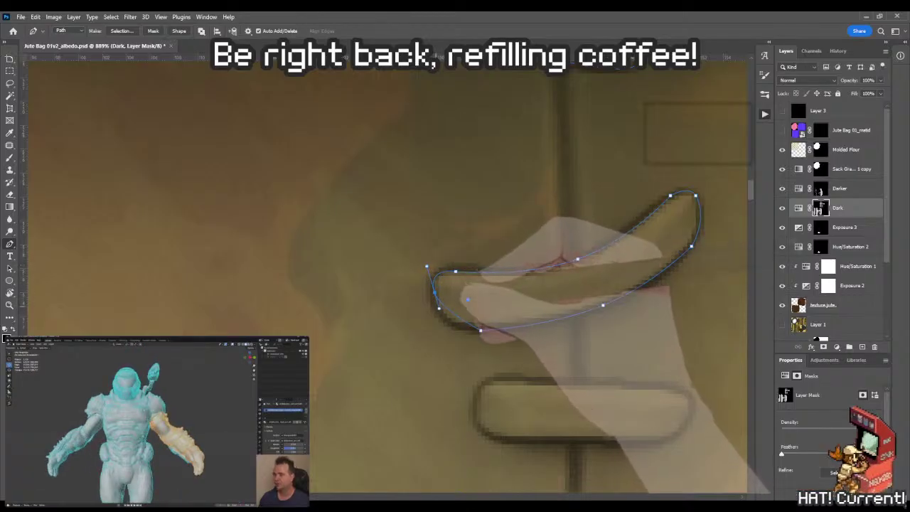
left_click_drag(438, 308, 439, 335)
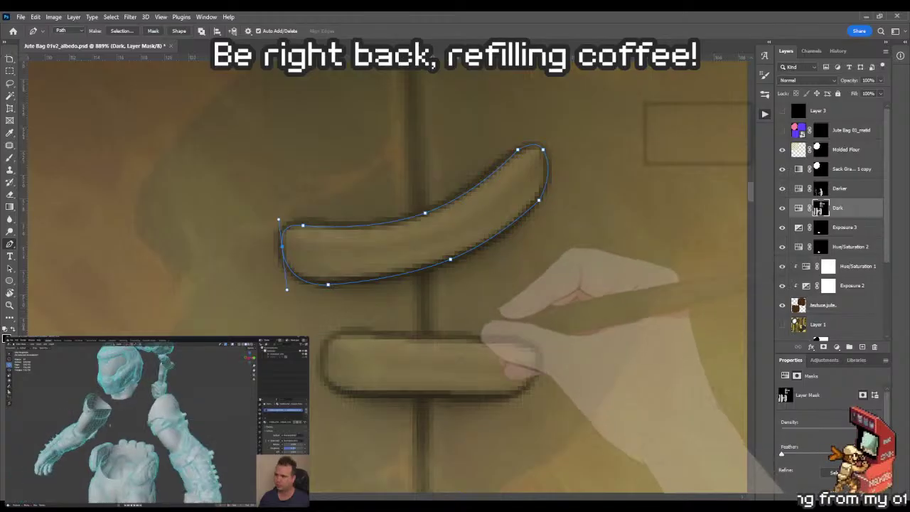
Draw a closed four-cornered Pen path over the straight third stitch and round both ends to fit its outline
scroll(384, 270, "down", 2)
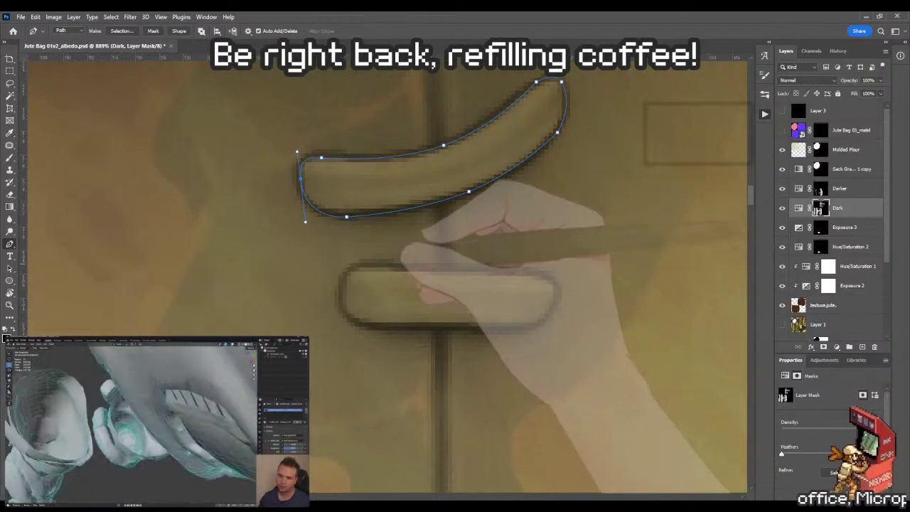
left_click(376, 263)
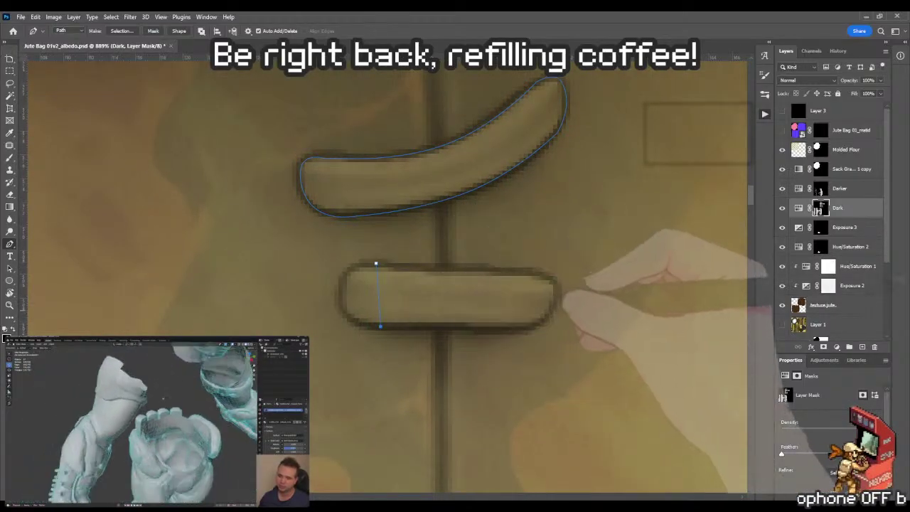
left_click(380, 325)
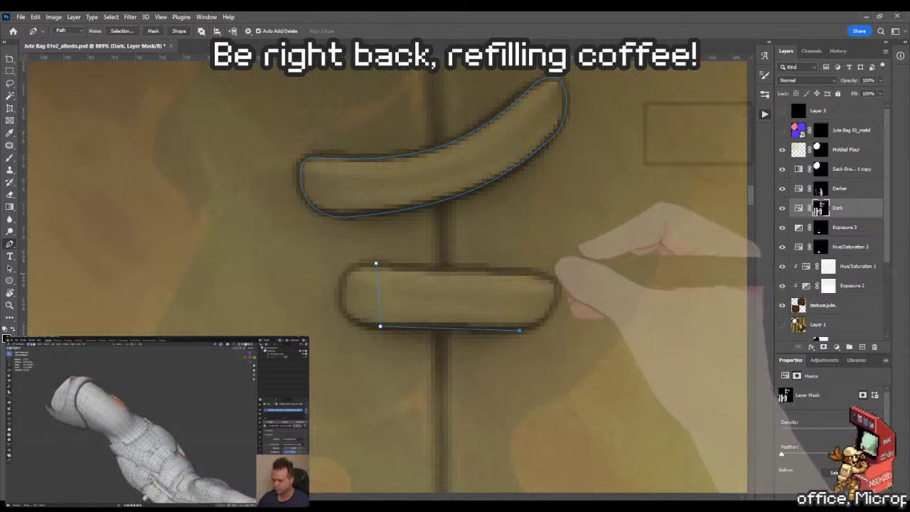
left_click(528, 271)
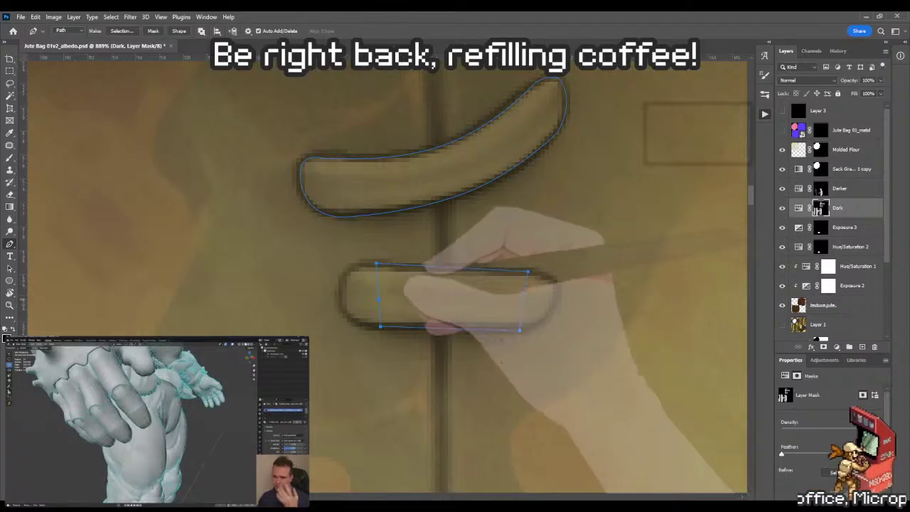
left_click_drag(377, 294, 341, 258)
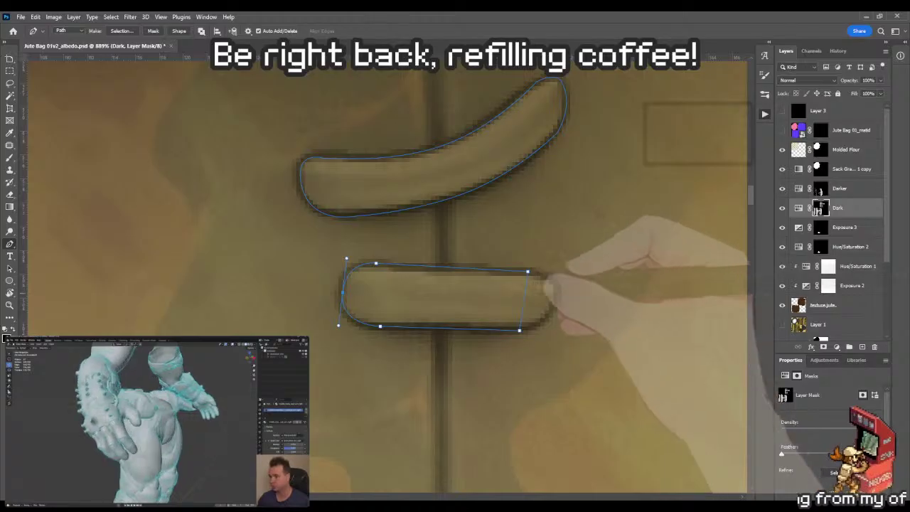
scroll(388, 274, "right", 4)
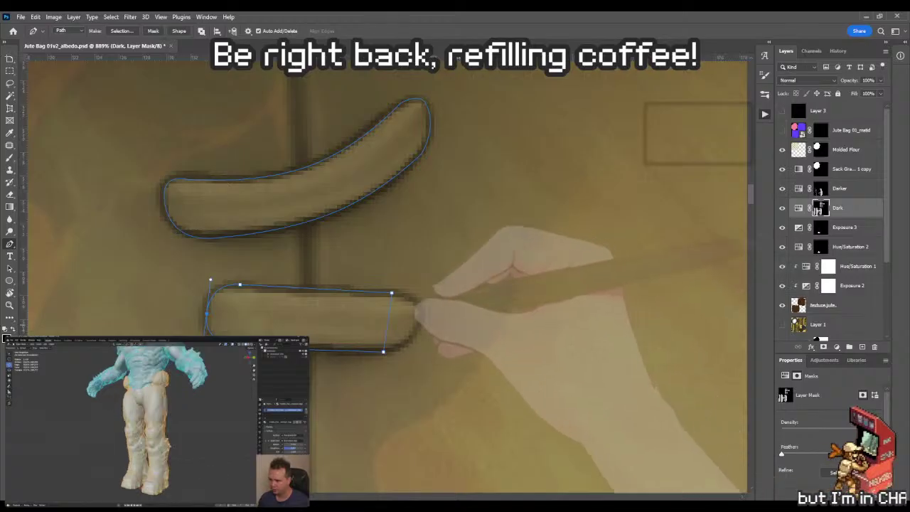
left_click_drag(387, 321, 420, 318)
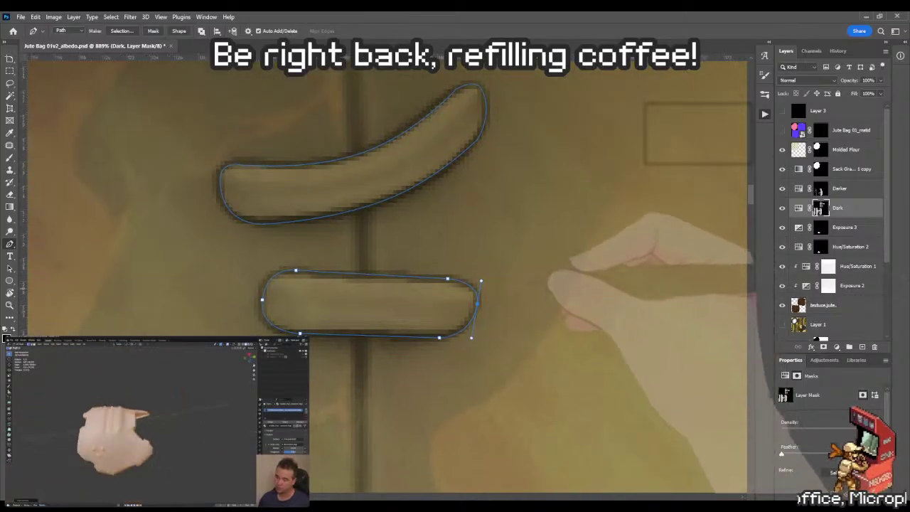
Draw a closed four-cornered Pen path over the fourth stitch, the upward-curving one below the straight stitch
left_click_drag(497, 293, 453, 199)
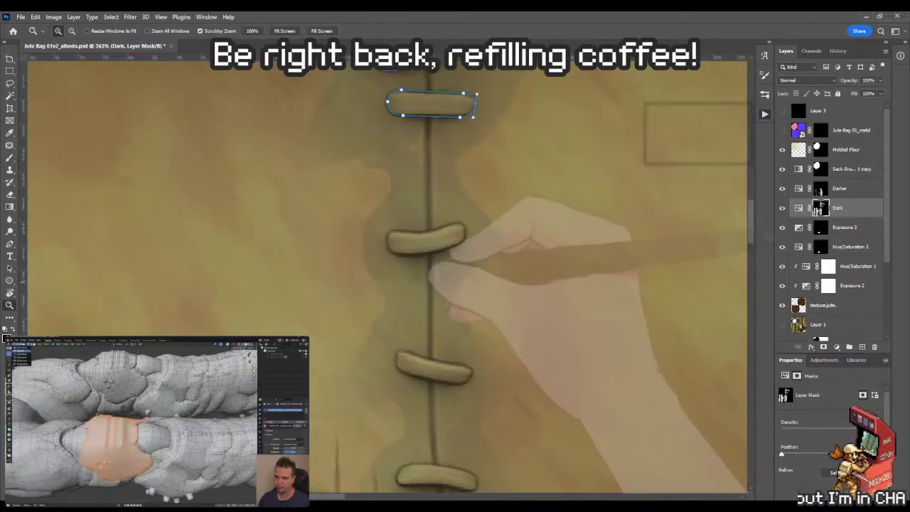
left_click_drag(420, 227, 490, 229)
left_click_drag(376, 277, 409, 277)
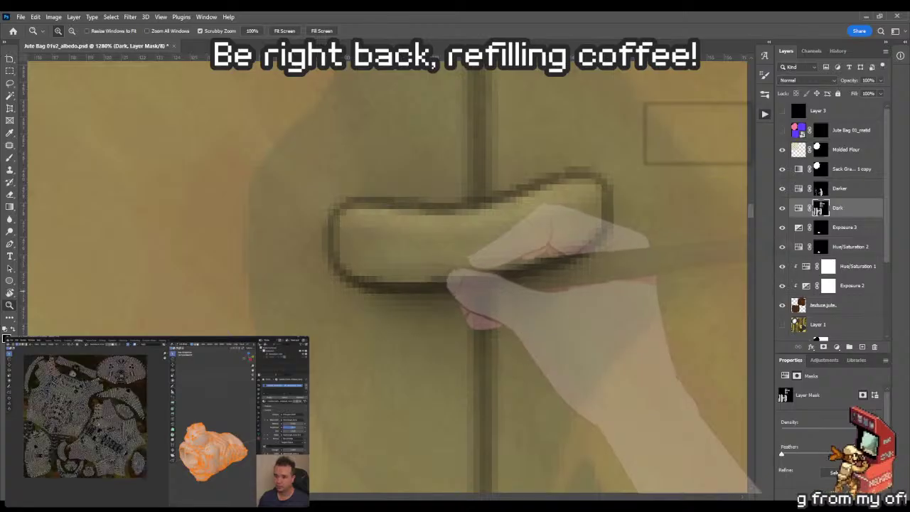
left_click_drag(409, 273, 437, 306)
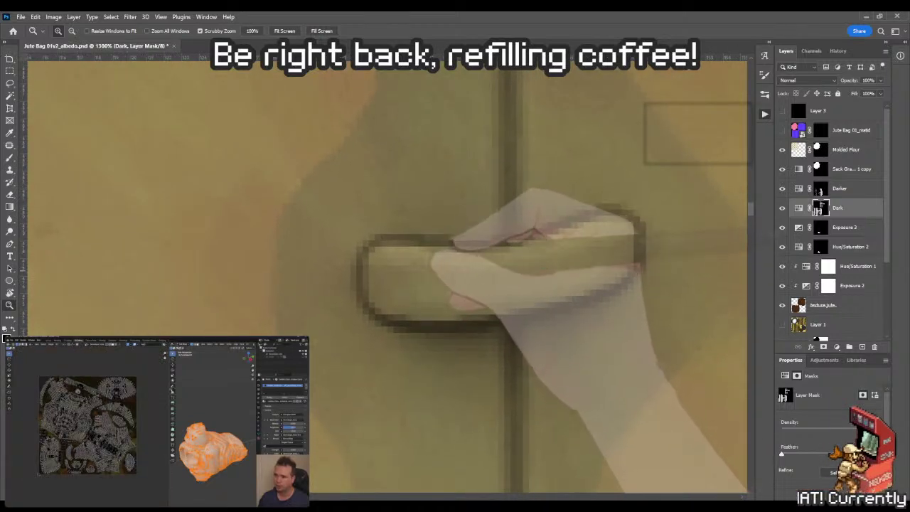
key("p")
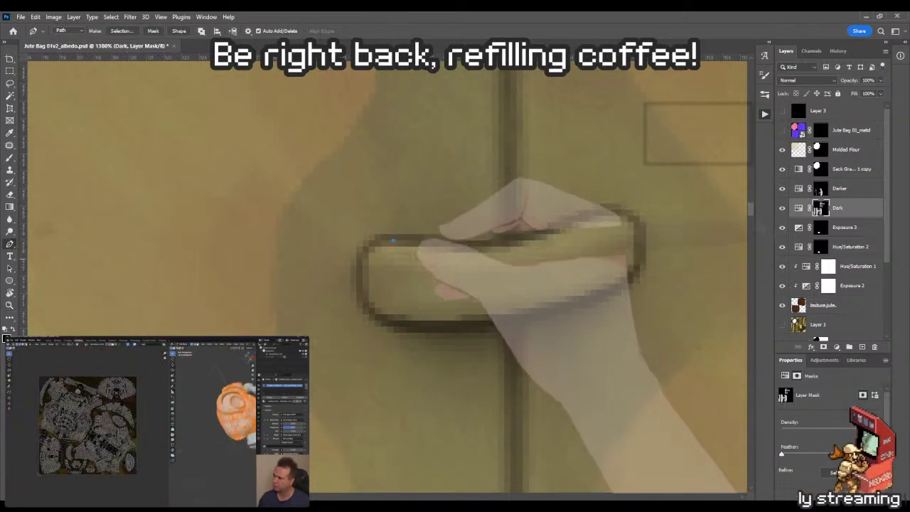
left_click(393, 240)
left_click(405, 326)
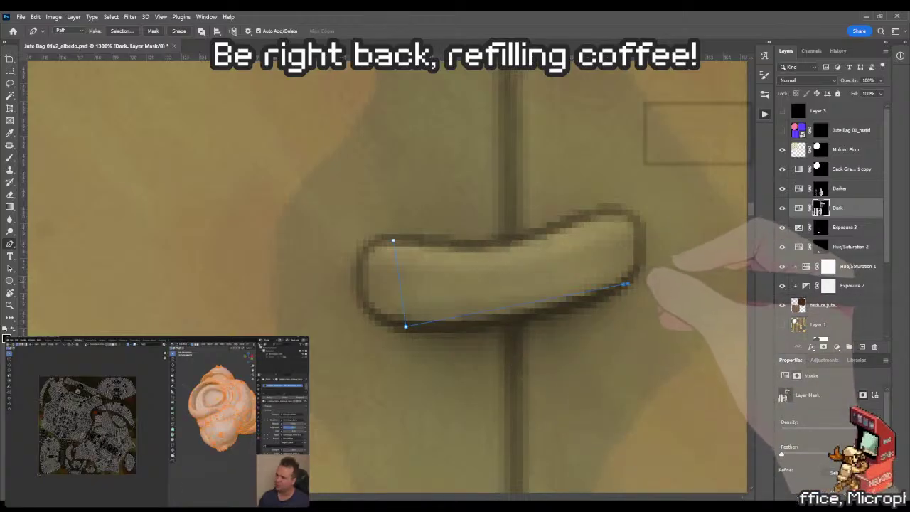
left_click(627, 284)
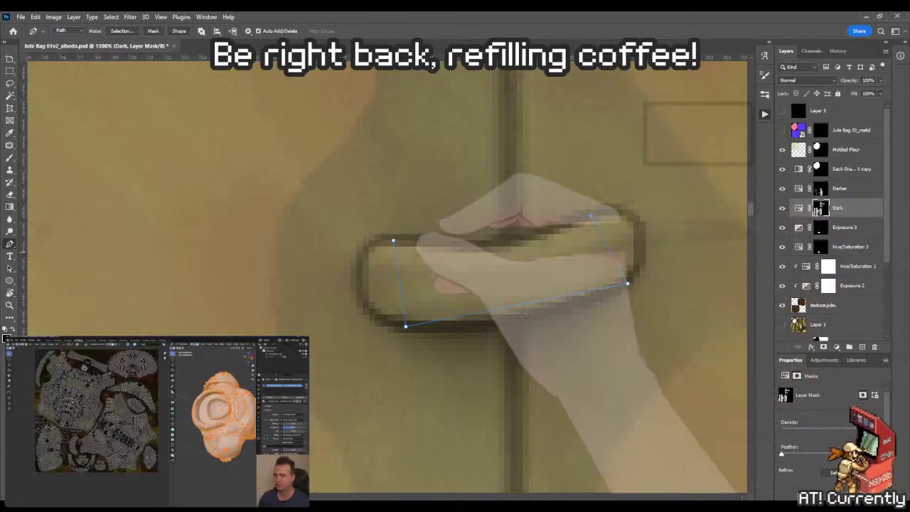
left_click(590, 216)
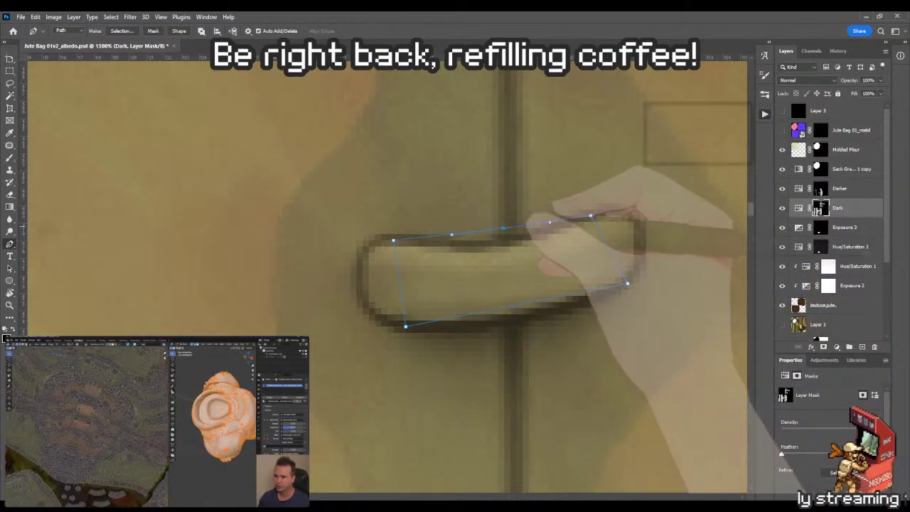
Bend the long edges of the fourth stitch's path and round both its ends to follow the stitch's curved outline
left_click_drag(501, 228, 504, 246)
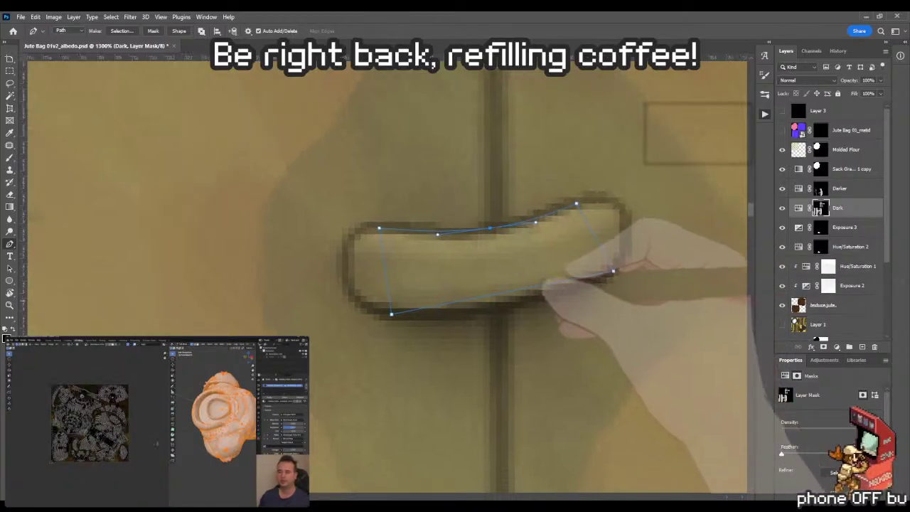
left_click_drag(495, 283, 415, 344)
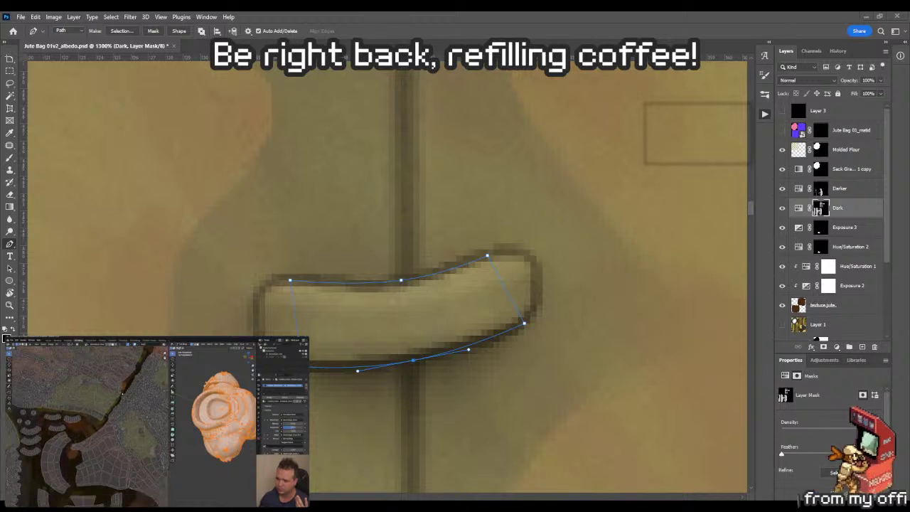
left_click_drag(505, 288, 552, 290)
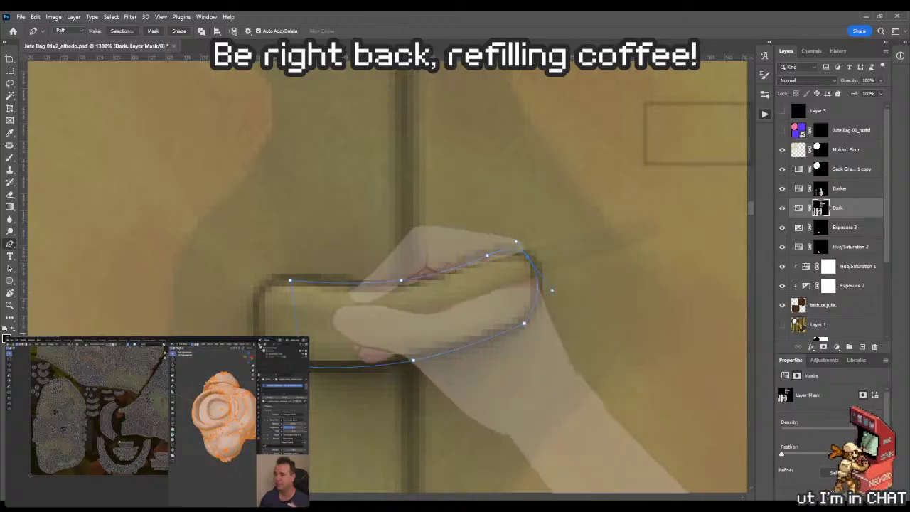
key("Escape")
key("ctrl+space")
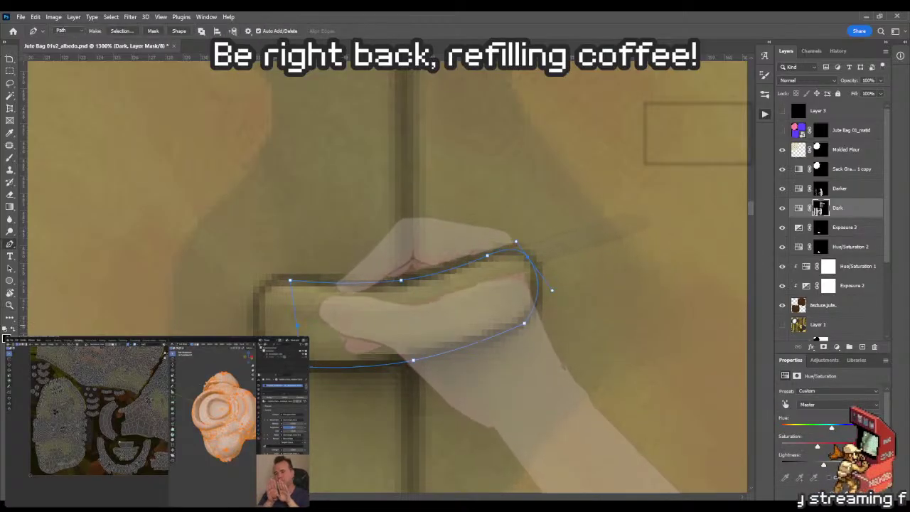
key("ctrl+z")
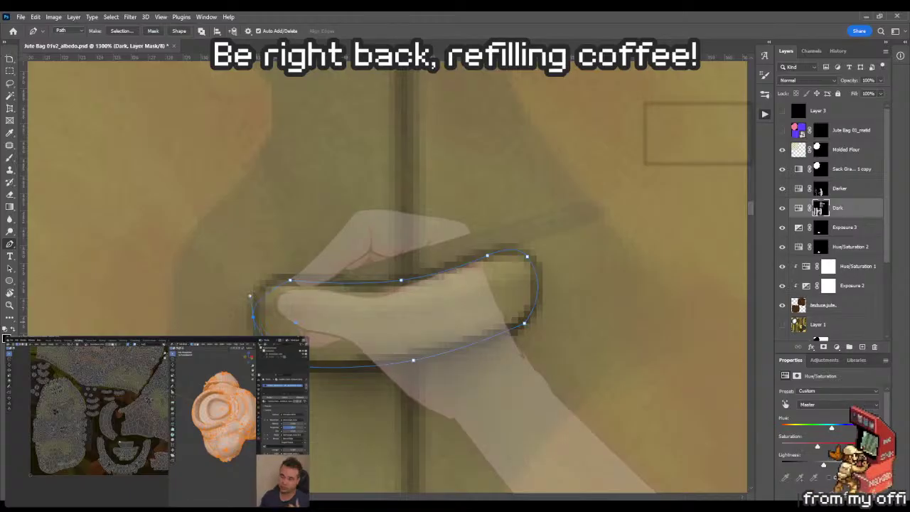
key("ctrl+z")
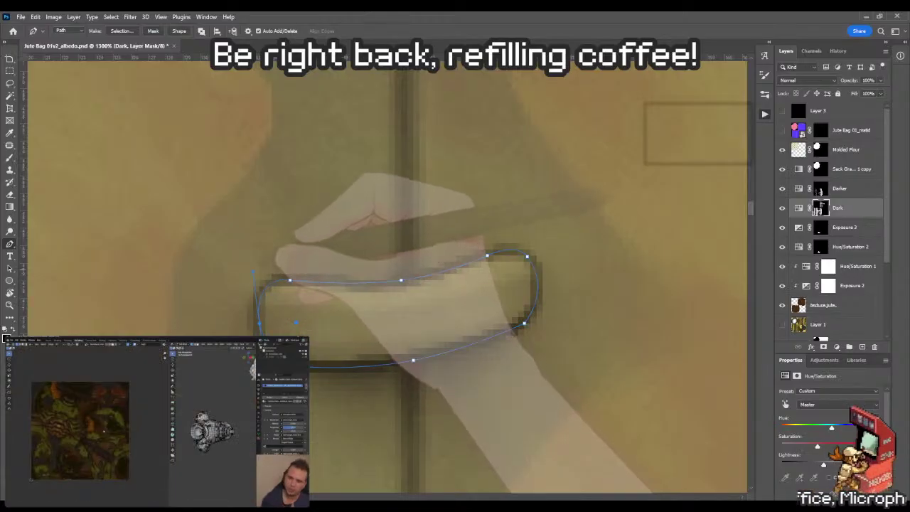
key("ctrl+z")
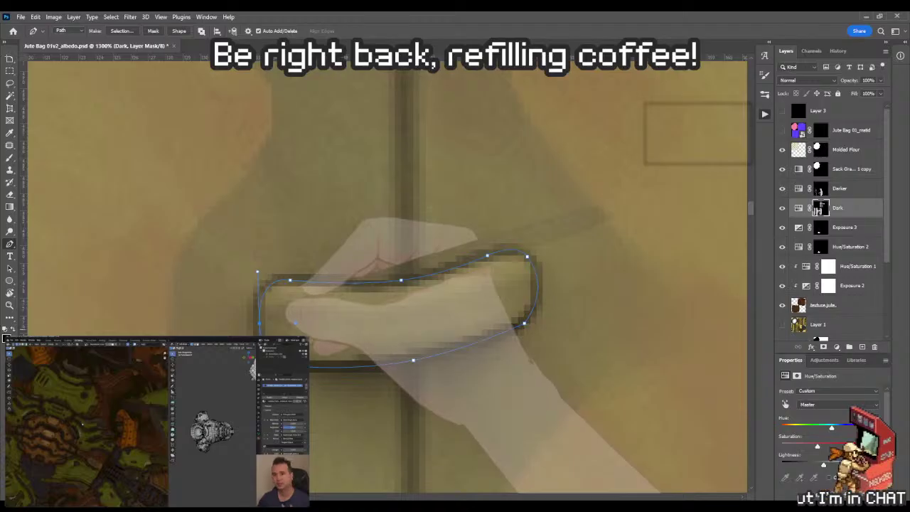
key("ctrl+shift+z")
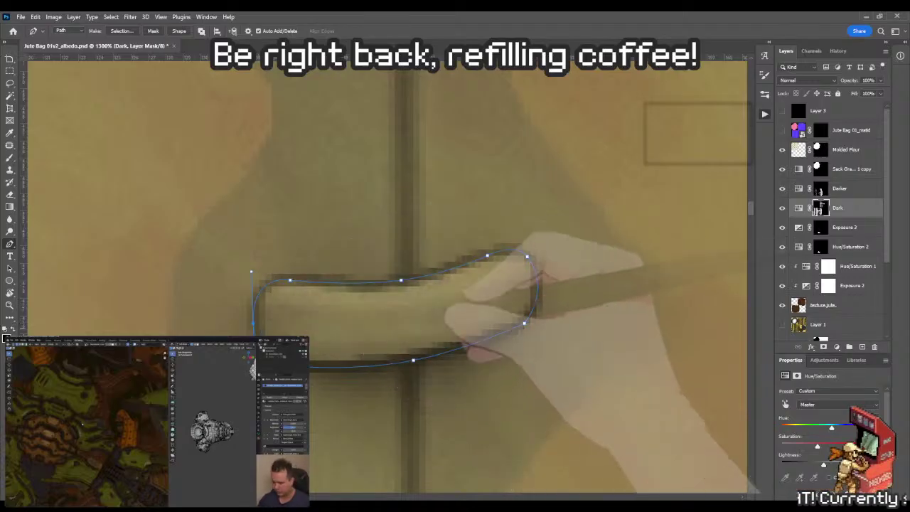
Draw a closed Pen path over the slanted fifth stitch and bend its long edges to the stitch's outline
scroll(387, 274, "down", 5)
scroll(387, 273, "down", 3)
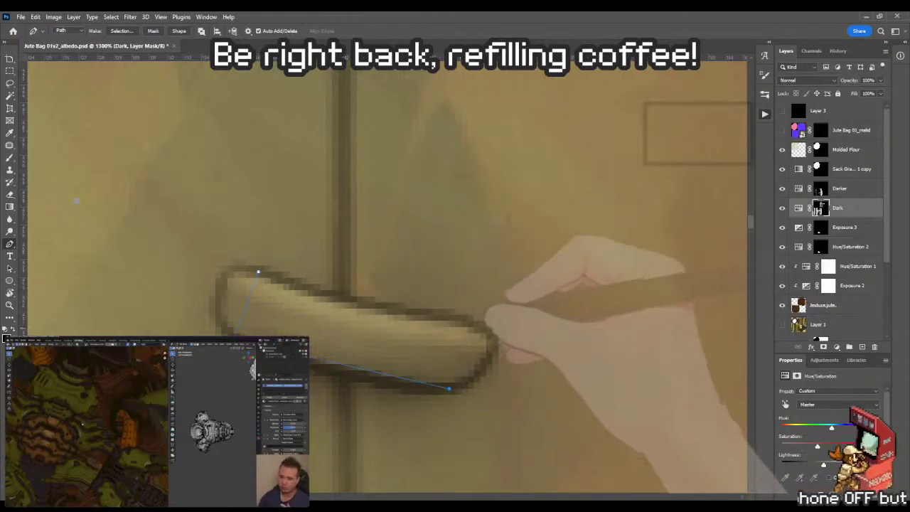
left_click_drag(449, 389, 467, 321)
left_click(258, 271)
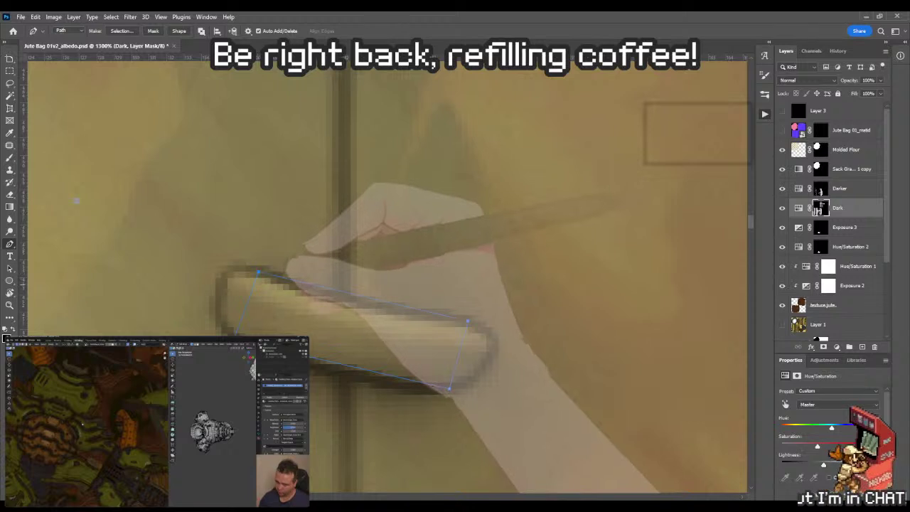
left_click(371, 298)
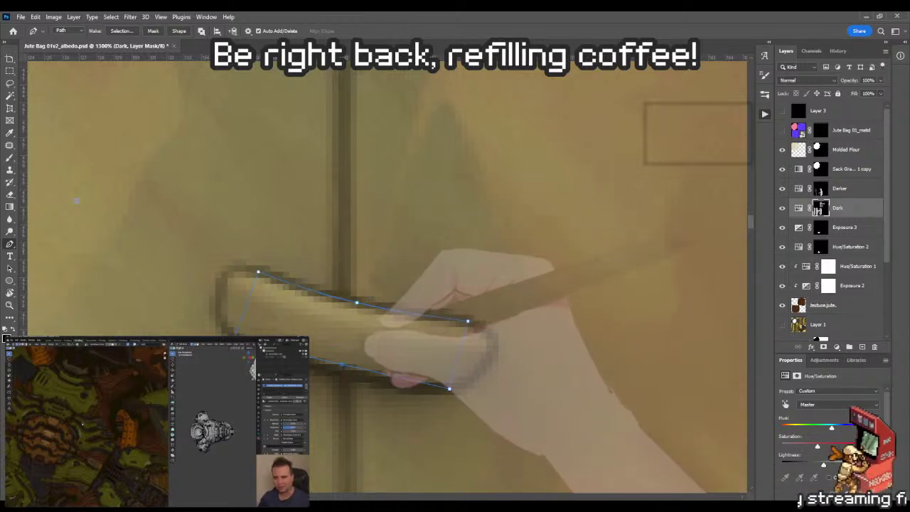
left_click(386, 382)
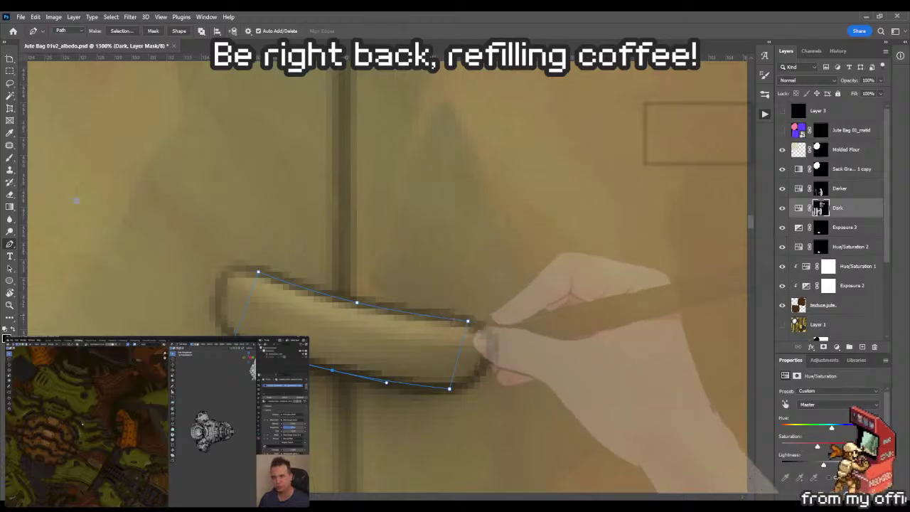
Round both ends of the slanted fifth stitch's path to fit the stitch's outline
left_click_drag(469, 323, 442, 290)
mouse_move(417, 321)
left_mouse_down()
mouse_move(469, 319)
mouse_move(441, 356)
left_mouse_up()
left_click(427, 319)
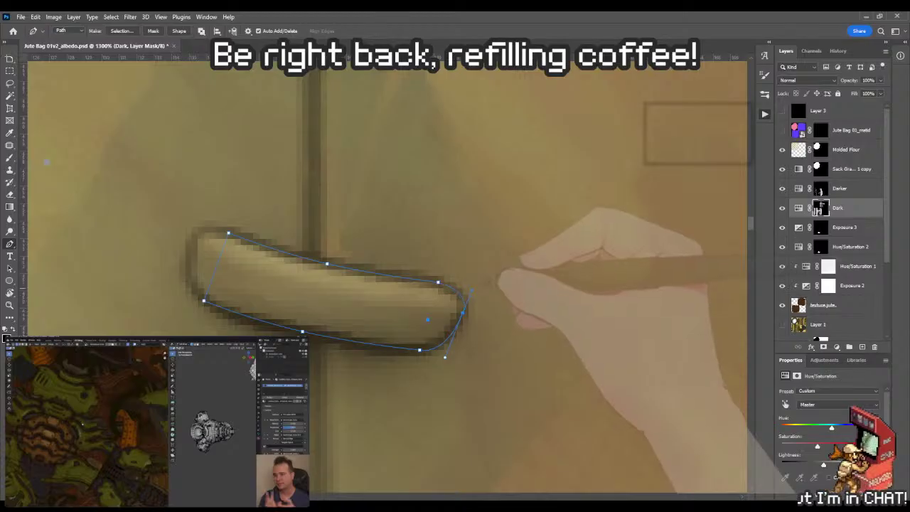
left_click_drag(470, 295, 622, 331)
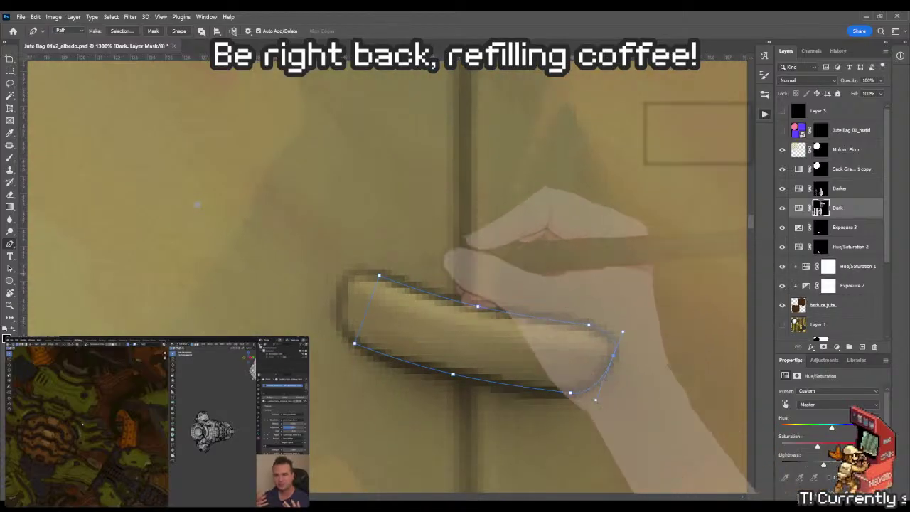
left_click(368, 308)
left_click_drag(366, 310, 337, 305)
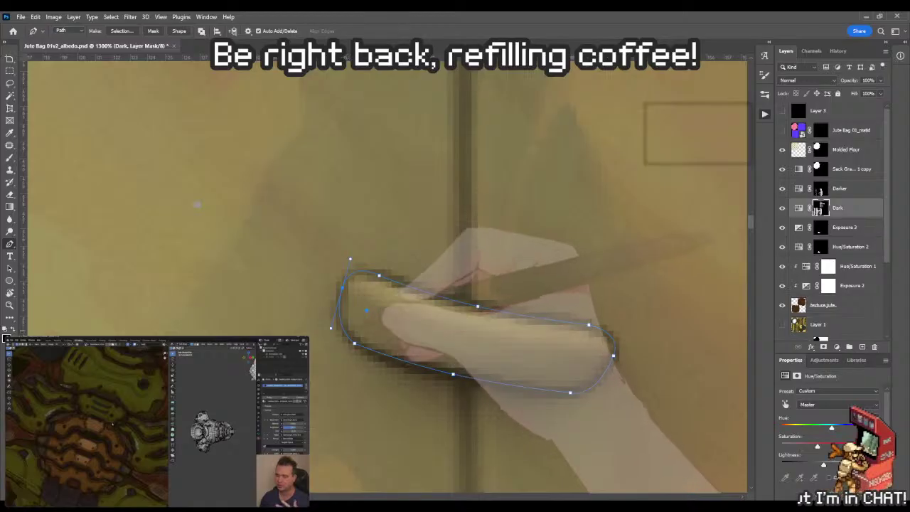
Draw a closed four-cornered Pen path over the sixth stitch, the arched one below the slanted stitch
key("z")
scroll(418, 295, "down", 5)
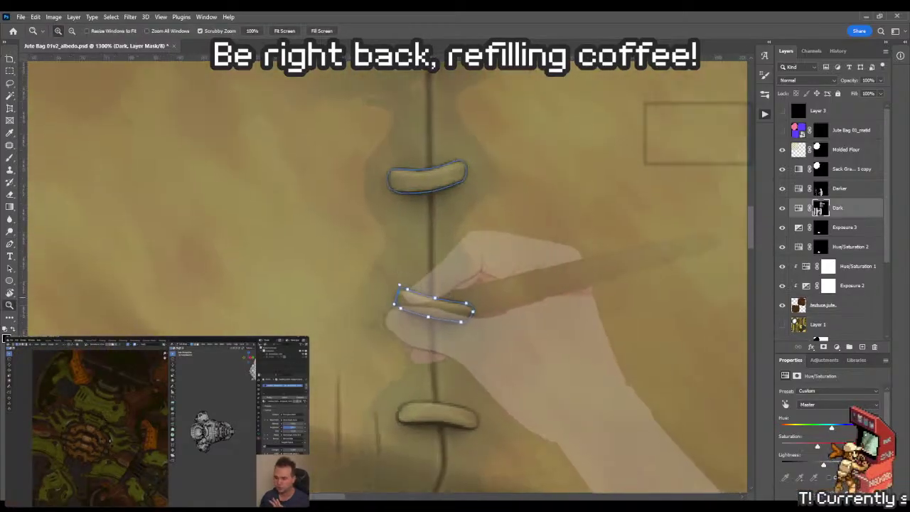
left_click_drag(434, 336, 394, 238)
left_click_drag(435, 316, 421, 268)
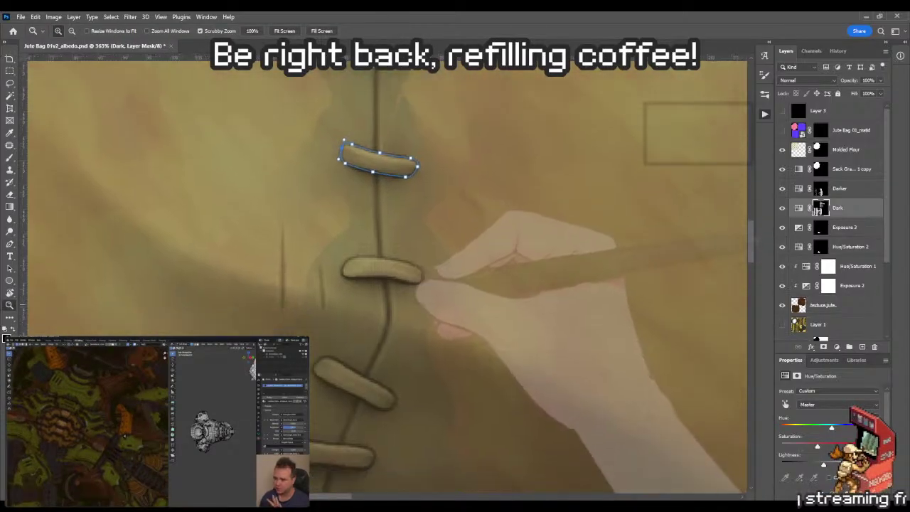
scroll(365, 305, "up", 5)
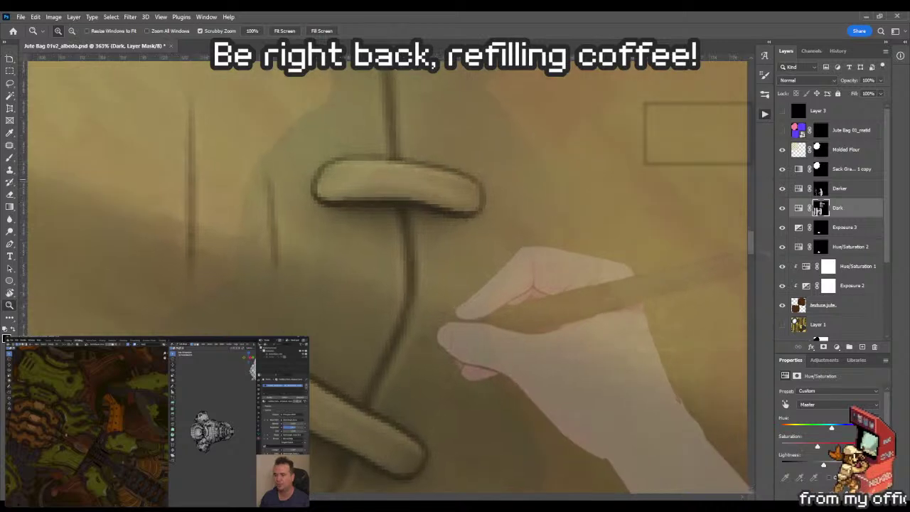
left_click_drag(424, 324, 435, 323)
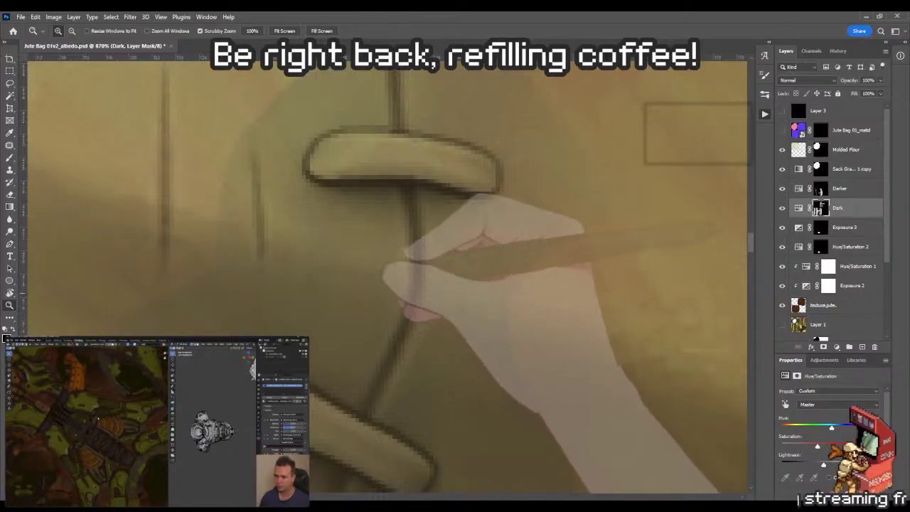
scroll(384, 270, "up", 1)
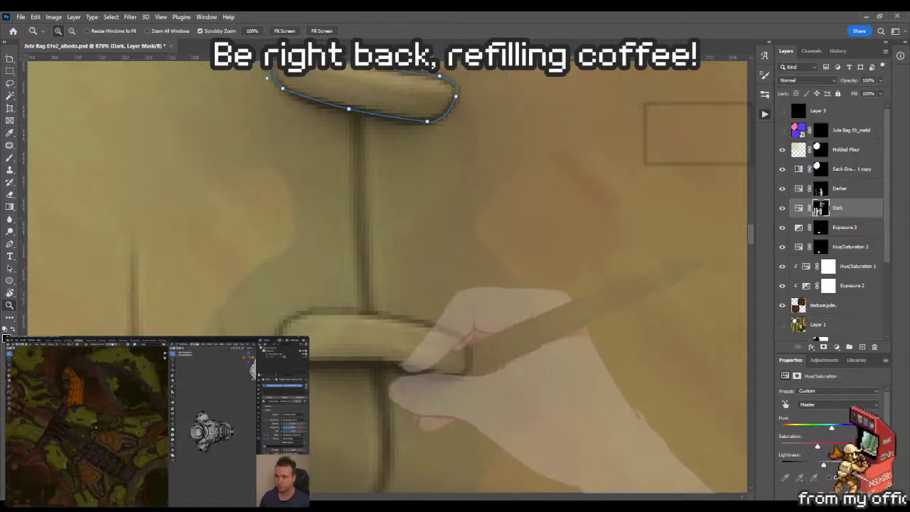
key("p")
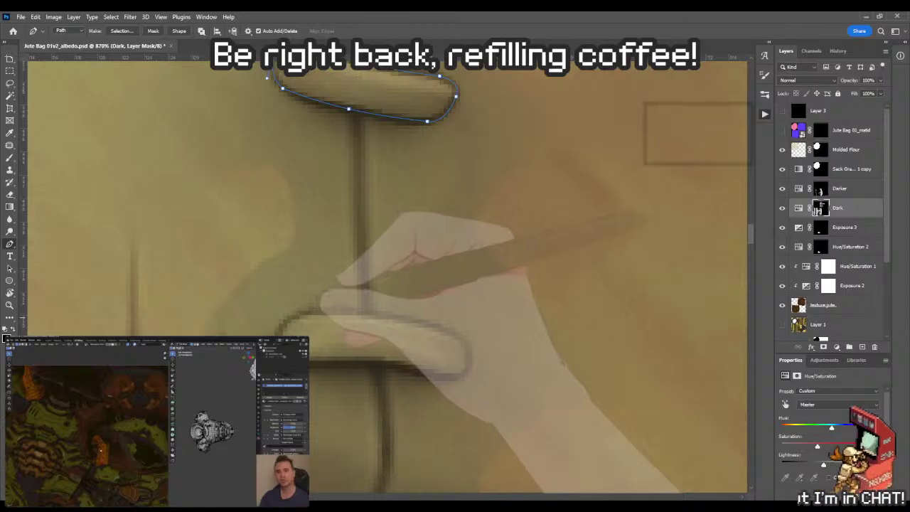
left_click(307, 310)
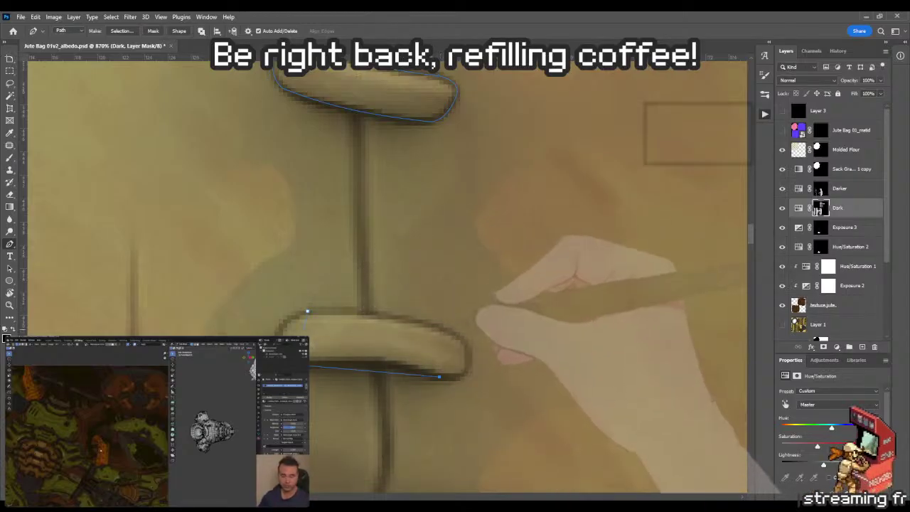
left_click(447, 331)
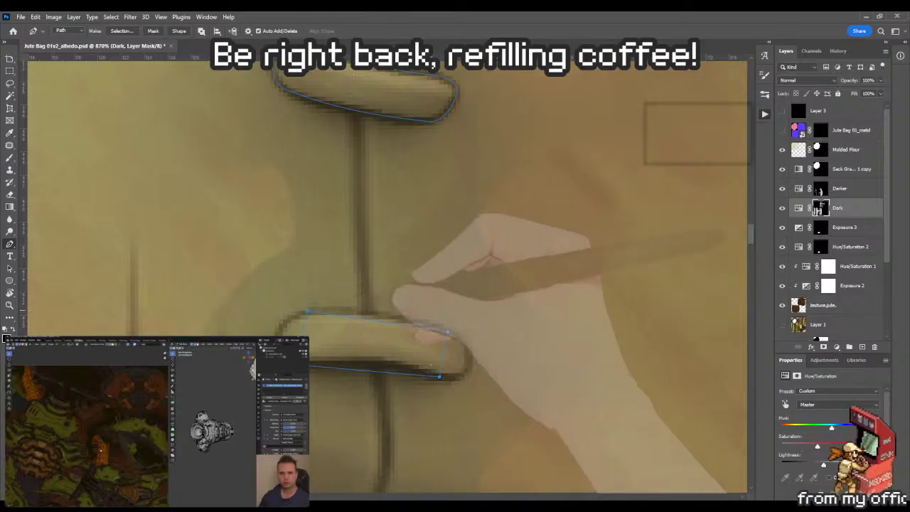
Bend the long edges of the sixth stitch's path and round its ends to match the arched outline
left_click(377, 321)
left_click_drag(377, 321, 377, 315)
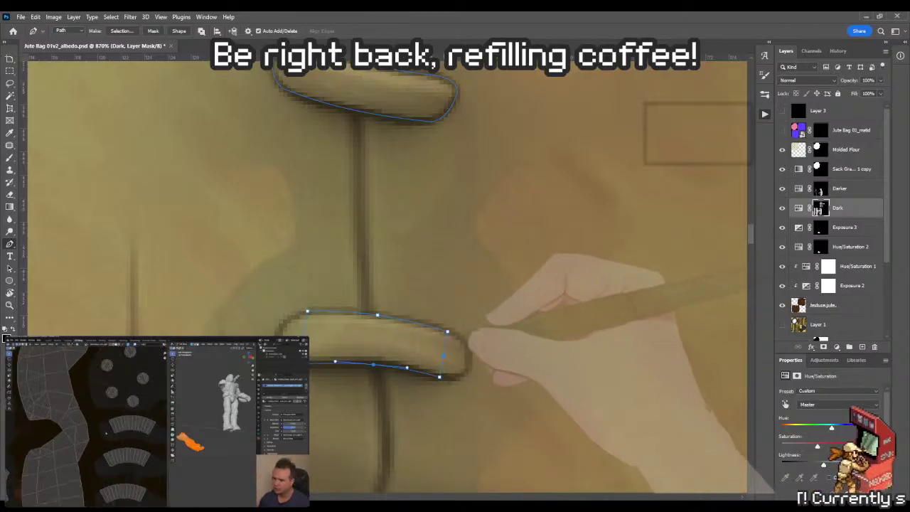
left_click(444, 354)
left_click_drag(444, 354, 468, 360)
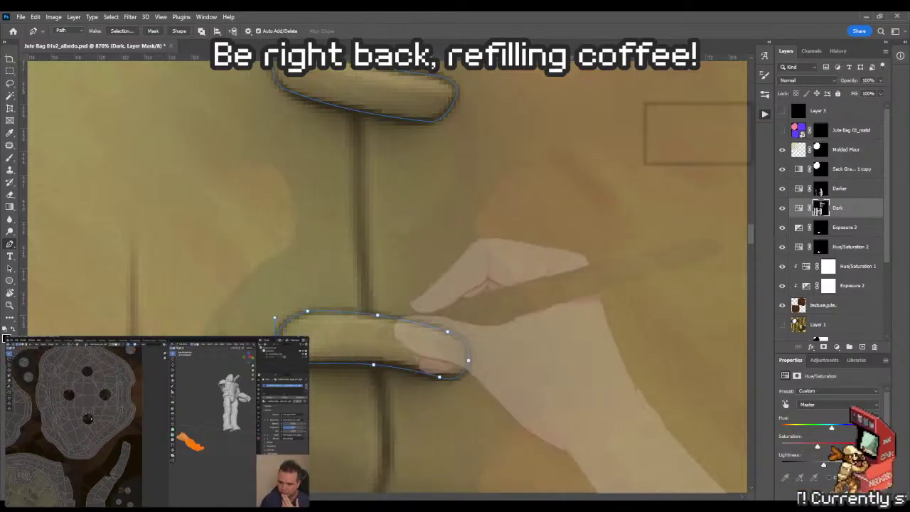
Lasso a wavy-edged strip across the full width of the bag panel, along the dark band beneath its upper fold
left_click_drag(462, 342, 604, 39)
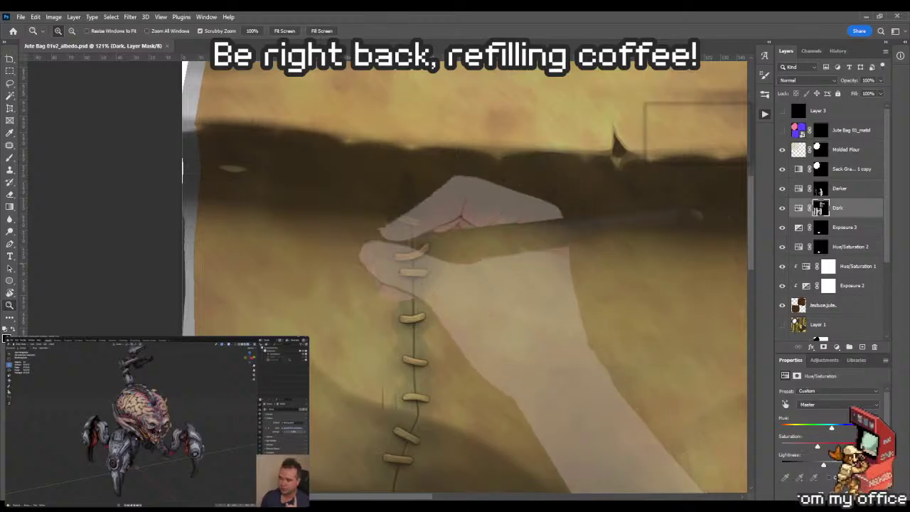
key("l")
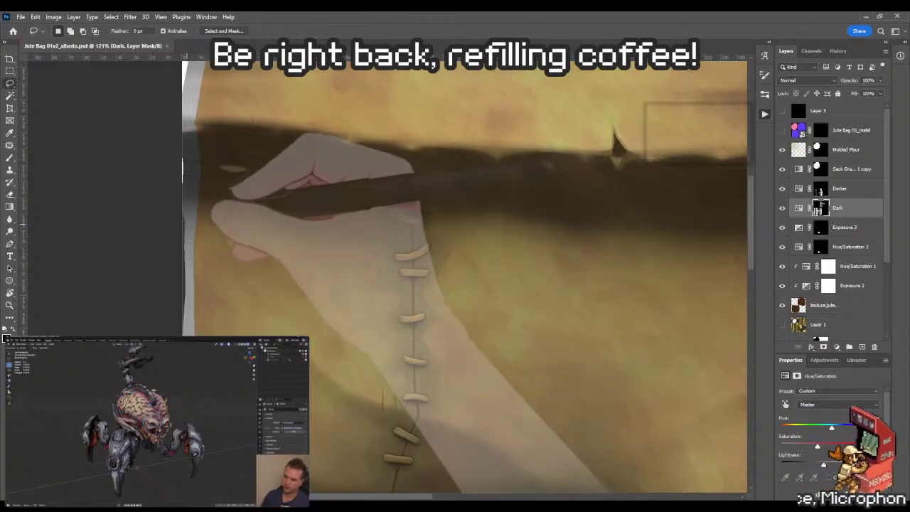
mouse_move(188, 224)
left_mouse_down()
mouse_move(284, 283)
mouse_move(325, 244)
mouse_move(407, 205)
mouse_move(501, 223)
mouse_move(509, 228)
mouse_move(503, 251)
mouse_move(521, 264)
mouse_move(587, 243)
mouse_move(629, 210)
mouse_move(432, 248)
mouse_move(482, 275)
mouse_move(489, 312)
mouse_move(501, 318)
mouse_move(593, 288)
mouse_move(604, 200)
mouse_move(314, 198)
mouse_move(547, 227)
mouse_move(224, 202)
mouse_move(219, 285)
left_mouse_up()
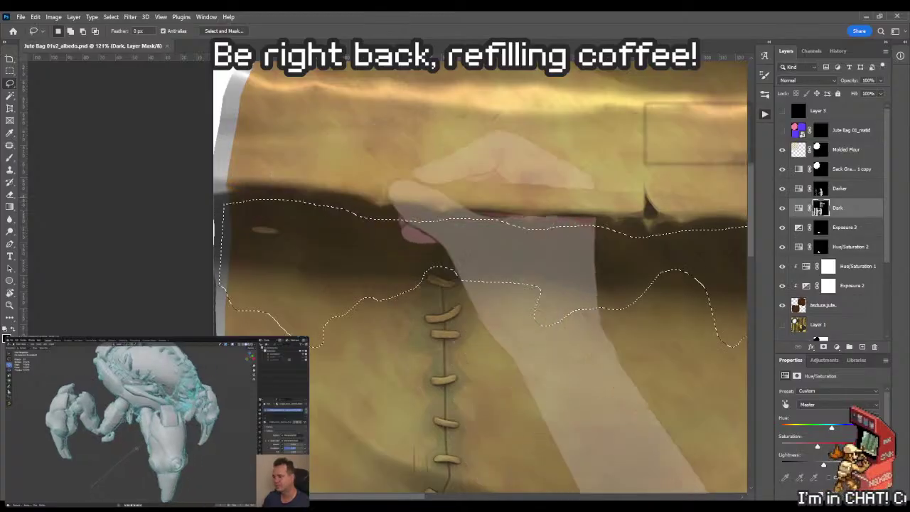
scroll(455, 270, "right", 2)
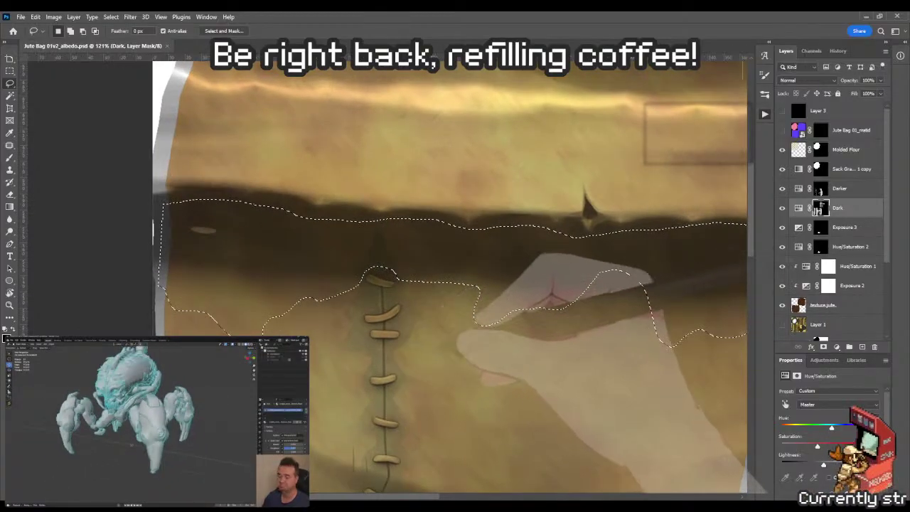
scroll(455, 270, "right", 2)
scroll(386, 276, "right", 1)
scroll(387, 276, "up", 1)
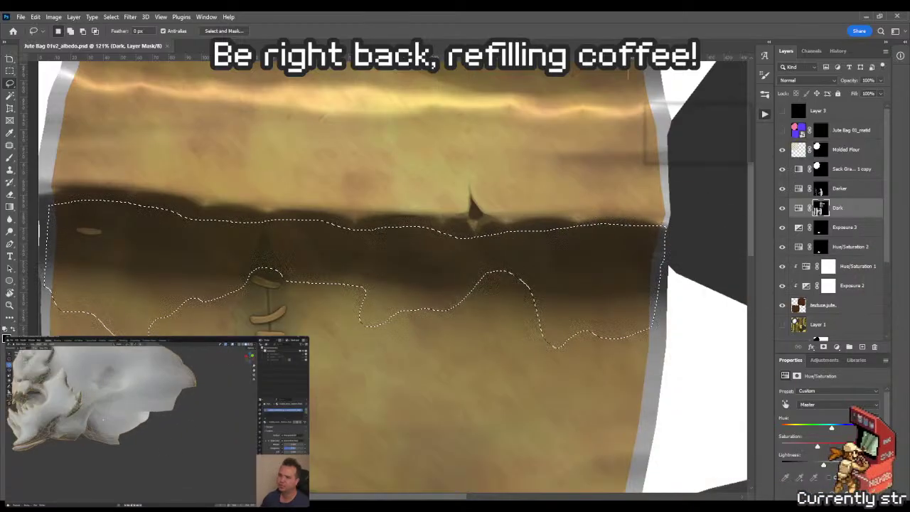
Add a narrow branch to the lasso selection, curving from the strip down to the shaded cloth beside the stitched seam
key("ctrl+d")
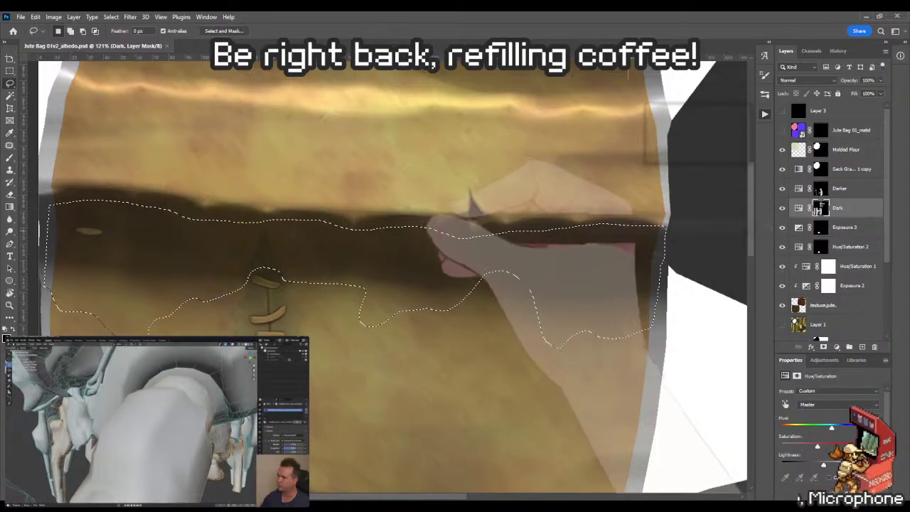
key("z")
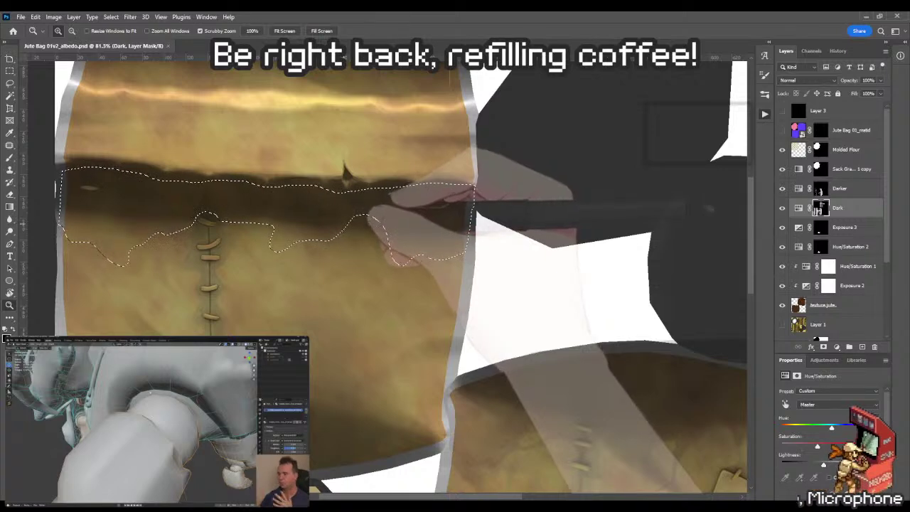
scroll(384, 275, "down", 1)
key("l")
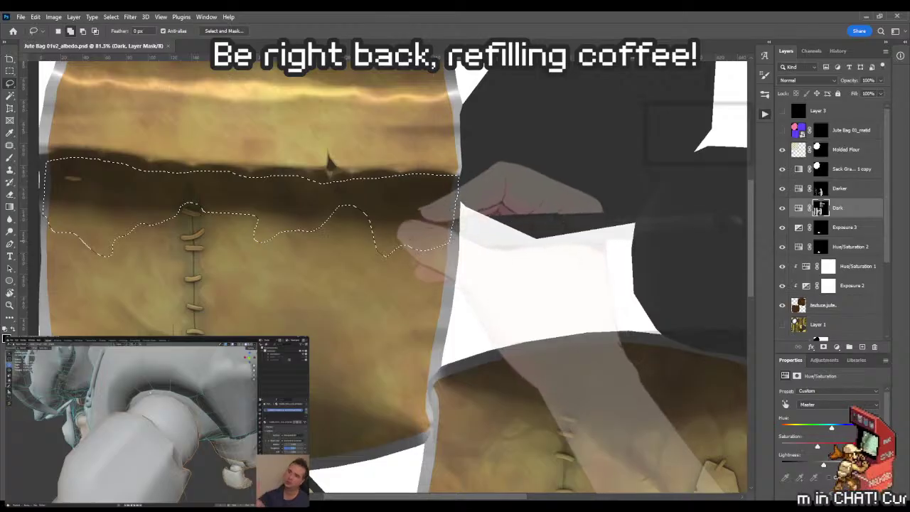
mouse_move(375, 244)
left_mouse_down()
mouse_move(361, 305)
mouse_move(323, 317)
mouse_move(303, 337)
left_mouse_up()
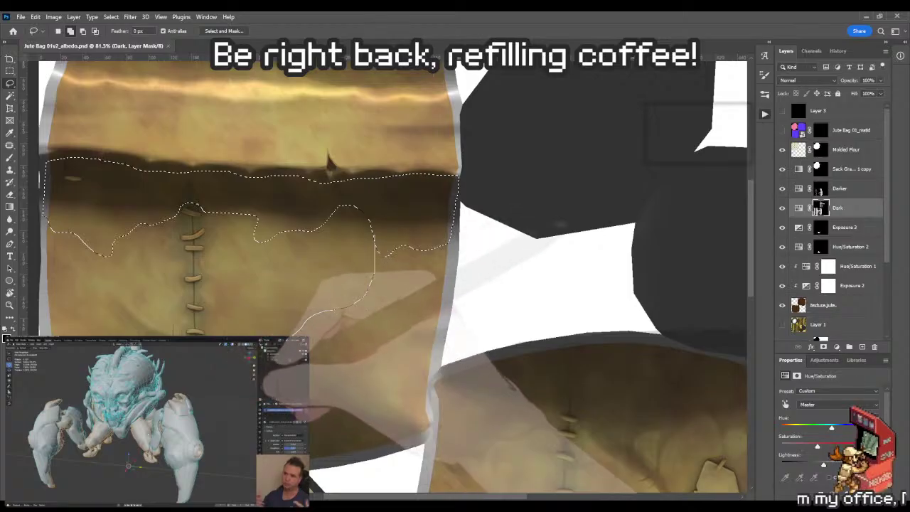
mouse_move(267, 384)
left_mouse_down()
mouse_move(284, 405)
mouse_move(313, 392)
mouse_move(325, 346)
mouse_move(364, 302)
left_mouse_up()
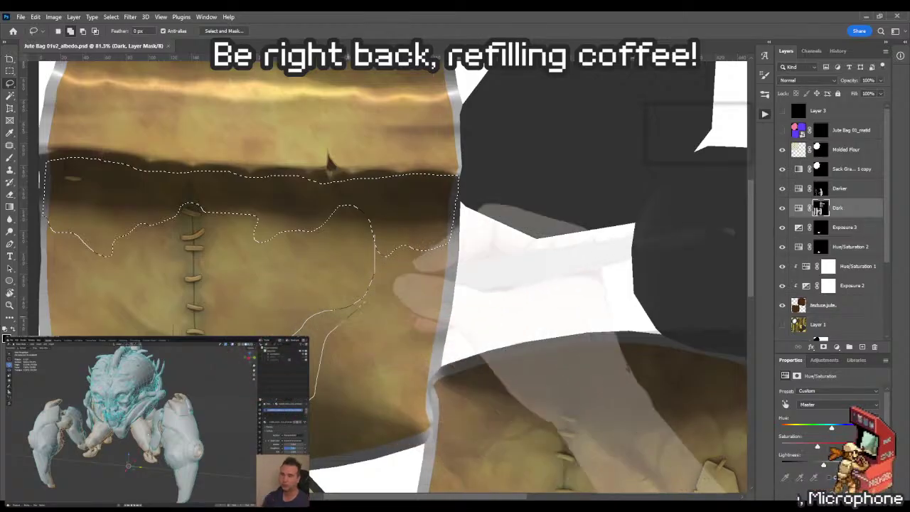
left_click_drag(374, 242, 370, 222)
Refine the lasso selection with irregular notches along the lower stain and curled inlets in the strip's lower edge near both panel sides
scroll(356, 270, "down", 3)
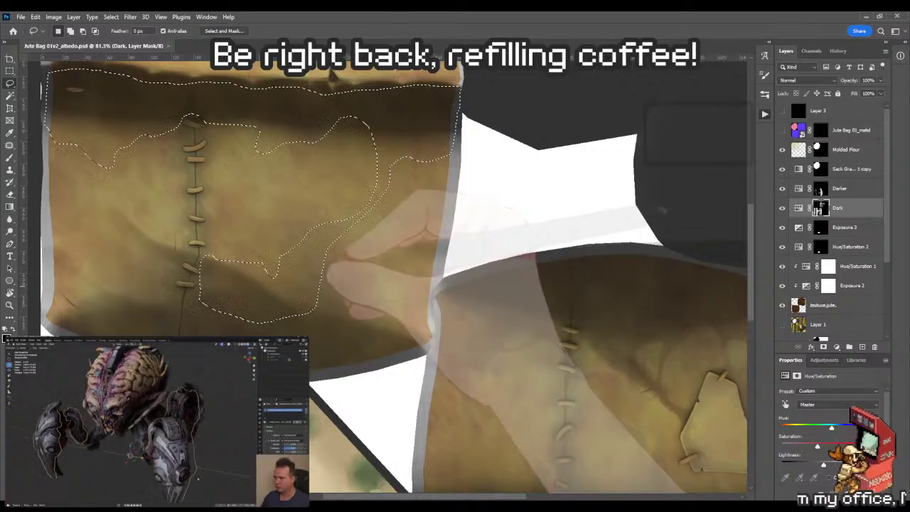
scroll(387, 273, "down", 2)
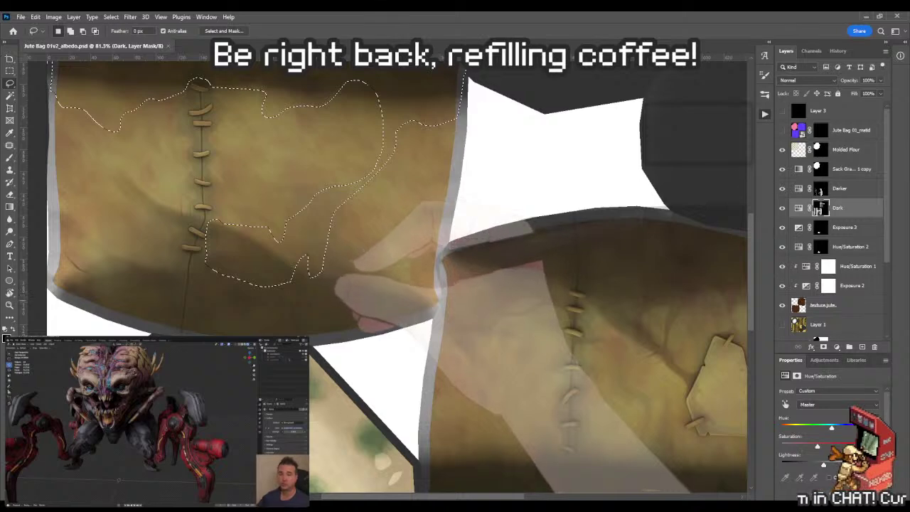
left_click_drag(370, 277, 388, 250)
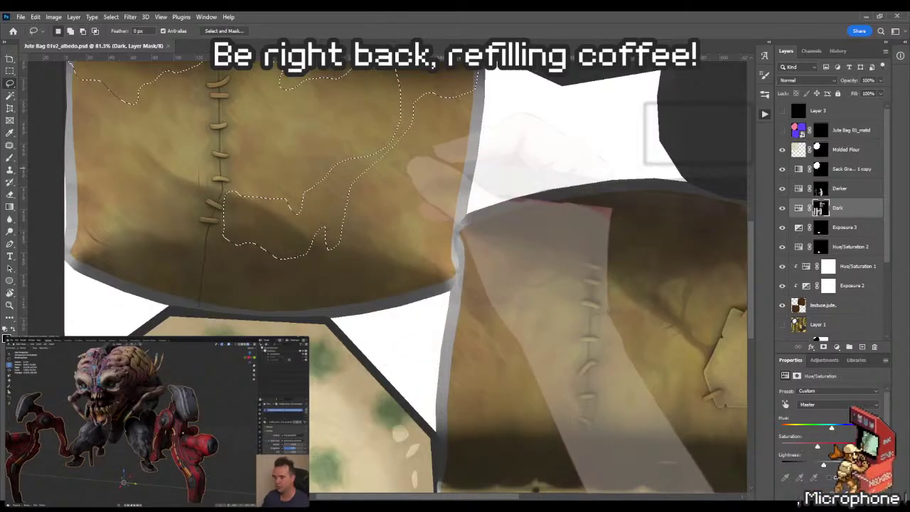
scroll(235, 245, "up", 3)
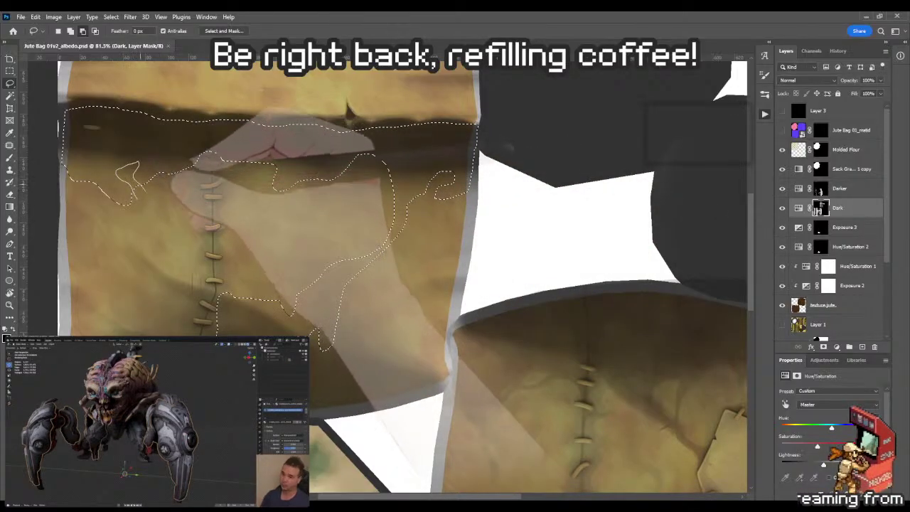
scroll(386, 276, "up", 2)
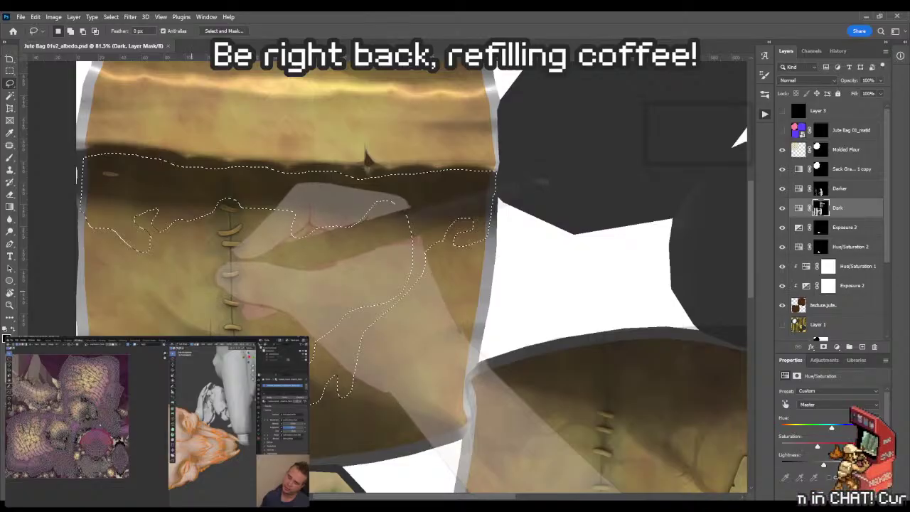
Apply a gradient inside the selection on the Dark layer's mask to darken the stain shape, and clear the selection
key("z")
left_click_drag(139, 236, 154, 237)
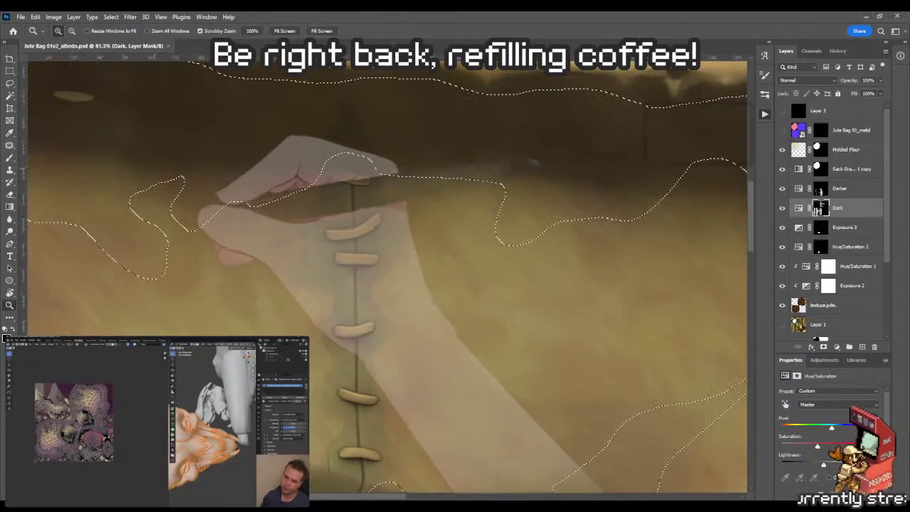
left_click_drag(238, 214, 208, 282)
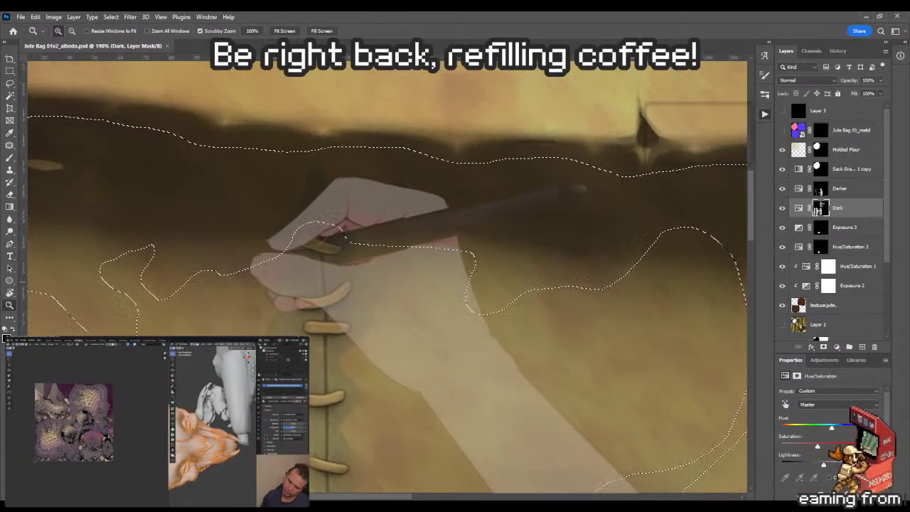
left_click_drag(298, 235, 288, 238)
left_click_drag(438, 224, 389, 157)
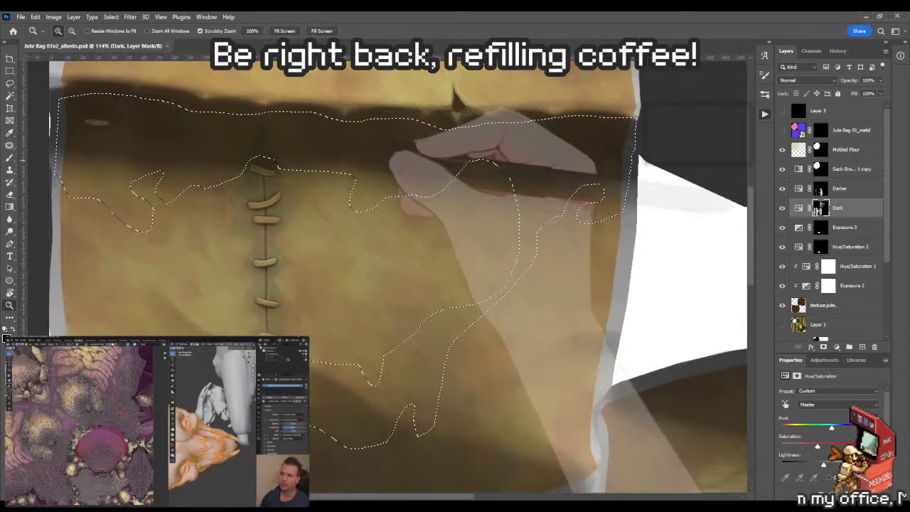
left_click_drag(398, 205, 390, 206)
key("g")
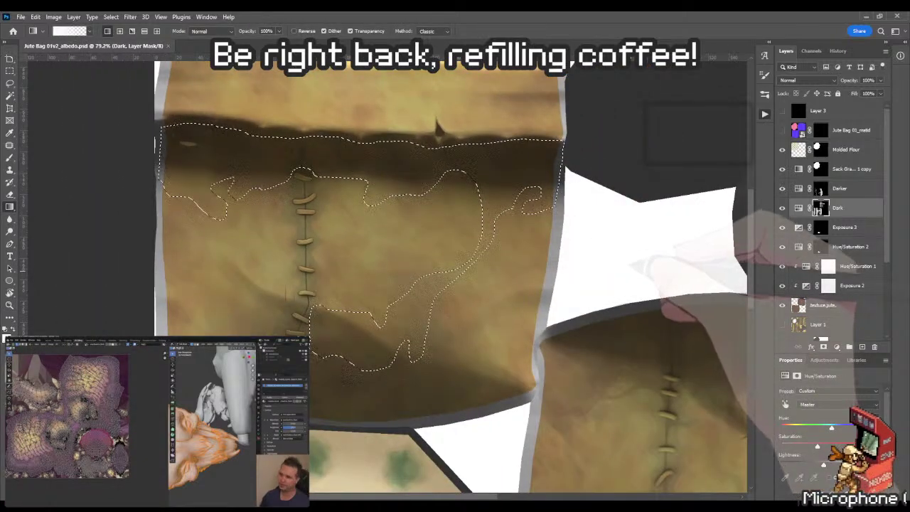
key("m")
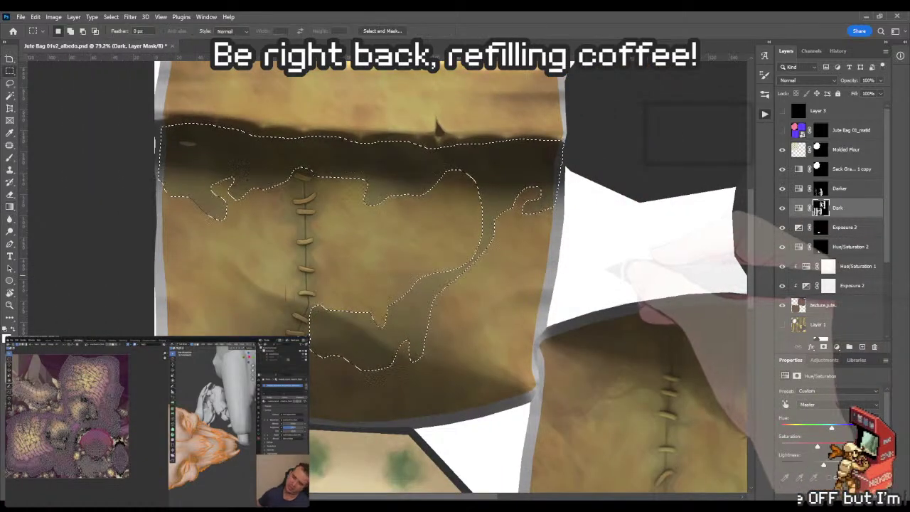
left_click(610, 270)
Blend the stain's edges left of the stitched seam on the Dark mask with a resized Mixer Brush
left_click_drag(408, 222, 404, 221)
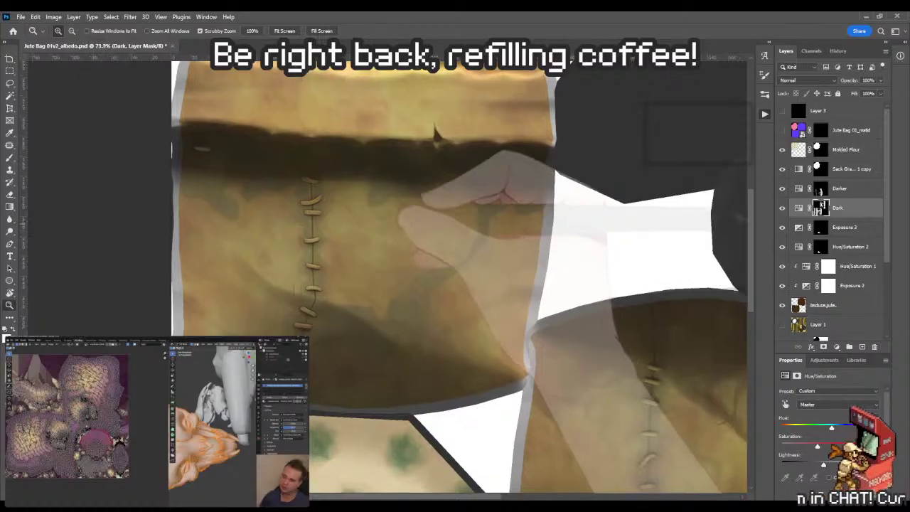
key("b")
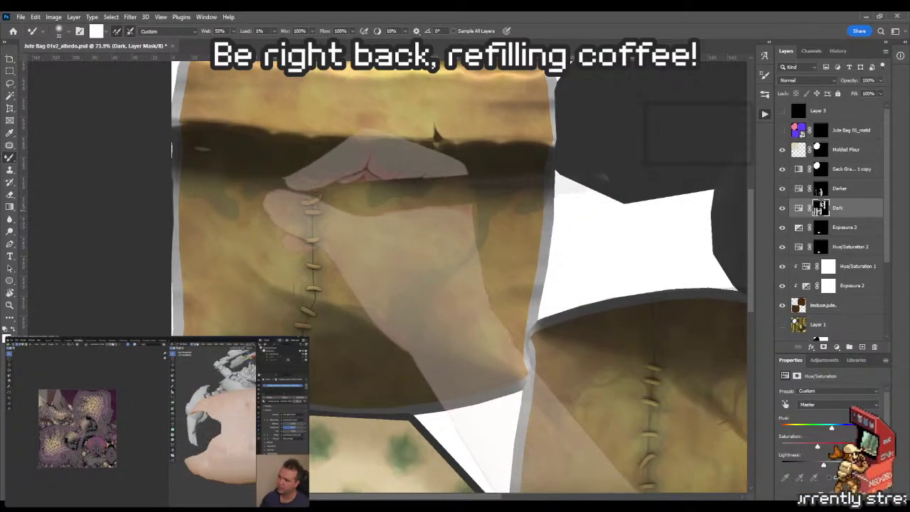
right_click(228, 212, "alt")
key("z")
left_click_drag(231, 203, 260, 203)
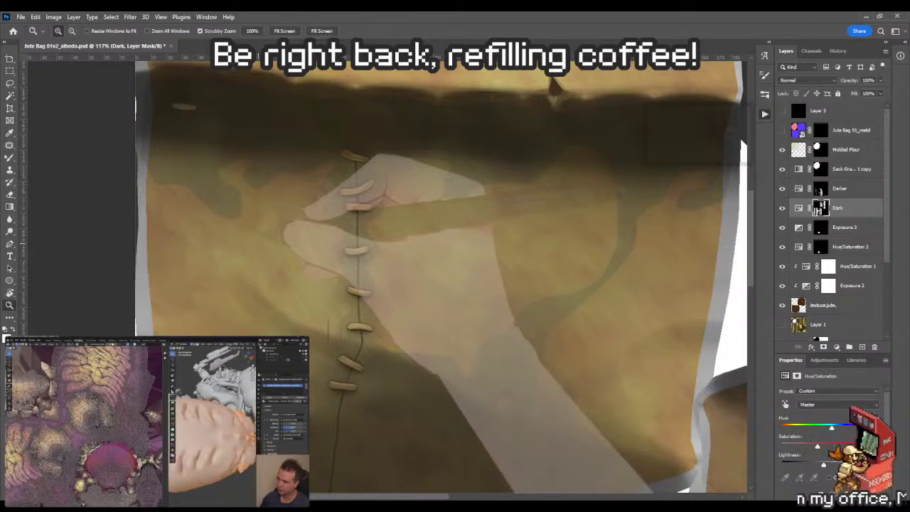
key("b")
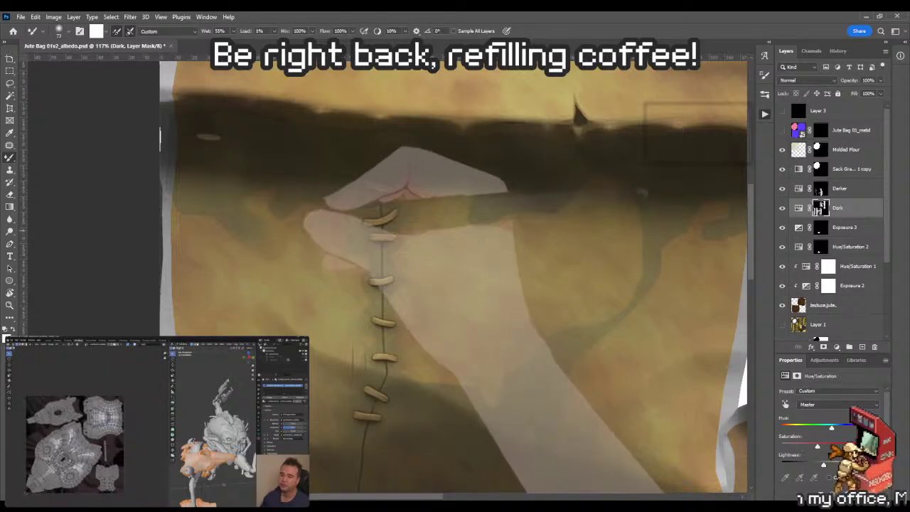
Reshape the stain's lower contour around the stitches on the Dark mask, alternating between the Brush and the Mixer Brush
key("z")
left_click_drag(261, 215, 290, 212)
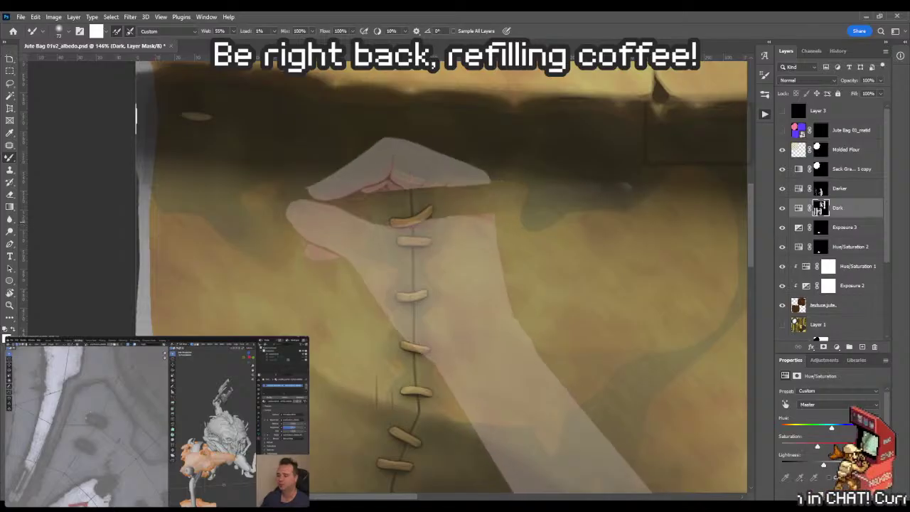
key("shift+b")
left_click_drag(229, 193, 265, 193)
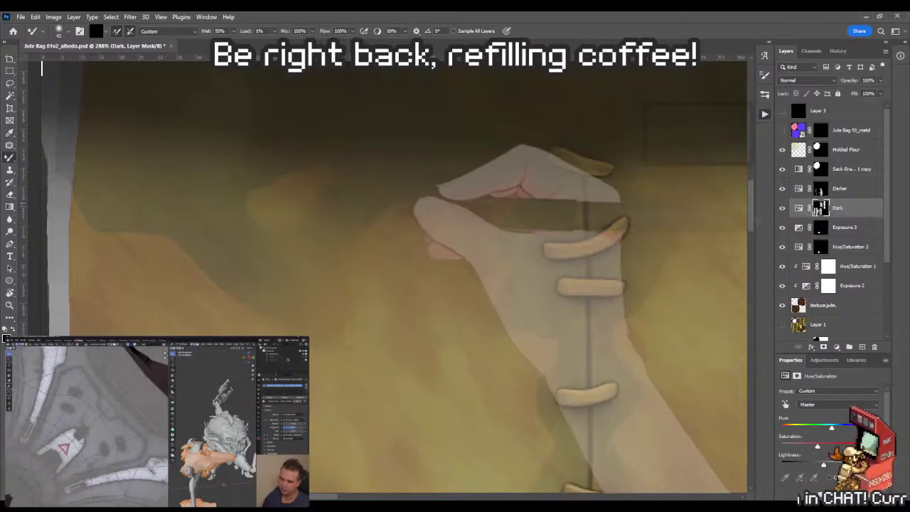
key("b")
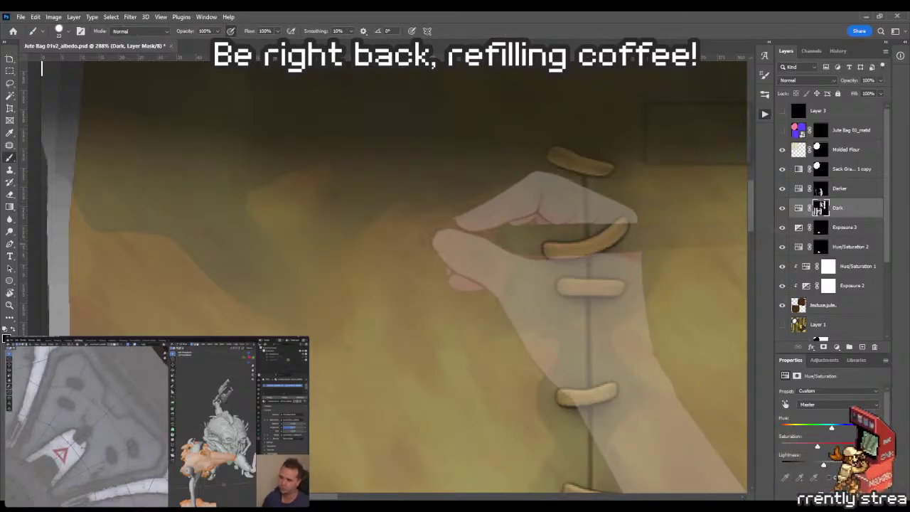
key("shift+b")
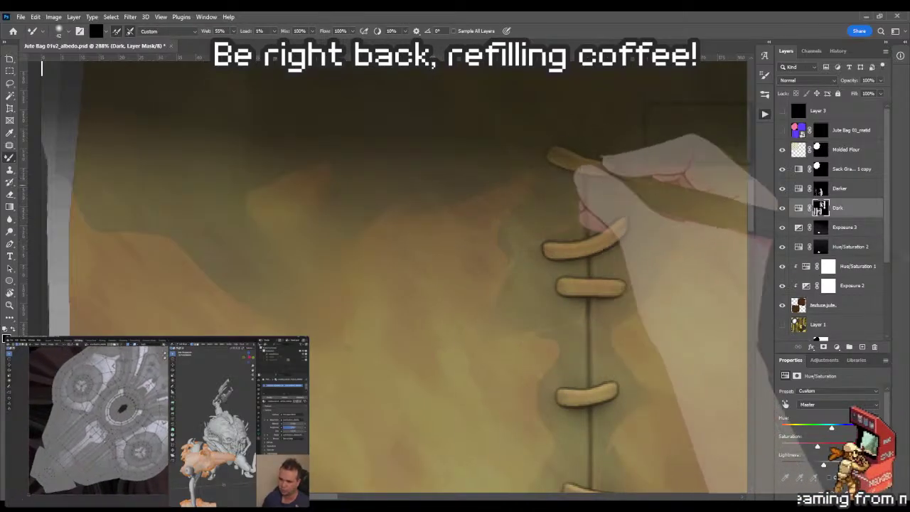
key("shift+b")
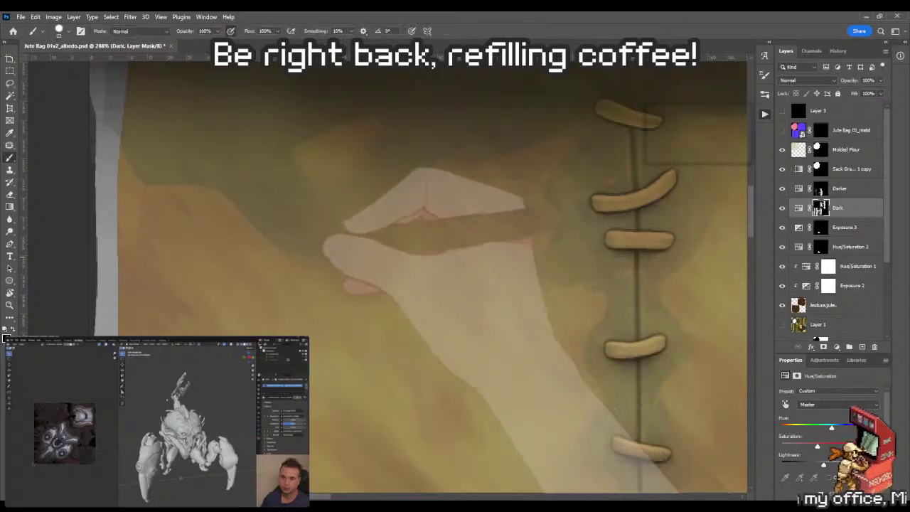
Touch up and soften the stain's edge near the panel's left border on the Dark mask with resized brushes
scroll(197, 245, "up", 2)
right_click(196, 246, "alt")
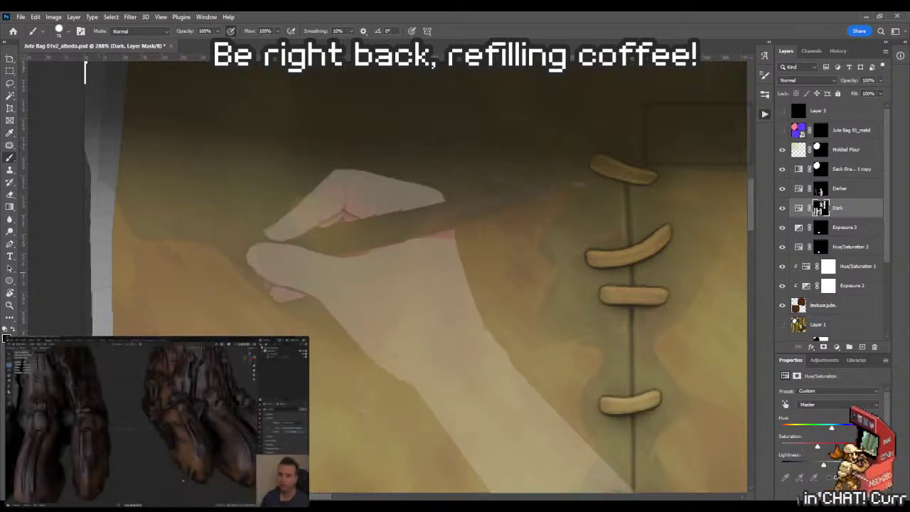
right_click(172, 290, "alt")
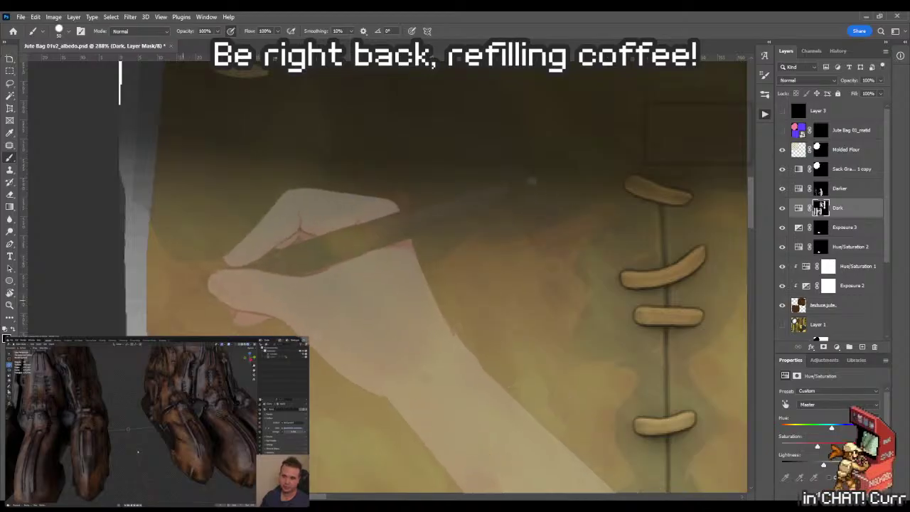
key("z")
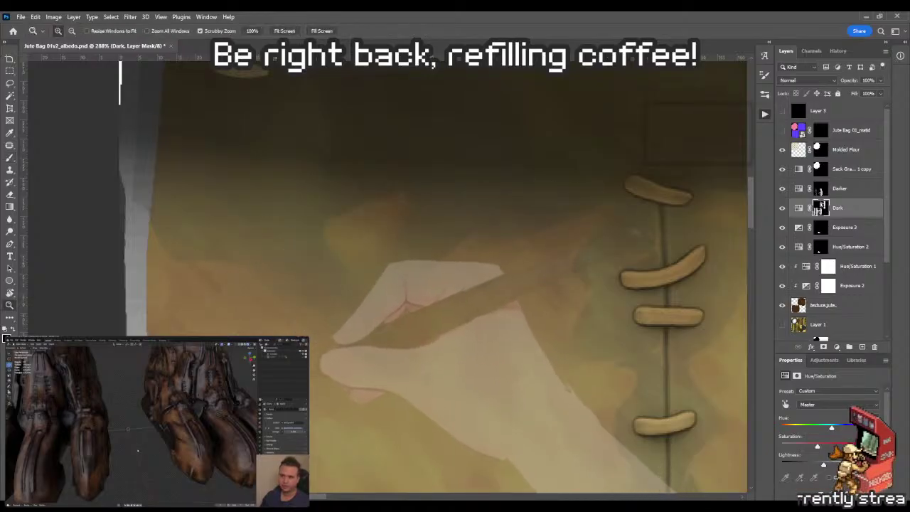
key("b")
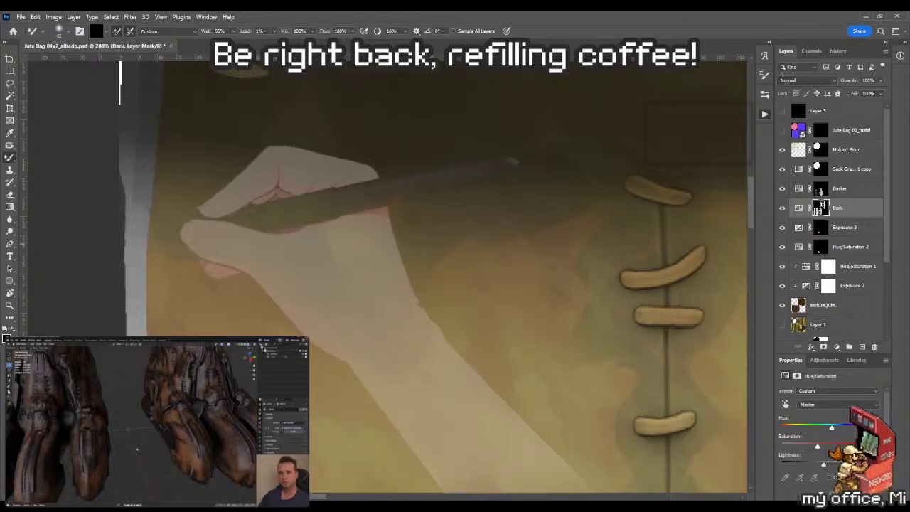
key("z")
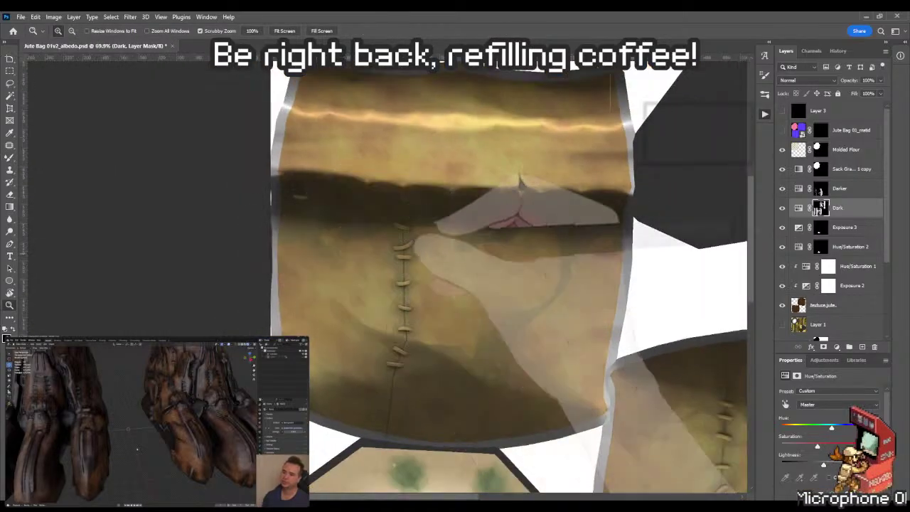
left_click_drag(590, 235, 661, 236)
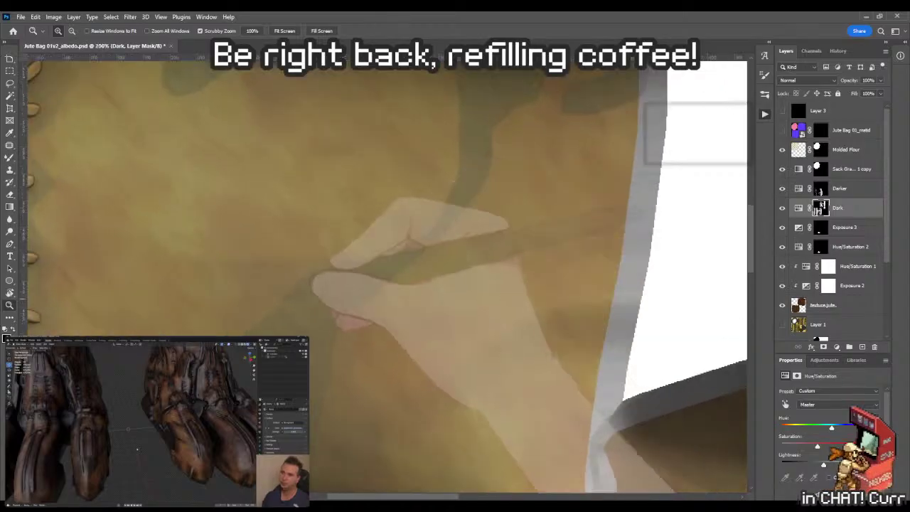
Touch up and blend the winding stain right of the stitched seam on the Dark mask with the Brush and Mixer Brush
scroll(384, 270, "left", 3)
key("b")
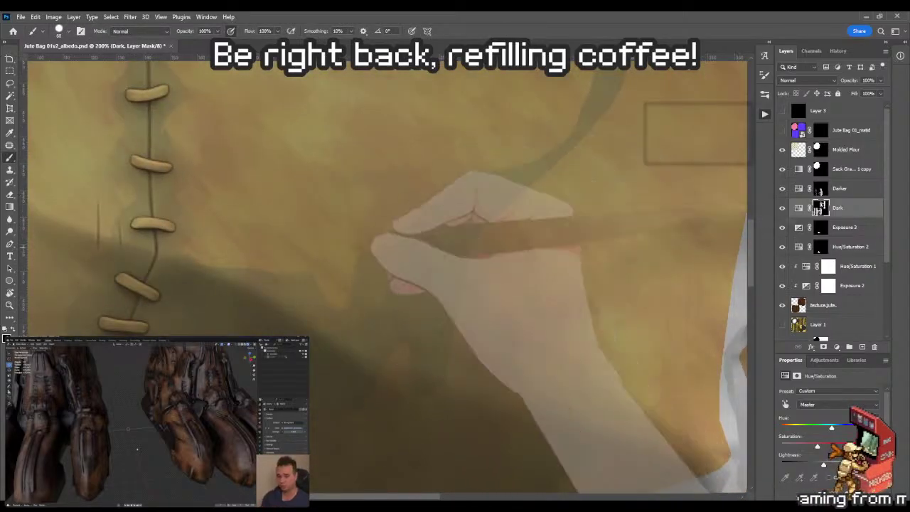
key("shift+b")
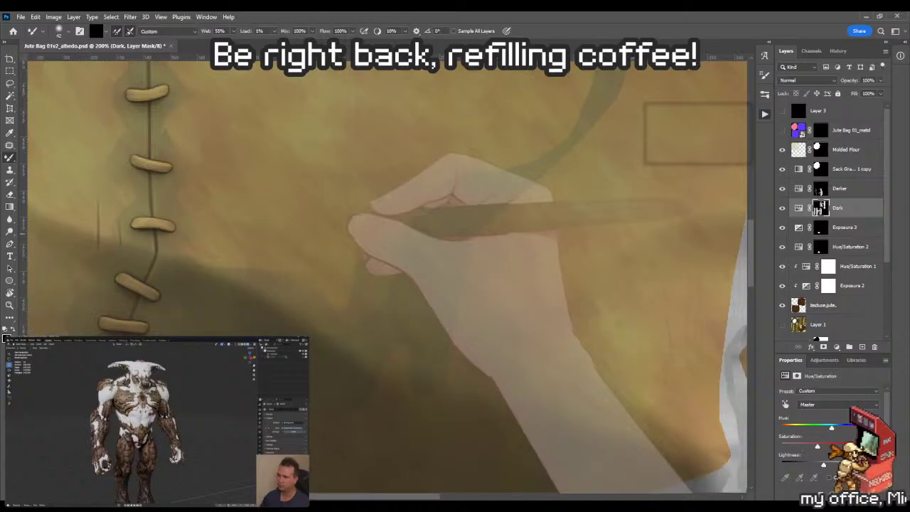
scroll(336, 248, "up", 3)
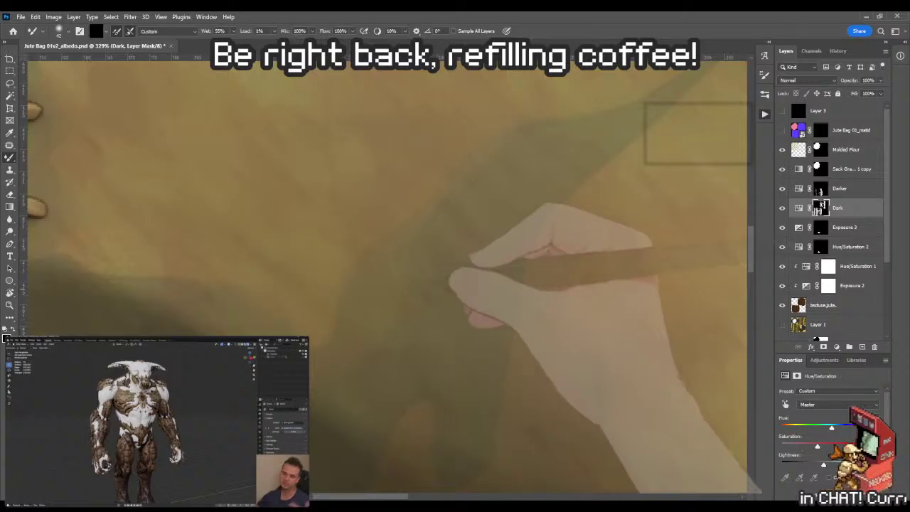
key("z")
scroll(384, 270, "down", 5)
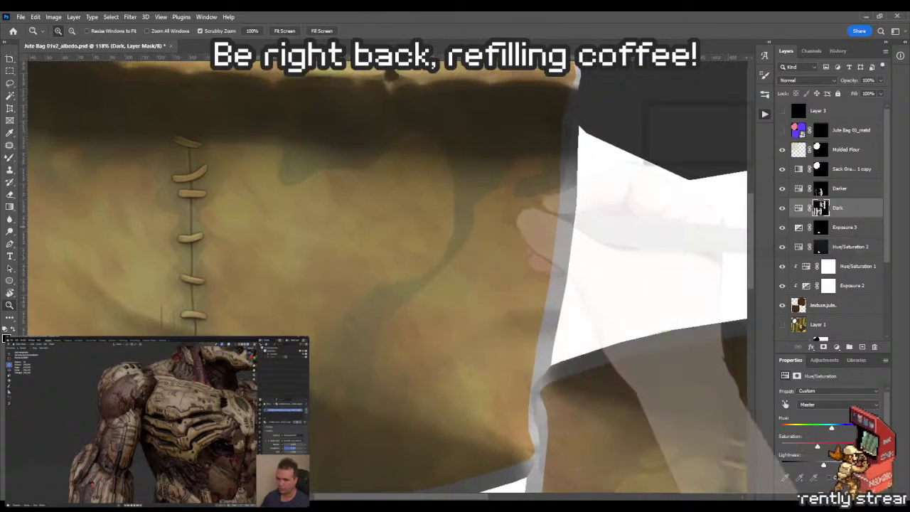
Lasso an area just below the dark band near the panel's right border and apply a gradient to it on the Dark mask
left_click_drag(470, 189, 320, 301)
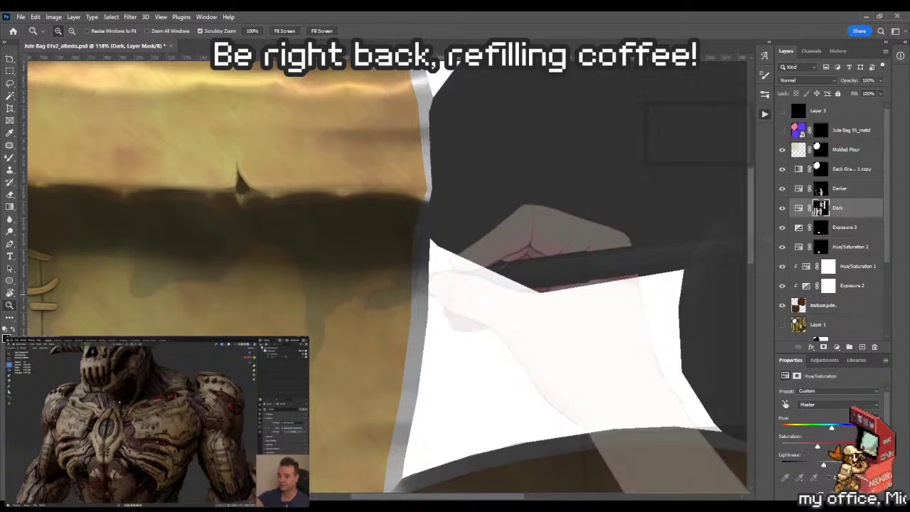
left_click_drag(409, 273, 458, 273)
key("b")
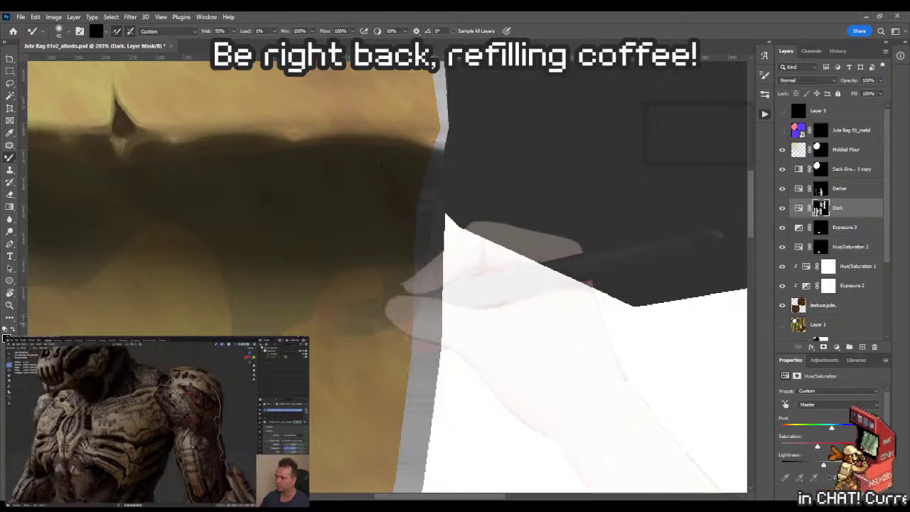
key("l")
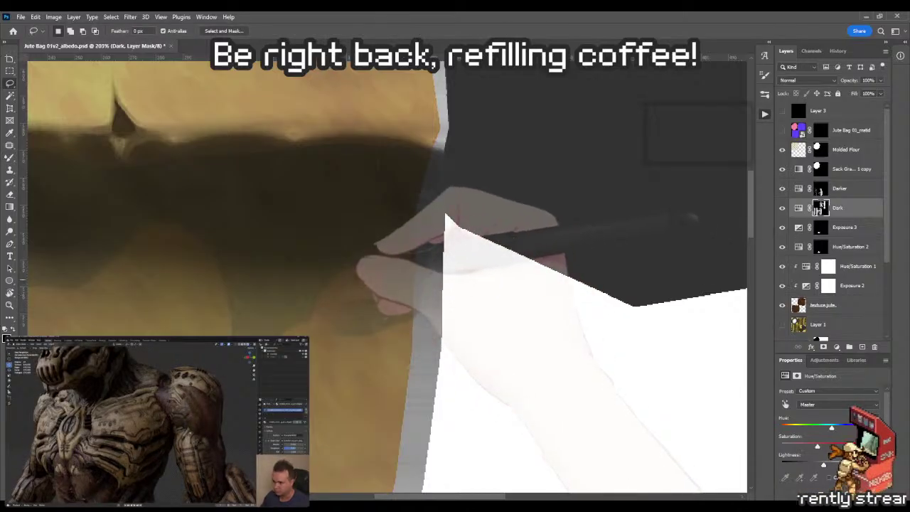
left_click_drag(328, 285, 328, 283)
key("g")
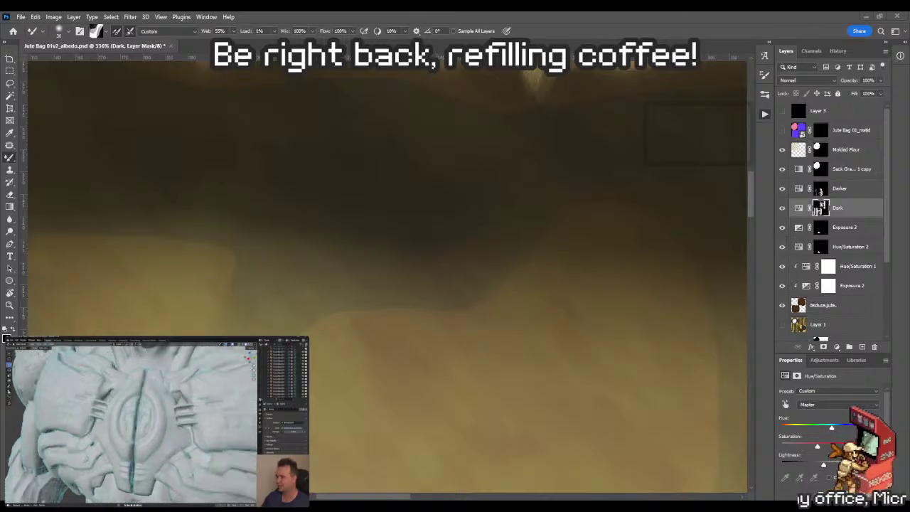
Blend the stain edges under the dark band and around the seam's upper stitches on the Dark mask with the Mixer Brush
key("z")
scroll(384, 271, "down", 5)
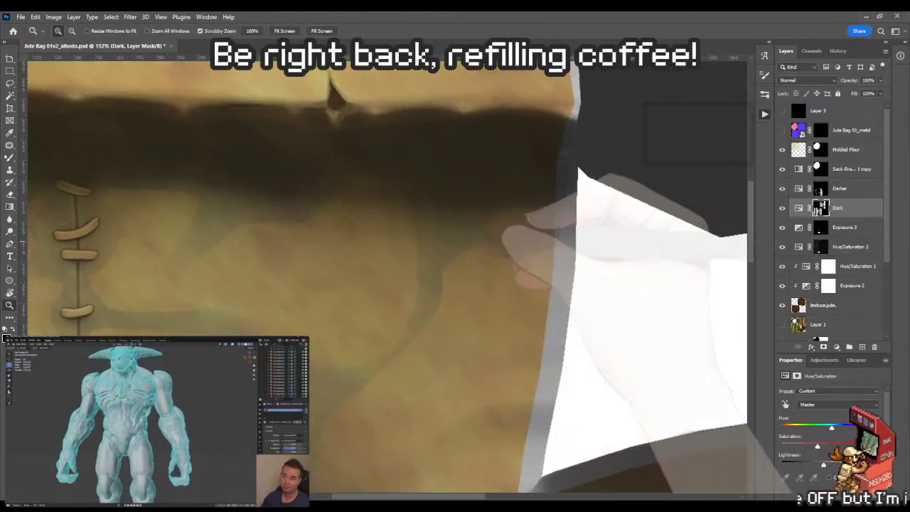
left_click_drag(491, 242, 520, 235)
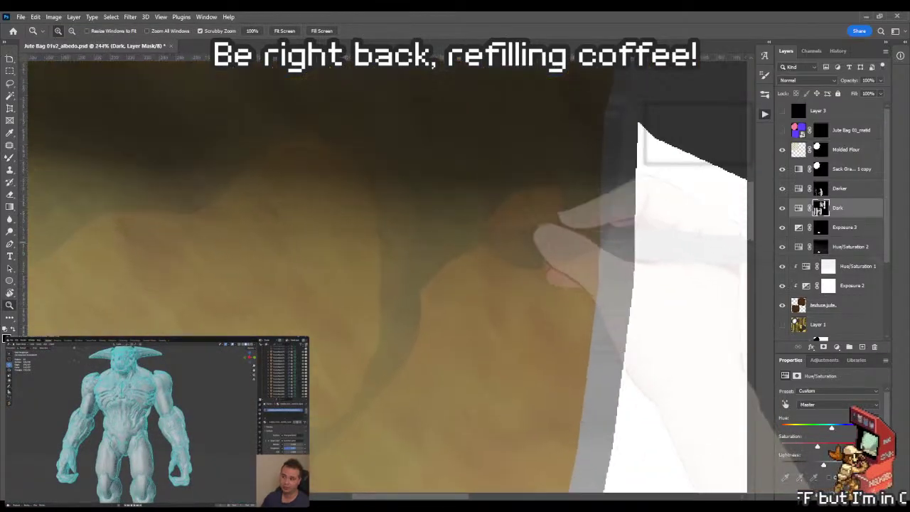
key("b")
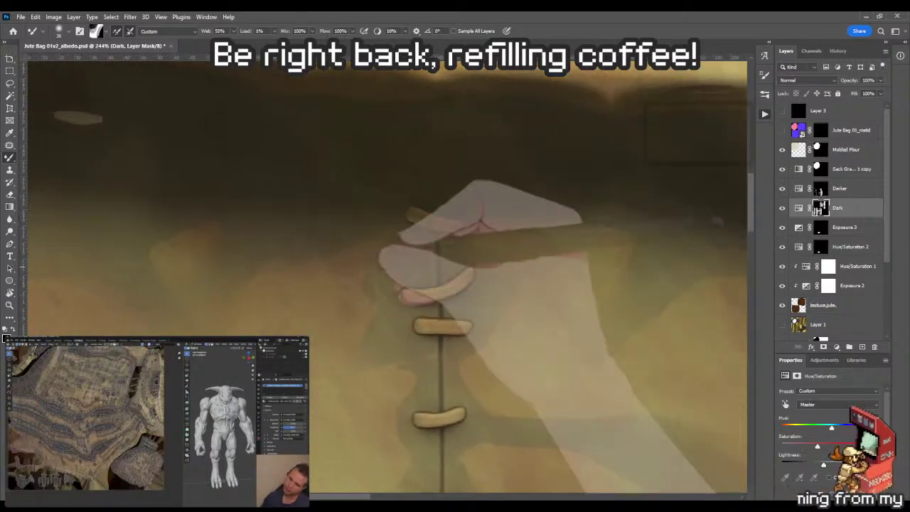
key("z")
scroll(388, 273, "down", 4)
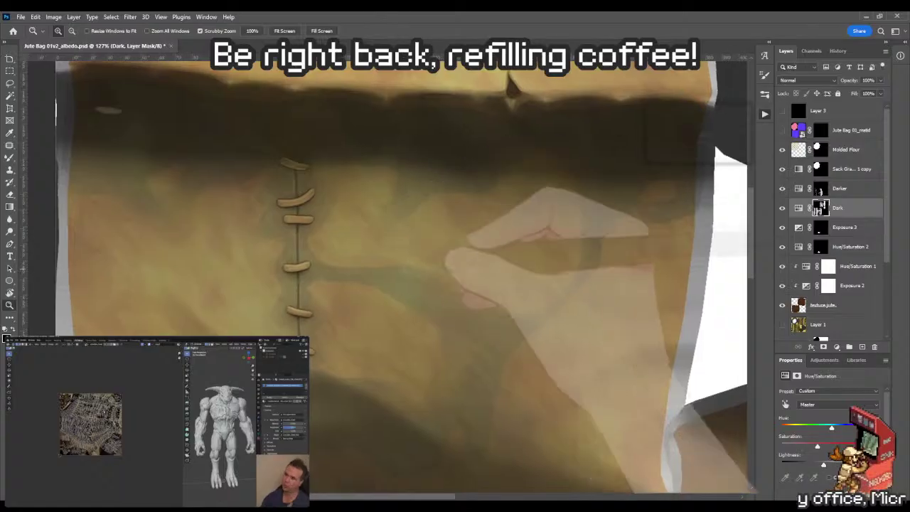
Select a long wavy area along the dark band's lower edge right of the seam and darken it with a white gradient on the Dark mask
scroll(388, 273, "down", 6)
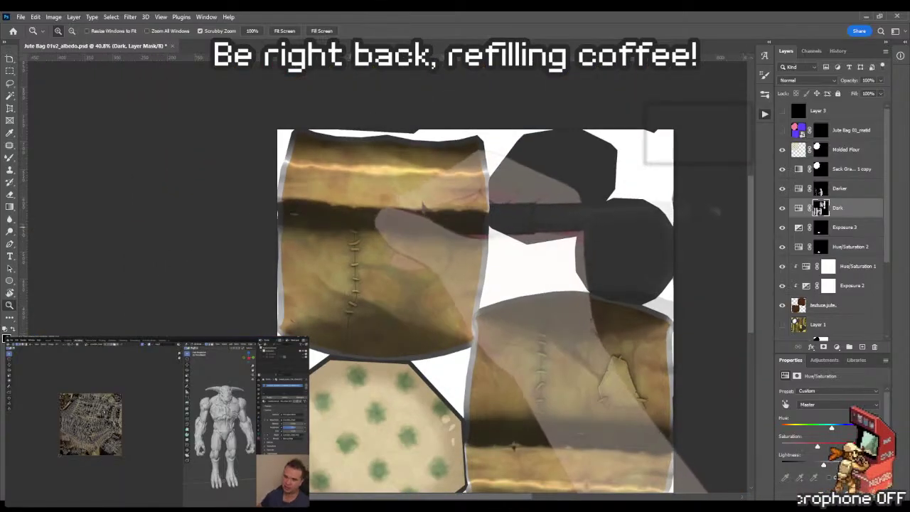
scroll(409, 282, "up", 6)
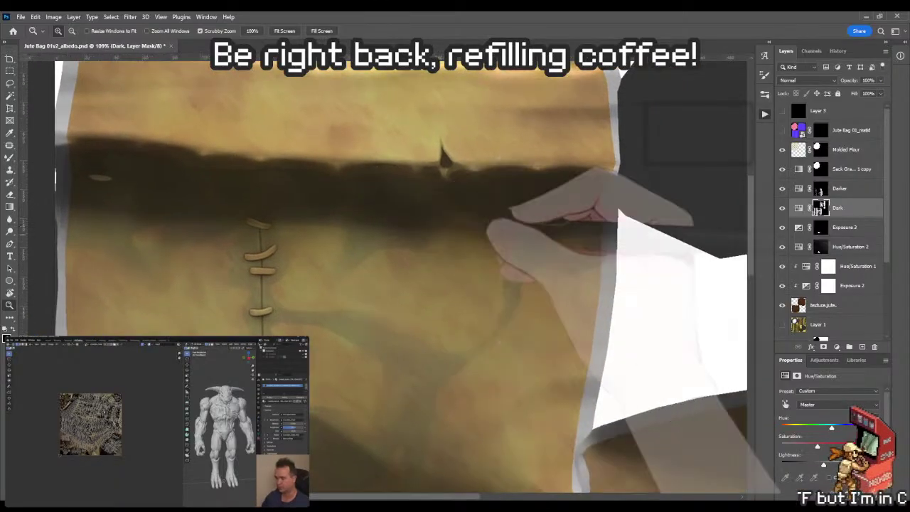
scroll(464, 228, "up", 4)
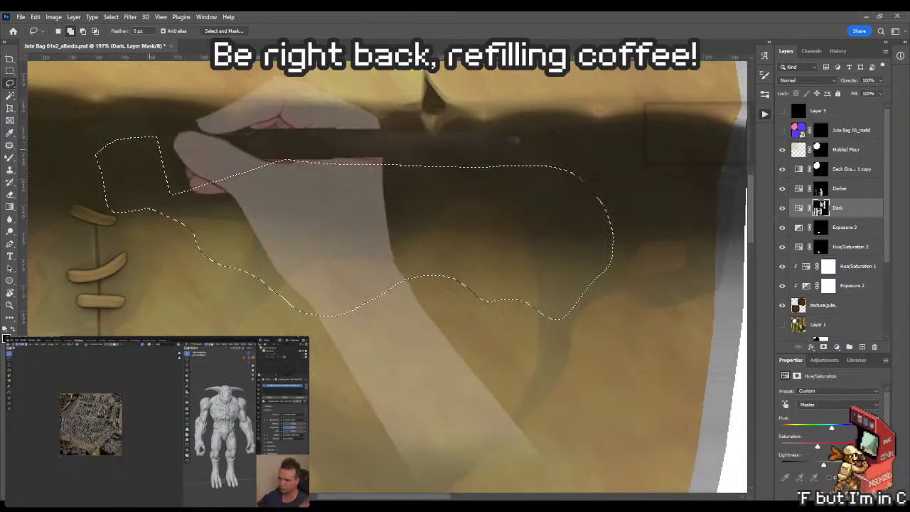
key("z")
left_click_drag(400, 201, 344, 194)
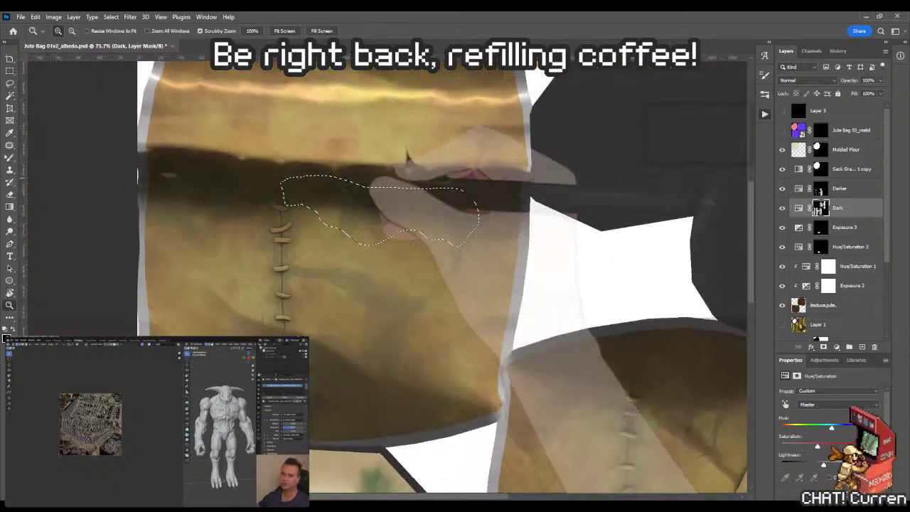
key("g")
left_click_drag(412, 145, 413, 250)
key("x")
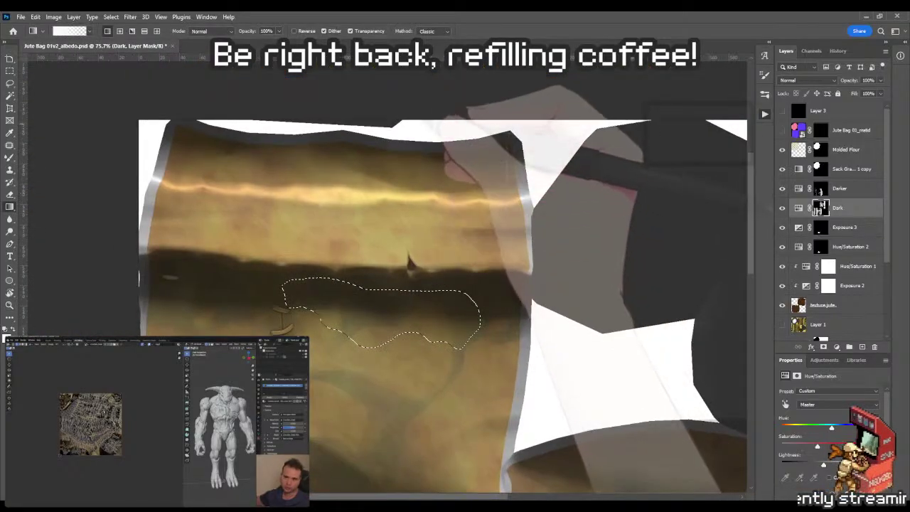
left_click_drag(421, 130, 418, 362)
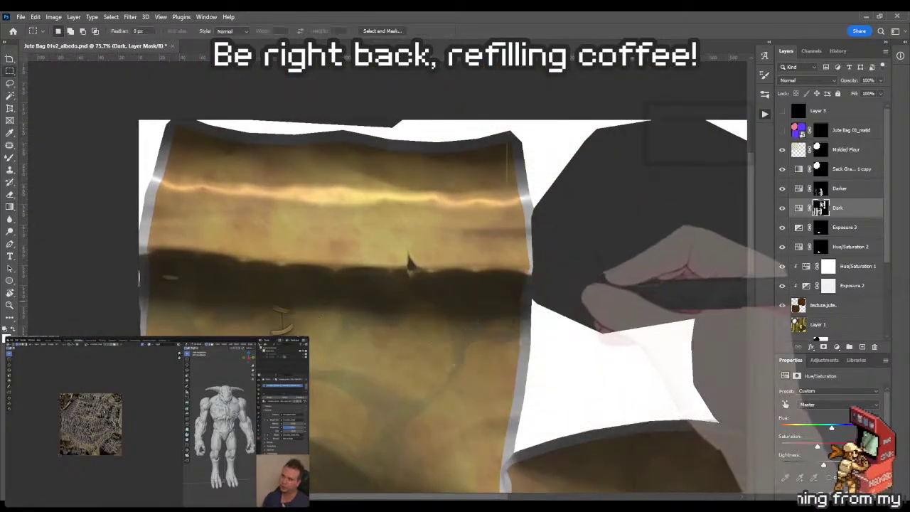
Clear the selection beneath the dark band and save the albedo file
key("ctrl+d")
key("z")
key("g")
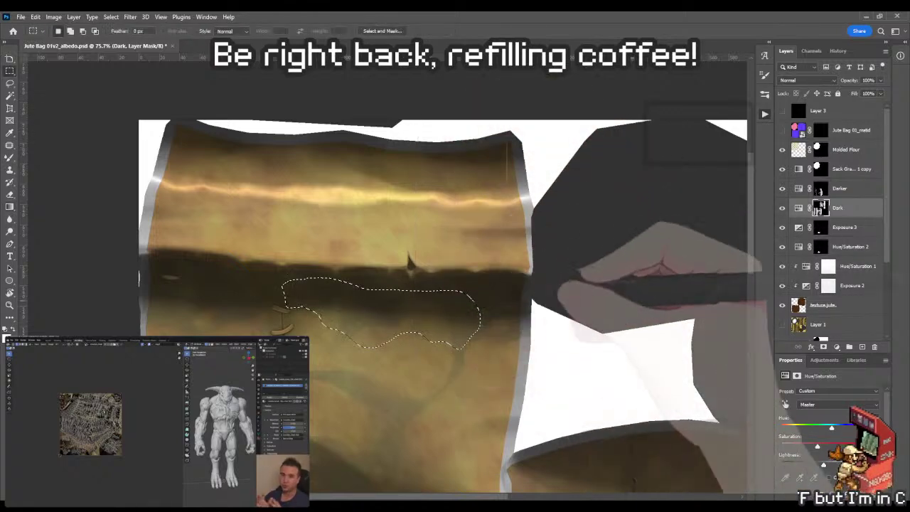
key("ctrl+d")
key("z")
left_click_drag(440, 336, 500, 334)
key("b")
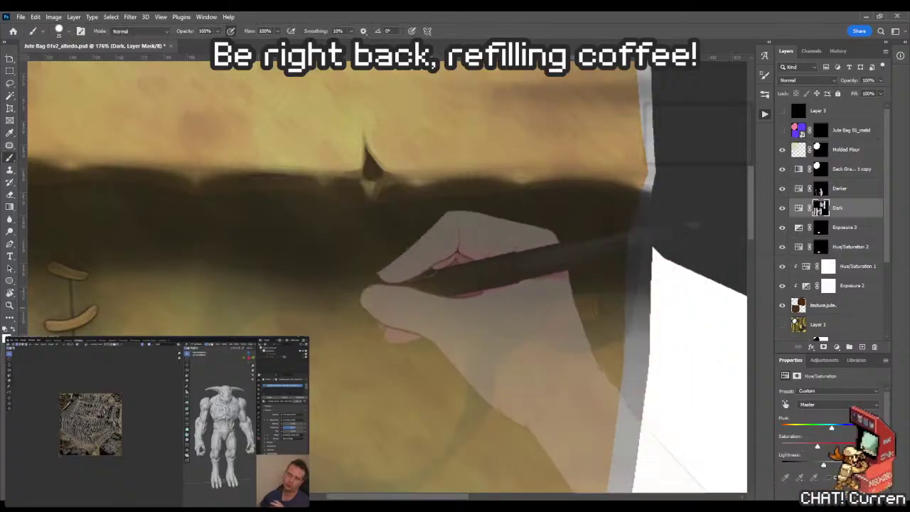
key("z")
left_click_drag(364, 352, 318, 353)
key("ctrl+s")
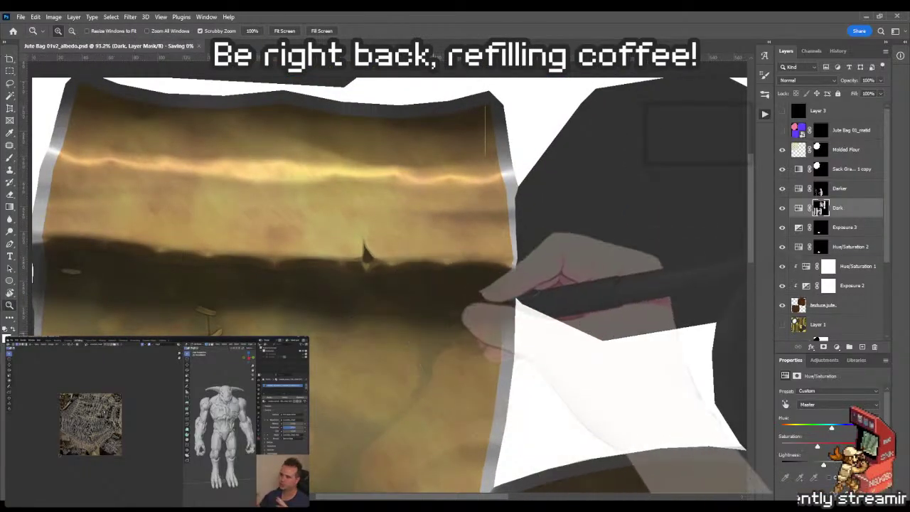
key("alt+Tab")
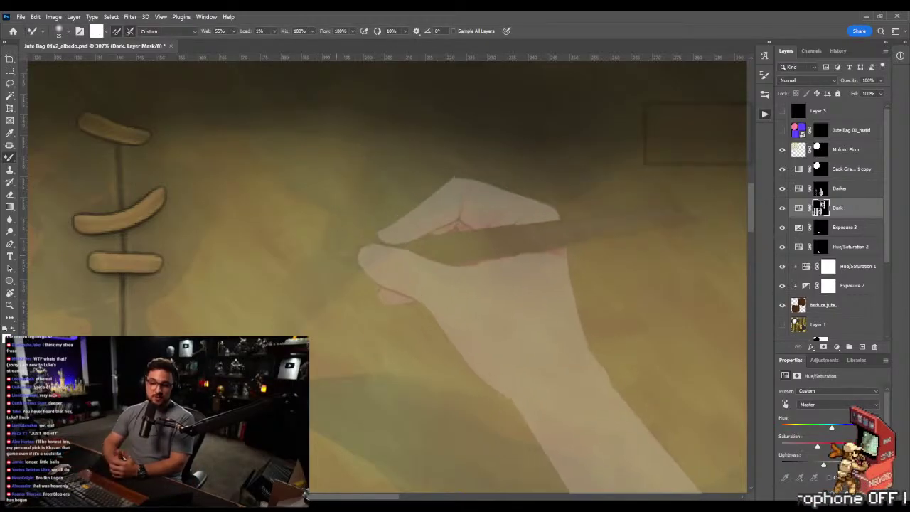
Lasso a roughly triangular area under the dark band right of the seam, lighten it with a gradient on the Dark mask, and deselect
key("z")
key("ctrl+minus")
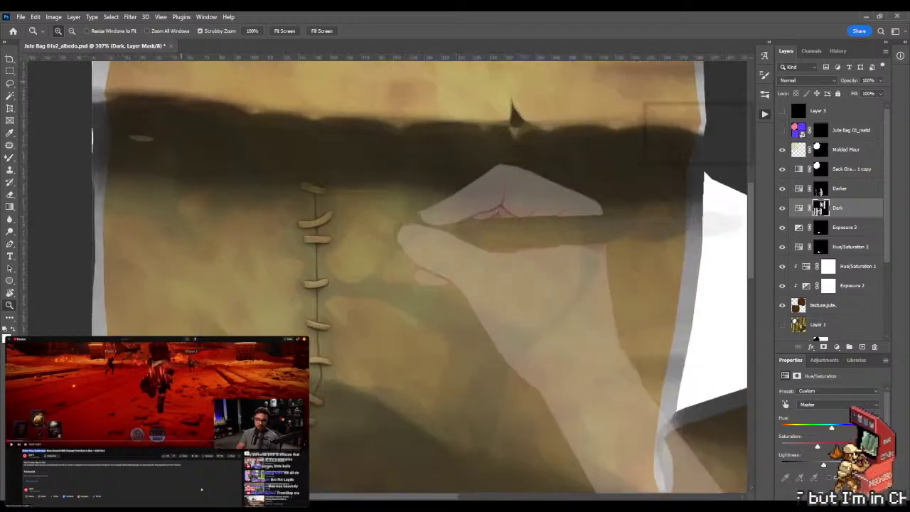
key("ctrl+plus")
key("l")
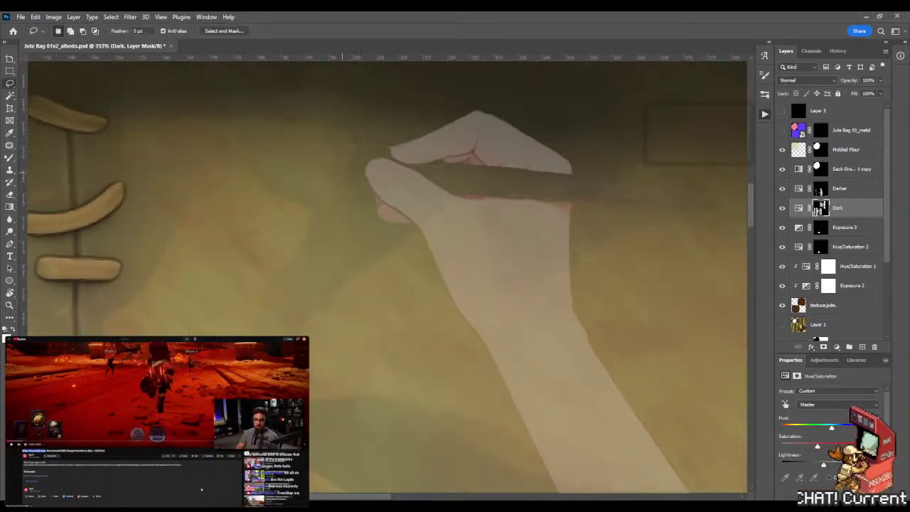
mouse_move(278, 122)
left_mouse_down()
mouse_move(280, 160)
mouse_move(333, 228)
left_mouse_up()
mouse_move(327, 267)
left_mouse_down()
mouse_move(459, 167)
mouse_move(439, 151)
mouse_move(363, 132)
mouse_move(279, 123)
left_mouse_up()
key("g")
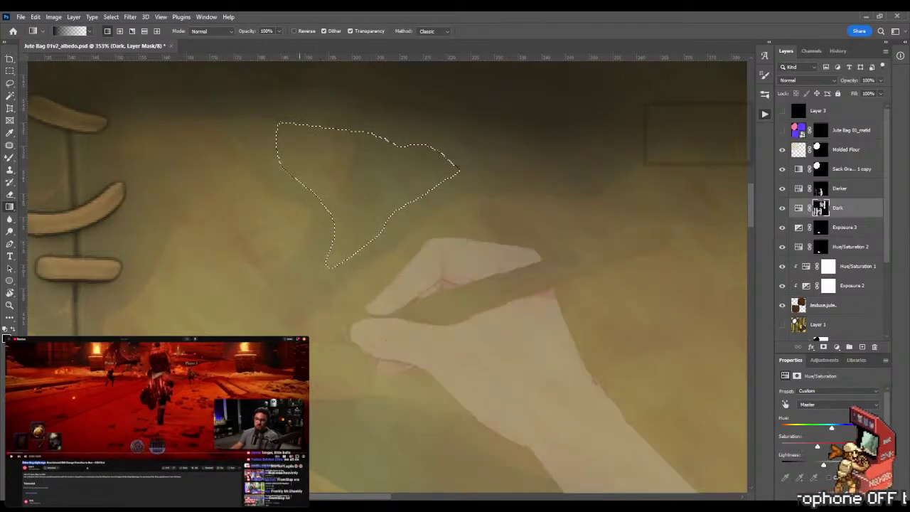
key("m")
key("ctrl+d")
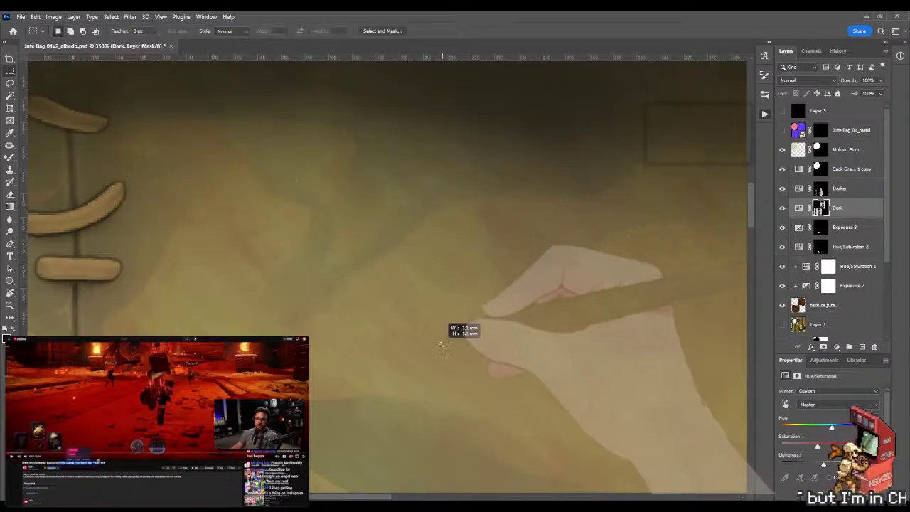
Blend the edges of the thin stain branch beneath the dark band on the Dark mask with the Mixer Brush
key("b")
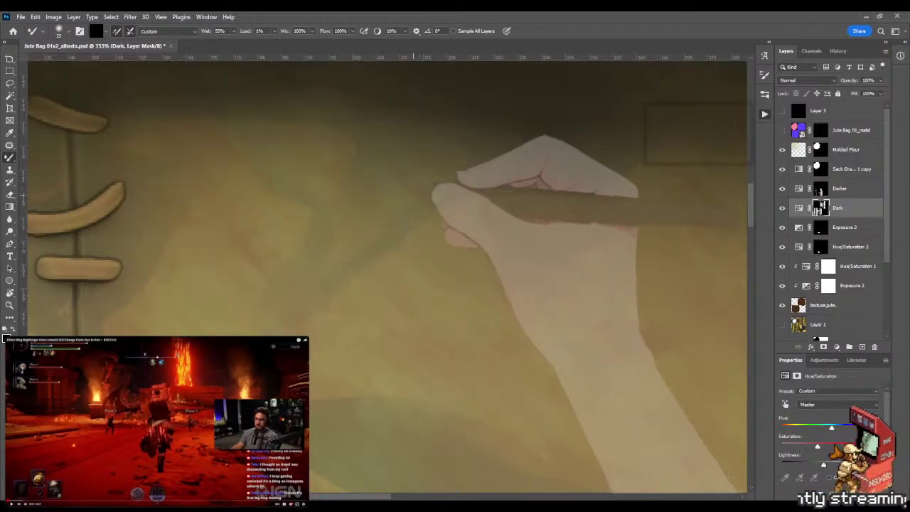
key("z")
key("ctrl+minus")
scroll(561, 337, "up", 5)
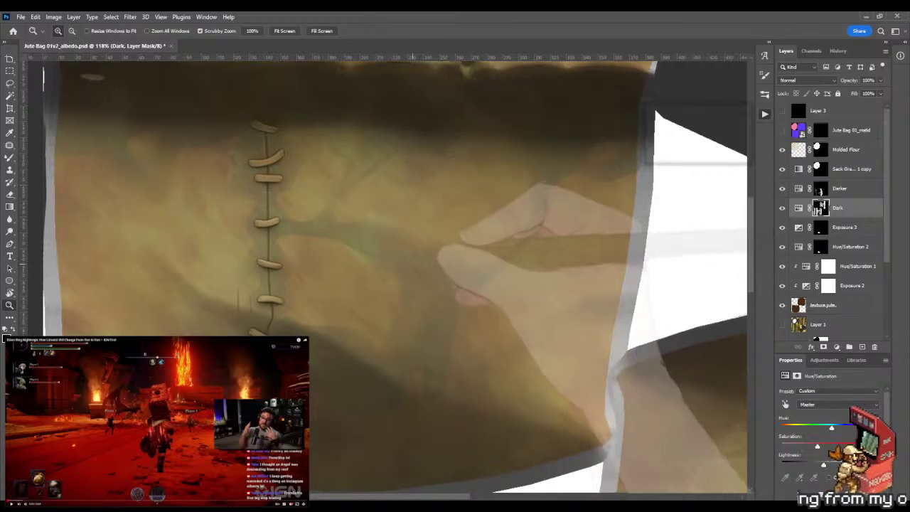
Lasso a leaf-shaped patch with a narrow tail across the stain right of the seam and lighten it with a gradient on the Dark mask
key("l")
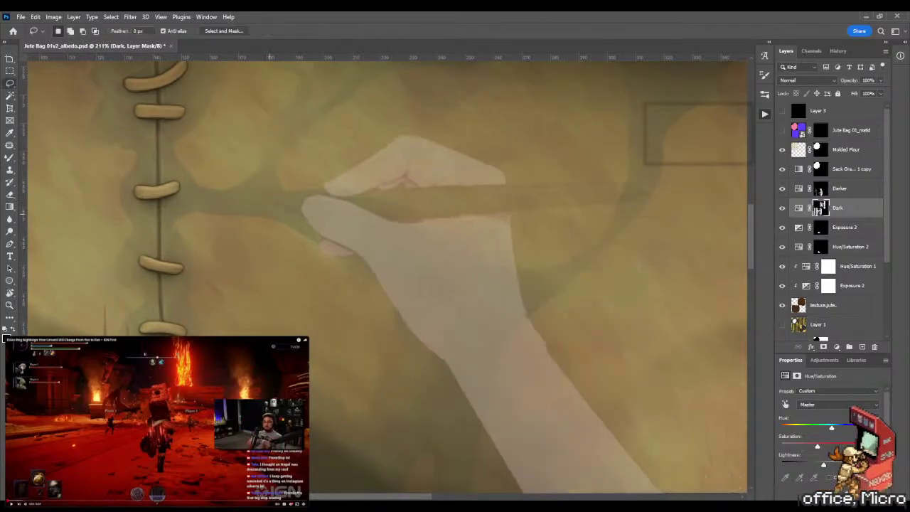
mouse_move(254, 223)
left_mouse_down()
mouse_move(323, 219)
mouse_move(442, 275)
mouse_move(474, 328)
mouse_move(461, 412)
mouse_move(458, 359)
left_mouse_up()
left_click_drag(424, 324, 348, 326)
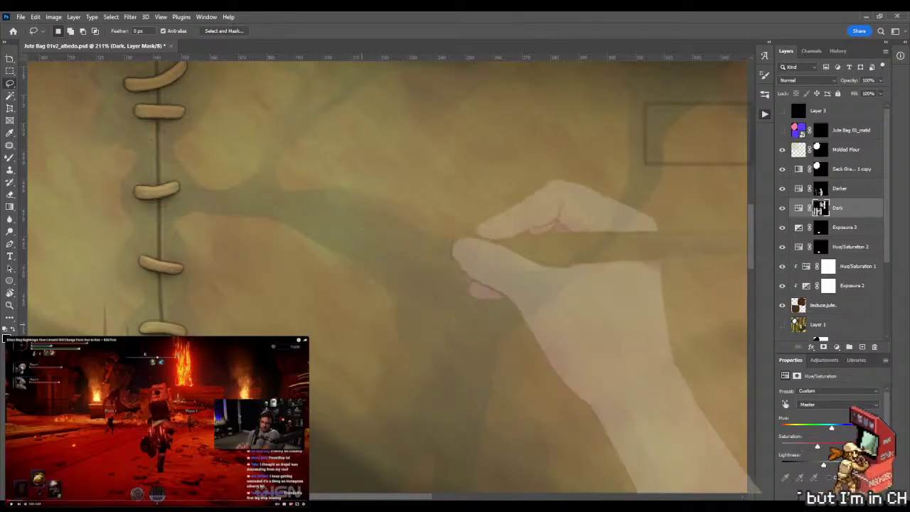
key("g")
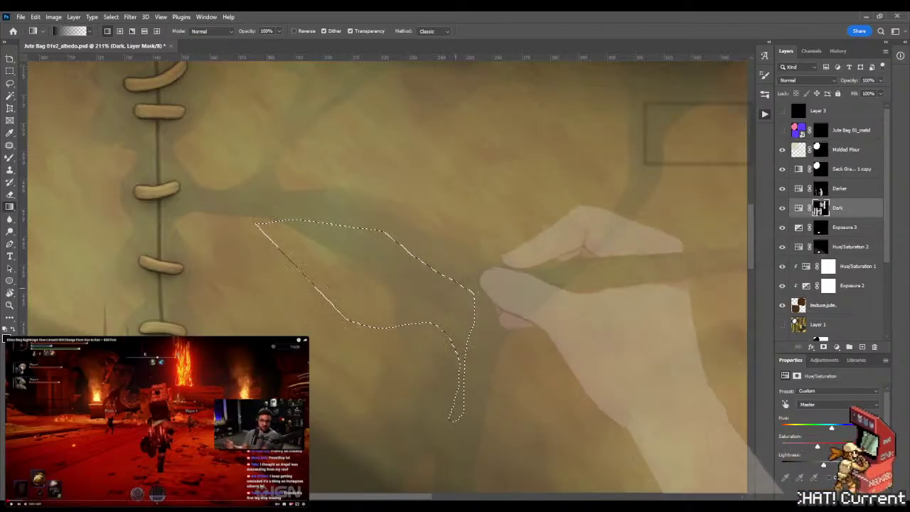
scroll(459, 243, "down", 5)
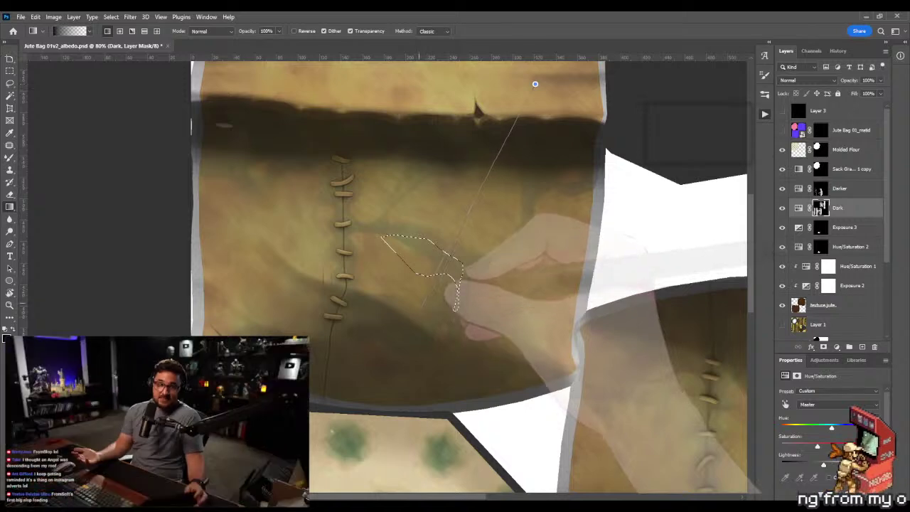
key("z")
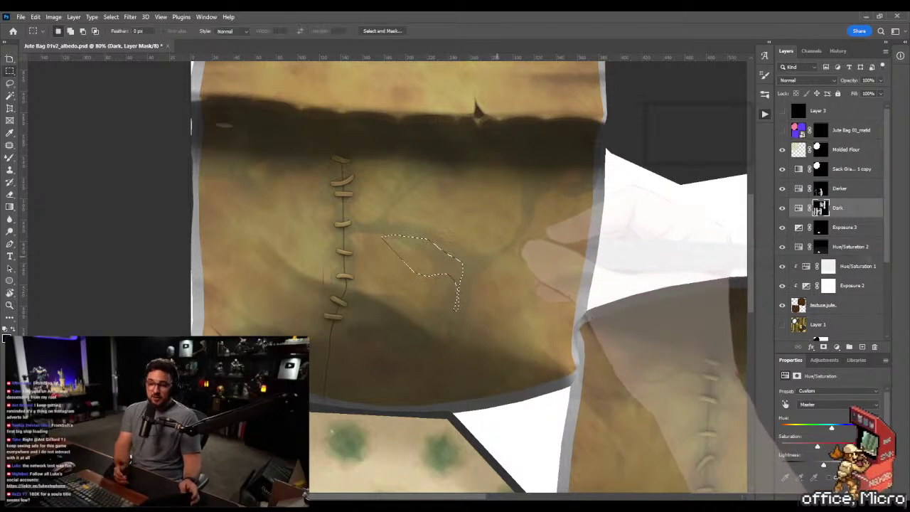
key("ctrl+d")
key("z")
left_click_drag(444, 248, 486, 247)
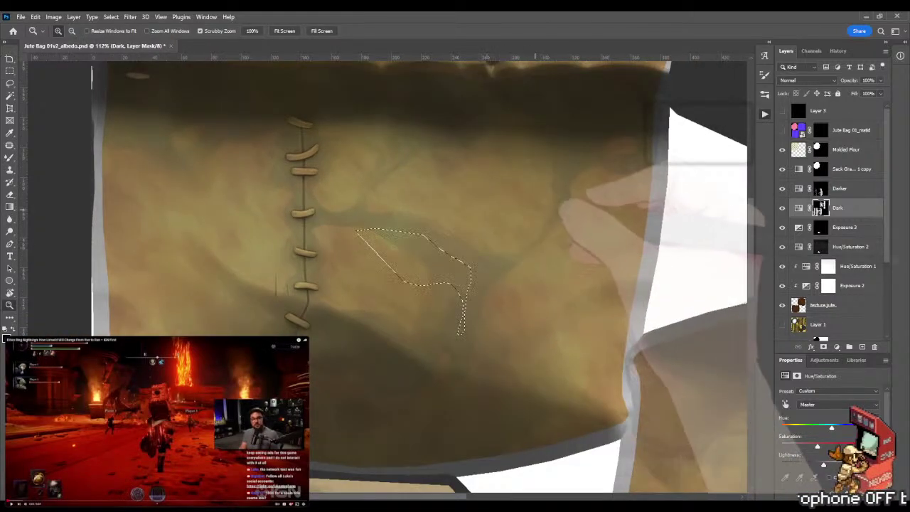
Apply another gradient running from above the dark band down through the selected leaf-shaped patch on the Dark mask
key("z")
left_click_drag(546, 185, 506, 183)
key("space")
left_click_drag(524, 149, 501, 194)
left_click_drag(465, 89, 450, 263)
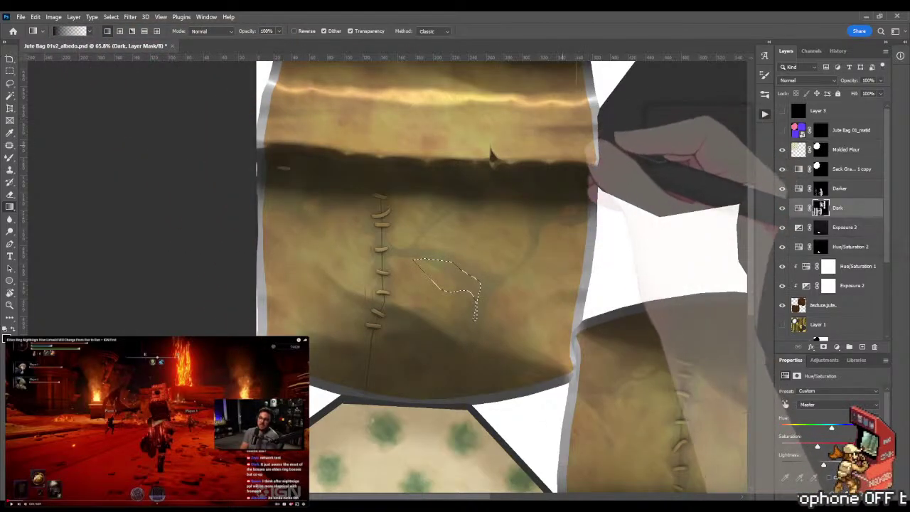
Fade the leaf-shaped patch once more with a steep downward gradient on the Dark mask, then blend the stain's edges with the Mixer Brush
left_click_drag(510, 115, 490, 260)
key("z")
left_click_drag(353, 295, 376, 295)
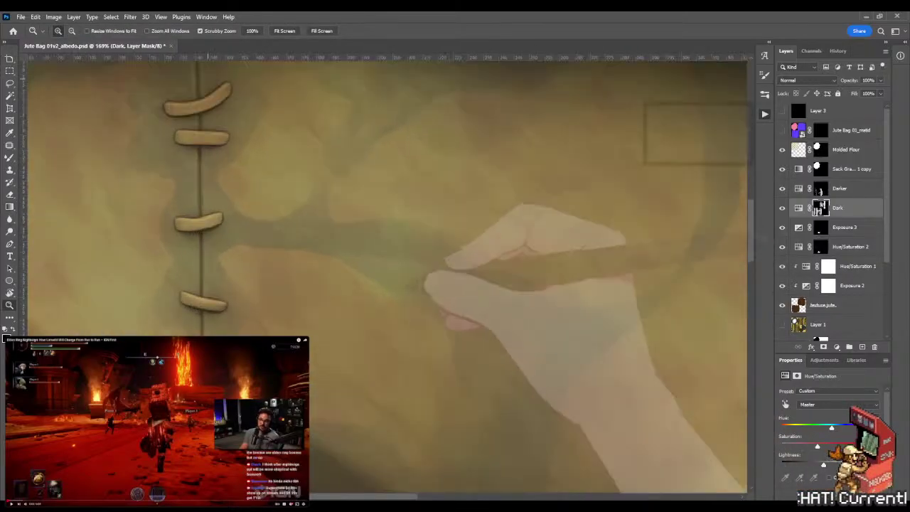
key("b")
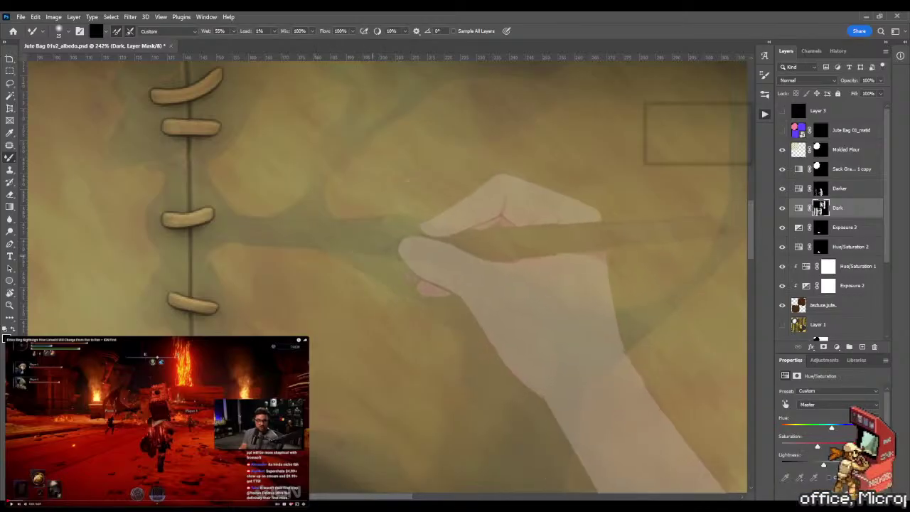
left_click_drag(497, 284, 371, 285)
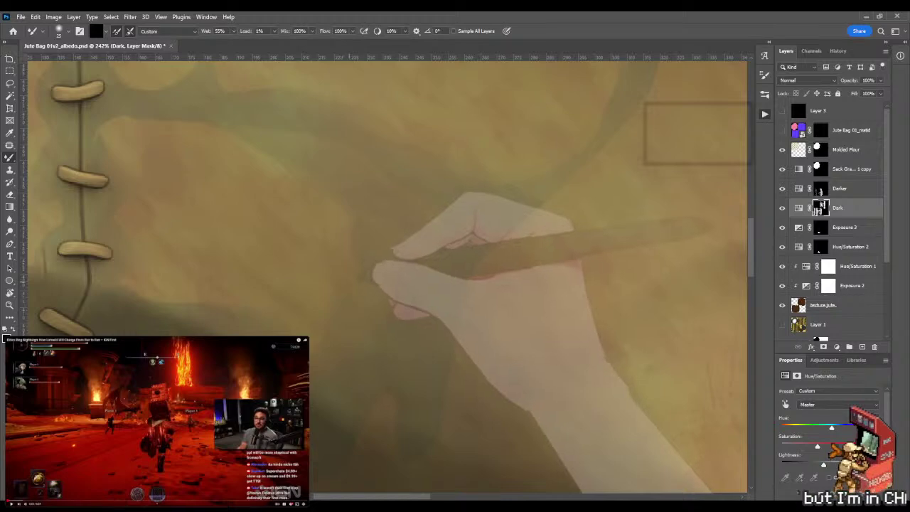
key("z")
left_click_drag(467, 285, 373, 284)
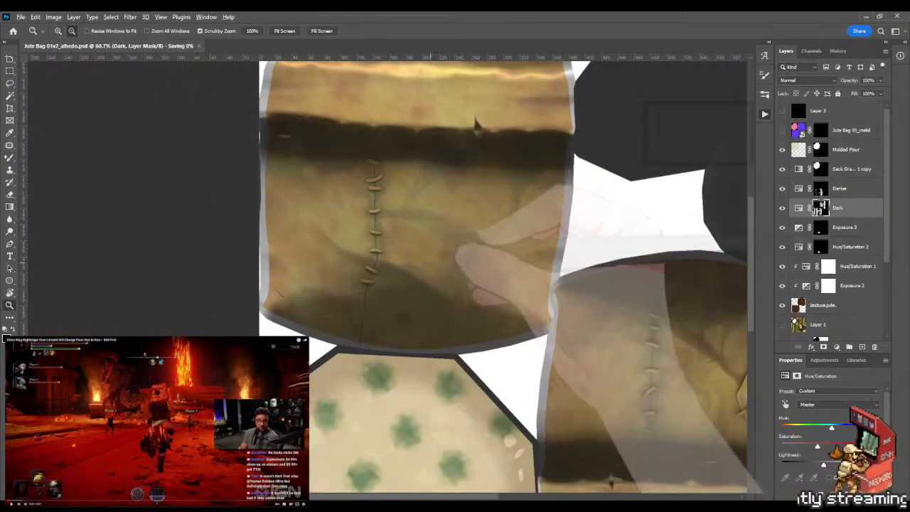
Switch to Marmoset Toolbag, inspect the updated stains on the 3D bag, and return to the Photoshop texture
key("alt+Tab")
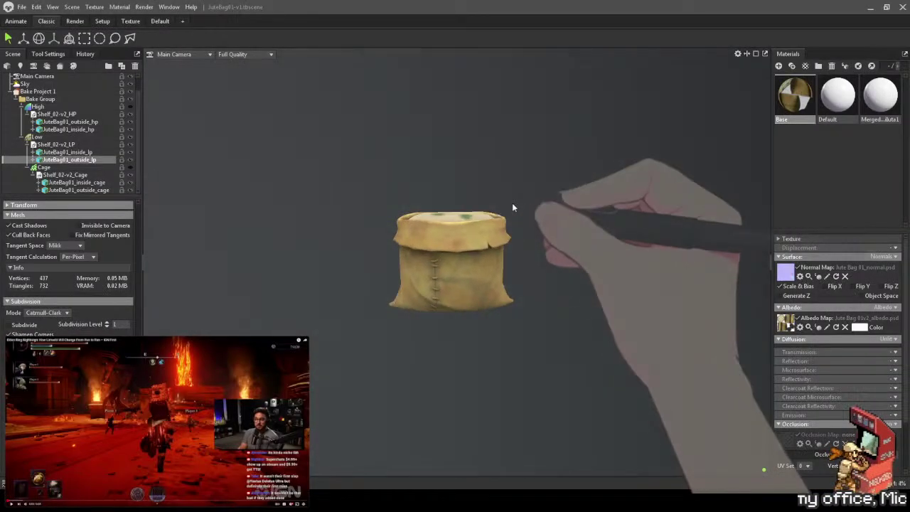
left_click_drag(512, 207, 442, 251)
key("alt+Tab")
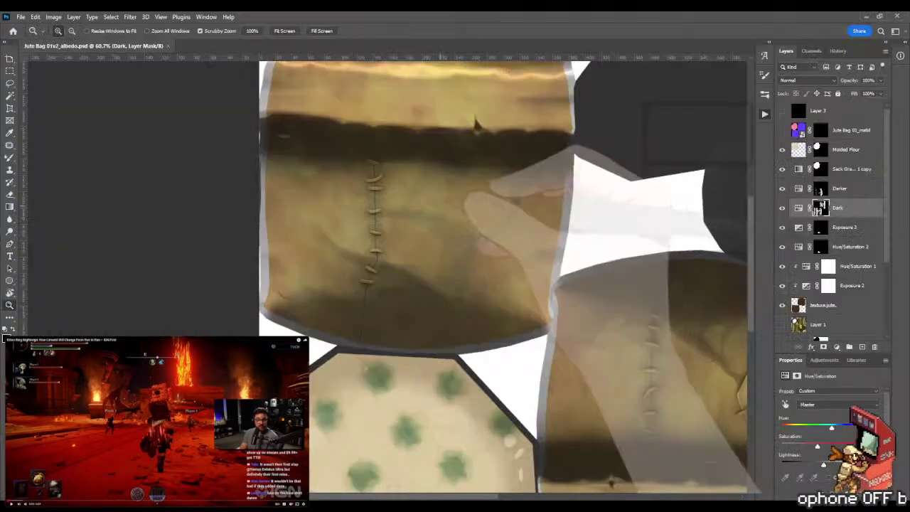
scroll(427, 277, "up", 4)
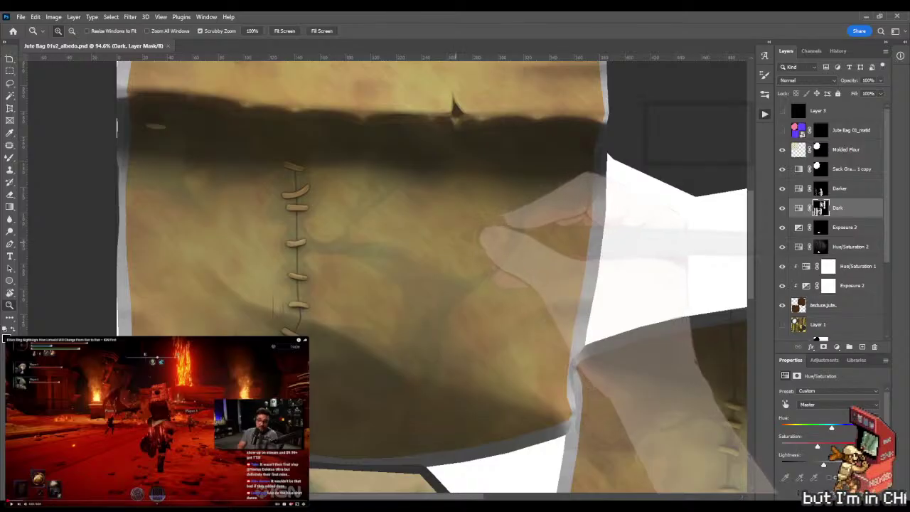
scroll(426, 277, "down", 4)
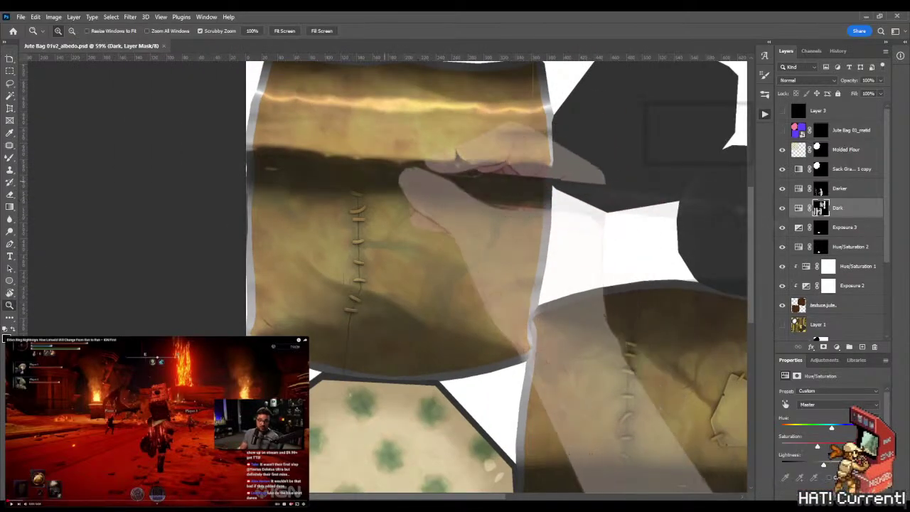
Lasso the upper-left bag panel from below its bright fold to its lower edge and fade it with sideways gradients on the Dark mask
key("l")
mouse_move(261, 120)
left_mouse_down()
mouse_move(246, 181)
mouse_move(316, 390)
mouse_move(443, 387)
mouse_move(525, 371)
mouse_move(565, 164)
mouse_move(562, 128)
left_mouse_up()
key("z")
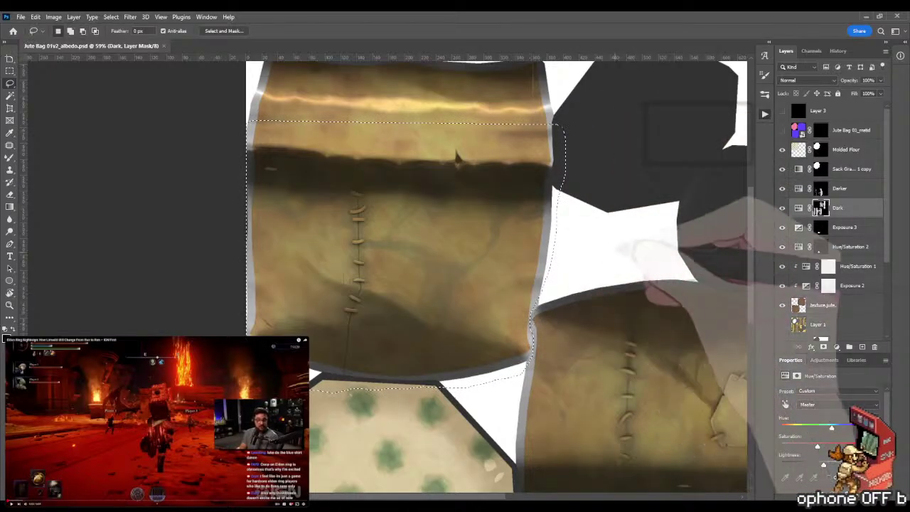
left_click_drag(604, 270, 546, 266)
key("g")
left_click_drag(634, 306, 545, 273)
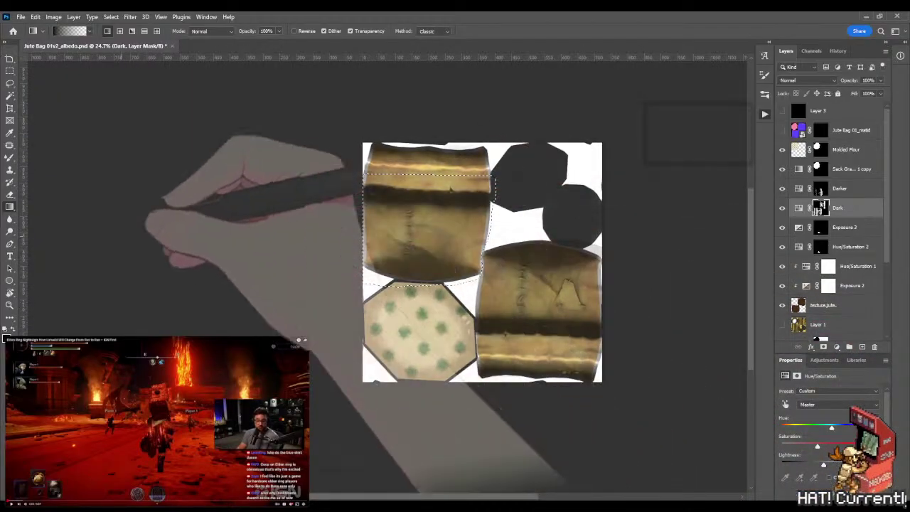
left_click_drag(568, 222, 118, 231)
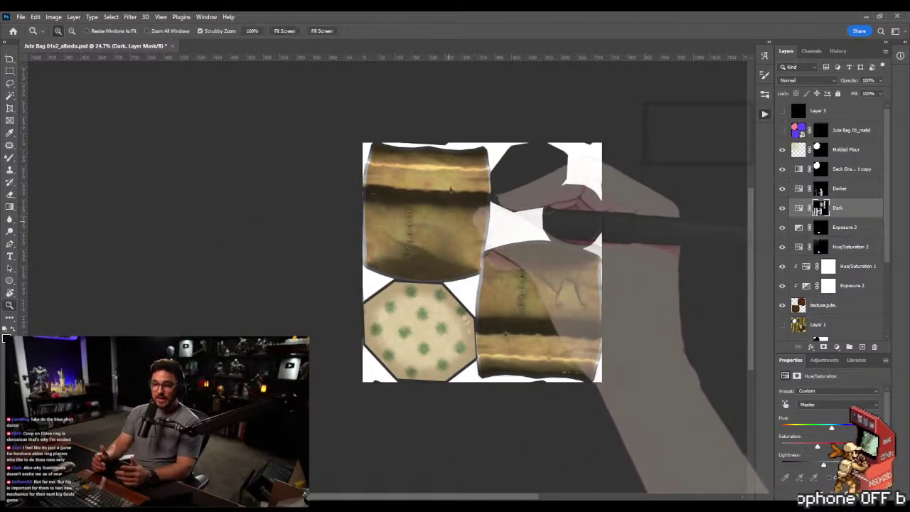
Save the texture, check the faded stain on the bag in Marmoset Toolbag, and return to Photoshop
key("z")
left_click_drag(449, 220, 512, 220)
left_click_drag(369, 220, 507, 221)
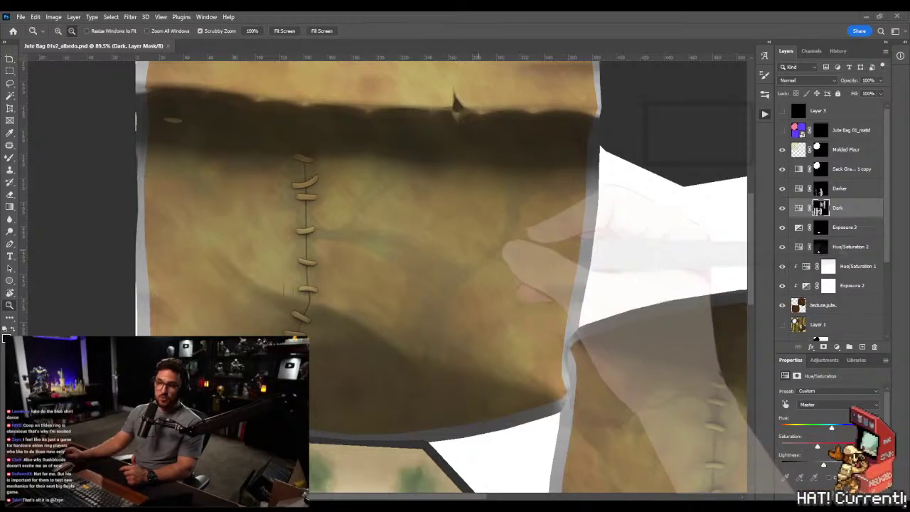
key("alt+Tab")
mouse_move(511, 190)
left_mouse_down()
mouse_move(385, 199)
mouse_move(315, 183)
mouse_move(516, 201)
left_mouse_up()
key("alt+Tab")
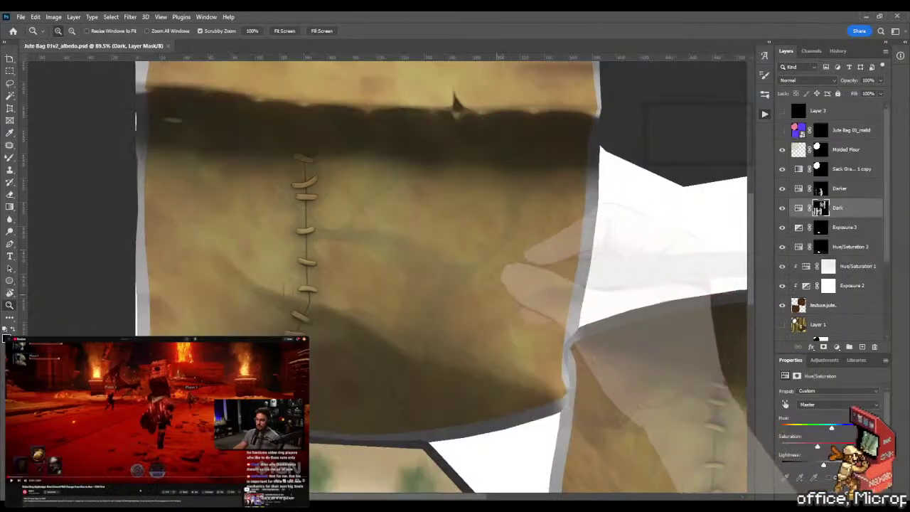
Lasso a branching, horned shape over the panel's lower right corner, darken it with an upward white gradient on the Dark mask, and deselect
scroll(462, 213, "up", 3)
key("l")
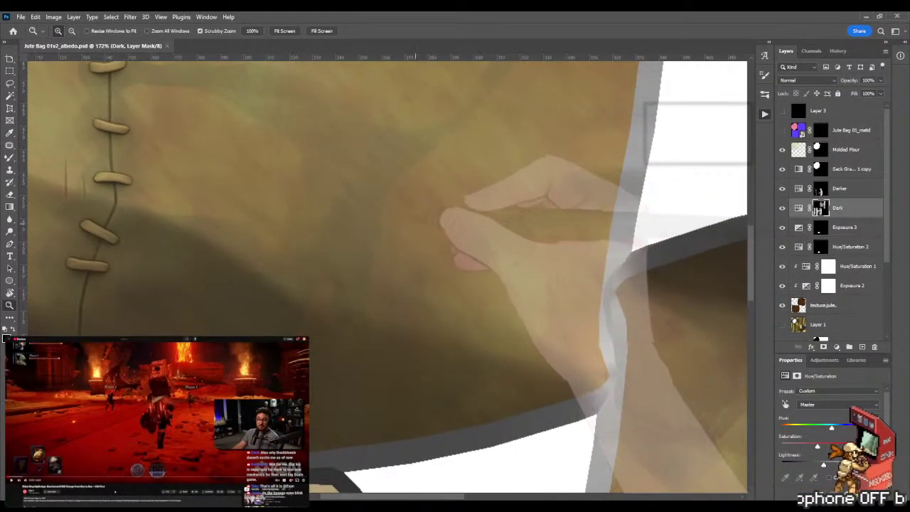
mouse_move(384, 228)
left_mouse_down()
mouse_move(434, 243)
mouse_move(548, 192)
mouse_move(574, 194)
mouse_move(518, 238)
left_mouse_up()
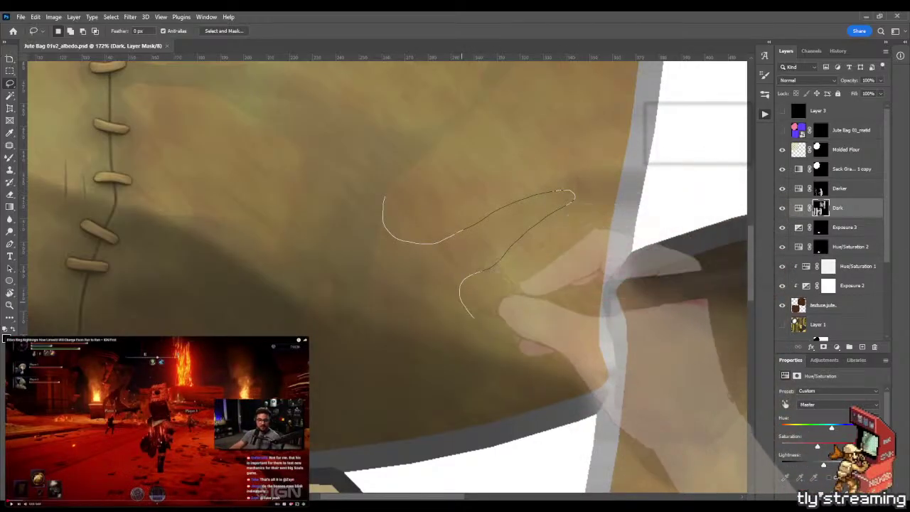
mouse_move(542, 302)
left_mouse_down()
mouse_move(590, 288)
mouse_move(613, 312)
mouse_move(621, 370)
mouse_move(593, 405)
mouse_move(353, 461)
mouse_move(332, 434)
mouse_move(336, 300)
mouse_move(383, 199)
left_mouse_up()
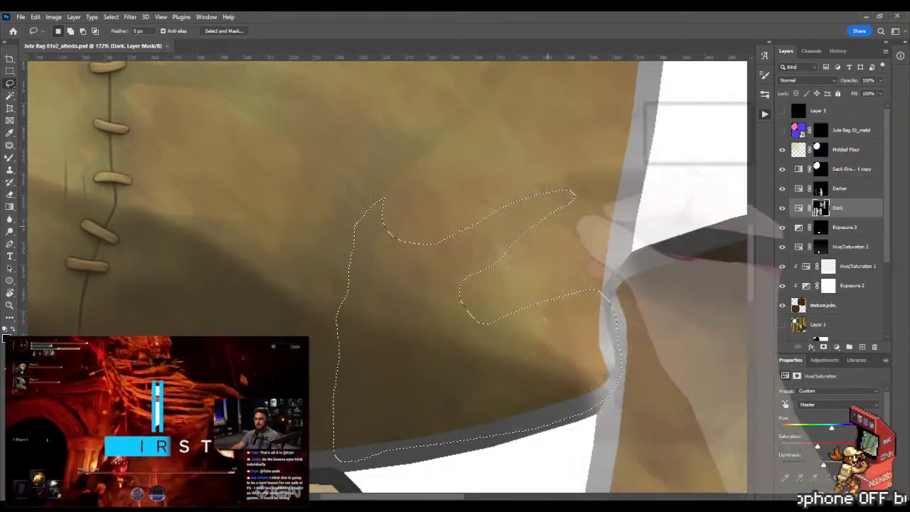
key("z")
left_click_drag(566, 221, 498, 220)
key("g")
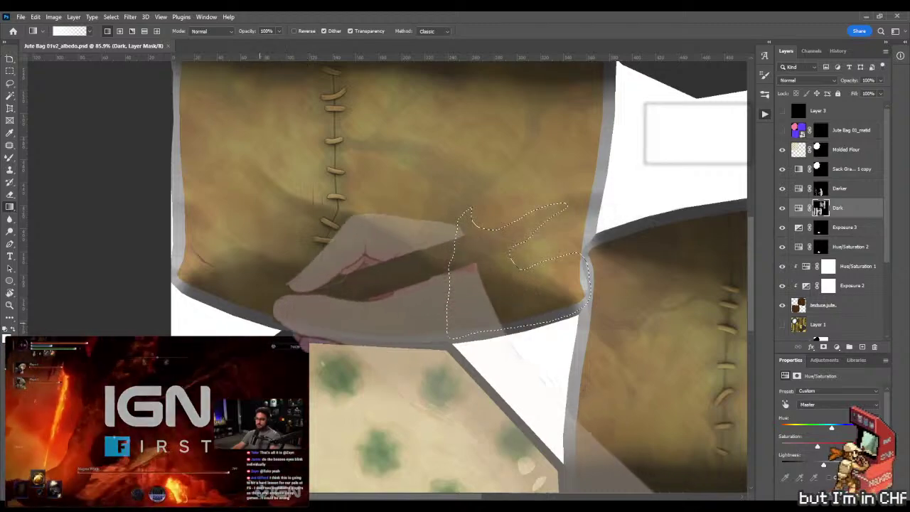
left_click_drag(547, 337, 512, 274)
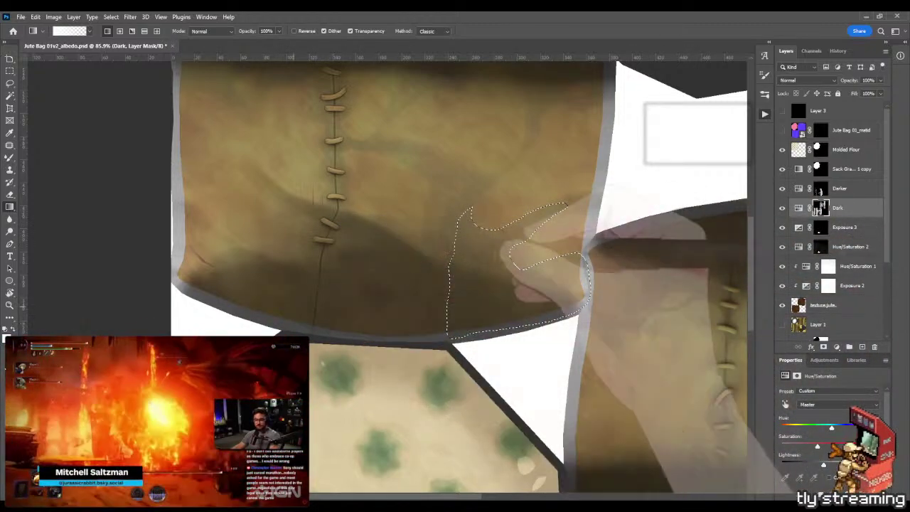
key("ctrl+d")
Blend the edges of the new branching stain near the panel's lower right corner on the Dark mask with the Mixer Brush
left_click_drag(470, 223, 511, 224)
key("b")
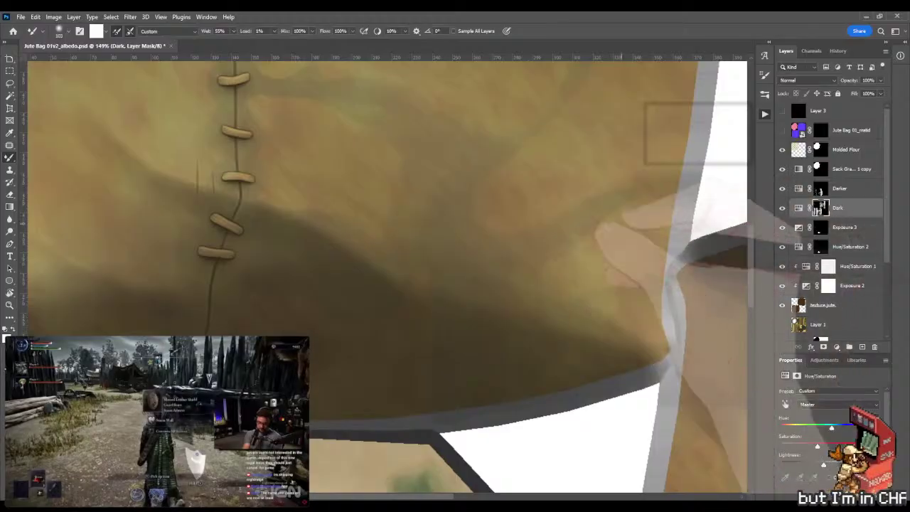
scroll(384, 270, "right", 5)
scroll(384, 270, "right", 2)
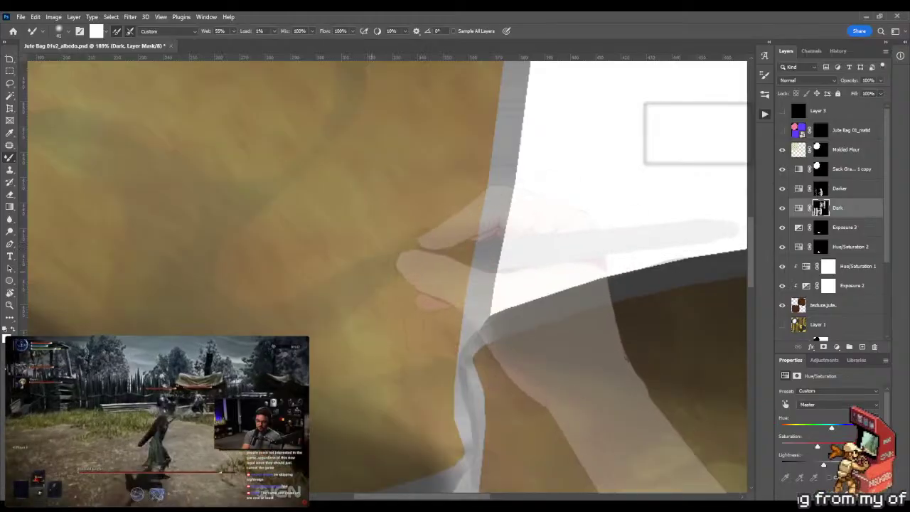
scroll(388, 277, "down", 1)
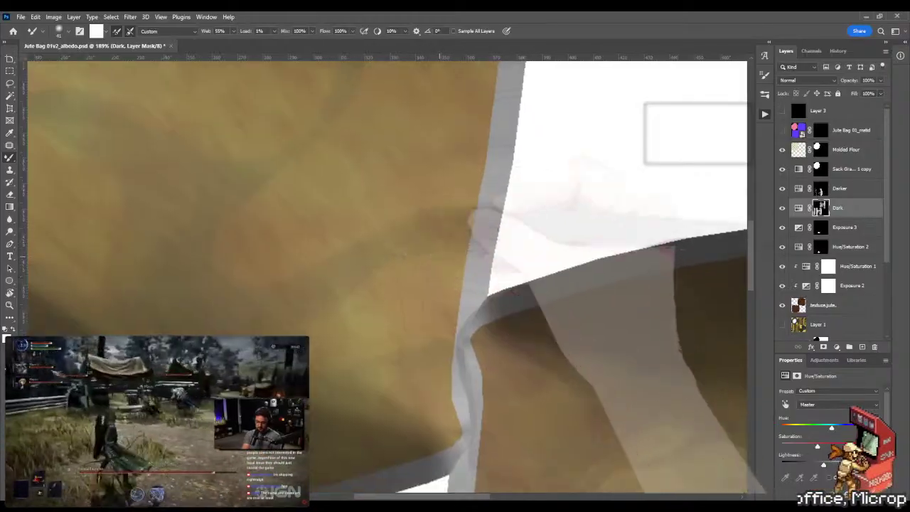
scroll(387, 278, "down", 4)
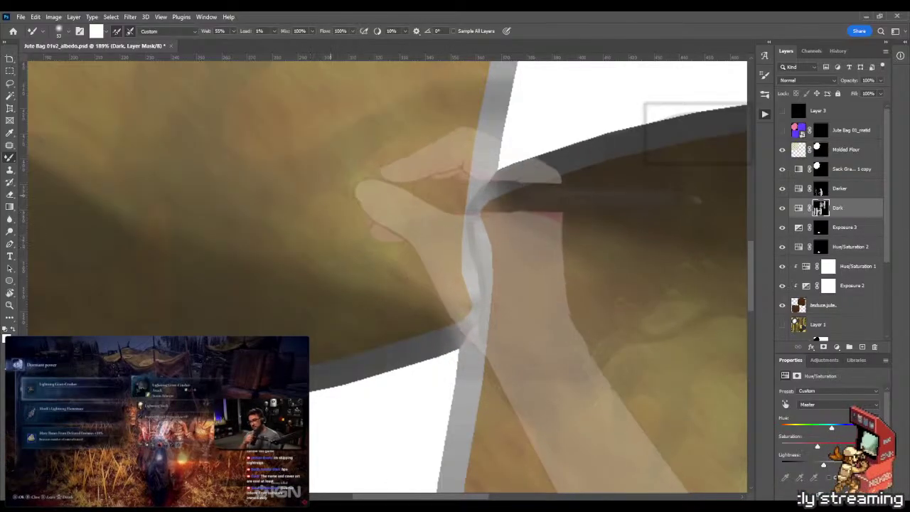
key("z")
mouse_move(447, 463)
left_mouse_down()
mouse_move(399, 462)
mouse_move(462, 462)
left_mouse_up()
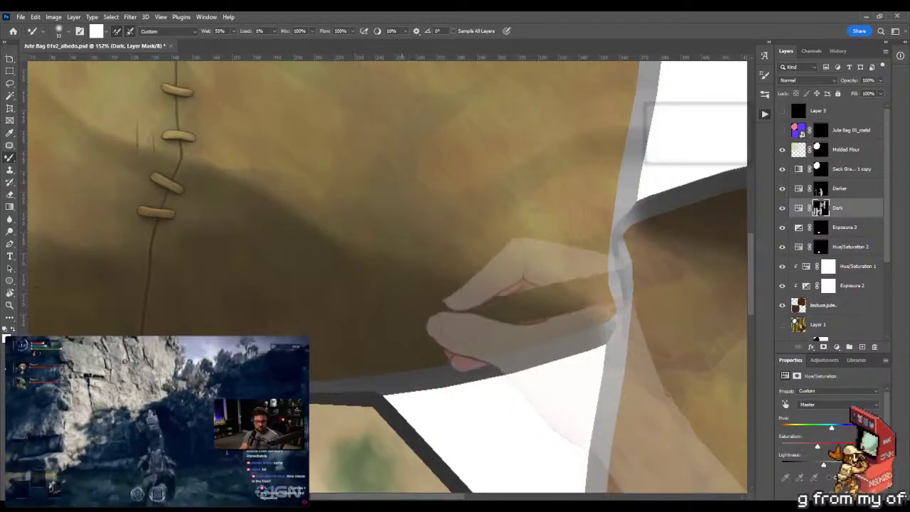
Select the whole upper-left bag panel with the Magic Wand from the Jute Bag 01_matid layer
key("z")
scroll(387, 270, "down", 5)
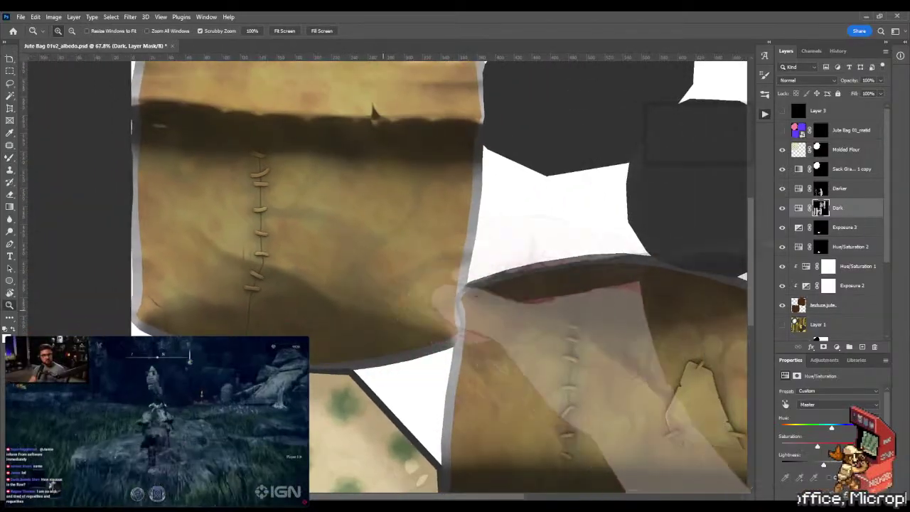
scroll(406, 186, "up", 3)
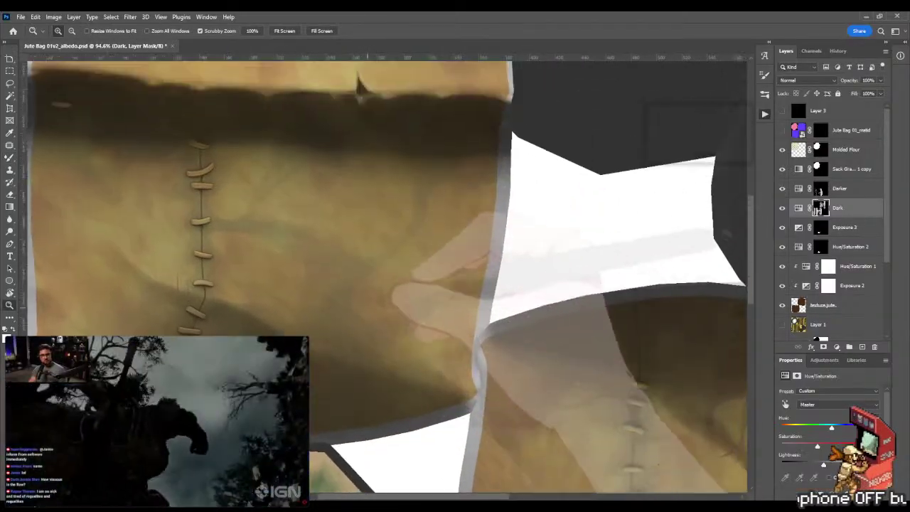
scroll(389, 290, "down", 4)
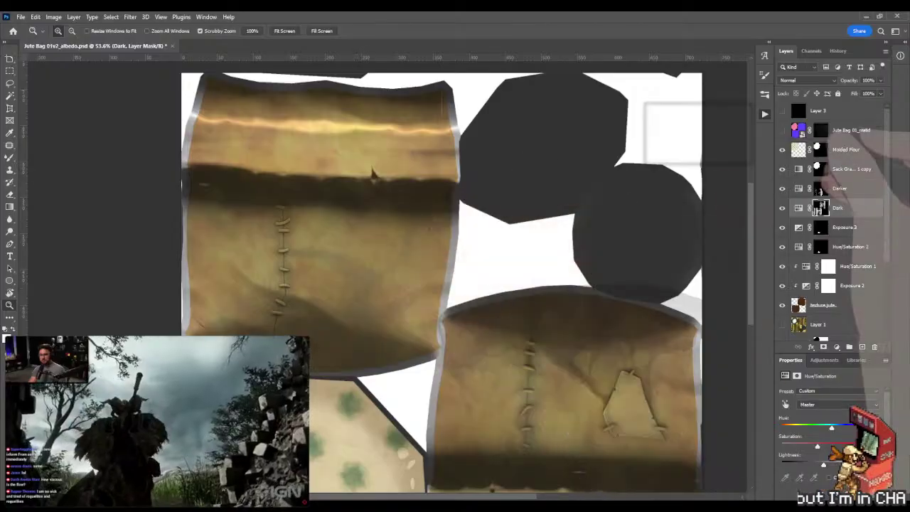
key("w")
left_click(372, 174)
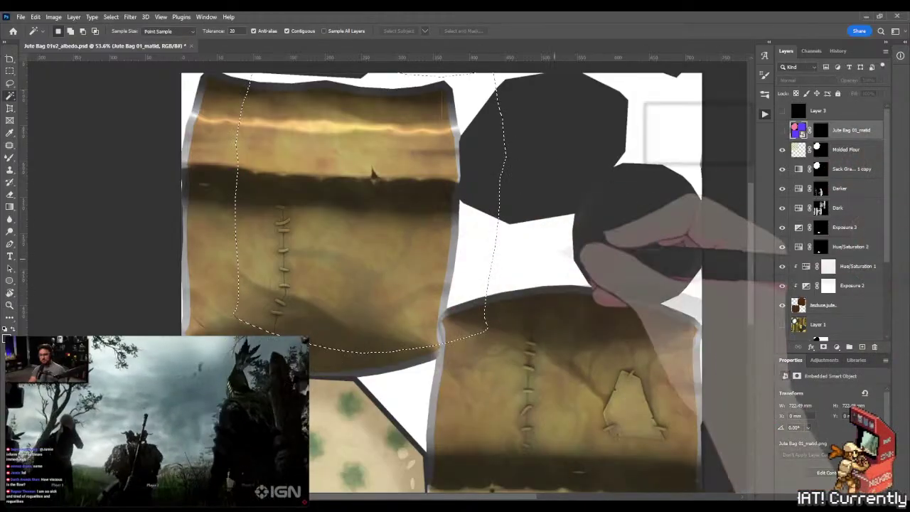
left_click(372, 175)
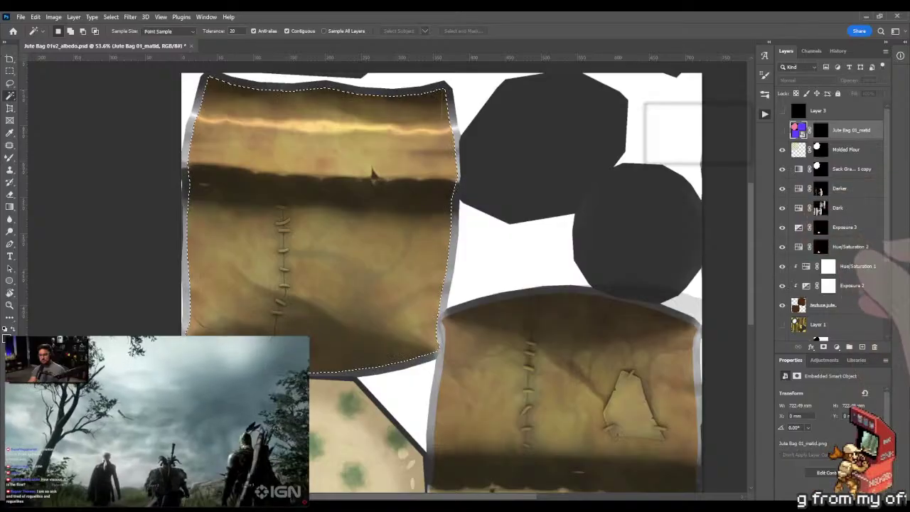
Soften the stains inside the selected panel with large black radial gradients on the Dark mask, deselect, and save the file
left_click(821, 207)
key("g")
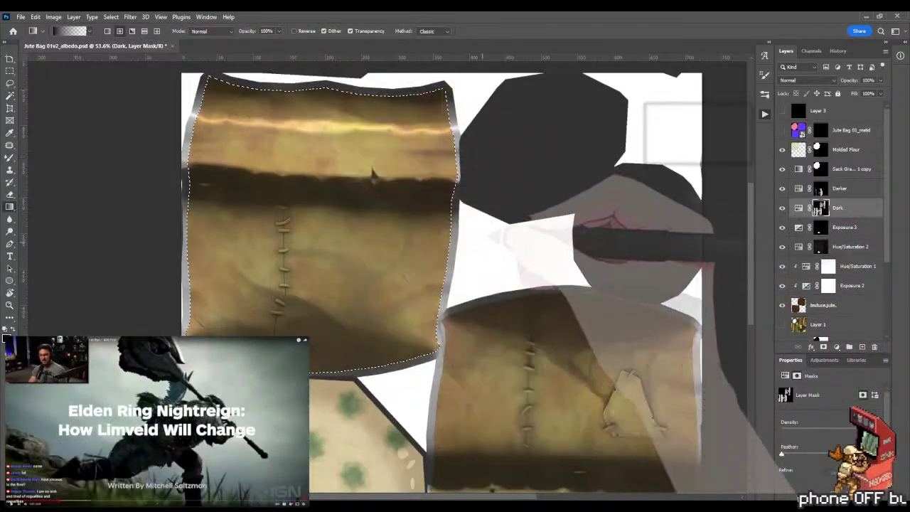
scroll(507, 266, "down", 3)
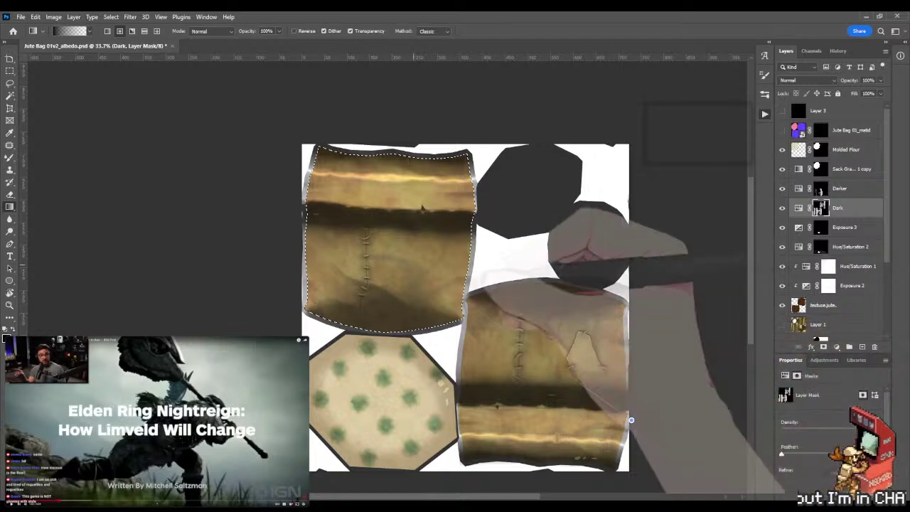
left_click_drag(390, 284, 446, 459)
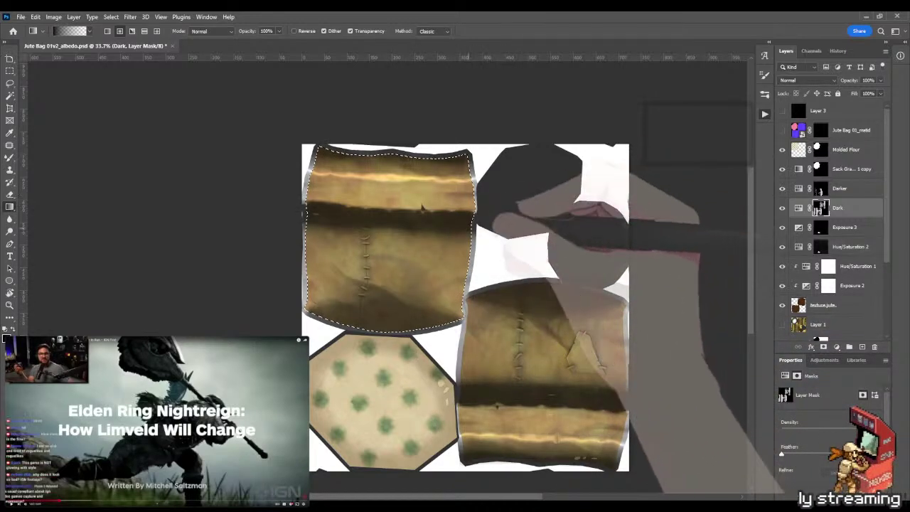
scroll(459, 307, "up", 1)
left_click_drag(444, 276, 599, 210)
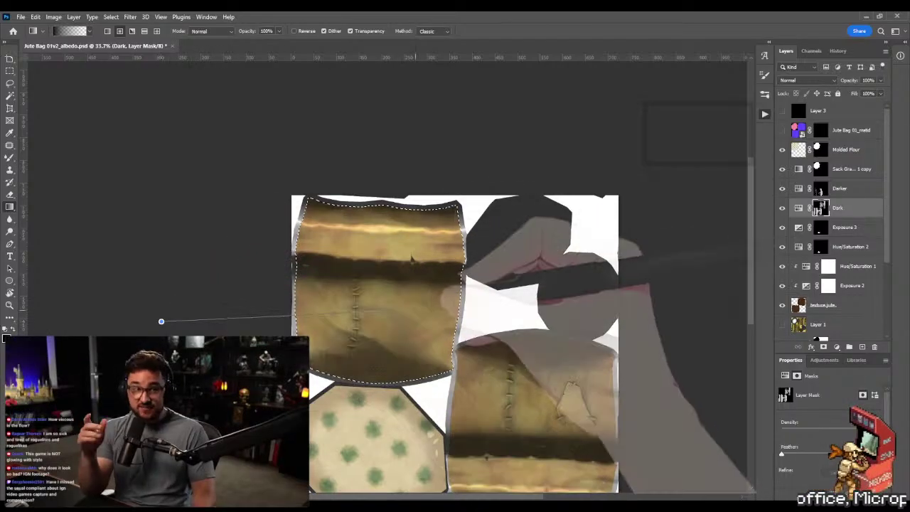
key("z")
left_click_drag(411, 259, 435, 116)
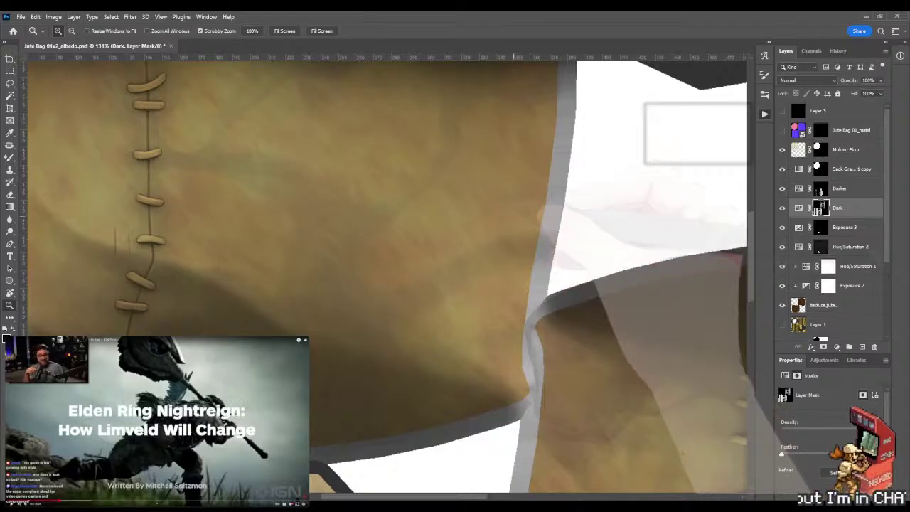
key("ctrl+s")
Refine the faint horizontal stain beside the stitched seam with fine Brush strokes on the Dark mask, working towards the panel's middle
key("b")
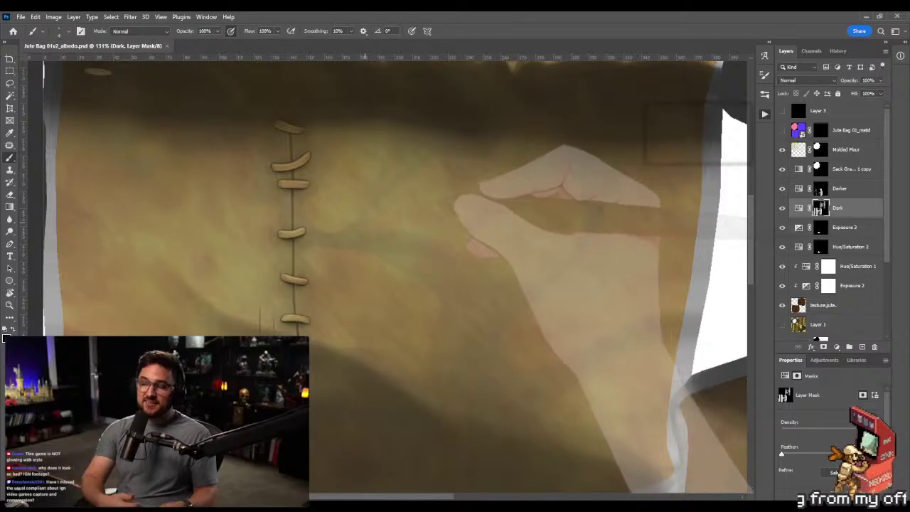
key("z")
left_click(363, 150)
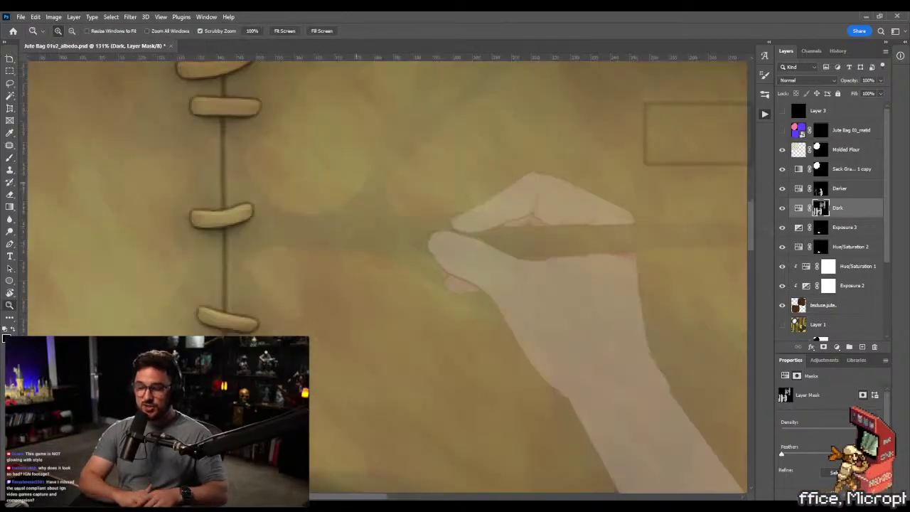
key("b")
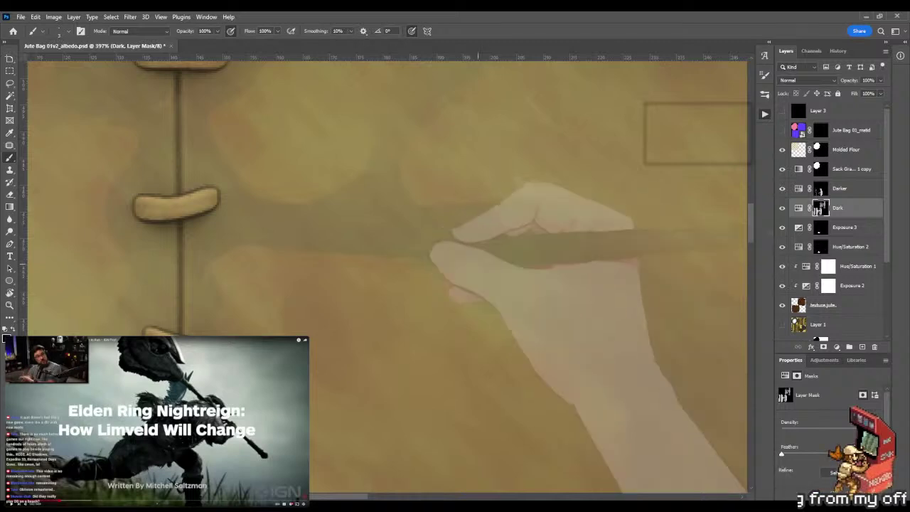
scroll(387, 270, "right", 3)
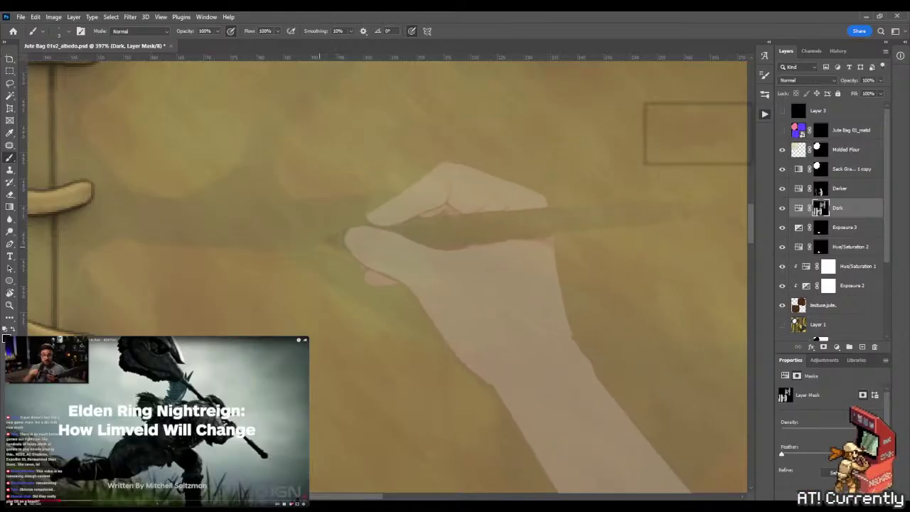
scroll(387, 270, "right", 2)
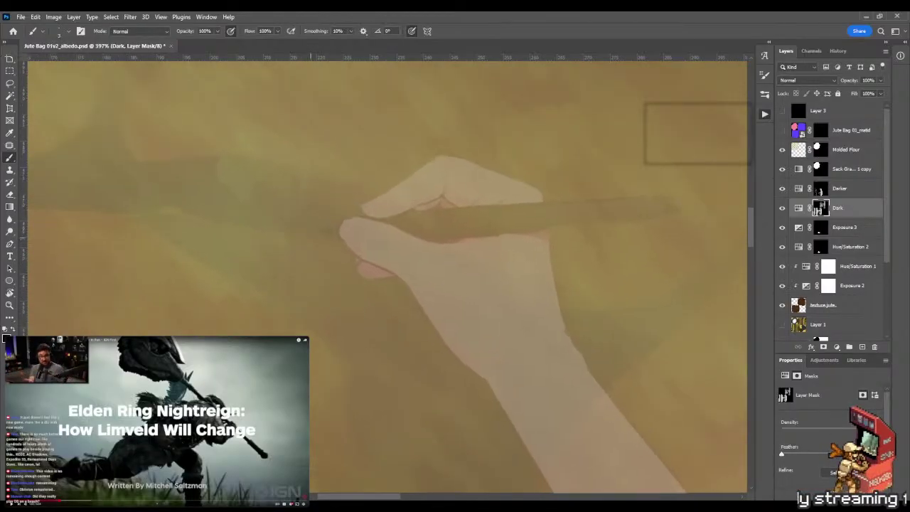
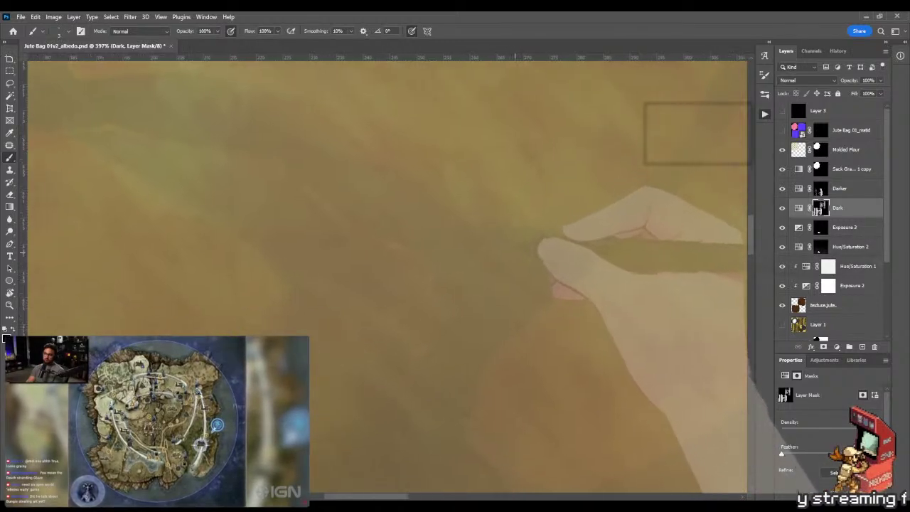
scroll(387, 277, "left", 1)
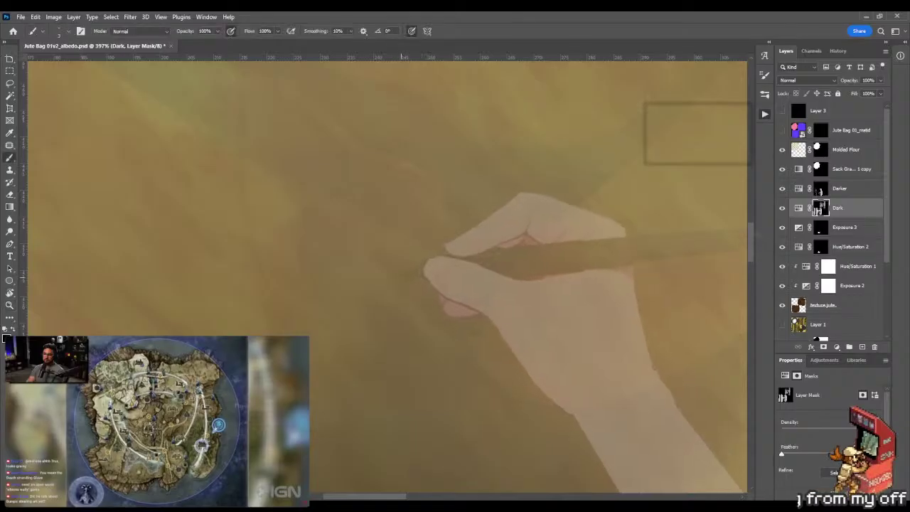
Brush soft, thin diagonal strokes over the branching stain patches in the middle of the panel on the Dark mask
key("z")
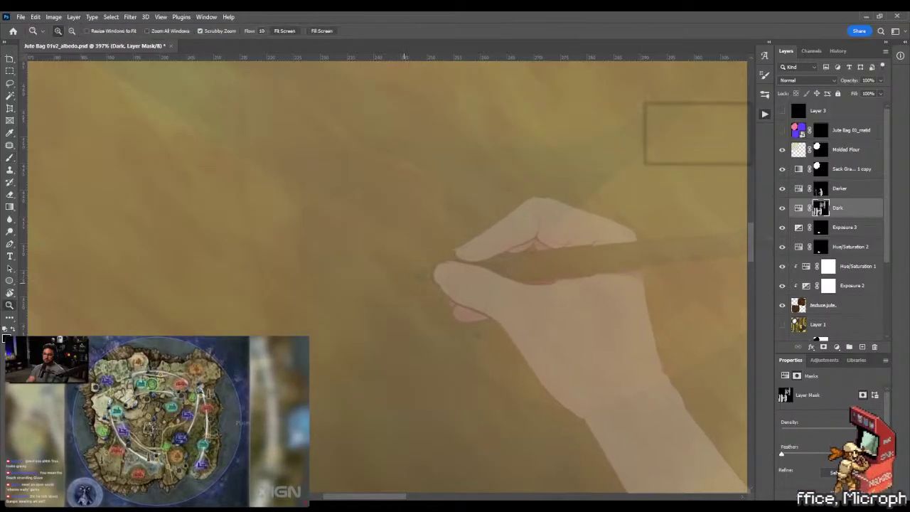
left_click_drag(467, 260, 477, 248)
key("b")
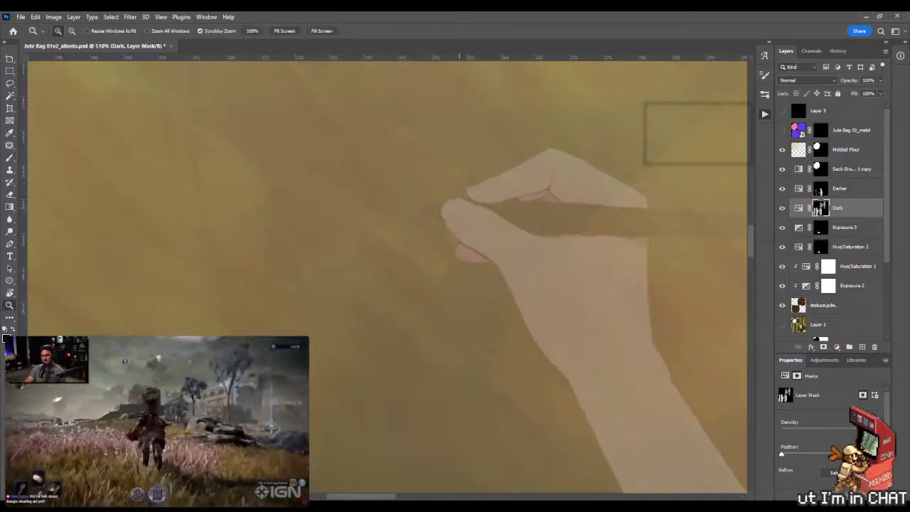
key("z")
left_click_drag(474, 63, 439, 93)
key("r")
key("z")
mouse_move(510, 202)
left_mouse_down()
mouse_move(540, 193)
mouse_move(256, 220)
mouse_move(256, 258)
mouse_move(379, 248)
mouse_move(470, 197)
mouse_move(452, 249)
mouse_move(546, 262)
mouse_move(516, 268)
mouse_move(498, 240)
mouse_move(465, 229)
mouse_move(426, 269)
mouse_move(418, 310)
mouse_move(328, 306)
mouse_move(360, 293)
mouse_move(335, 266)
mouse_move(361, 303)
mouse_move(344, 266)
mouse_move(345, 300)
mouse_move(334, 300)
mouse_move(345, 275)
mouse_move(334, 275)
mouse_move(387, 316)
mouse_move(412, 299)
mouse_move(419, 278)
mouse_move(445, 272)
mouse_move(434, 231)
mouse_move(495, 287)
mouse_move(534, 298)
left_mouse_up()
key("b")
left_click_drag(563, 264, 445, 248)
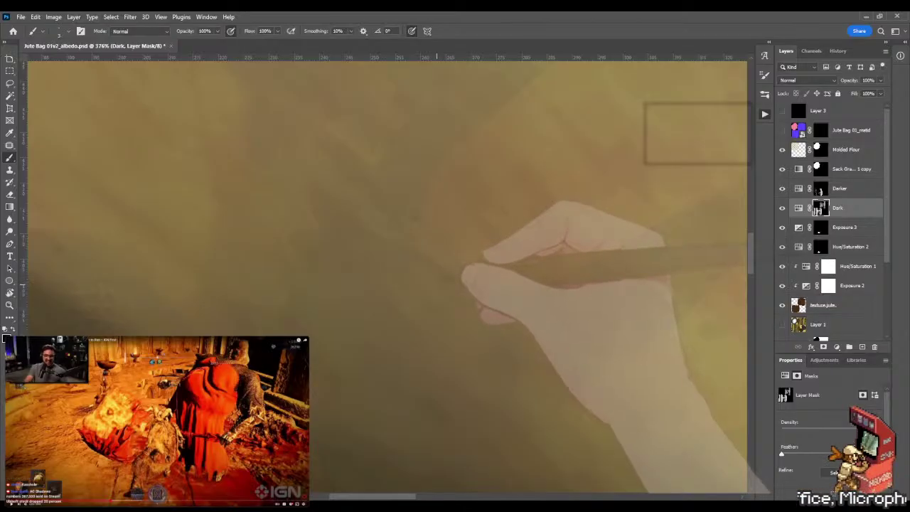
Blend the stain's branches between the panel's middle and its right edge with small Brush strokes on the Dark mask
key("z")
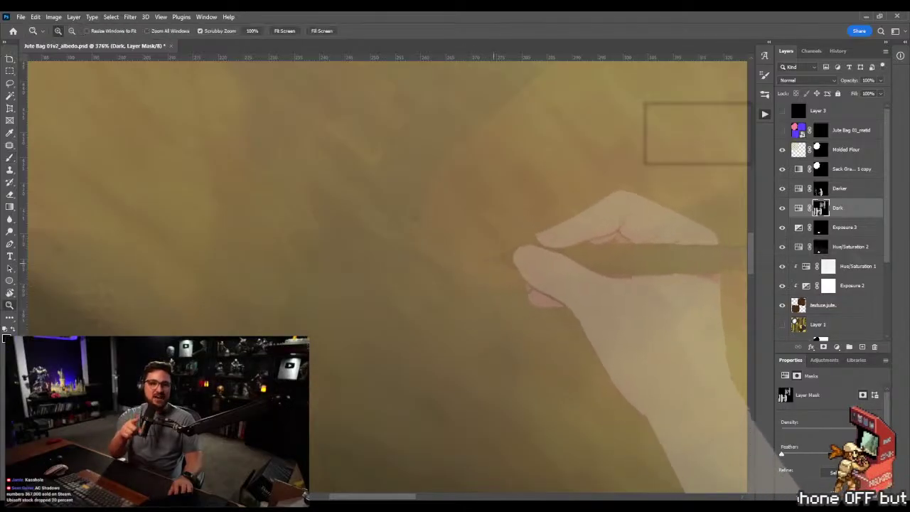
left_click_drag(493, 250, 515, 251)
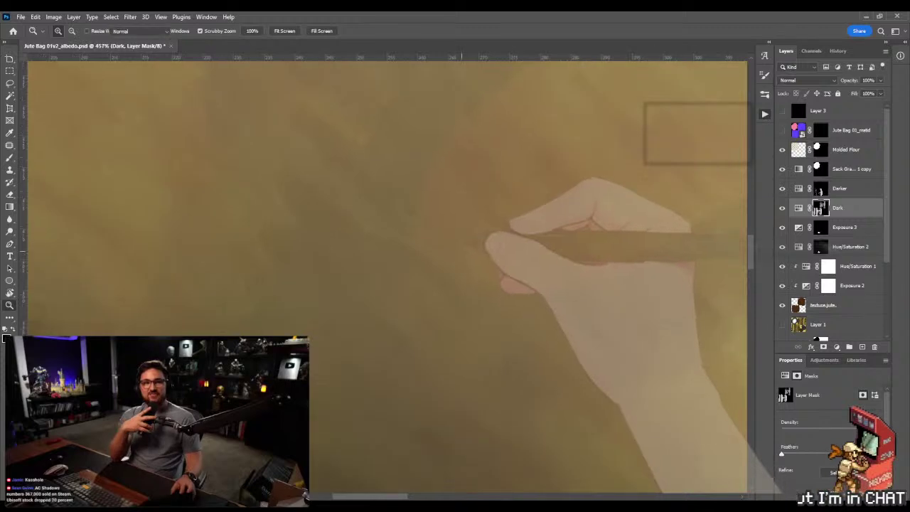
key("b")
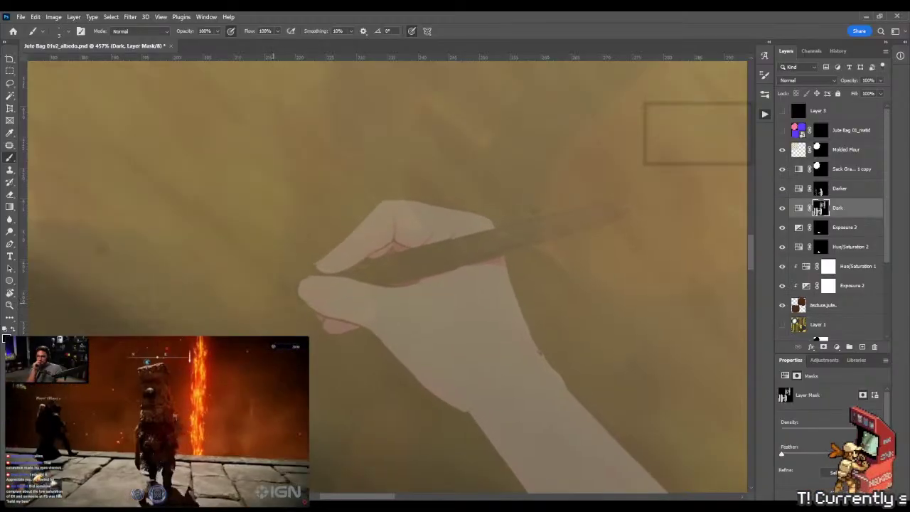
key("z")
mouse_move(278, 295)
left_mouse_down()
mouse_move(205, 290)
mouse_move(278, 295)
left_mouse_up()
key("b")
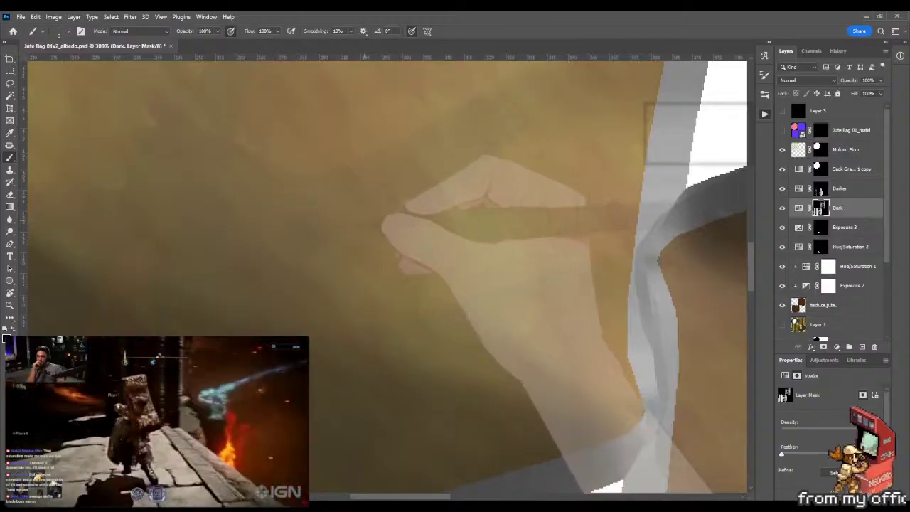
key("z")
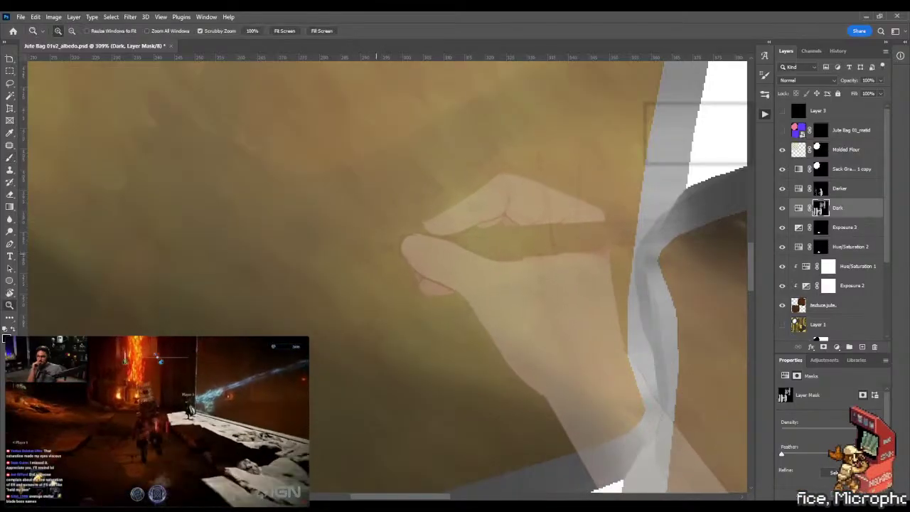
left_click_drag(376, 291, 429, 291)
key("b")
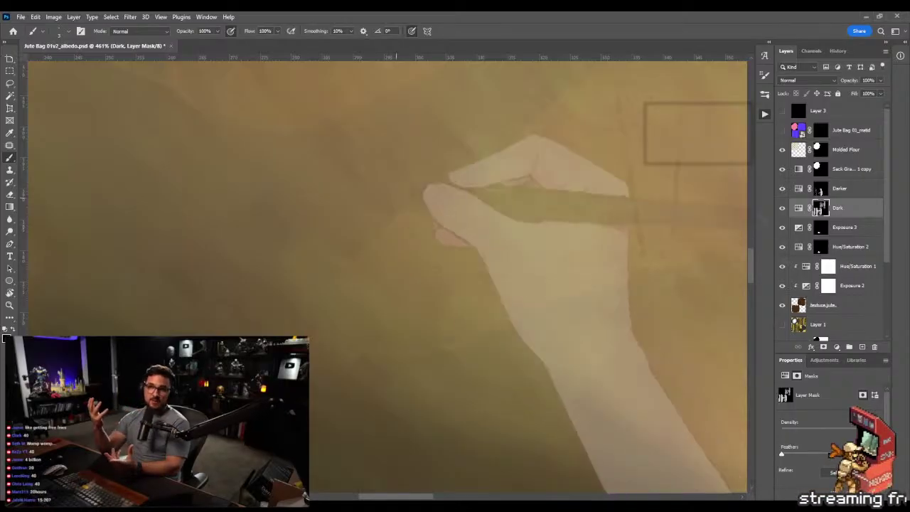
Soften the branching stain's edges in the panel's lower right corner with fine Brush strokes on the Dark mask
key("z")
left_click_drag(284, 196, 231, 213)
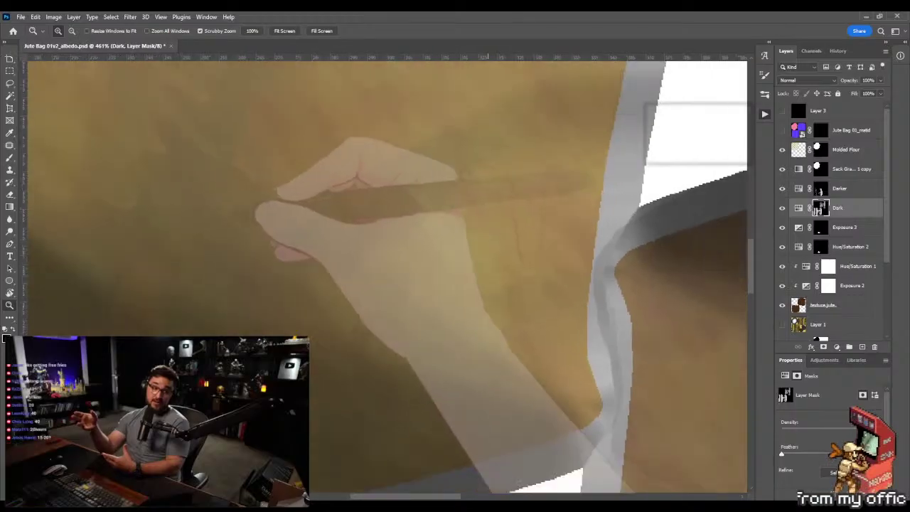
mouse_move(323, 268)
left_mouse_down()
mouse_move(367, 285)
mouse_move(375, 329)
mouse_move(330, 336)
left_mouse_up()
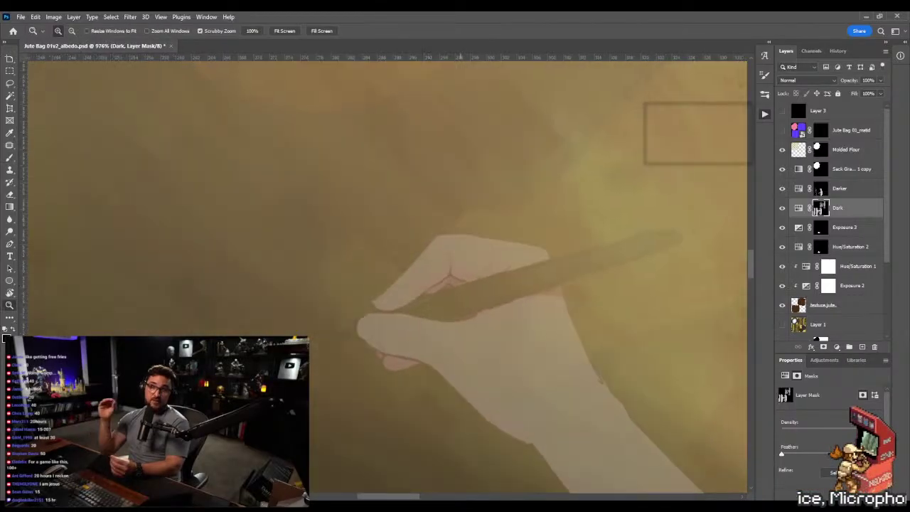
key("b")
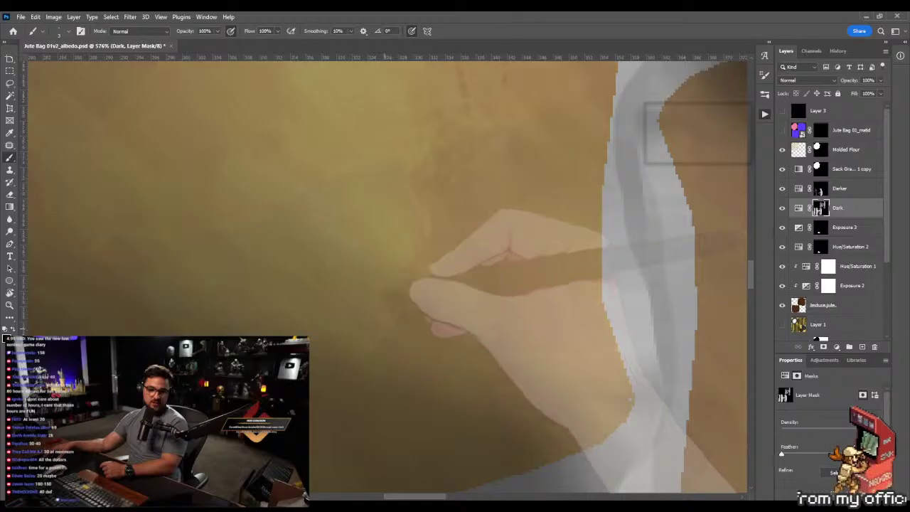
left_click_drag(374, 326, 504, 306)
Brush along the upper edge of the large lower stain, back towards the stitched seam, on the Dark mask
left_click_drag(268, 268, 281, 288)
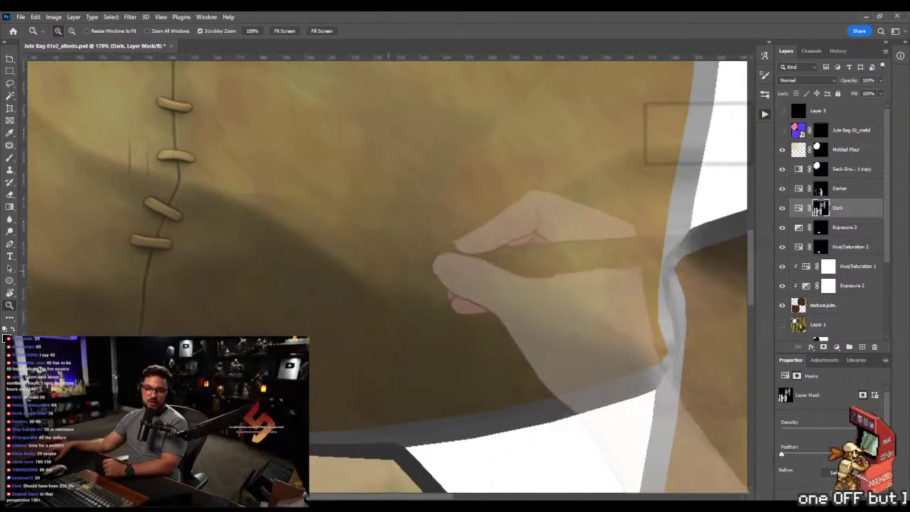
left_click_drag(407, 263, 446, 254)
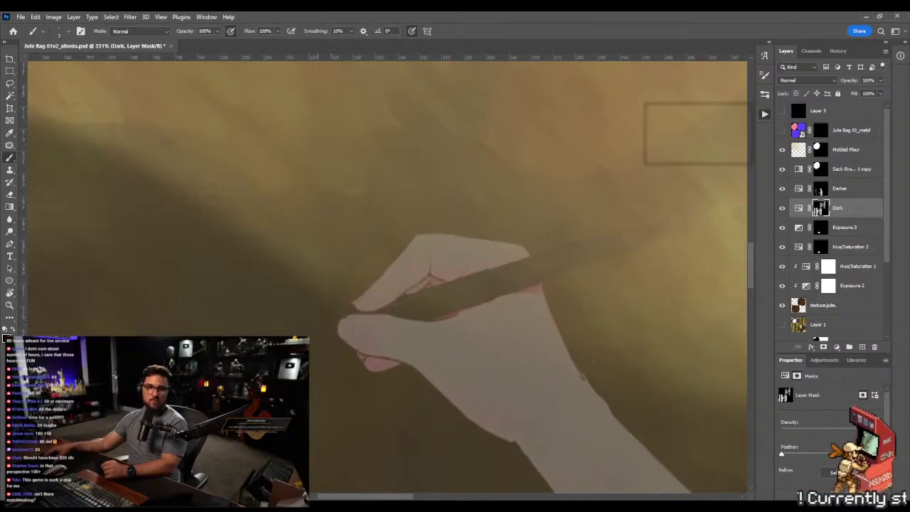
left_click_drag(256, 264, 444, 284)
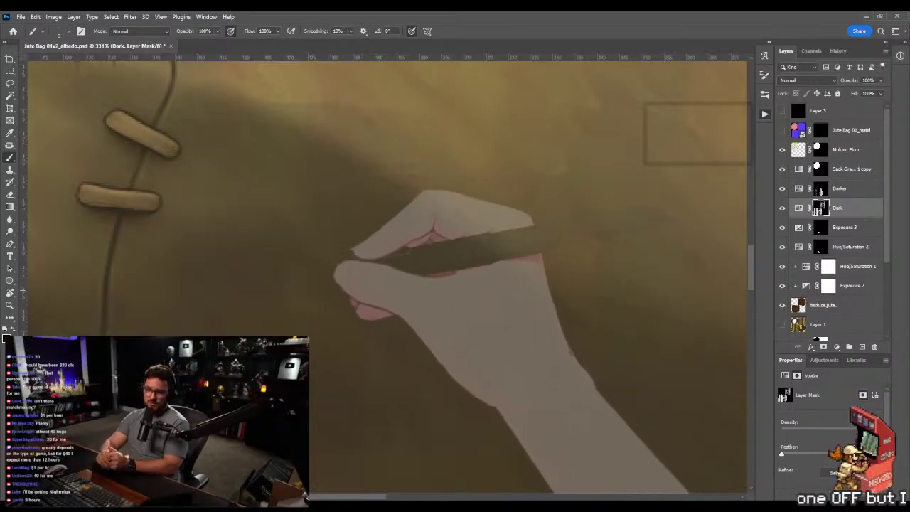
mouse_move(316, 295)
left_mouse_down()
mouse_move(462, 298)
mouse_move(497, 345)
mouse_move(412, 345)
left_mouse_up()
Save the file, switch to Marmoset Toolbag to examine the stains on the 3D bag, and return to Photoshop
key("z")
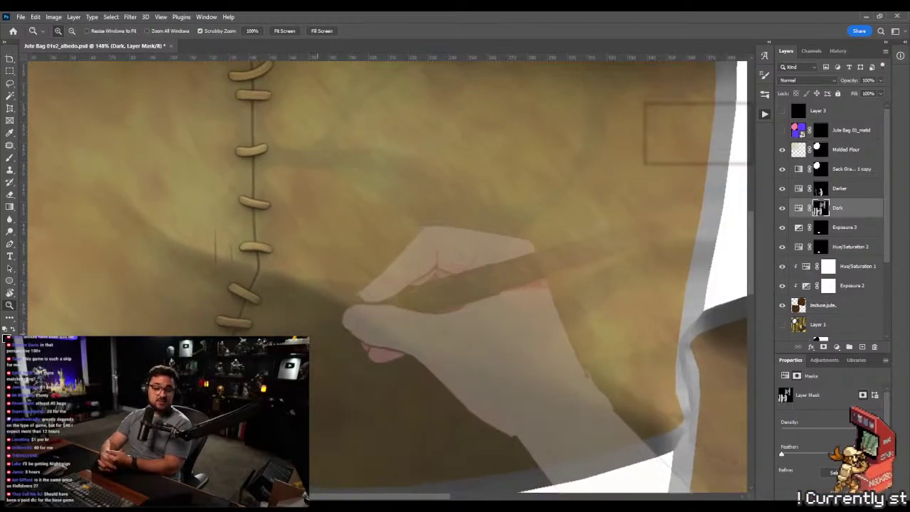
key("ctrl+s")
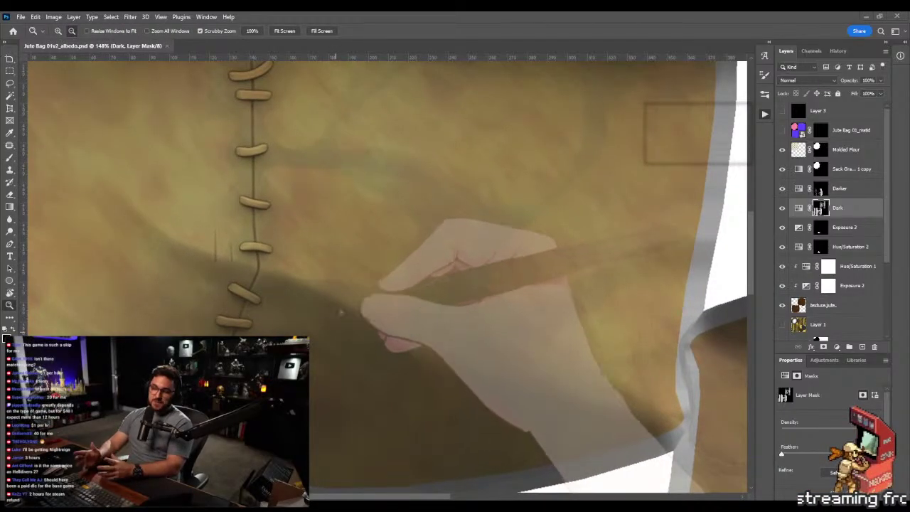
key("alt+Tab")
left_click_drag(405, 268, 449, 253)
key("alt+Tab")
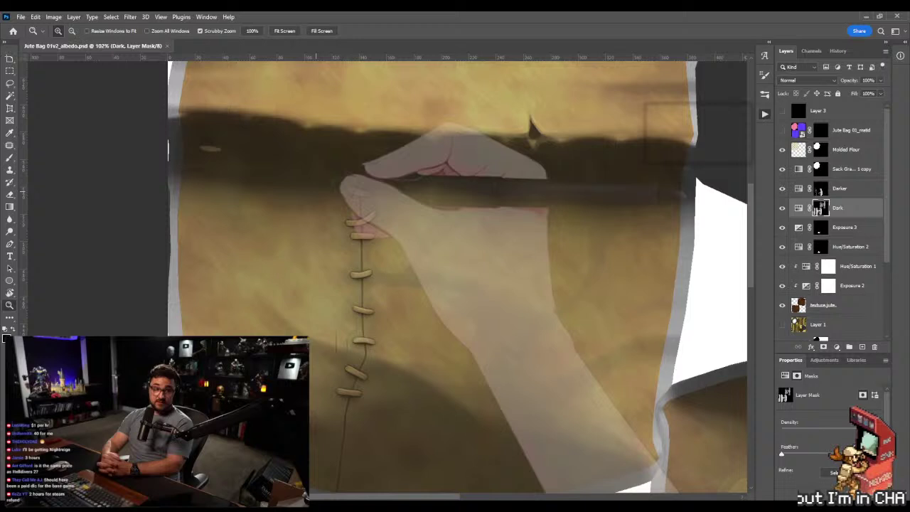
left_click_drag(310, 191, 341, 191)
key("l")
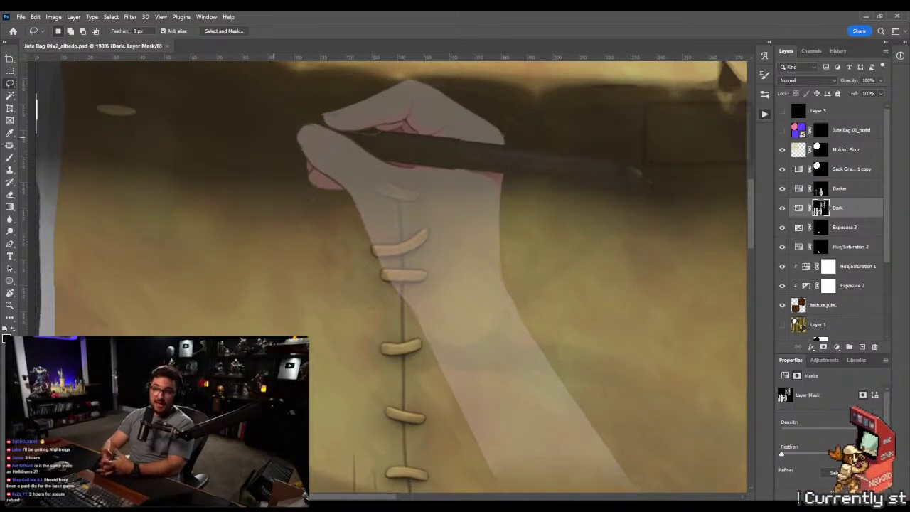
mouse_move(272, 138)
left_mouse_down()
mouse_move(306, 174)
mouse_move(374, 212)
mouse_move(360, 243)
mouse_move(393, 325)
mouse_move(379, 343)
mouse_move(394, 384)
mouse_move(384, 419)
left_mouse_up()
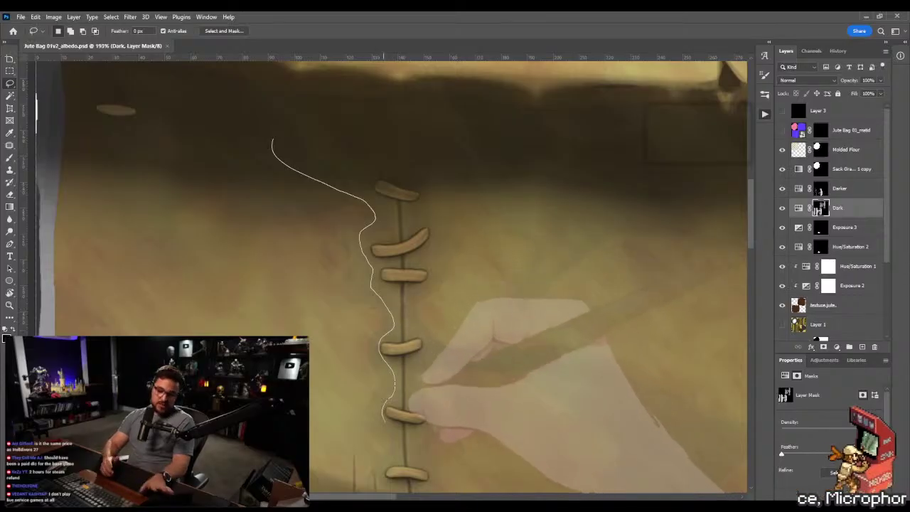
left_click_drag(395, 461, 395, 455)
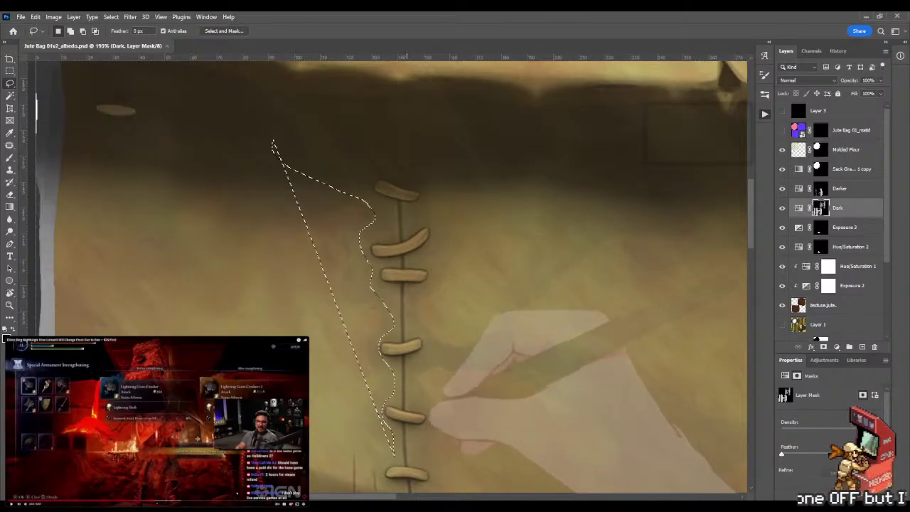
key("ctrl+d")
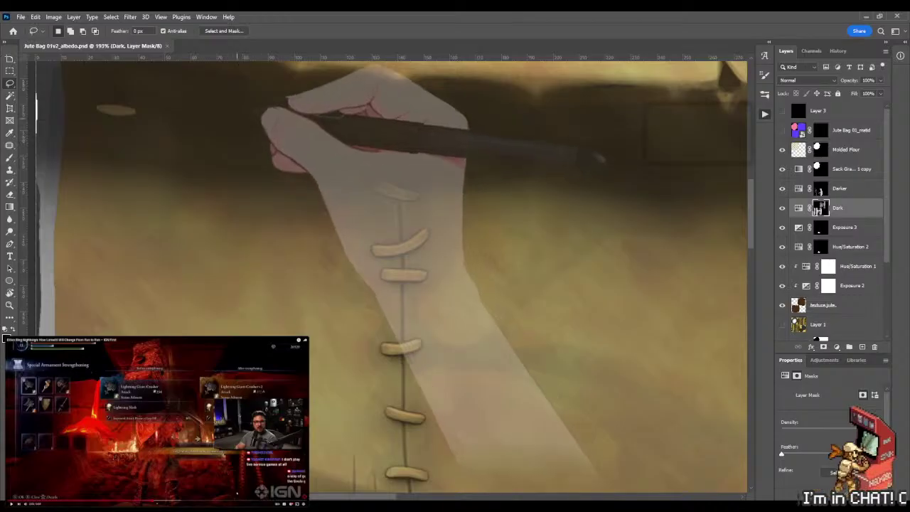
Lasso an irregular dripping shape around the upper seam stitches, adding wavy branches across the dark band on both sides
mouse_move(236, 118)
left_mouse_down()
mouse_move(333, 174)
mouse_move(333, 194)
mouse_move(297, 160)
mouse_move(335, 200)
mouse_move(354, 196)
mouse_move(384, 211)
mouse_move(361, 288)
mouse_move(391, 309)
left_mouse_up()
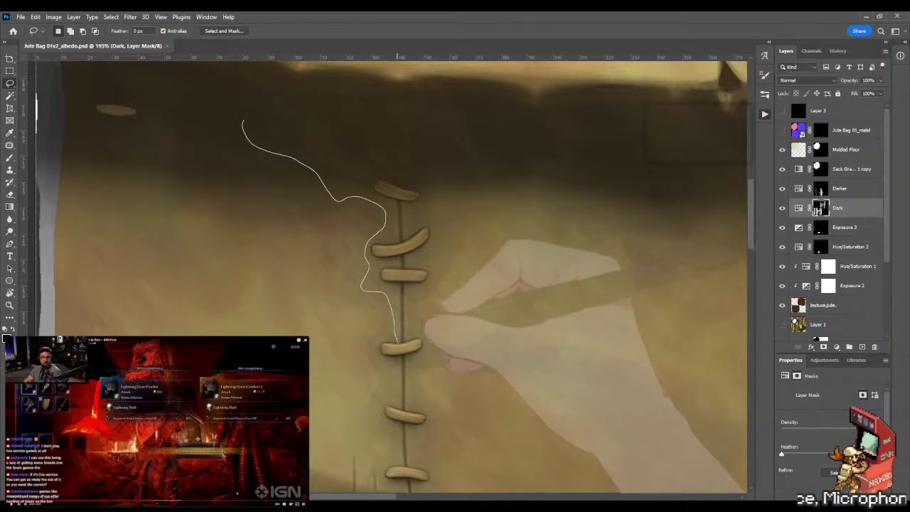
mouse_move(398, 343)
left_mouse_down()
mouse_move(396, 164)
mouse_move(242, 121)
left_mouse_up()
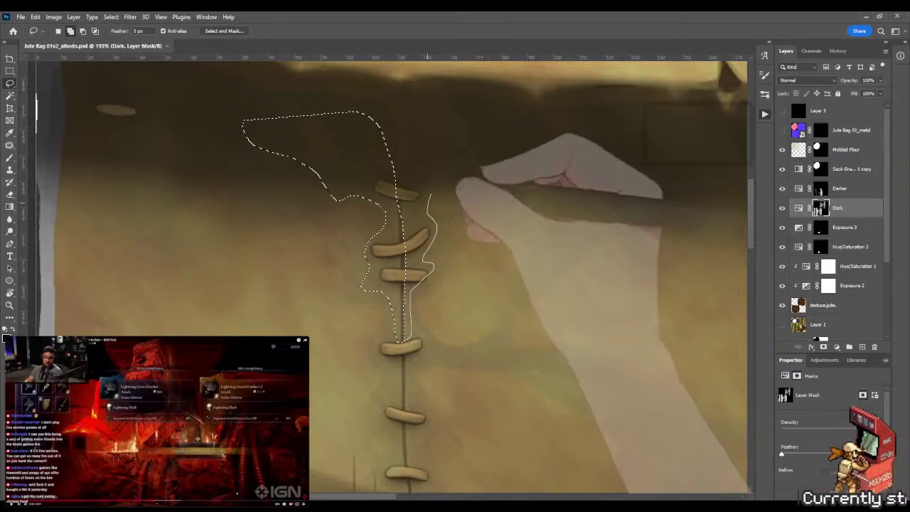
mouse_move(429, 194)
left_mouse_down()
mouse_move(504, 128)
mouse_move(427, 101)
mouse_move(370, 110)
left_mouse_up()
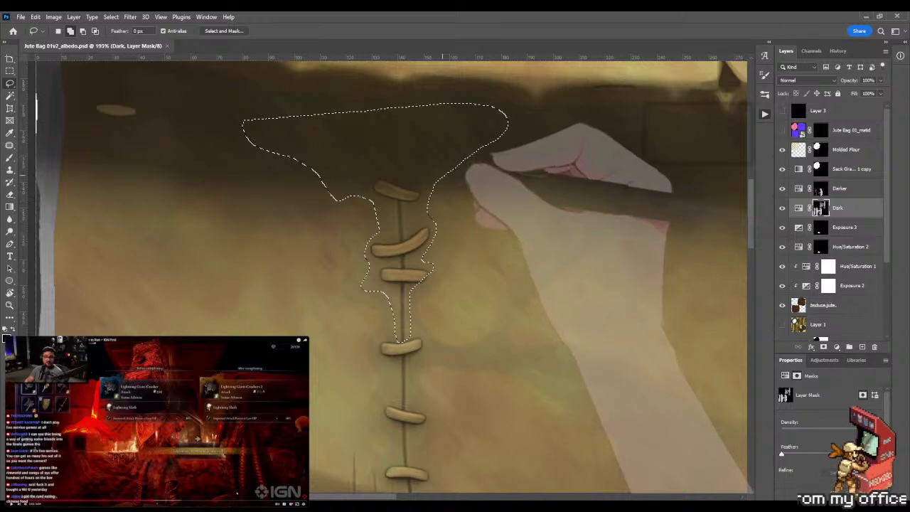
mouse_move(435, 175)
left_mouse_down()
mouse_move(561, 131)
mouse_move(583, 150)
mouse_move(636, 132)
mouse_move(640, 106)
mouse_move(459, 105)
left_mouse_up()
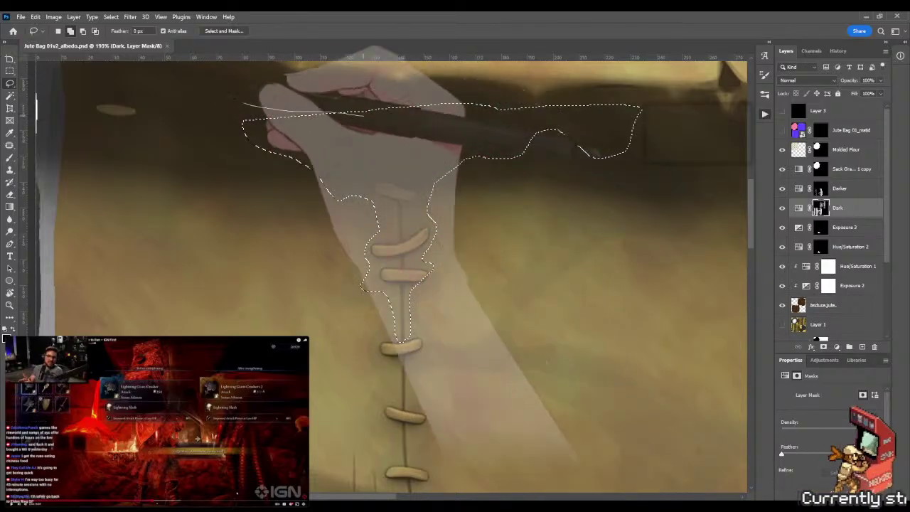
mouse_move(362, 113)
left_mouse_down()
mouse_move(241, 103)
mouse_move(192, 155)
mouse_move(242, 141)
left_mouse_up()
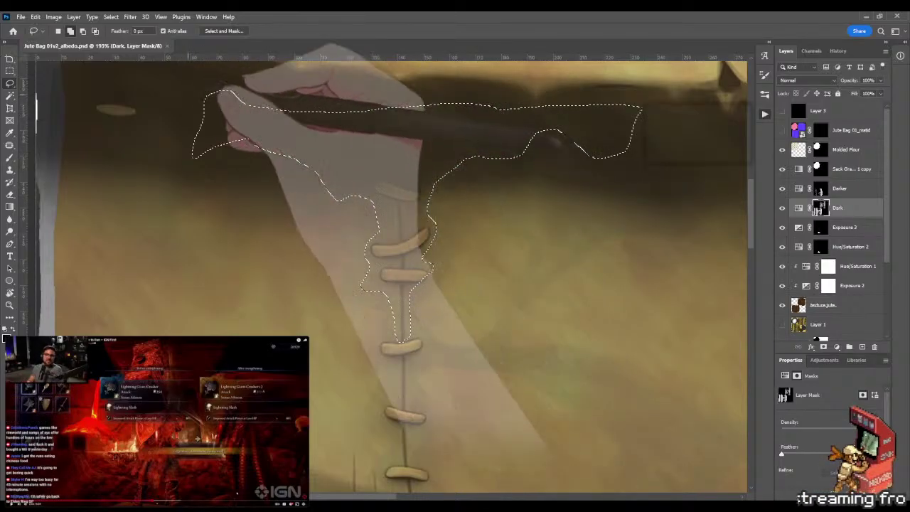
left_click_drag(235, 95, 153, 79)
left_click_drag(637, 153, 376, 179)
mouse_move(384, 145)
left_mouse_down()
mouse_move(457, 158)
mouse_move(373, 132)
left_mouse_up()
mouse_move(356, 171)
left_mouse_down()
mouse_move(529, 135)
mouse_move(549, 92)
left_mouse_up()
Subtract the top three seam stitches from the dripping stain selection with the Magic Wand
key("w")
scroll(340, 227, "up", 2)
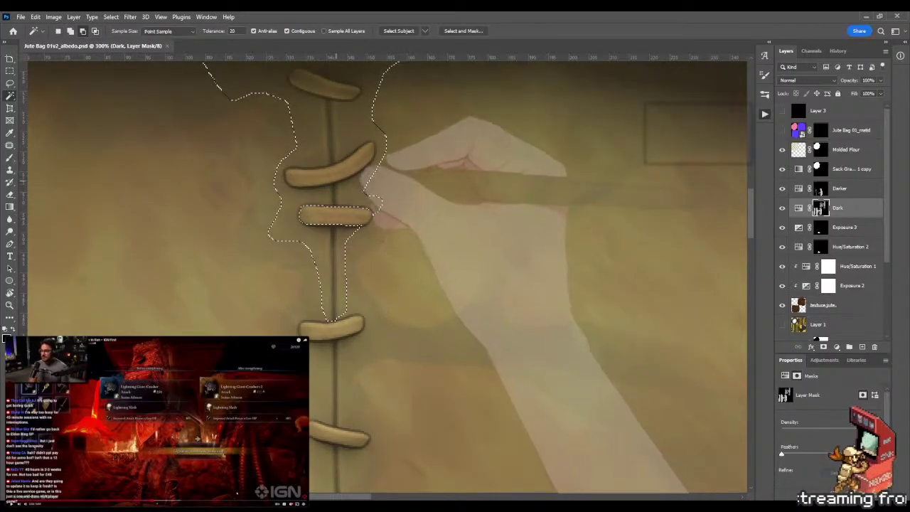
left_click_drag(426, 214, 440, 309)
left_click(355, 106, "shift")
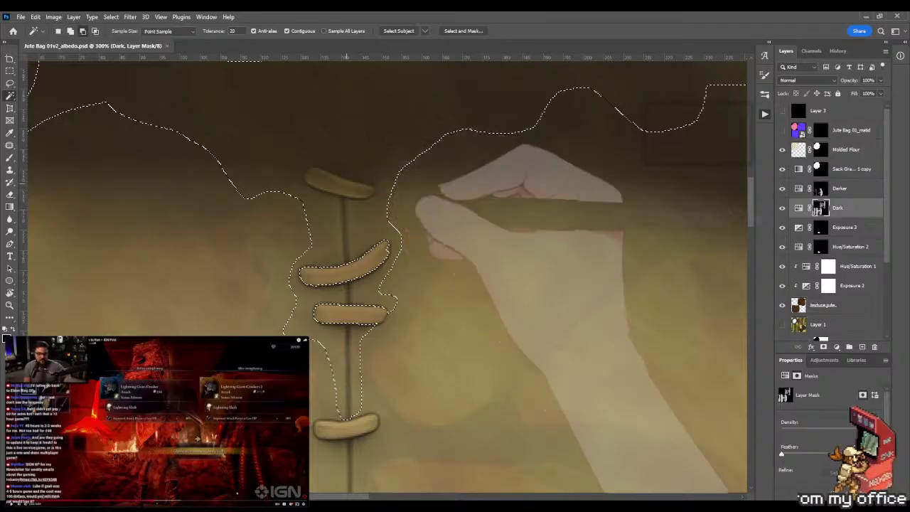
left_click(346, 184, "alt")
key("z")
left_click_drag(452, 227, 508, 227)
left_click_drag(237, 172, 275, 206)
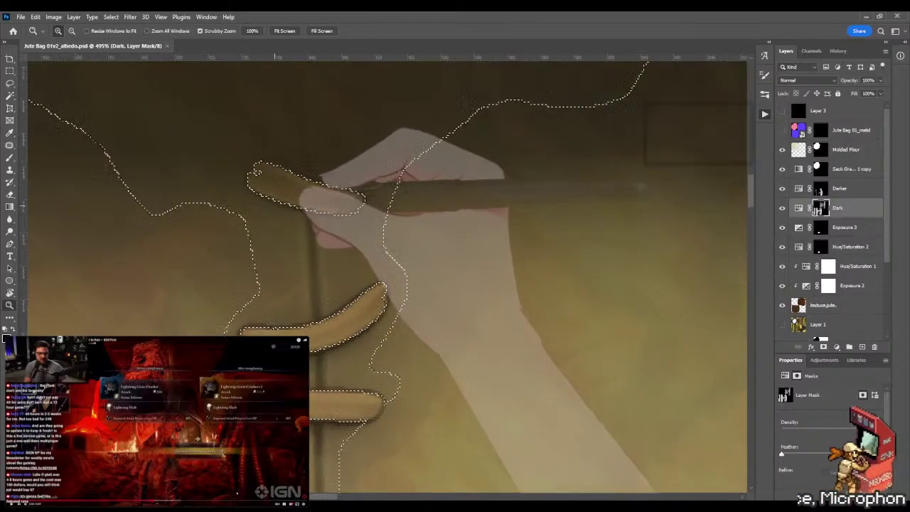
Clean up the stain selection's edges around the upper seam stitches with the Lasso tool
key("l")
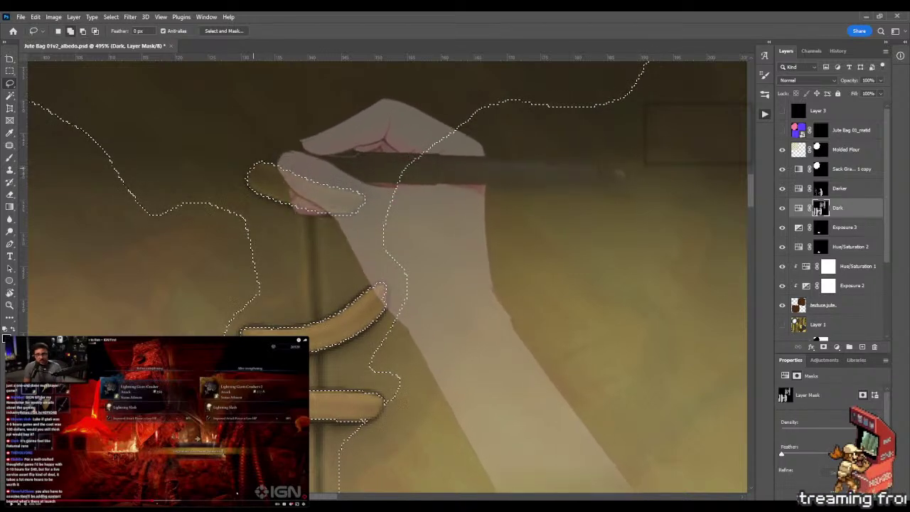
scroll(387, 277, "down", 2)
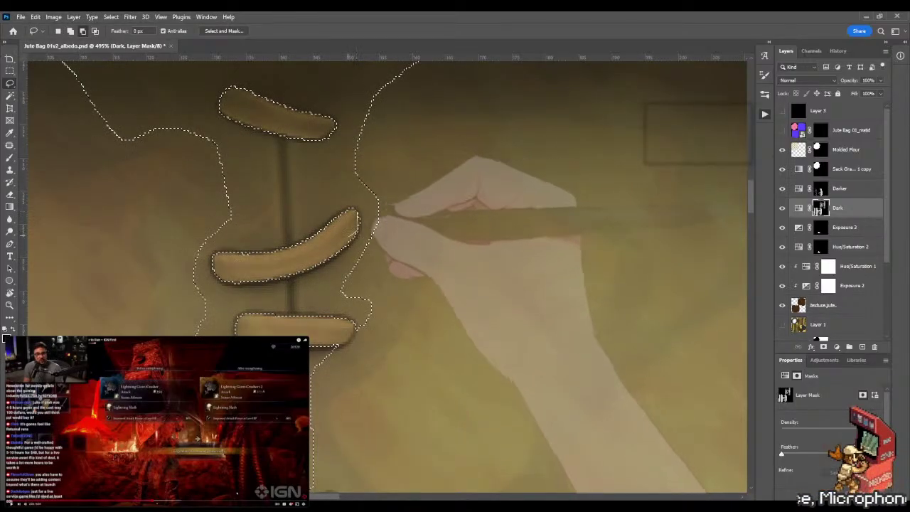
scroll(387, 277, "down", 3)
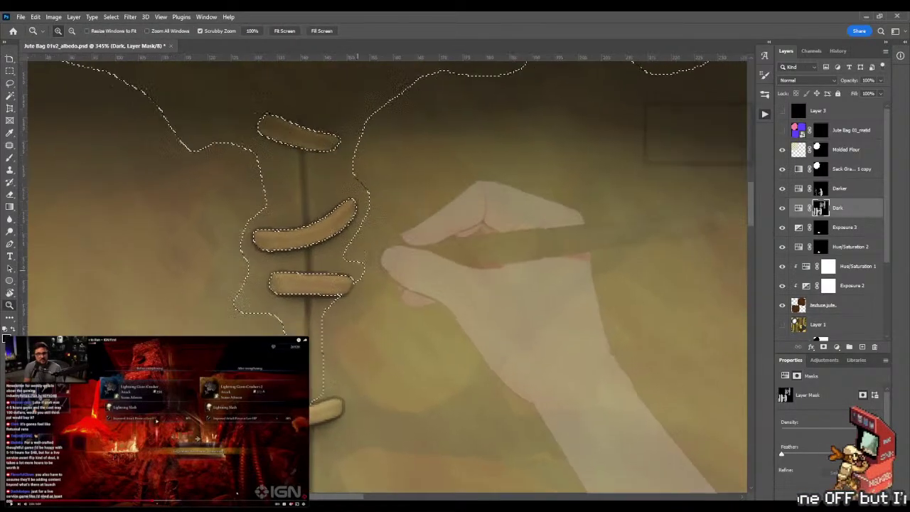
scroll(332, 292, "up", 4)
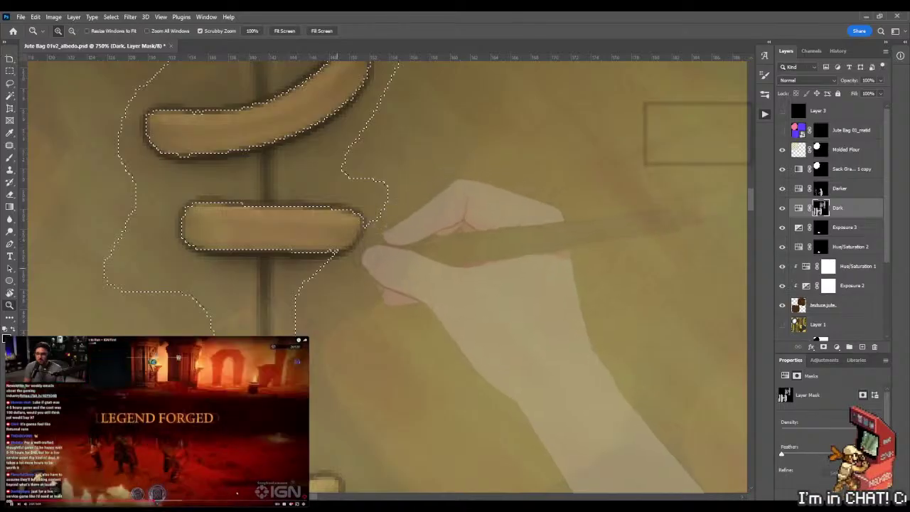
key("l")
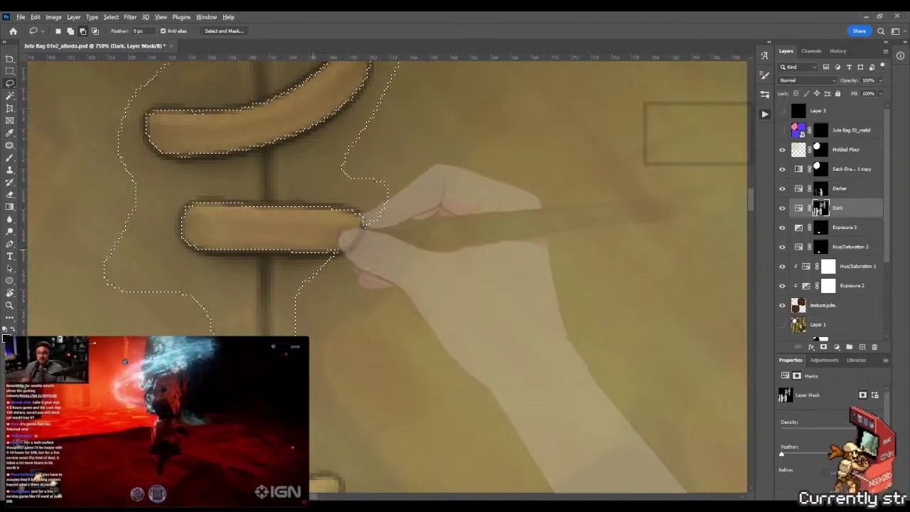
key("z")
scroll(356, 234, "down", 4)
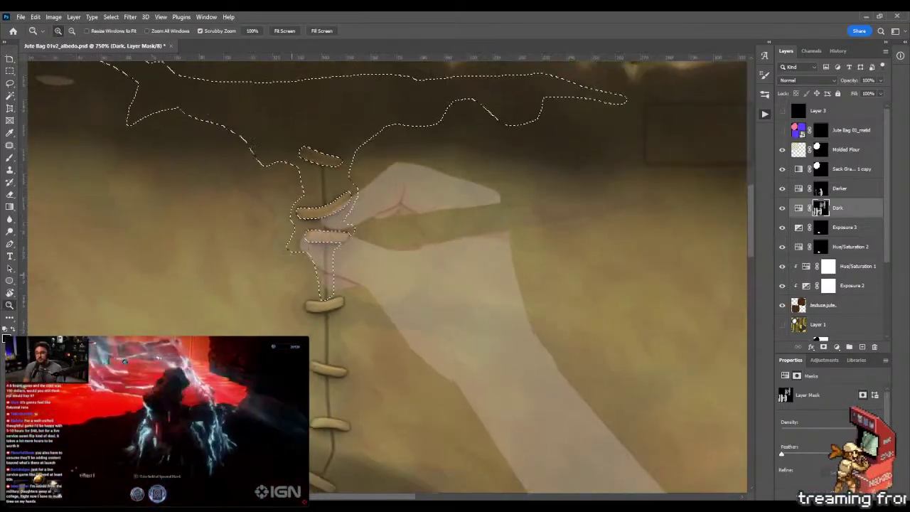
scroll(354, 416, "down", 4)
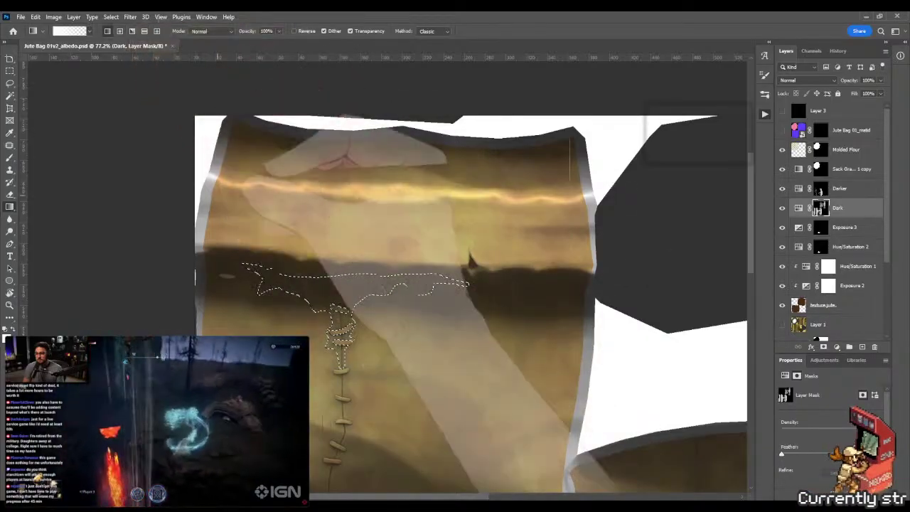
Soften the new stain's edges beside the upper seam stitches with a size 17 Mixer Brush on the Dark mask
key("z")
left_click_drag(377, 353, 491, 328)
left_click_drag(332, 308, 402, 216)
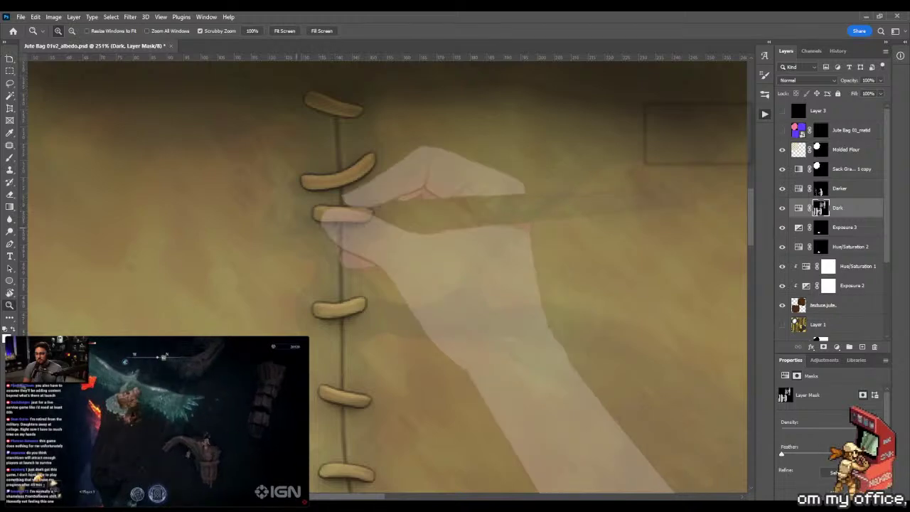
left_click_drag(274, 235, 301, 235)
key("b")
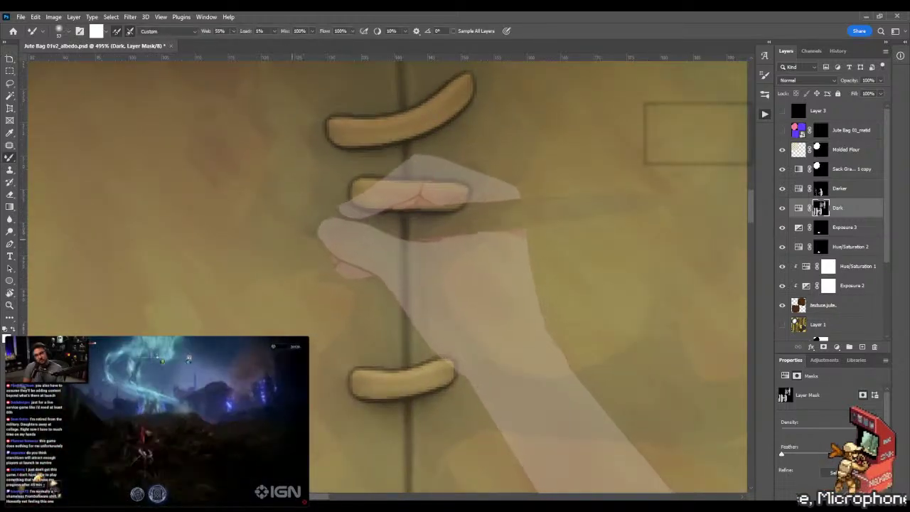
right_click(285, 234, "alt")
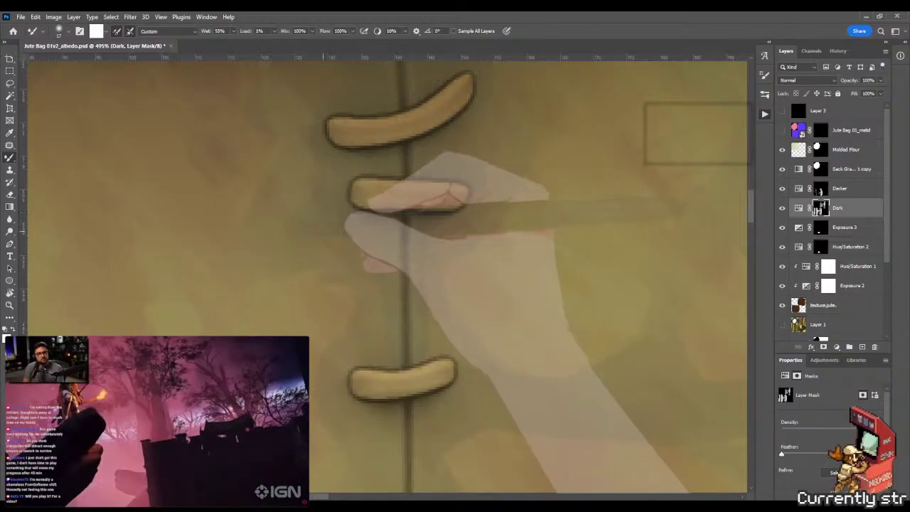
left_click_drag(333, 187, 326, 244)
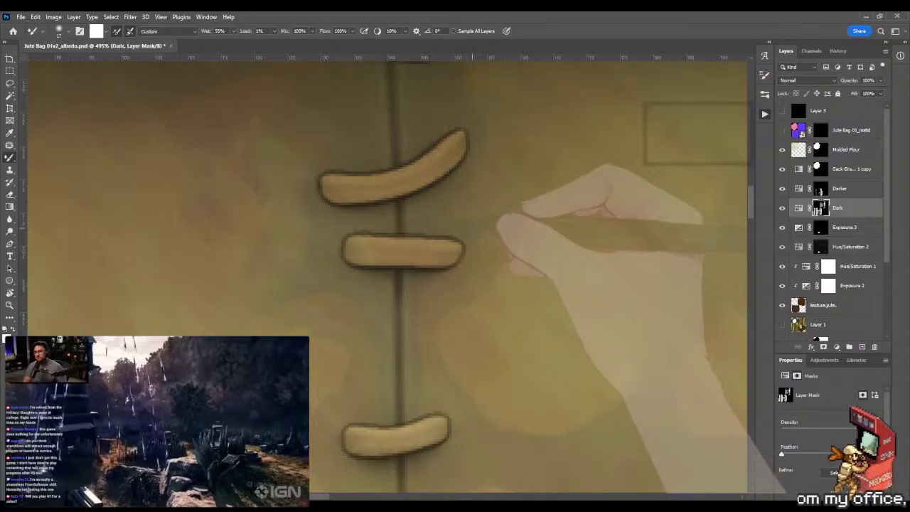
left_click_drag(391, 167, 384, 254)
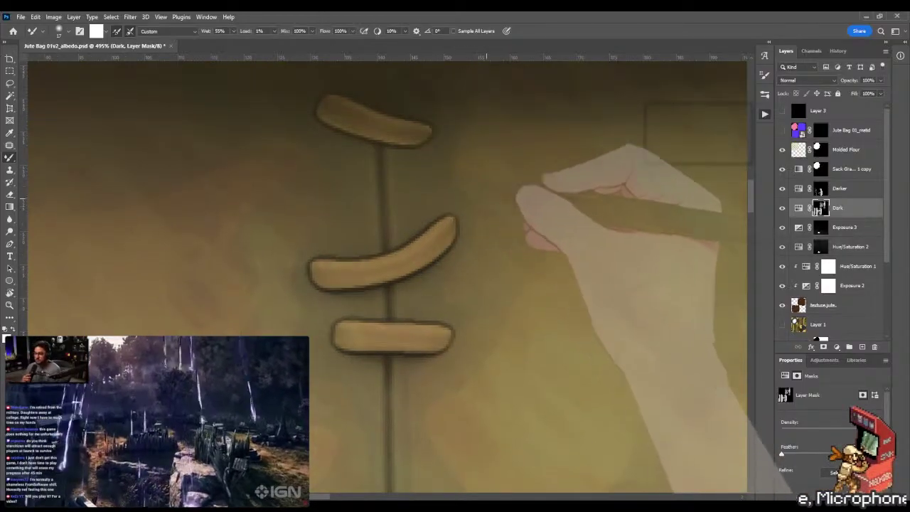
Save the file, switch to Marmoset Toolbag to check the seam stain on the 3D bag, and return to Photoshop
key("z")
scroll(388, 277, "down", 8)
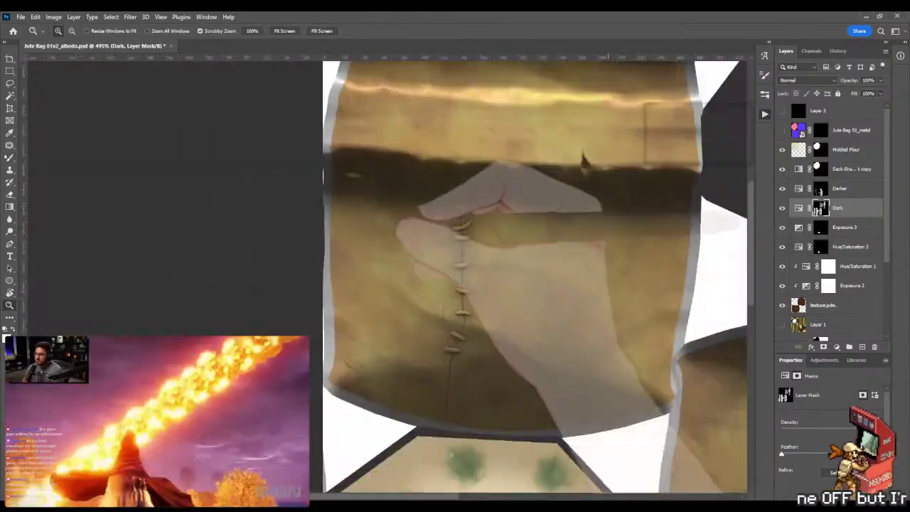
scroll(426, 235, "up", 6)
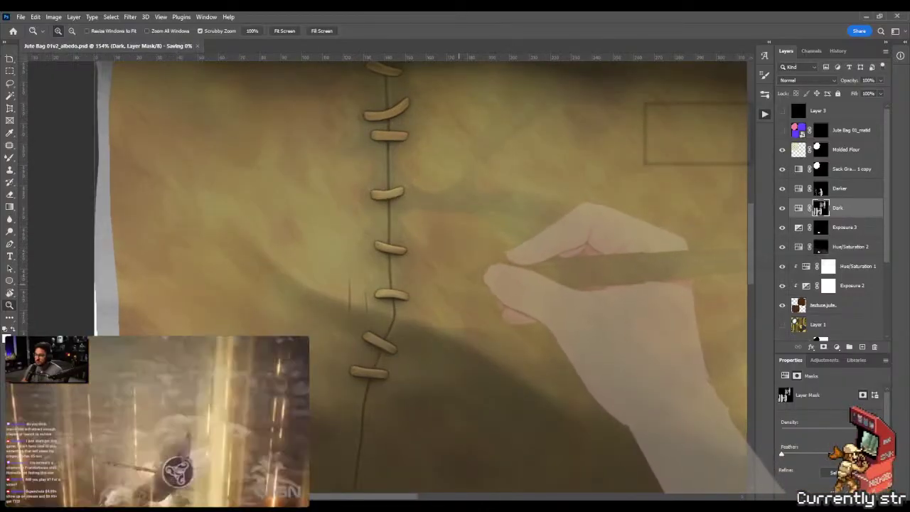
scroll(412, 278, "down", 5)
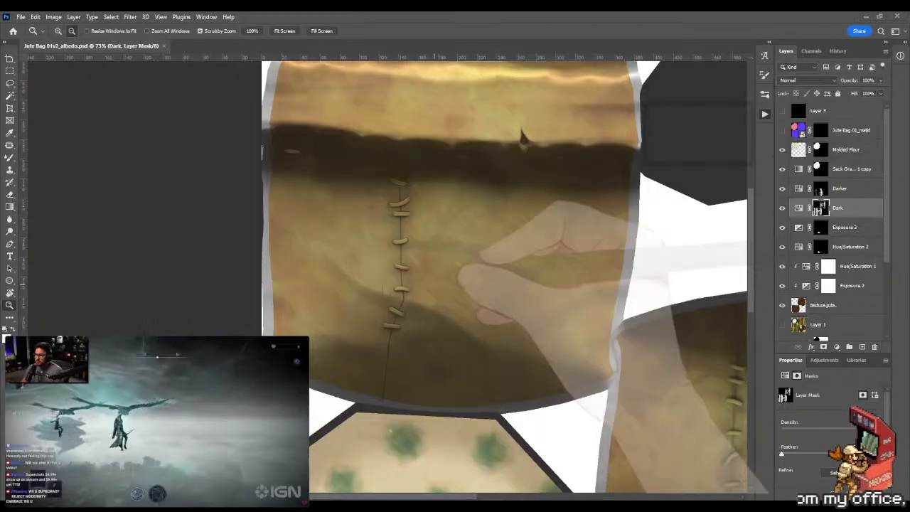
key("alt+Tab")
mouse_move(512, 211)
left_mouse_down()
mouse_move(289, 235)
mouse_move(511, 222)
left_mouse_up()
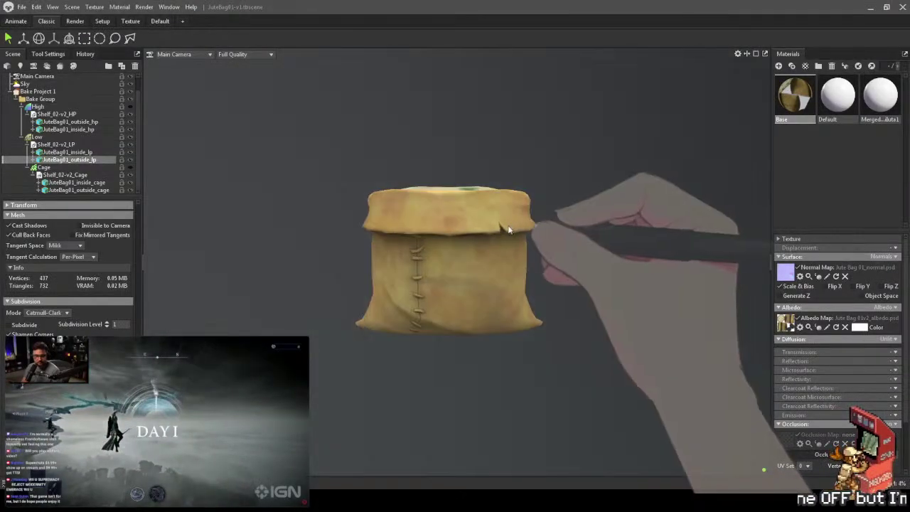
key("alt+Tab")
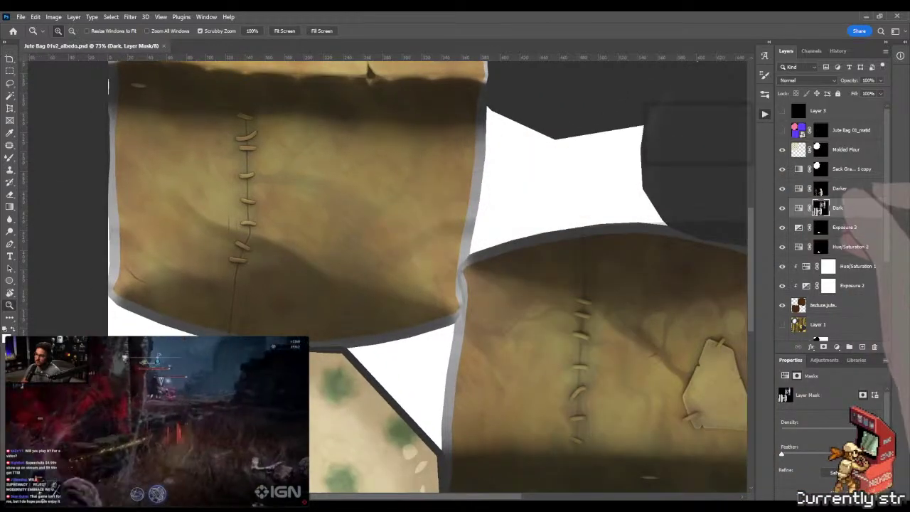
Activate the Darker layer's mask and ready the Lasso tool for the stitched panel's lower half
left_click(821, 188)
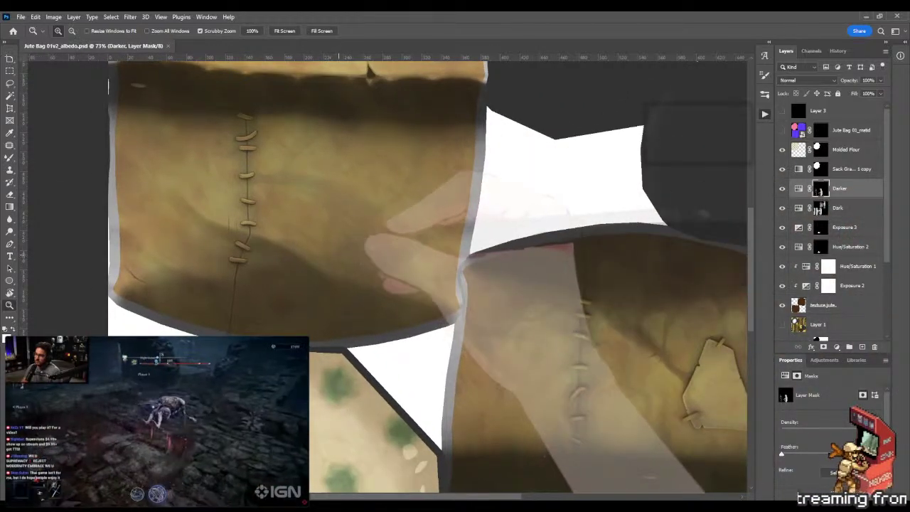
left_click_drag(155, 251, 182, 271)
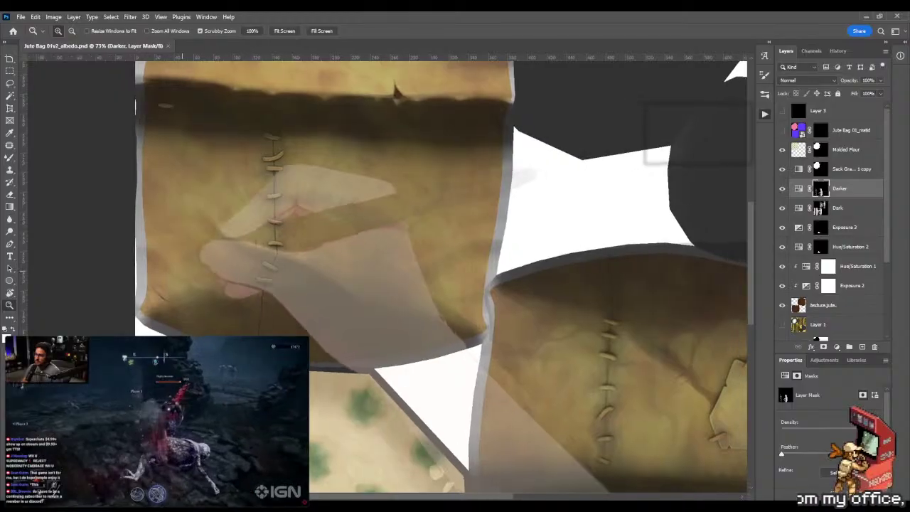
scroll(182, 272, "up", 3)
key("l")
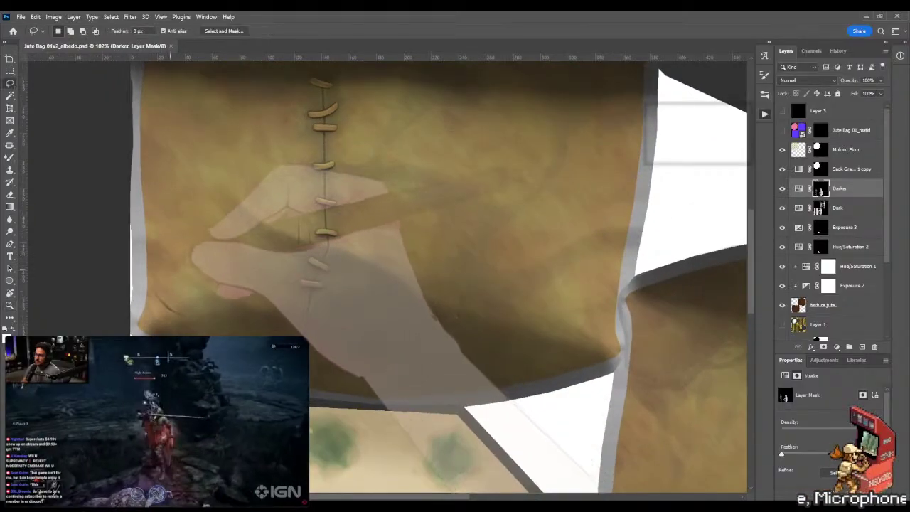
mouse_move(150, 251)
left_mouse_down()
mouse_move(188, 280)
mouse_move(196, 307)
mouse_move(266, 297)
mouse_move(285, 273)
mouse_move(243, 232)
mouse_move(219, 171)
mouse_move(250, 213)
left_mouse_up()
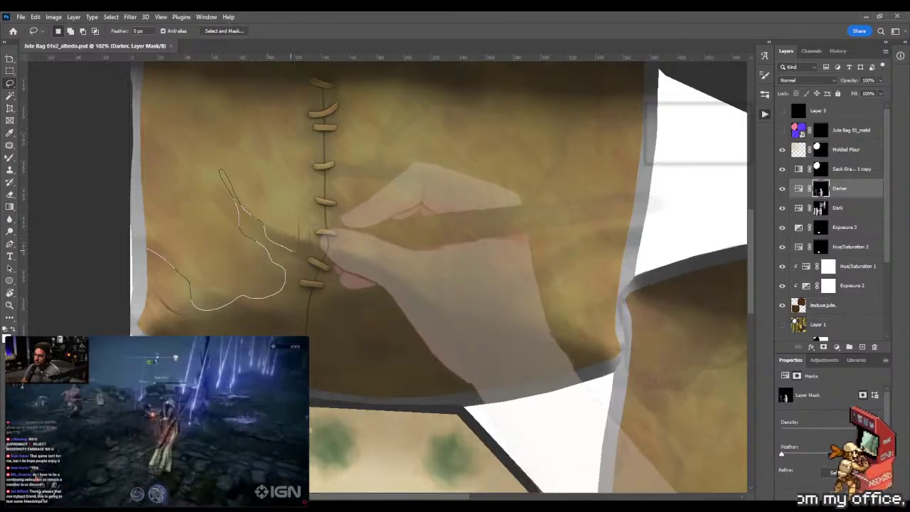
left_click_drag(291, 250, 315, 247)
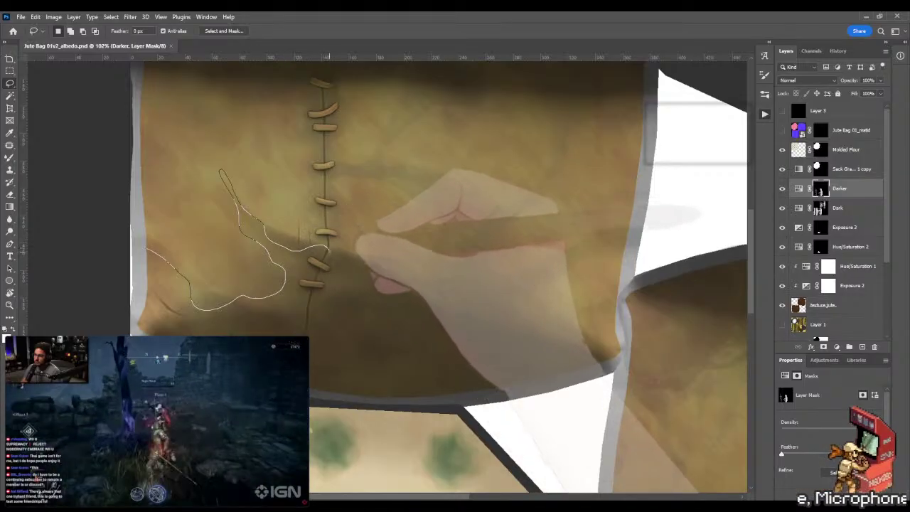
left_click_drag(345, 283, 421, 273)
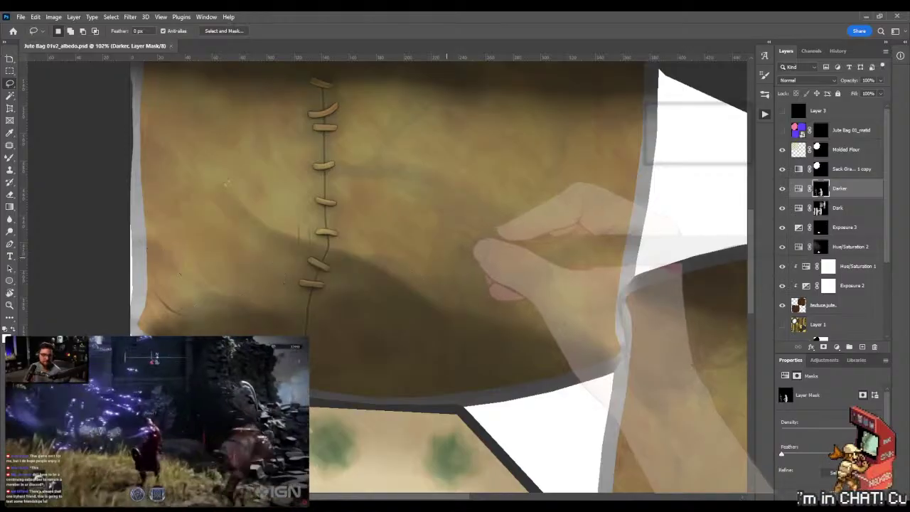
scroll(384, 278, "right", 10)
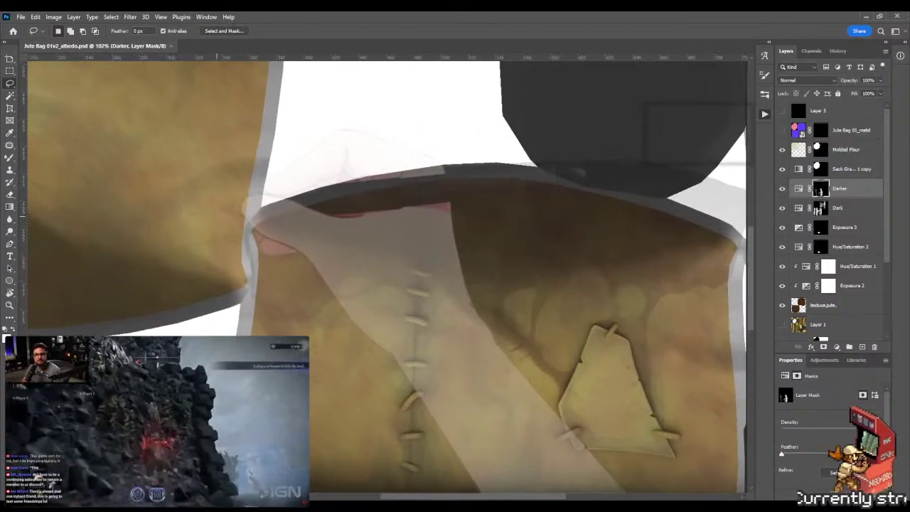
scroll(384, 277, "left", 10)
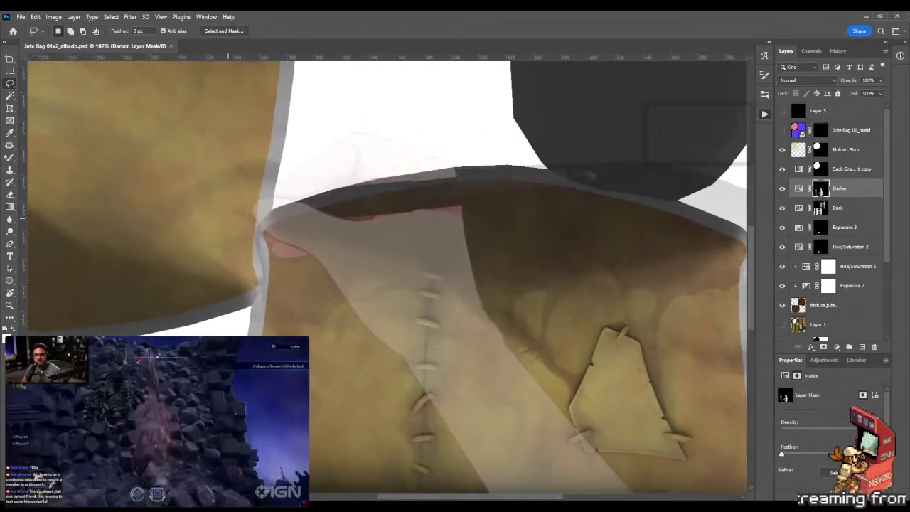
scroll(384, 277, "left", 5)
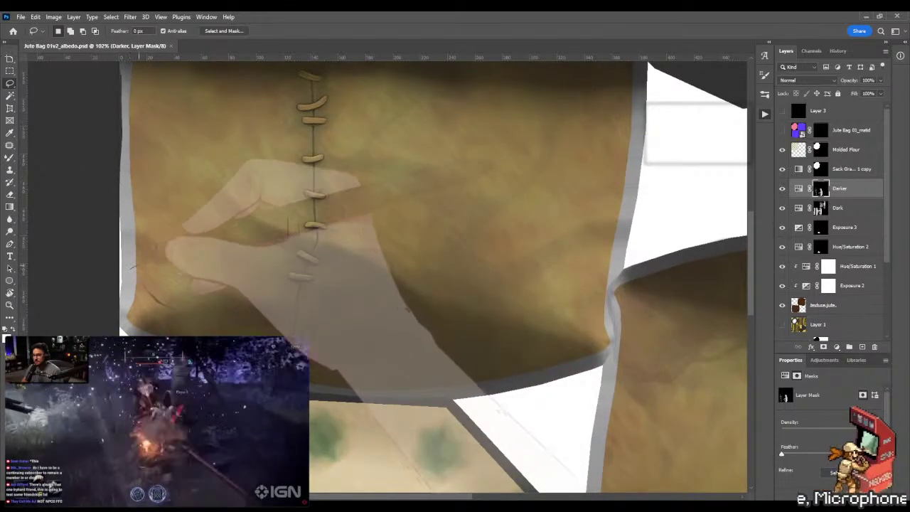
Lasso a wavy, branching stain shape across the stitched panel's lower half, following its bottom edge and extending it with a loop near the right edge
mouse_move(138, 266)
left_mouse_down()
mouse_move(145, 222)
mouse_move(180, 196)
mouse_move(165, 233)
mouse_move(190, 276)
mouse_move(214, 290)
mouse_move(223, 288)
mouse_move(224, 268)
mouse_move(213, 253)
mouse_move(241, 235)
mouse_move(241, 213)
mouse_move(210, 199)
mouse_move(253, 218)
mouse_move(267, 241)
mouse_move(332, 223)
mouse_move(335, 254)
mouse_move(406, 256)
mouse_move(431, 217)
mouse_move(415, 194)
mouse_move(425, 192)
mouse_move(444, 225)
mouse_move(434, 261)
mouse_move(498, 265)
mouse_move(535, 254)
mouse_move(393, 304)
mouse_move(384, 329)
mouse_move(469, 312)
left_mouse_up()
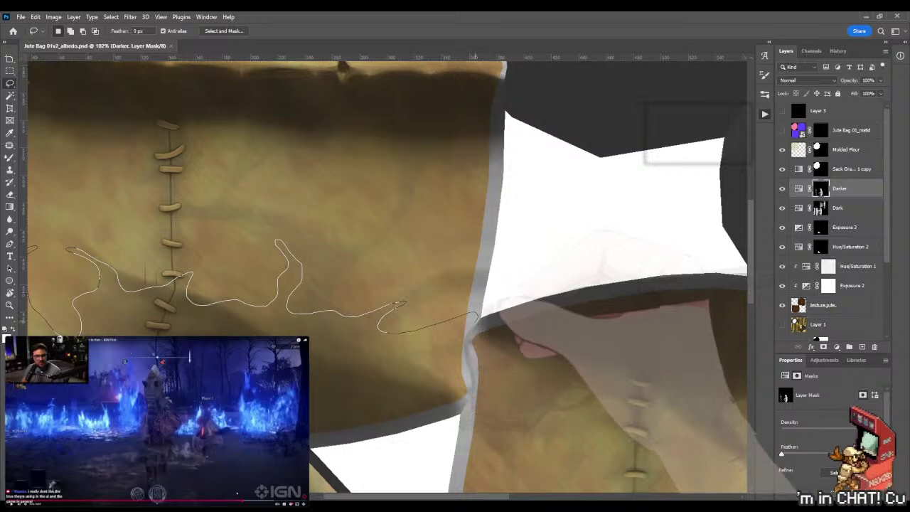
mouse_move(470, 355)
left_mouse_down()
mouse_move(462, 401)
mouse_move(398, 423)
mouse_move(249, 450)
mouse_move(146, 425)
left_mouse_up()
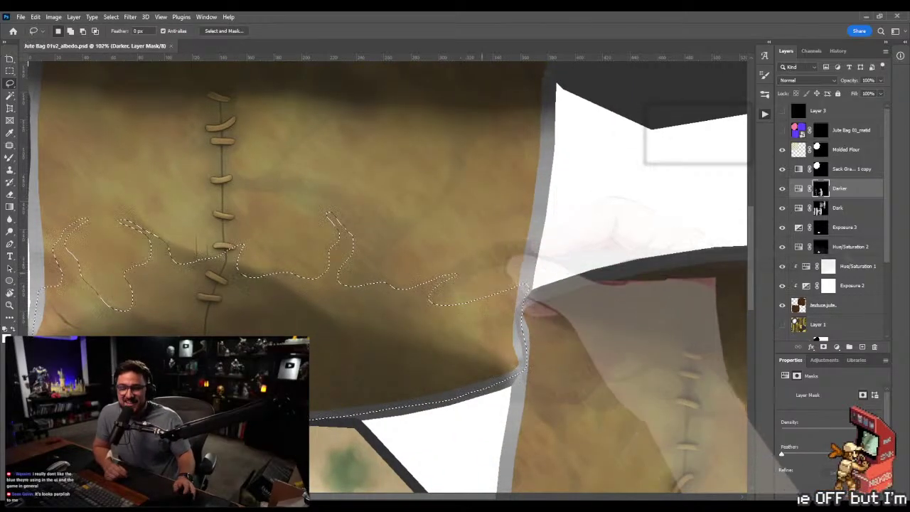
left_click_drag(481, 284, 439, 263)
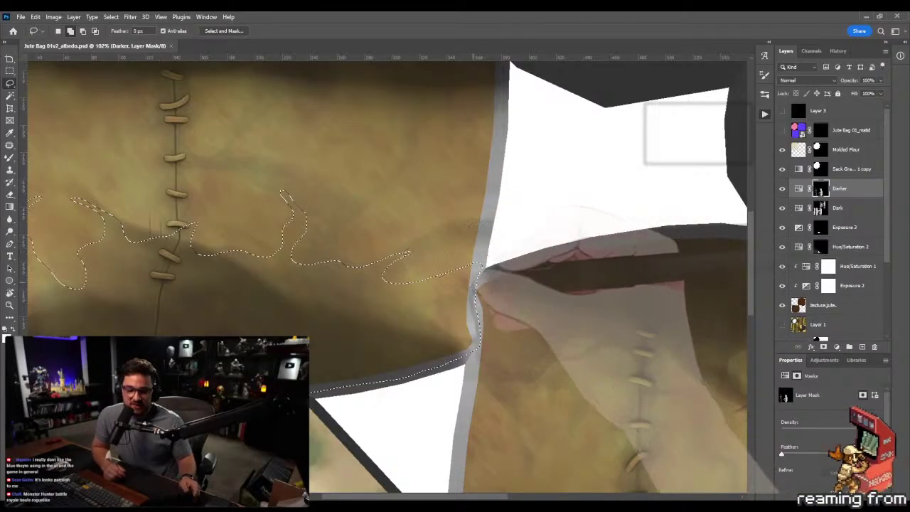
left_click_drag(388, 294, 449, 269)
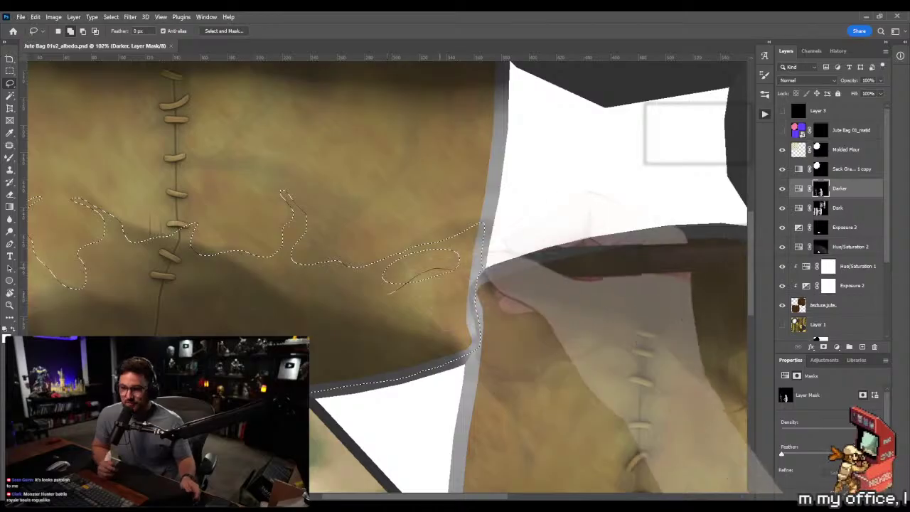
left_click_drag(325, 239, 417, 270)
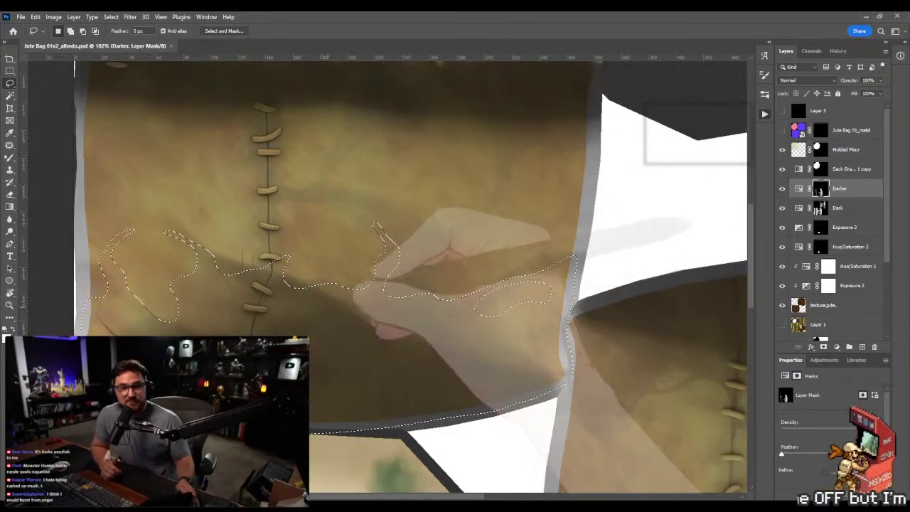
key("w")
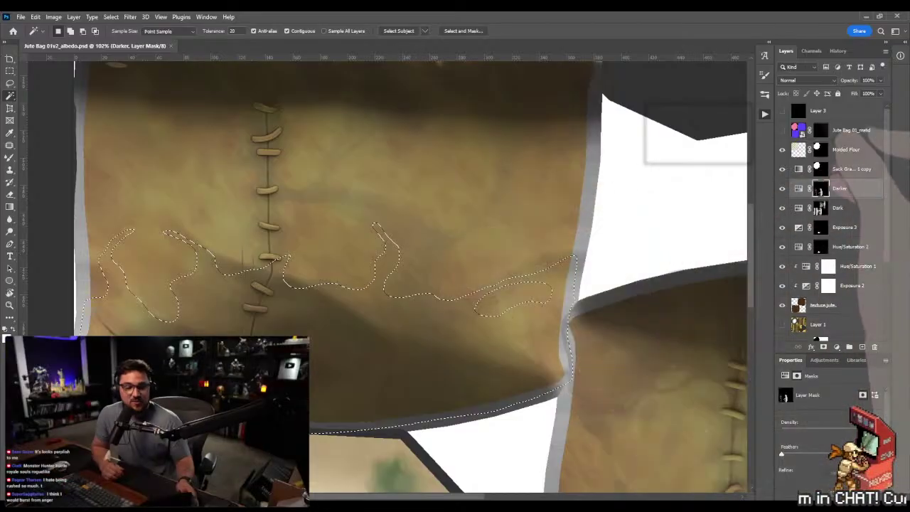
Trim the lassoed stain selection to the panel's outline using the Jute Bag 01_matid layer, and fill it on the Darker mask with the Gradient tool
left_click(851, 130)
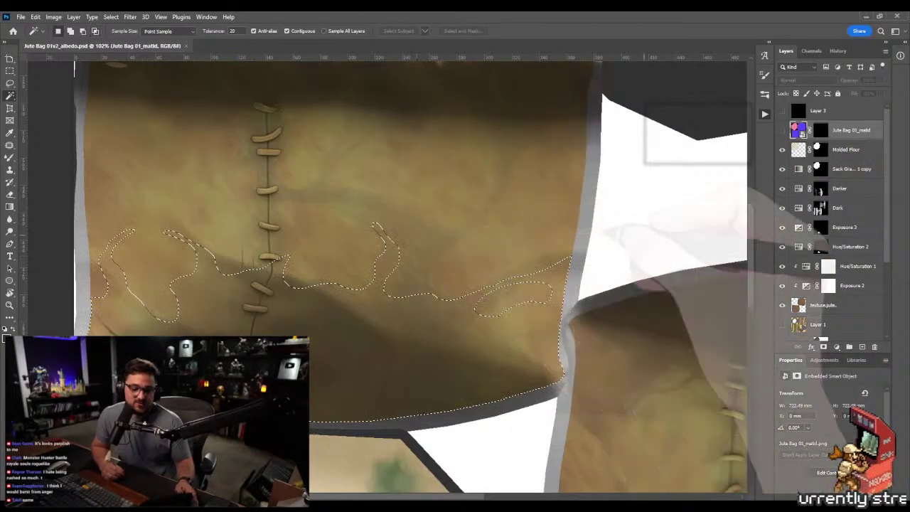
left_click(820, 189)
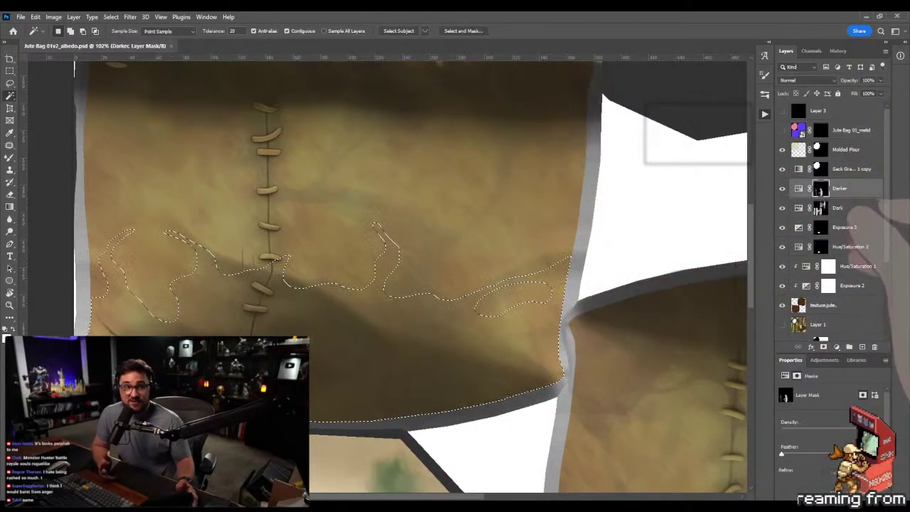
key("z")
scroll(451, 81, "down", 5)
key("g")
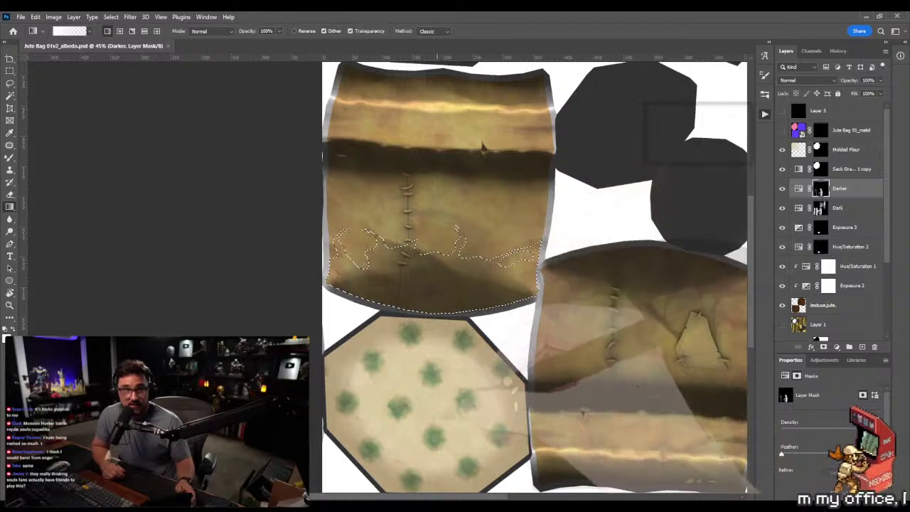
key("r")
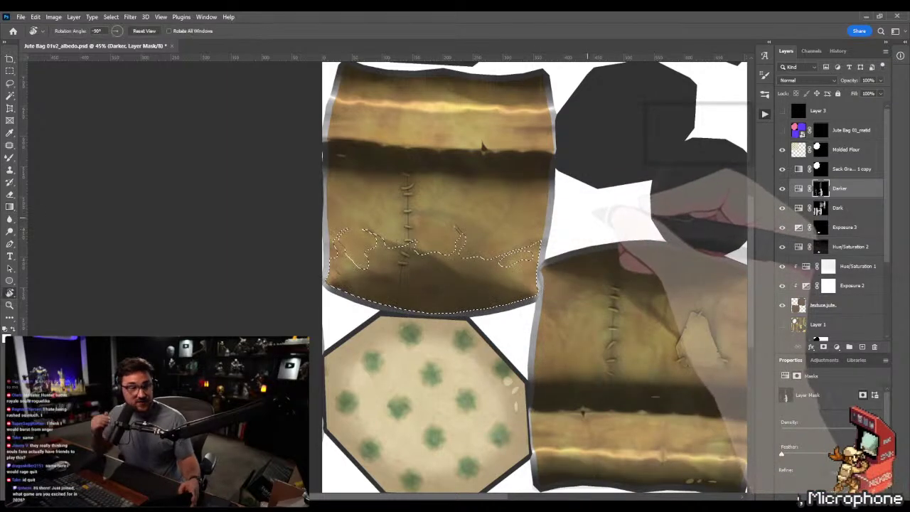
left_click_drag(498, 274, 465, 196)
key("m")
key("ctrl+d")
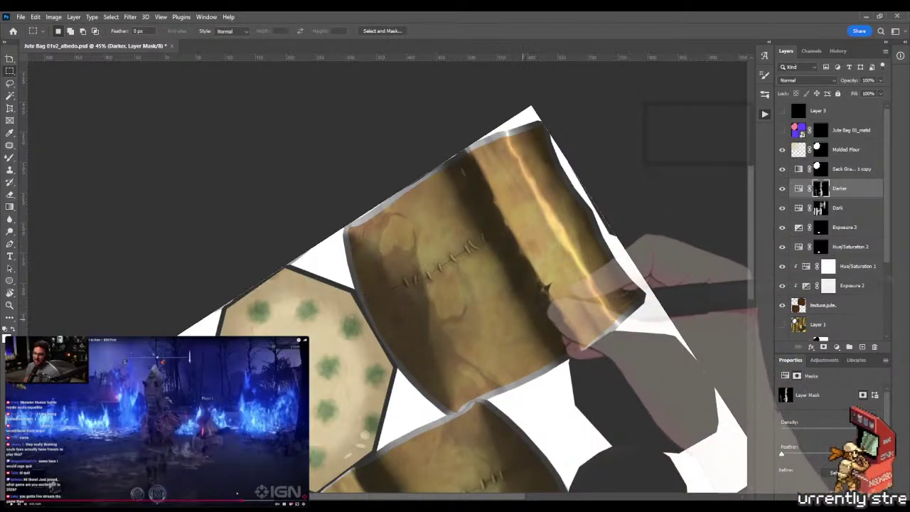
Soften the tips of the two thin stain branches left of the stitched seam with the Mixer Brush on the Darker mask
key("z")
left_click_drag(467, 316, 530, 313)
left_click_drag(407, 235, 526, 235)
key("r")
left_click_drag(441, 199, 387, 309)
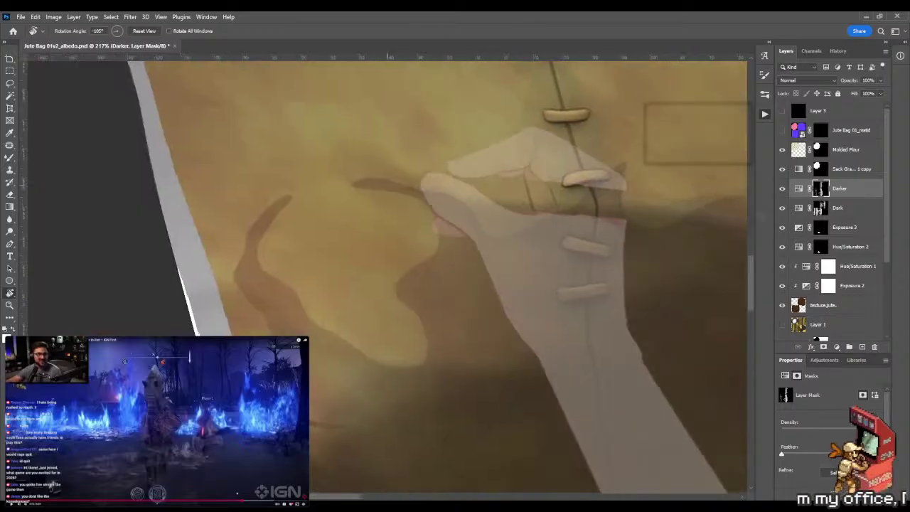
key("z")
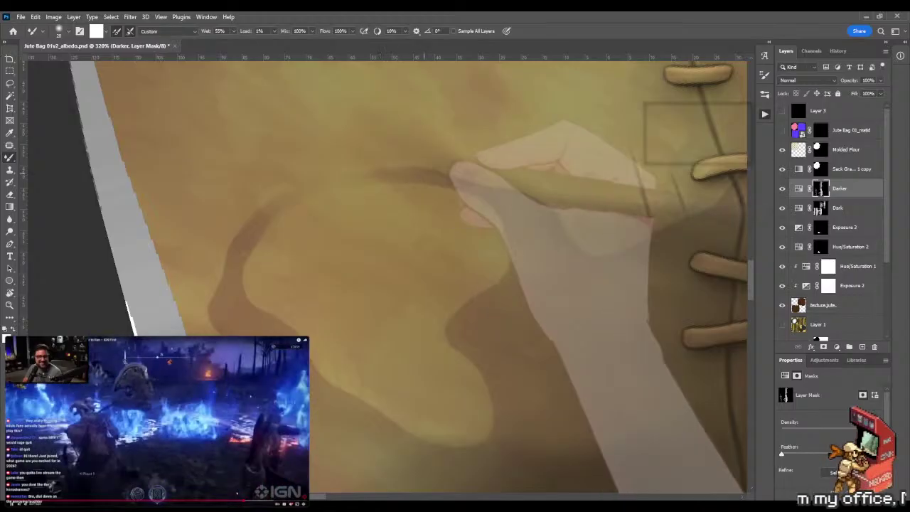
key("z")
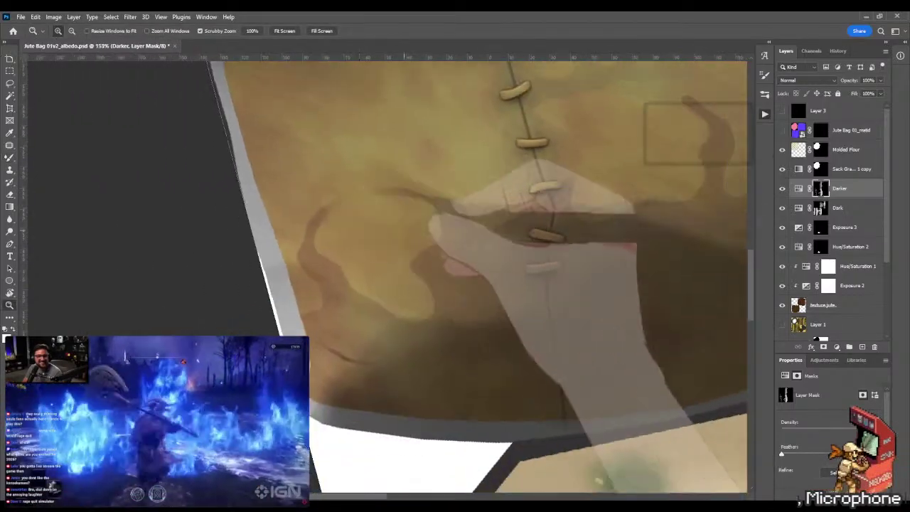
Reshape the pointed stain lobe and rounded gap left of the seam with the Brush, painting black on the Darker mask to trim the stain
left_click_drag(393, 277, 436, 278)
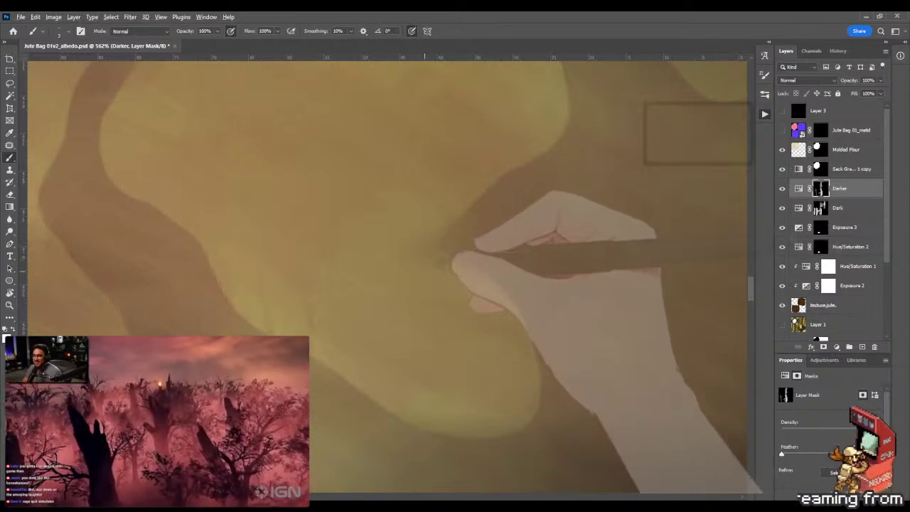
key("z")
mouse_move(467, 304)
left_mouse_down()
mouse_move(448, 307)
mouse_move(444, 287)
mouse_move(363, 243)
left_mouse_up()
left_click_drag(427, 244, 447, 241)
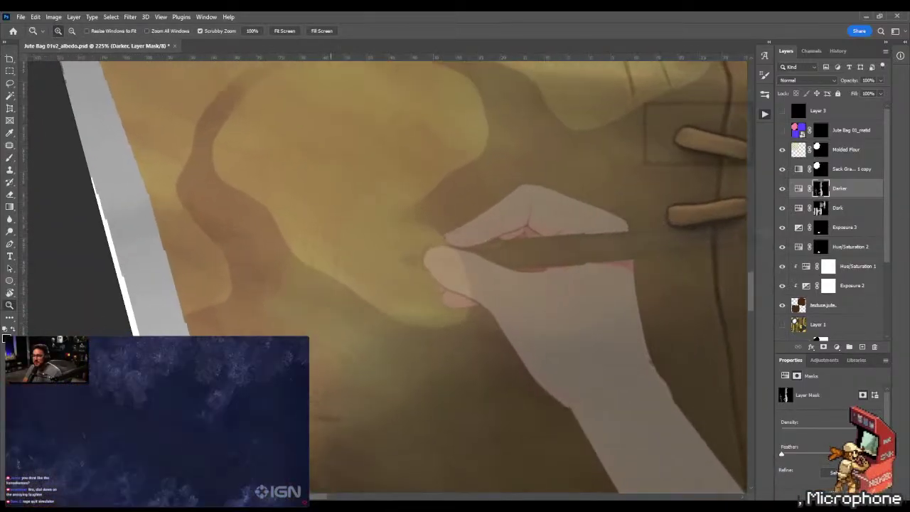
key("b")
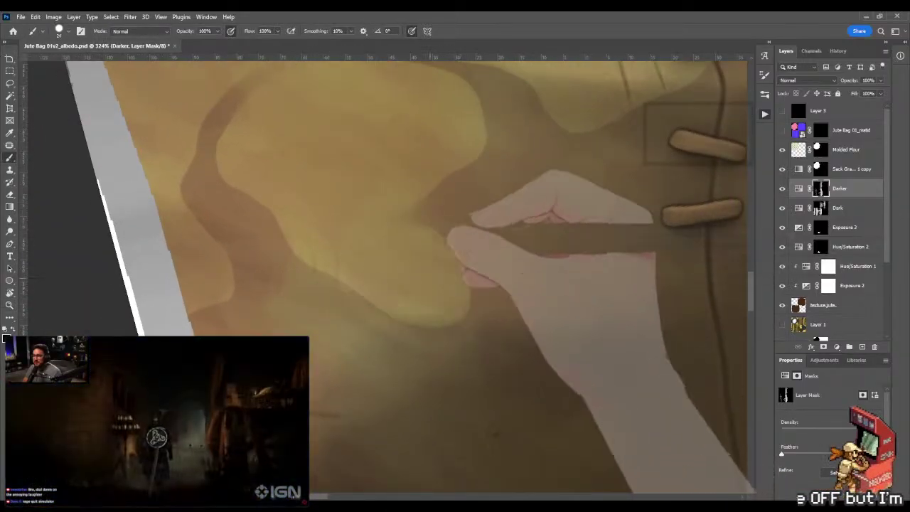
left_click_drag(331, 290, 356, 264)
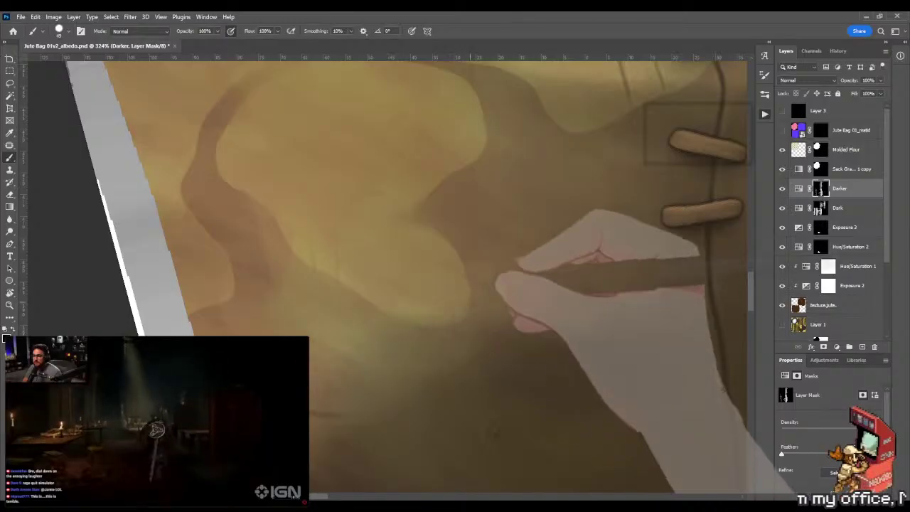
left_click_drag(426, 266, 447, 256)
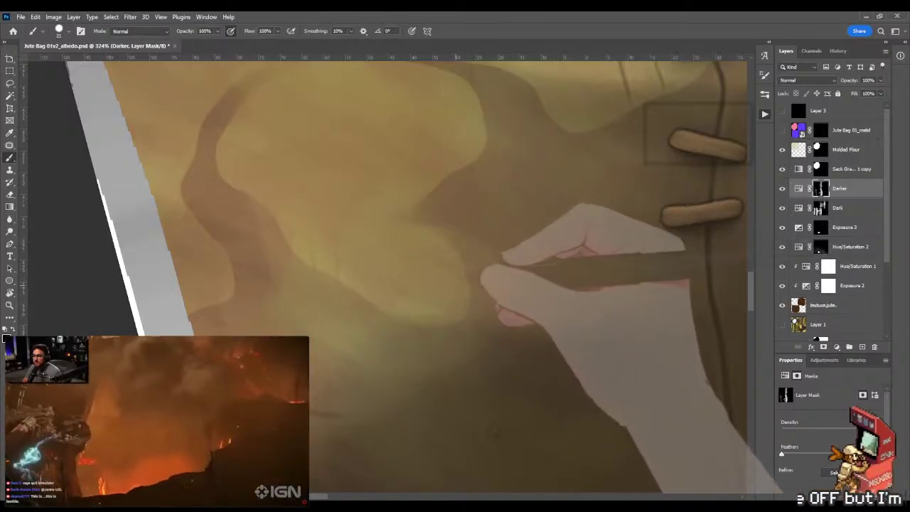
left_click_drag(381, 283, 382, 283)
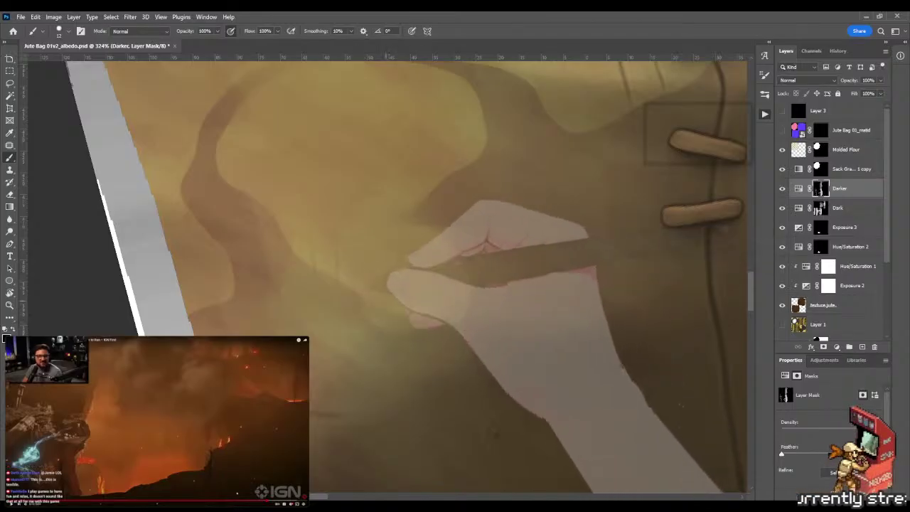
Blend the edges of the lobe and rounded gap with the Mixer Brush, touching up the lobe with the regular Brush
key("shift+b")
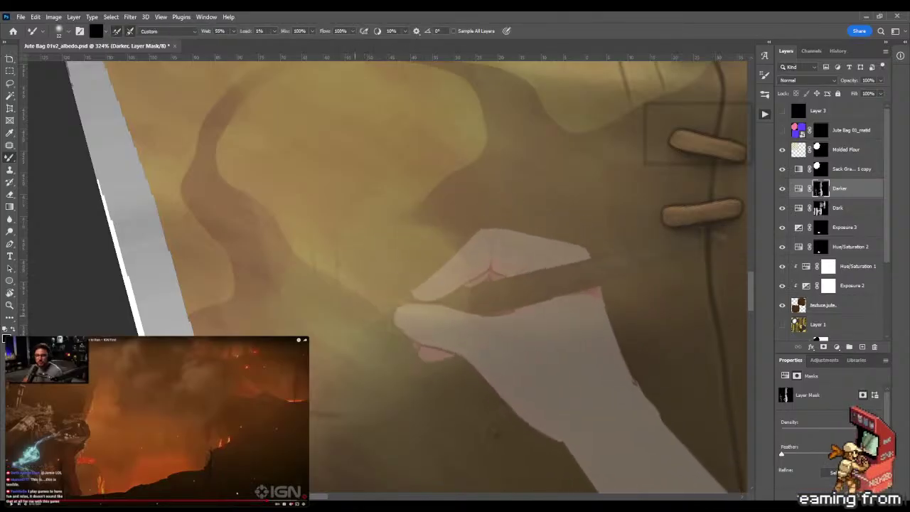
left_click_drag(283, 286, 286, 283)
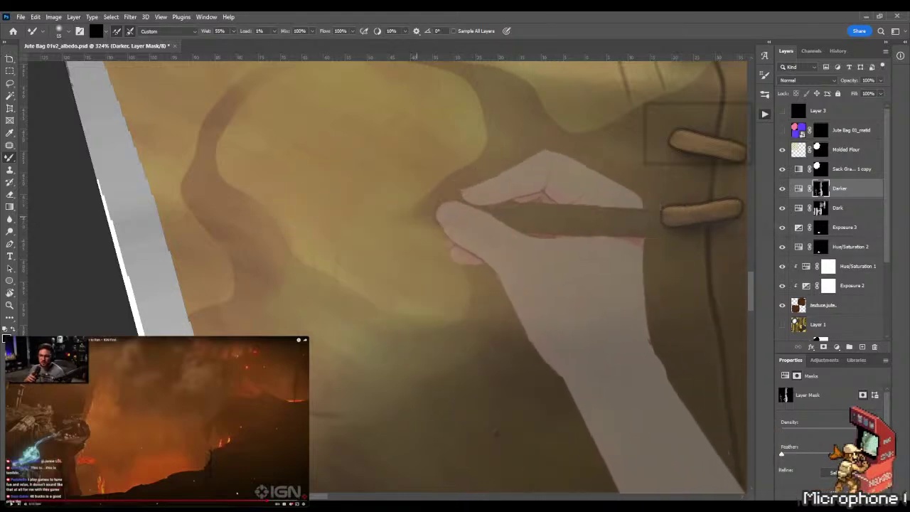
scroll(430, 249, "up", 2)
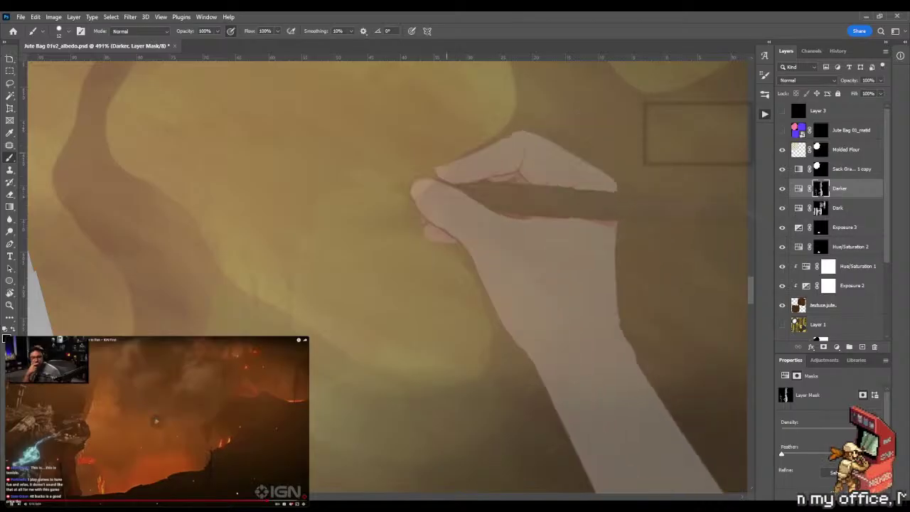
key("shift+b")
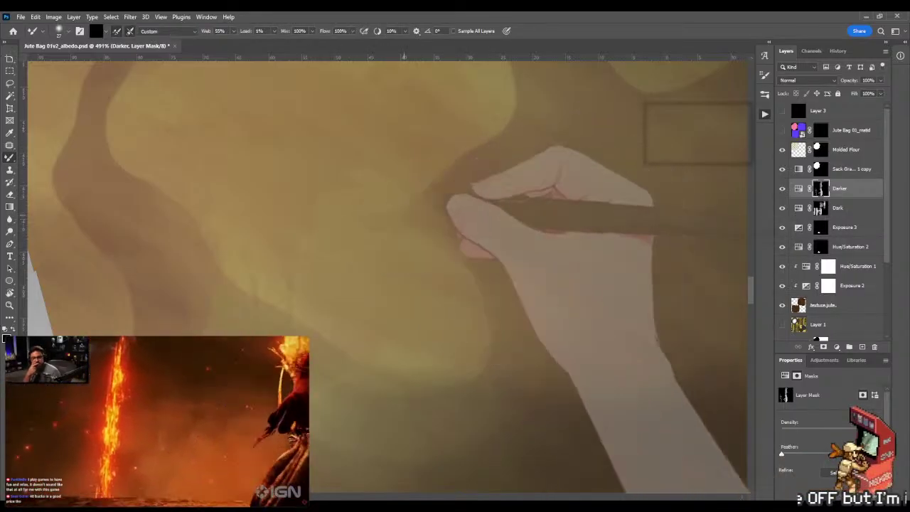
left_click(462, 200)
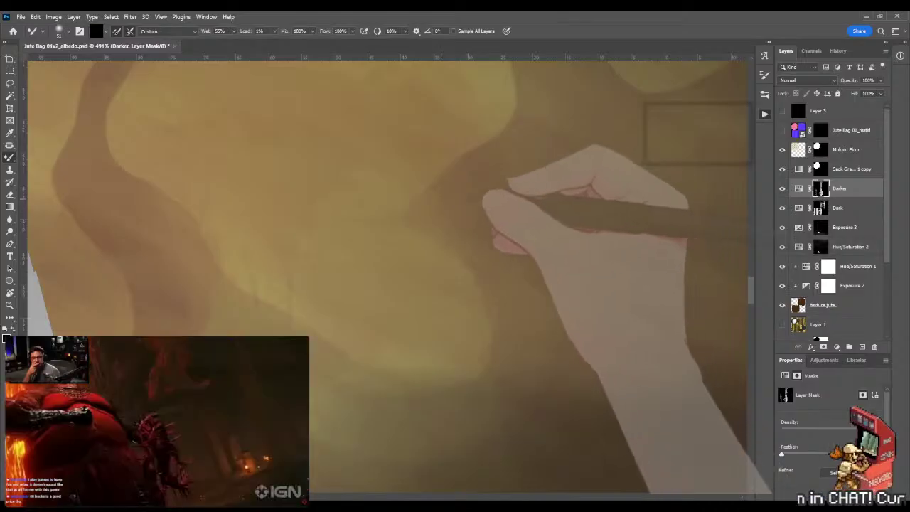
Save the file, switch to Marmoset Toolbag to check the stain around the 3D bag, and return to Photoshop
key("z")
mouse_move(462, 200)
left_mouse_down()
mouse_move(341, 203)
mouse_move(523, 206)
mouse_move(462, 177)
mouse_move(398, 175)
mouse_move(287, 213)
left_mouse_up()
key("r")
left_click_drag(398, 214, 455, 213)
key("b")
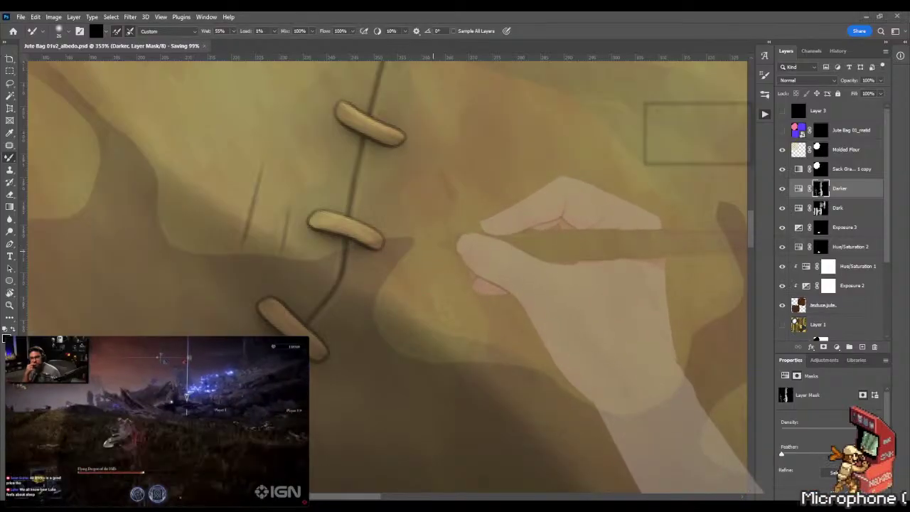
key("alt+Tab")
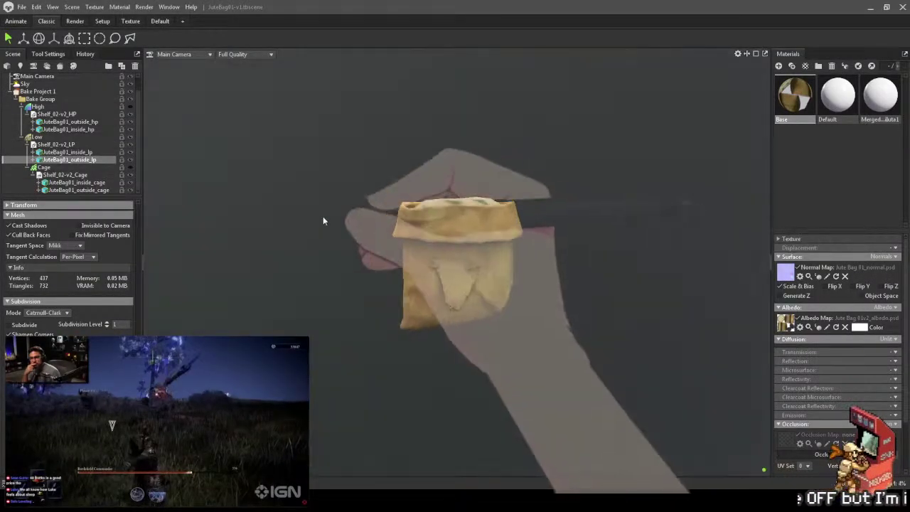
left_click_drag(281, 211, 529, 209)
key("alt+Tab")
Fade the short pointed stain tip just right of the seam stitches with the Mixer Brush and a small black Brush
left_click_drag(447, 212, 391, 205)
key("b")
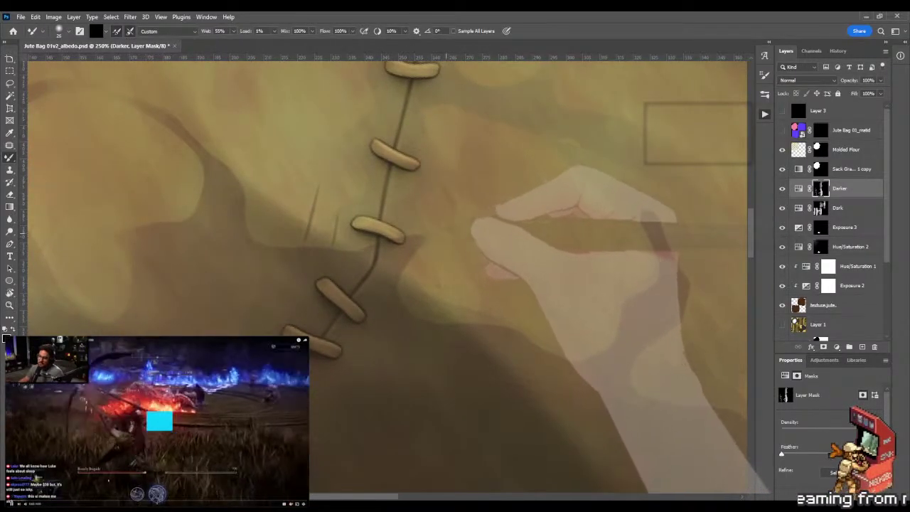
key("z")
left_click_drag(449, 274, 469, 275)
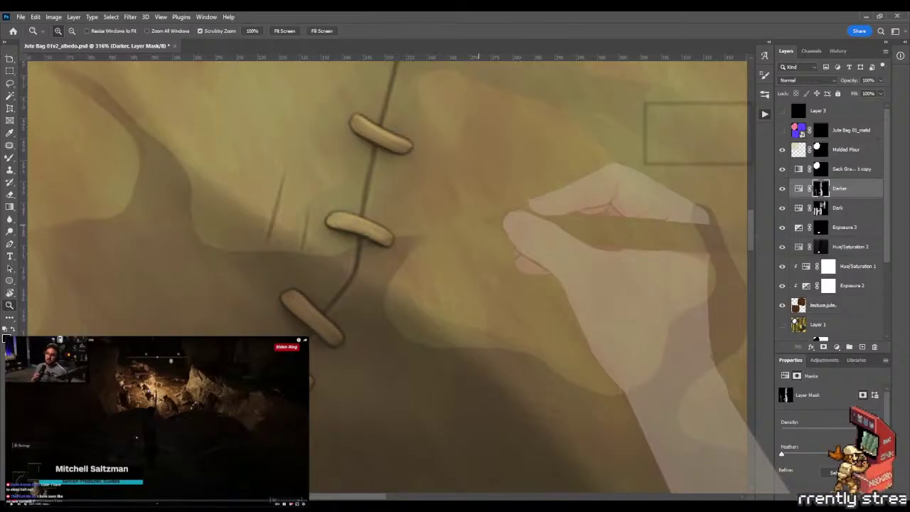
key("ctrl+plus")
key("b")
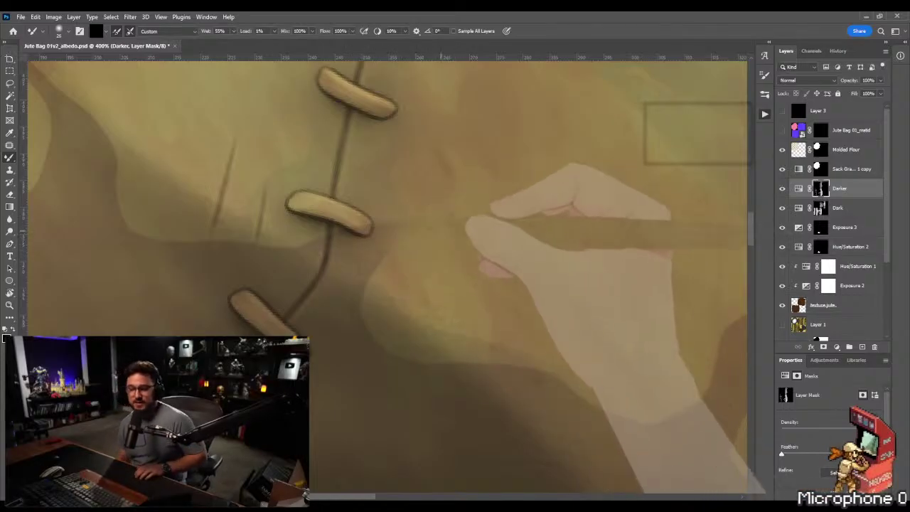
key("shift+b")
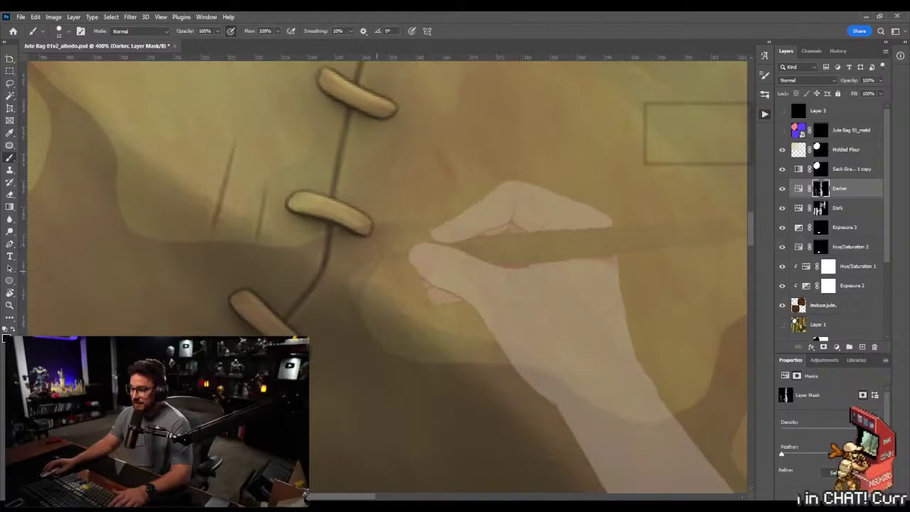
right_click(413, 279, "alt")
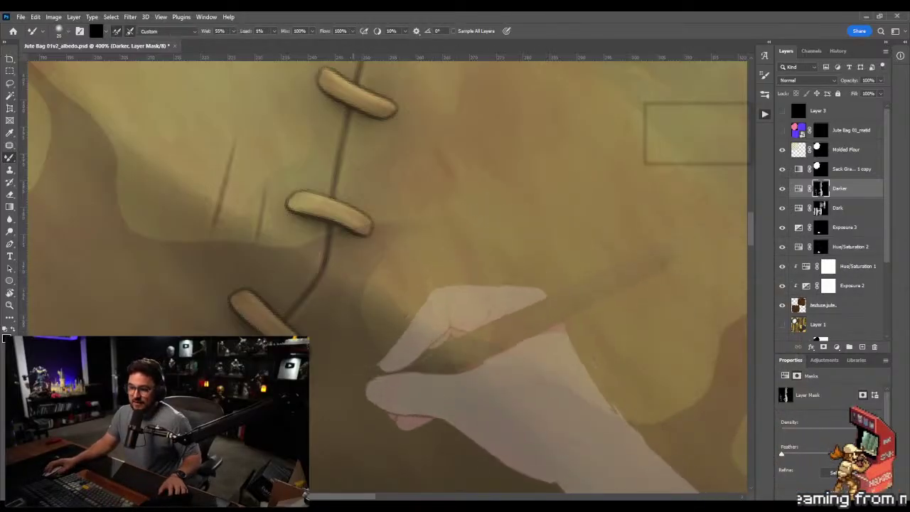
Blend the blunt tip of the stain branch right of the seam with the Mixer Brush, undoing and repainting a stroke
left_click_drag(497, 284, 213, 183)
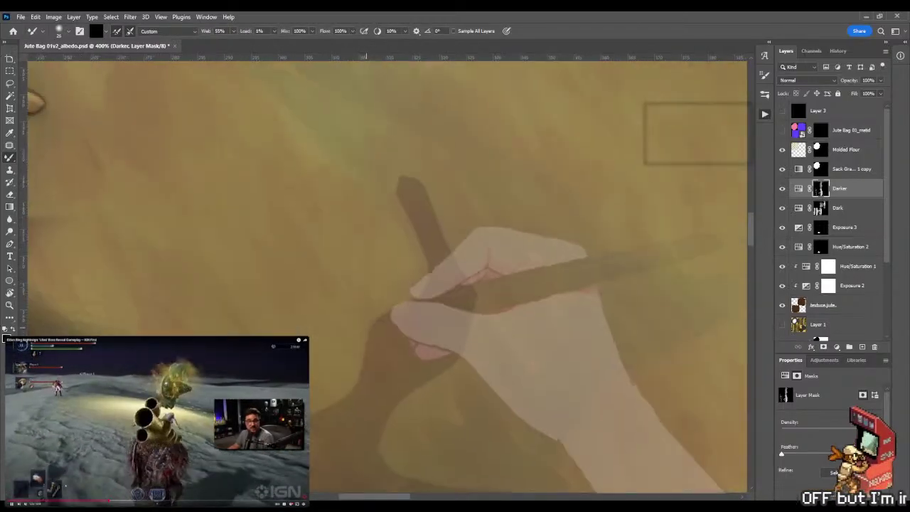
key("r")
left_click_drag(455, 178, 334, 298)
key("b")
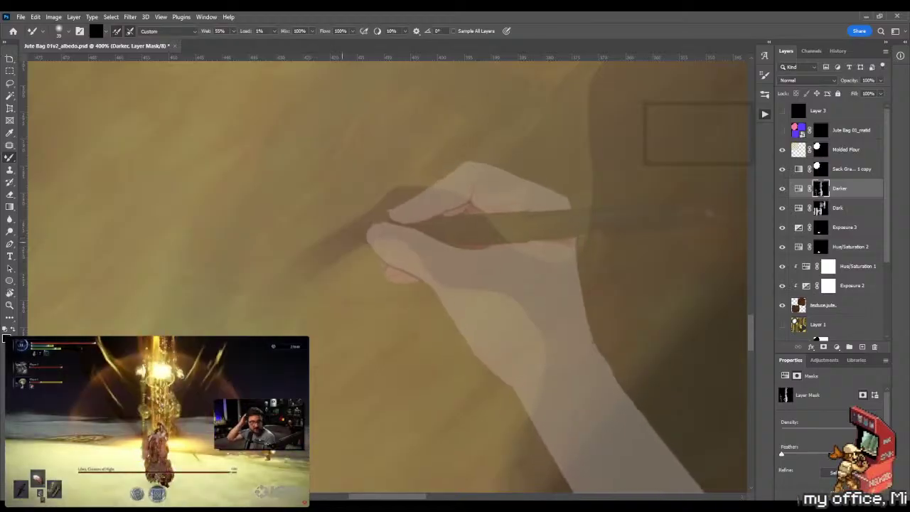
key("ctrl+z")
left_click_drag(317, 259, 309, 259)
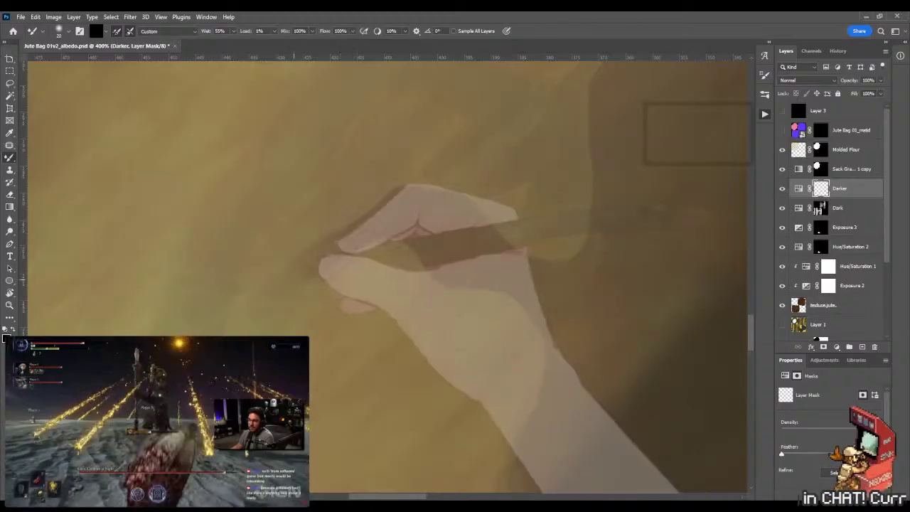
scroll(346, 313, "down", 1)
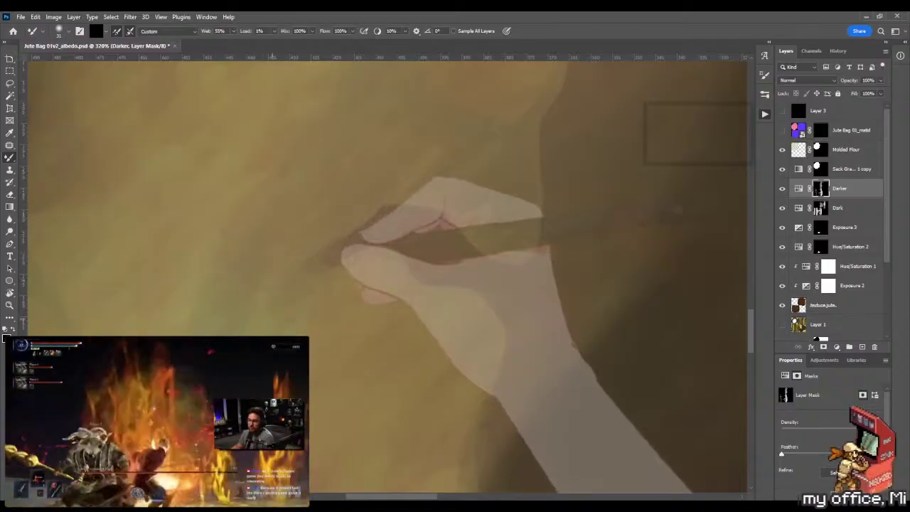
Blend the upper stain edge between the right branch and the panel's right-side loop with the Mixer Brush on the Darker mask
key("z")
left_click_drag(316, 288, 264, 281)
key("r")
left_click_drag(511, 262, 445, 374)
left_click_drag(492, 311, 480, 338)
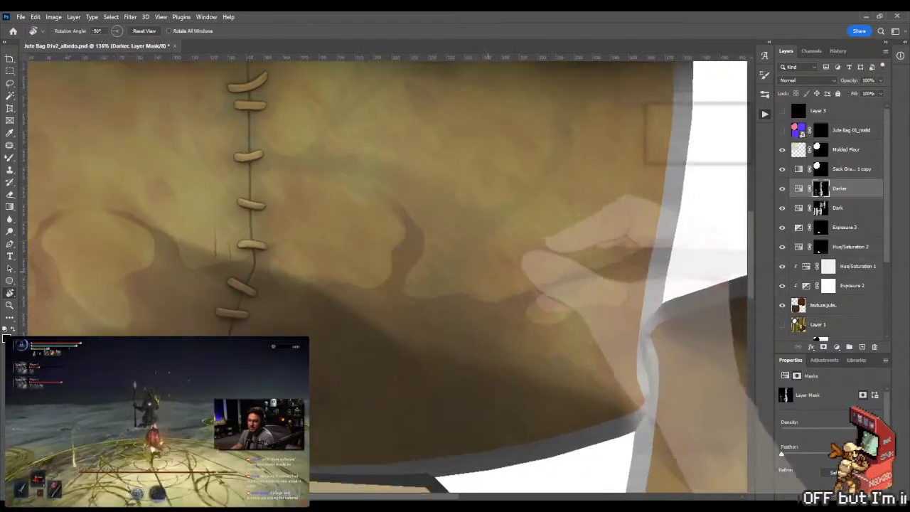
scroll(387, 278, "right", 5)
key("z")
key("b")
scroll(387, 277, "right", 3)
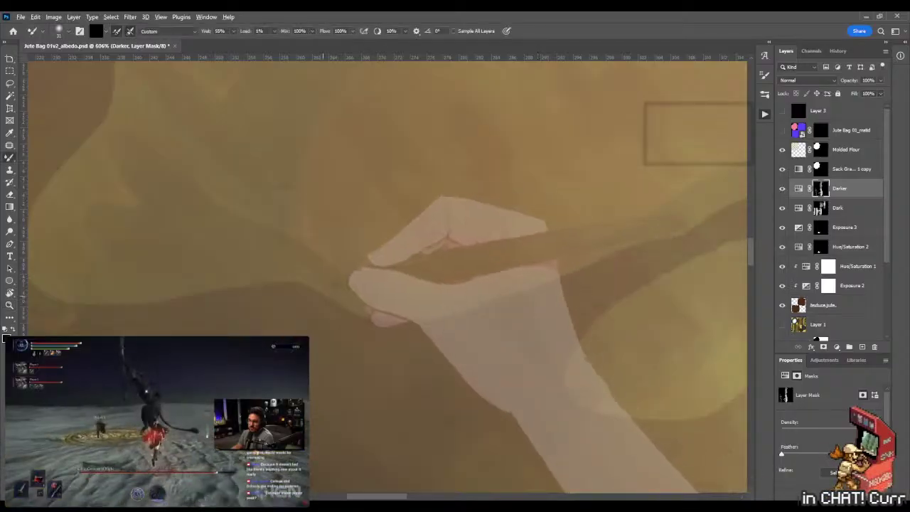
scroll(387, 278, "left", 3)
scroll(387, 277, "right", 3)
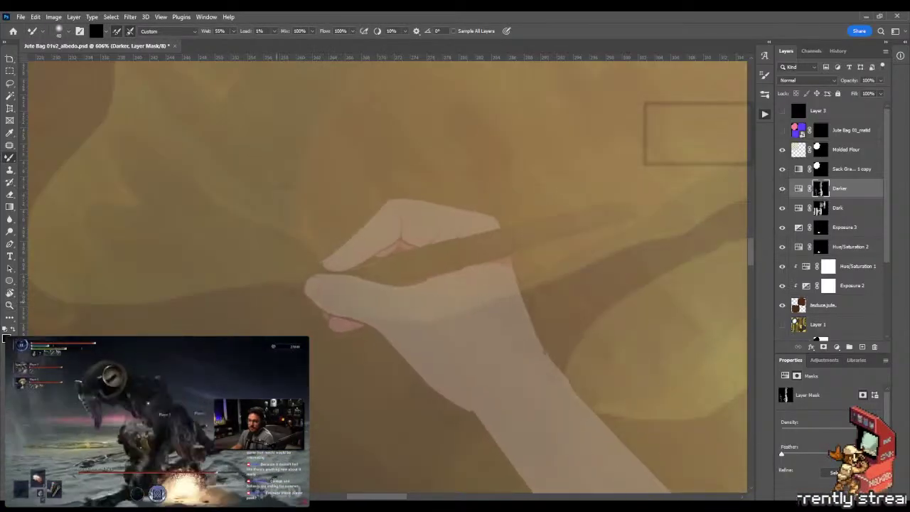
scroll(387, 277, "left", 1)
scroll(387, 277, "right", 1)
scroll(387, 277, "left", 3)
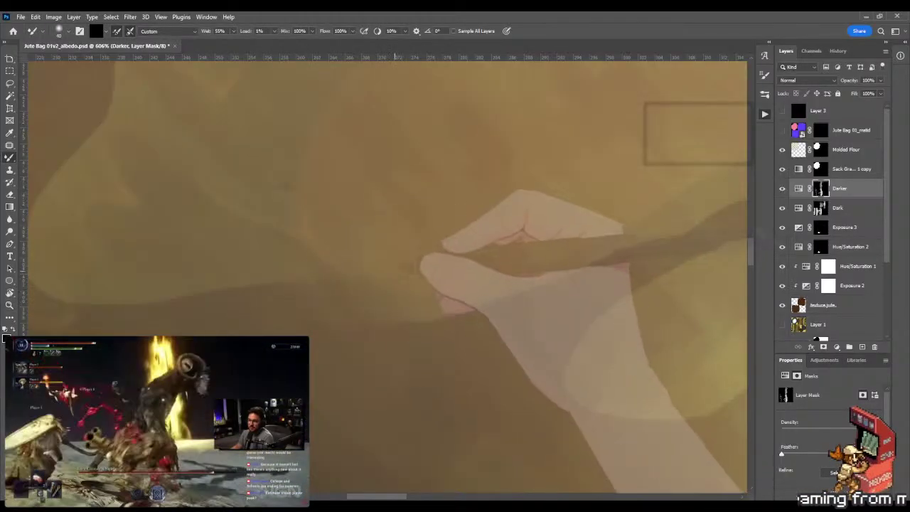
key("z")
scroll(388, 278, "down", 1)
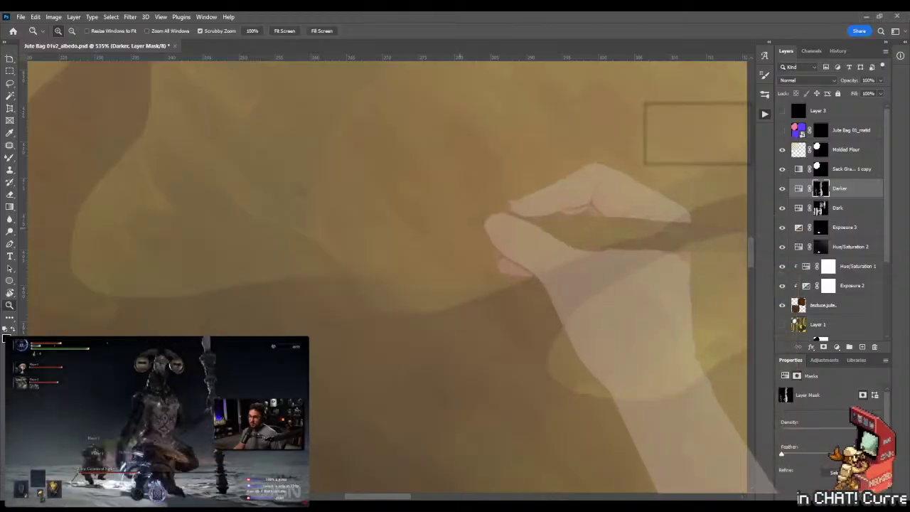
Smooth the stain branch between the light loop and the panel's right edge on the Darker mask with the Brush and Mixer Brush
key("b")
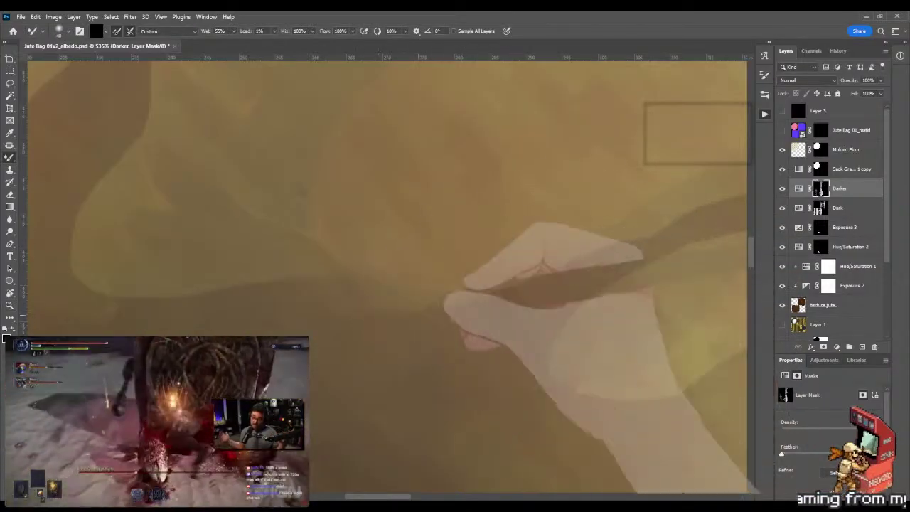
key("shift+b")
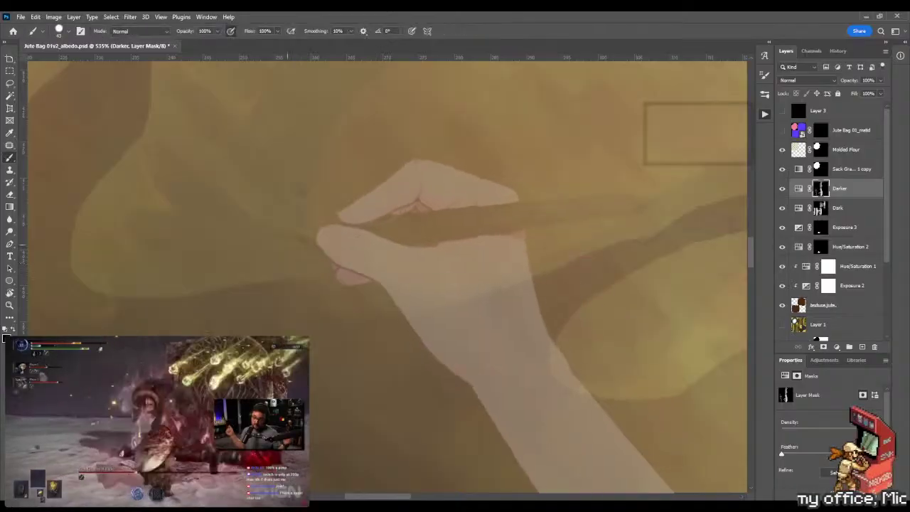
right_click(254, 243, "alt")
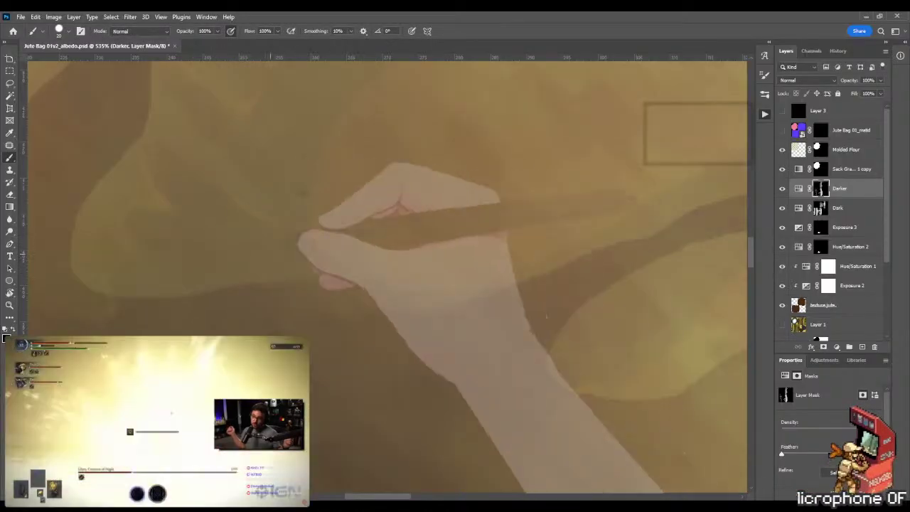
key("shift+b")
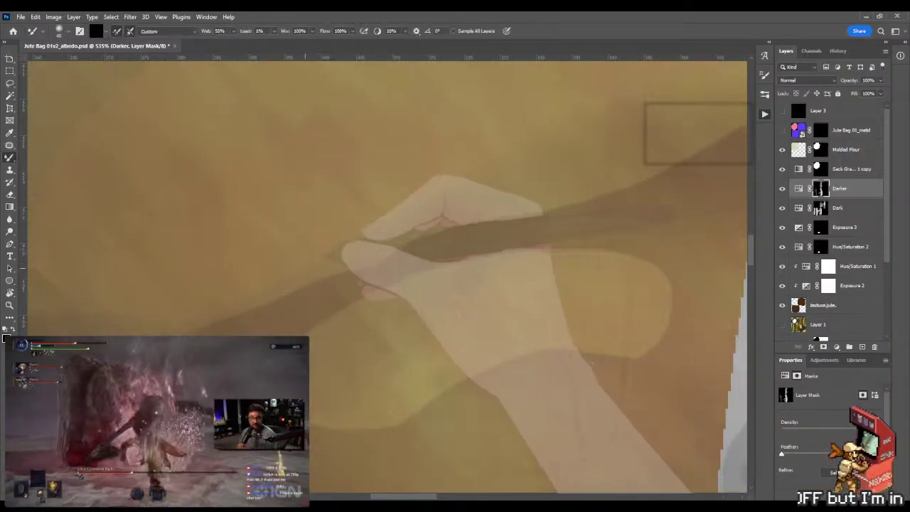
right_click(386, 280, "alt")
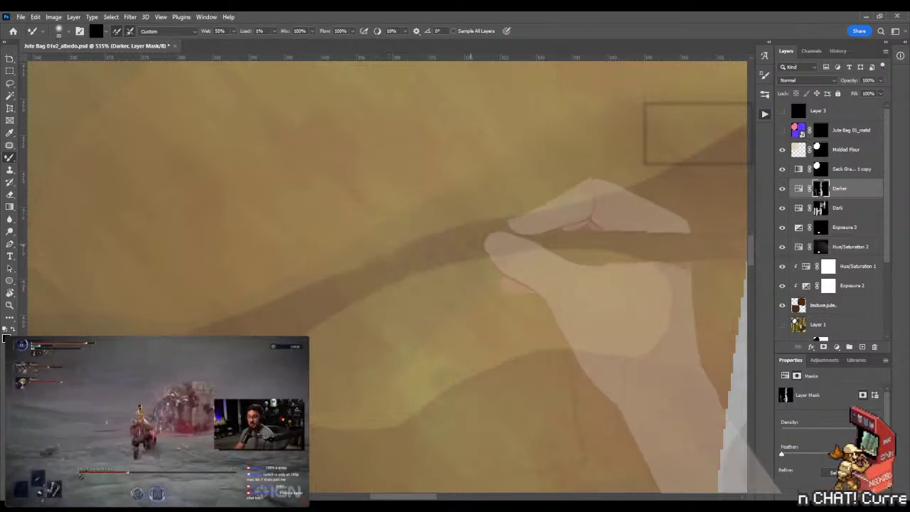
key("shift+b")
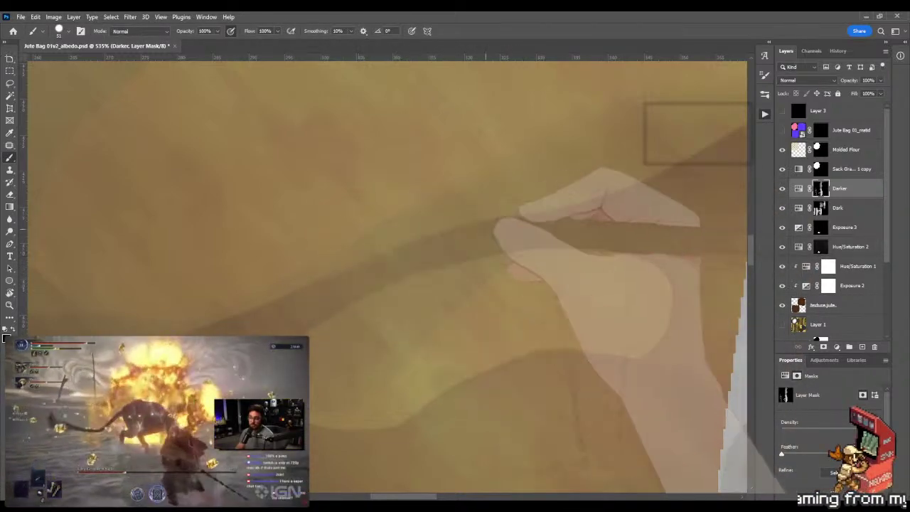
key("shift+b")
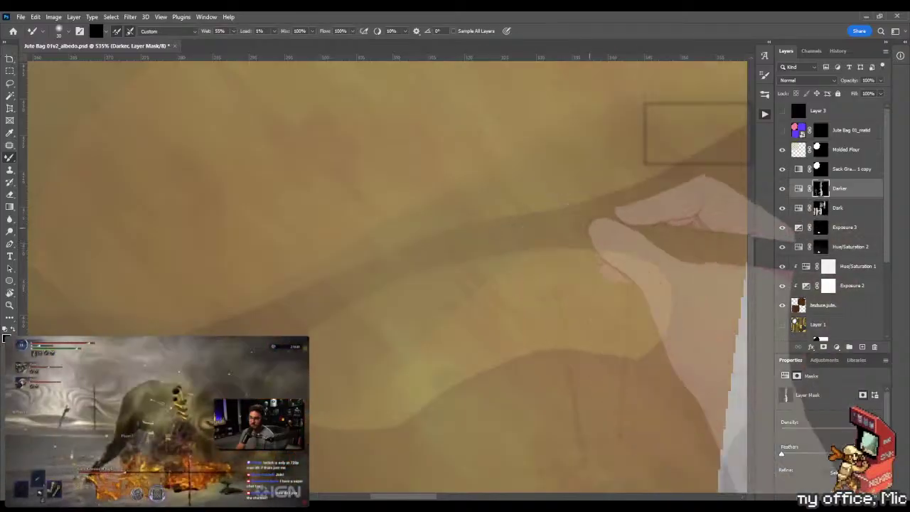
key("z")
mouse_move(540, 246)
left_mouse_down()
mouse_move(428, 283)
mouse_move(389, 282)
left_mouse_up()
left_click_drag(469, 298, 547, 299)
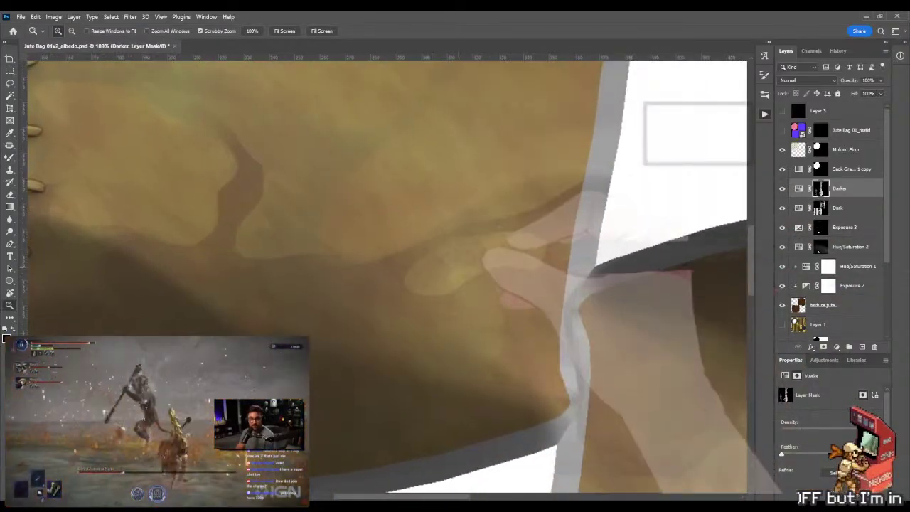
Try a lassoed gradient fade on the Darker mask below the light loop near the panel's right edge
key("l")
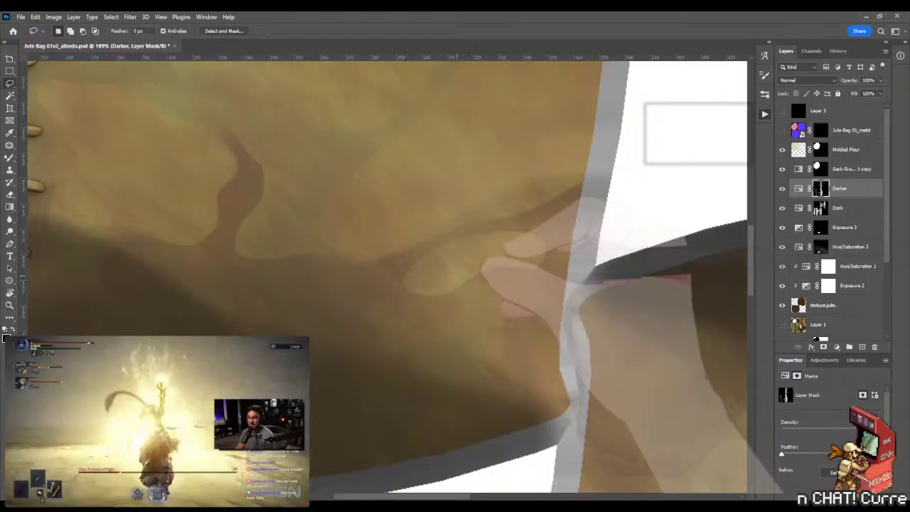
mouse_move(370, 292)
left_mouse_down()
mouse_move(341, 335)
mouse_move(427, 335)
mouse_move(509, 302)
mouse_move(526, 264)
mouse_move(470, 255)
mouse_move(415, 271)
left_mouse_up()
key("g")
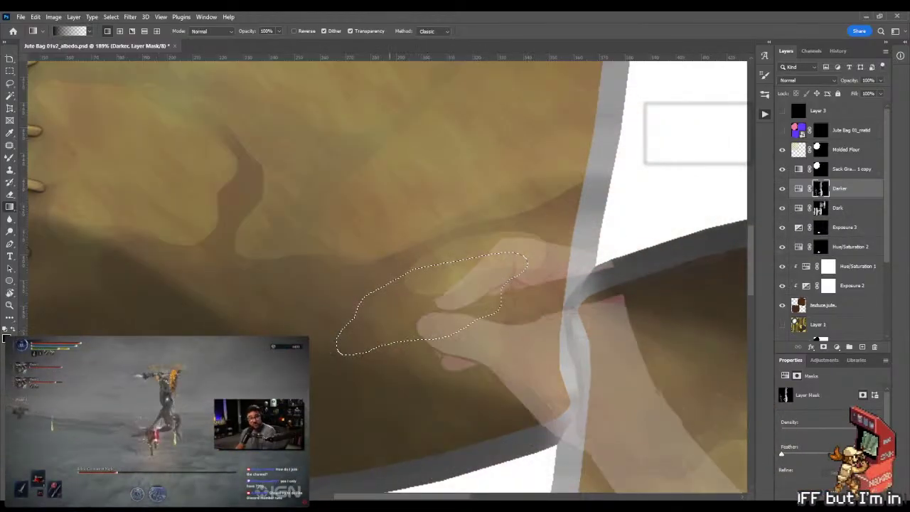
key("m")
key("ctrl+d")
key("g")
key("ctrl+z")
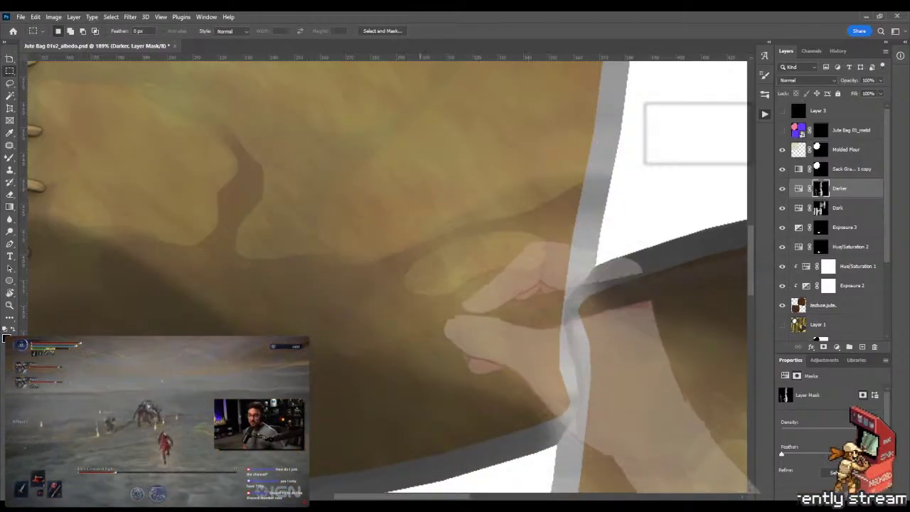
Paint thin light creases into the stain below the right-side light loop with a size 3 black Brush on the Darker mask
key("z")
scroll(438, 334, "up", 3)
key("b")
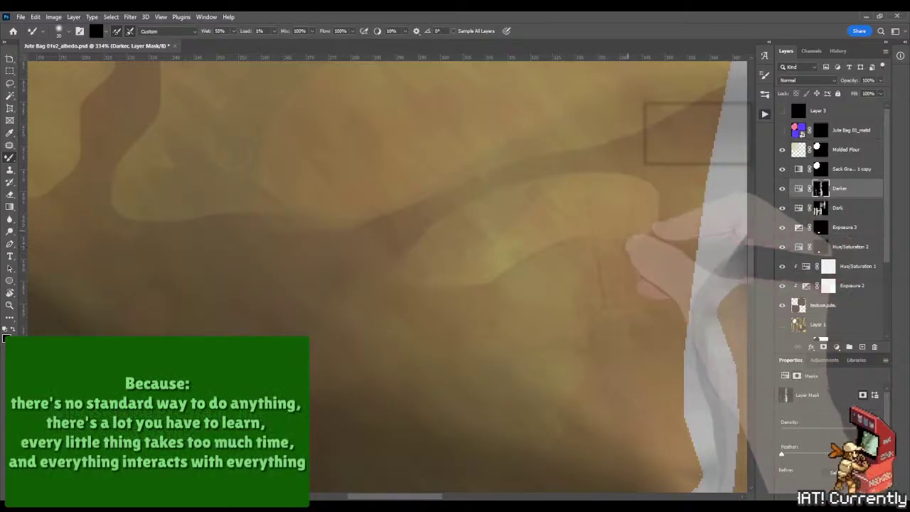
key("shift+b")
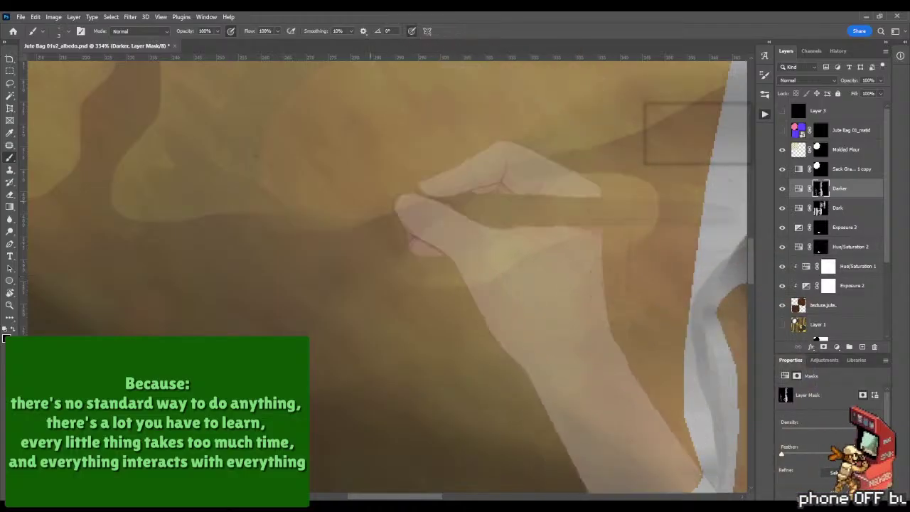
scroll(476, 171, "up", 4)
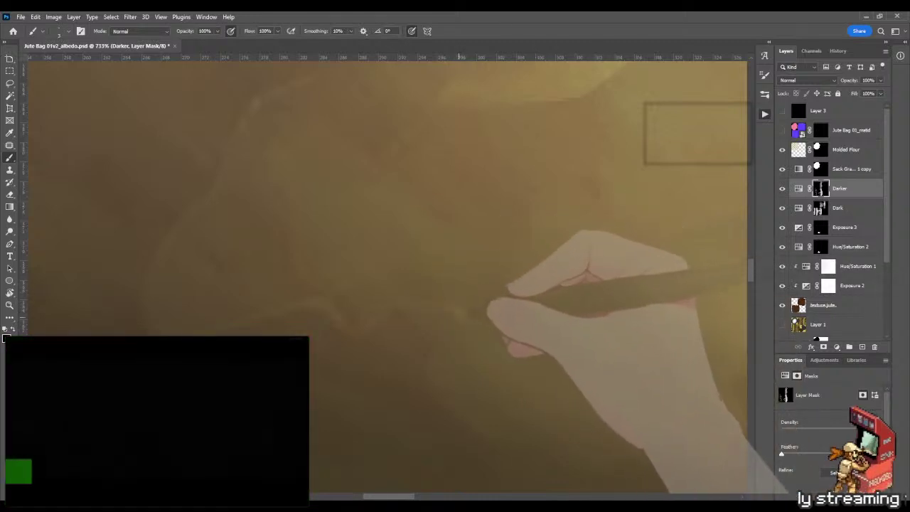
key("z")
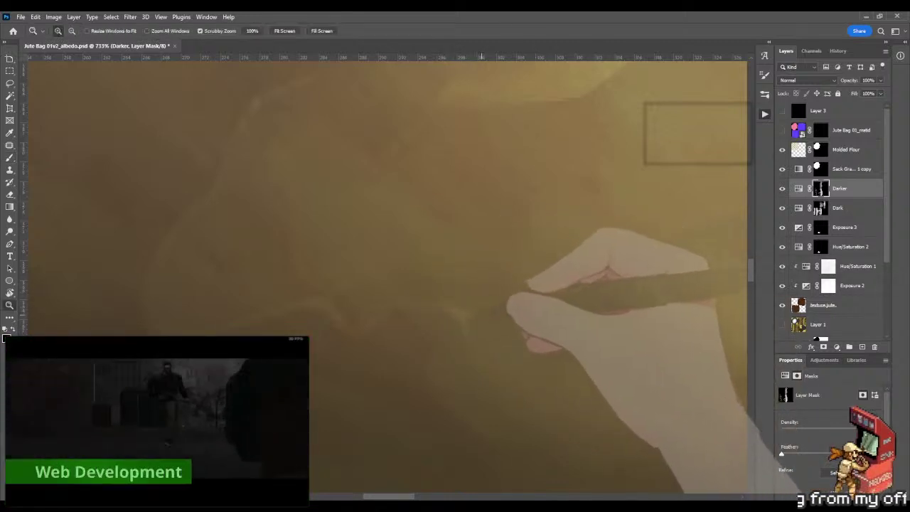
mouse_move(450, 310)
left_mouse_down()
mouse_move(358, 304)
mouse_move(462, 305)
left_mouse_up()
key("b")
key("z")
key("b")
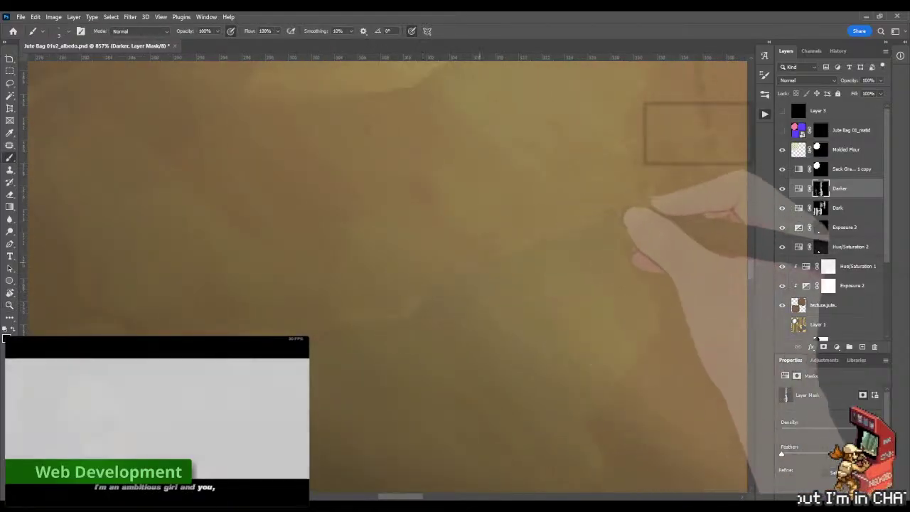
Add more fine light creases around the light loop's left end and lower edge on the Darker mask
key("z")
left_click_drag(536, 240, 455, 269)
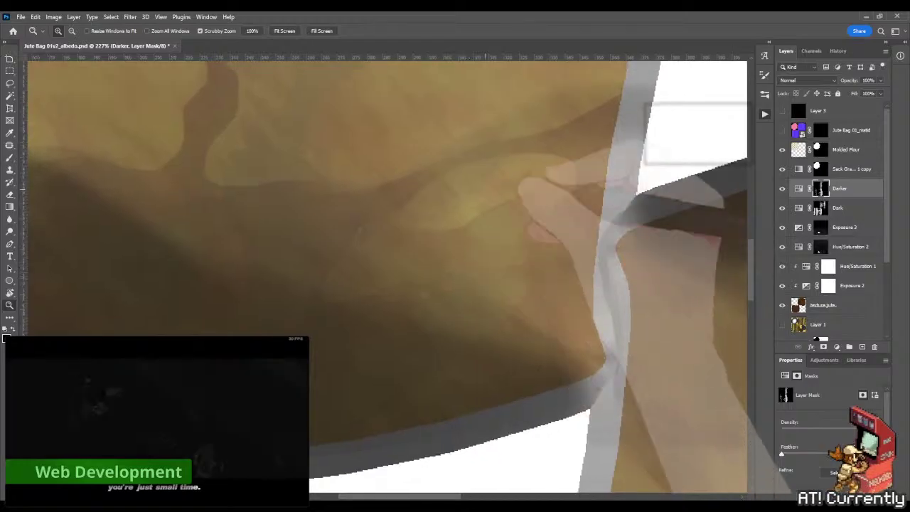
left_click_drag(455, 217, 506, 216)
key("b")
scroll(388, 270, "up", 2)
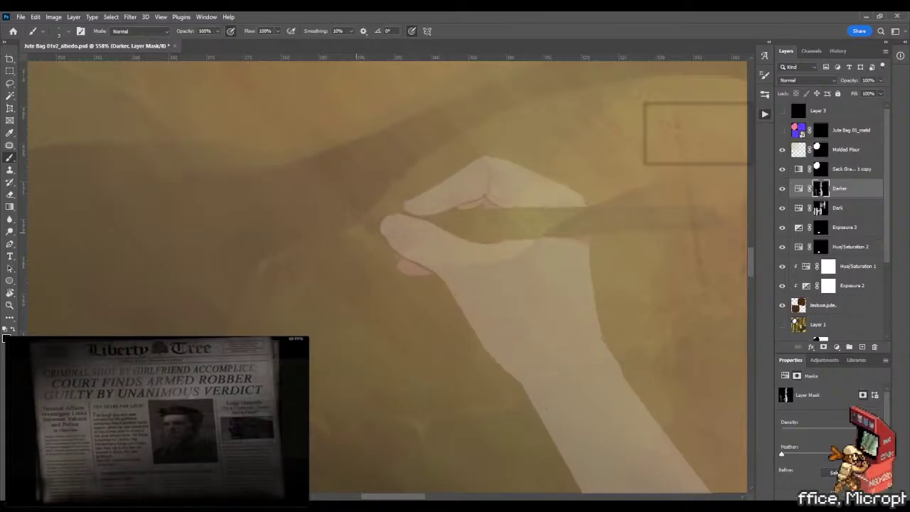
left_click_drag(510, 261, 367, 259)
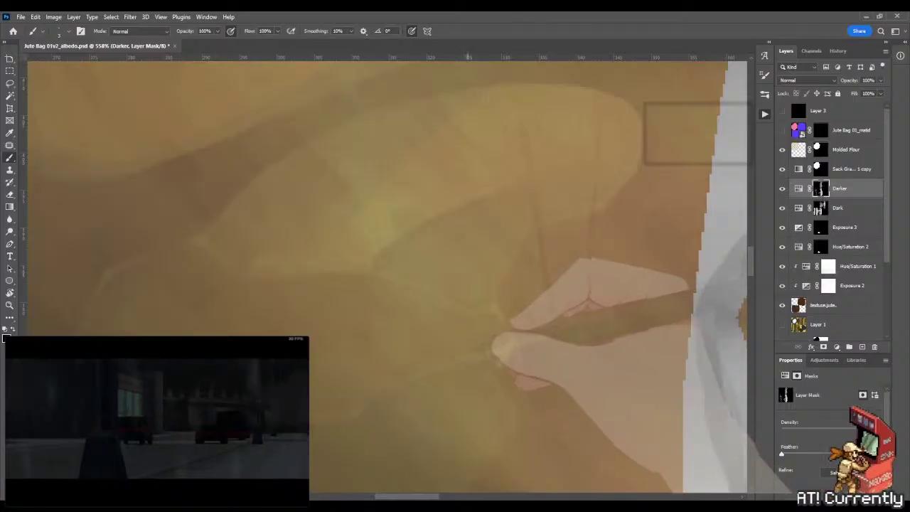
Paint fine light creases along the lower edge of the light lobe left of the seam on the Darker mask
key("z")
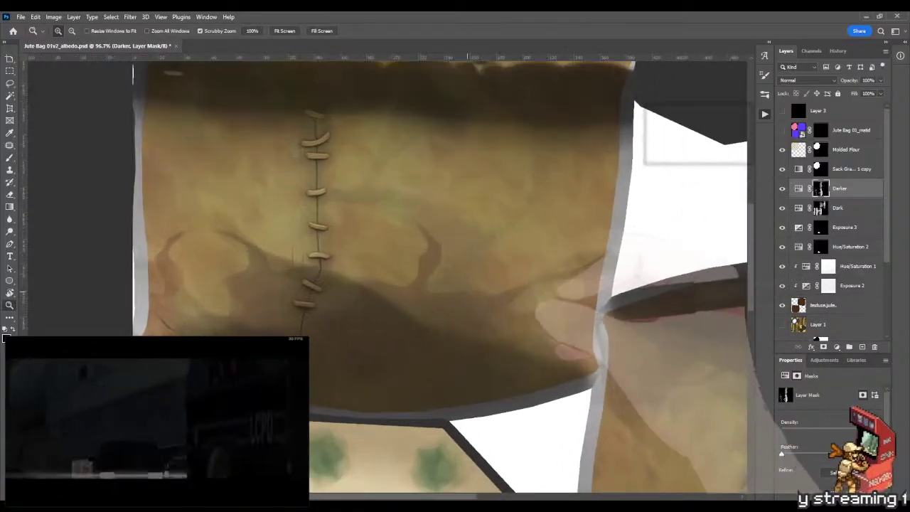
left_click_drag(356, 267, 412, 267)
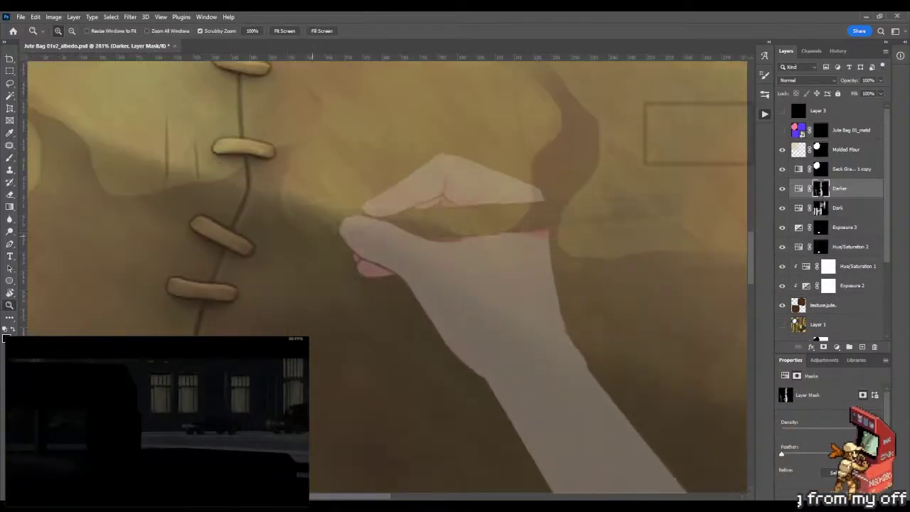
left_click_drag(284, 267, 648, 252)
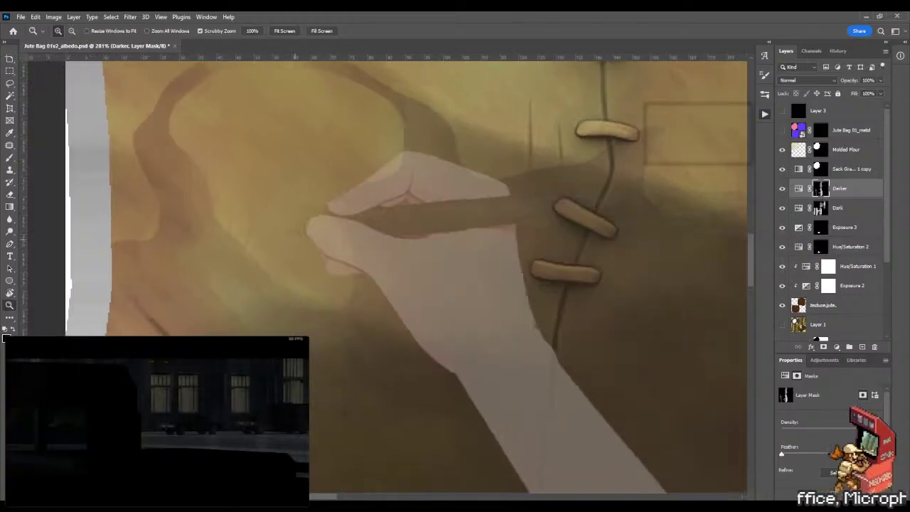
left_click_drag(249, 213, 305, 213)
key("b")
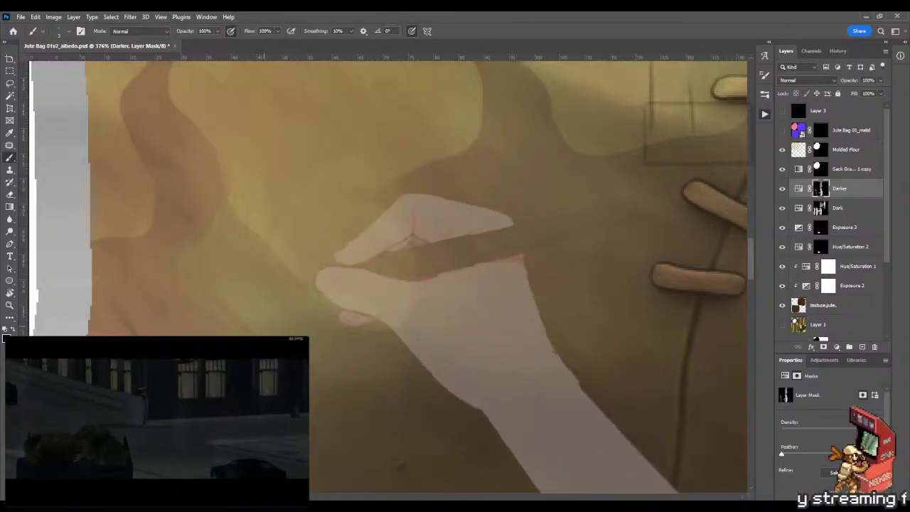
left_click_drag(285, 304, 366, 230)
scroll(342, 274, "up", 3)
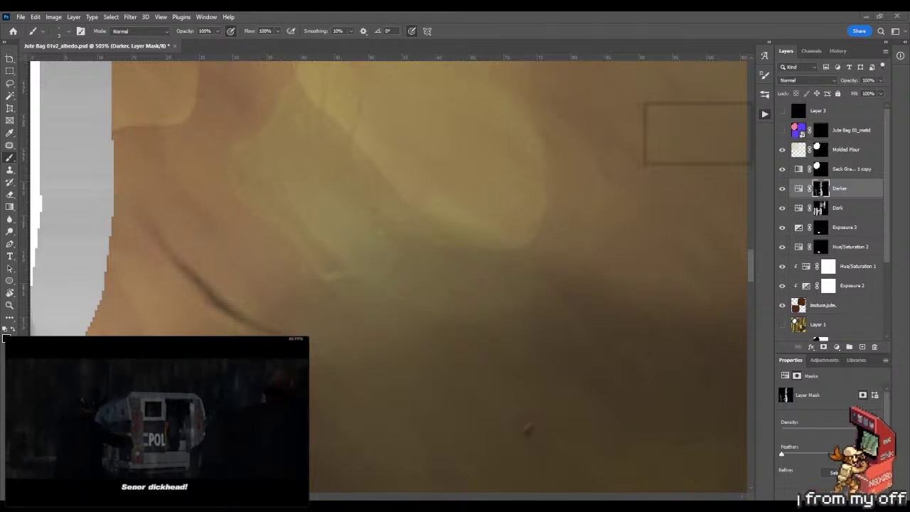
left_click_drag(466, 239, 391, 258)
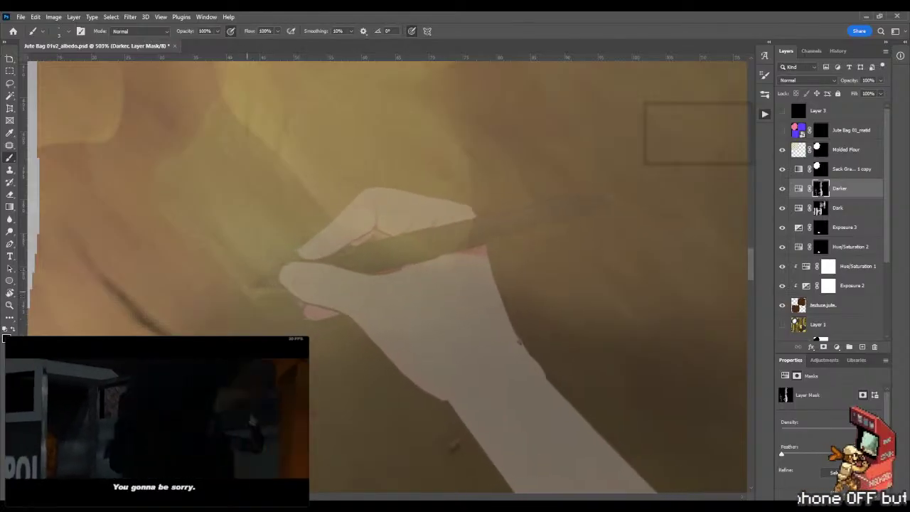
scroll(387, 270, "right", 2)
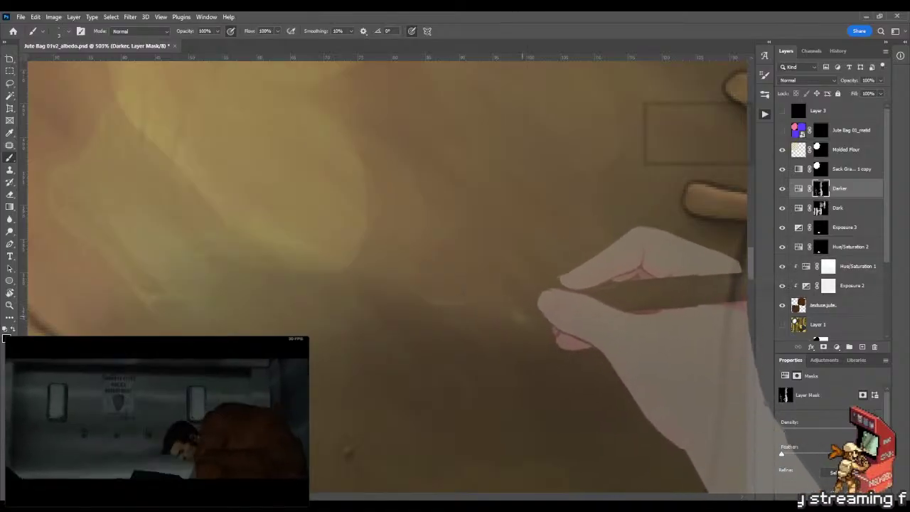
Paint thin light creases across the stain between the left light lobe and the lower seam stitches
key("z")
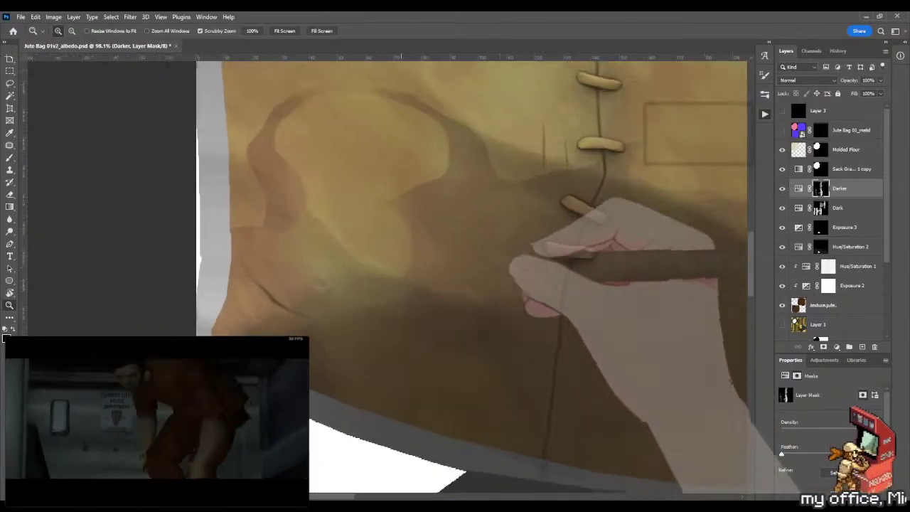
left_click_drag(494, 238, 540, 250)
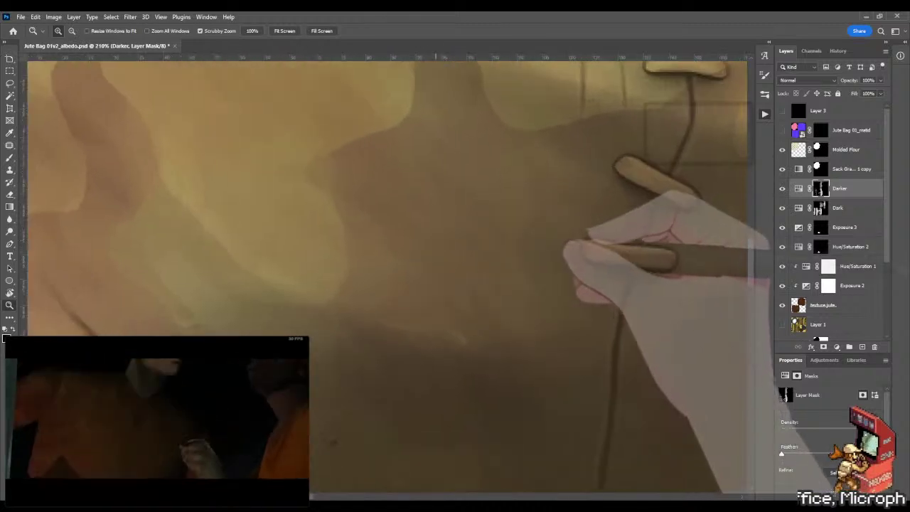
key("b")
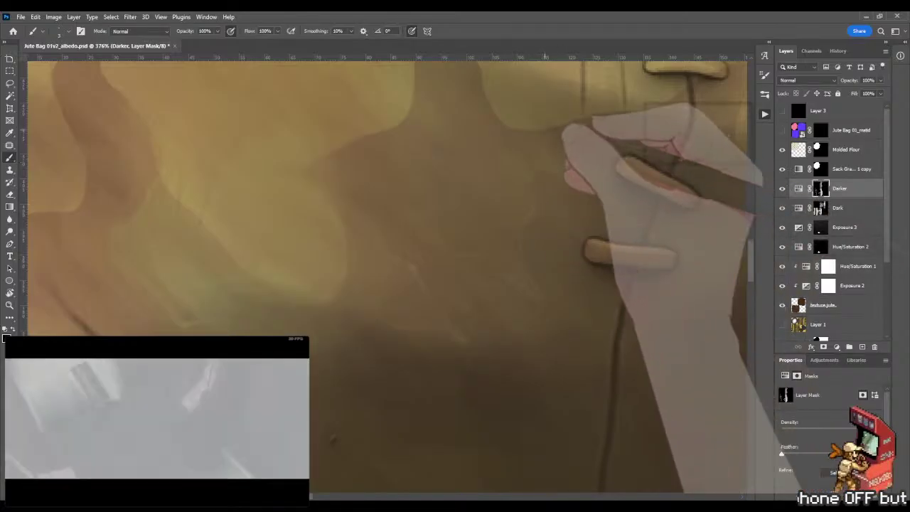
key("z")
scroll(387, 274, "up", 3)
key("b")
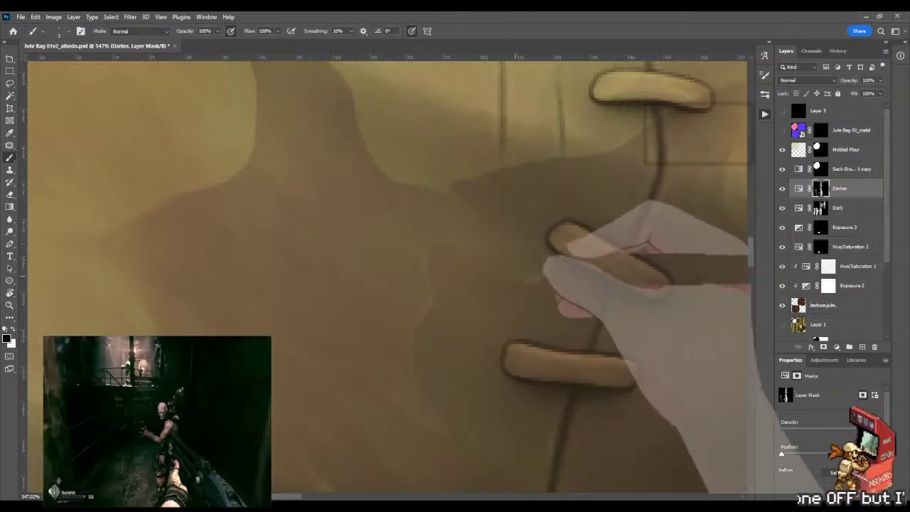
Add fine light creases to the dark stain around the two lowest seam stitches and toward the left lobe
left_click_drag(403, 289, 381, 212)
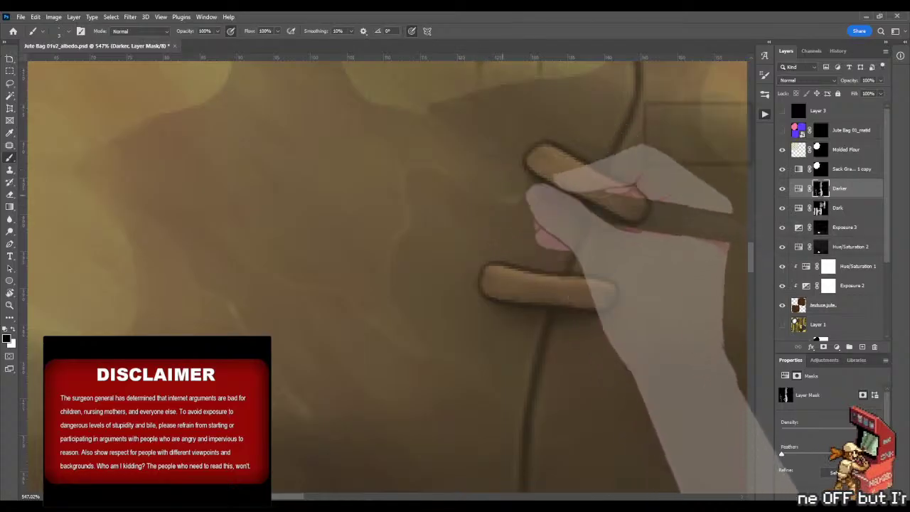
scroll(388, 277, "up", 2)
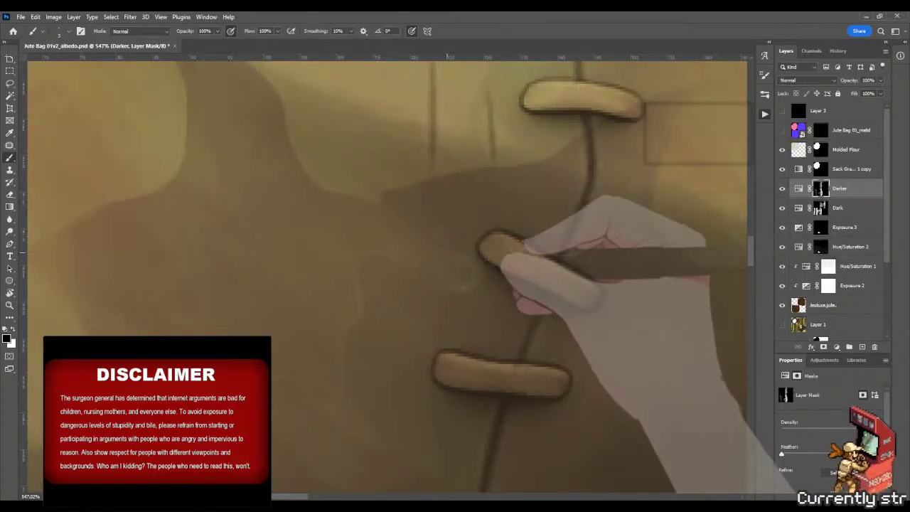
left_click_drag(427, 214, 483, 242)
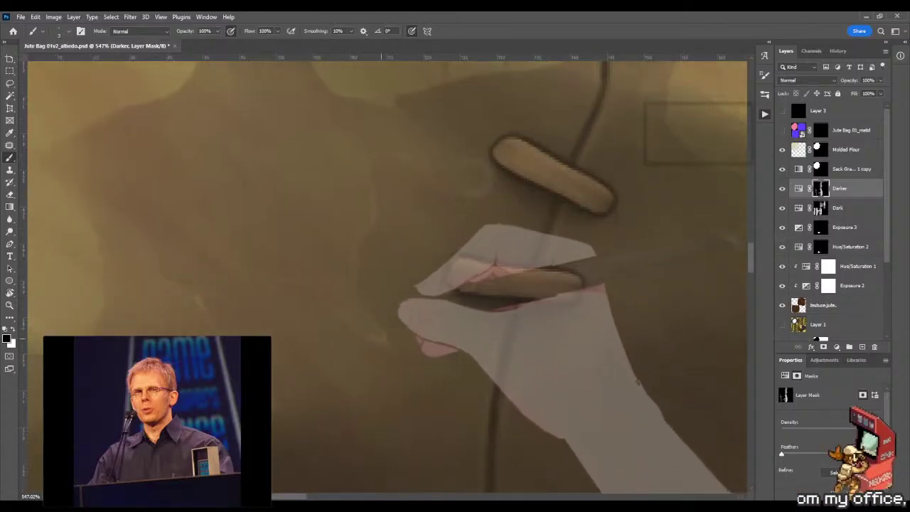
left_click_drag(398, 284, 505, 285)
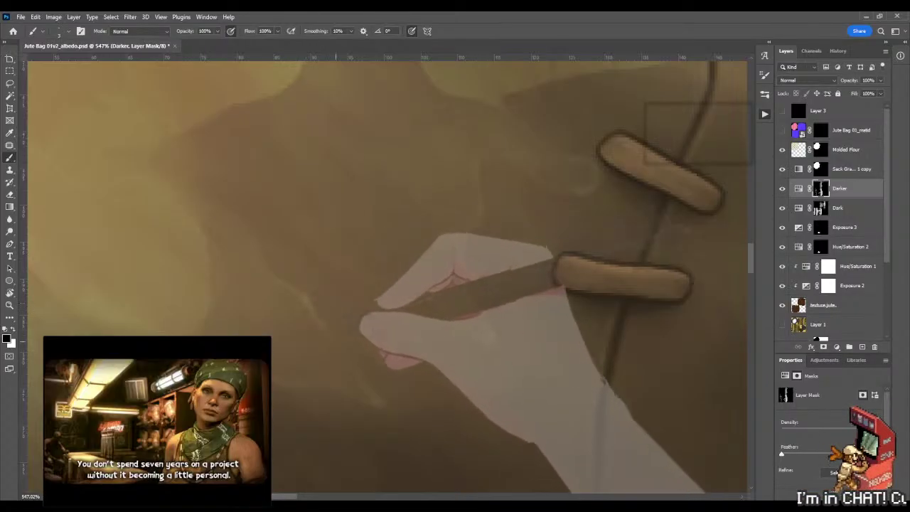
left_click_drag(369, 320, 458, 278)
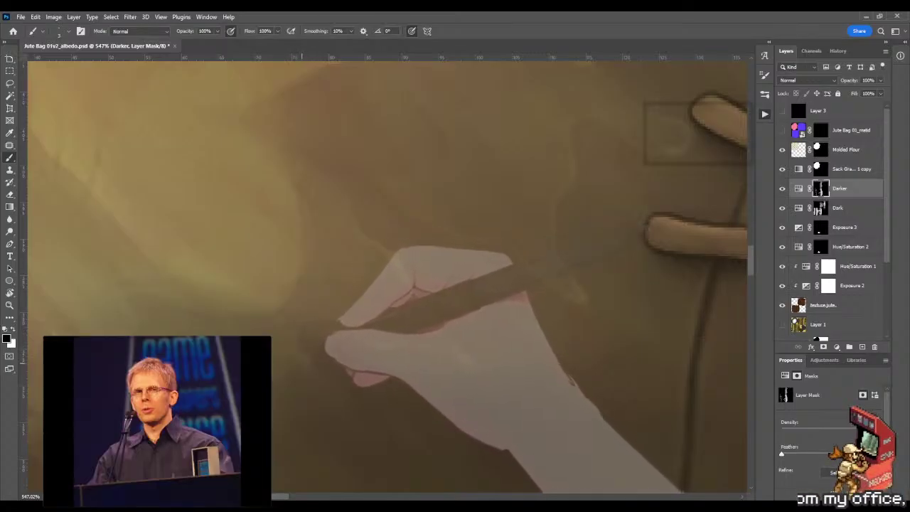
Paint more fine light creases across the dark stain between the left light lobe and the seam on the Darker mask
left_click_drag(335, 284, 367, 249)
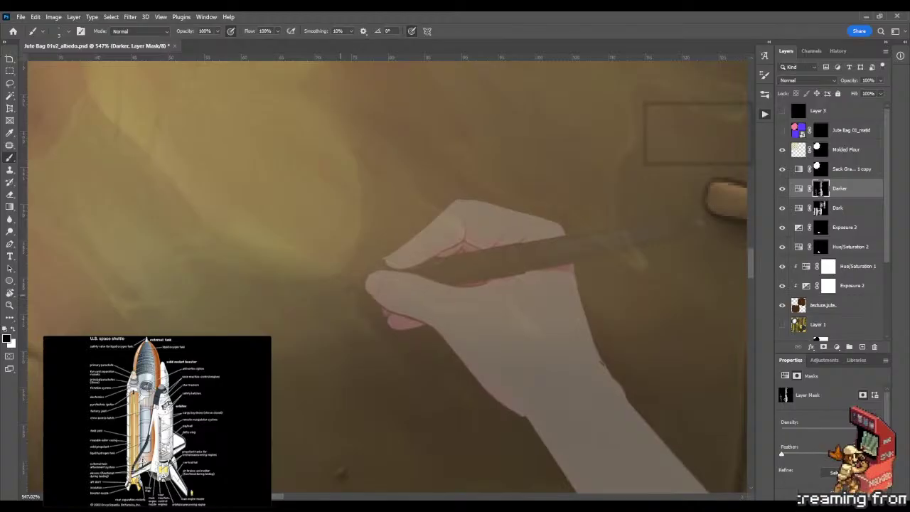
key("z")
mouse_move(339, 284)
left_mouse_down()
mouse_move(293, 284)
mouse_move(436, 245)
mouse_move(469, 247)
left_mouse_up()
key("b")
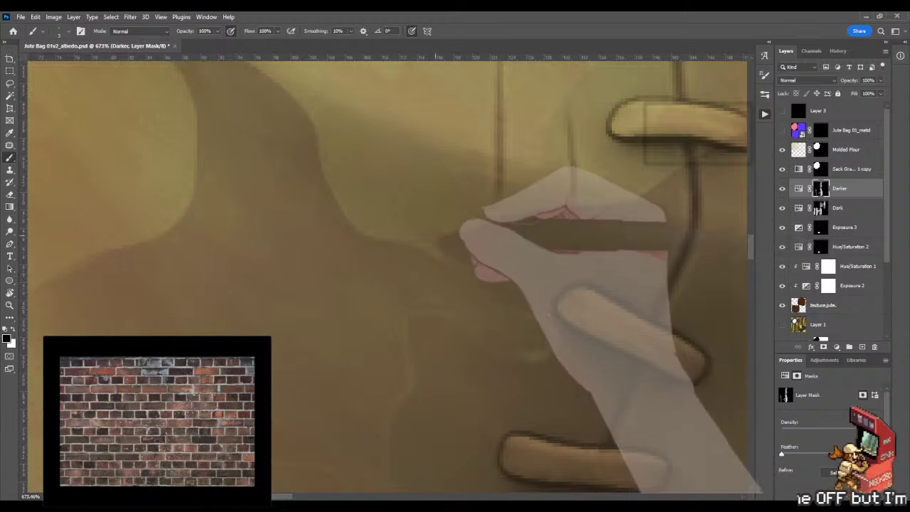
mouse_move(460, 251)
left_mouse_down()
mouse_move(418, 257)
mouse_move(490, 253)
left_mouse_up()
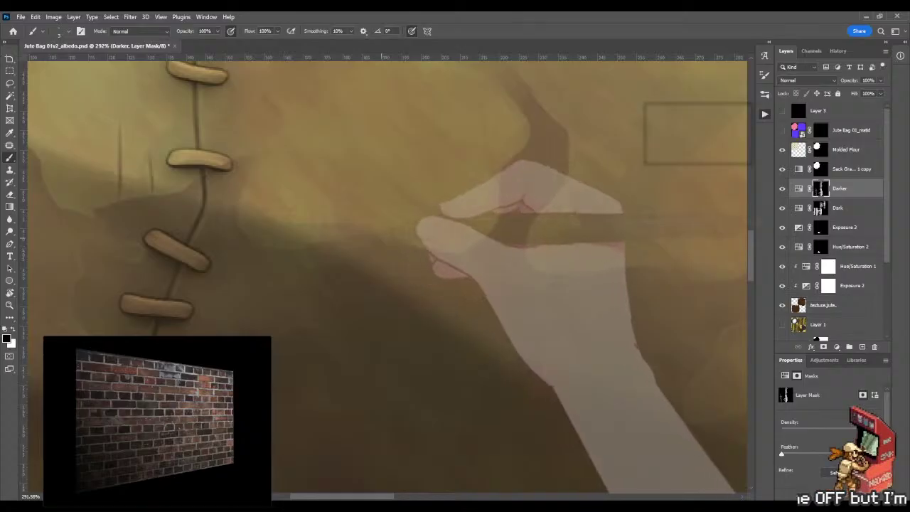
Paint fine light creases along the stain's upper edge just right of the seam on the Darker mask
key("z")
mouse_move(337, 265)
left_mouse_down()
mouse_move(453, 212)
mouse_move(545, 210)
left_mouse_up()
key("b")
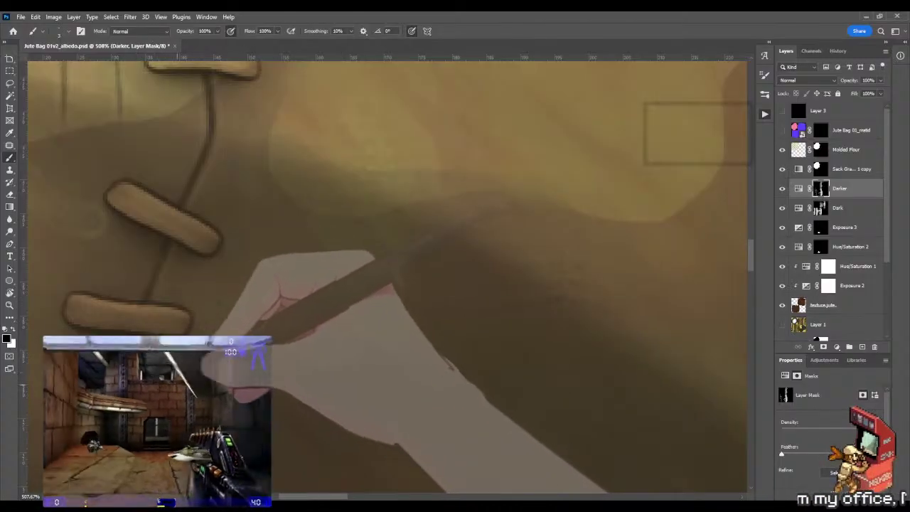
Add thin light creases to the dark stain below the forked branch right of the seam on the Darker mask
key("z")
scroll(387, 277, "down", 5)
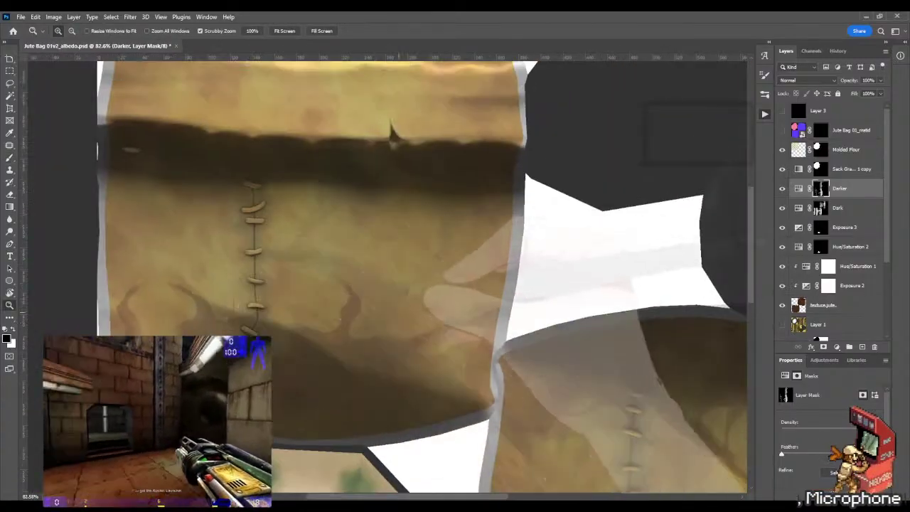
scroll(387, 278, "down", 1)
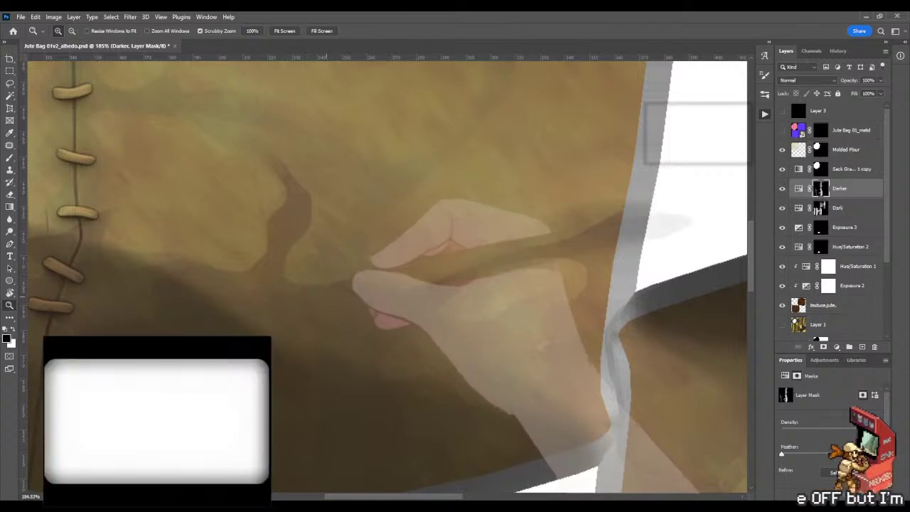
scroll(430, 234, "up", 4)
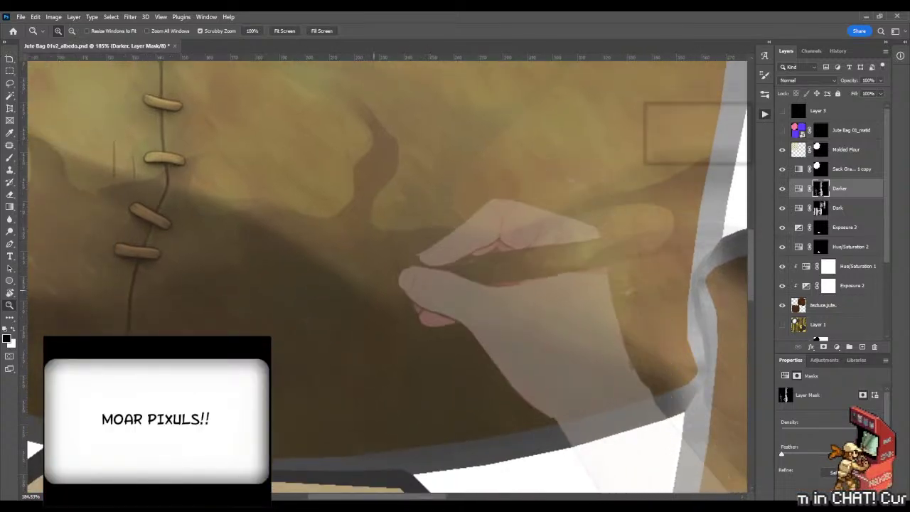
scroll(387, 235, "up", 2)
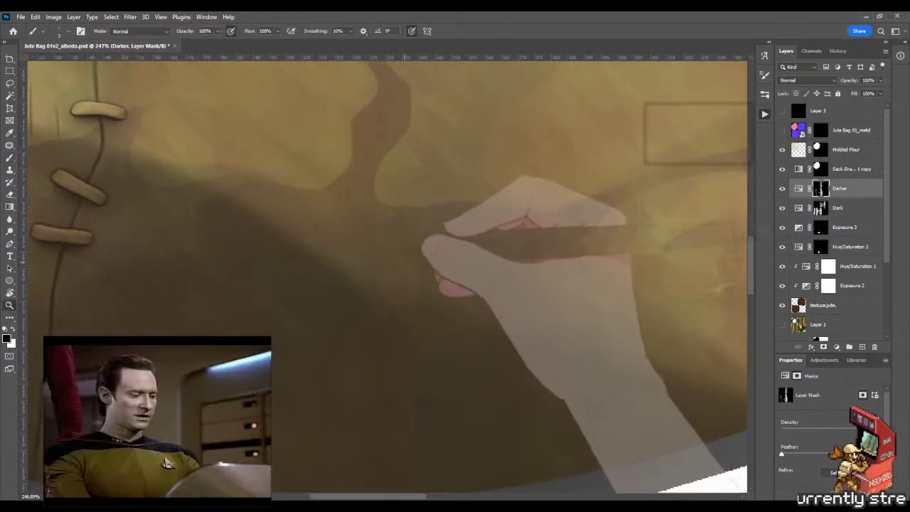
key("b")
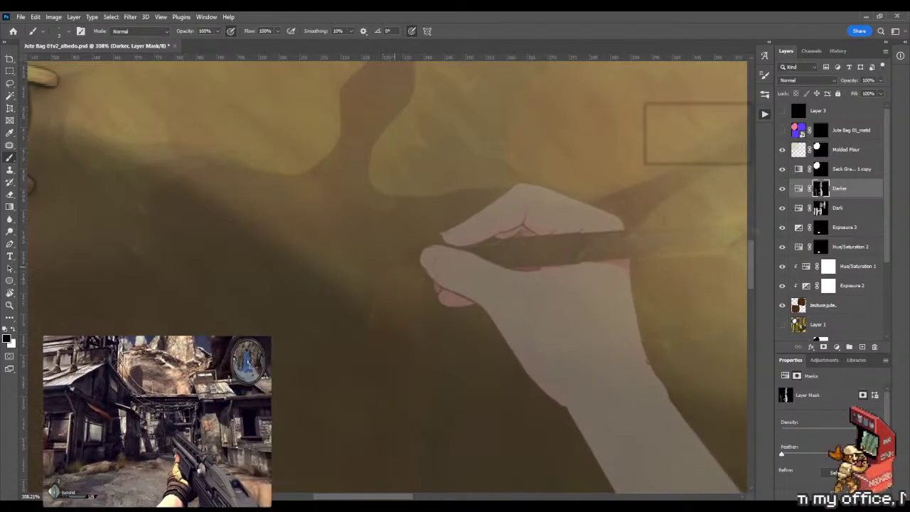
key("z")
scroll(388, 273, "up", 1)
scroll(269, 270, "up", 2)
key("b")
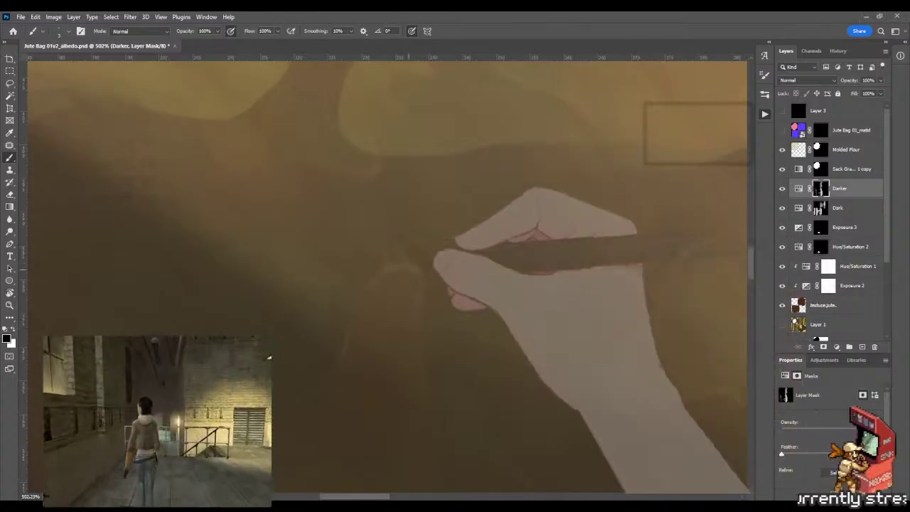
Reshape the neck of the dark branch right of the seam and blend its edges with the Brush and Mixer Brush
key("z")
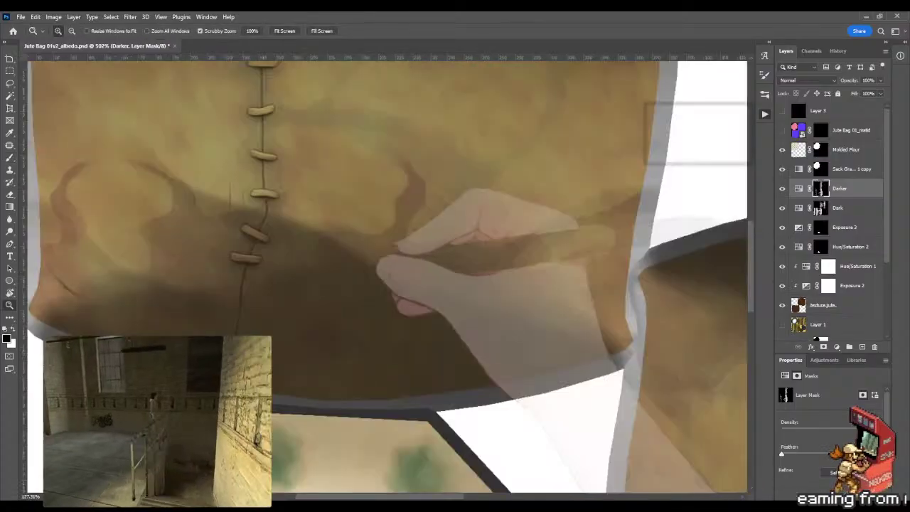
scroll(398, 260, "down", 10)
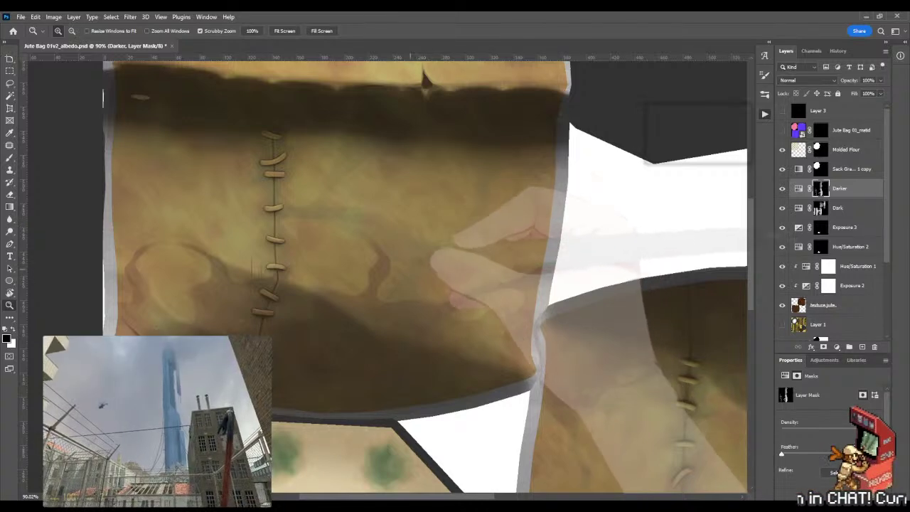
scroll(390, 266, "up", 5)
scroll(398, 270, "up", 5)
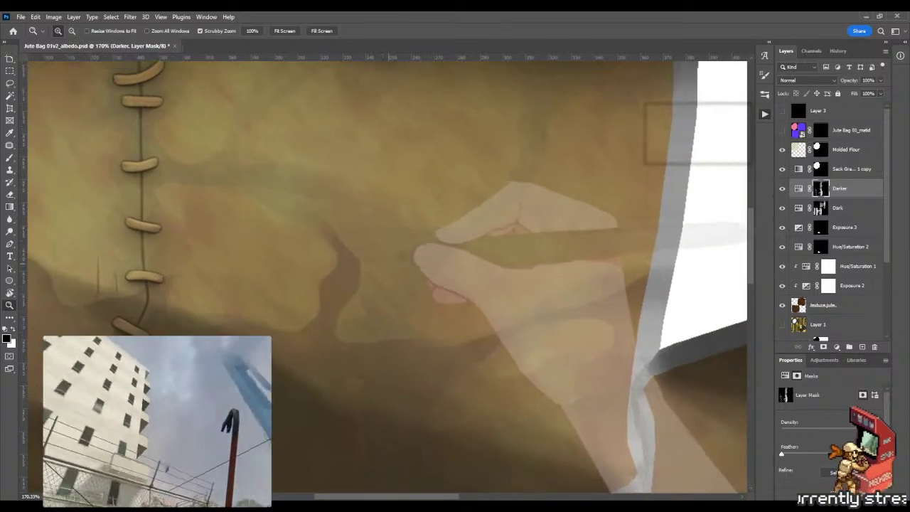
scroll(398, 270, "up", 1)
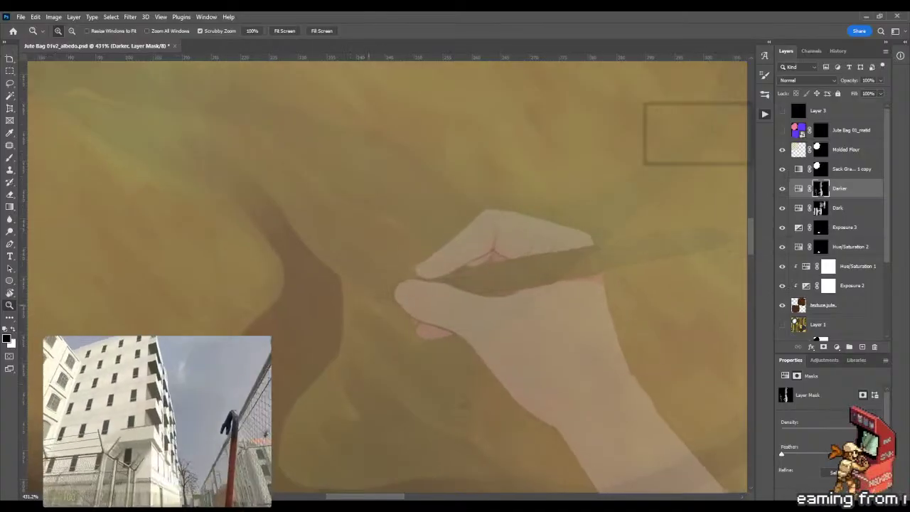
key("b")
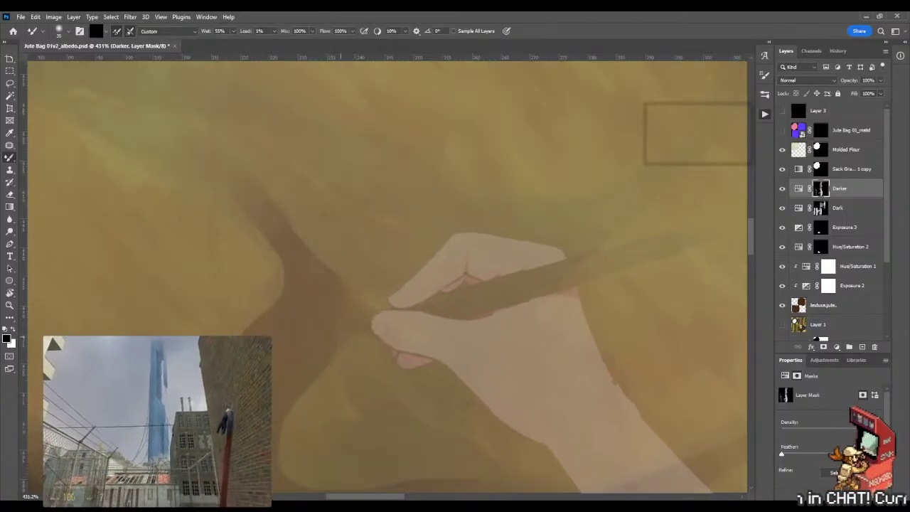
key("shift+b")
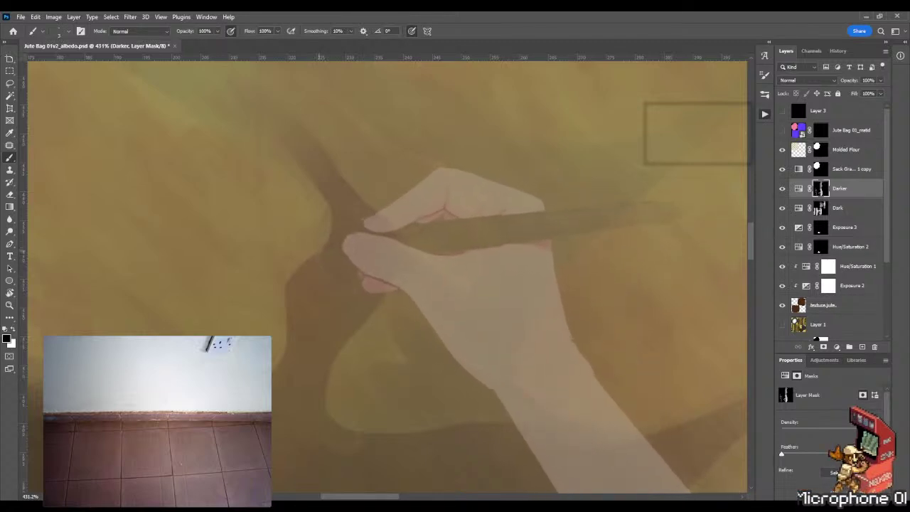
left_click_drag(342, 244, 291, 351)
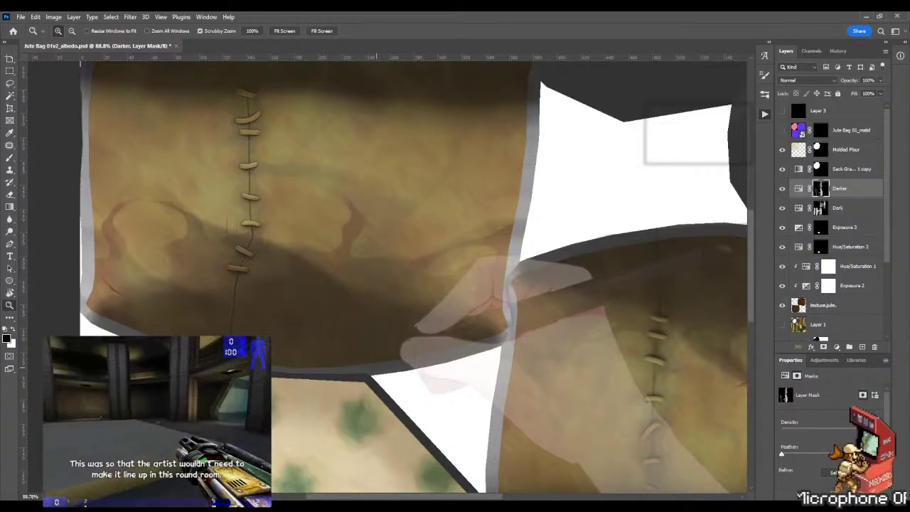
Soften the upper tip of the dark branch right of the seam with the Mixer Brush and refine its contour with the Brush
scroll(390, 212, "down", 6)
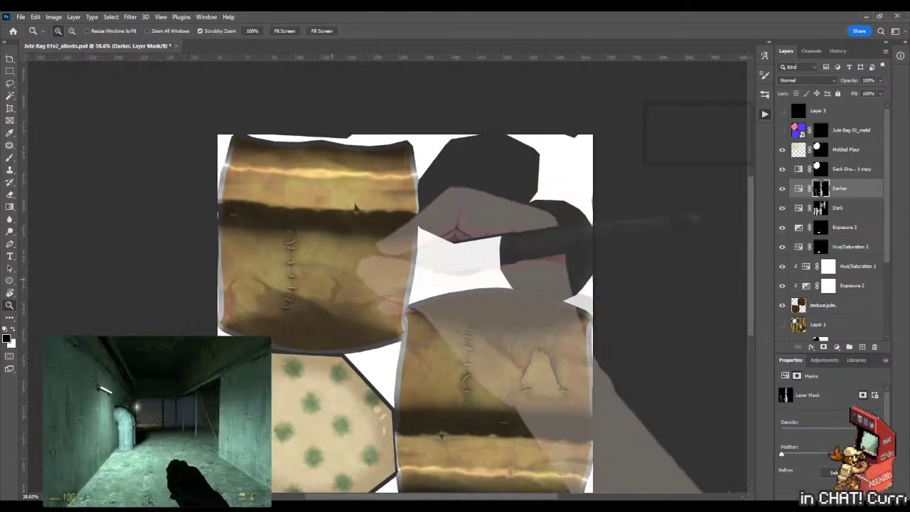
scroll(390, 212, "up", 10)
key("b")
key("shift+b")
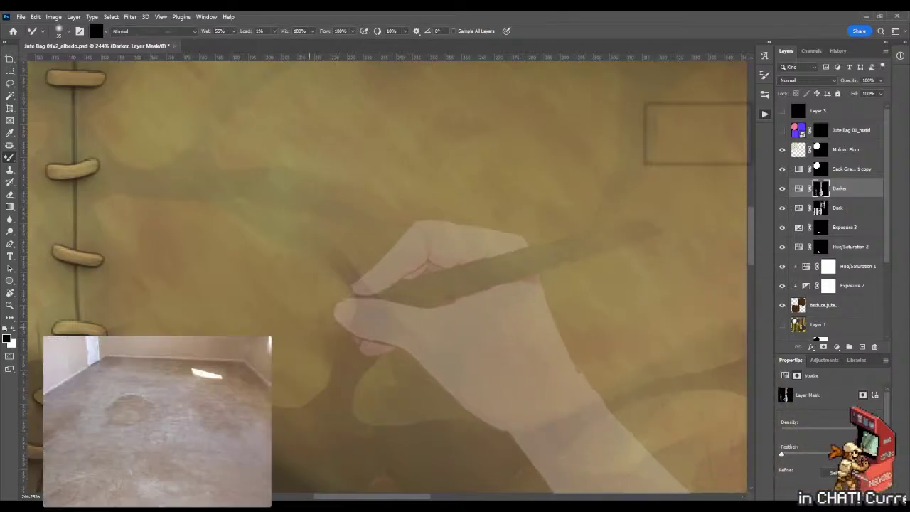
key("shift+b")
scroll(387, 277, "up", 4)
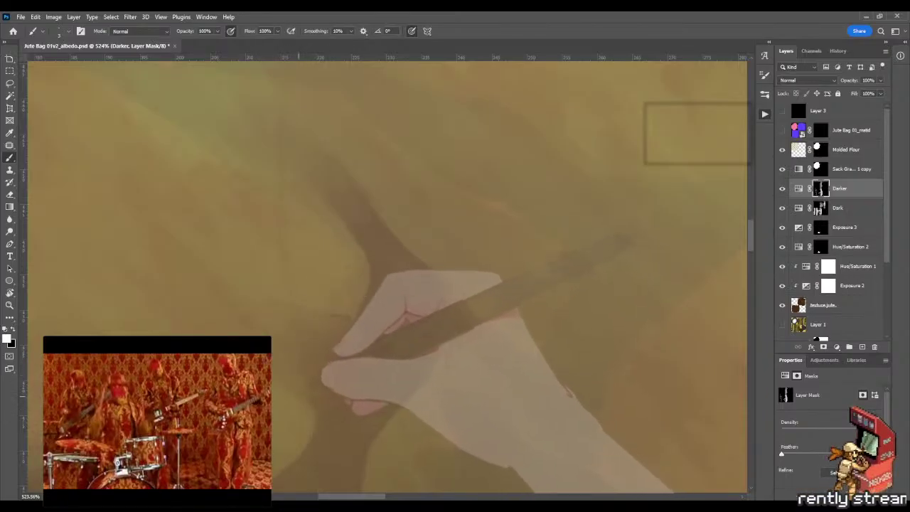
Refine and blend the curved dark stain edges around the left light lobe on the Darker mask
key("z")
scroll(387, 274, "down", 5)
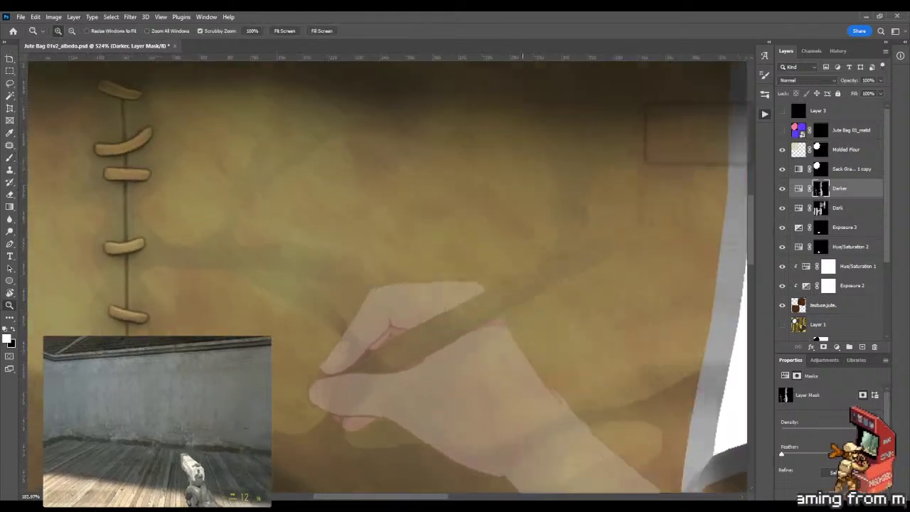
left_click_drag(448, 268, 406, 151)
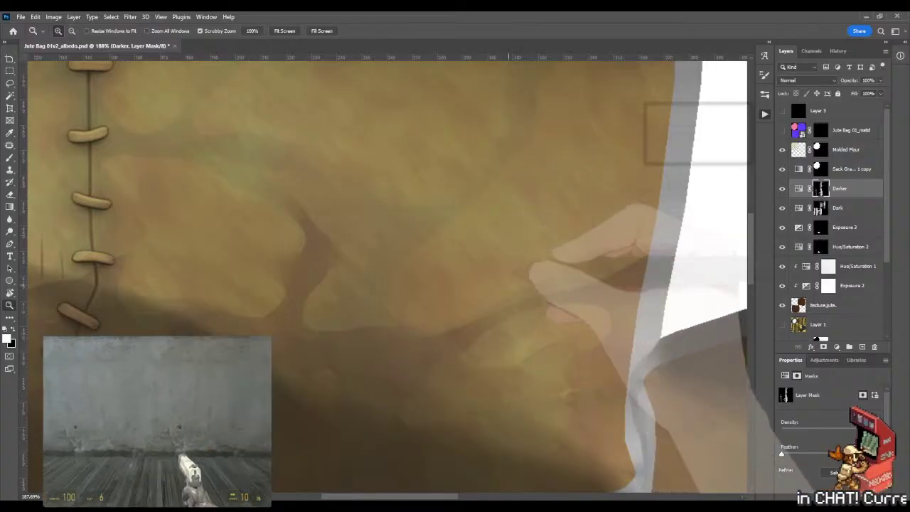
left_click_drag(534, 291, 472, 310)
left_click_drag(494, 279, 469, 311)
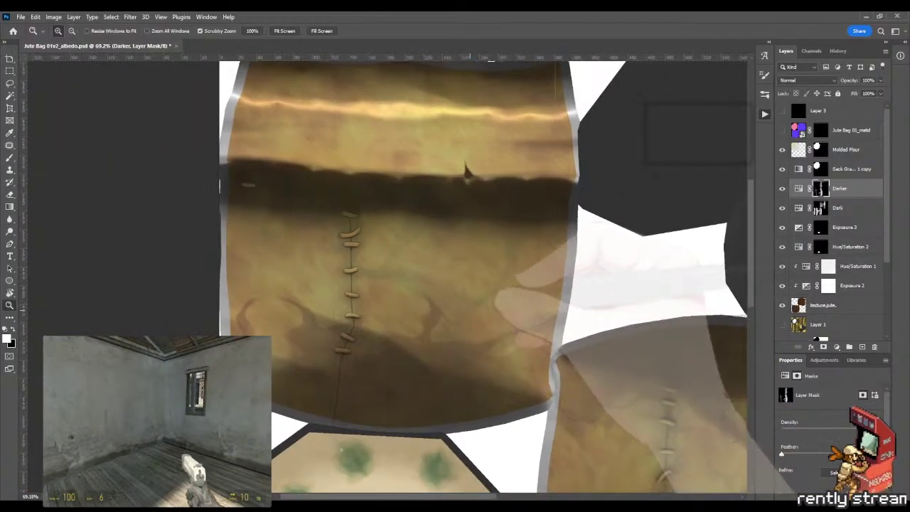
left_click_drag(275, 323, 327, 326)
left_click_drag(284, 306, 337, 274)
key("b")
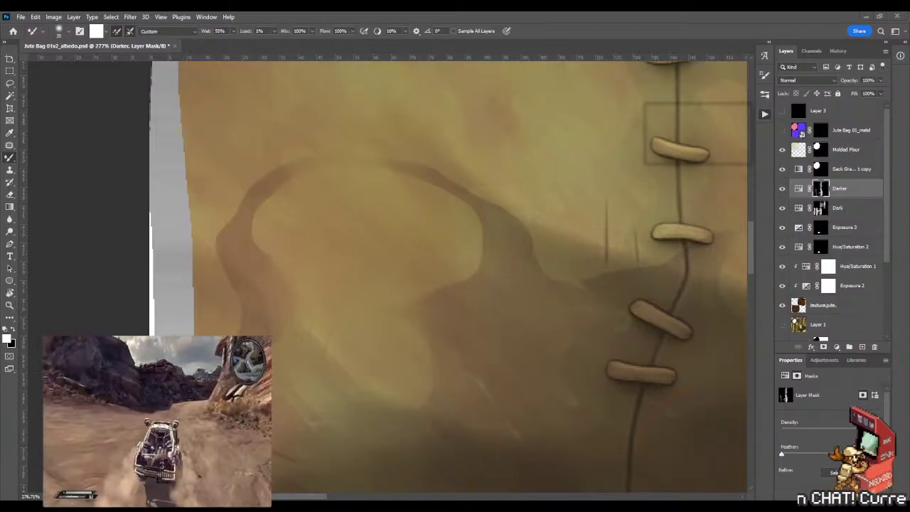
Touch up the dark branch between the left light lobe and the seam with black, blending it with the Mixer Brush
scroll(447, 278, "down", 2)
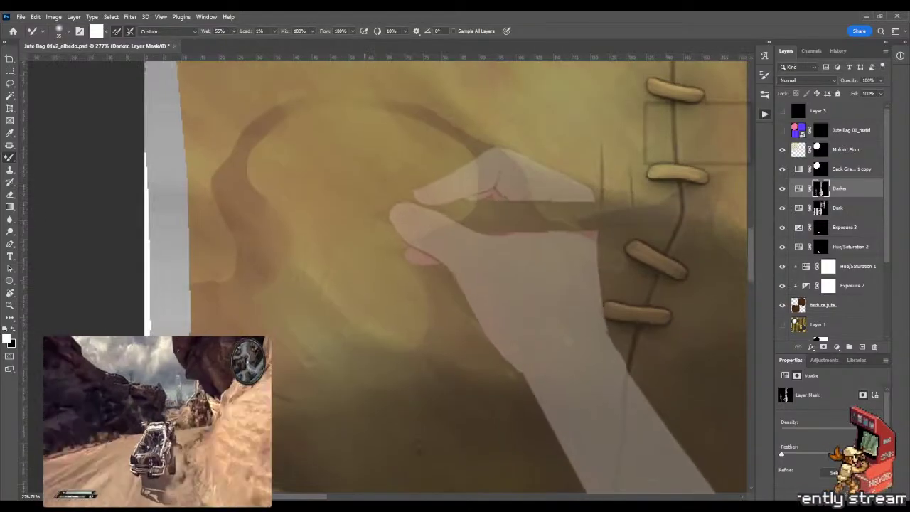
left_click_drag(392, 263, 367, 238)
left_click_drag(428, 219, 278, 306)
key("z")
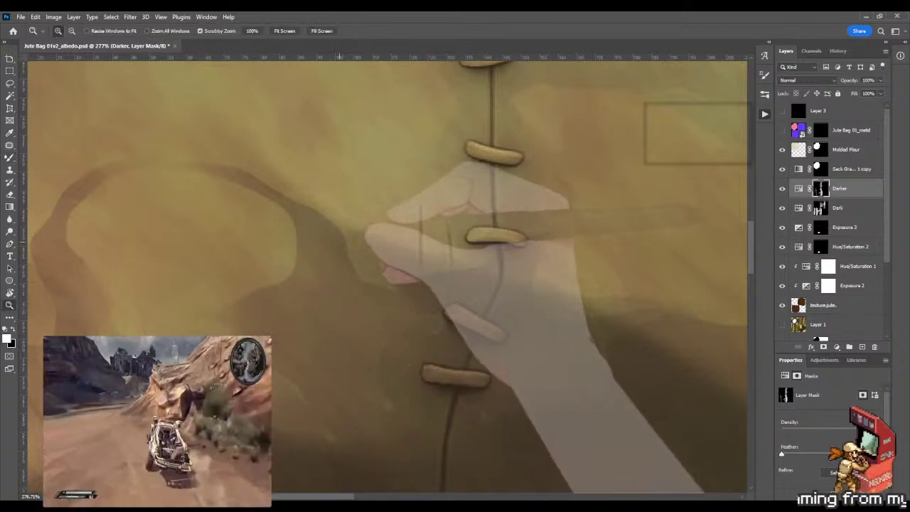
mouse_move(319, 220)
left_mouse_down()
mouse_move(345, 220)
mouse_move(334, 206)
left_mouse_up()
key("b")
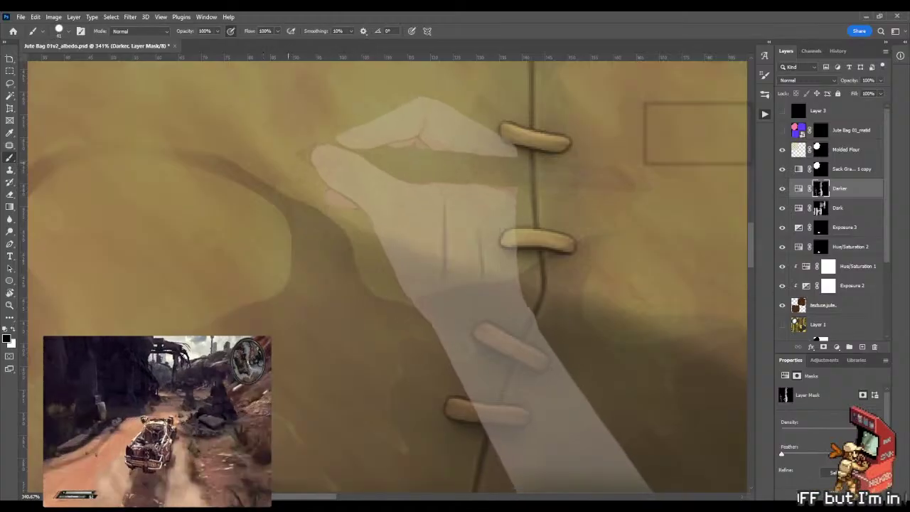
key("shift+b")
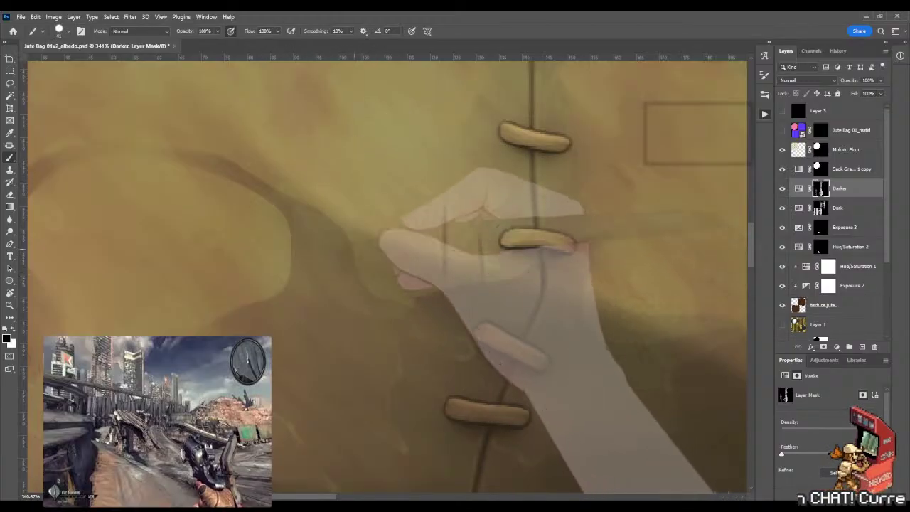
left_click_drag(295, 213, 283, 213)
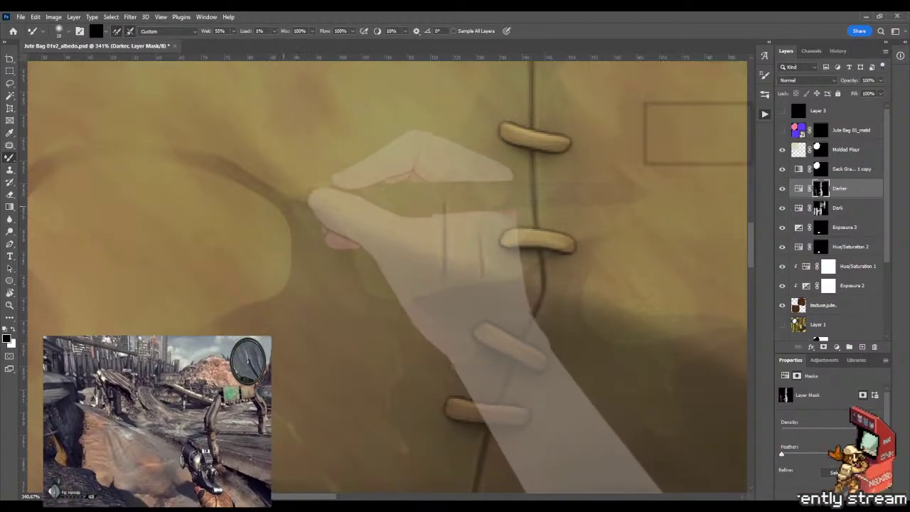
Lasso the lower stitched part of the upper bag panel, rotate the canvas, draw a gradient on the Darker mask, and deselect
key("z")
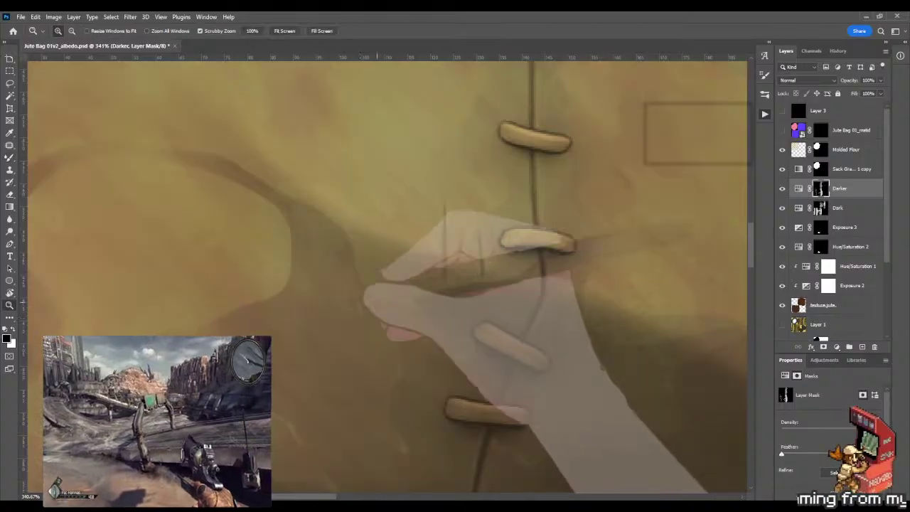
left_click_drag(376, 303, 256, 307)
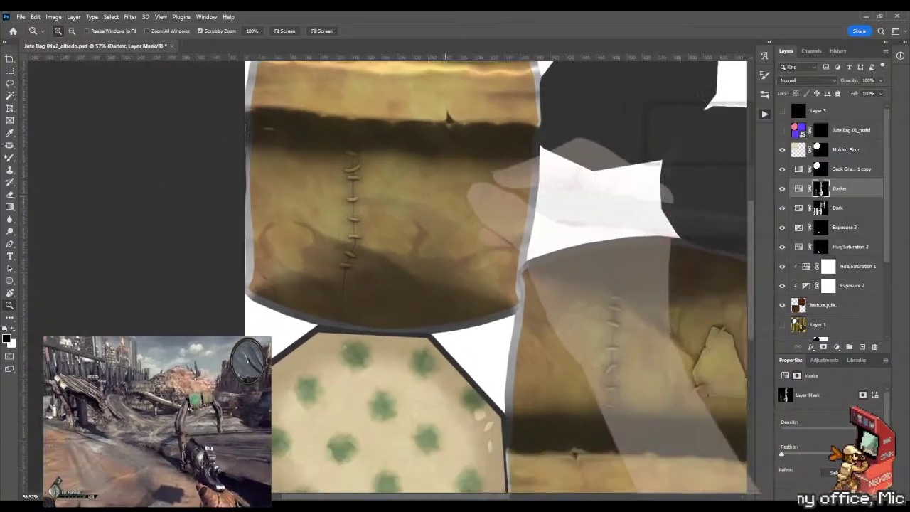
key("l")
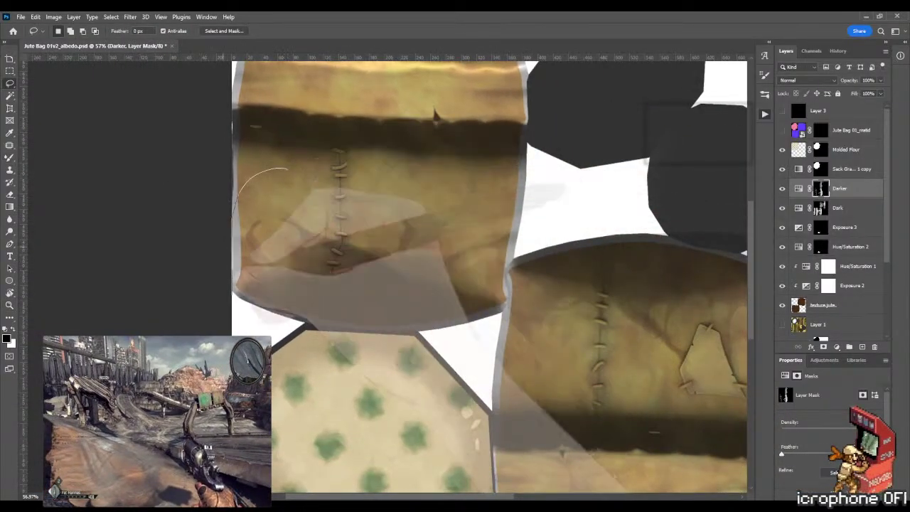
mouse_move(288, 169)
left_mouse_down()
mouse_move(427, 347)
mouse_move(501, 298)
mouse_move(525, 177)
mouse_move(288, 169)
left_mouse_up()
key("g")
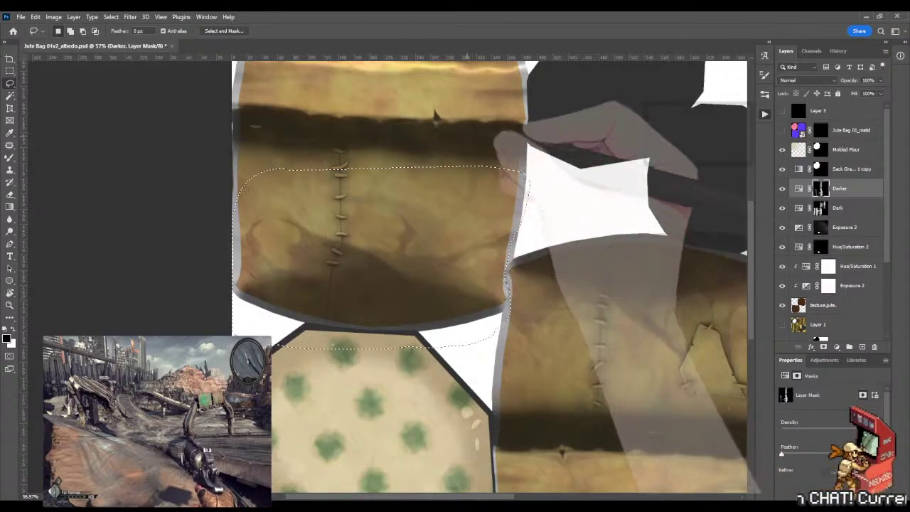
key("r")
left_click_drag(426, 177, 334, 213)
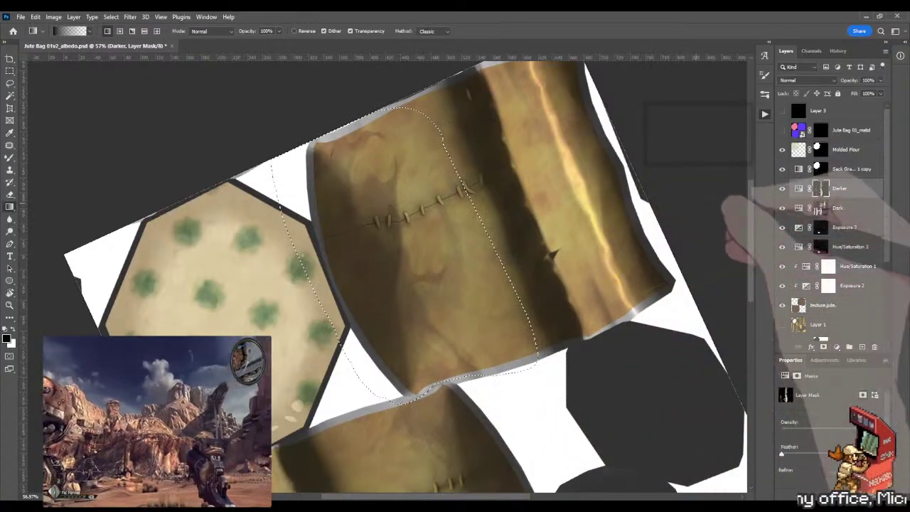
left_click_drag(523, 246, 734, 183)
key("ctrl+d")
key("m")
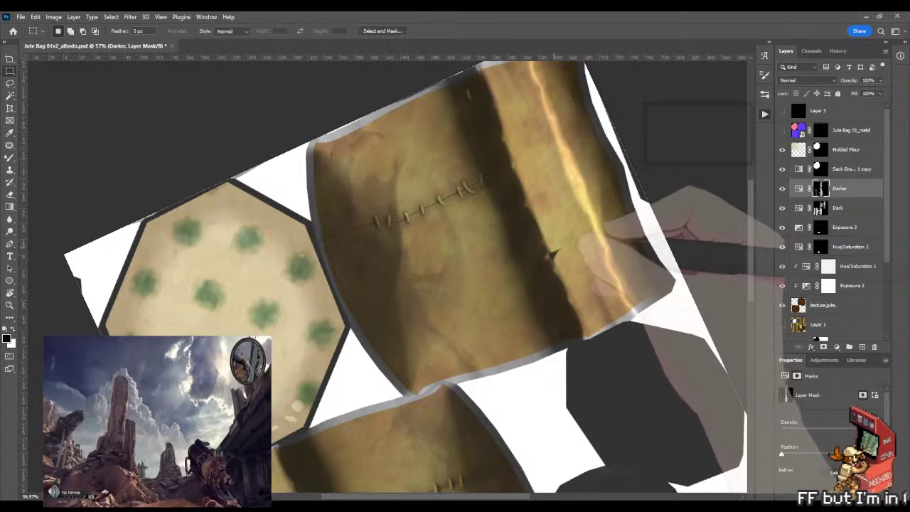
Save the albedo file, switch to Marmoset Toolbag and inspect the updated texture on the jute bag model up close
key("ctrl+s")
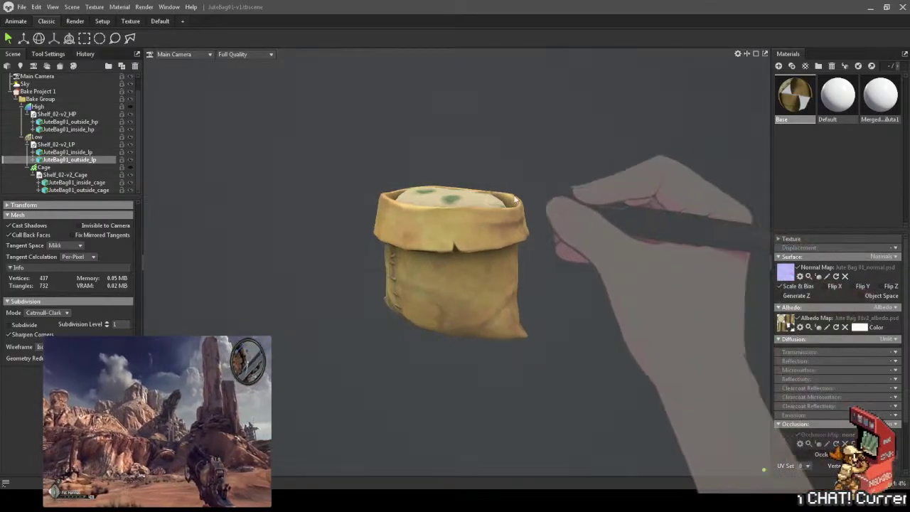
scroll(531, 219, "up", 4)
left_click_drag(529, 248, 551, 242)
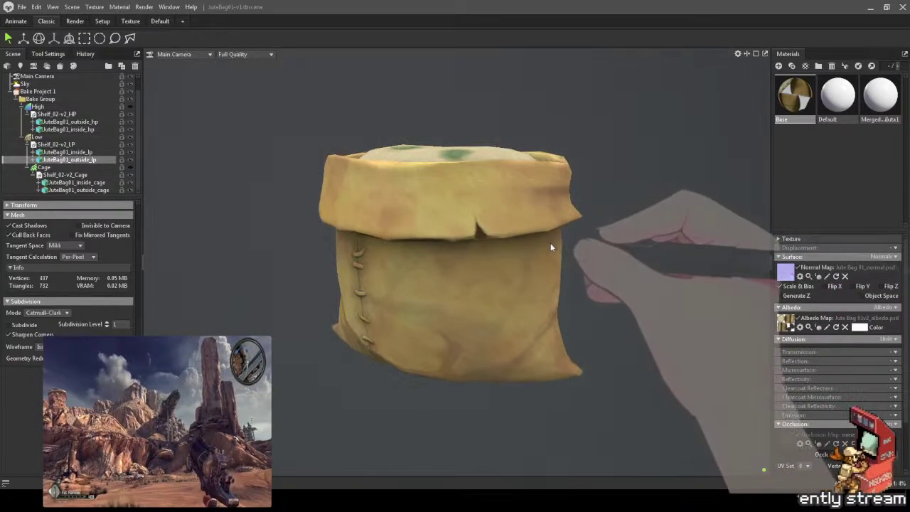
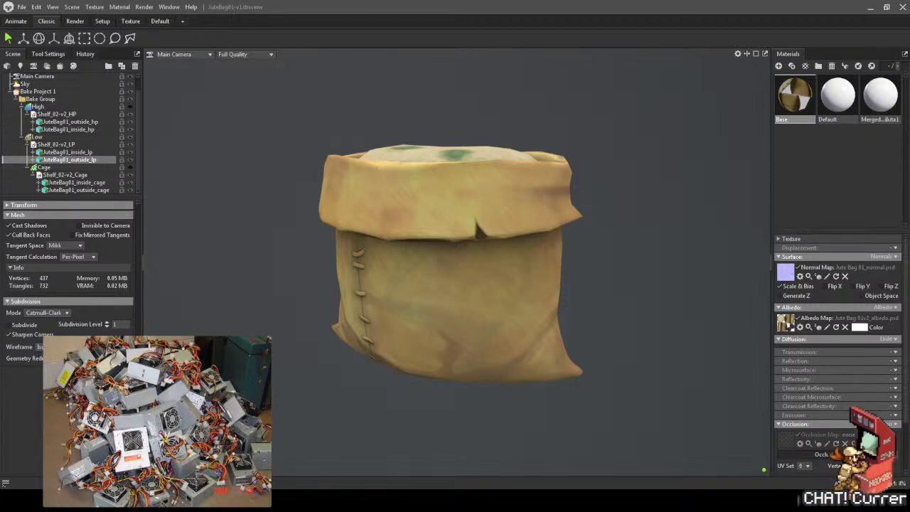
left_click_drag(472, 264, 437, 232)
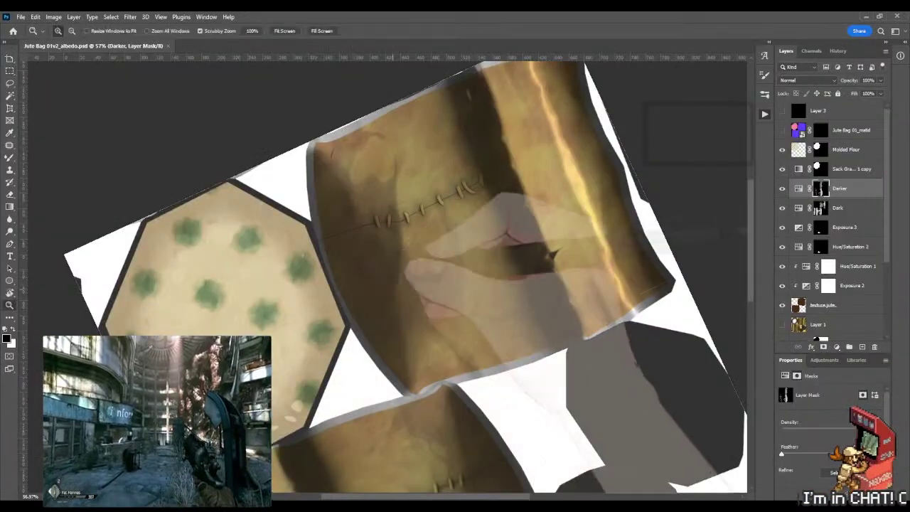
Switch back to Photoshop, turn the upper bag panel upright and lasso a jagged funnel-shaped stain around the seam's top three stitches
left_click_drag(437, 232, 405, 203)
left_click_drag(386, 276, 273, 472)
key("z")
left_click_drag(552, 77, 497, 107)
left_click_drag(486, 260, 426, 260)
key("r")
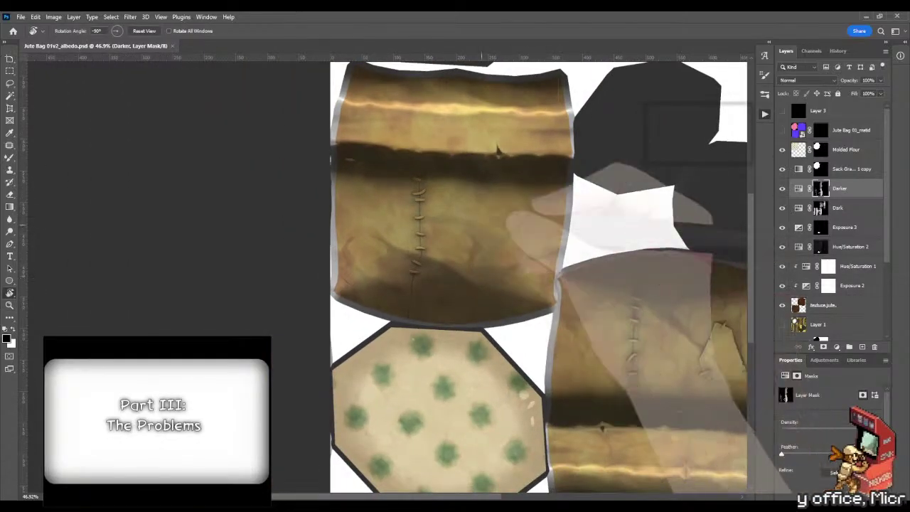
key("z")
left_click_drag(420, 212, 416, 213)
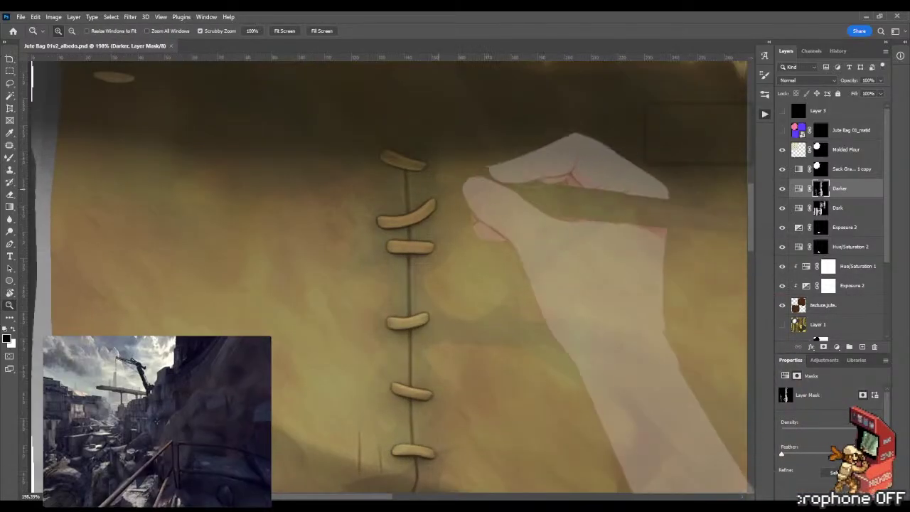
scroll(391, 277, "up", 2)
key("l")
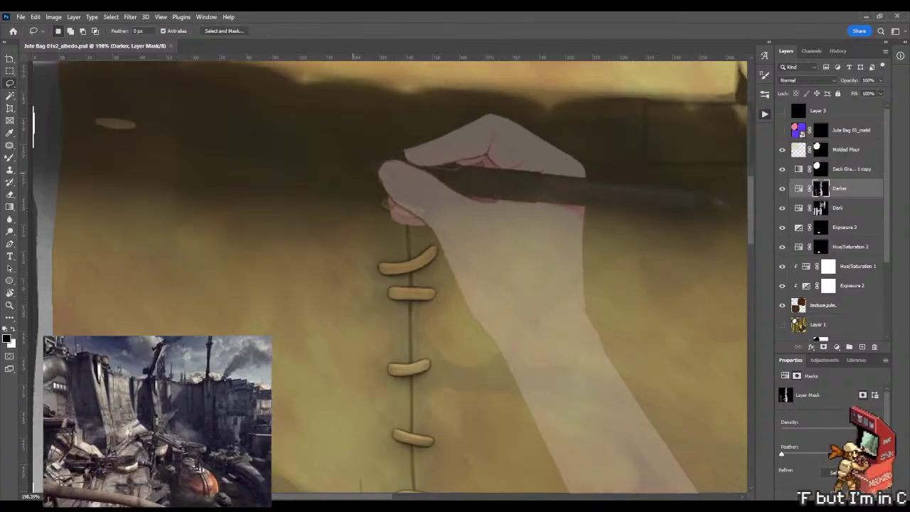
mouse_move(298, 114)
left_mouse_down()
mouse_move(362, 149)
mouse_move(368, 165)
mouse_move(347, 189)
mouse_move(391, 232)
mouse_move(373, 262)
mouse_move(407, 339)
mouse_move(431, 302)
mouse_move(440, 249)
mouse_move(420, 230)
left_mouse_up()
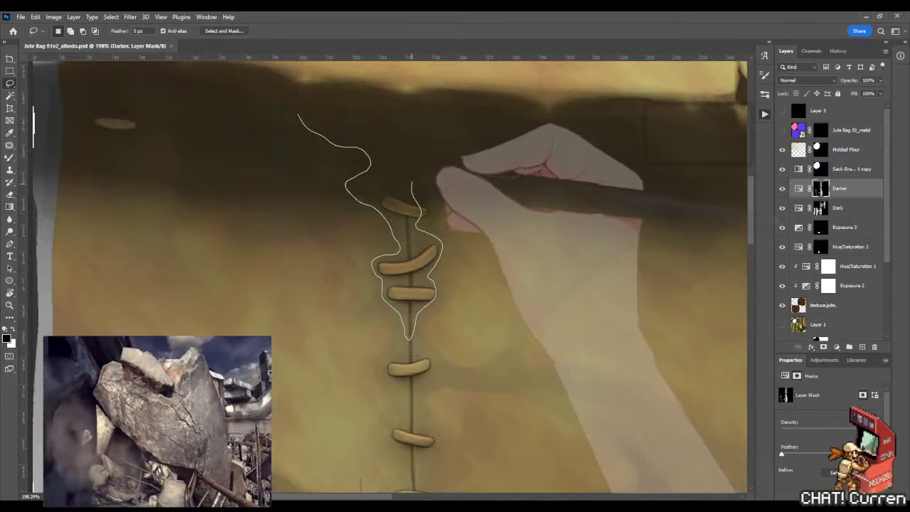
mouse_move(412, 182)
left_mouse_down()
mouse_move(500, 112)
mouse_move(350, 113)
mouse_move(286, 102)
left_mouse_up()
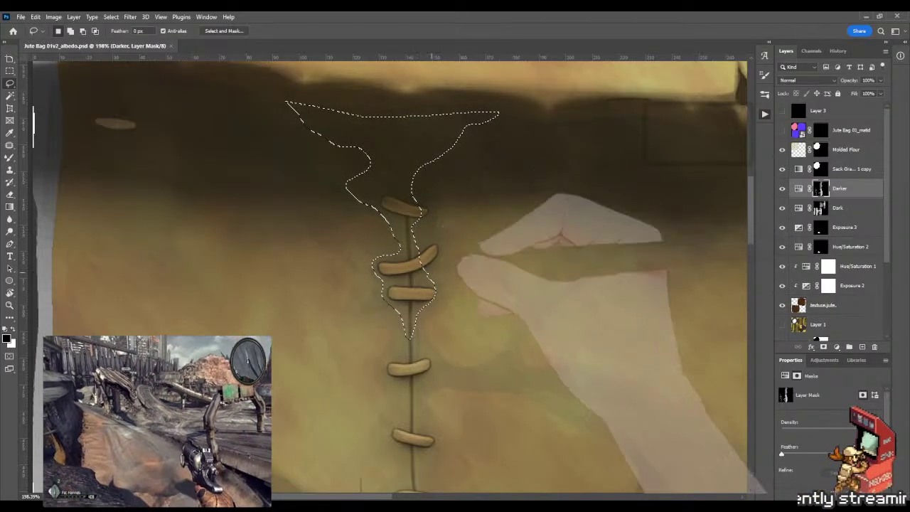
Subtract the top three stitches from the lasso selection so only the cloth around them stays selected
scroll(384, 276, "down", 1)
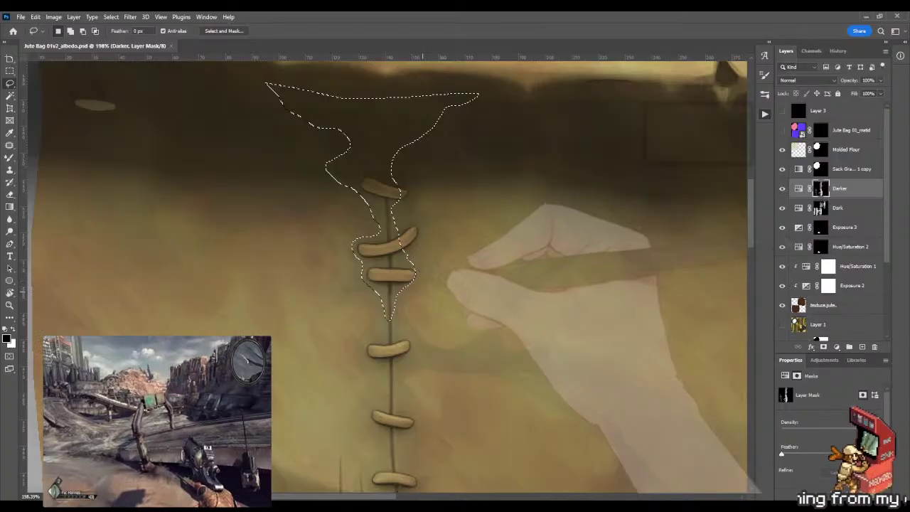
key("z")
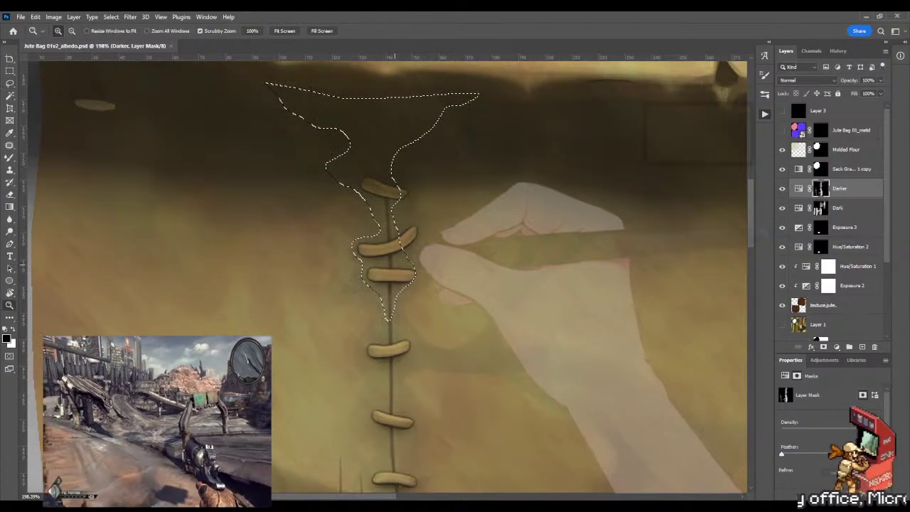
scroll(384, 276, "up", 3)
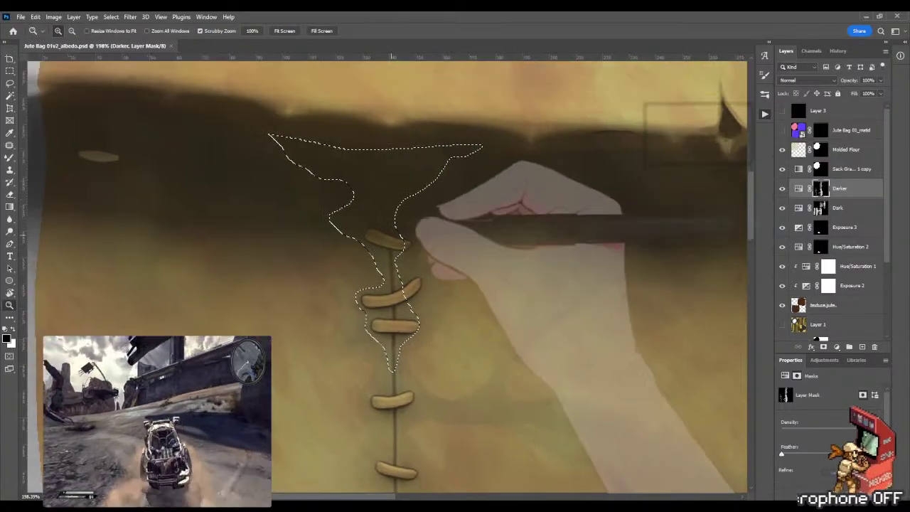
left_click_drag(359, 215, 422, 215)
key("l")
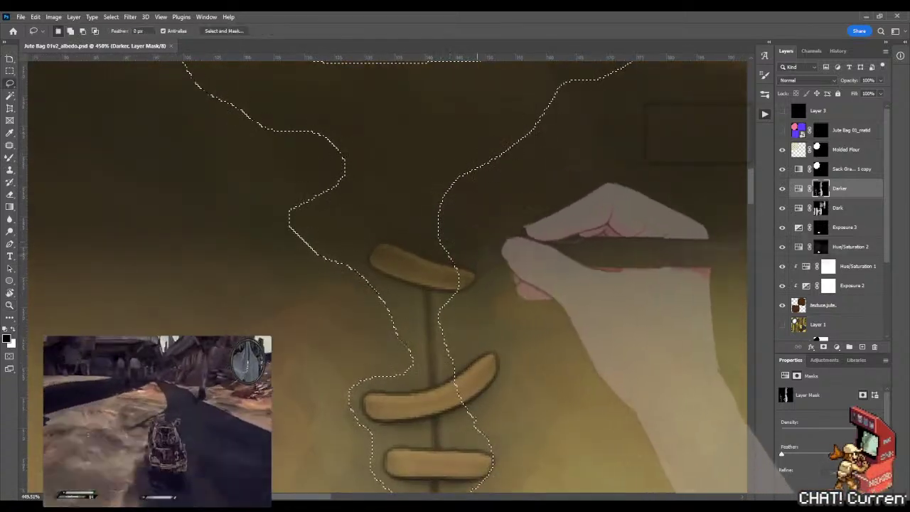
mouse_move(455, 268)
left_mouse_down()
mouse_move(379, 246)
mouse_move(455, 286)
left_mouse_up()
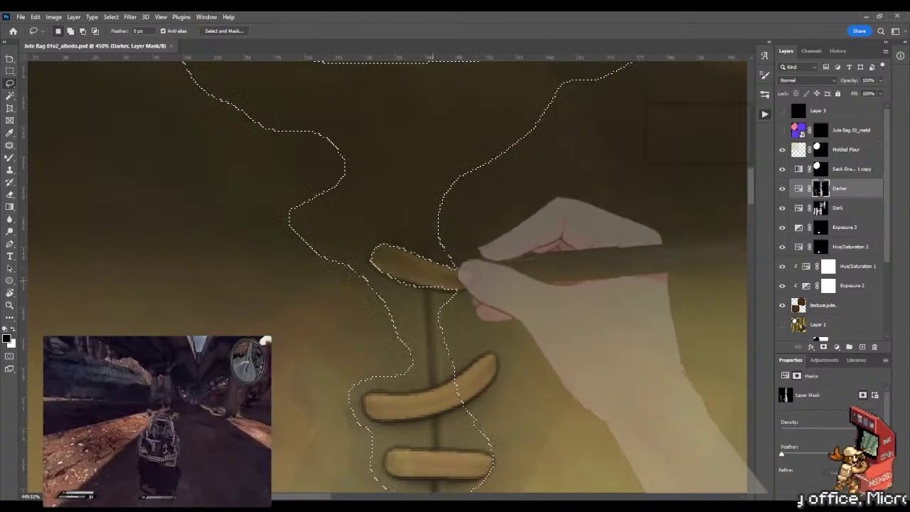
mouse_move(388, 273)
left_mouse_down()
mouse_move(484, 290)
mouse_move(476, 286)
left_mouse_up()
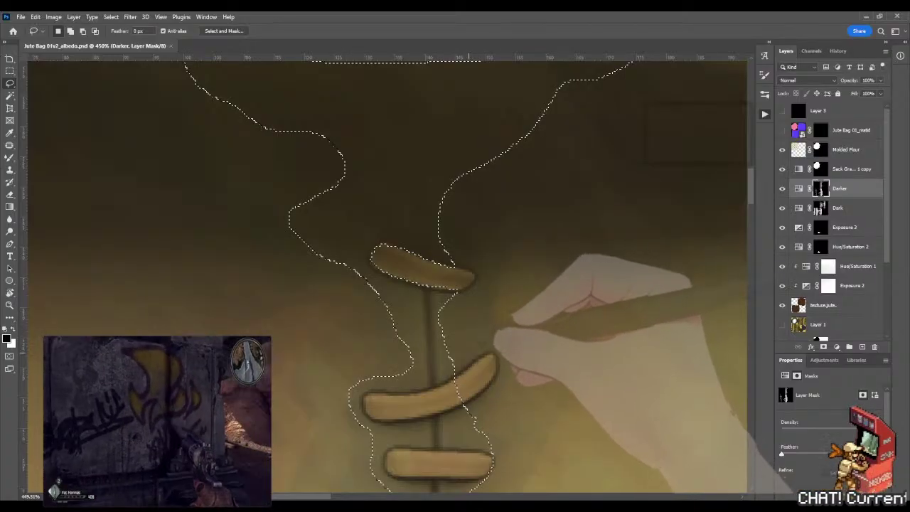
scroll(387, 278, "down", 2)
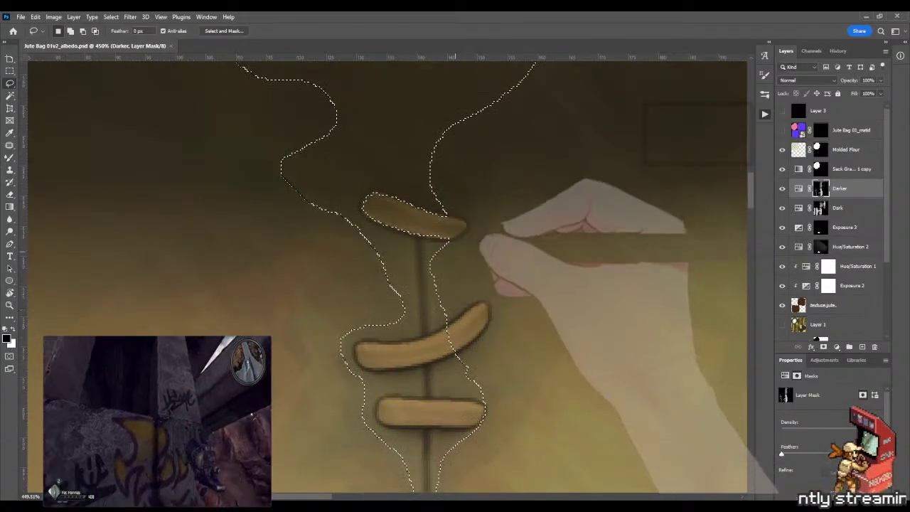
scroll(388, 277, "down", 2)
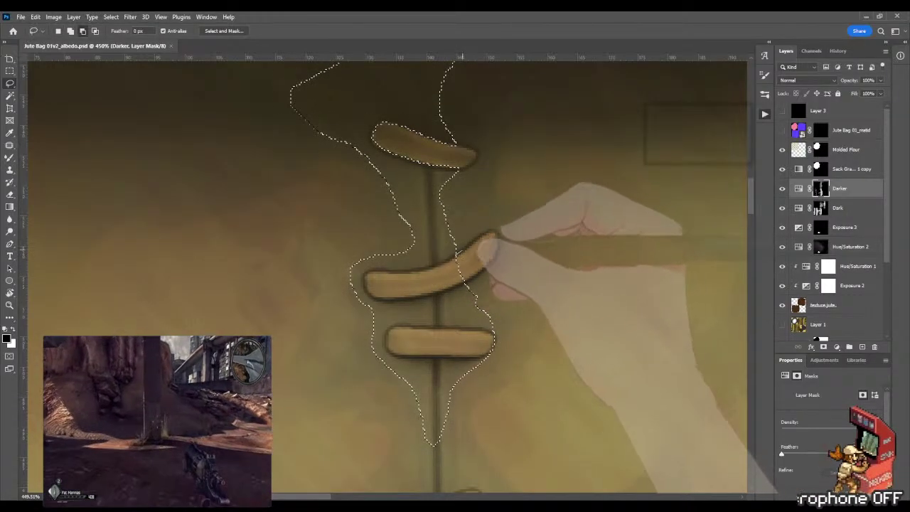
mouse_move(410, 269)
left_mouse_down()
mouse_move(371, 272)
mouse_move(365, 283)
mouse_move(433, 293)
mouse_move(497, 241)
mouse_move(411, 269)
left_mouse_up()
left_click_drag(466, 280, 426, 293)
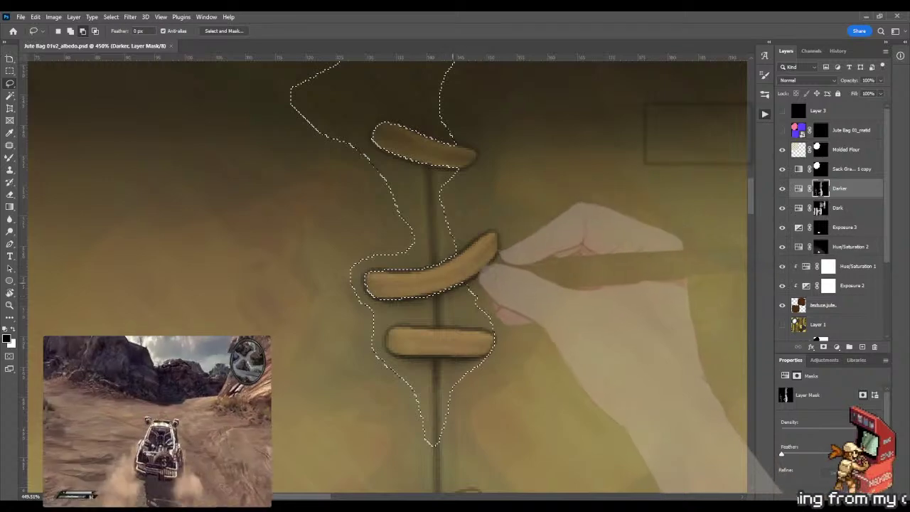
scroll(452, 270, "down", 2)
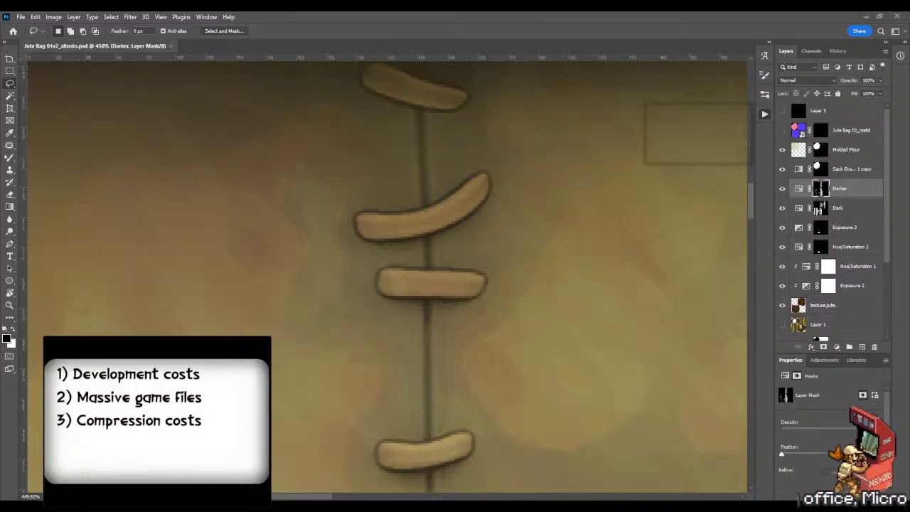
Restore the stain selection, darken it with a white-to-transparent gradient on the Darker mask, and deselect
key("ctrl+z")
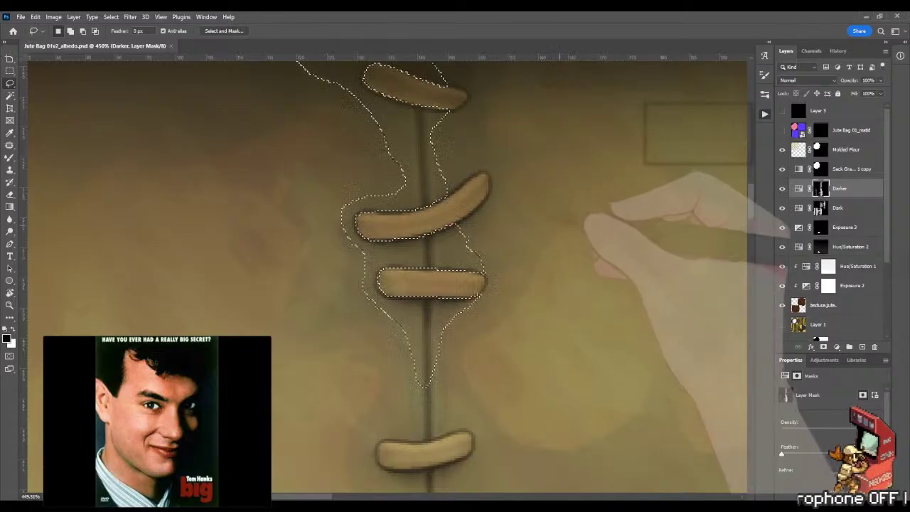
key("z")
mouse_move(591, 213)
left_mouse_down()
mouse_move(574, 189)
mouse_move(485, 260)
mouse_move(438, 325)
left_mouse_up()
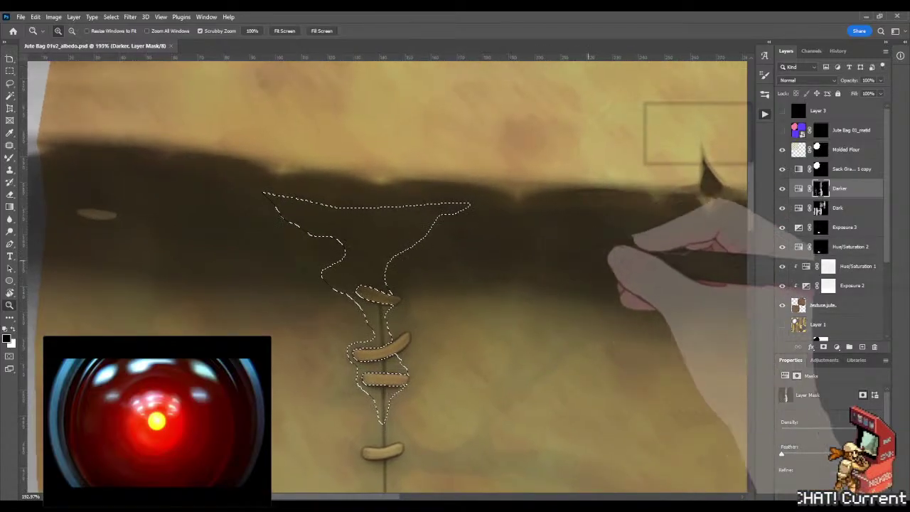
key("g")
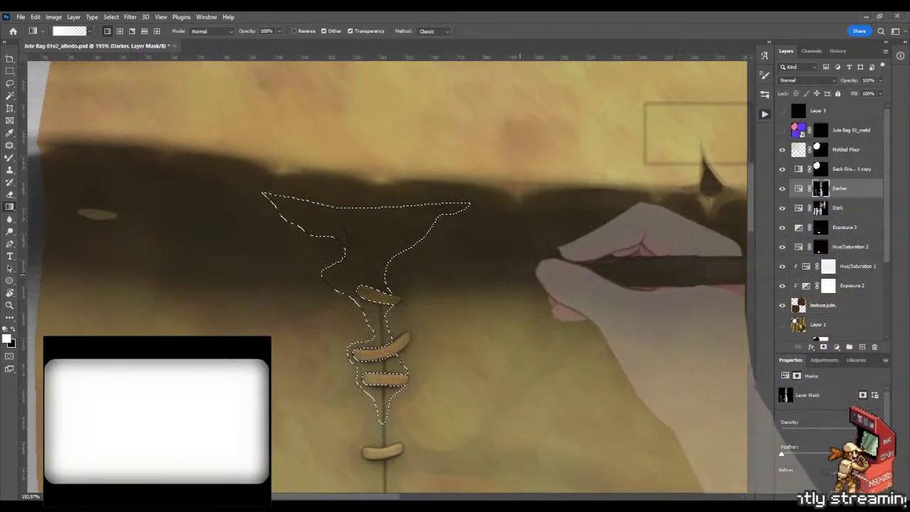
key("z")
left_click_drag(553, 263, 590, 282)
key("g")
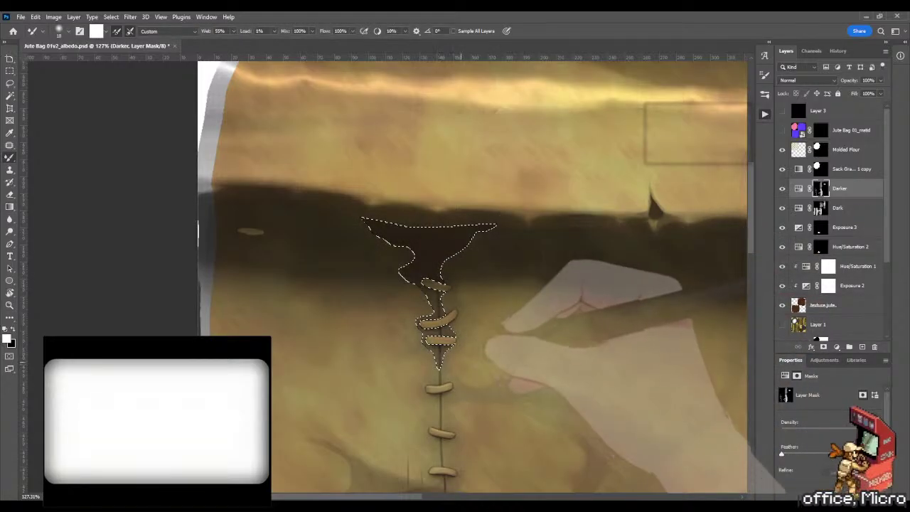
key("m")
key("ctrl+d")
Reshape the edges of the funnel-shaped stain above the top stitch with a small black Brush on the Darker mask
key("r")
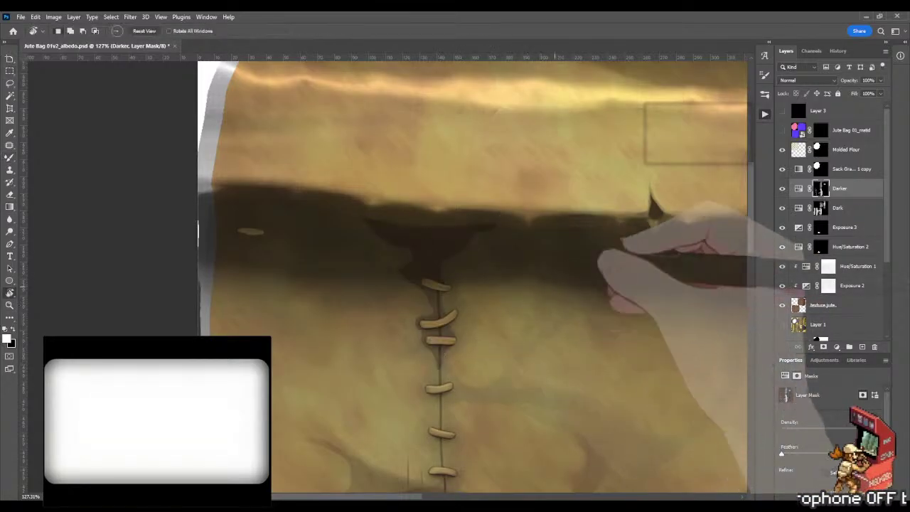
left_click_drag(572, 276, 444, 424)
key("z")
left_click_drag(384, 313, 426, 313)
key("b")
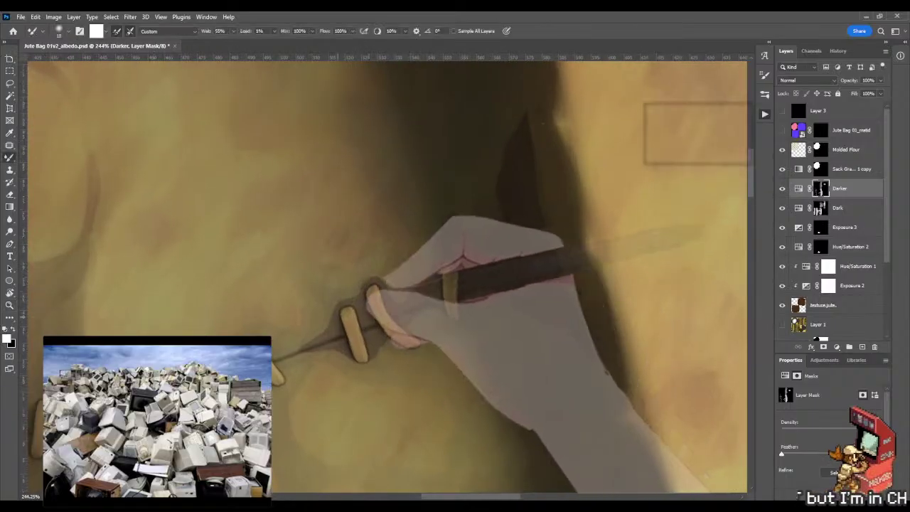
left_click_drag(319, 320, 335, 321)
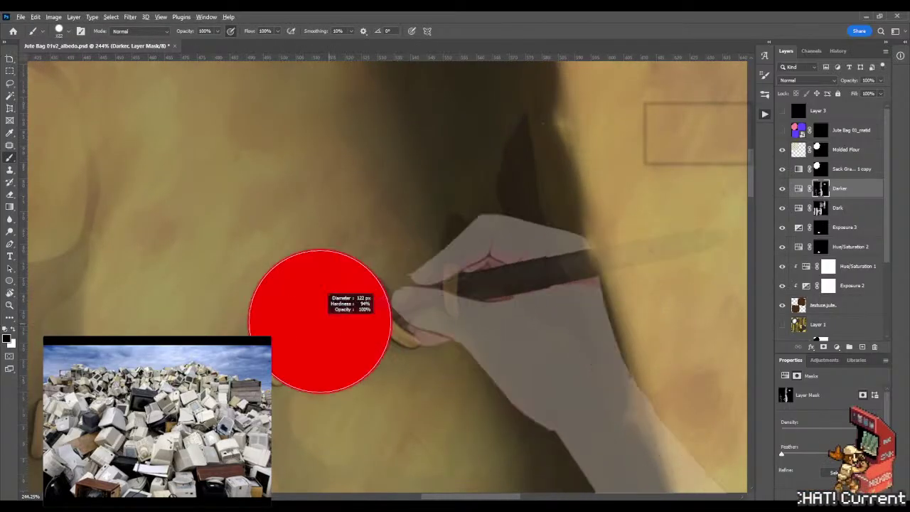
left_click_drag(406, 225, 384, 225)
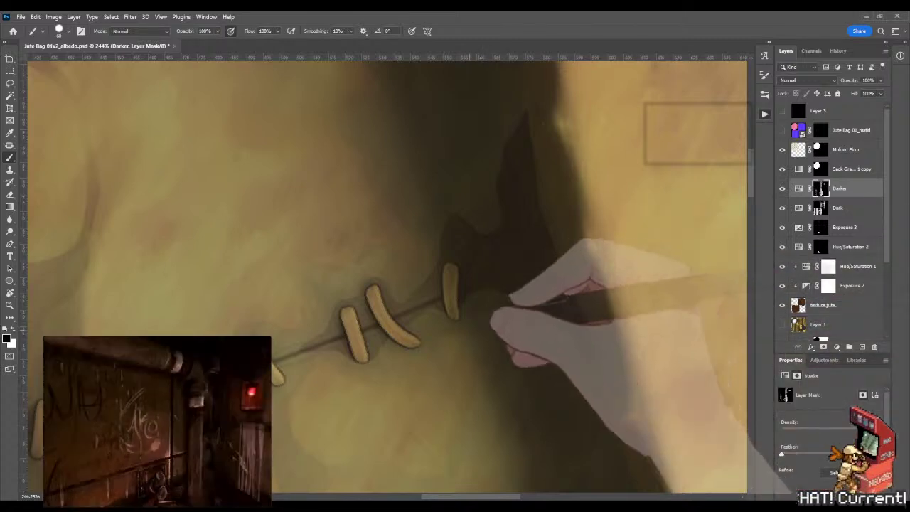
left_click_drag(469, 332, 445, 332)
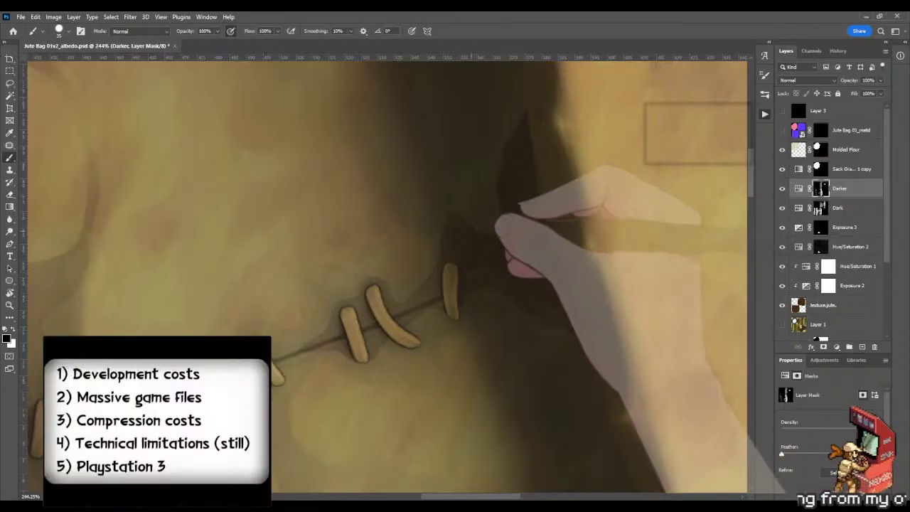
left_click_drag(491, 220, 439, 235)
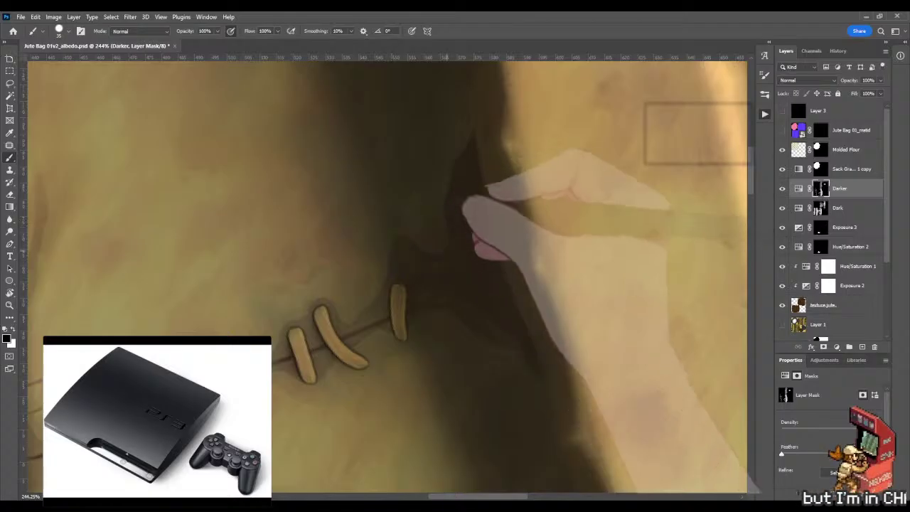
Soften the upper edges of the funnel-shaped stain in the dark band under the fold with the Mixer Brush
key("shift+b")
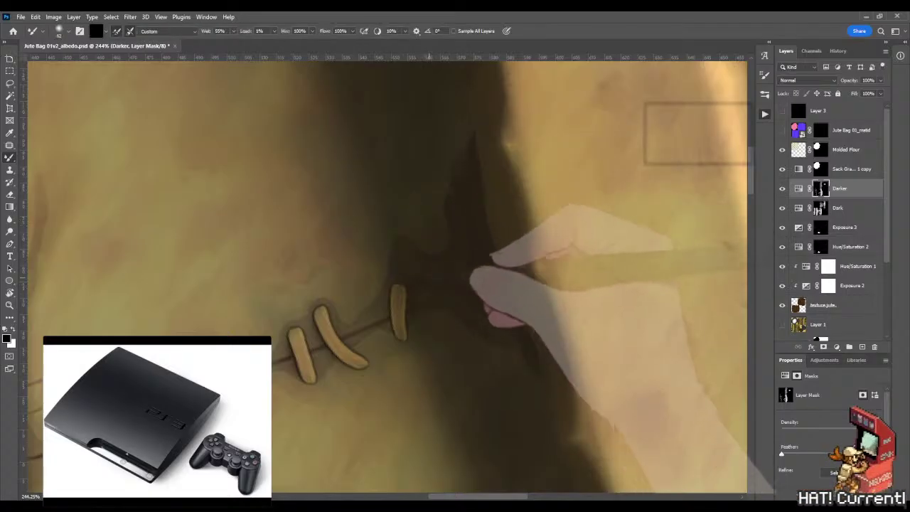
key("r")
left_click_drag(525, 264, 380, 222)
key("z")
key("b")
left_click_drag(319, 297, 395, 231)
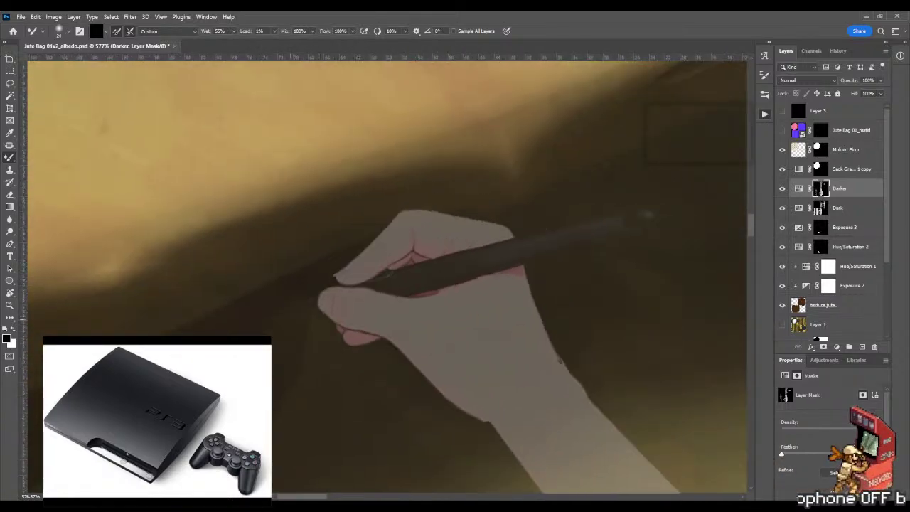
Blend the stain edges around the top seam stitches with the Mixer Brush on the Darker mask
key("z")
scroll(388, 274, "down", 10)
key("r")
scroll(388, 274, "down", 2)
left_click_drag(440, 213, 426, 356)
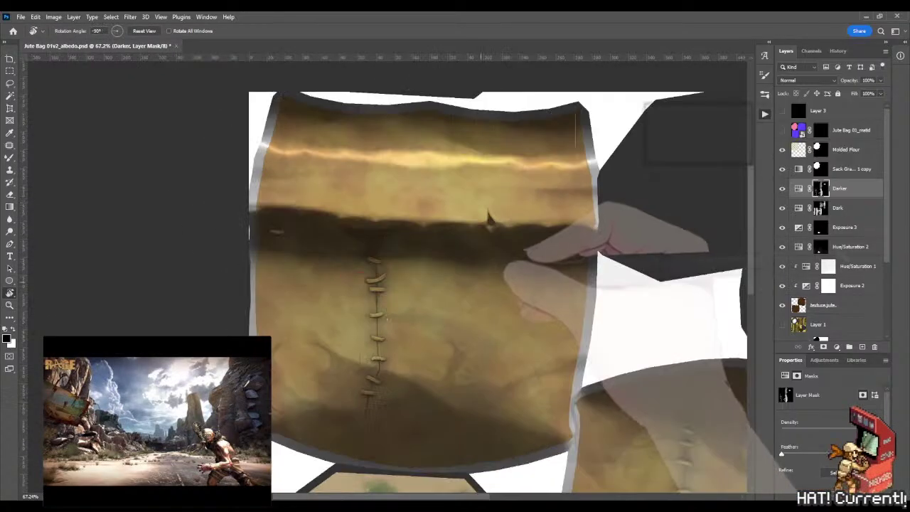
key("z")
scroll(388, 274, "up", 5)
scroll(369, 348, "up", 6)
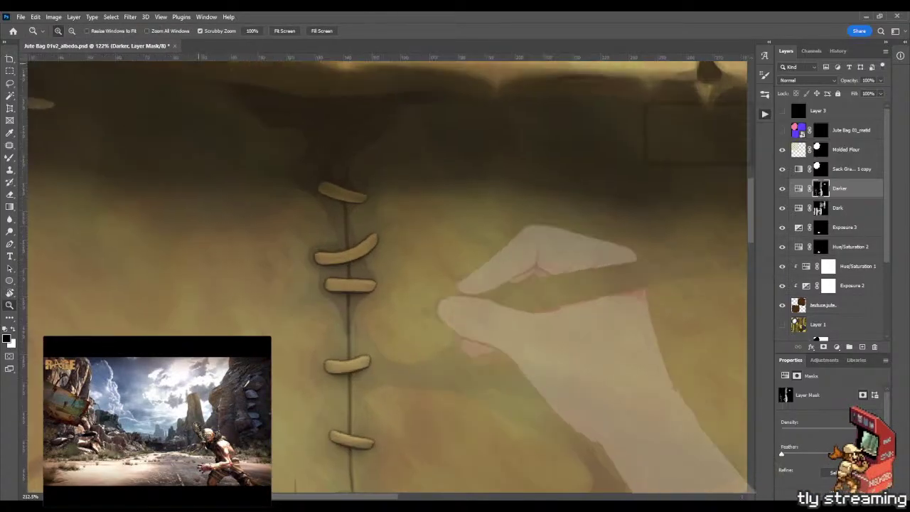
key("b")
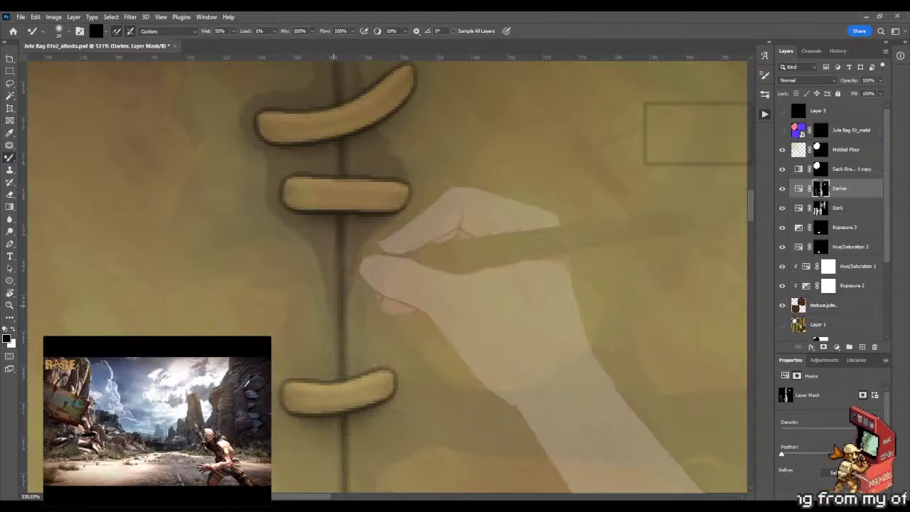
scroll(387, 274, "up", 2)
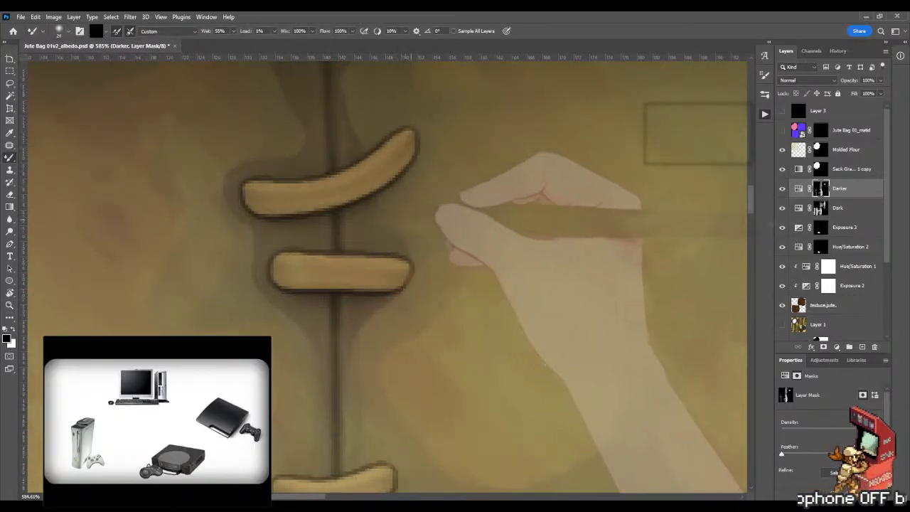
Lasso the funnel-shaped stain around the upper stitches, fade it with black-to-transparent gradients on the Darker mask, and deselect
key("z")
scroll(413, 249, "down", 4)
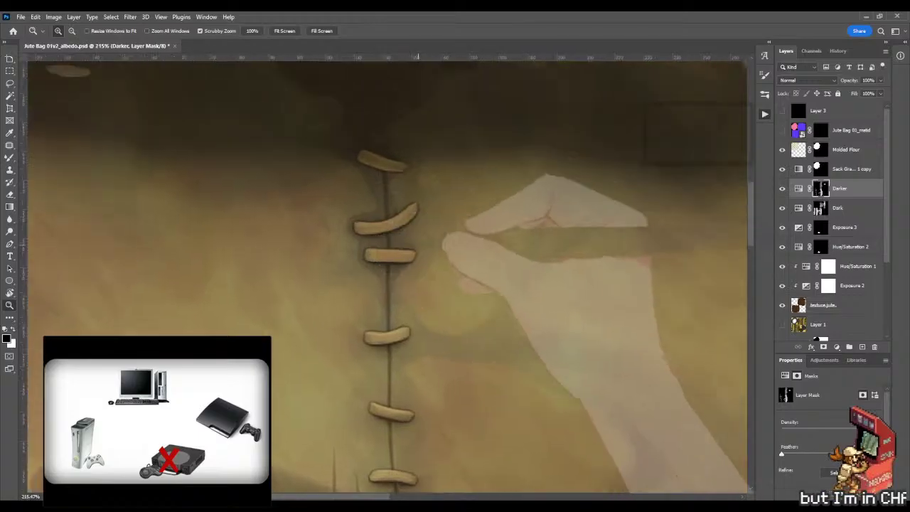
scroll(435, 247, "down", 3)
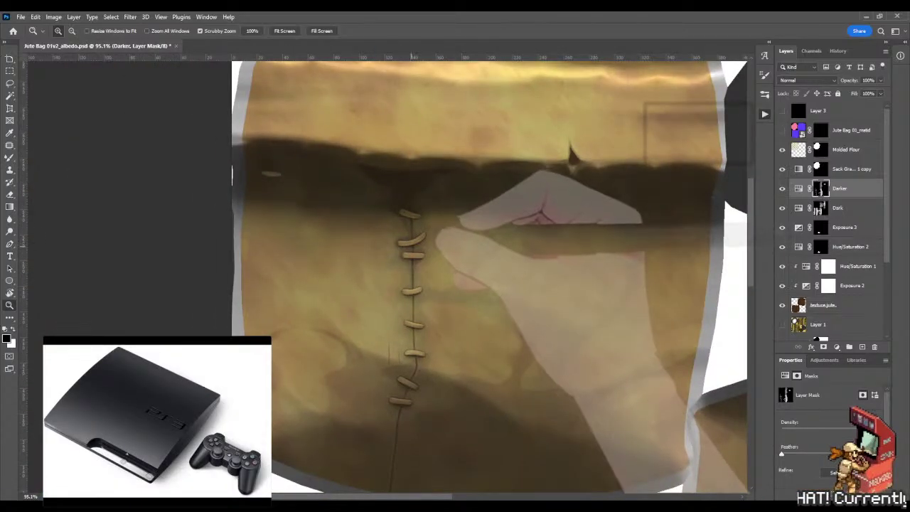
mouse_move(387, 142)
left_mouse_down()
mouse_move(293, 157)
mouse_move(326, 204)
mouse_move(347, 265)
mouse_move(393, 310)
mouse_move(449, 286)
mouse_move(517, 193)
mouse_move(498, 125)
left_mouse_up()
key("g")
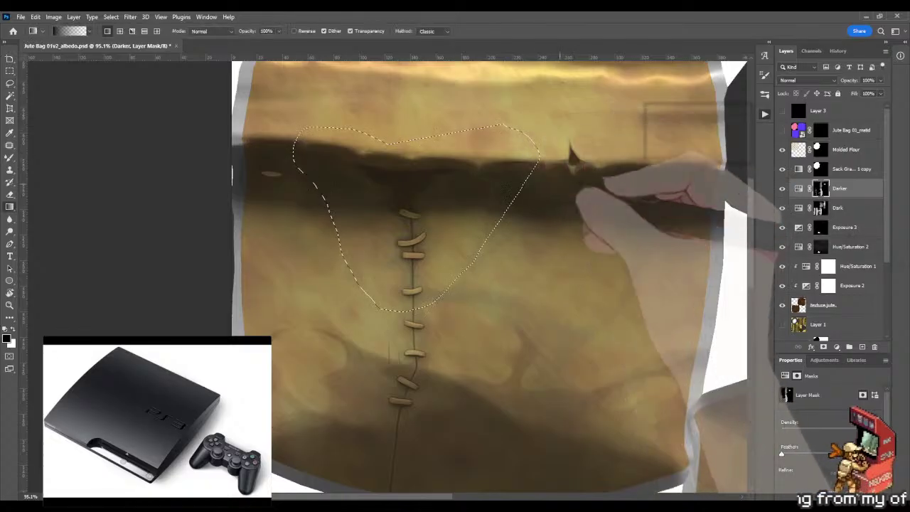
scroll(568, 219, "down", 1)
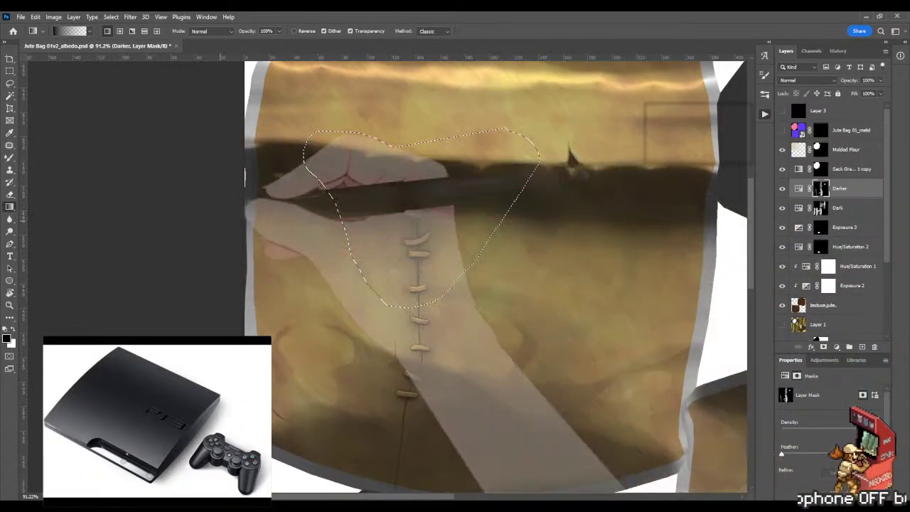
left_click_drag(69, 239, 537, 189)
scroll(498, 284, "up", 4)
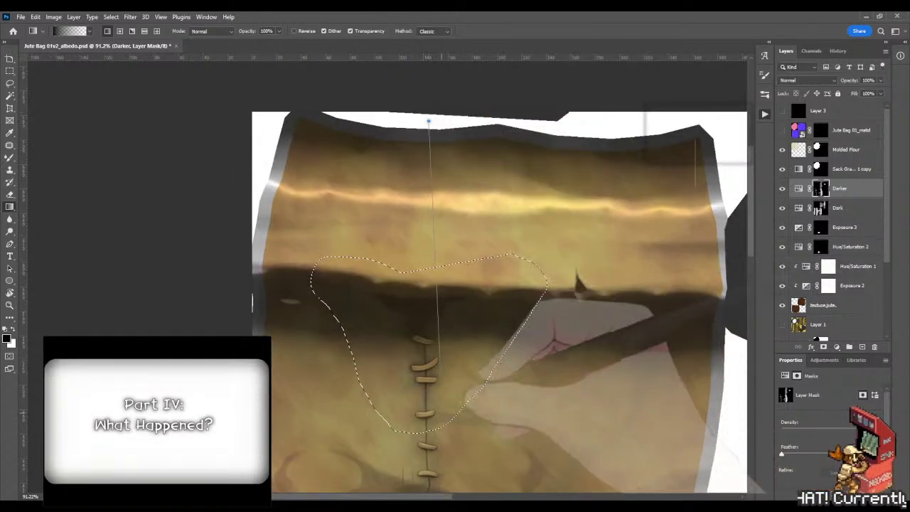
key("m")
key("ctrl+d")
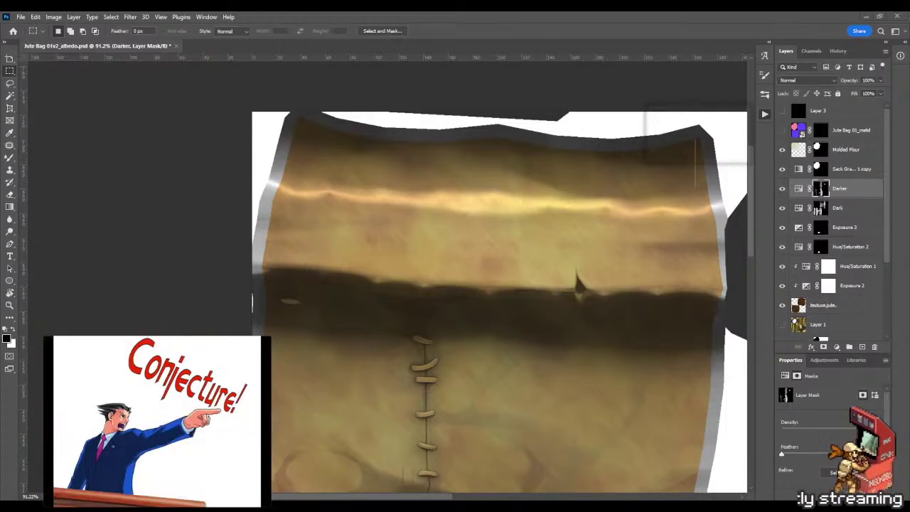
Save the albedo file and inspect the updated stitches and stain on the bag in Marmoset Toolbag
key("z")
left_click_drag(536, 214, 489, 213)
key("ctrl+s")
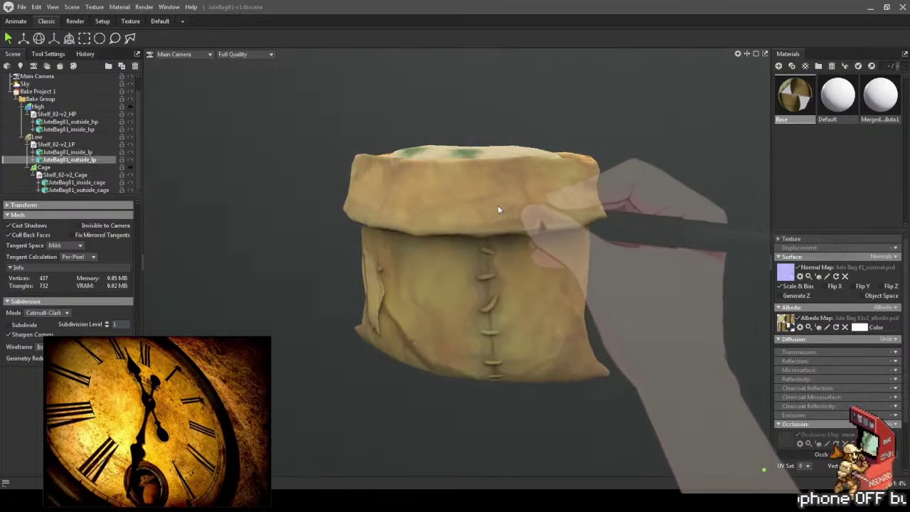
left_click_drag(507, 210, 420, 182)
scroll(415, 187, "down", 3)
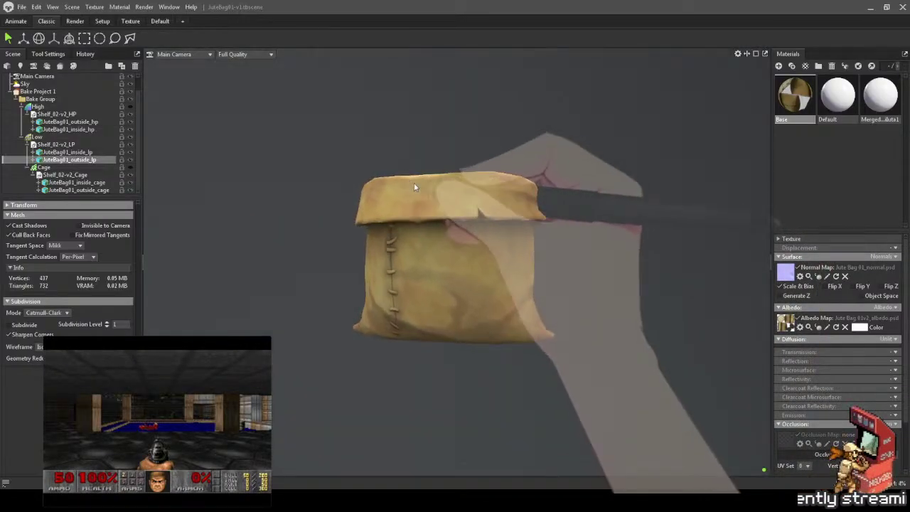
left_click_drag(414, 182, 431, 210)
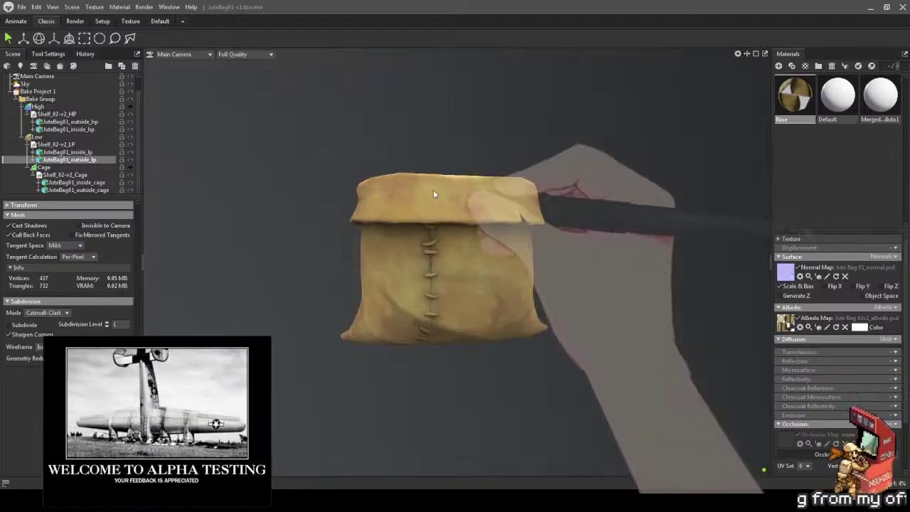
Return to Photoshop and lasso a dripping stain shape across the dark band under the fold for the Dark layer
key("alt+Tab")
left_click_drag(552, 274, 604, 274)
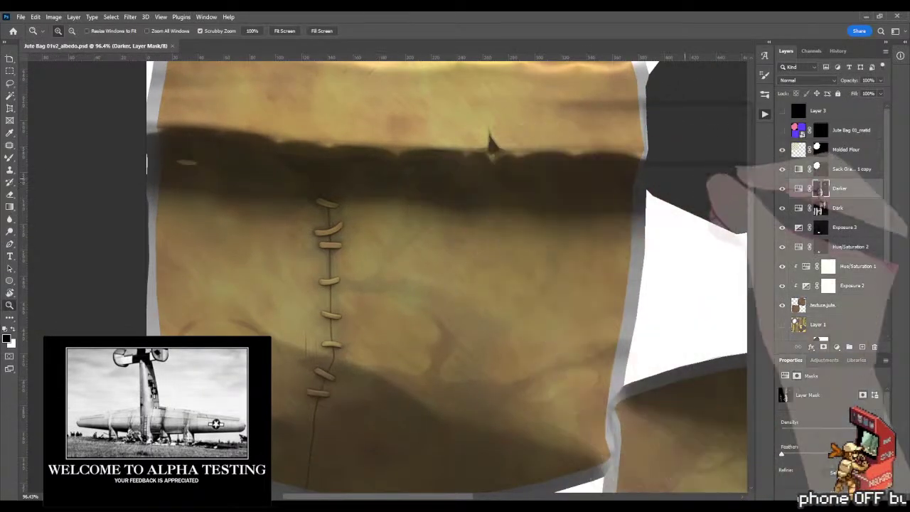
left_click(838, 208)
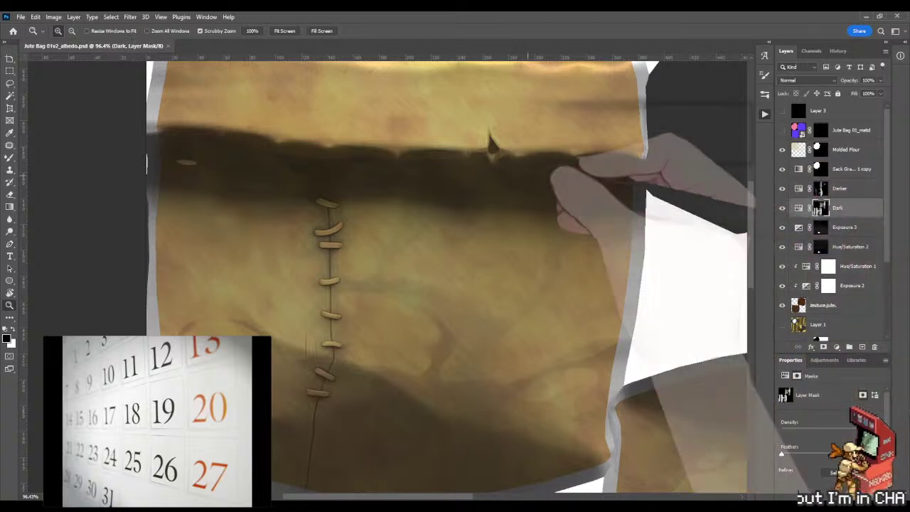
key("l")
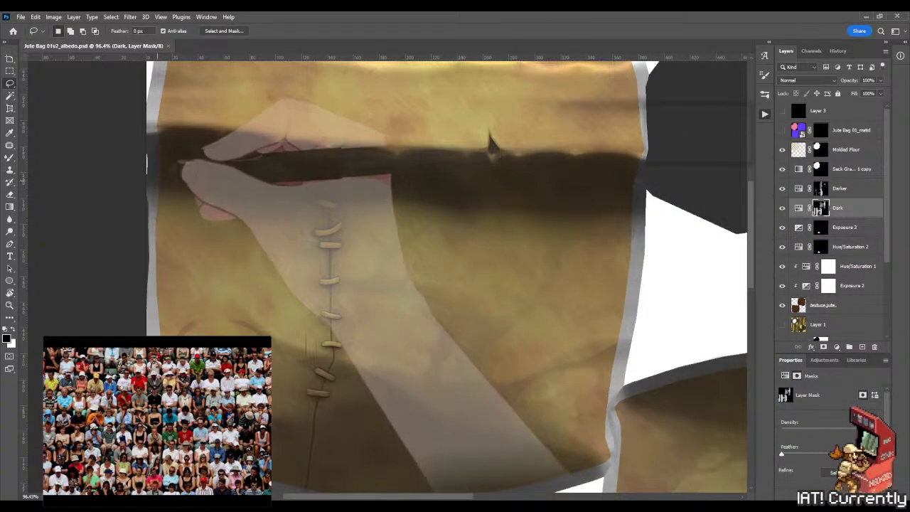
mouse_move(157, 181)
left_mouse_down()
mouse_move(179, 190)
mouse_move(187, 214)
mouse_move(194, 277)
mouse_move(205, 227)
mouse_move(237, 193)
mouse_move(265, 192)
mouse_move(278, 242)
mouse_move(306, 208)
mouse_move(340, 191)
left_mouse_up()
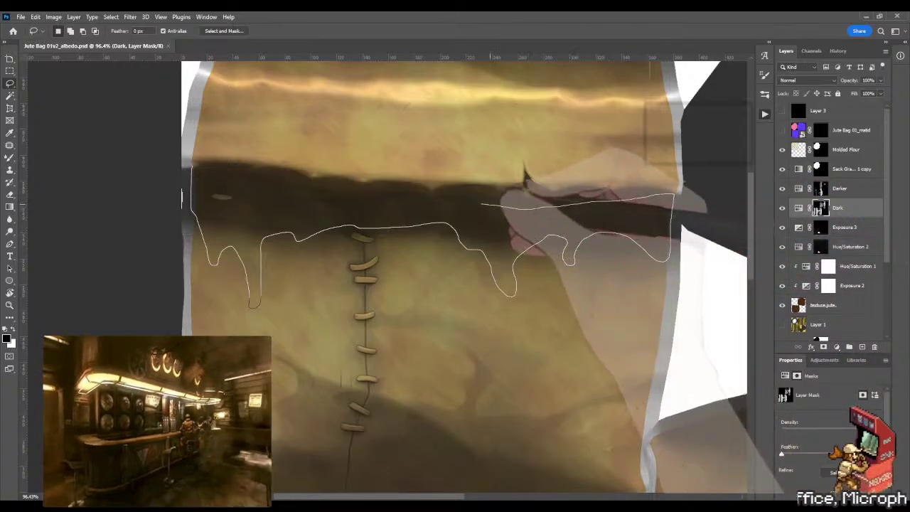
mouse_move(342, 189)
left_mouse_down()
mouse_move(204, 190)
mouse_move(192, 169)
left_mouse_up()
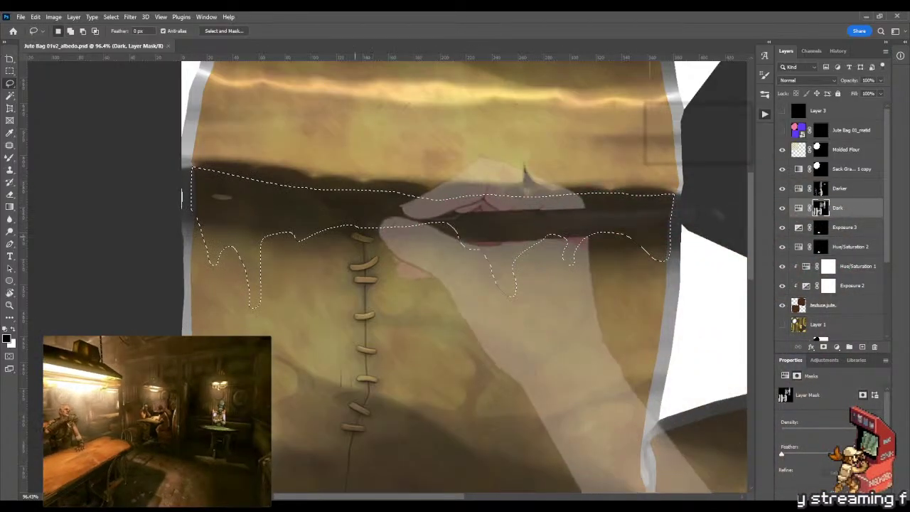
Add the strip along the fold edge beside the seam to the selection, and compare the area with the selection removed and restored
left_click_drag(470, 284, 518, 302)
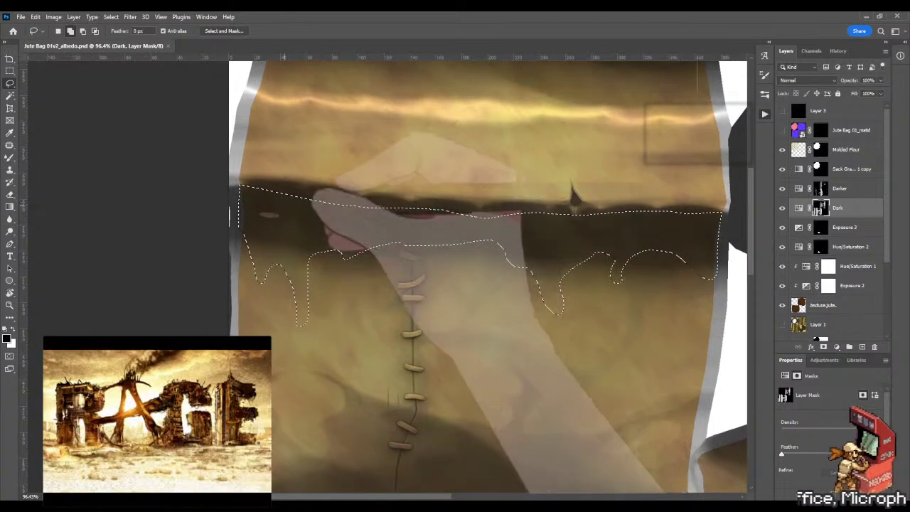
mouse_move(255, 195)
left_mouse_down("shift")
mouse_move(335, 190)
mouse_move(421, 215)
left_mouse_up("shift")
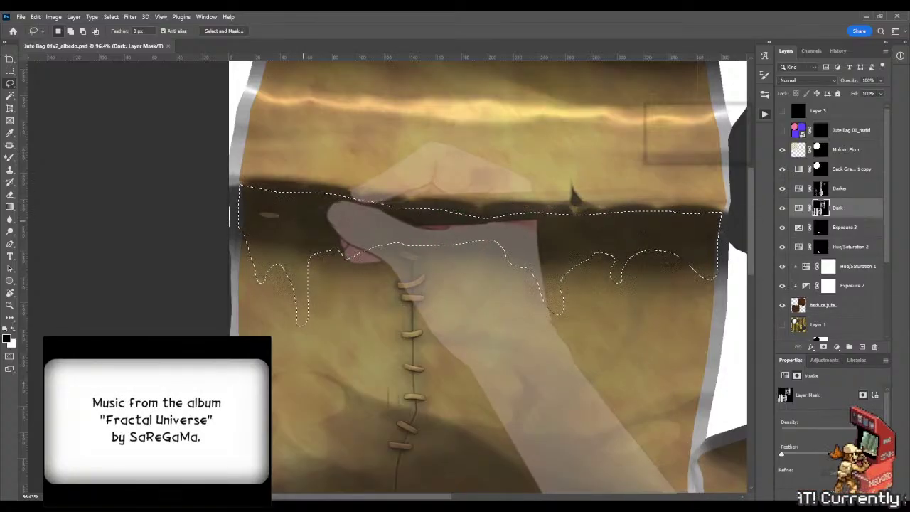
key("ctrl+d")
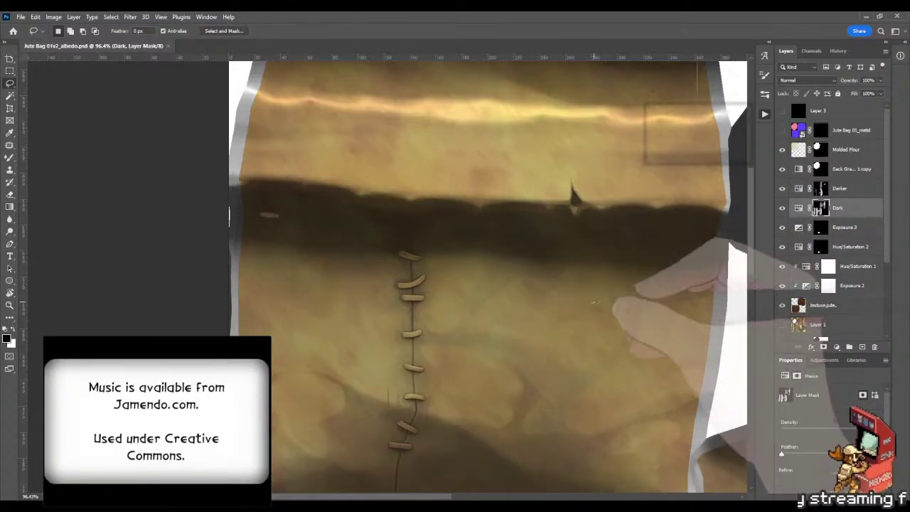
key("ctrl+shift+d")
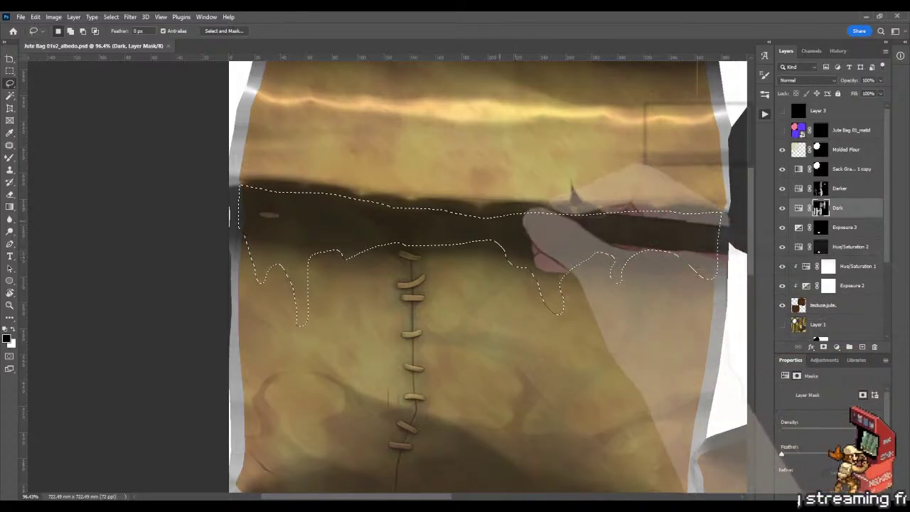
Darken the dripping stain selection with white-to-transparent gradients from above and below on the Dark mask, and deselect
key("z")
left_click_drag(513, 248, 485, 248)
key("g")
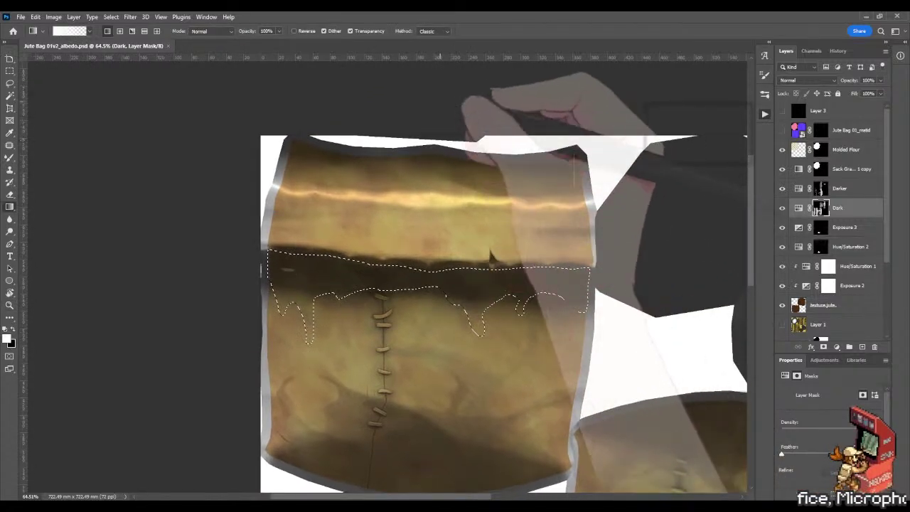
left_click_drag(433, 91, 428, 330)
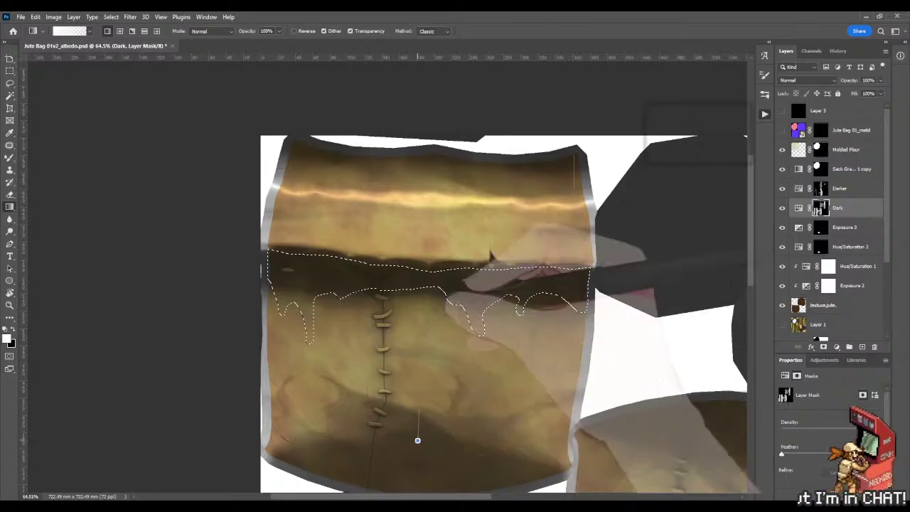
key("m")
key("ctrl+d")
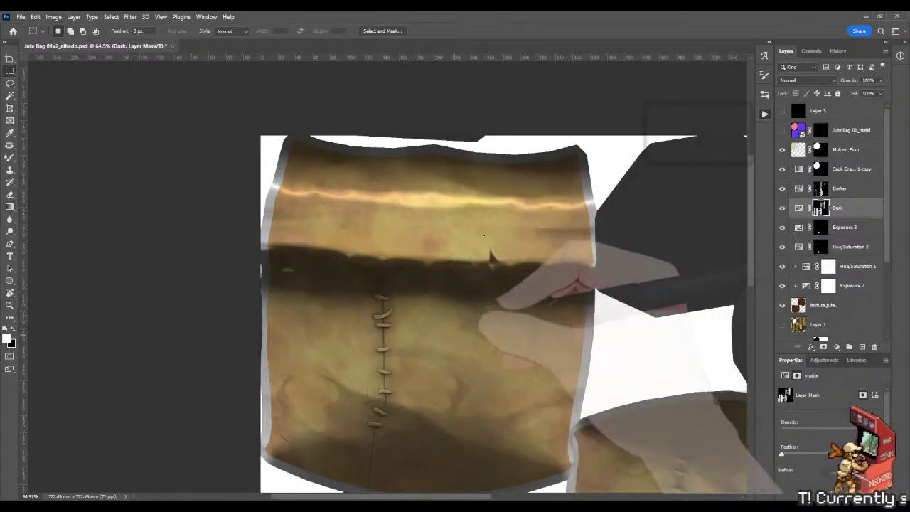
Soften the edges of the stain drips on both sides of the seam with the Mixer Brush on the Dark mask
key("z")
left_click_drag(302, 356, 544, 327)
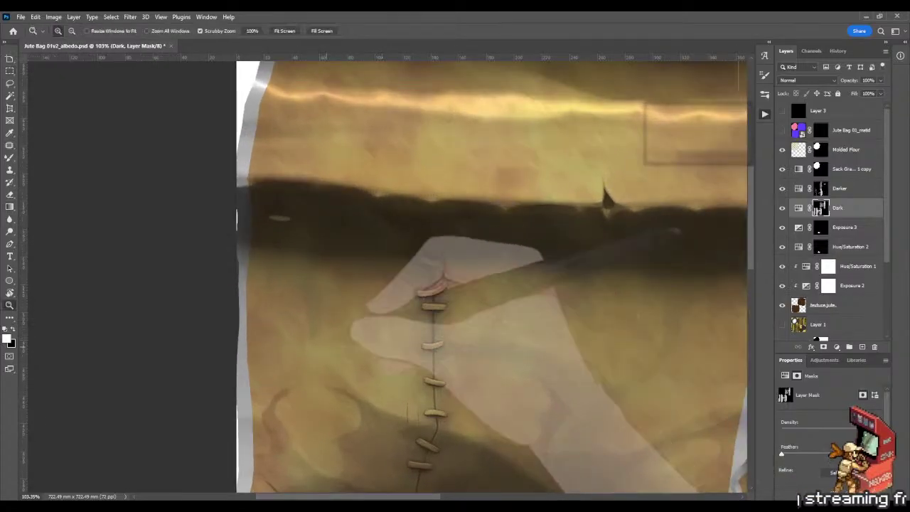
left_click(324, 348)
key("b")
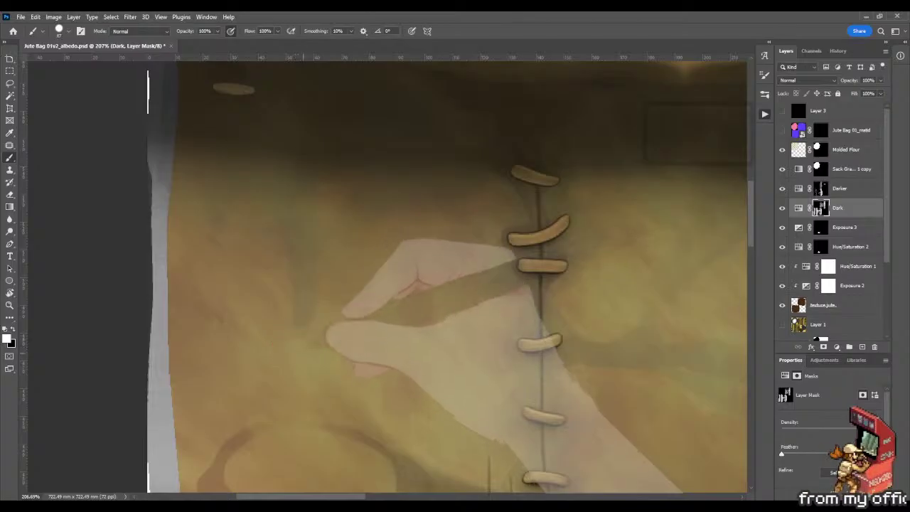
key("shift+b")
key("shift+b")
key("shift+b")
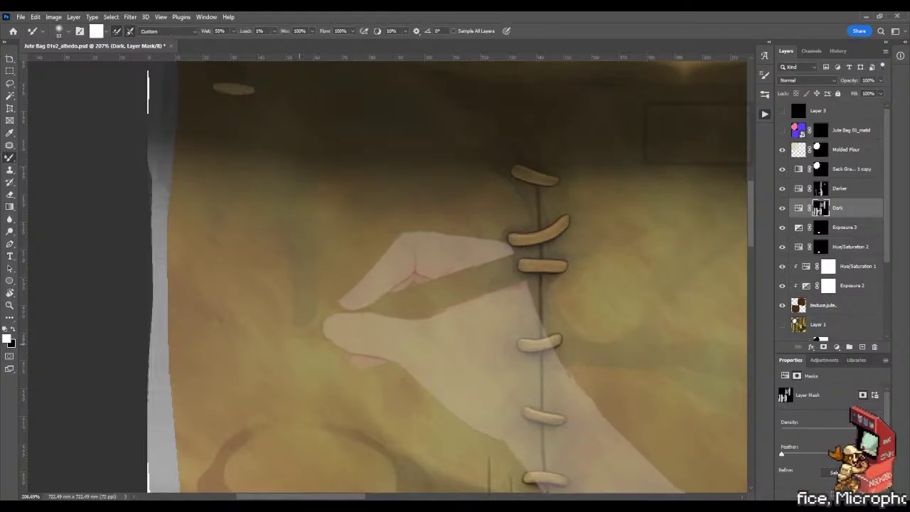
left_click_drag(393, 259, 308, 278)
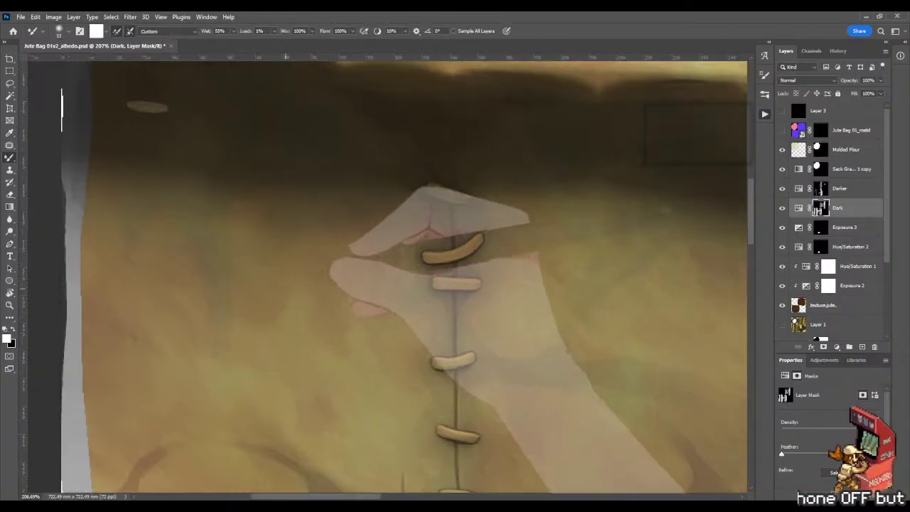
left_click_drag(449, 273, 234, 257)
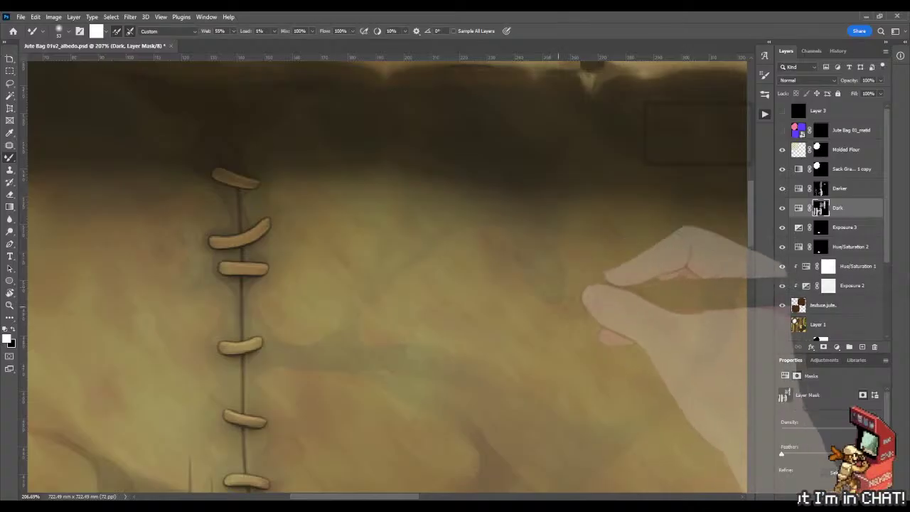
key("z")
mouse_move(580, 319)
left_mouse_down()
mouse_move(505, 317)
mouse_move(667, 317)
left_mouse_up()
key("b")
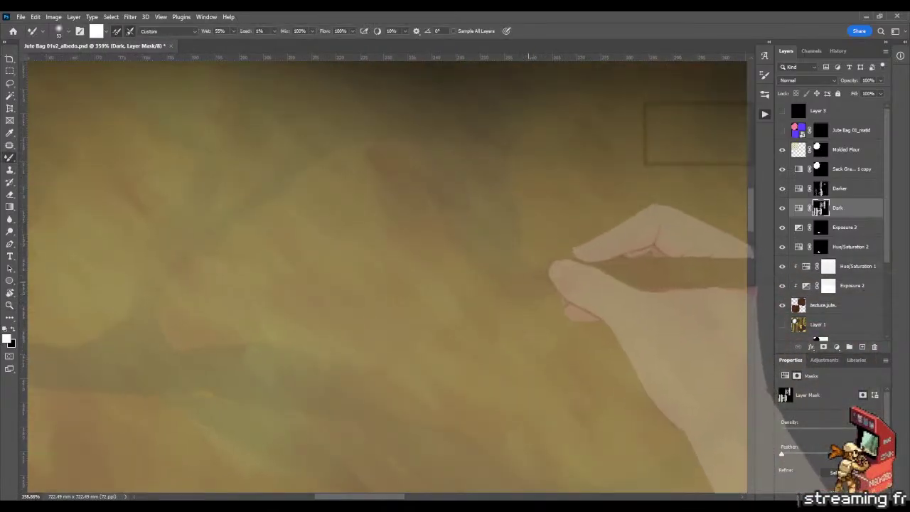
Save the albedo file and inspect the new drip stains on the bag from several angles in Marmoset Toolbag
key("z")
left_click_drag(609, 338, 405, 338)
left_click_drag(550, 301, 487, 293)
key("ctrl+s")
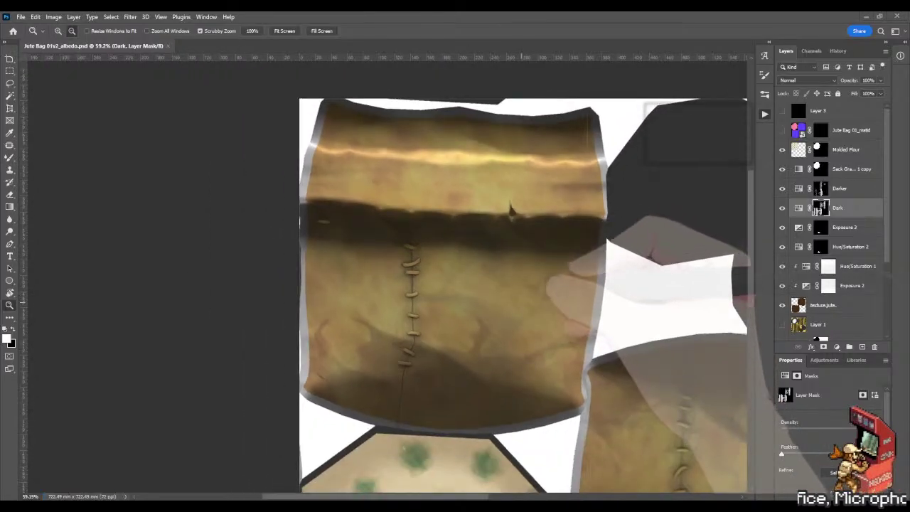
key("alt+Tab")
left_click_drag(566, 270, 595, 268)
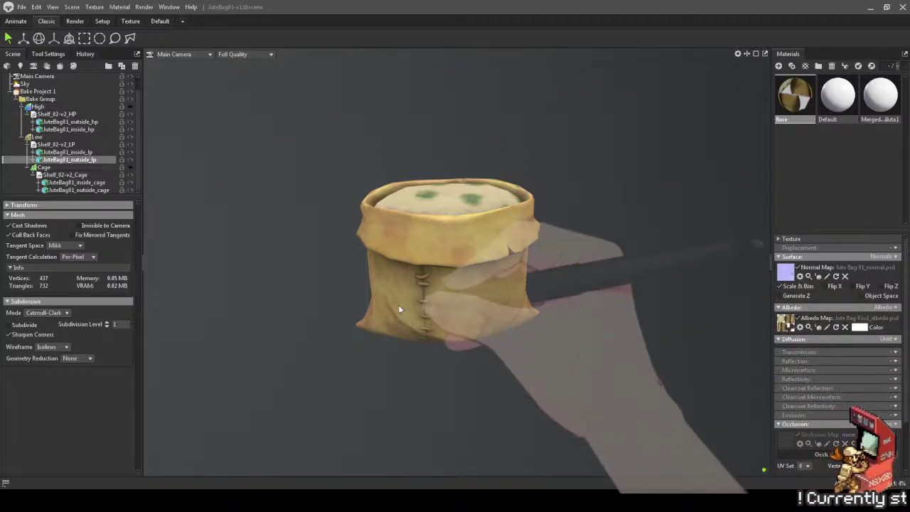
left_click_drag(398, 304, 520, 232)
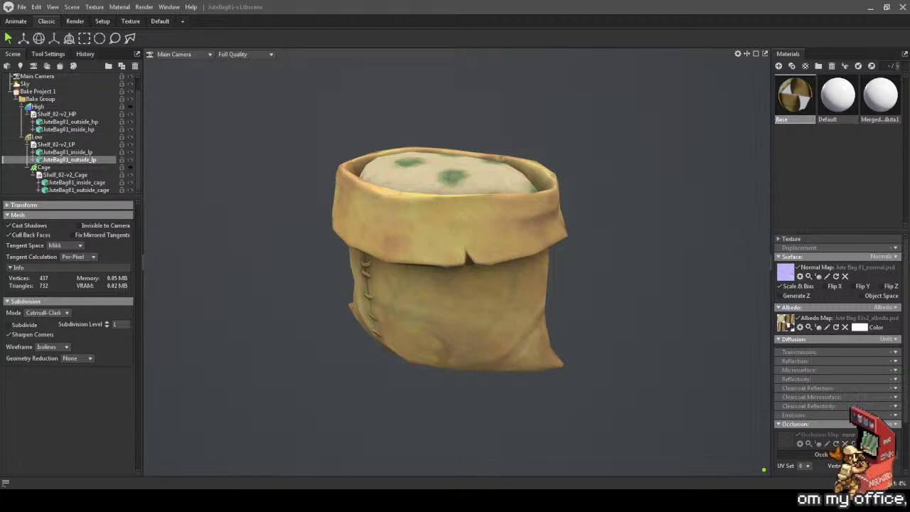
left_click_drag(554, 240, 544, 243)
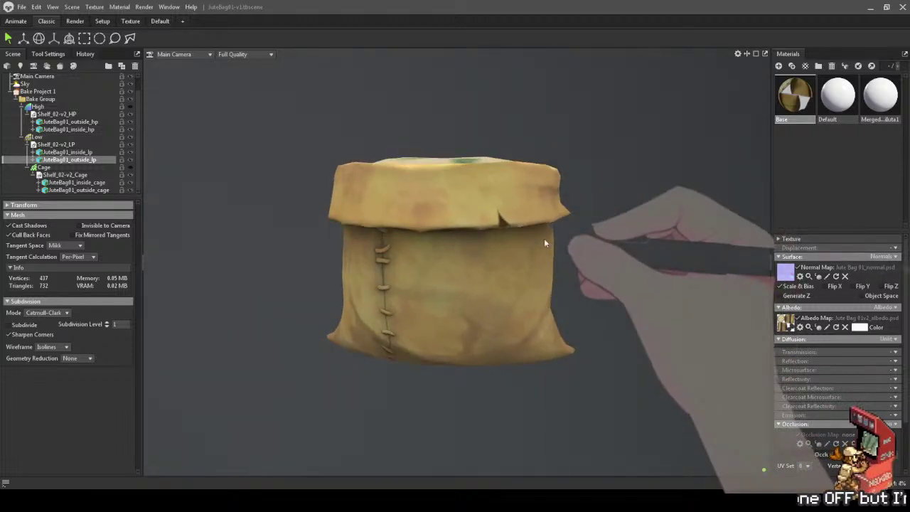